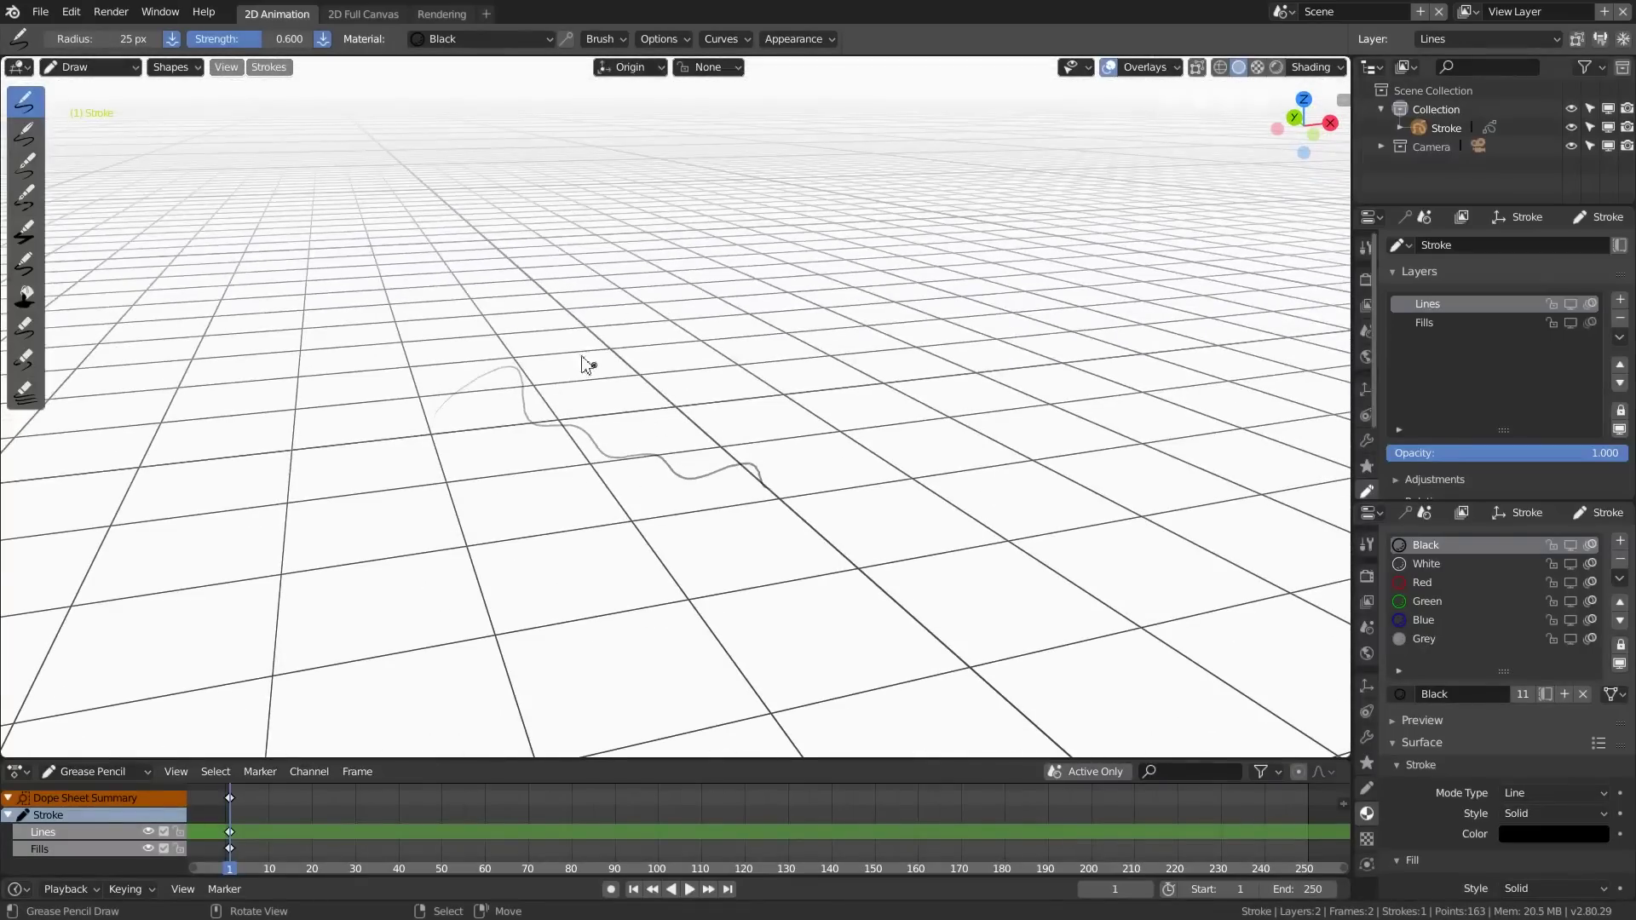
# Step: Switch to Object Mode and try rotating the stroke object
pyautogui.click(94, 68)
pyautogui.click(120, 68)
pyautogui.click(103, 90)
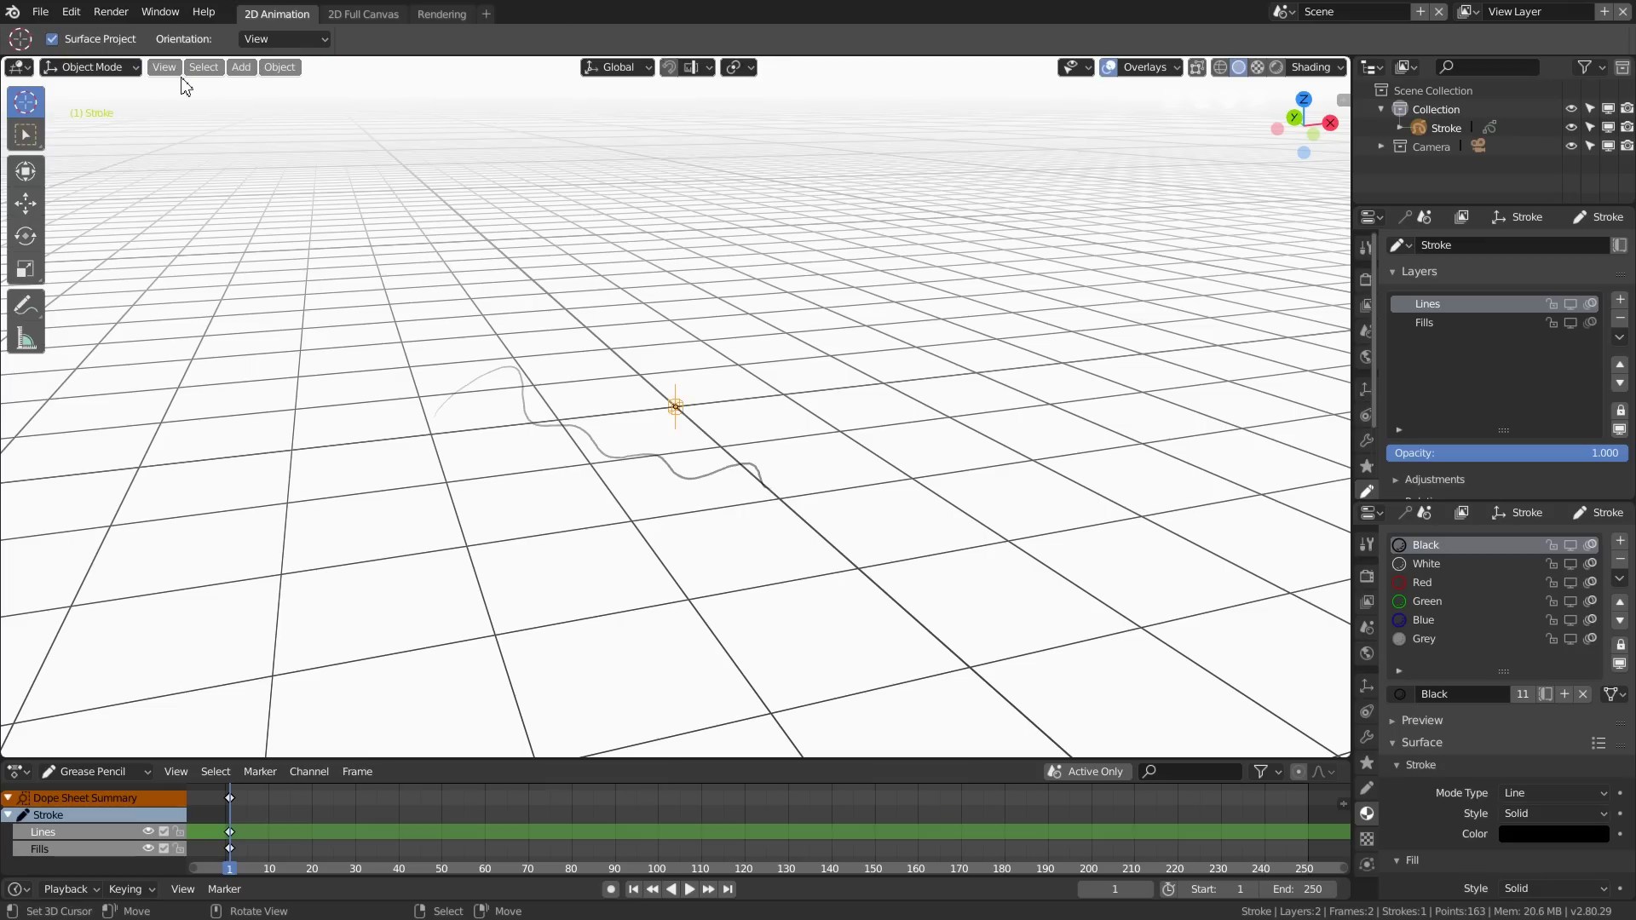
pyautogui.press('r')
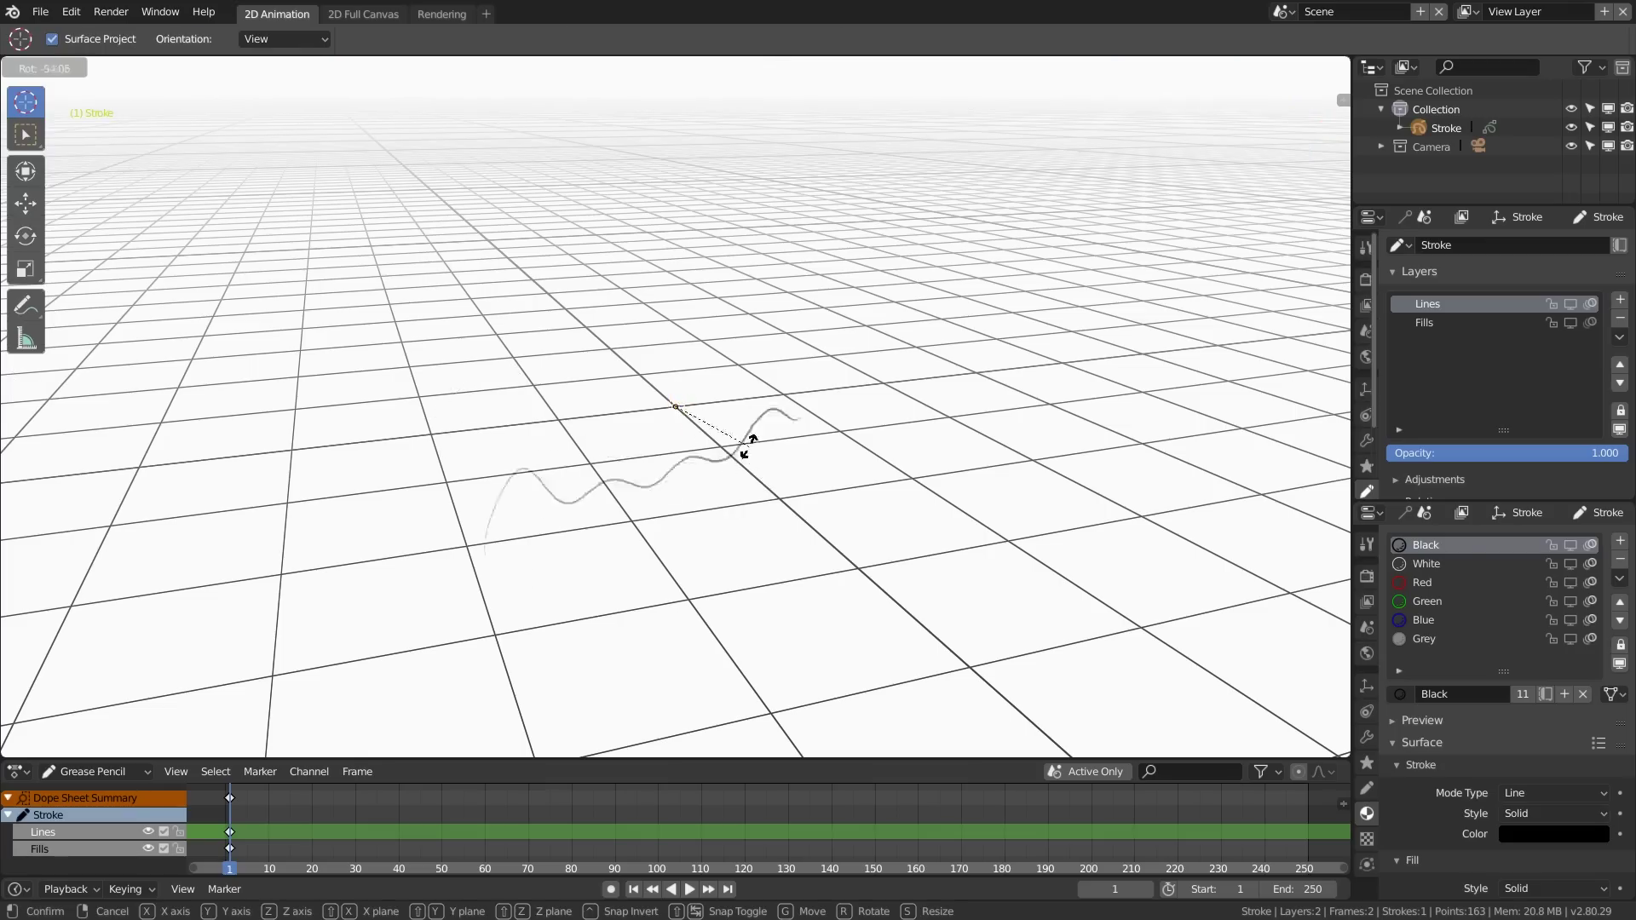
pyautogui.click(852, 477)
pyautogui.moveTo(596, 405); pyautogui.dragTo(649, 525, button='middle')
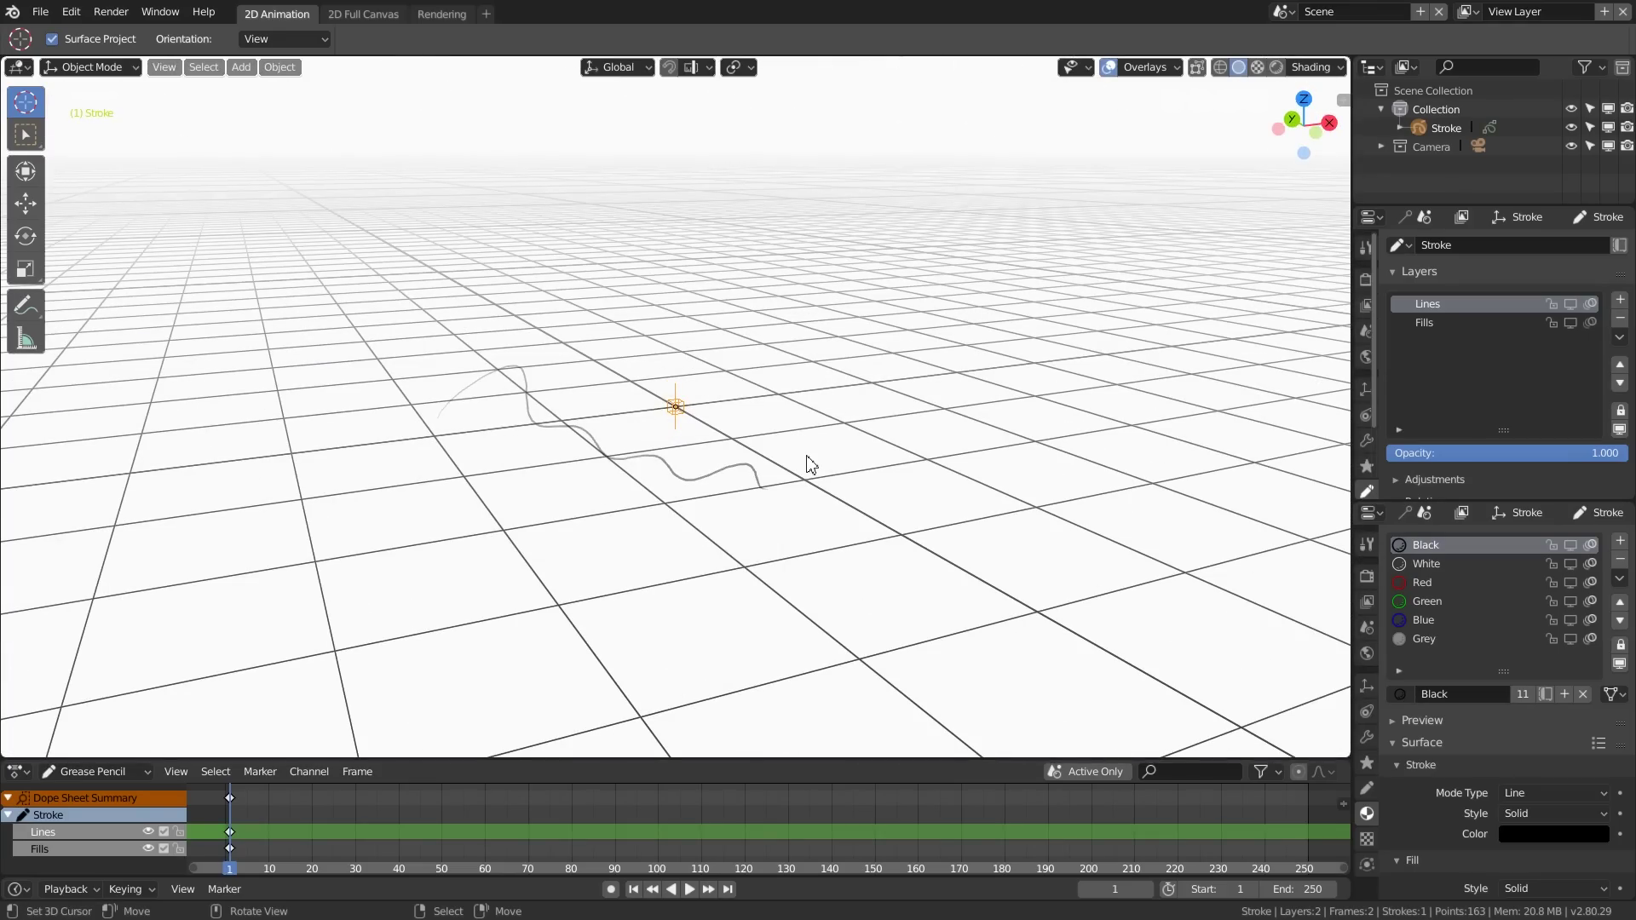
# Step: Change the Black material's stroke color to a pale blue of about R 0.667, G 0.708, B 0.921
pyautogui.click(1414, 583)
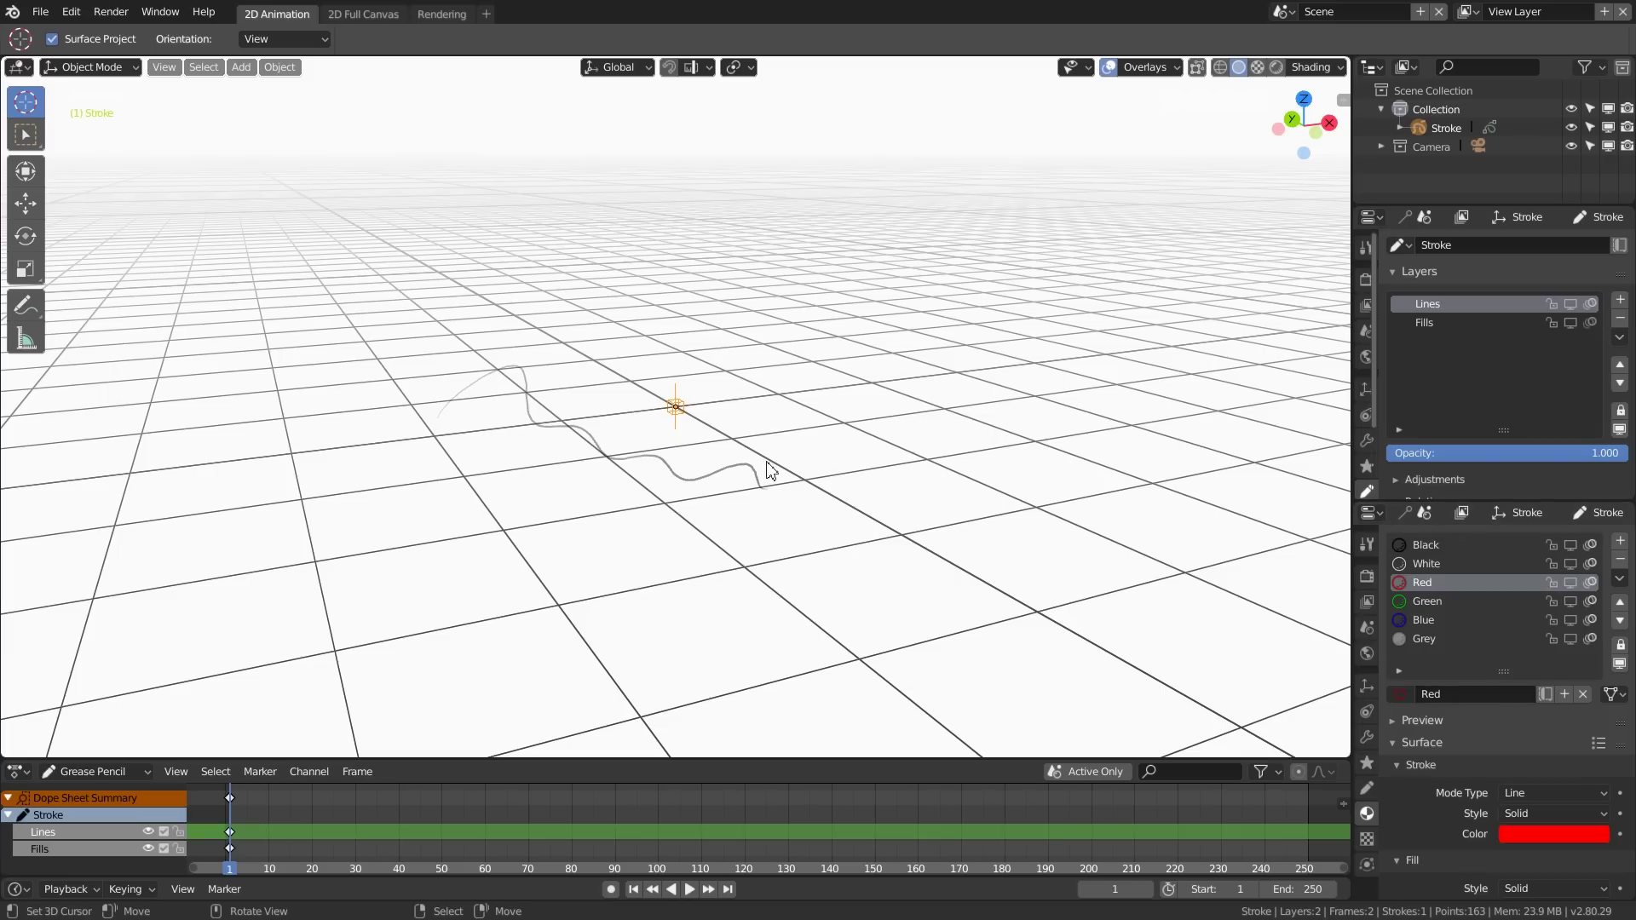
pyautogui.click(1427, 546)
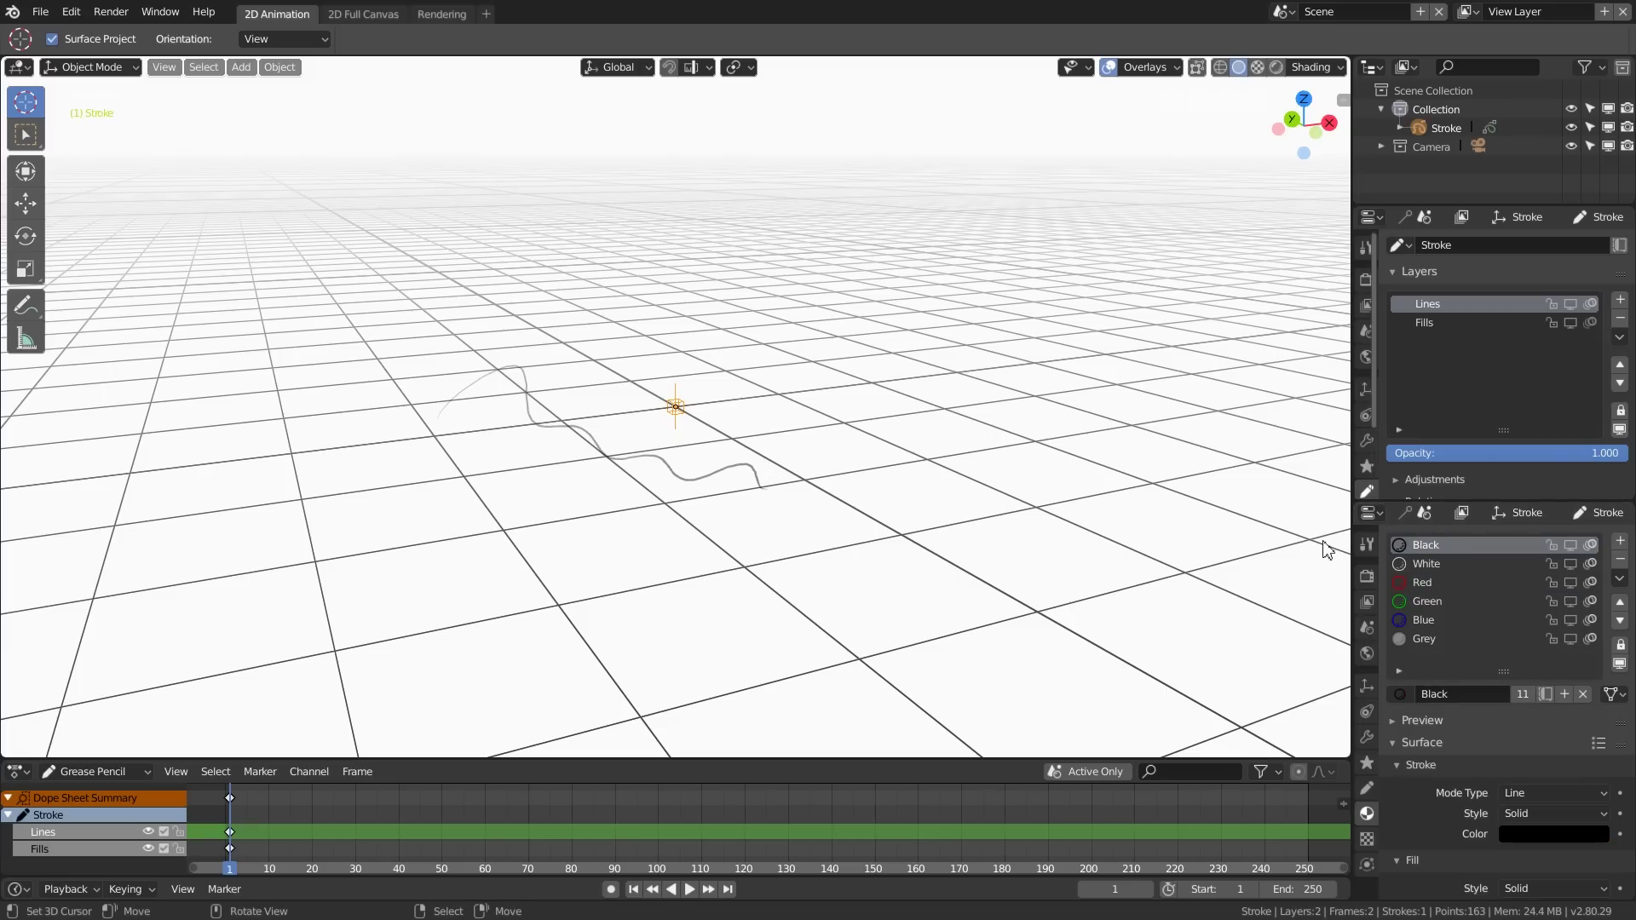
pyautogui.click(1548, 833)
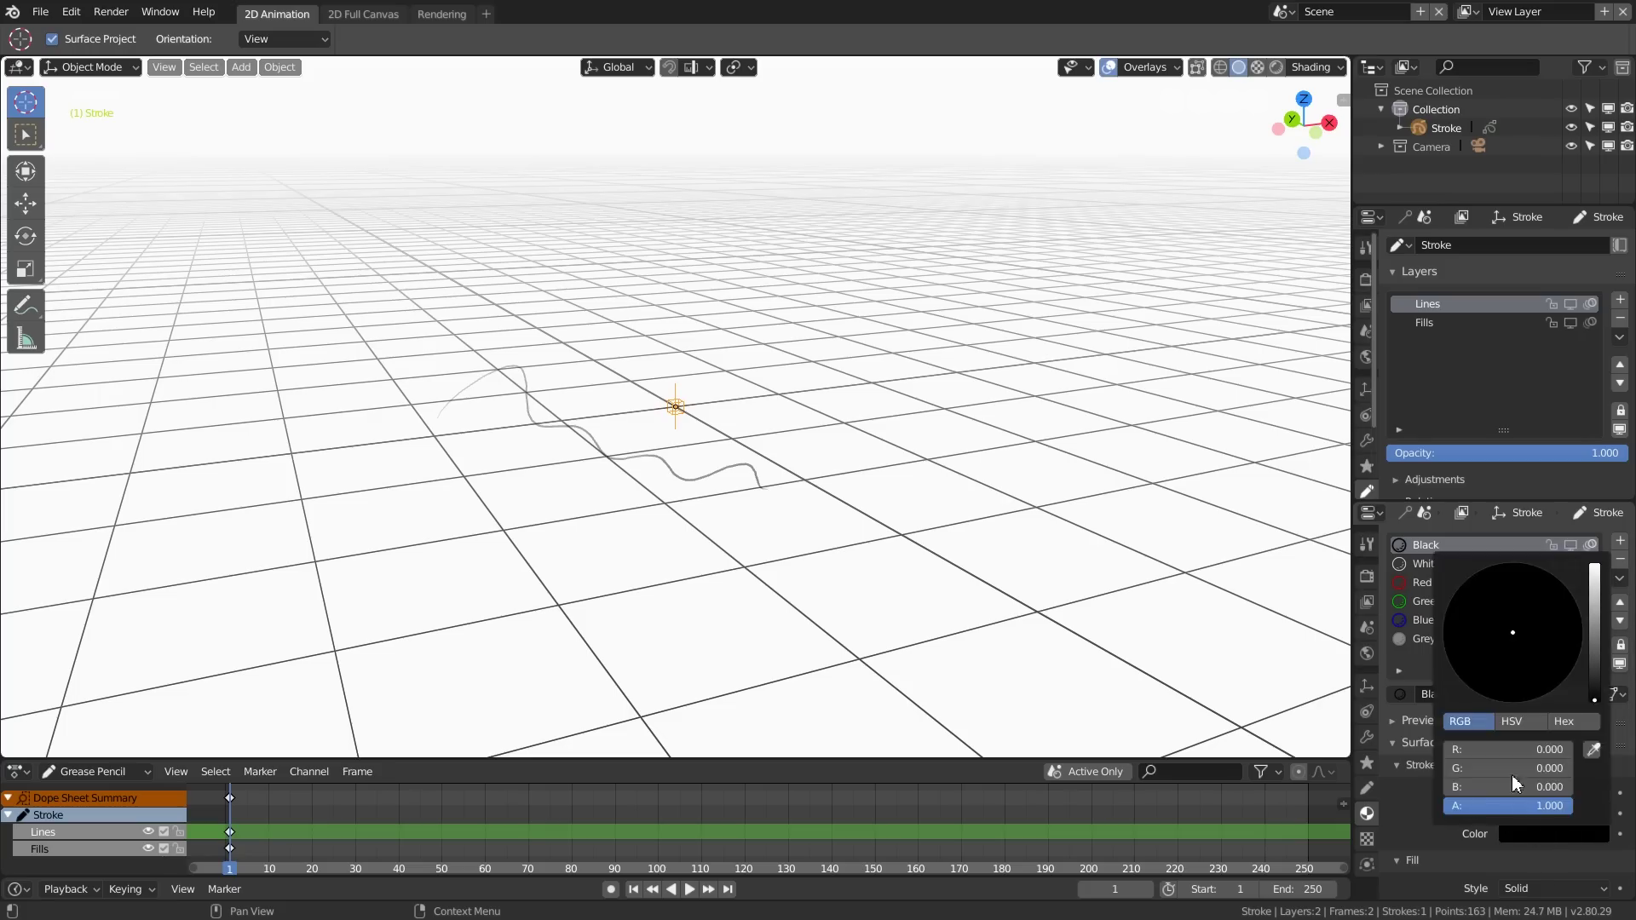
pyautogui.click(1551, 834)
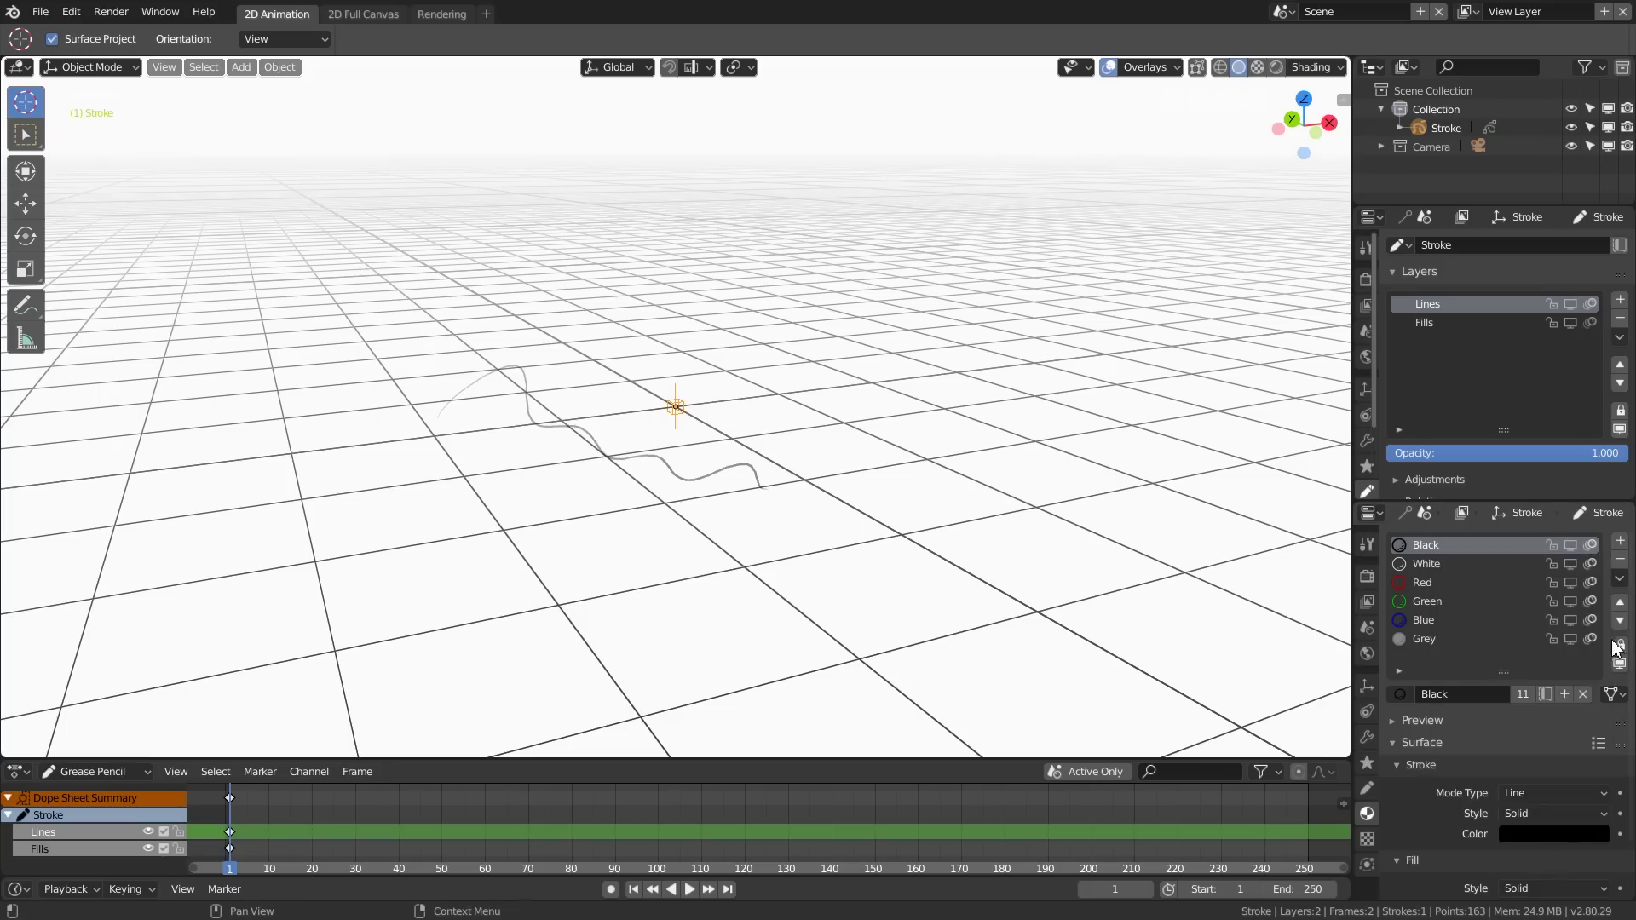
pyautogui.click(1537, 834)
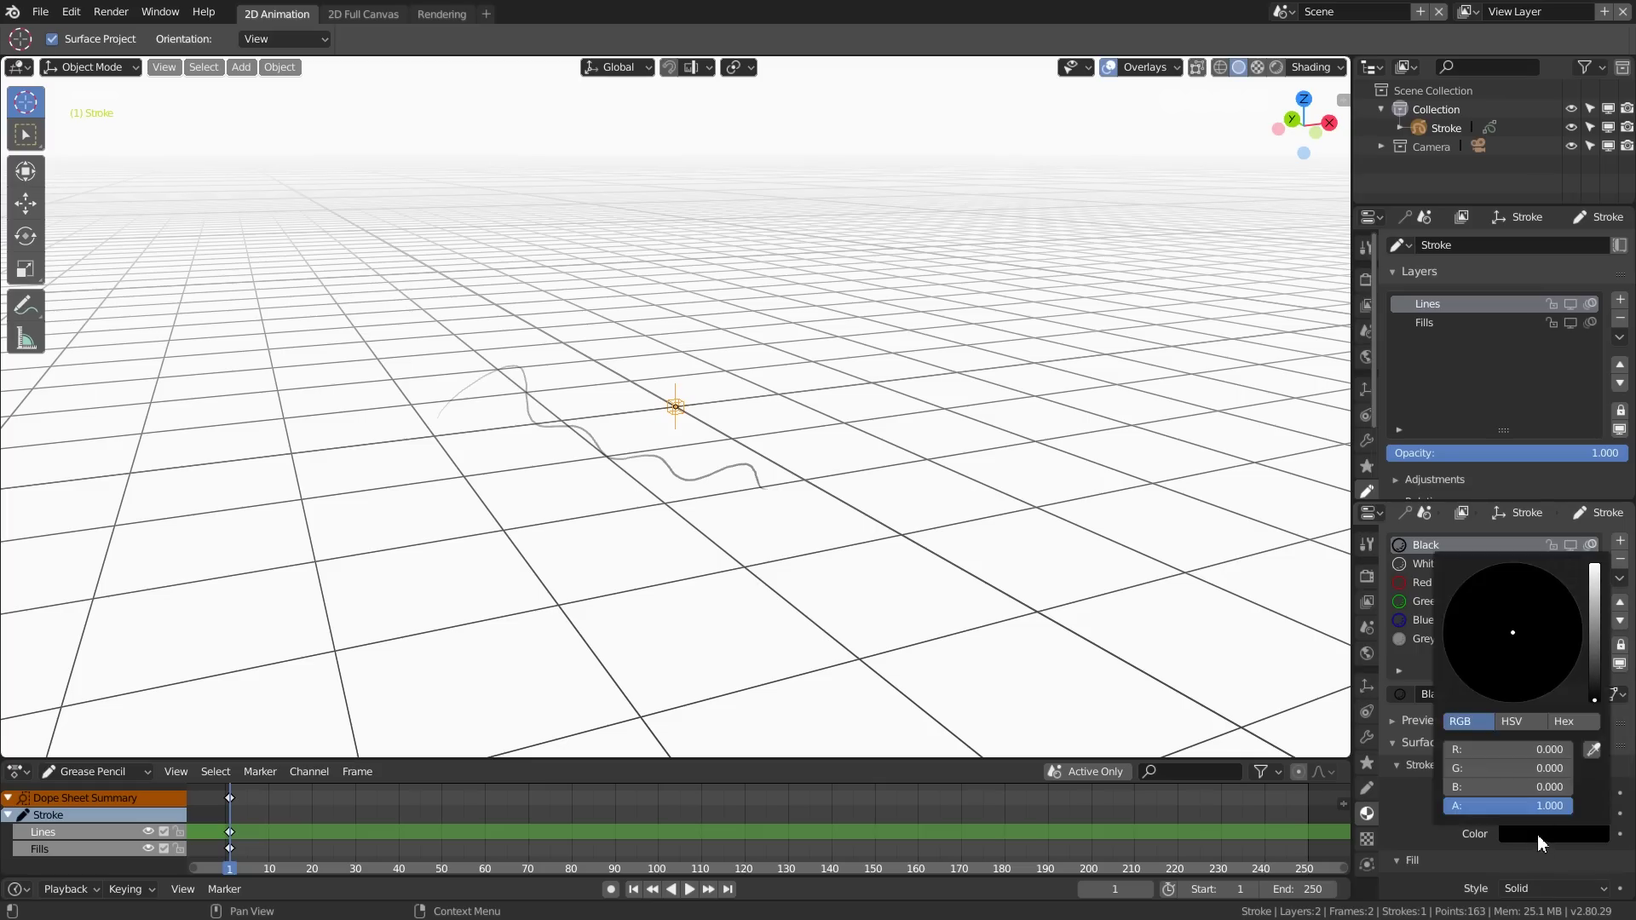
pyautogui.moveTo(1594, 697); pyautogui.dragTo(1595, 572)
pyautogui.moveTo(1470, 608)
pyautogui.mouseDown()
pyautogui.moveTo(1531, 598)
pyautogui.moveTo(1471, 621)
pyautogui.moveTo(1528, 621)
pyautogui.mouseUp()
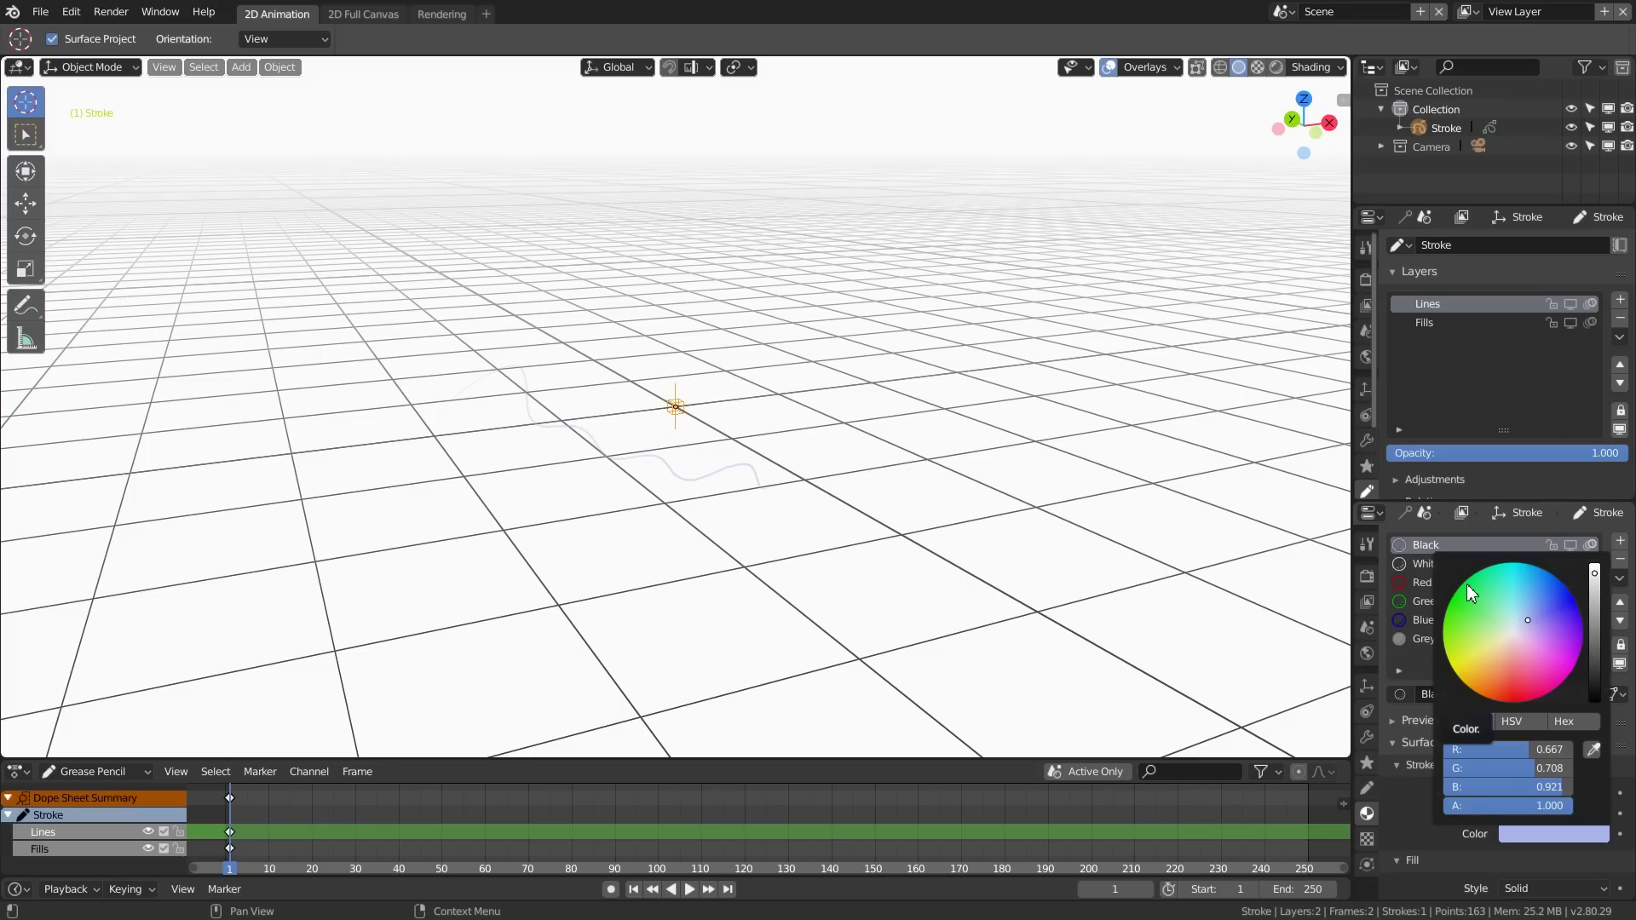
pyautogui.moveTo(1595, 571); pyautogui.dragTo(1605, 569)
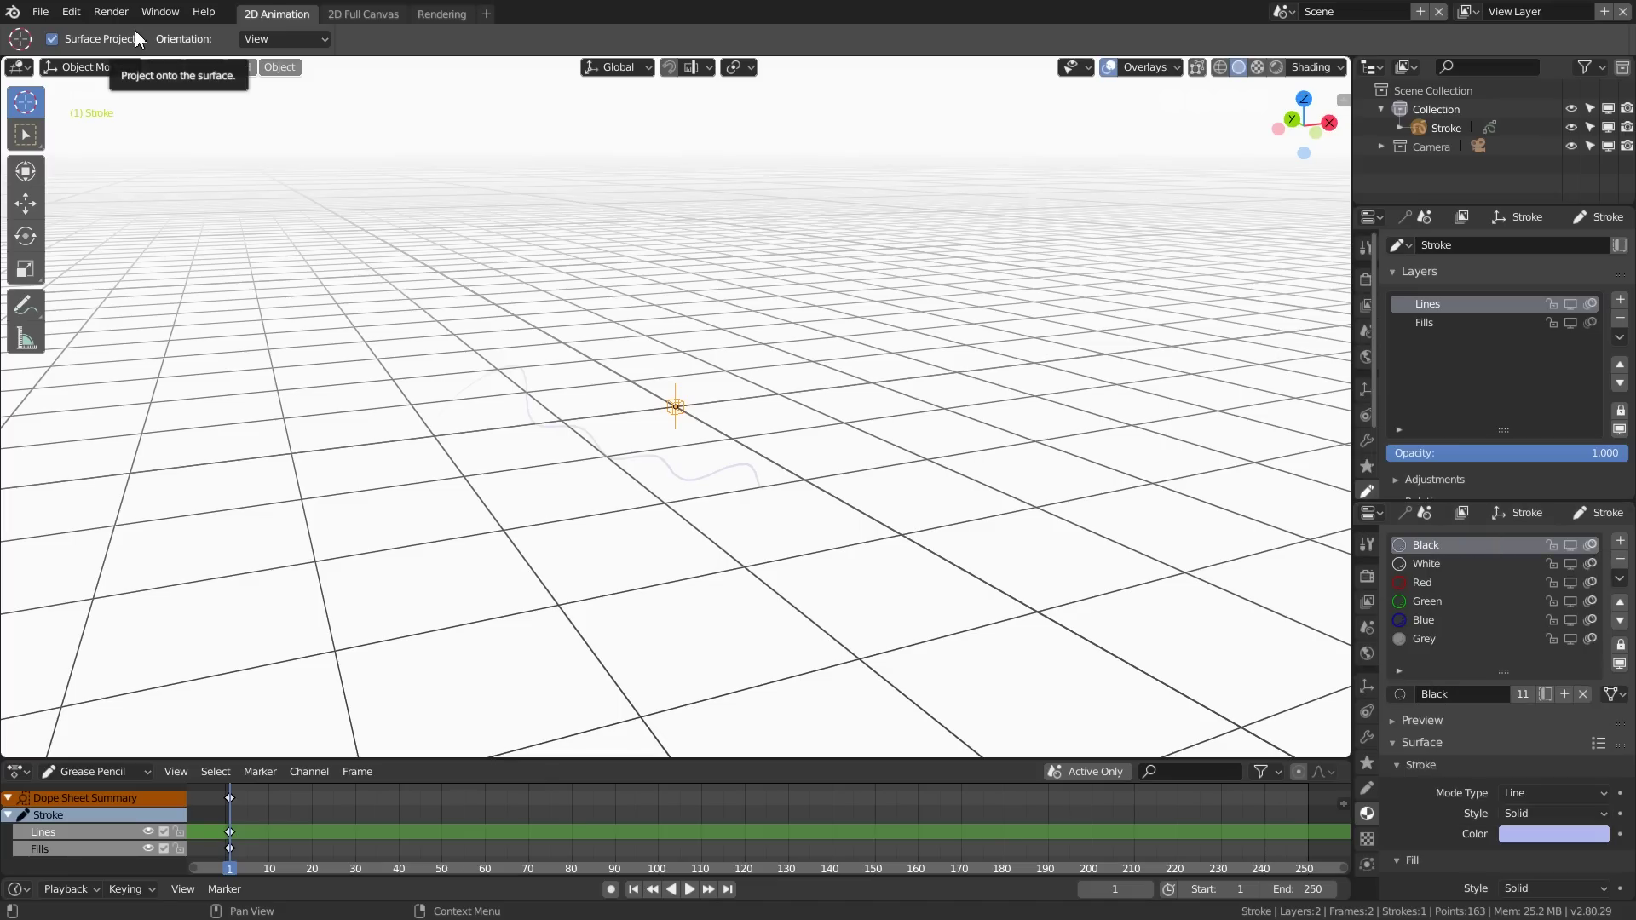
# Step: Return to Draw mode and draw a wavy test stroke beside the existing one
pyautogui.click(109, 68)
pyautogui.click(98, 154)
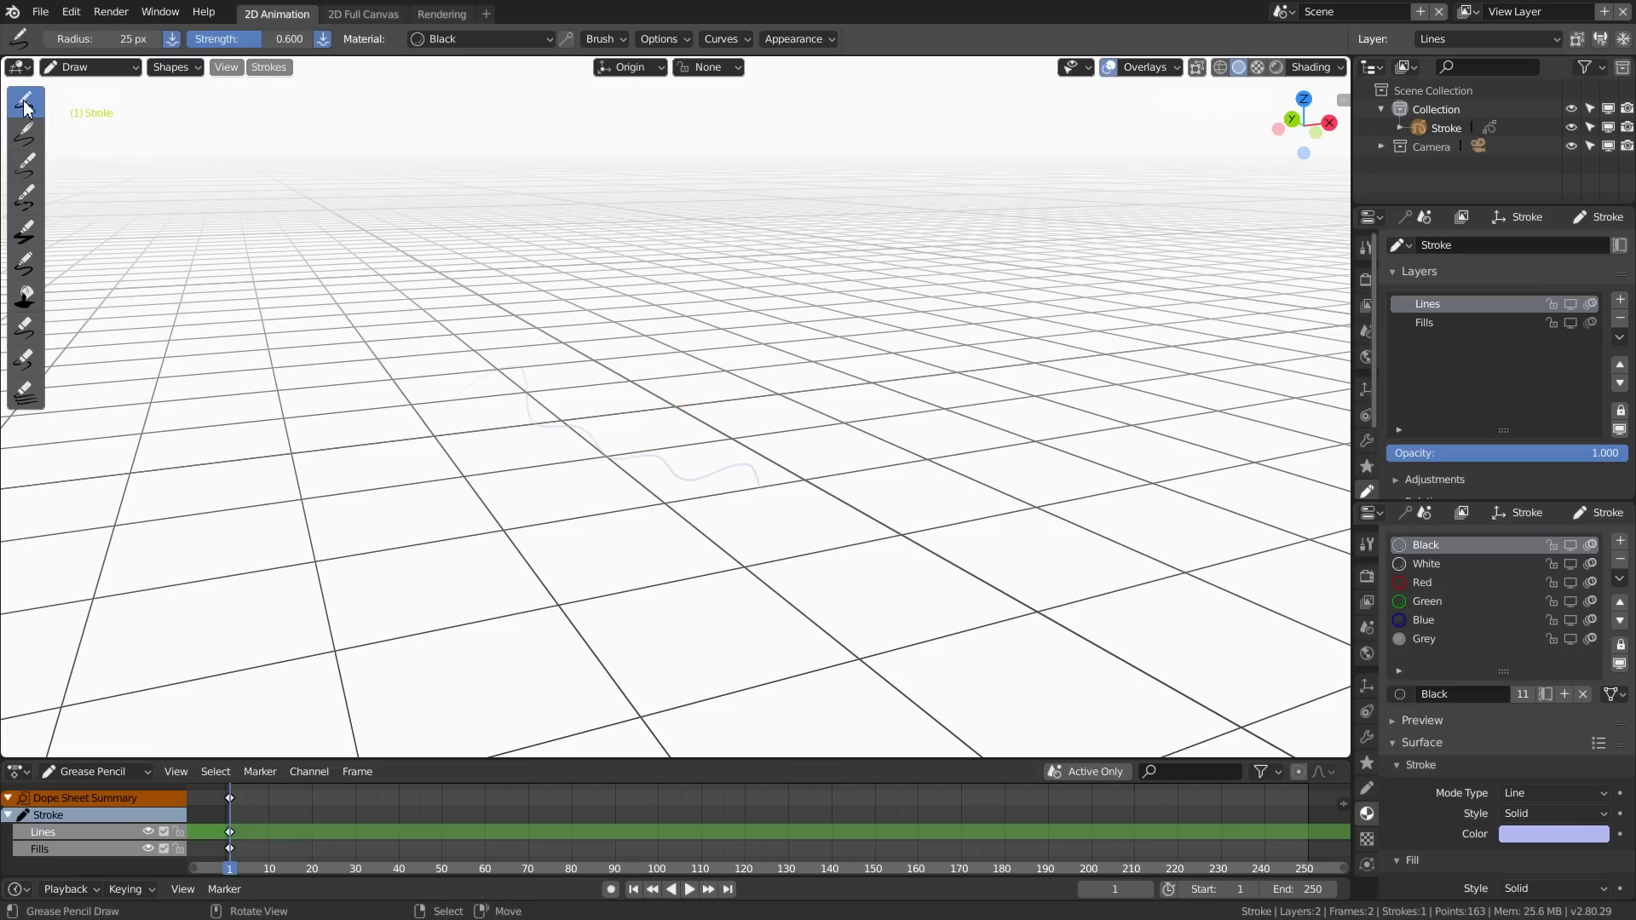
pyautogui.moveTo(732, 314)
pyautogui.mouseDown()
pyautogui.moveTo(797, 402)
pyautogui.moveTo(811, 615)
pyautogui.moveTo(797, 607)
pyautogui.mouseUp()
# Step: Set the Black material's stroke color back to black and add more wavy test strokes with the 25 px brush
pyautogui.click(1538, 832)
pyautogui.moveTo(1597, 651); pyautogui.dragTo(1602, 709)
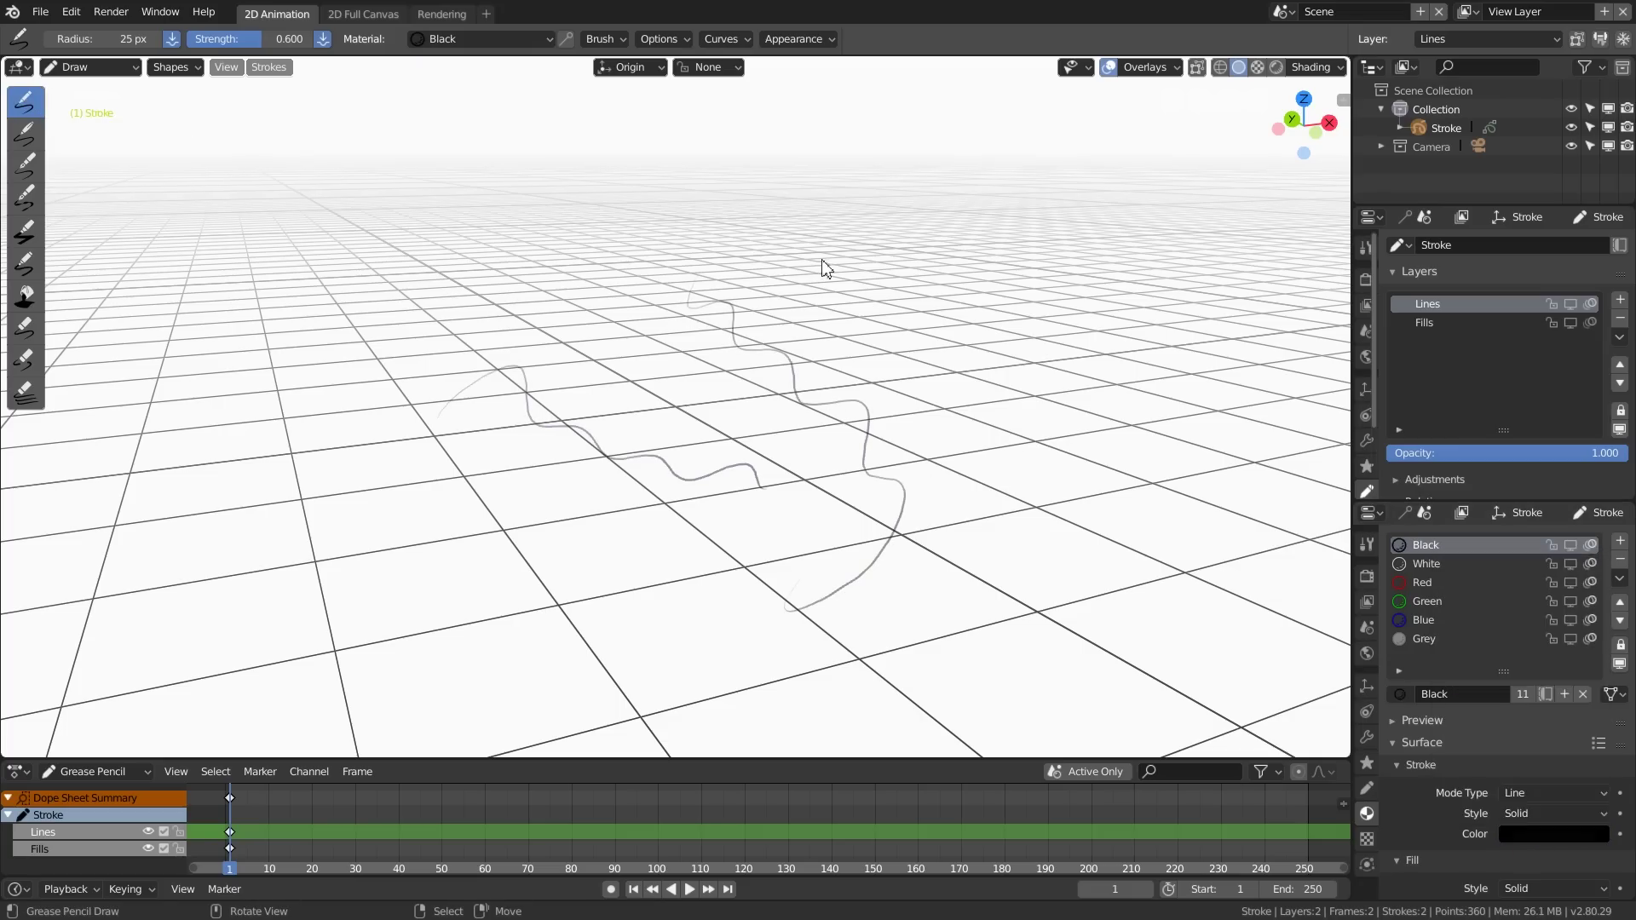
pyautogui.moveTo(948, 365)
pyautogui.mouseDown()
pyautogui.moveTo(953, 595)
pyautogui.moveTo(658, 495)
pyautogui.mouseUp()
pyautogui.moveTo(452, 508); pyautogui.dragTo(563, 565)
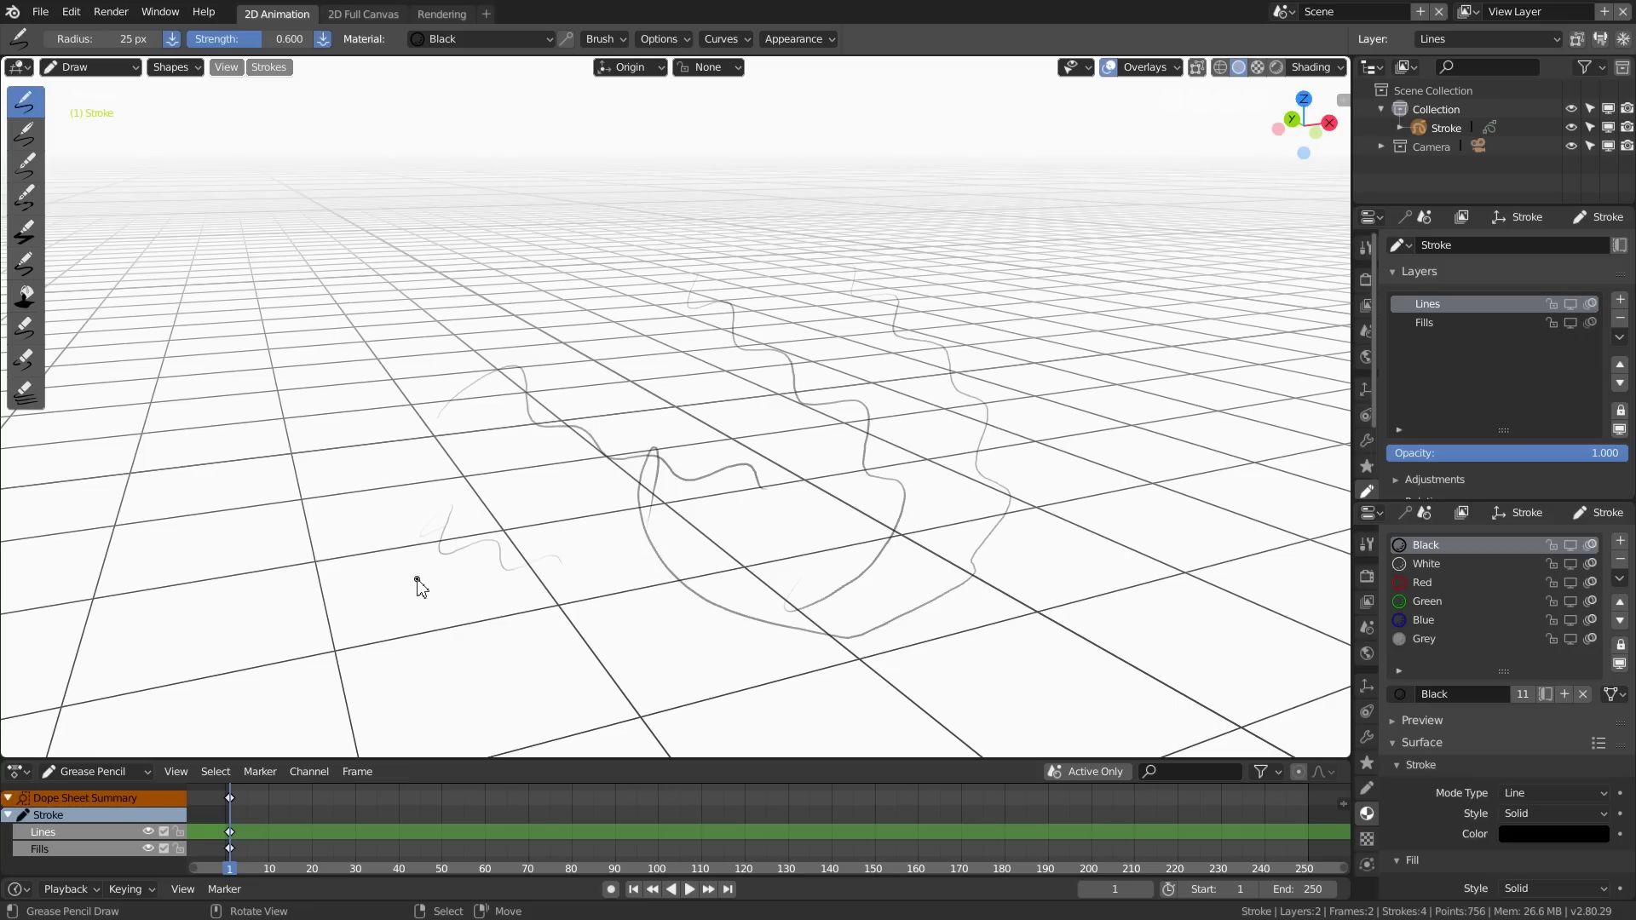
# Step: Draw one wavy test stroke with the 30 px brush and one with the 60 px brush
pyautogui.click(26, 136)
pyautogui.moveTo(356, 468)
pyautogui.mouseDown()
pyautogui.moveTo(396, 399)
pyautogui.moveTo(400, 554)
pyautogui.moveTo(530, 583)
pyautogui.moveTo(553, 467)
pyautogui.moveTo(591, 455)
pyautogui.mouseUp()
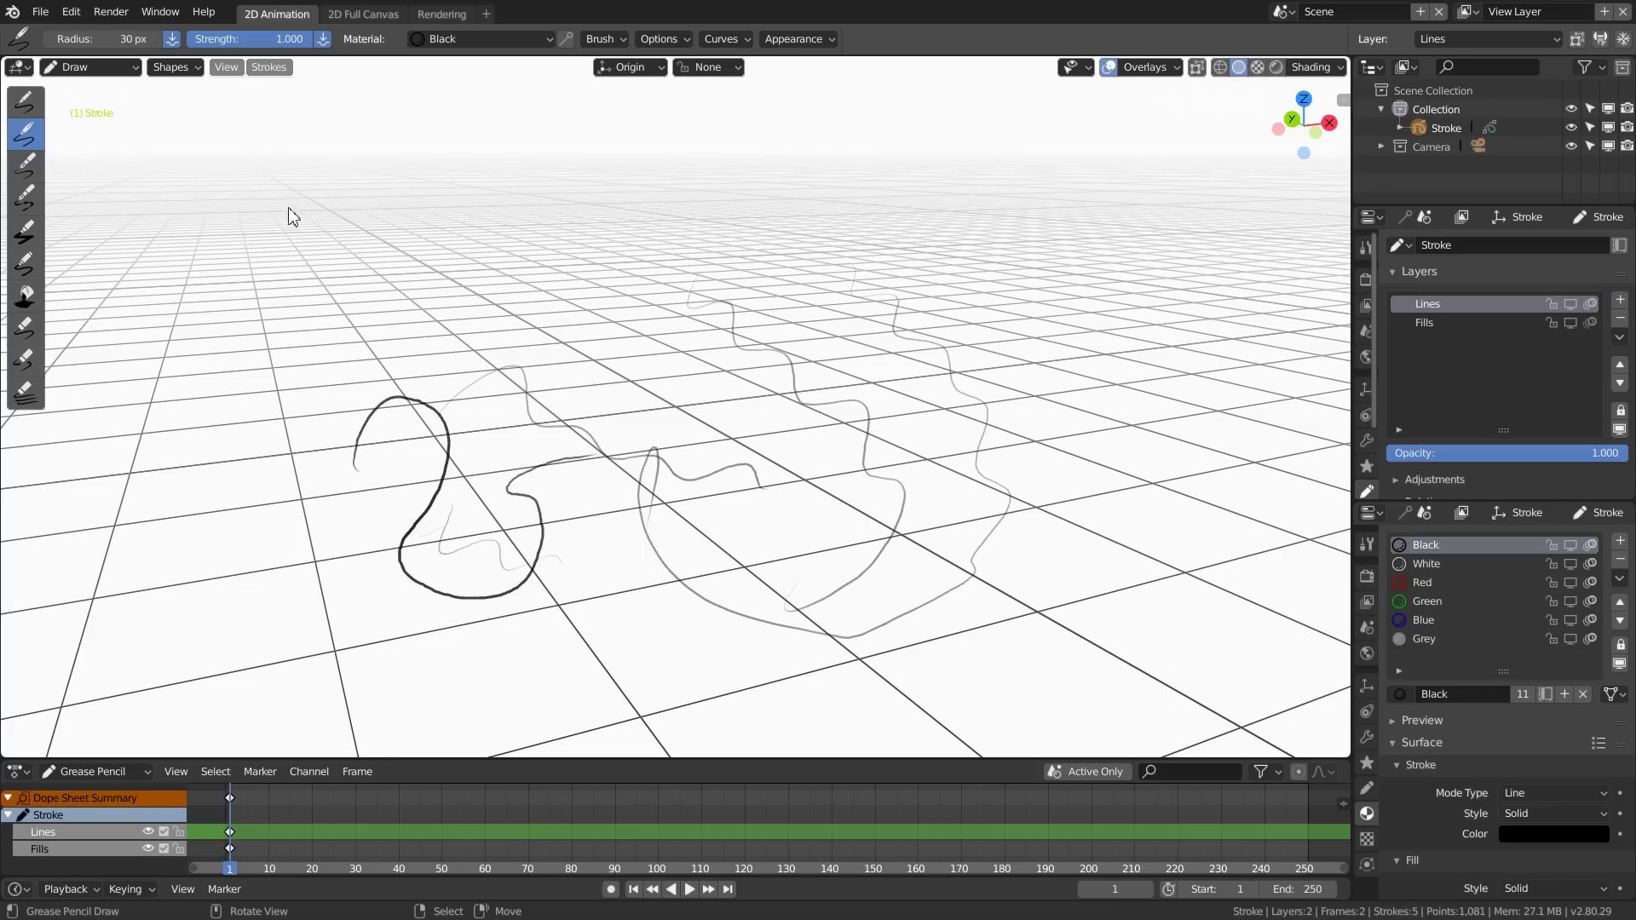
pyautogui.click(26, 169)
pyautogui.moveTo(439, 433)
pyautogui.mouseDown()
pyautogui.moveTo(694, 363)
pyautogui.moveTo(819, 467)
pyautogui.mouseUp()
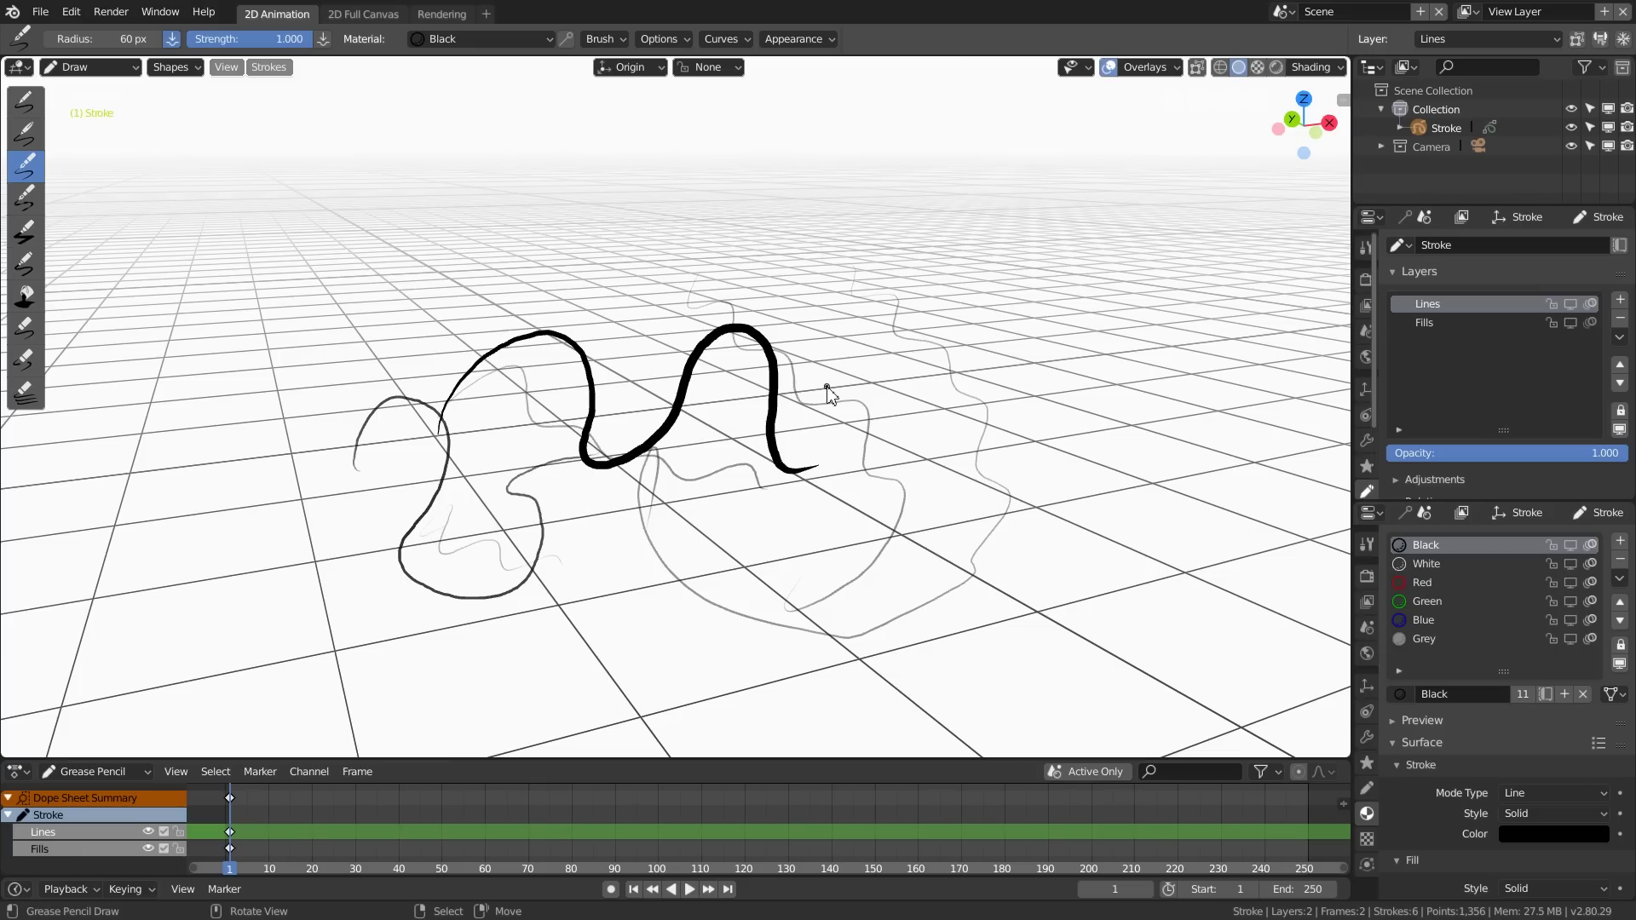
pyautogui.click(615, 36)
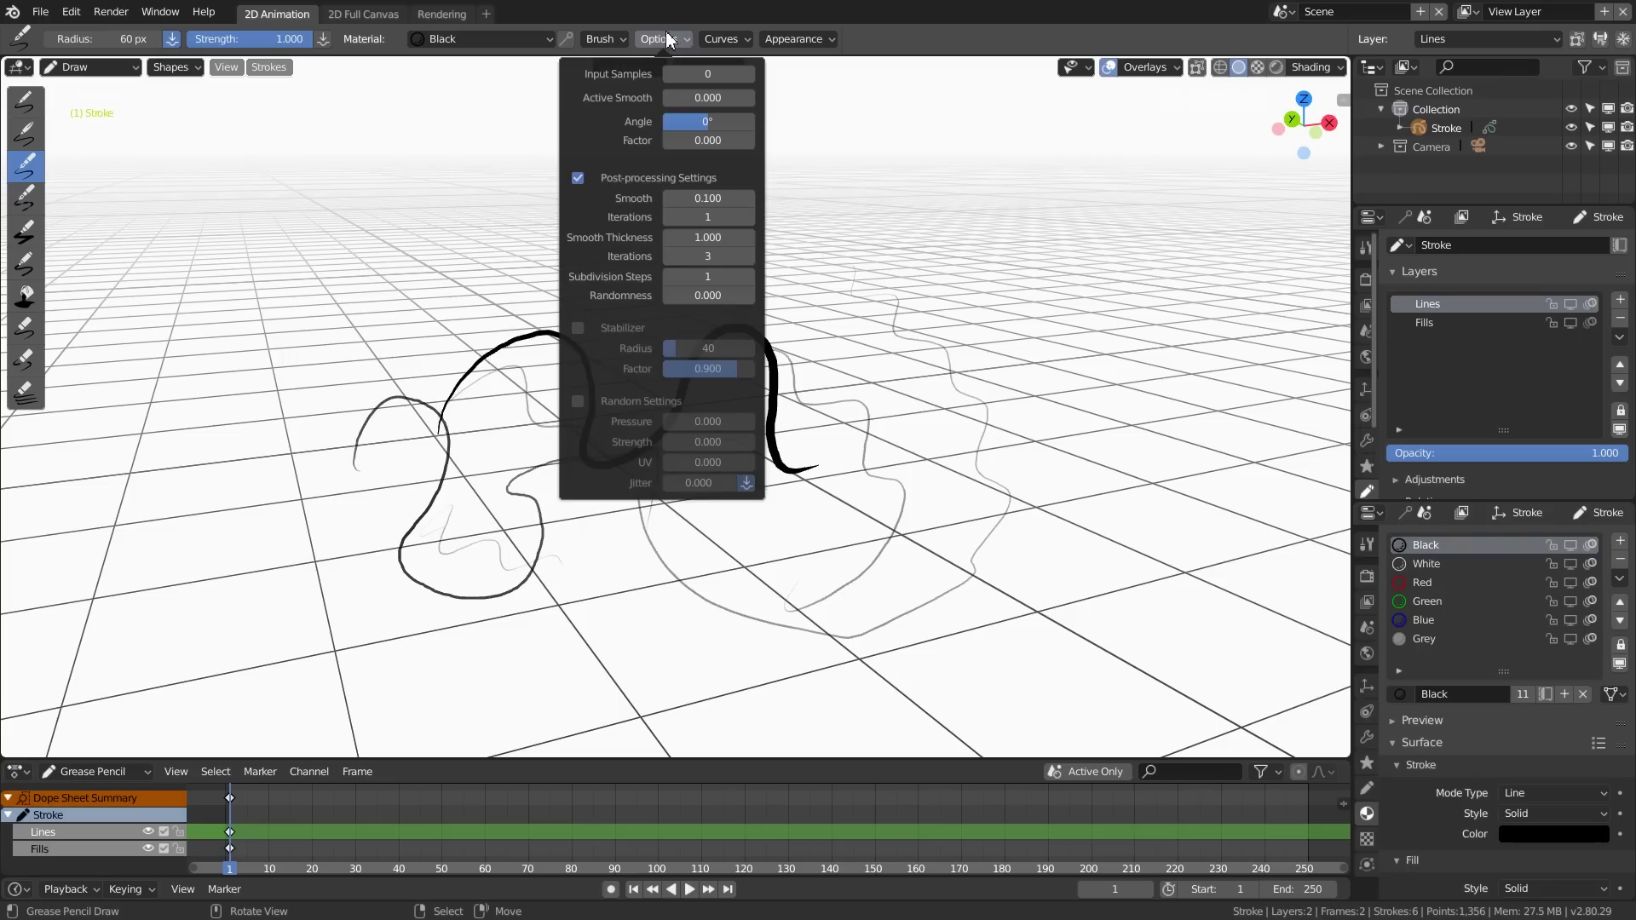
pyautogui.click(666, 31)
pyautogui.click(654, 37)
pyautogui.click(666, 39)
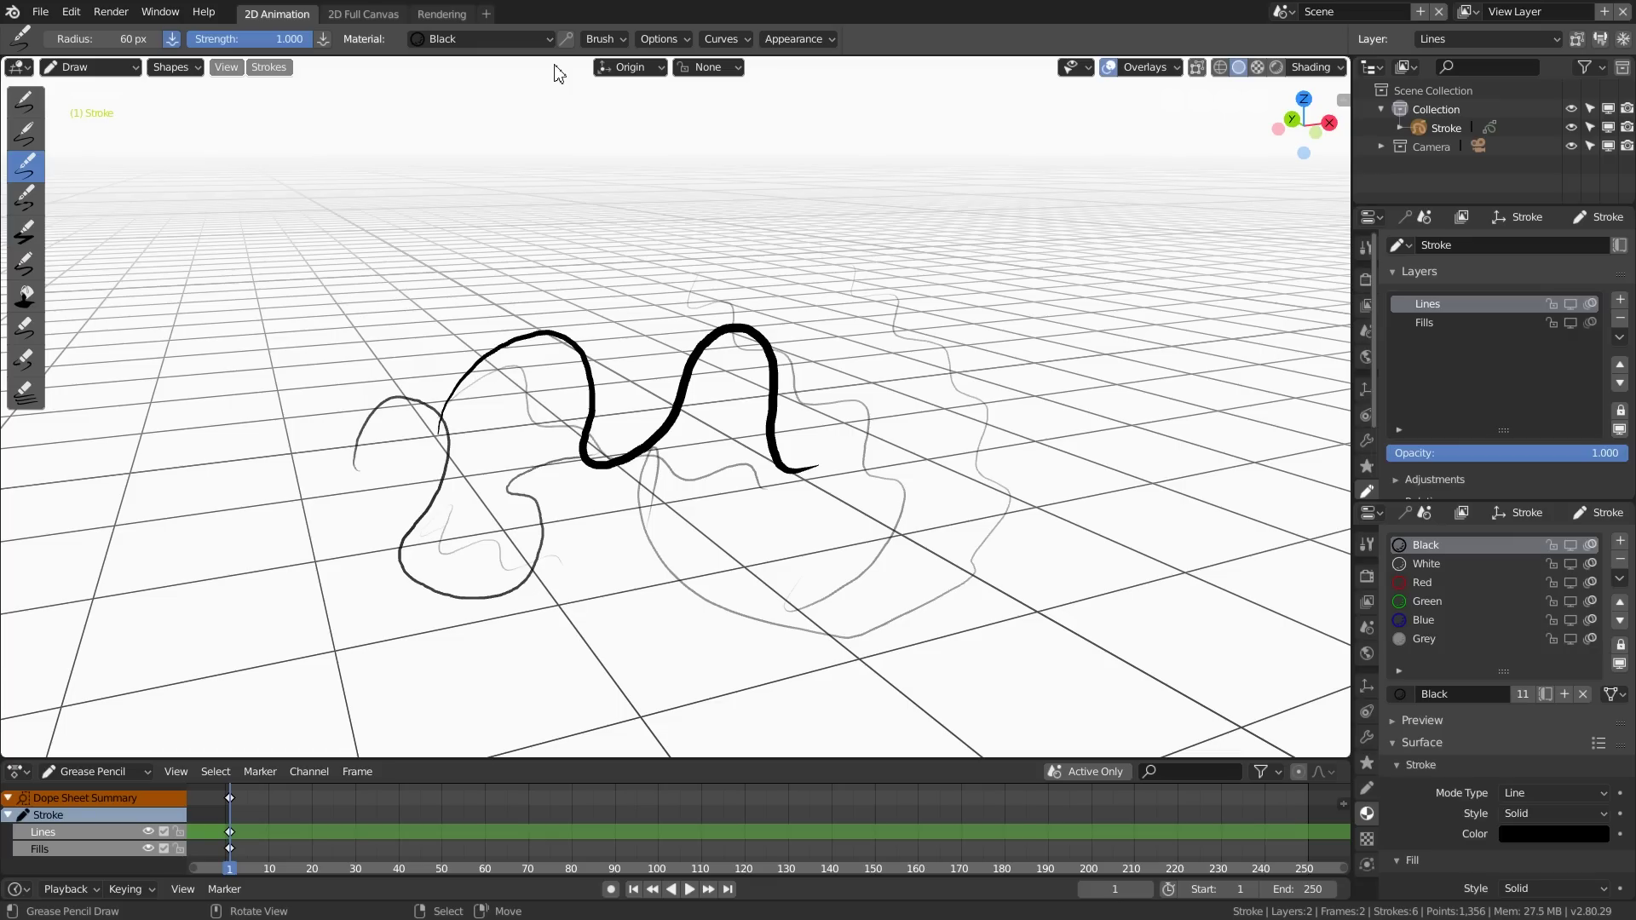
# Step: Draw a short test stroke with the 150 px, 0.700 strength brush and another with the 80 px brush
pyautogui.click(24, 230)
pyautogui.moveTo(253, 266)
pyautogui.mouseDown()
pyautogui.moveTo(312, 323)
pyautogui.moveTo(402, 321)
pyautogui.mouseUp()
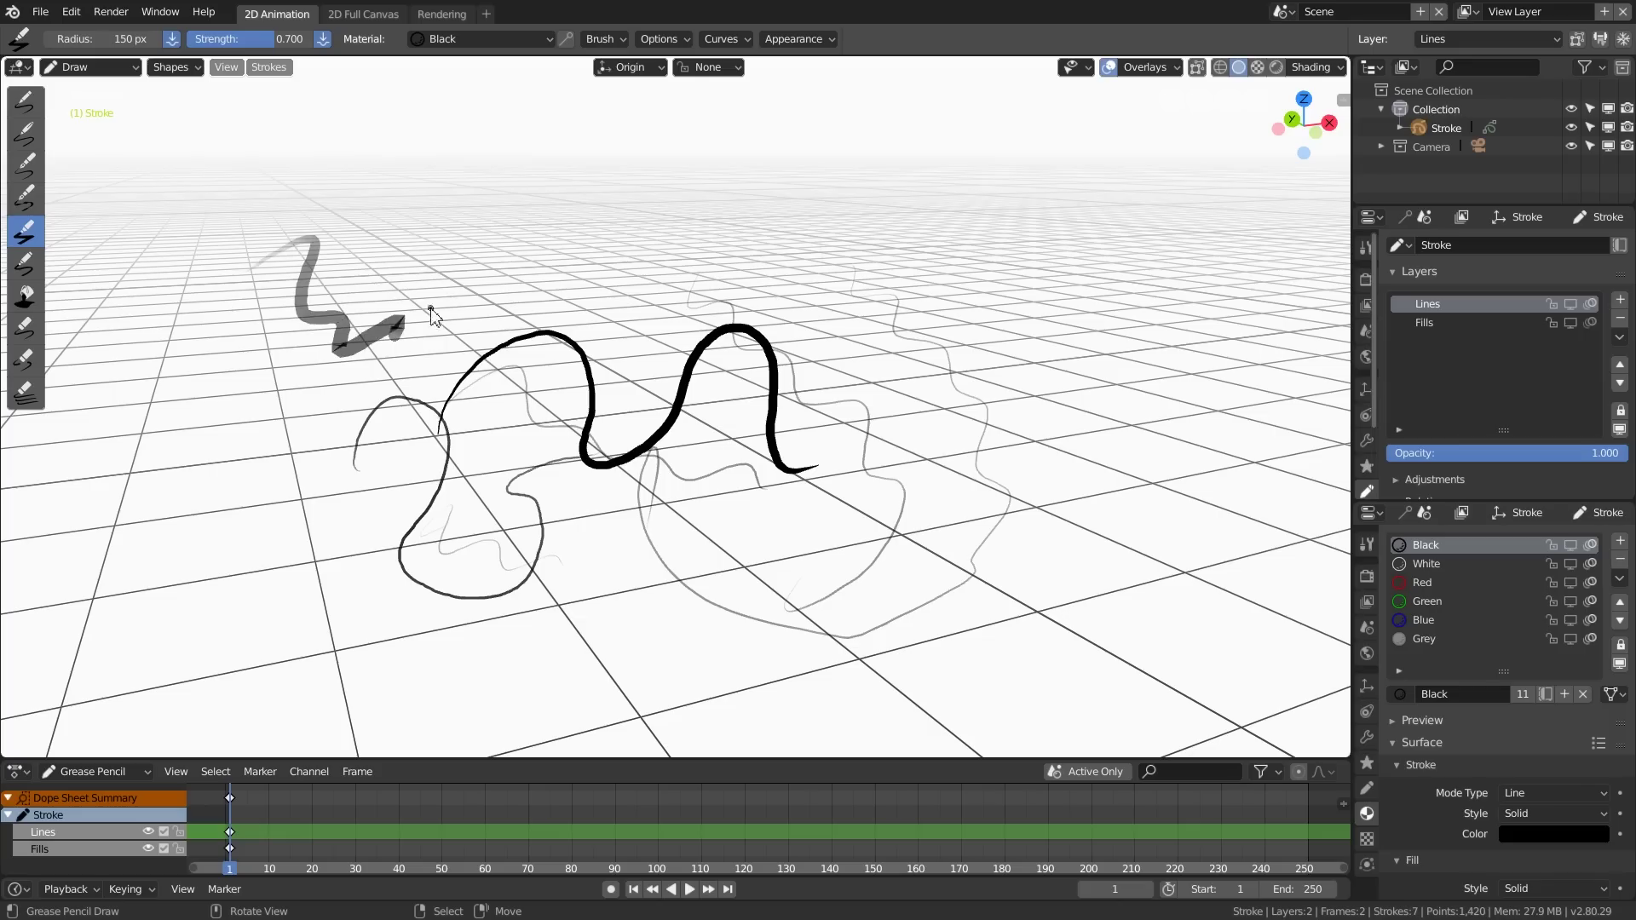
pyautogui.click(25, 262)
pyautogui.moveTo(261, 263); pyautogui.dragTo(511, 268)
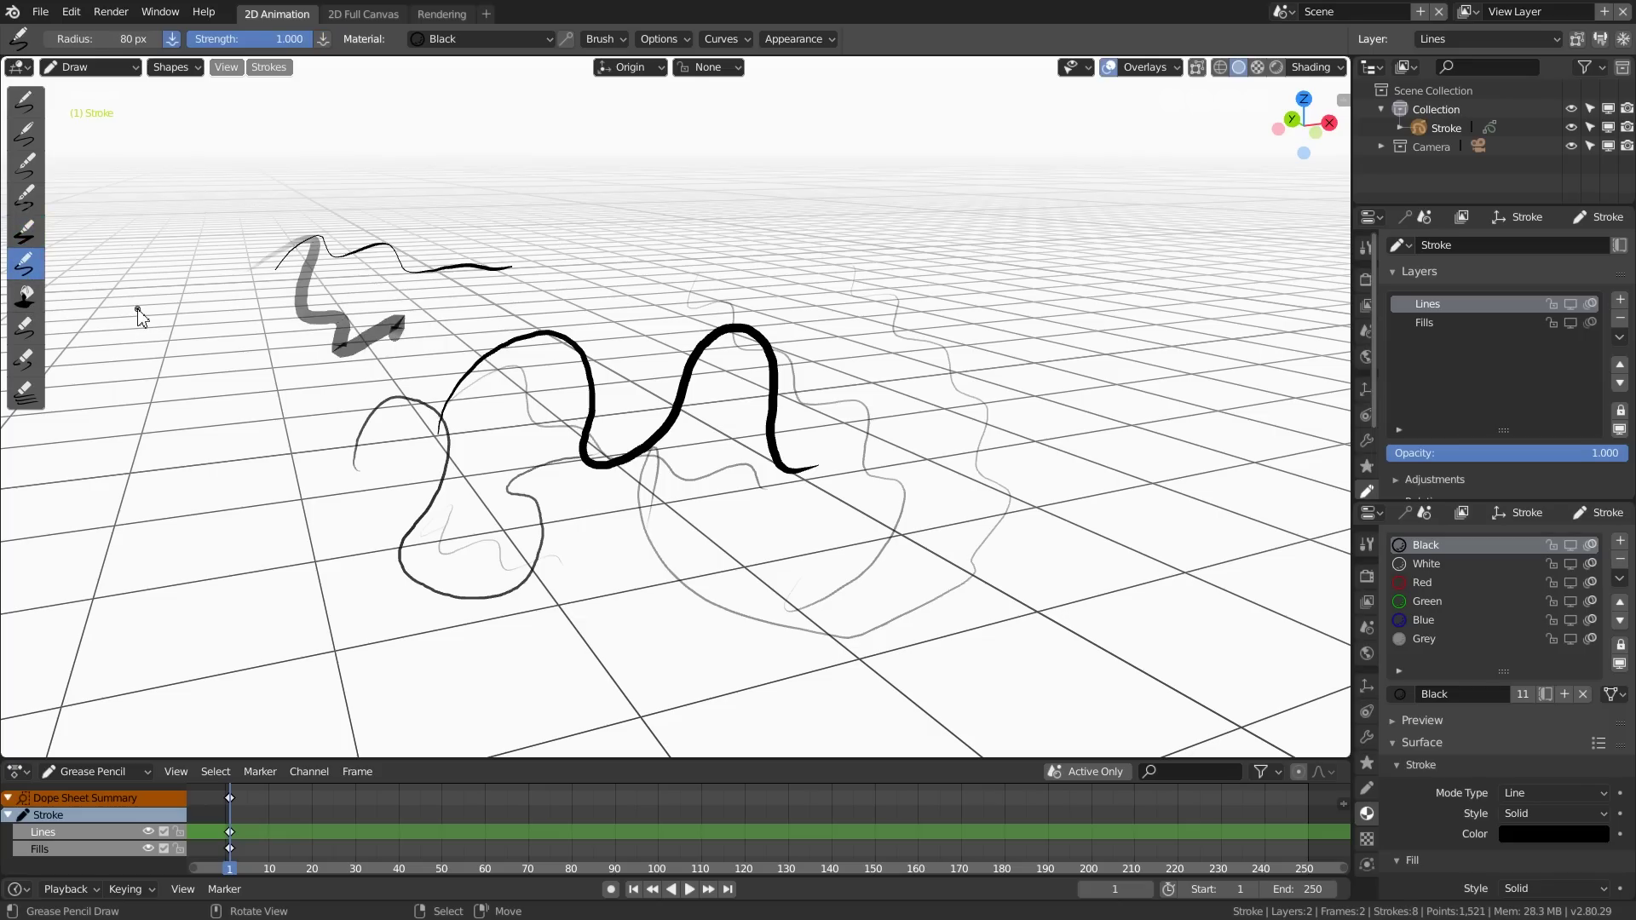
# Step: Rub out part of the thick wavy stroke with the soft eraser and clear all strokes with the stroke eraser
pyautogui.click(25, 327)
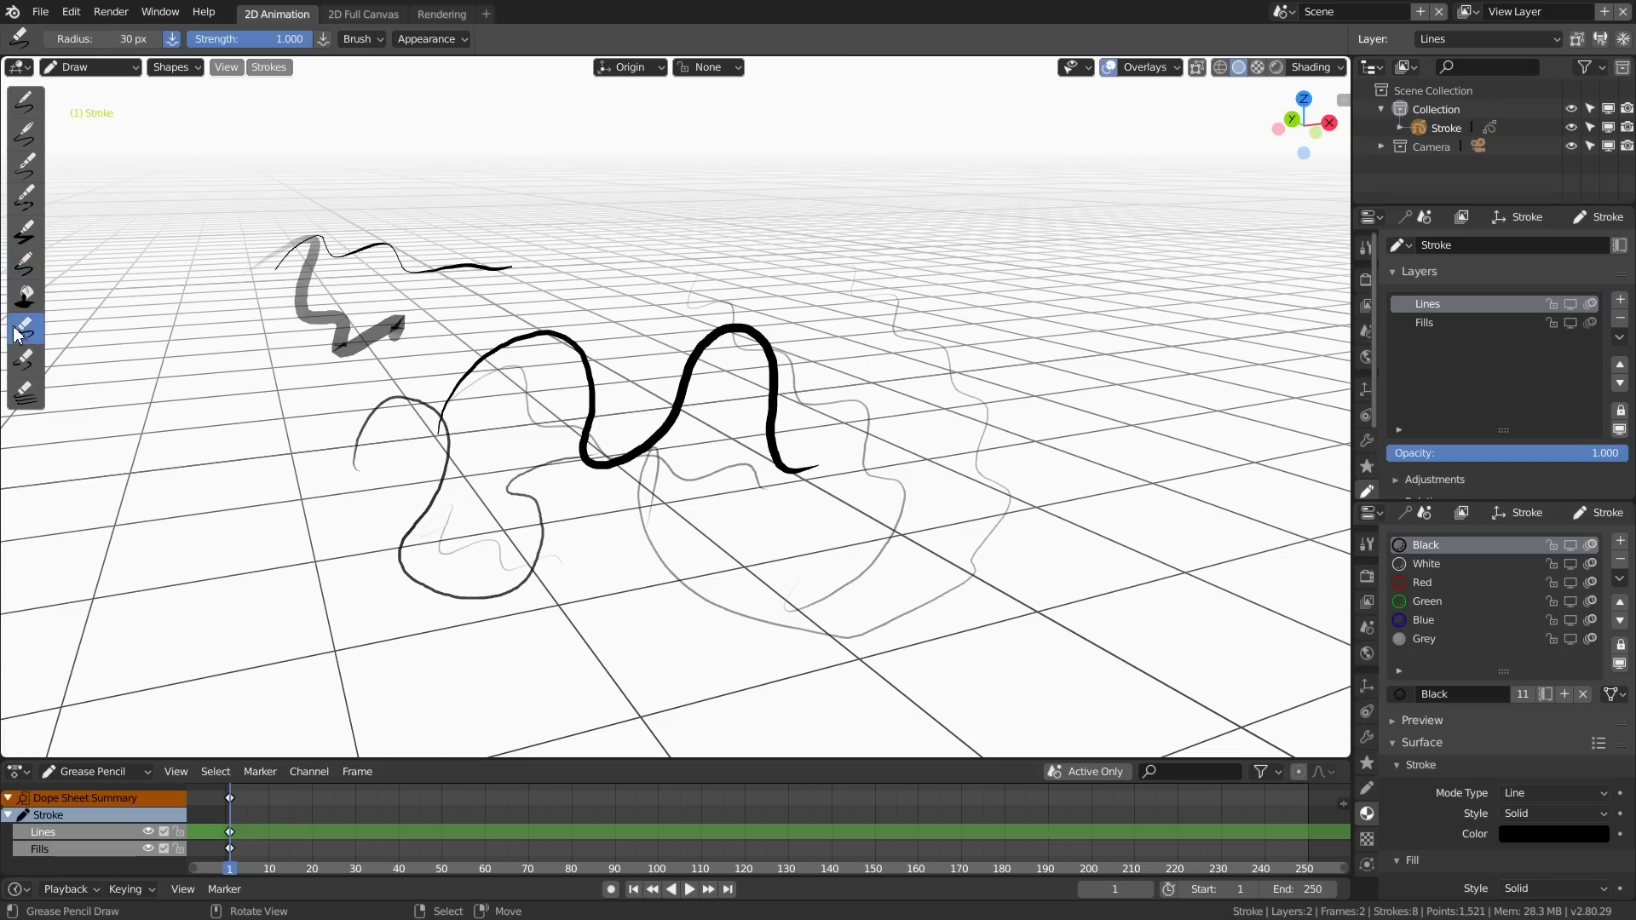
pyautogui.moveTo(519, 341)
pyautogui.mouseDown()
pyautogui.moveTo(566, 356)
pyautogui.moveTo(596, 422)
pyautogui.mouseUp()
pyautogui.click(24, 360)
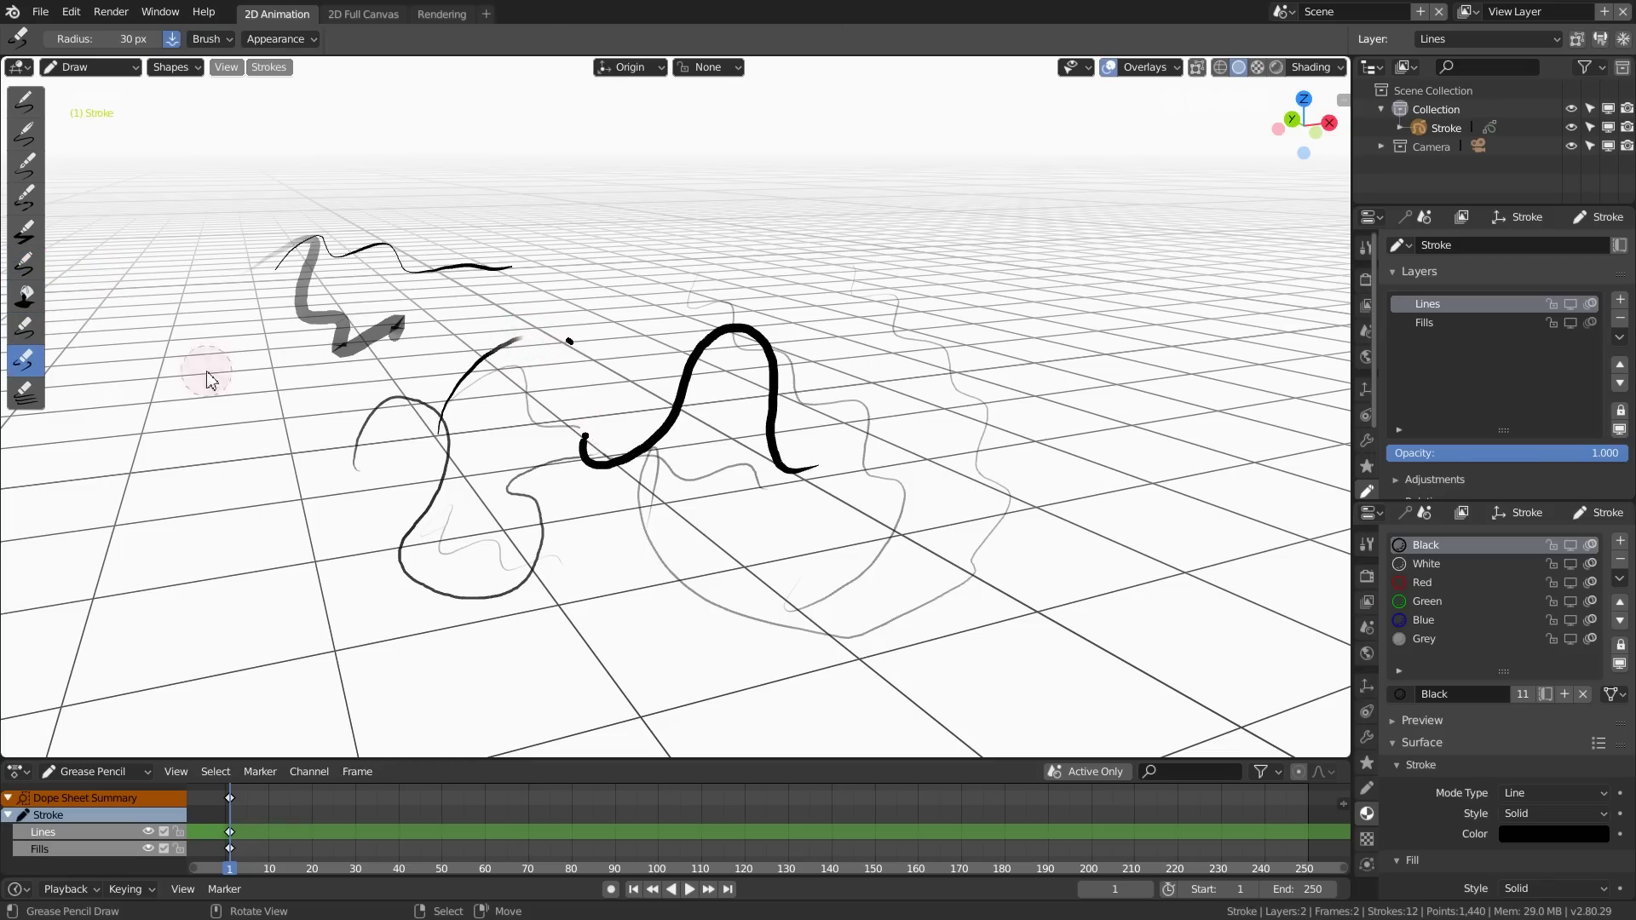
pyautogui.click(25, 392)
pyautogui.moveTo(168, 302); pyautogui.dragTo(478, 248)
pyautogui.moveTo(384, 310); pyautogui.dragTo(391, 333)
pyautogui.moveTo(412, 400)
pyautogui.mouseDown()
pyautogui.moveTo(456, 365)
pyautogui.moveTo(503, 548)
pyautogui.moveTo(803, 576)
pyautogui.moveTo(656, 471)
pyautogui.moveTo(628, 395)
pyautogui.moveTo(465, 399)
pyautogui.moveTo(748, 426)
pyautogui.mouseUp()
pyautogui.moveTo(599, 457); pyautogui.dragTo(652, 394)
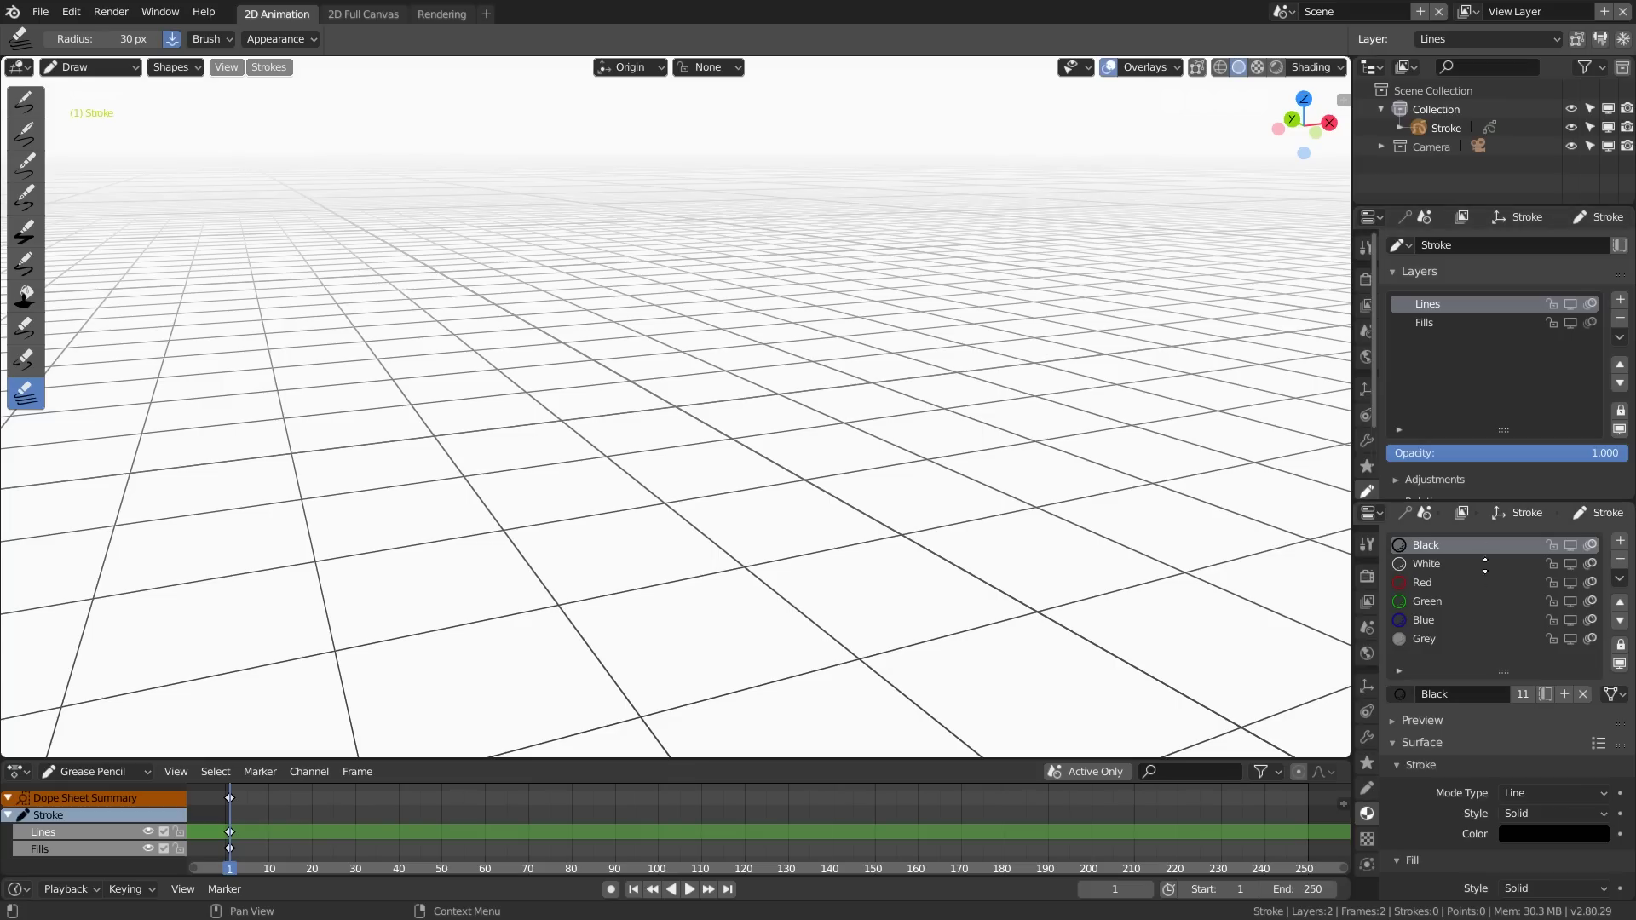
# Step: Hide the viewport overlays to get a blank canvas
pyautogui.moveTo(1484, 666); pyautogui.dragTo(1486, 749, button='middle')
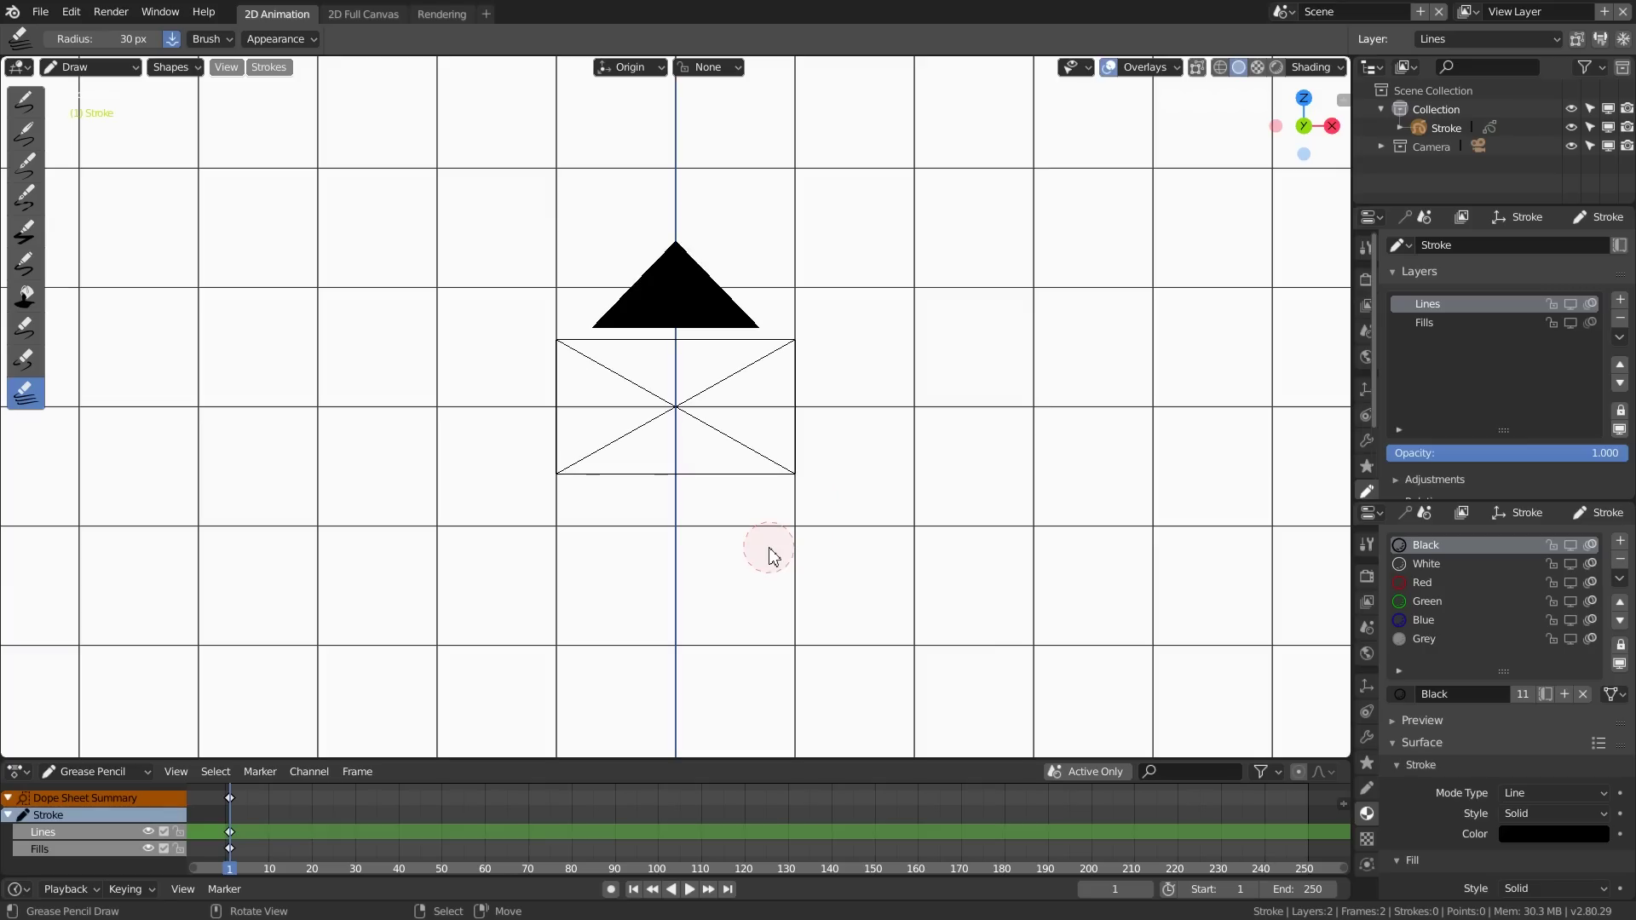
pyautogui.click(1108, 68)
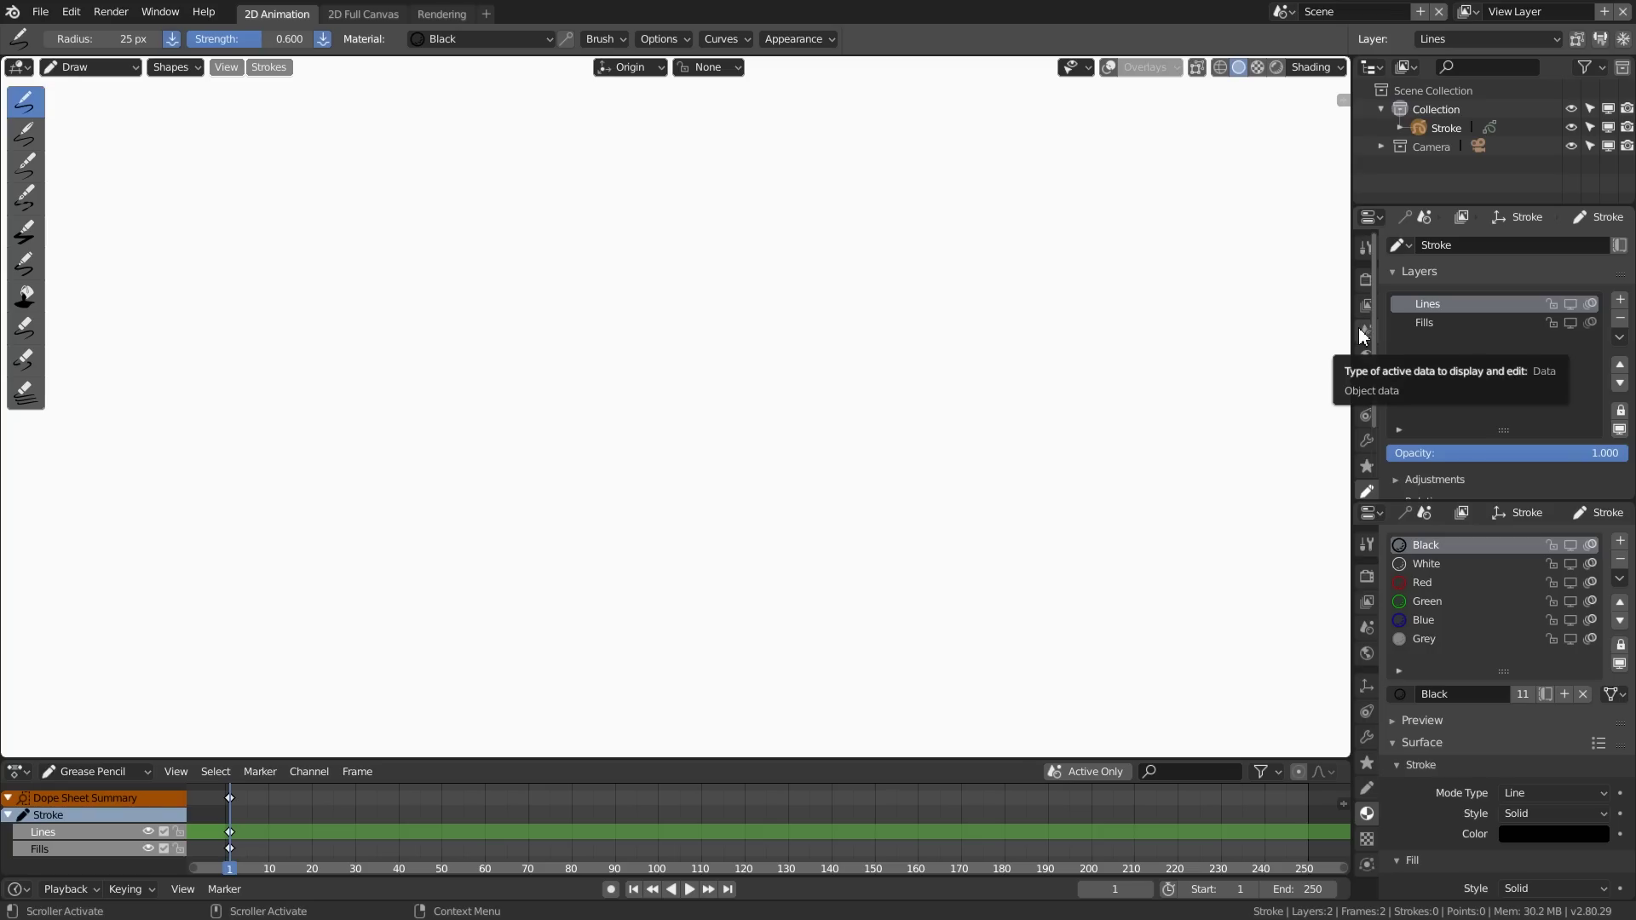
# Step: Lower the alpha of the Black material's stroke color, checking it with a wavy test stroke that is undone
pyautogui.click(1524, 833)
pyautogui.moveTo(1605, 690)
pyautogui.mouseDown()
pyautogui.moveTo(1614, 640)
pyautogui.moveTo(1615, 707)
pyautogui.mouseUp()
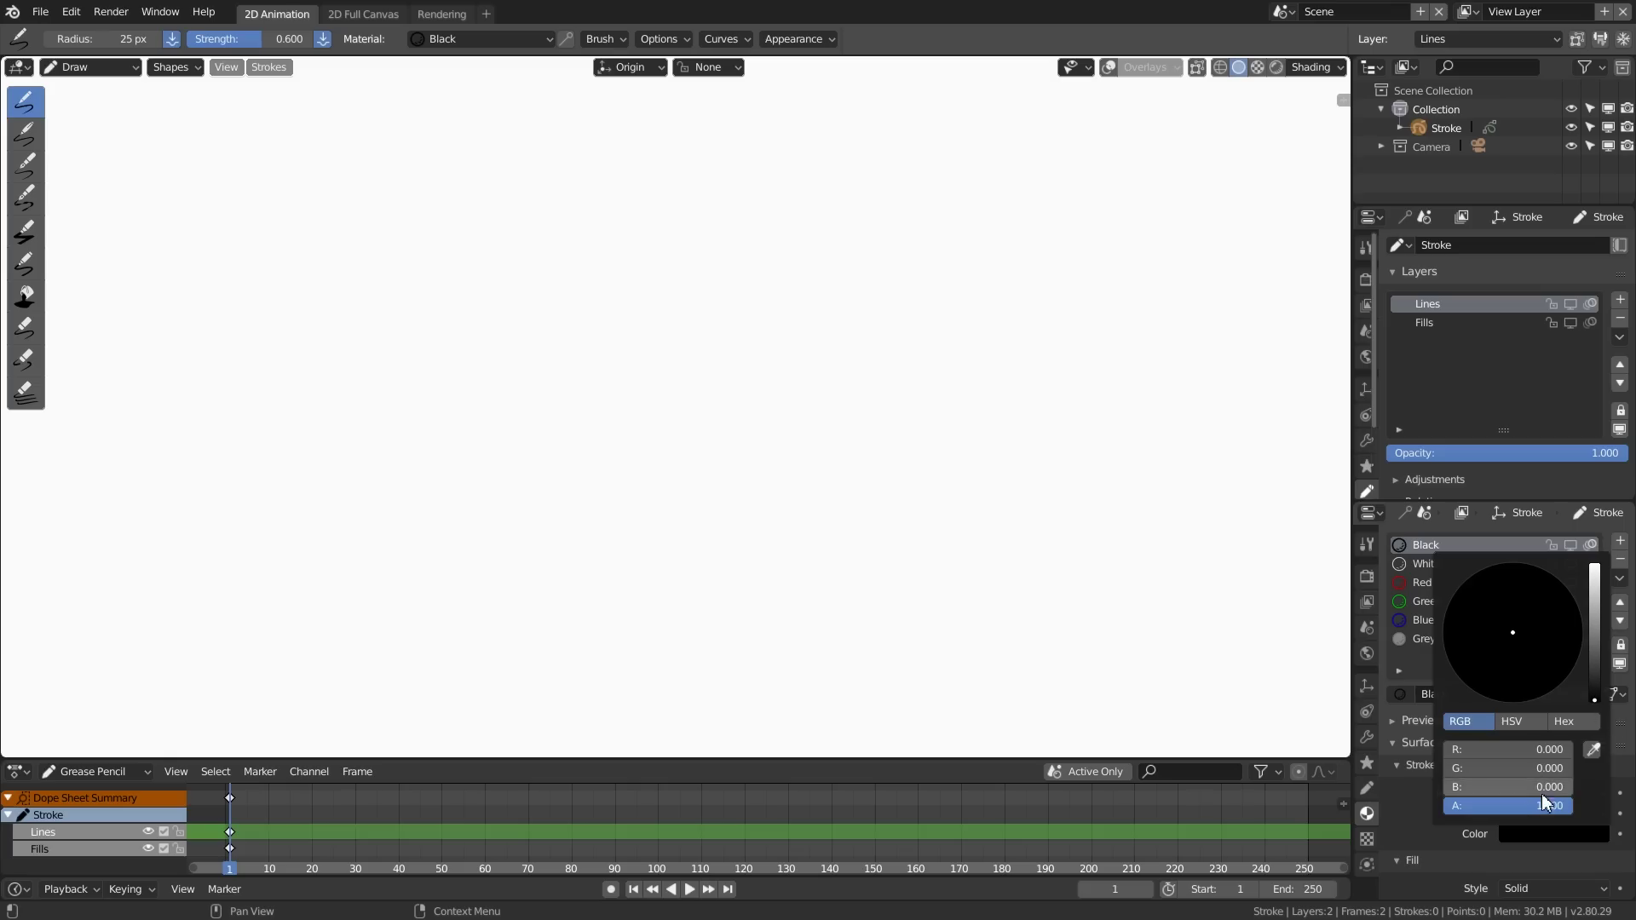
pyautogui.moveTo(1551, 806); pyautogui.dragTo(1506, 814)
pyautogui.moveTo(553, 428); pyautogui.dragTo(880, 508)
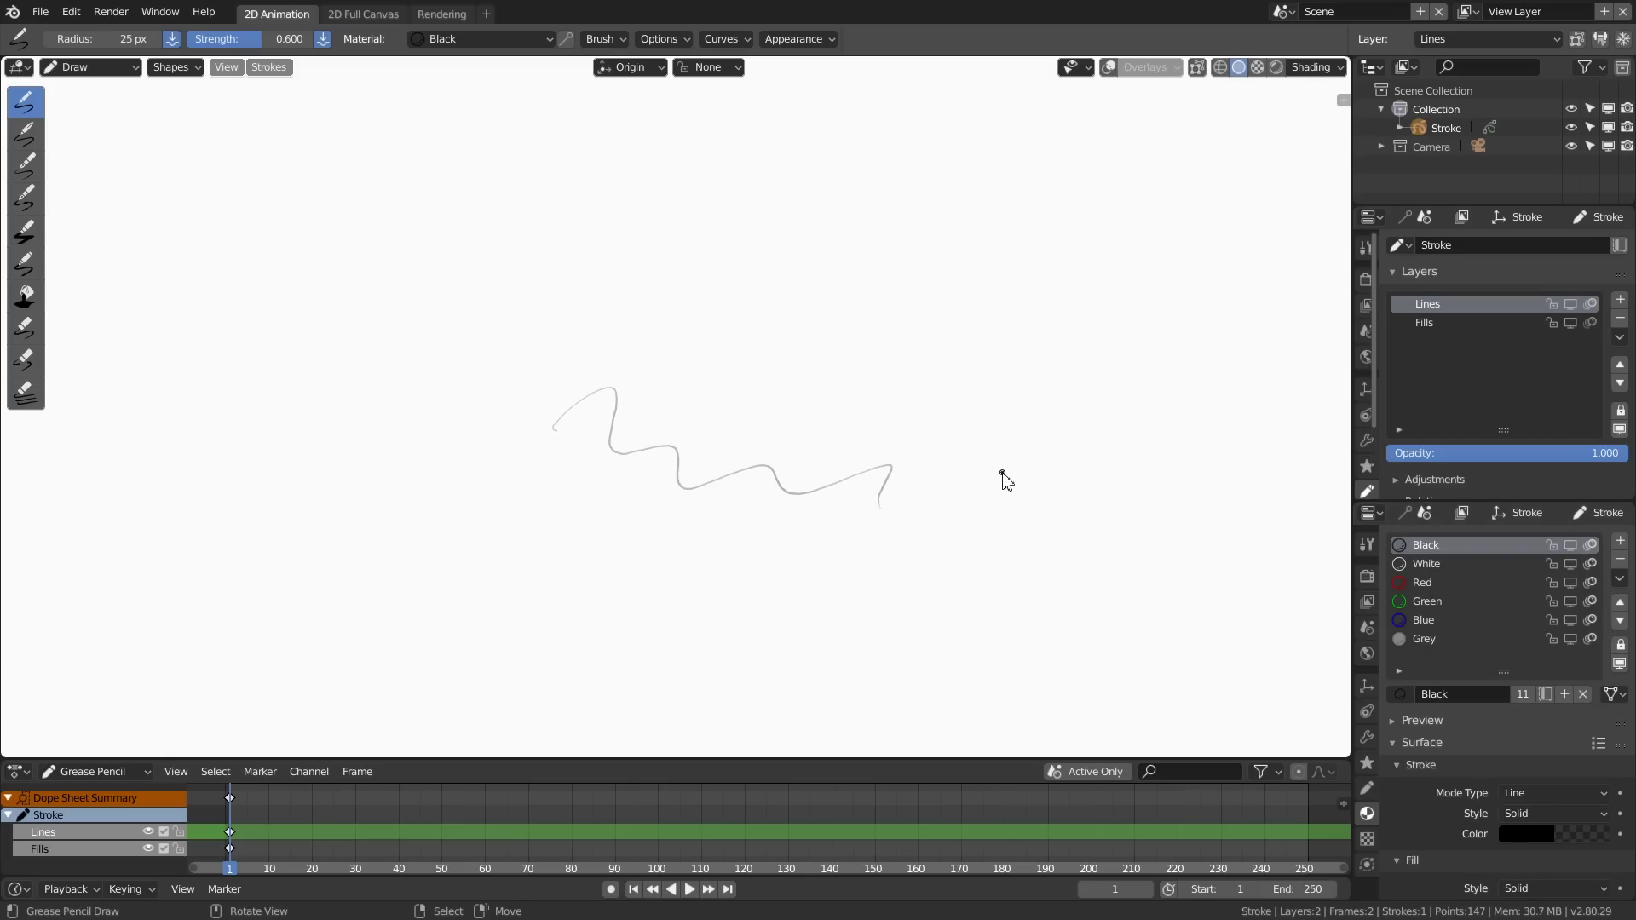
pyautogui.hotkey('ctrl', 'z')
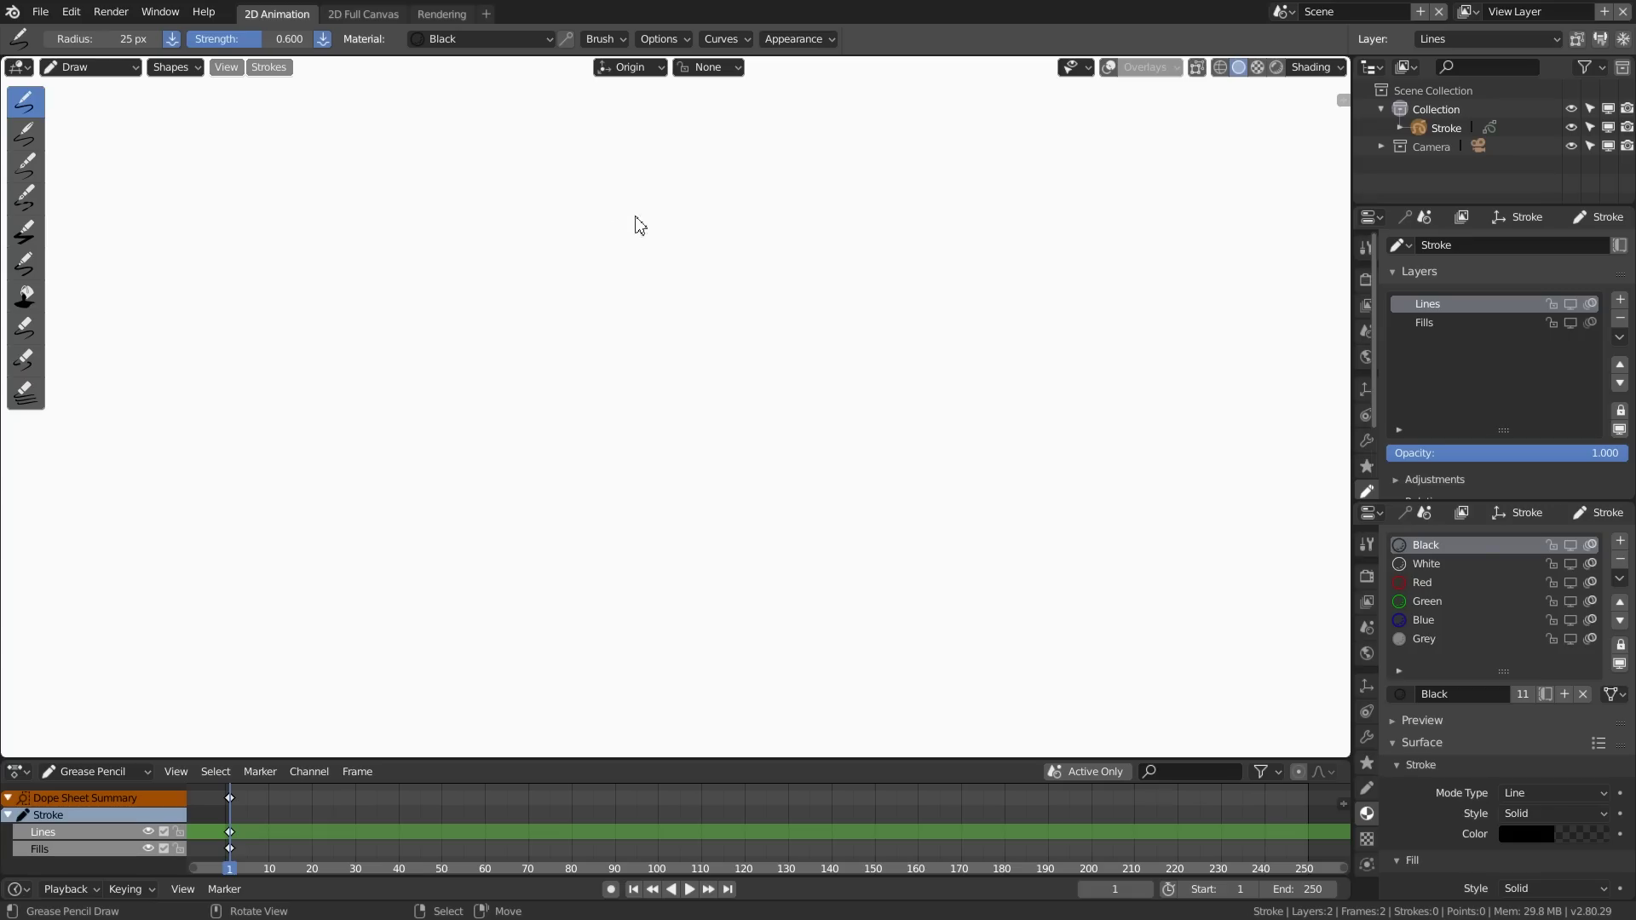
# Step: Sketch the forehead curve, right side and chin of a head with faint overlapping pencil strokes
pyautogui.moveTo(554, 208); pyautogui.dragTo(510, 229)
pyautogui.moveTo(643, 212); pyautogui.dragTo(612, 219)
pyautogui.moveTo(612, 219); pyautogui.dragTo(701, 235)
pyautogui.moveTo(574, 211)
pyautogui.mouseDown()
pyautogui.moveTo(701, 254)
pyautogui.moveTo(738, 307)
pyautogui.mouseUp()
pyautogui.moveTo(706, 220); pyautogui.dragTo(802, 250)
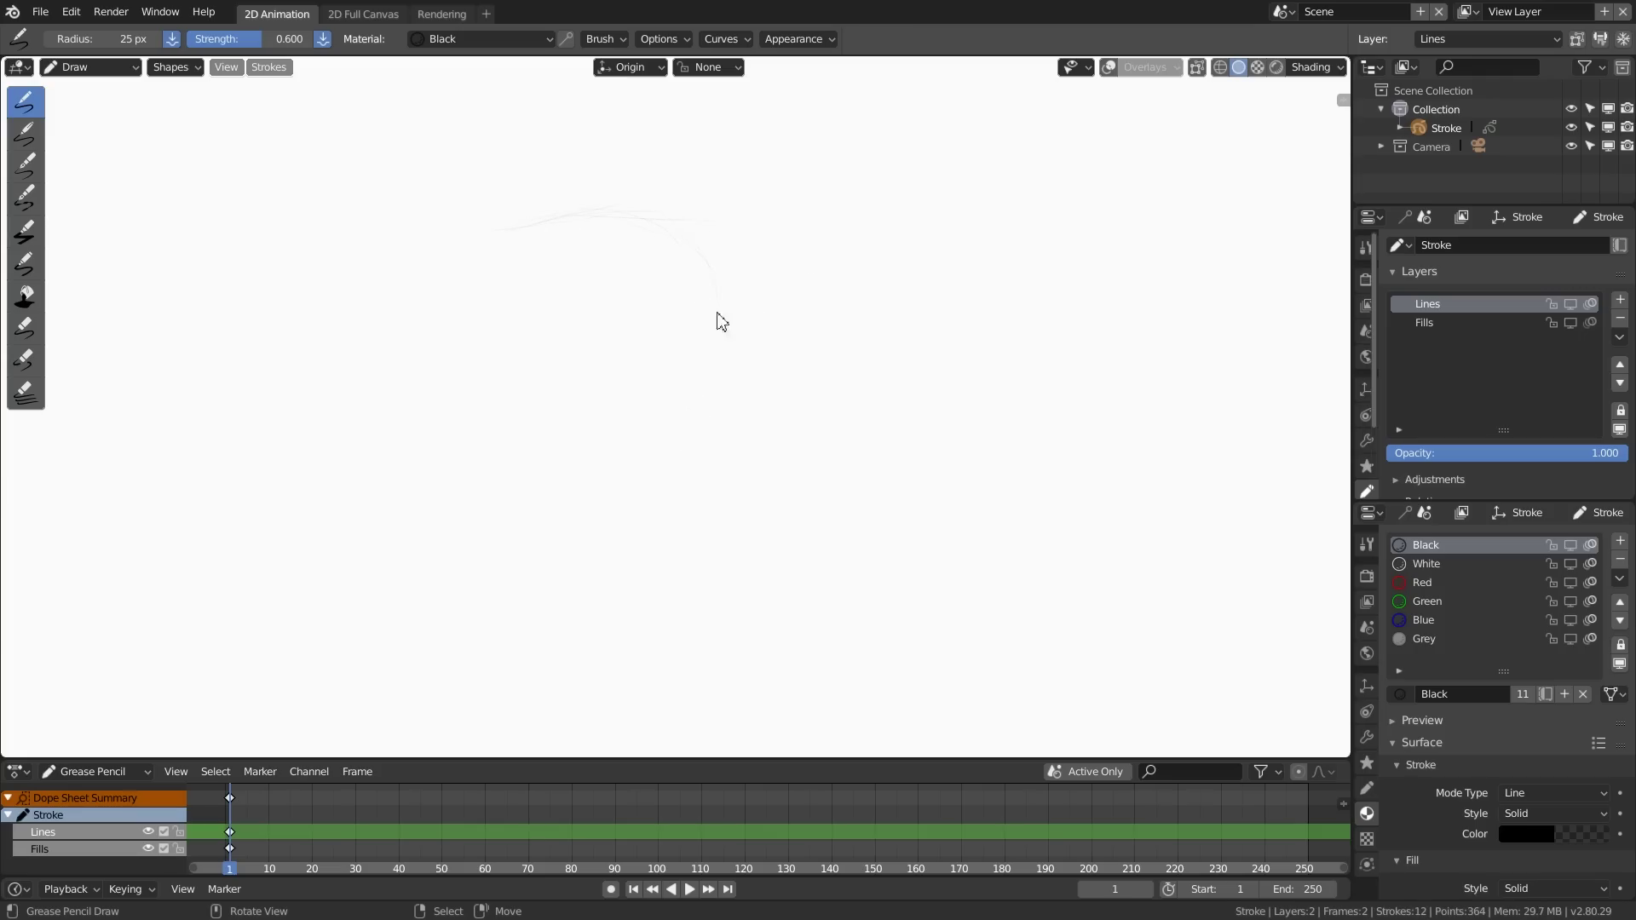
pyautogui.moveTo(679, 468)
pyautogui.mouseDown()
pyautogui.moveTo(705, 298)
pyautogui.moveTo(681, 444)
pyautogui.mouseUp()
pyautogui.moveTo(566, 557); pyautogui.dragTo(657, 483)
pyautogui.moveTo(491, 230)
pyautogui.mouseDown()
pyautogui.moveTo(708, 221)
pyautogui.moveTo(681, 443)
pyautogui.mouseUp()
pyautogui.moveTo(580, 559)
pyautogui.mouseDown()
pyautogui.moveTo(517, 547)
pyautogui.moveTo(572, 550)
pyautogui.moveTo(551, 551)
pyautogui.mouseUp()
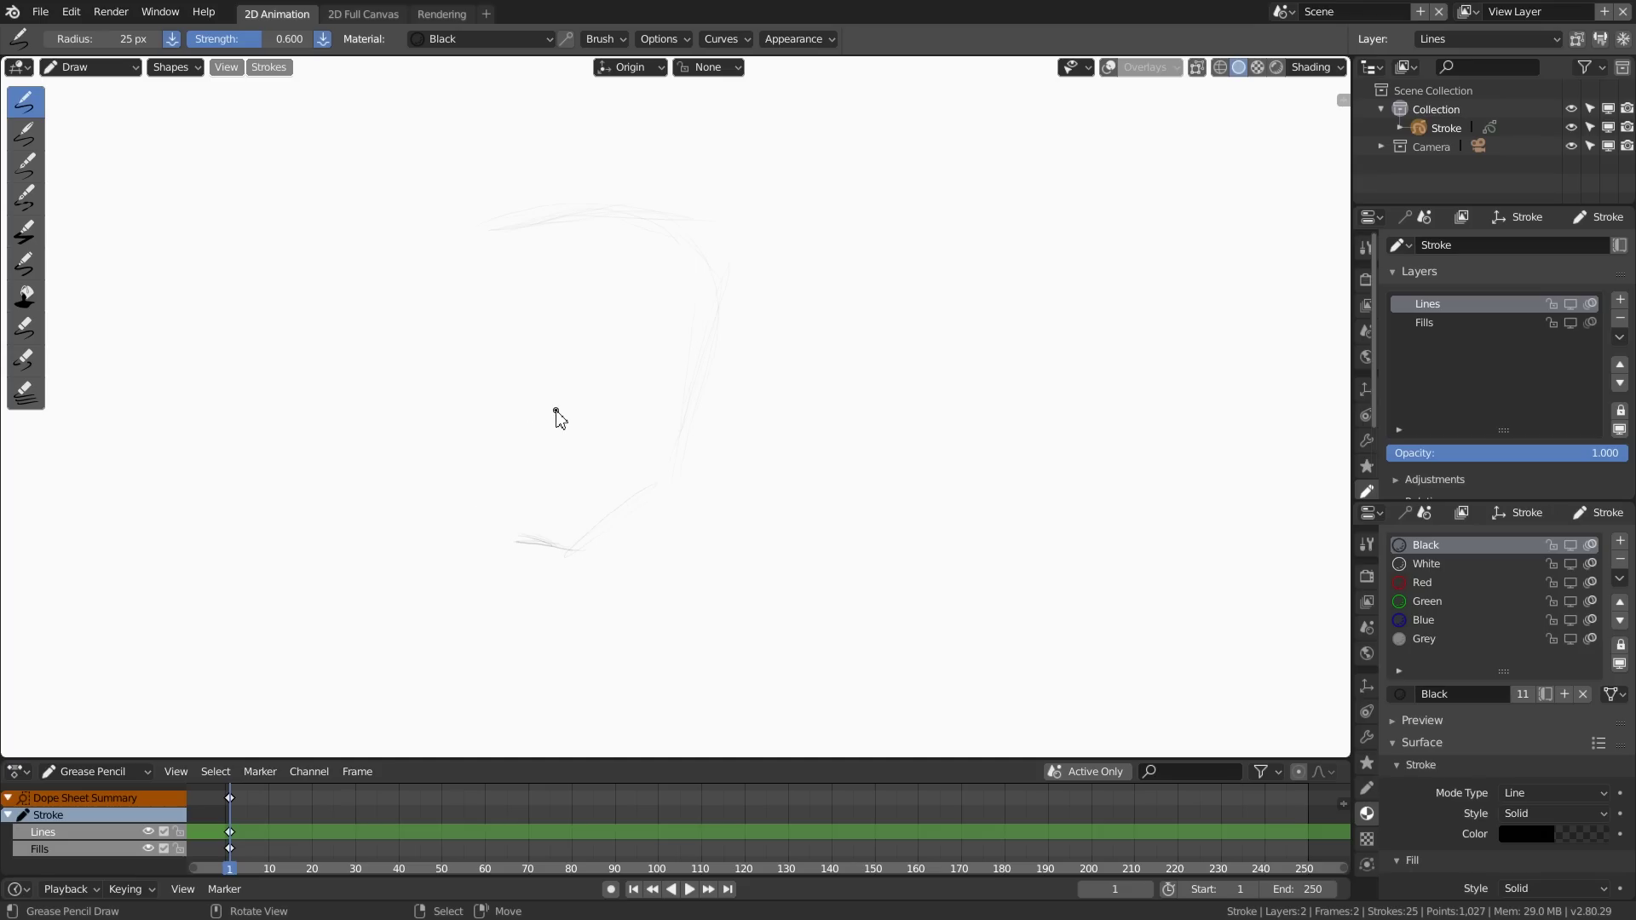
# Step: Sketch the left side of the head, from the forehead curve down to the jaw, in faint strokes
pyautogui.moveTo(415, 401); pyautogui.dragTo(500, 549)
pyautogui.moveTo(432, 444)
pyautogui.mouseDown()
pyautogui.moveTo(460, 519)
pyautogui.moveTo(402, 357)
pyautogui.mouseUp()
pyautogui.moveTo(495, 205); pyautogui.dragTo(389, 374)
pyautogui.moveTo(390, 374); pyautogui.dragTo(501, 228)
pyautogui.moveTo(416, 442)
pyautogui.mouseDown()
pyautogui.moveTo(491, 568)
pyautogui.moveTo(470, 519)
pyautogui.mouseUp()
# Step: Add a higher crown line and reinforce the head outline along both sides and the jaw
pyautogui.moveTo(580, 553); pyautogui.dragTo(658, 486)
pyautogui.moveTo(692, 426); pyautogui.dragTo(724, 278)
pyautogui.moveTo(585, 212)
pyautogui.mouseDown()
pyautogui.moveTo(464, 241)
pyautogui.moveTo(450, 282)
pyautogui.mouseUp()
pyautogui.moveTo(658, 172); pyautogui.dragTo(692, 178)
pyautogui.moveTo(726, 203)
pyautogui.mouseDown()
pyautogui.moveTo(734, 282)
pyautogui.moveTo(663, 484)
pyautogui.mouseUp()
pyautogui.moveTo(721, 201)
pyautogui.mouseDown()
pyautogui.moveTo(551, 177)
pyautogui.moveTo(460, 240)
pyautogui.mouseUp()
pyautogui.moveTo(434, 276)
pyautogui.mouseDown()
pyautogui.moveTo(450, 249)
pyautogui.moveTo(680, 176)
pyautogui.mouseUp()
pyautogui.moveTo(752, 217)
pyautogui.mouseDown()
pyautogui.moveTo(679, 474)
pyautogui.moveTo(719, 273)
pyautogui.moveTo(675, 468)
pyautogui.mouseUp()
pyautogui.moveTo(710, 348); pyautogui.dragTo(730, 263)
pyautogui.moveTo(395, 366); pyautogui.dragTo(529, 182)
pyautogui.moveTo(400, 384); pyautogui.dragTo(472, 572)
pyautogui.moveTo(454, 513)
pyautogui.mouseDown()
pyautogui.moveTo(574, 554)
pyautogui.moveTo(441, 528)
pyautogui.mouseUp()
pyautogui.moveTo(566, 551); pyautogui.dragTo(650, 491)
# Step: Draw the horizontal eye line and vertical center line as construction guides across the face
pyautogui.moveTo(555, 363)
pyautogui.mouseDown()
pyautogui.moveTo(672, 326)
pyautogui.moveTo(543, 375)
pyautogui.moveTo(400, 359)
pyautogui.mouseUp()
pyautogui.moveTo(401, 359)
pyautogui.mouseDown()
pyautogui.moveTo(467, 367)
pyautogui.moveTo(651, 339)
pyautogui.moveTo(516, 385)
pyautogui.moveTo(431, 361)
pyautogui.mouseUp()
pyautogui.moveTo(553, 495)
pyautogui.mouseDown()
pyautogui.moveTo(545, 299)
pyautogui.moveTo(544, 542)
pyautogui.moveTo(548, 310)
pyautogui.mouseUp()
pyautogui.moveTo(568, 533); pyautogui.dragTo(529, 222)
# Step: Switch to Sculpt Mode and set the Push brush's radius to 86 px
pyautogui.click(98, 67)
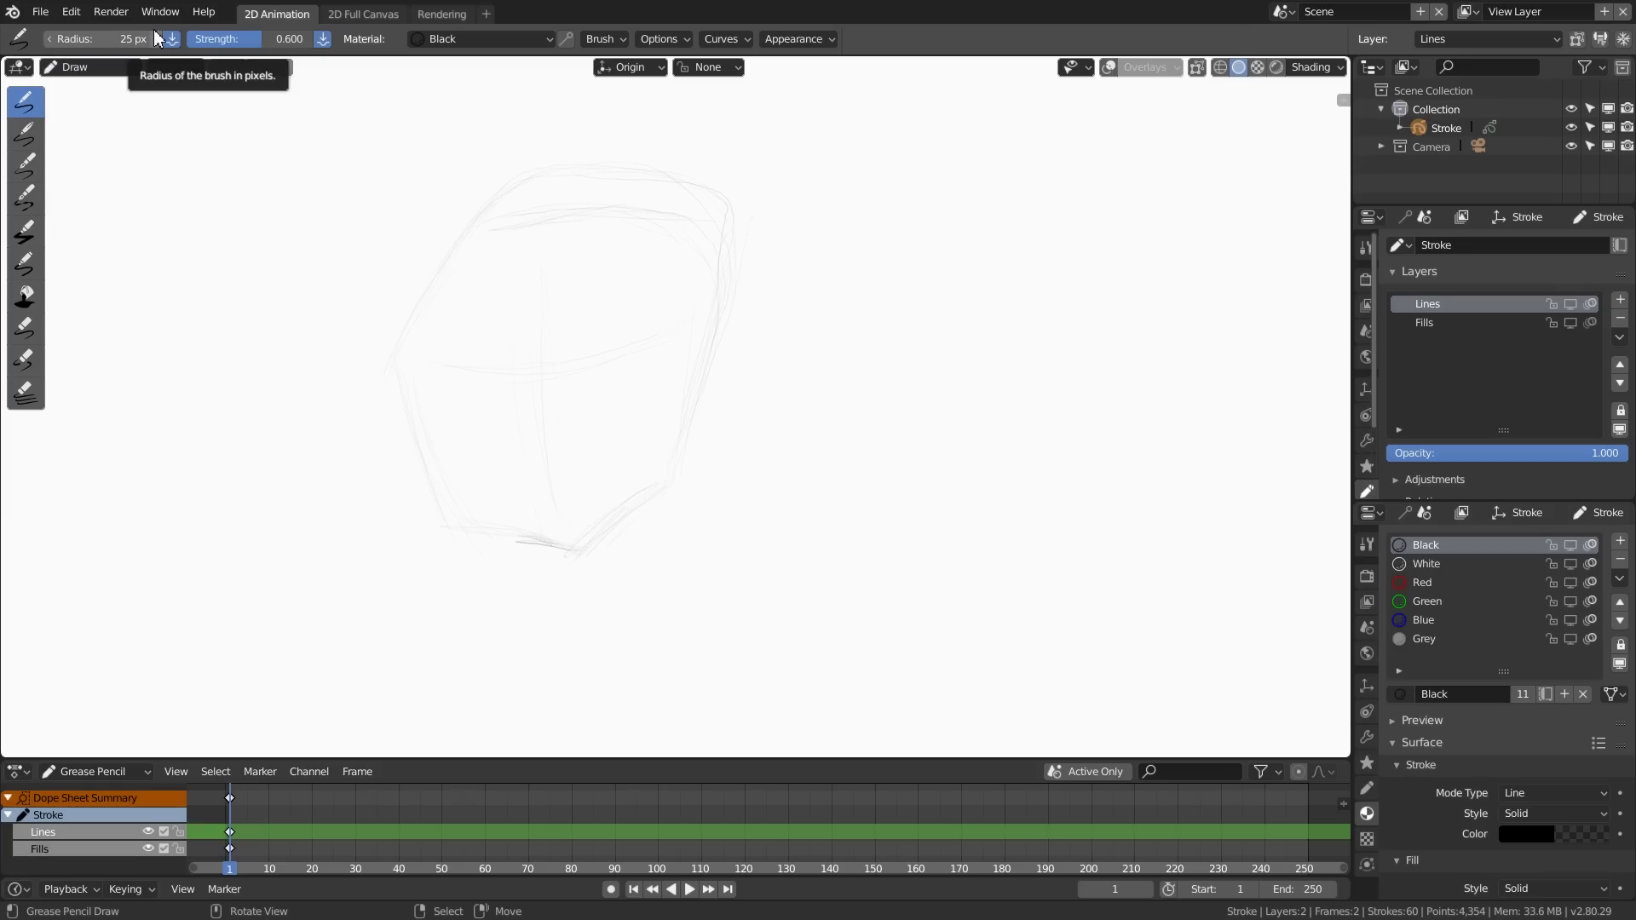
pyautogui.click(119, 67)
pyautogui.click(96, 131)
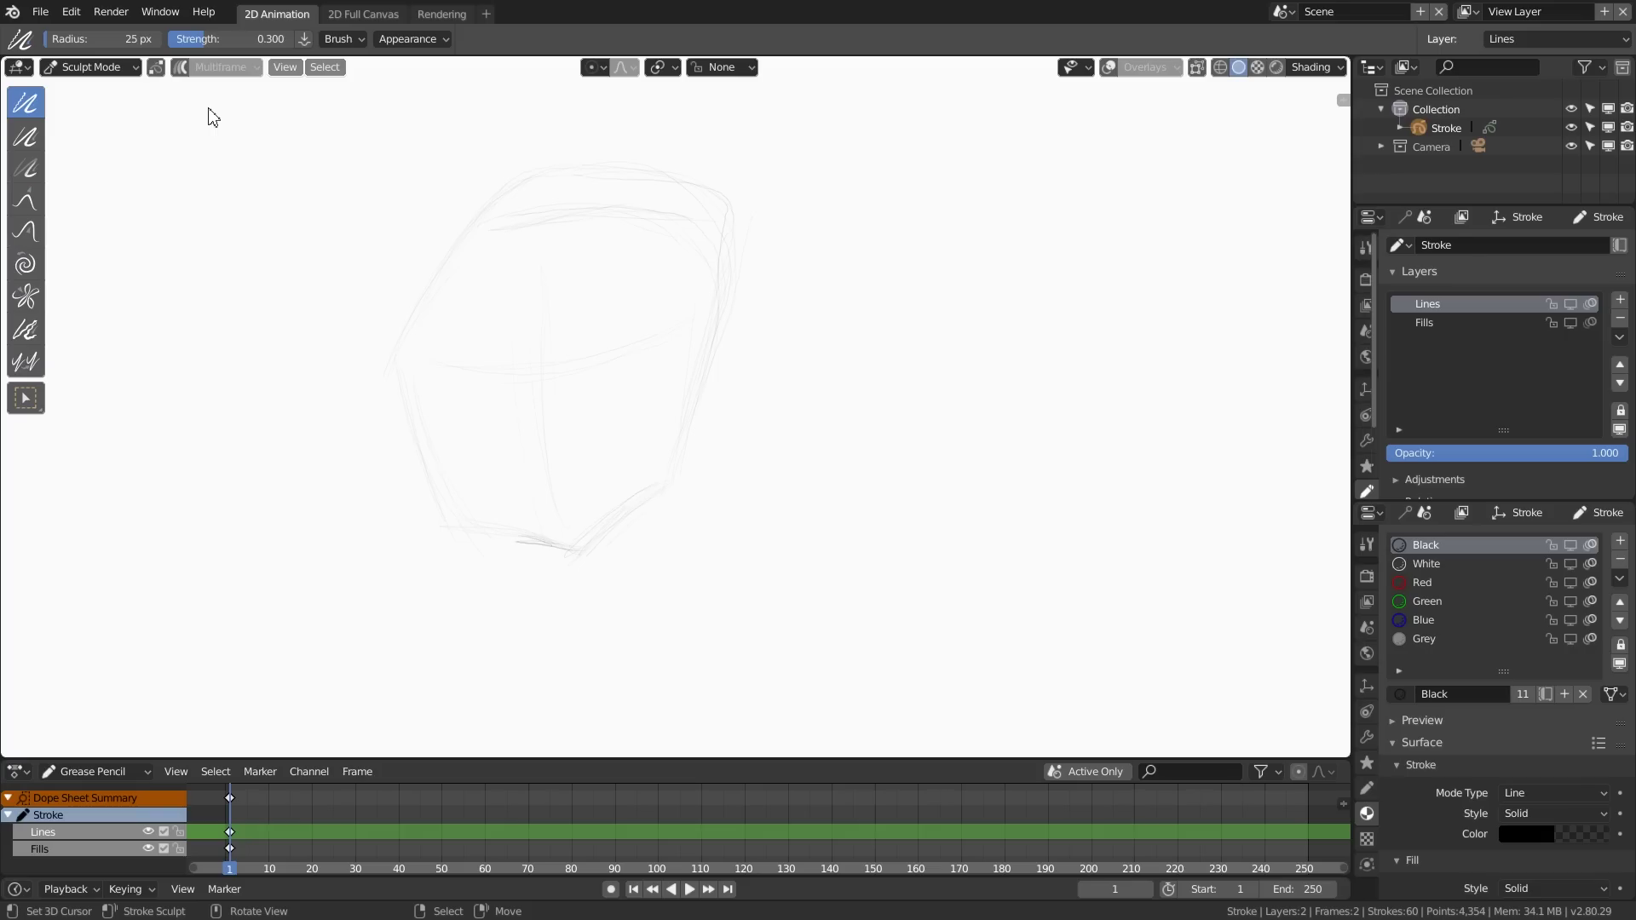
pyautogui.click(26, 232)
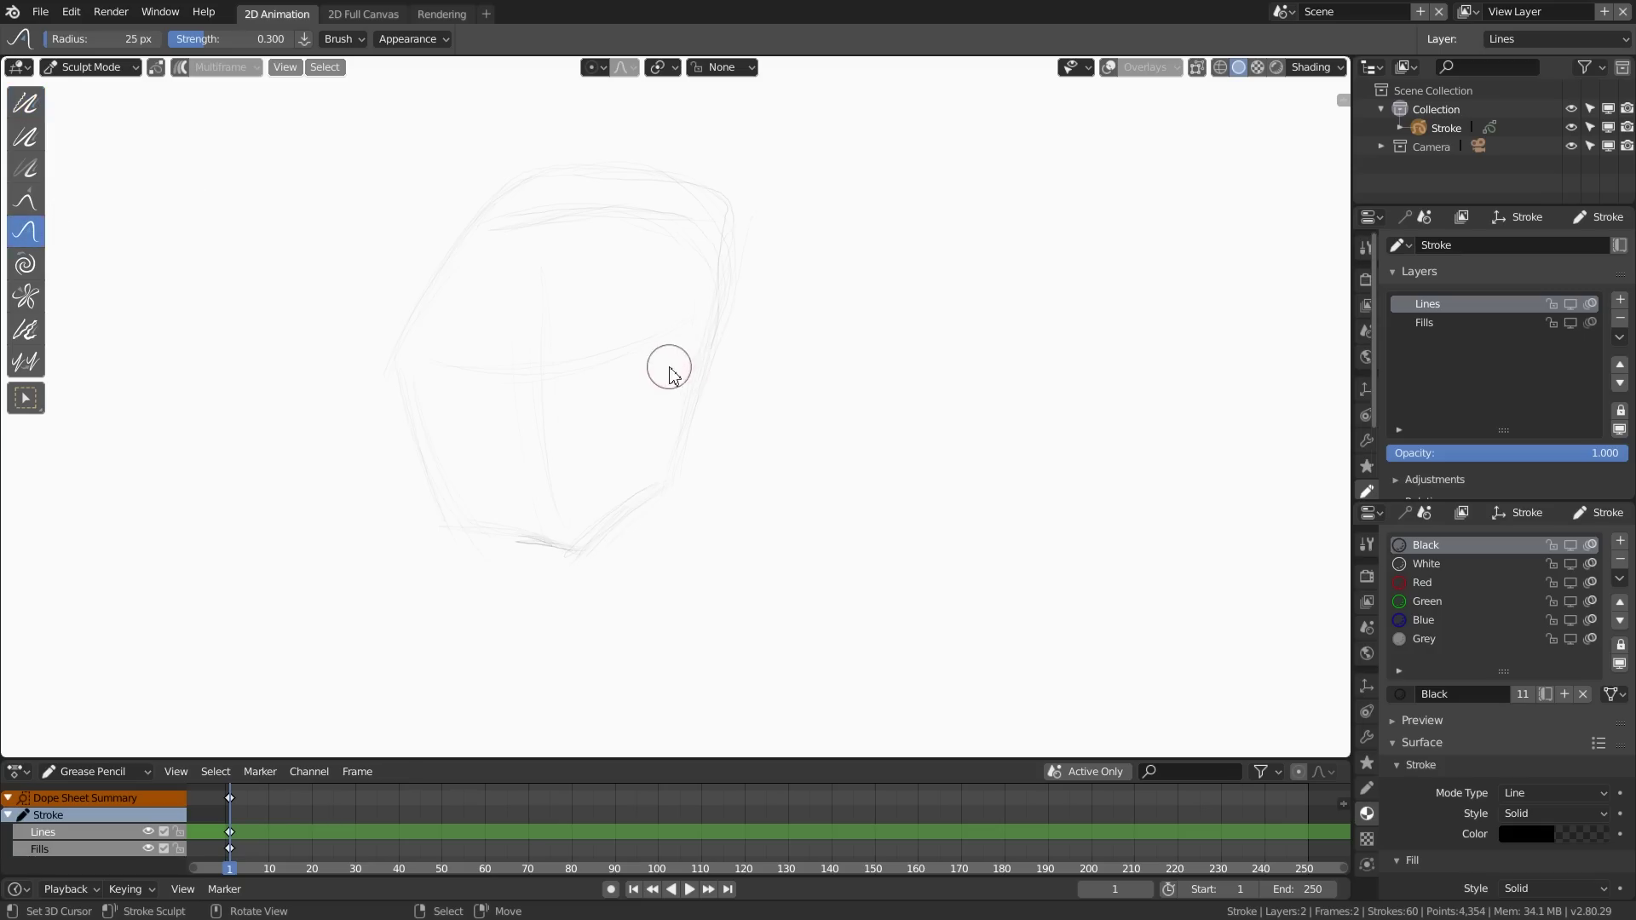
pyautogui.press('f')
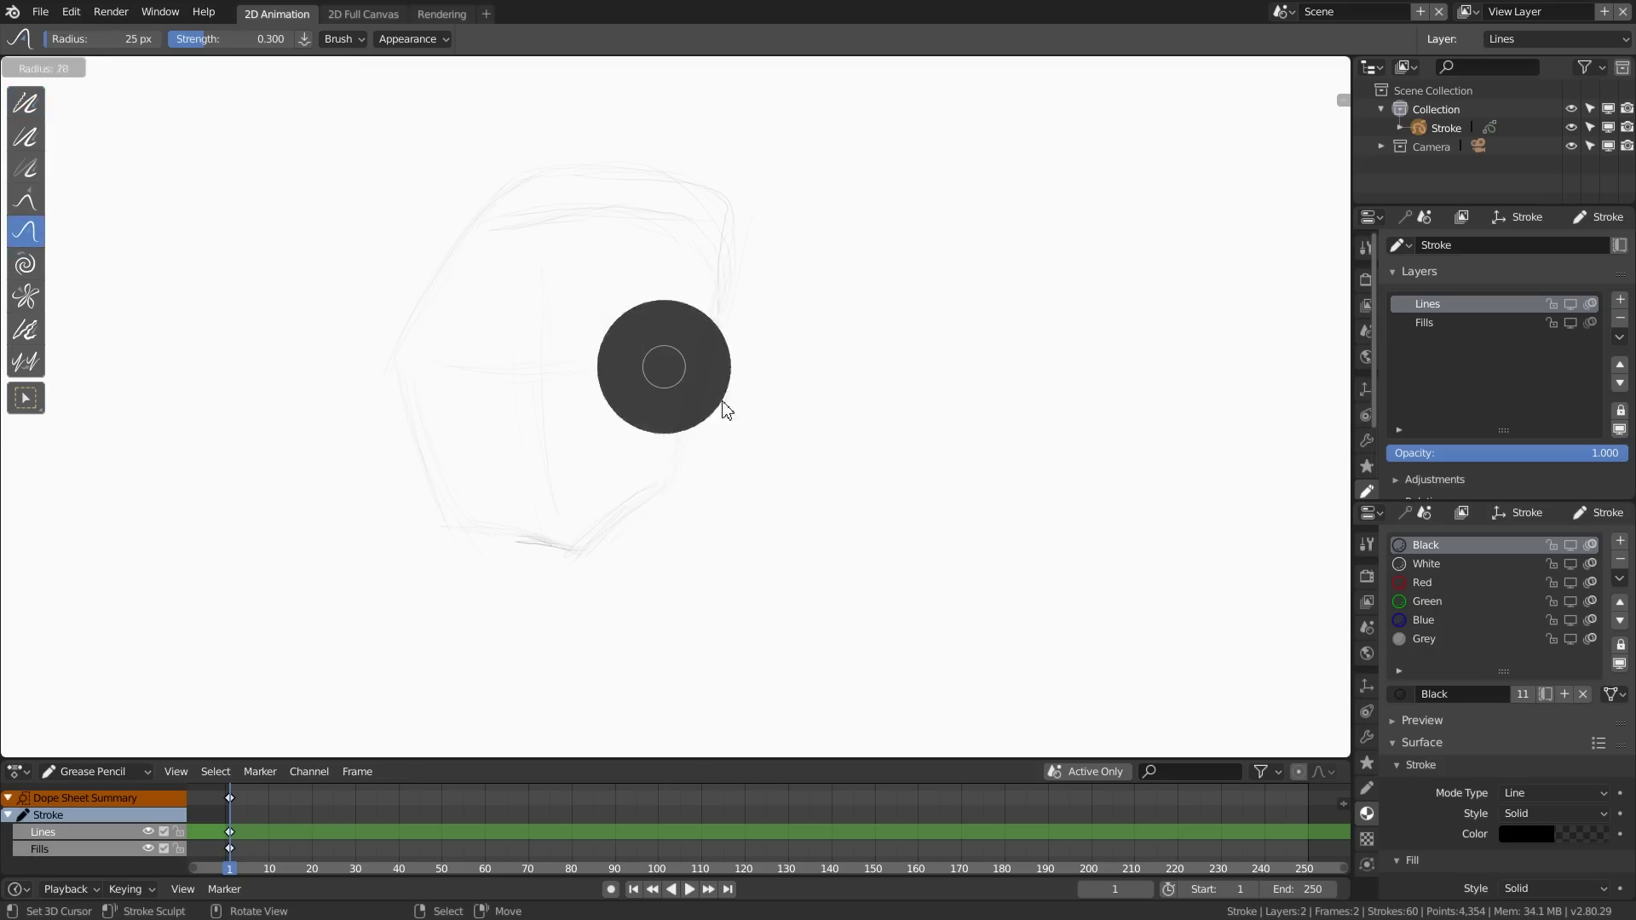
pyautogui.click(728, 414)
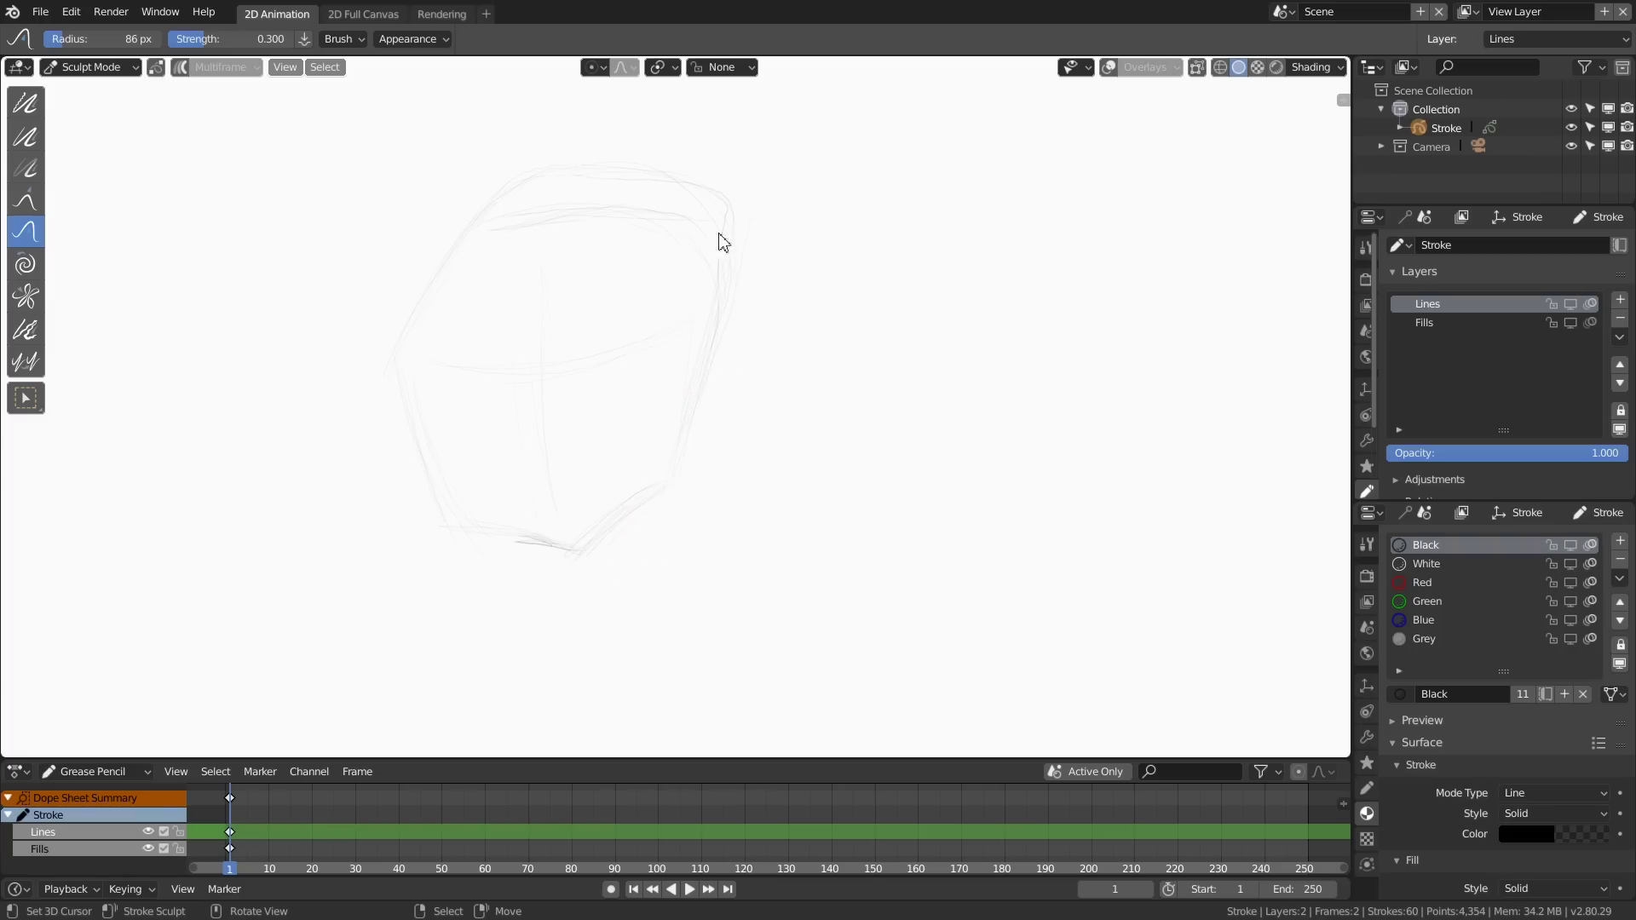
# Step: Push the right side of the head outline outward and reshape the jaw line
pyautogui.hotkey('ctrl', 'z')
pyautogui.moveTo(720, 208); pyautogui.dragTo(735, 205)
pyautogui.moveTo(720, 288); pyautogui.dragTo(731, 351)
pyautogui.moveTo(672, 433)
pyautogui.mouseDown()
pyautogui.moveTo(714, 484)
pyautogui.moveTo(697, 433)
pyautogui.moveTo(726, 377)
pyautogui.moveTo(746, 183)
pyautogui.mouseUp()
pyautogui.moveTo(653, 502); pyautogui.dragTo(612, 533)
pyautogui.moveTo(644, 546); pyautogui.dragTo(701, 518)
# Step: Smooth the lower right side of the head outline and activate the Thickness sculpt brush
pyautogui.click(25, 106)
pyautogui.moveTo(701, 456)
pyautogui.mouseDown()
pyautogui.moveTo(740, 260)
pyautogui.moveTo(727, 369)
pyautogui.moveTo(752, 423)
pyautogui.moveTo(746, 356)
pyautogui.mouseUp()
pyautogui.click(27, 138)
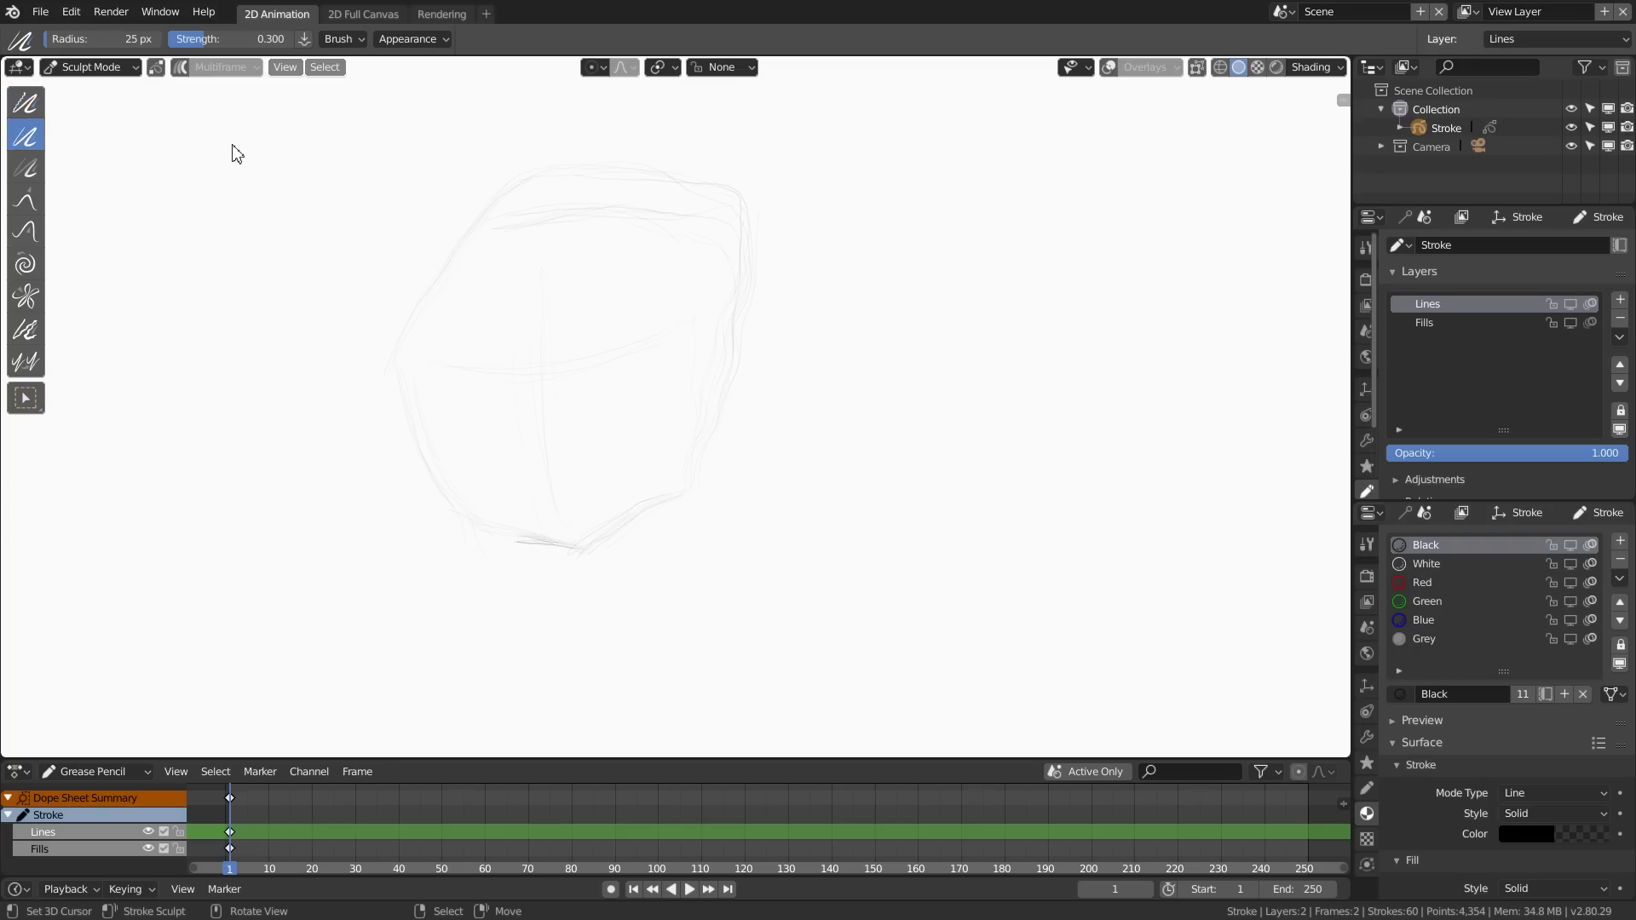
# Step: Try thickening the lines along the right side of the head with the Thickness brush and undo it
pyautogui.moveTo(697, 457)
pyautogui.mouseDown()
pyautogui.moveTo(744, 263)
pyautogui.moveTo(696, 462)
pyautogui.mouseUp()
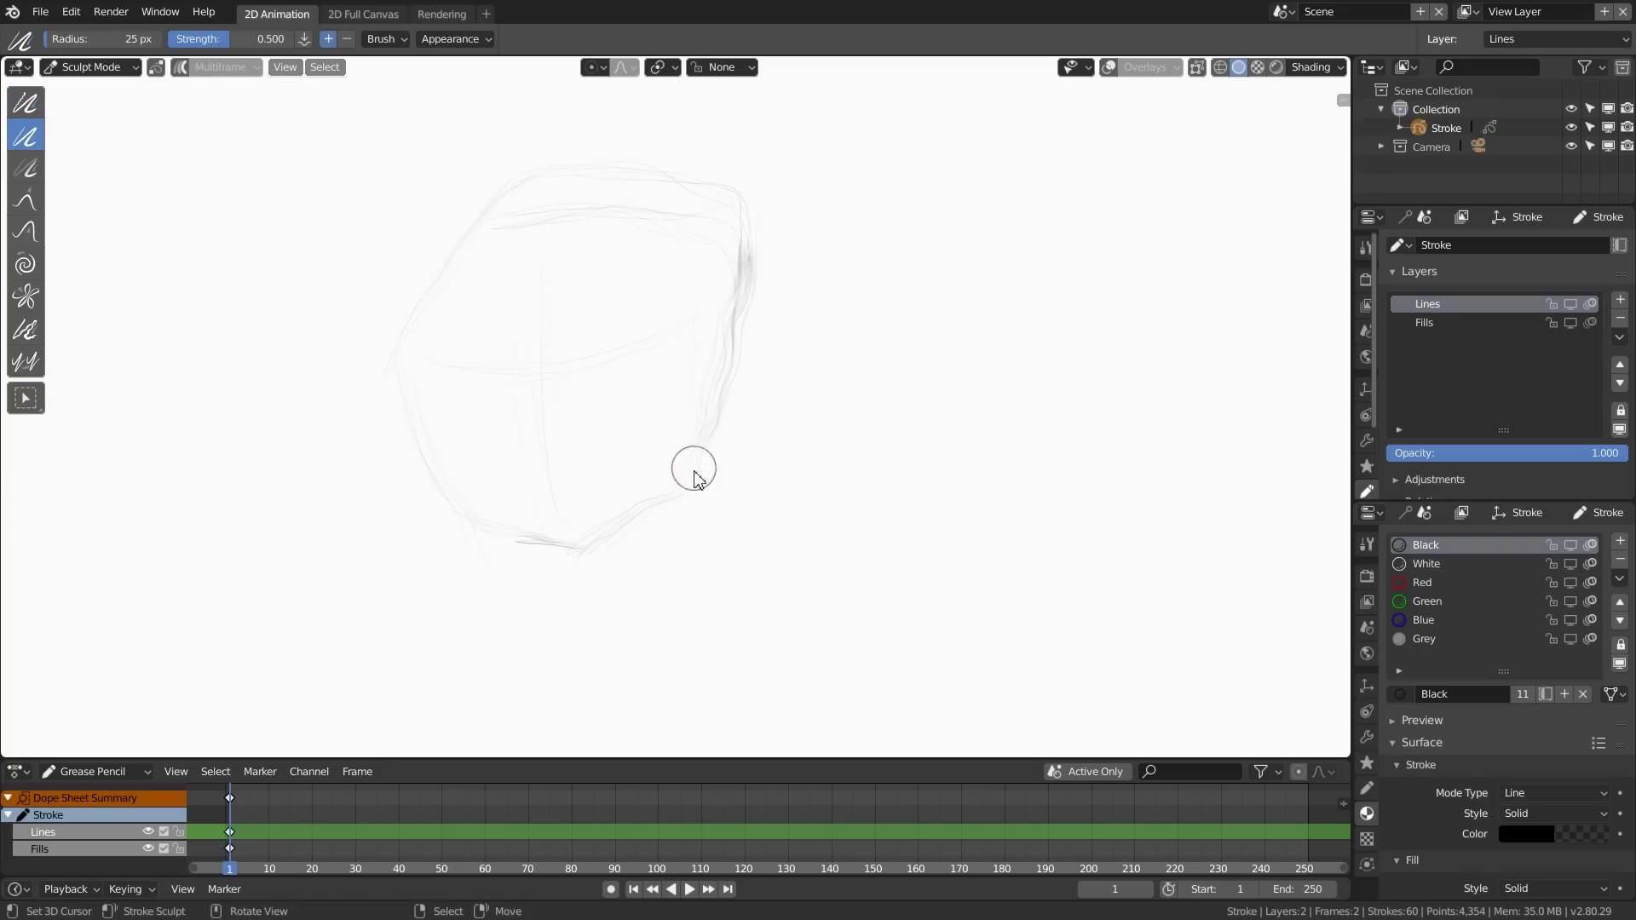
pyautogui.hotkey('ctrl', 'z')
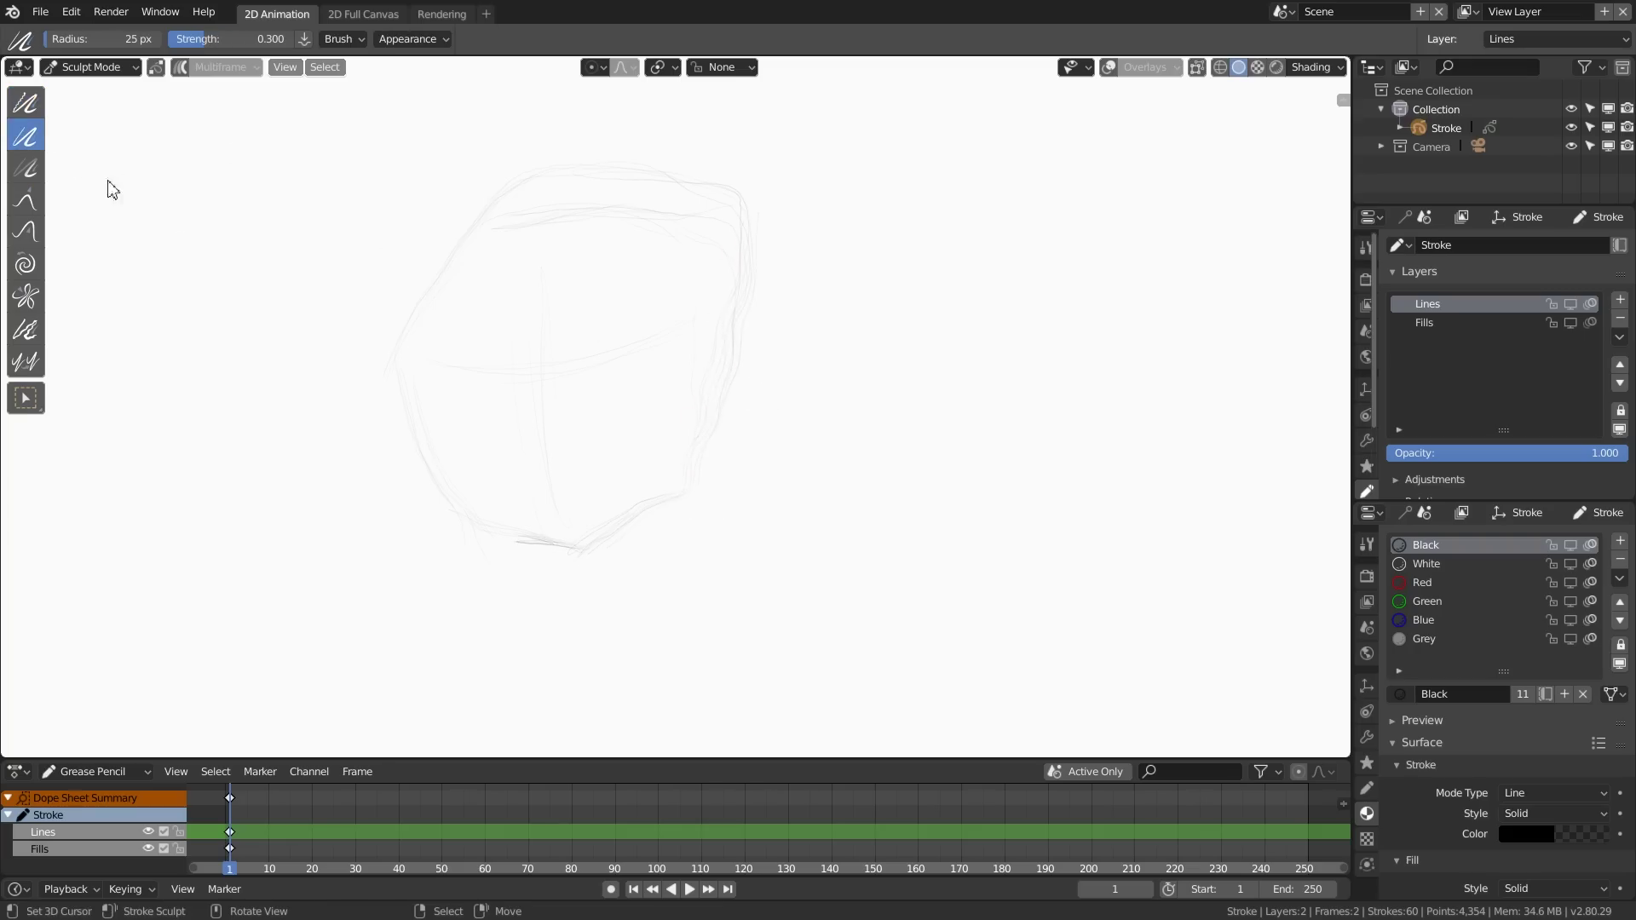
# Step: Smooth the right side of the head outline with the Smooth brush at a radius of 82 px
pyautogui.click(23, 103)
pyautogui.press('f')
pyautogui.click(739, 393)
pyautogui.moveTo(705, 453)
pyautogui.mouseDown()
pyautogui.moveTo(752, 267)
pyautogui.moveTo(716, 347)
pyautogui.moveTo(695, 483)
pyautogui.mouseUp()
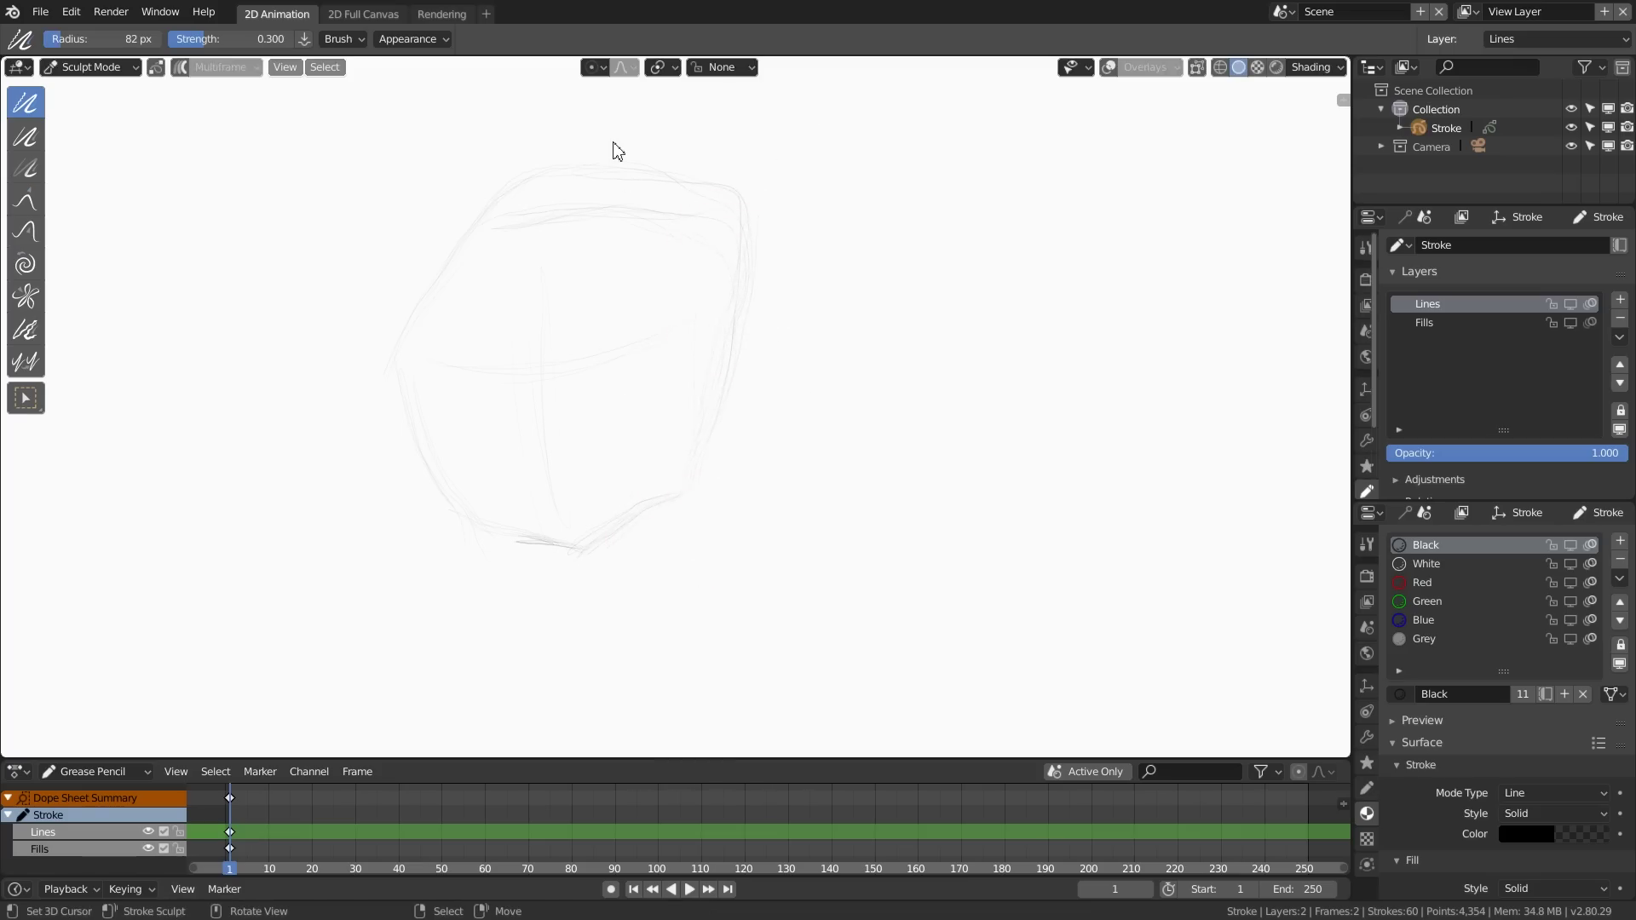
# Step: Return to Draw mode and sketch a rounded shoulder sleeve and a triangular sleeve beneath the chin
pyautogui.click(88, 68)
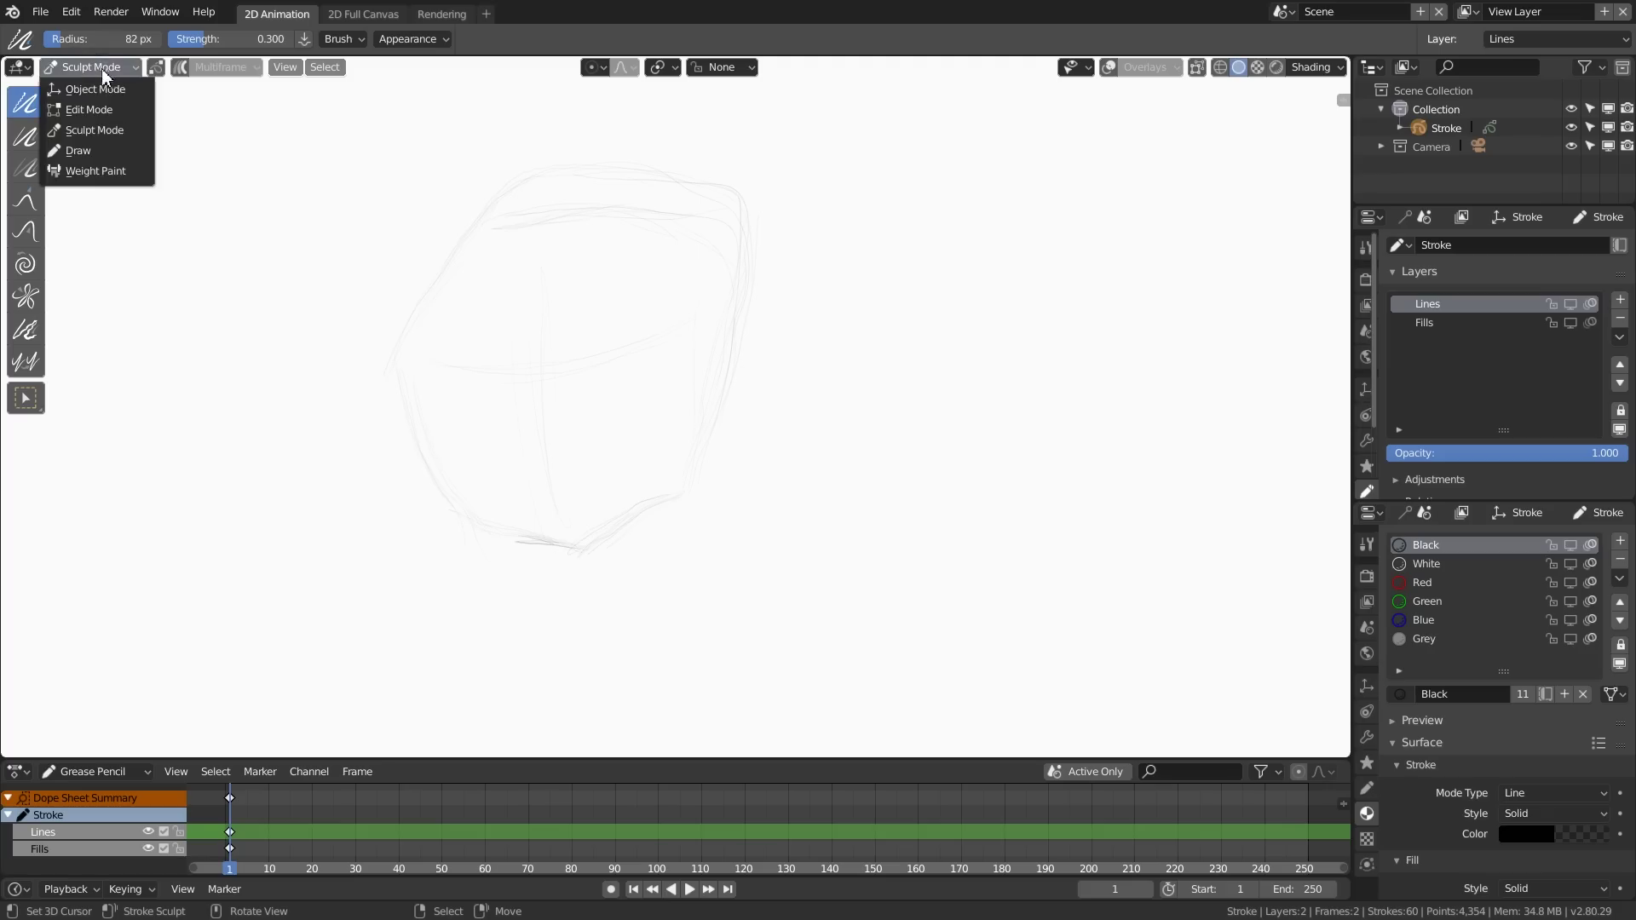
pyautogui.click(93, 124)
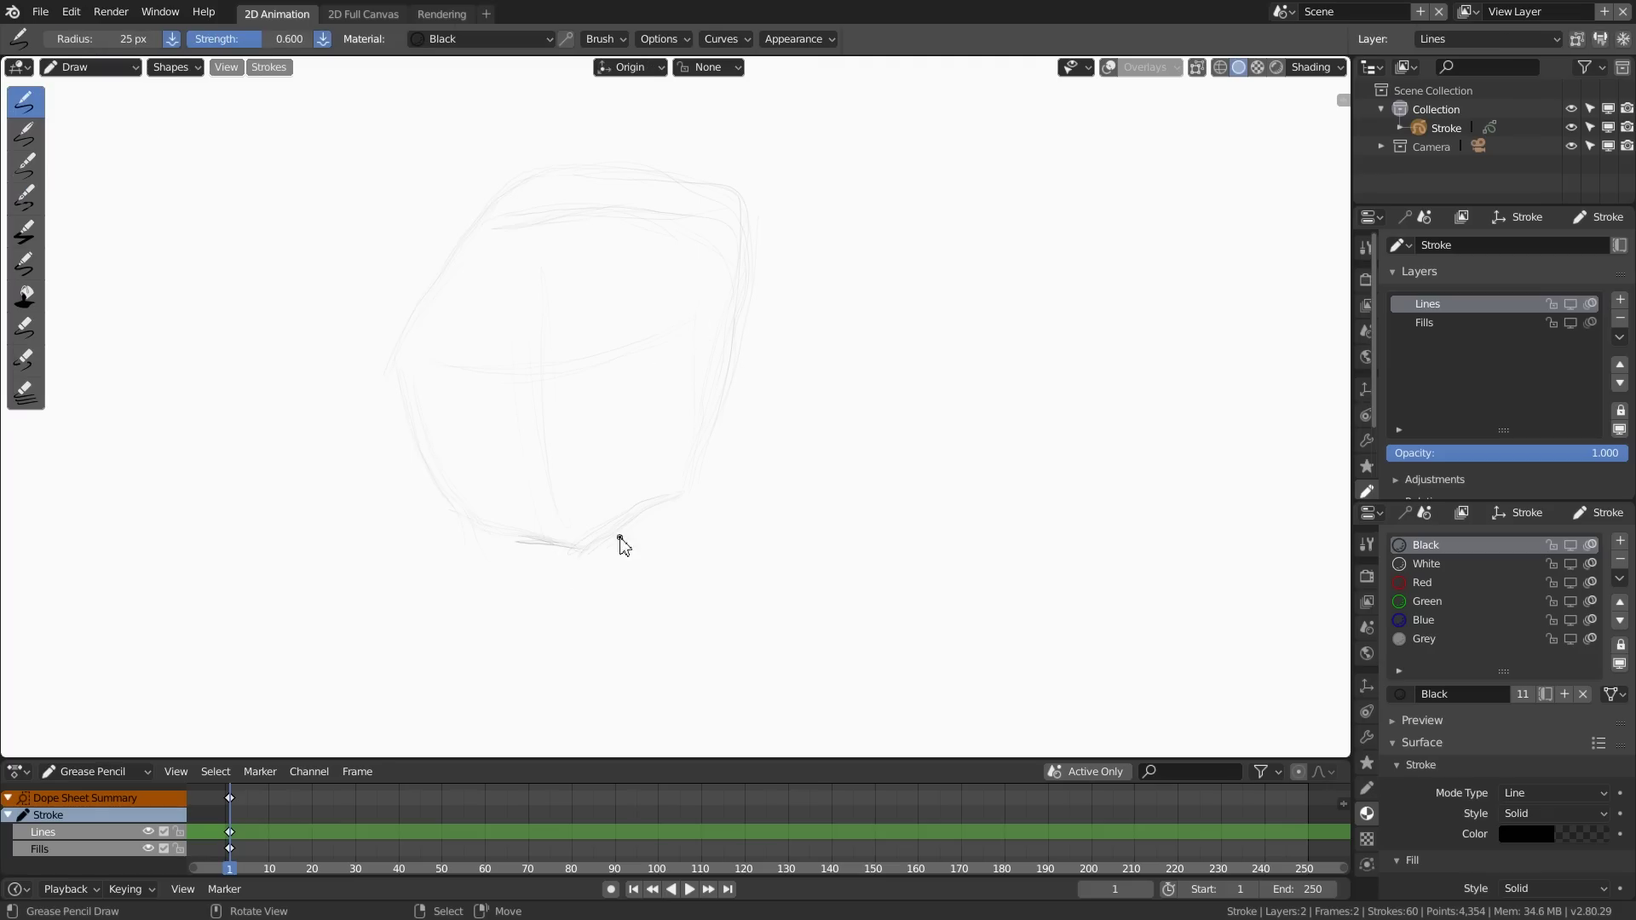
pyautogui.keyDown('shift'); pyautogui.moveTo(628, 467); pyautogui.dragTo(663, 396, button='middle'); pyautogui.keyUp('shift')
pyautogui.moveTo(761, 496)
pyautogui.mouseDown()
pyautogui.moveTo(657, 431)
pyautogui.moveTo(712, 544)
pyautogui.moveTo(669, 549)
pyautogui.mouseUp()
pyautogui.moveTo(637, 434); pyautogui.dragTo(624, 469)
pyautogui.moveTo(779, 521); pyautogui.dragTo(671, 411)
pyautogui.moveTo(583, 463)
pyautogui.mouseDown()
pyautogui.moveTo(488, 456)
pyautogui.moveTo(487, 542)
pyautogui.mouseUp()
pyautogui.moveTo(558, 501)
pyautogui.mouseDown()
pyautogui.moveTo(517, 539)
pyautogui.moveTo(489, 468)
pyautogui.moveTo(585, 464)
pyautogui.mouseUp()
pyautogui.moveTo(537, 542); pyautogui.dragTo(561, 509)
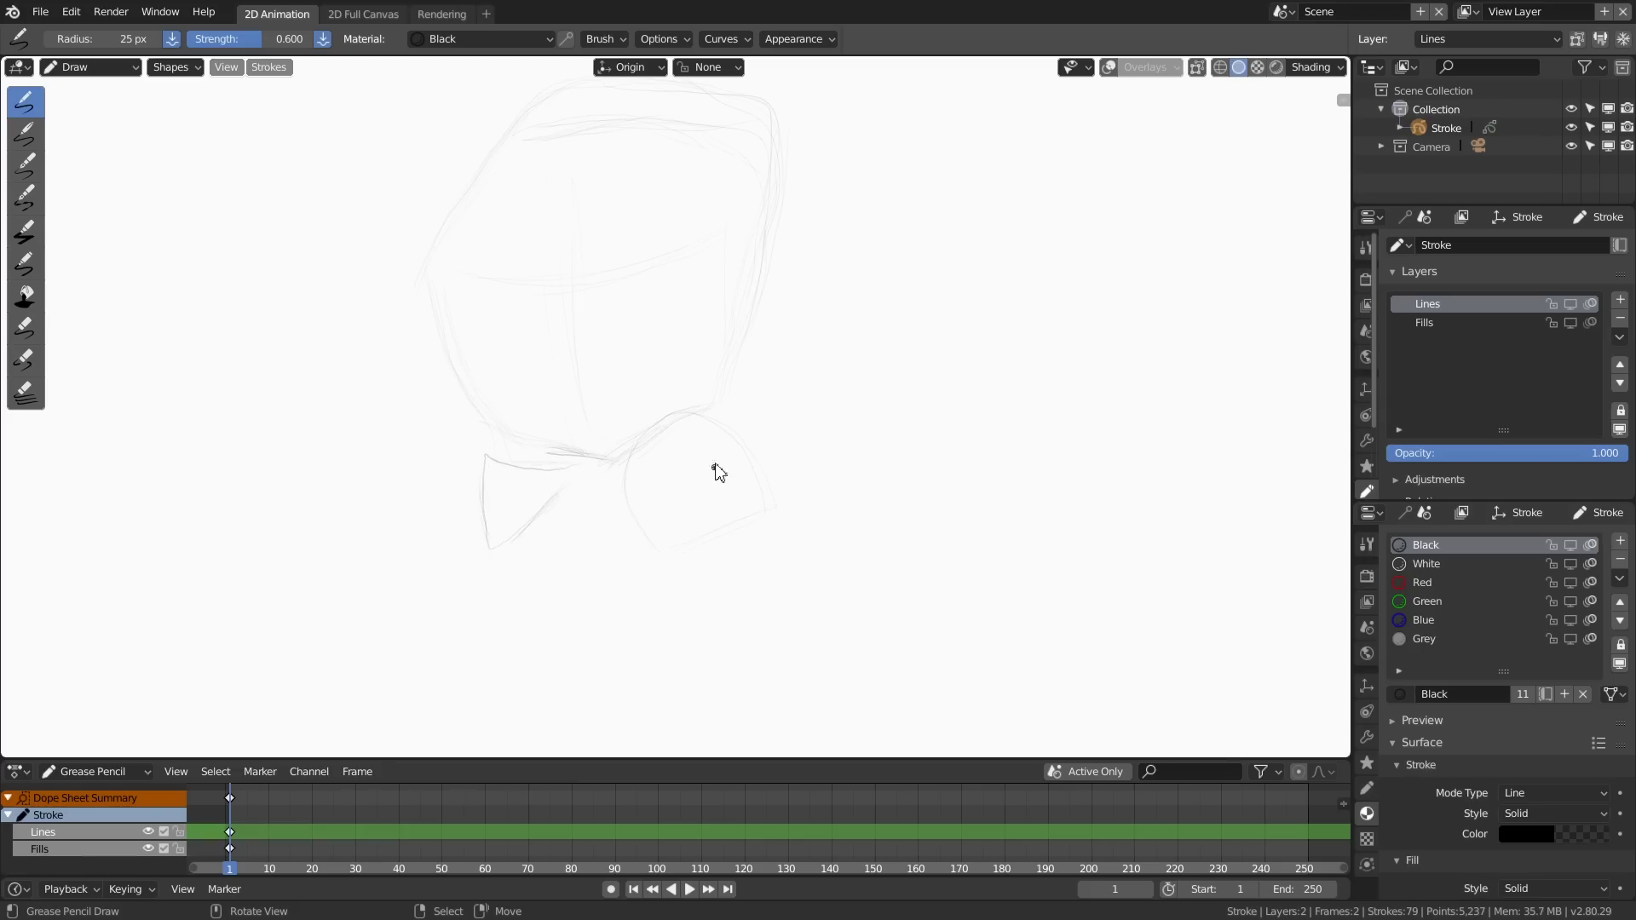
# Step: Sketch a pear-shaped torso hanging between the two sleeves, with a curved waistline at its base
pyautogui.keyDown('shift'); pyautogui.moveTo(715, 471); pyautogui.dragTo(752, 375, button='middle'); pyautogui.keyUp('shift')
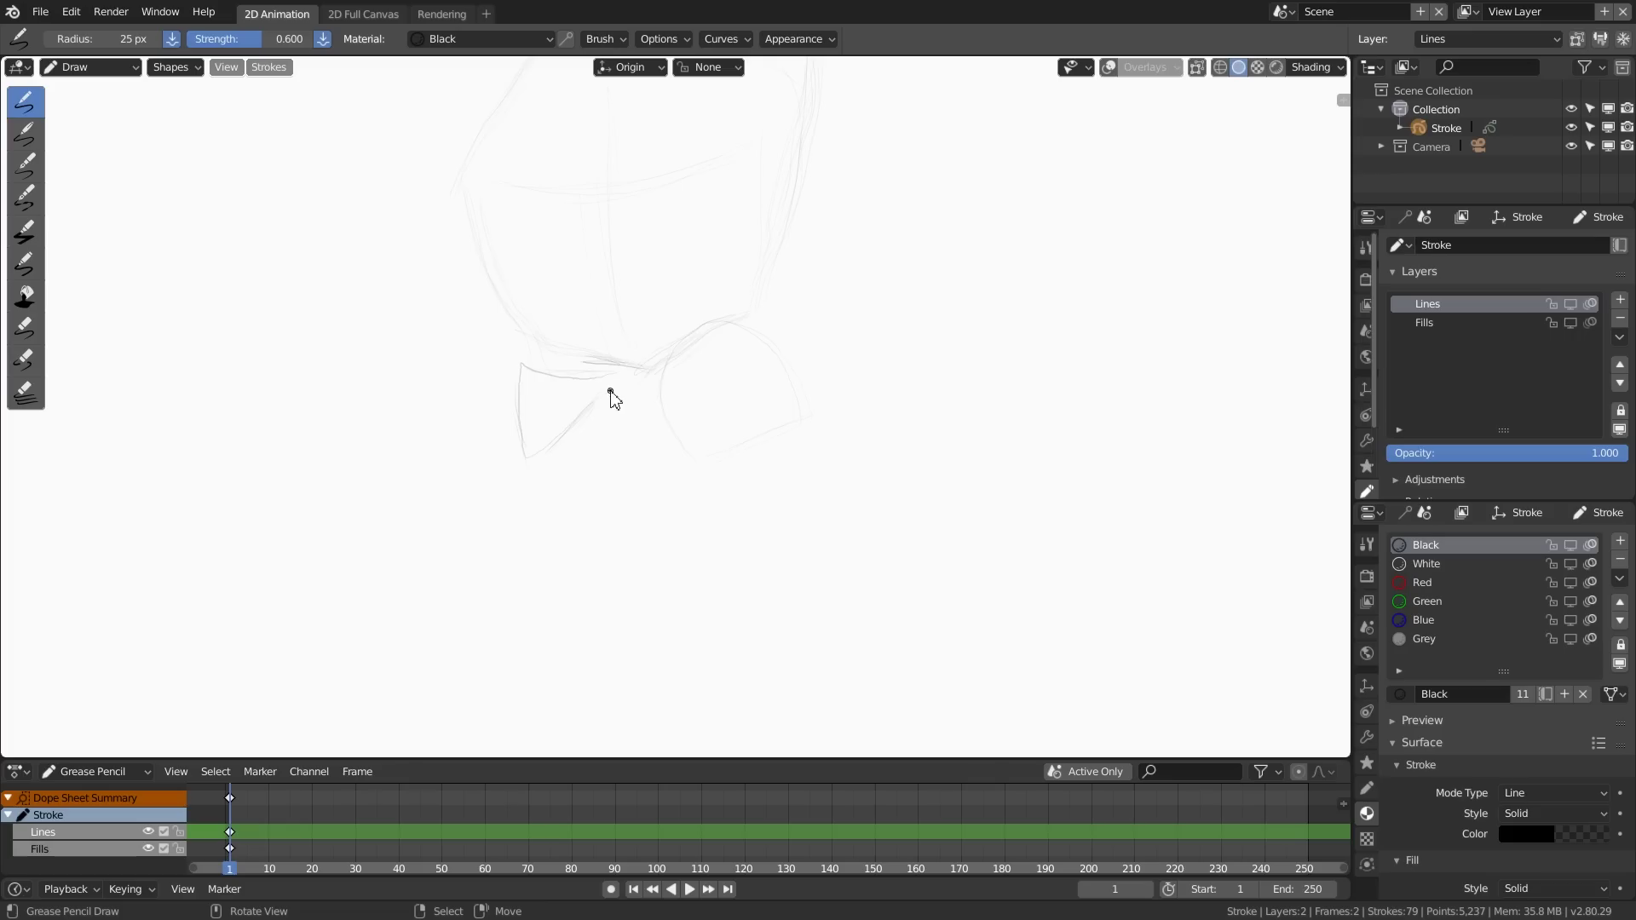
pyautogui.moveTo(615, 390); pyautogui.dragTo(575, 490)
pyautogui.moveTo(558, 565)
pyautogui.mouseDown()
pyautogui.moveTo(647, 613)
pyautogui.moveTo(702, 605)
pyautogui.mouseUp()
pyautogui.moveTo(576, 486); pyautogui.dragTo(714, 596)
pyautogui.moveTo(616, 387); pyautogui.dragTo(598, 439)
pyautogui.moveTo(597, 622); pyautogui.dragTo(672, 607)
pyautogui.moveTo(714, 454)
pyautogui.mouseDown()
pyautogui.moveTo(679, 626)
pyautogui.moveTo(693, 586)
pyautogui.moveTo(552, 490)
pyautogui.mouseUp()
pyautogui.moveTo(594, 588); pyautogui.dragTo(663, 602)
pyautogui.moveTo(563, 603)
pyautogui.mouseDown()
pyautogui.moveTo(704, 572)
pyautogui.moveTo(720, 443)
pyautogui.mouseUp()
# Step: Switch to Sculpt Mode and push the torso's bottom edge upward using the Push brush at a 50 px radius
pyautogui.click(95, 67)
pyautogui.click(97, 132)
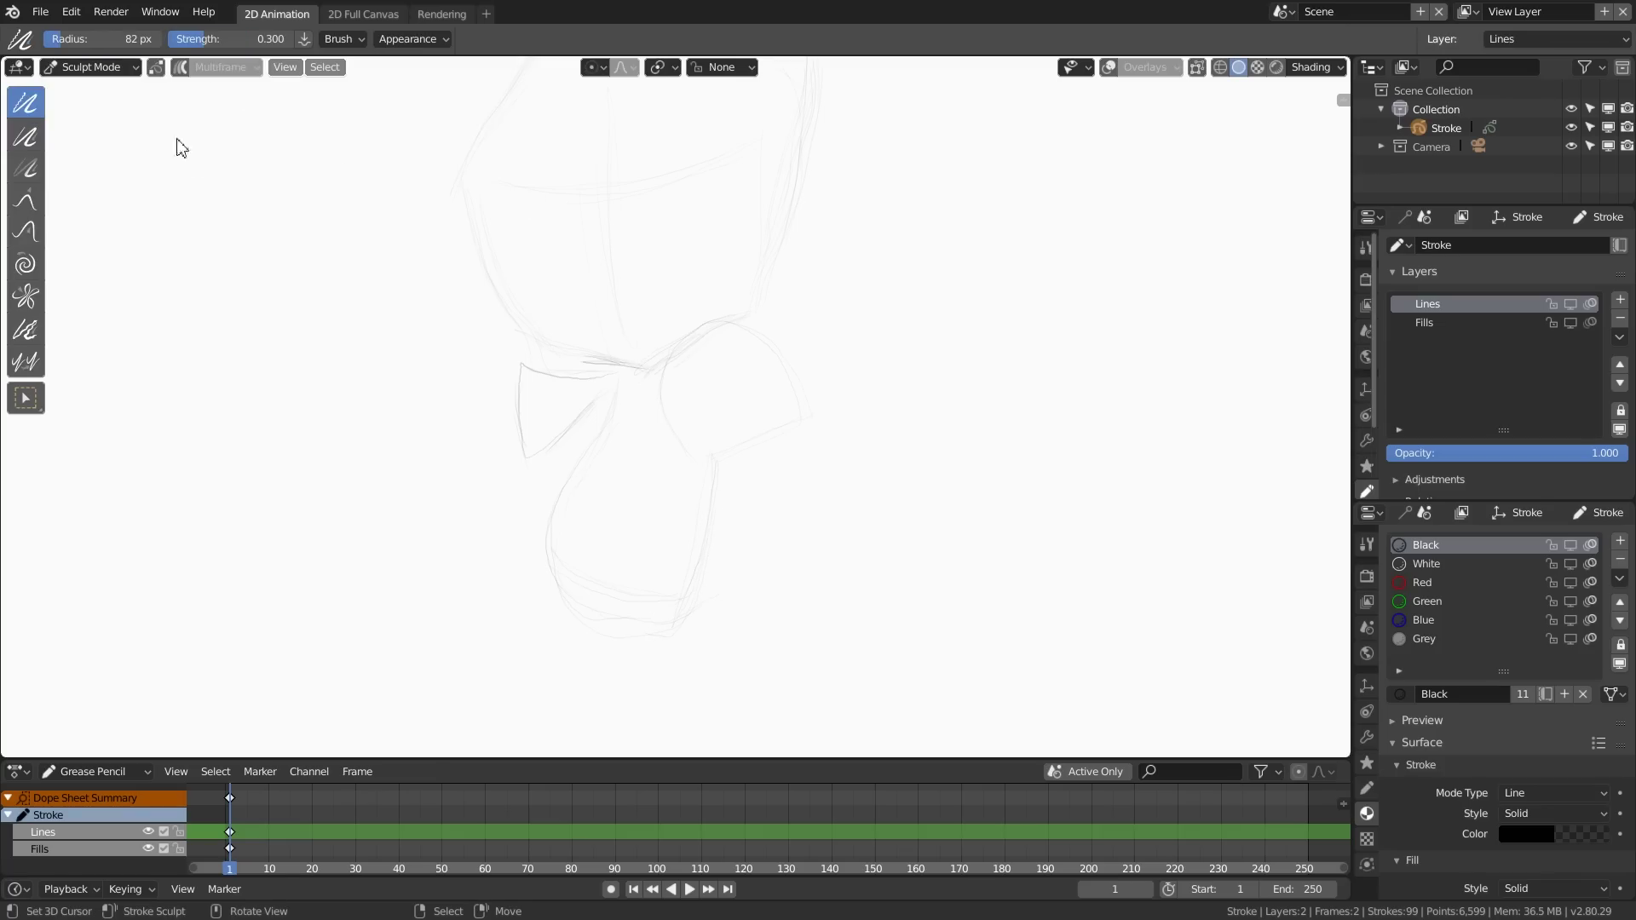
pyautogui.click(26, 231)
pyautogui.press('f')
pyautogui.click(714, 635)
pyautogui.moveTo(676, 606)
pyautogui.mouseDown()
pyautogui.moveTo(573, 626)
pyautogui.moveTo(529, 575)
pyautogui.mouseUp()
pyautogui.moveTo(617, 626); pyautogui.dragTo(711, 589)
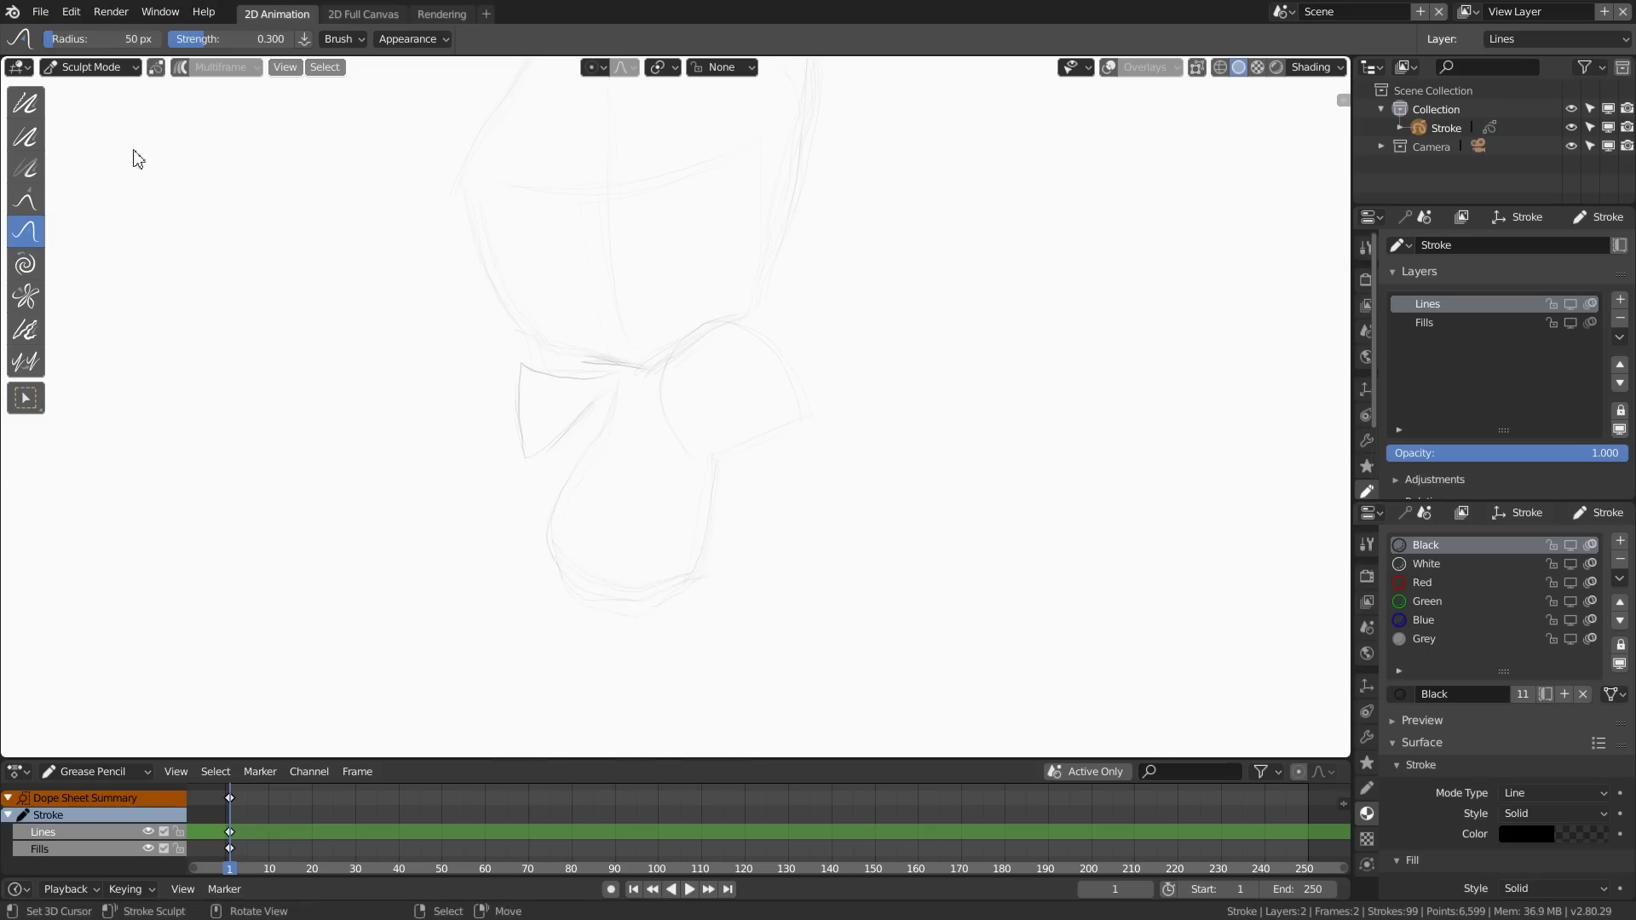
# Step: Smooth the torso's lower outline with the Smooth brush and return to Draw mode
pyautogui.click(25, 102)
pyautogui.moveTo(565, 548)
pyautogui.mouseDown()
pyautogui.moveTo(672, 590)
pyautogui.moveTo(574, 596)
pyautogui.moveTo(716, 525)
pyautogui.moveTo(767, 473)
pyautogui.mouseUp()
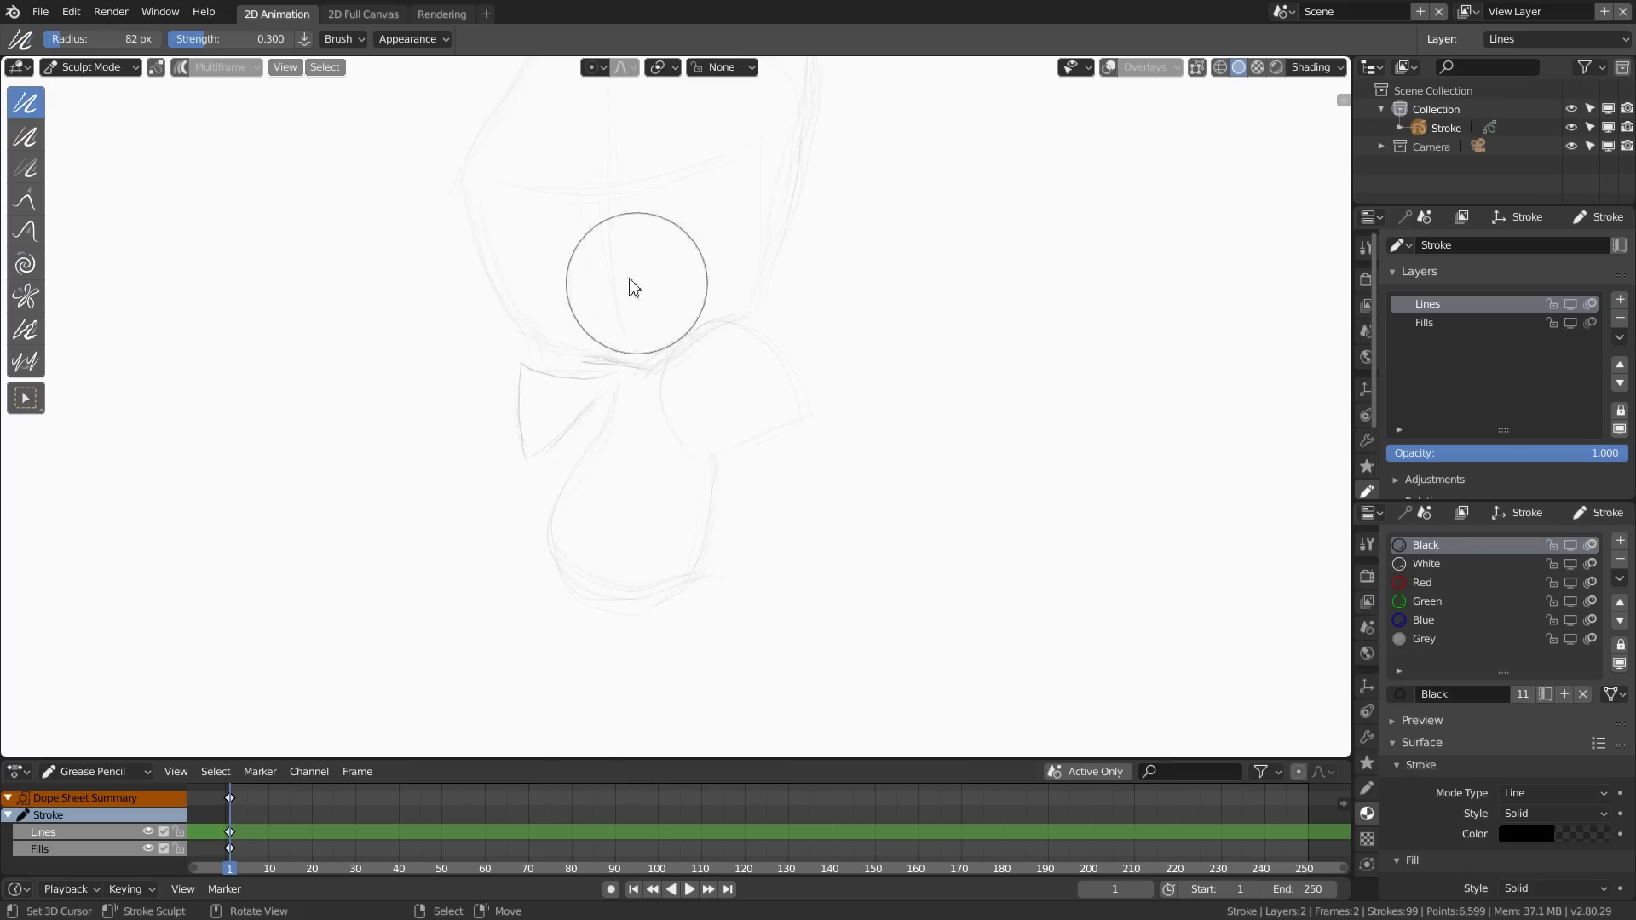
pyautogui.click(94, 68)
pyautogui.click(107, 156)
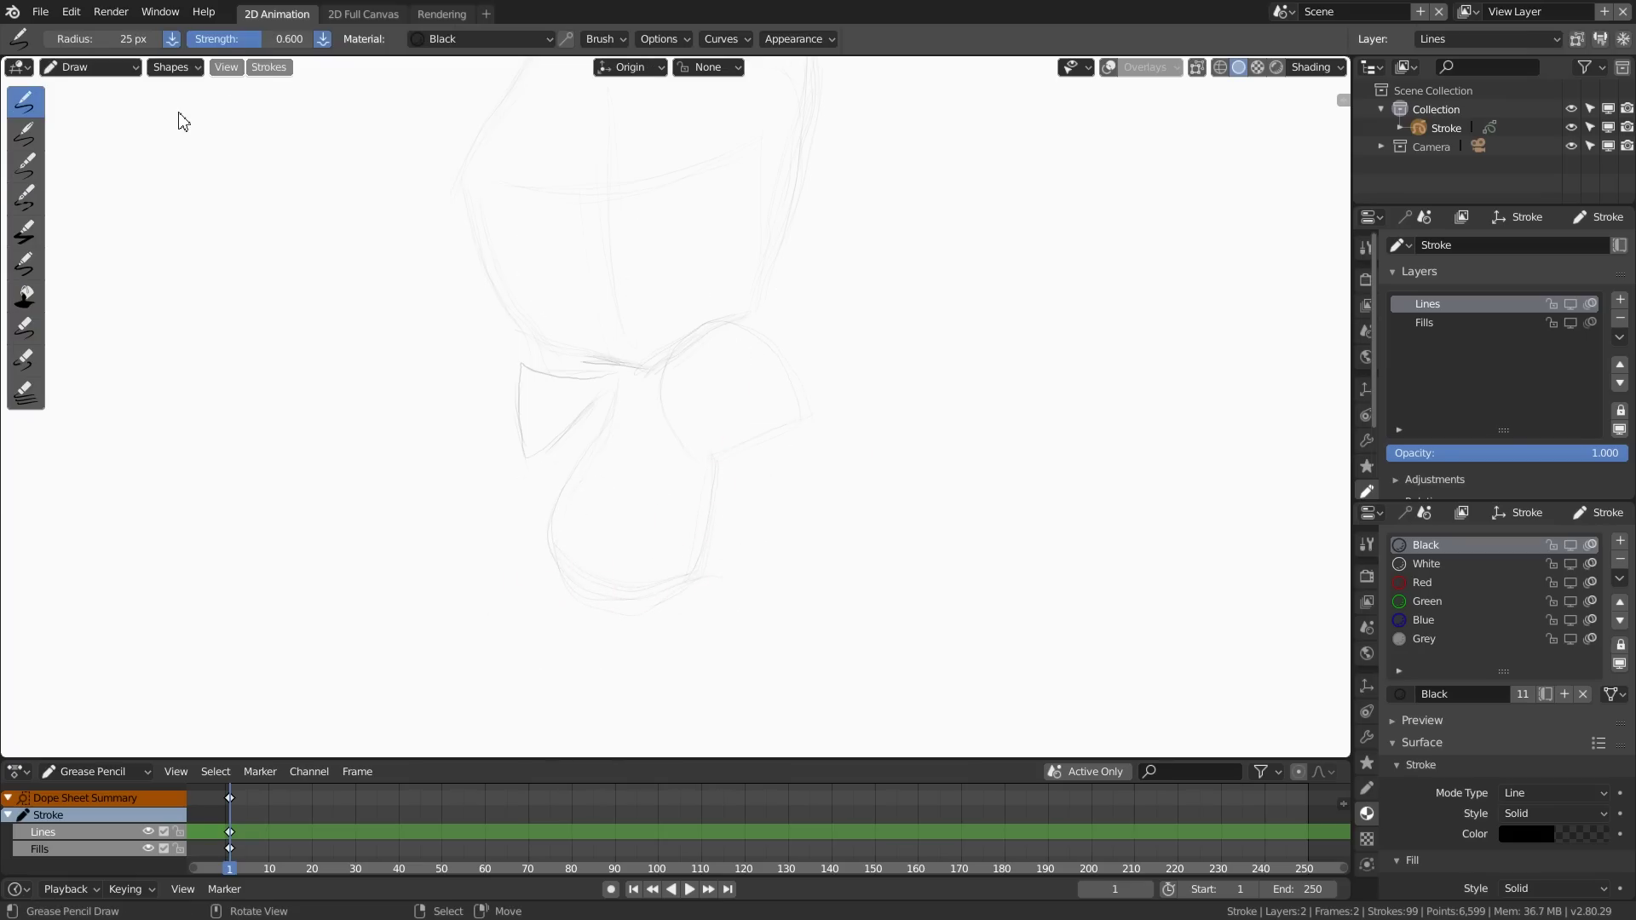
# Step: Sketch a first version of two long flared legs beneath the torso
pyautogui.moveTo(685, 591); pyautogui.dragTo(710, 593)
pyautogui.keyDown('shift'); pyautogui.moveTo(694, 588); pyautogui.dragTo(693, 455, button='middle'); pyautogui.keyUp('shift')
pyautogui.moveTo(694, 468)
pyautogui.mouseDown()
pyautogui.moveTo(746, 555)
pyautogui.moveTo(690, 610)
pyautogui.moveTo(685, 477)
pyautogui.mouseUp()
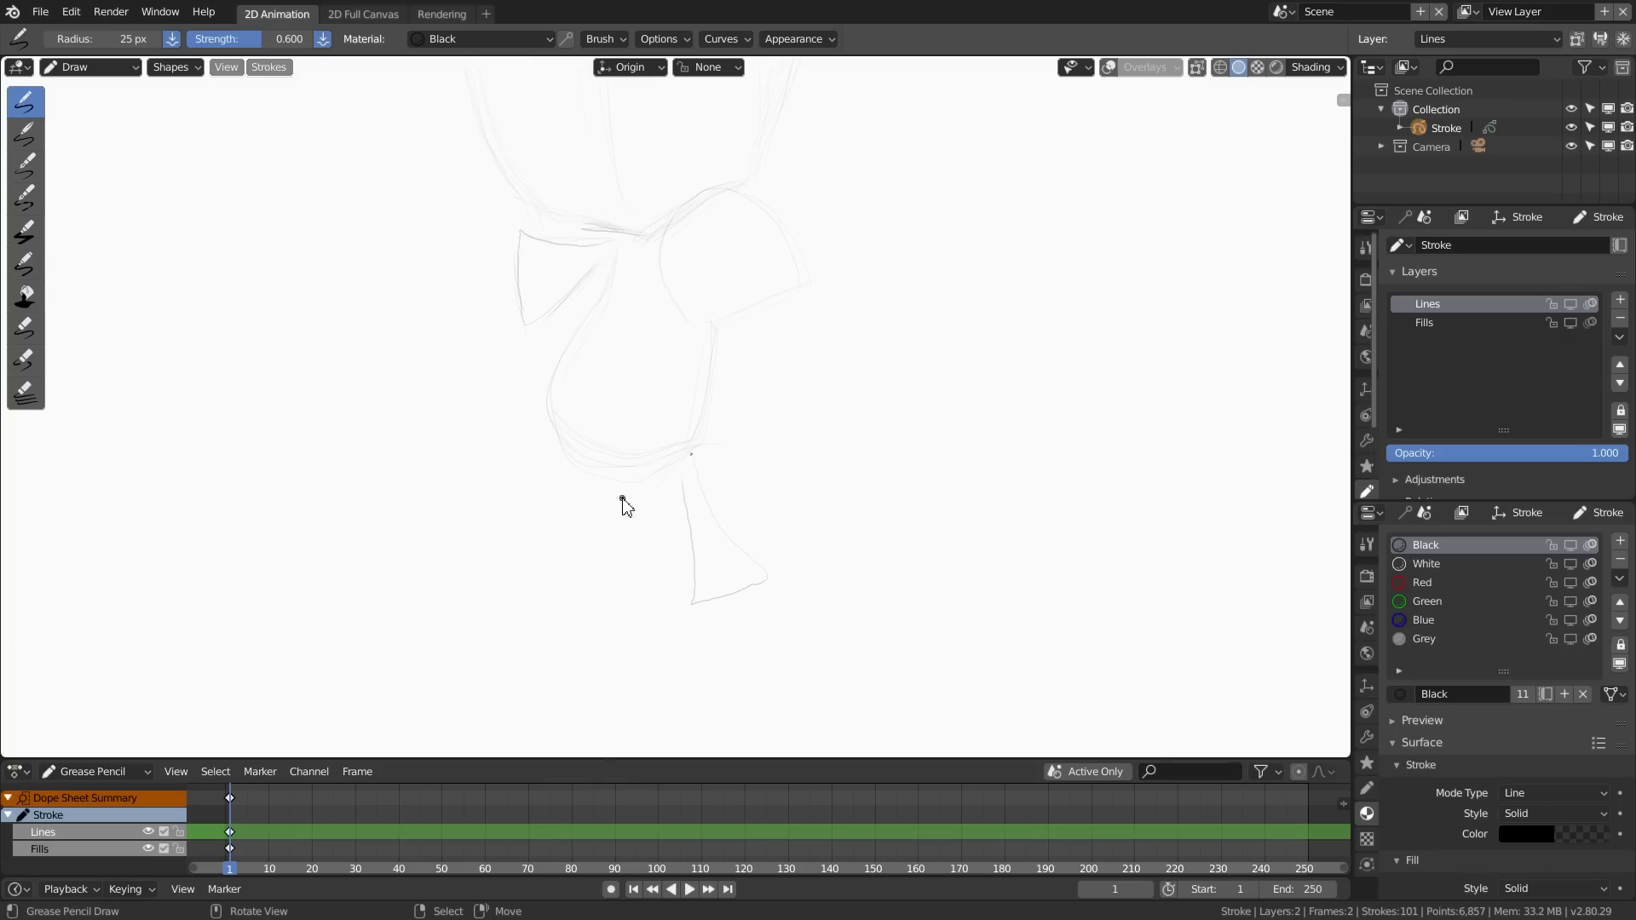
pyautogui.moveTo(494, 543)
pyautogui.mouseDown()
pyautogui.moveTo(584, 482)
pyautogui.moveTo(492, 538)
pyautogui.moveTo(502, 602)
pyautogui.moveTo(563, 579)
pyautogui.moveTo(585, 494)
pyautogui.mouseUp()
pyautogui.moveTo(561, 566); pyautogui.dragTo(591, 468)
# Step: Undo the leg strokes beneath the torso
pyautogui.hotkey('ctrl', 'z')
pyautogui.hotkey('ctrl', 'z')
pyautogui.hotkey('ctrl', 'z')
pyautogui.hotkey('ctrl', 'z')
pyautogui.hotkey('ctrl', 'z')
pyautogui.hotkey('ctrl', 'z')
pyautogui.hotkey('ctrl', 'z')
pyautogui.hotkey('ctrl', 'z')
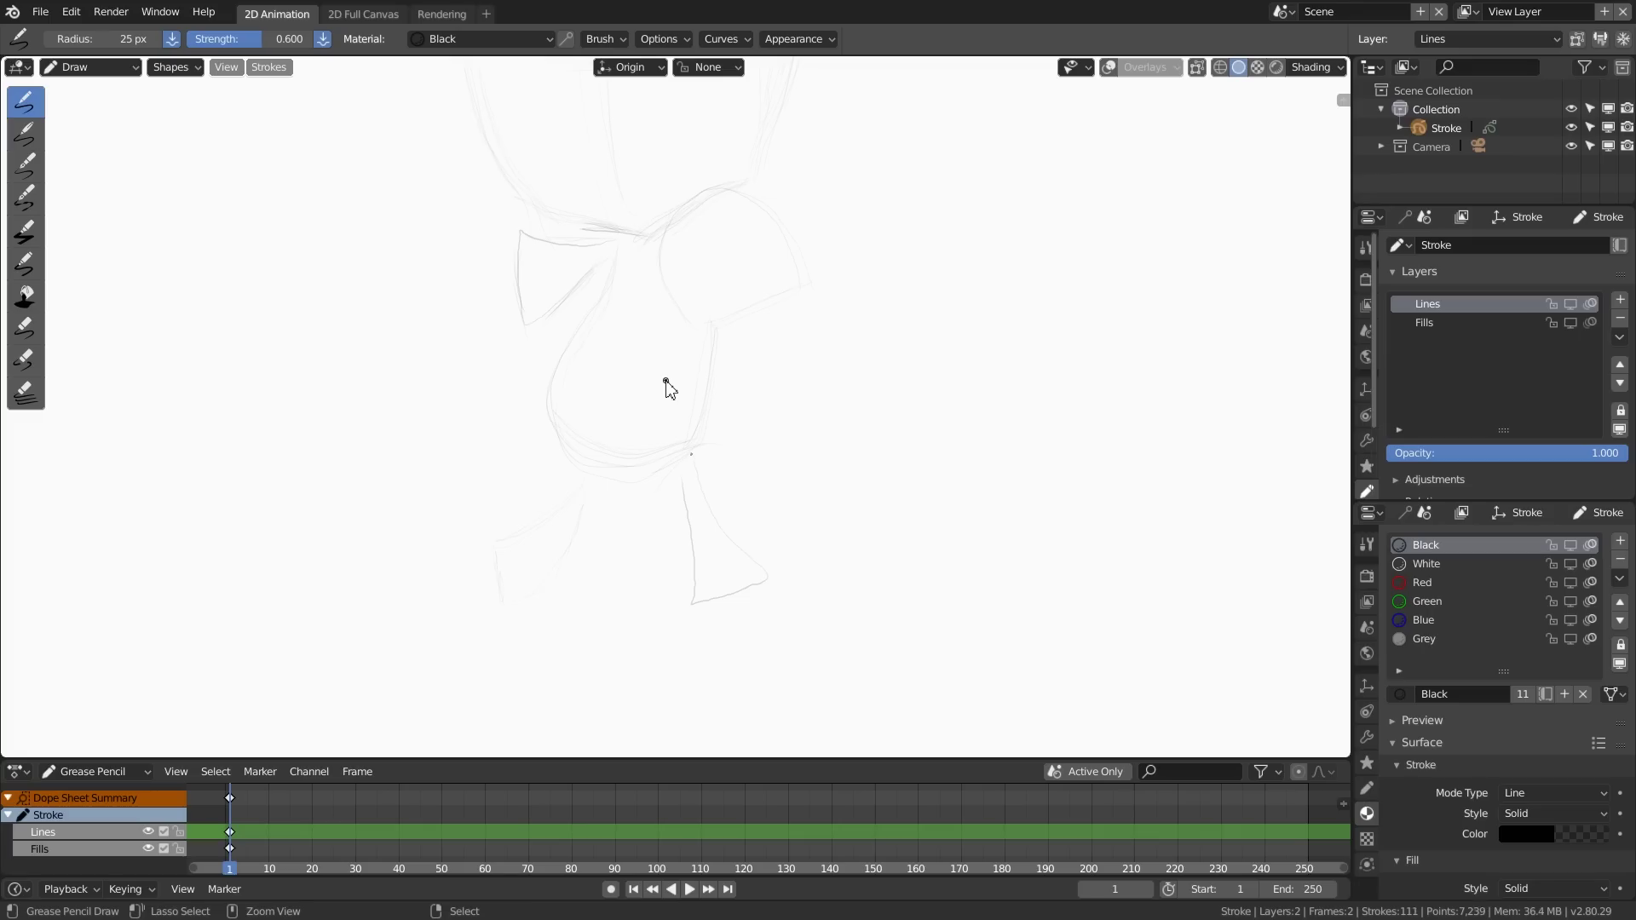
pyautogui.hotkey('ctrl', 'z')
pyautogui.hotkey('ctrl', 'z')
pyautogui.hotkey('ctrl', 'z')
pyautogui.hotkey('ctrl', 'z')
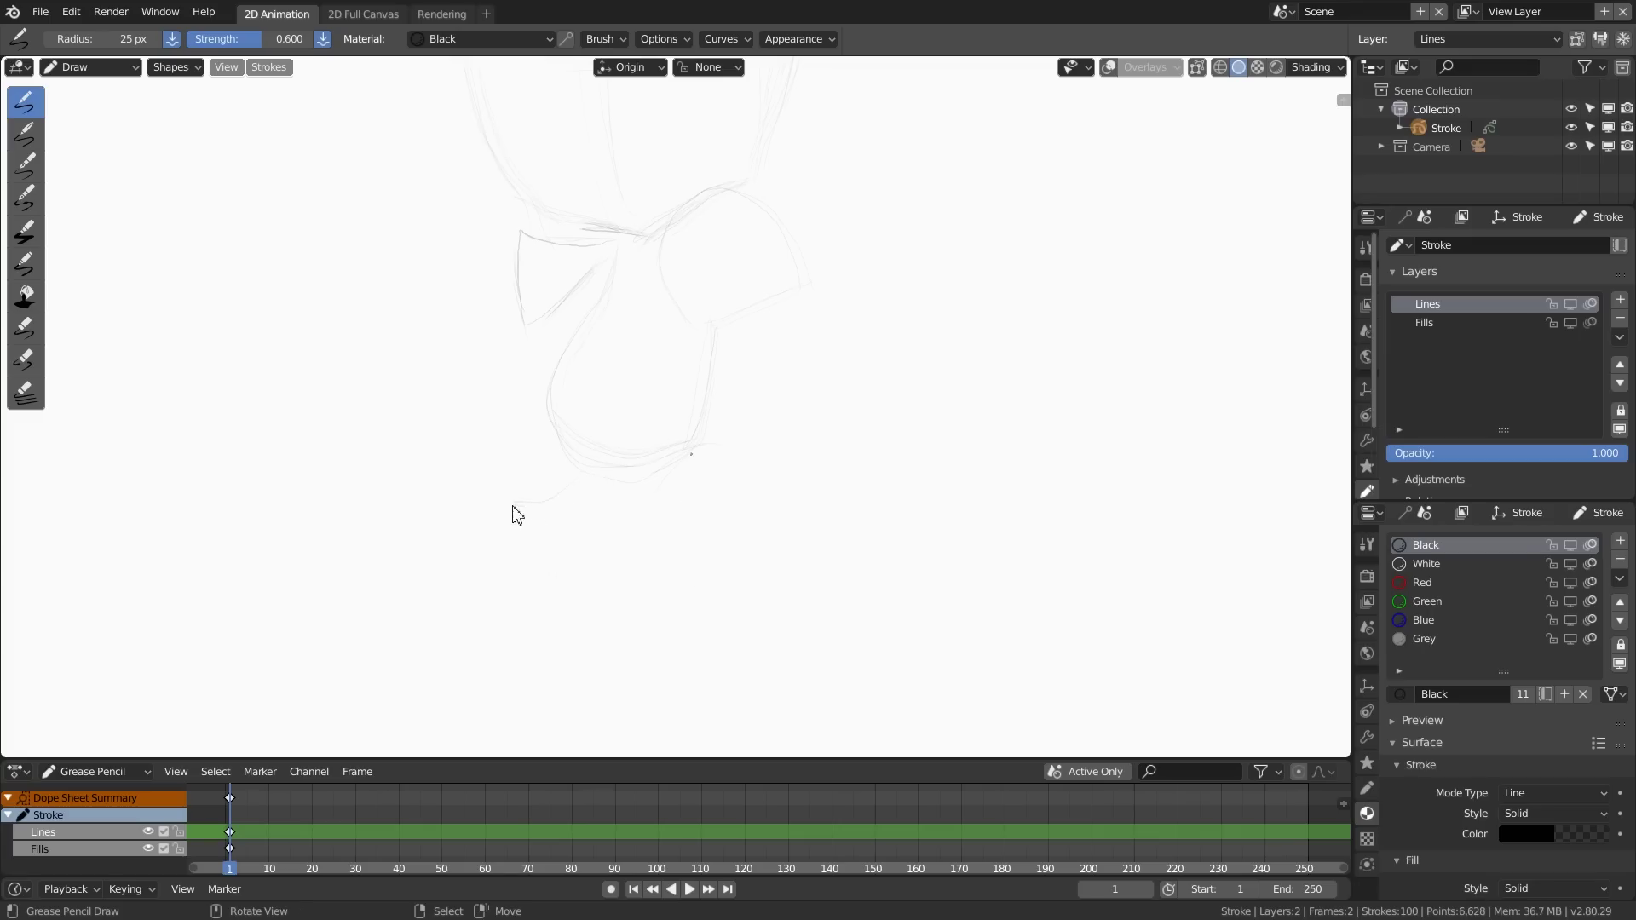
# Step: Sketch two shorter legs beneath the torso in a walking pose and add a foot to each
pyautogui.moveTo(514, 553); pyautogui.dragTo(610, 442)
pyautogui.moveTo(703, 469); pyautogui.dragTo(734, 545)
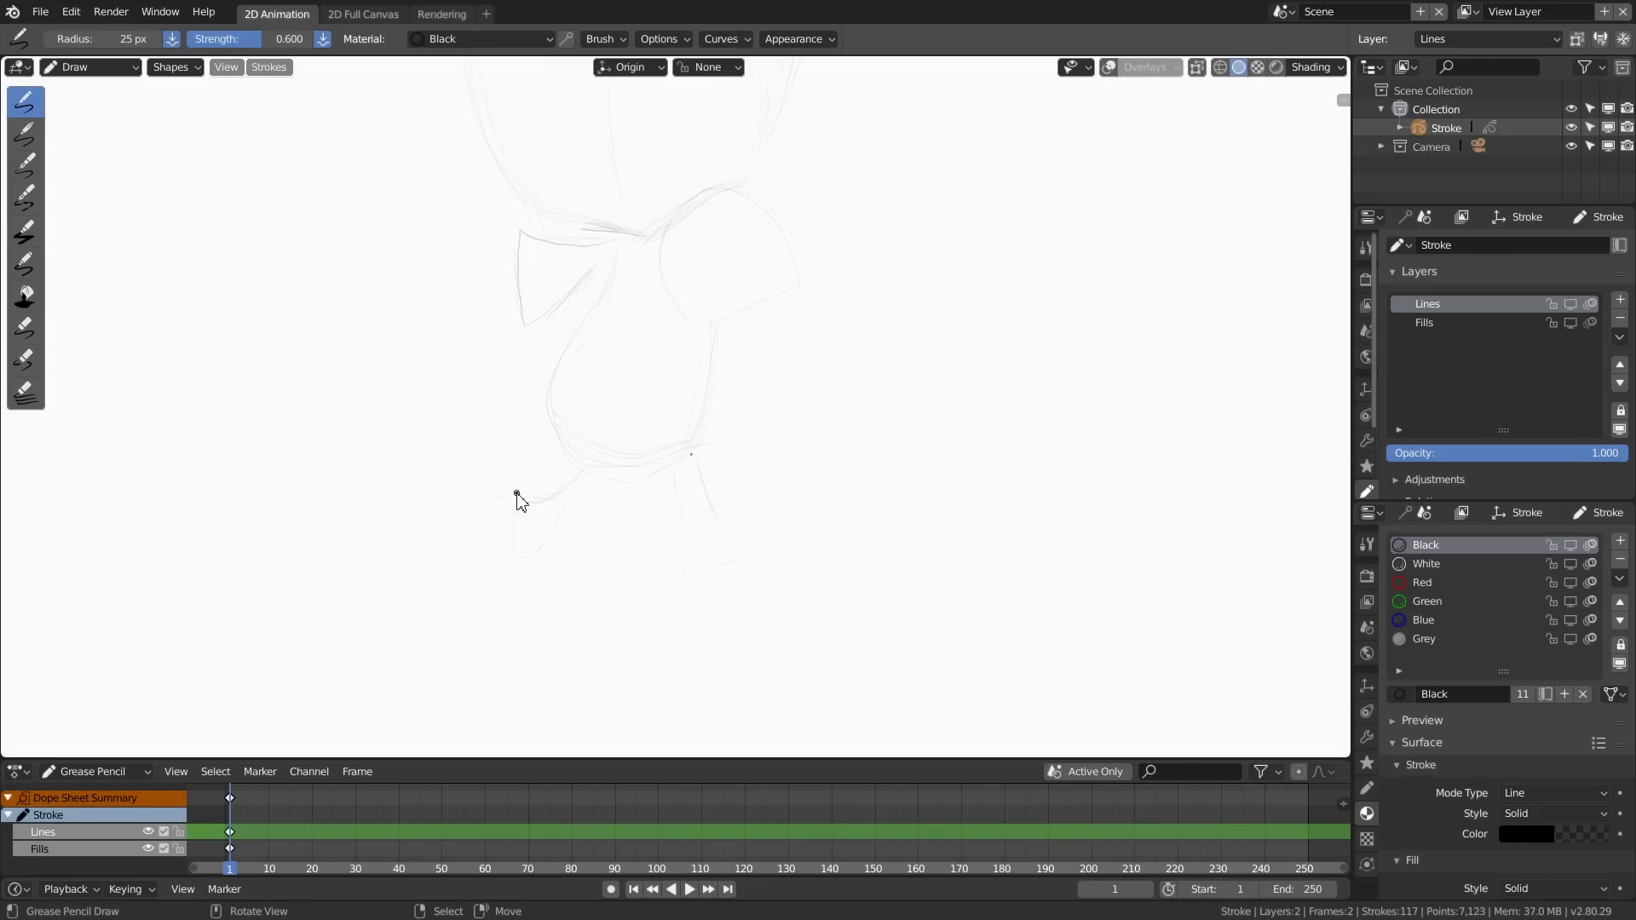
pyautogui.moveTo(500, 519); pyautogui.dragTo(509, 521)
pyautogui.moveTo(713, 583); pyautogui.dragTo(744, 605)
# Step: Sketch both forearms coming out of the sleeves, each ending in an open hand with rounded fingers
pyautogui.keyDown('shift'); pyautogui.moveTo(689, 373); pyautogui.dragTo(711, 537, button='middle'); pyautogui.keyUp('shift')
pyautogui.moveTo(845, 506)
pyautogui.mouseDown()
pyautogui.moveTo(843, 460)
pyautogui.moveTo(880, 463)
pyautogui.moveTo(895, 515)
pyautogui.mouseUp()
pyautogui.keyDown('shift'); pyautogui.moveTo(569, 349); pyautogui.dragTo(744, 347, button='middle'); pyautogui.keyUp('shift')
pyautogui.moveTo(712, 444); pyautogui.dragTo(669, 462)
pyautogui.moveTo(711, 425)
pyautogui.mouseDown()
pyautogui.moveTo(679, 439)
pyautogui.moveTo(654, 422)
pyautogui.moveTo(628, 391)
pyautogui.moveTo(665, 358)
pyautogui.moveTo(653, 379)
pyautogui.mouseUp()
pyautogui.moveTo(657, 378); pyautogui.dragTo(660, 396)
# Step: Sketch the slanted brow line along the eye guide and two half-closed eyes hanging below it
pyautogui.keyDown('shift'); pyautogui.moveTo(929, 328); pyautogui.dragTo(877, 437, button='middle'); pyautogui.keyUp('shift')
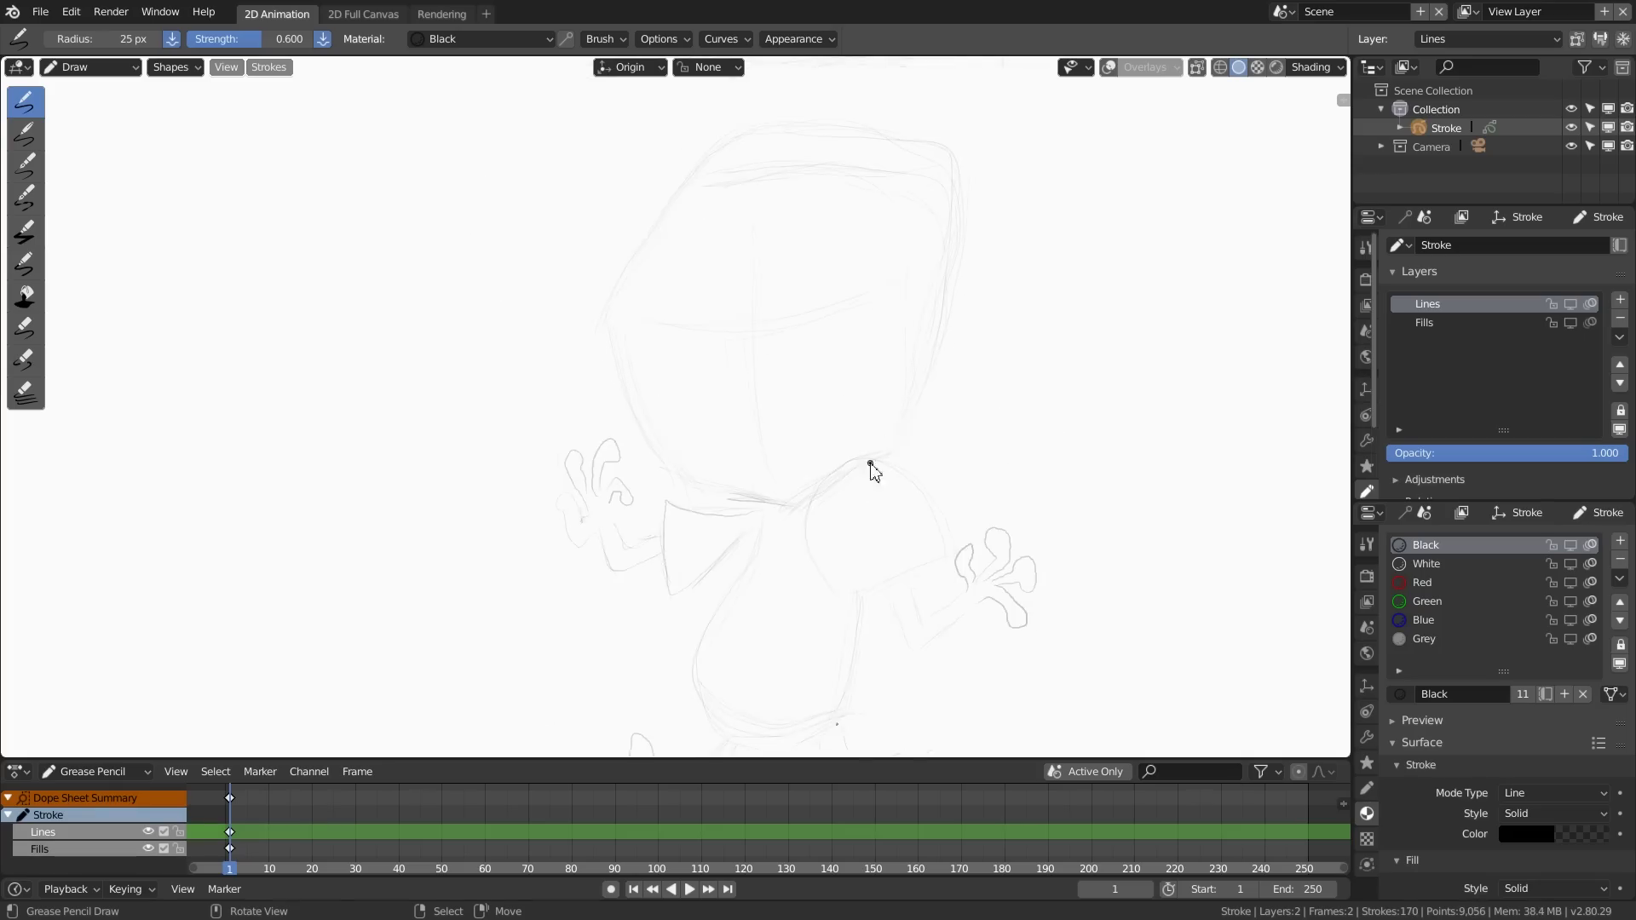
pyautogui.moveTo(680, 350)
pyautogui.mouseDown()
pyautogui.moveTo(752, 347)
pyautogui.moveTo(858, 307)
pyautogui.mouseUp()
pyautogui.hotkey('ctrl', 'z')
pyautogui.moveTo(759, 352); pyautogui.dragTo(858, 305)
# Step: Try several mouth lines beneath the eyes and undo them
pyautogui.moveTo(729, 442); pyautogui.dragTo(819, 430)
pyautogui.hotkey('ctrl', 'z')
pyautogui.moveTo(851, 404); pyautogui.dragTo(827, 414)
pyautogui.hotkey('ctrl', 'z')
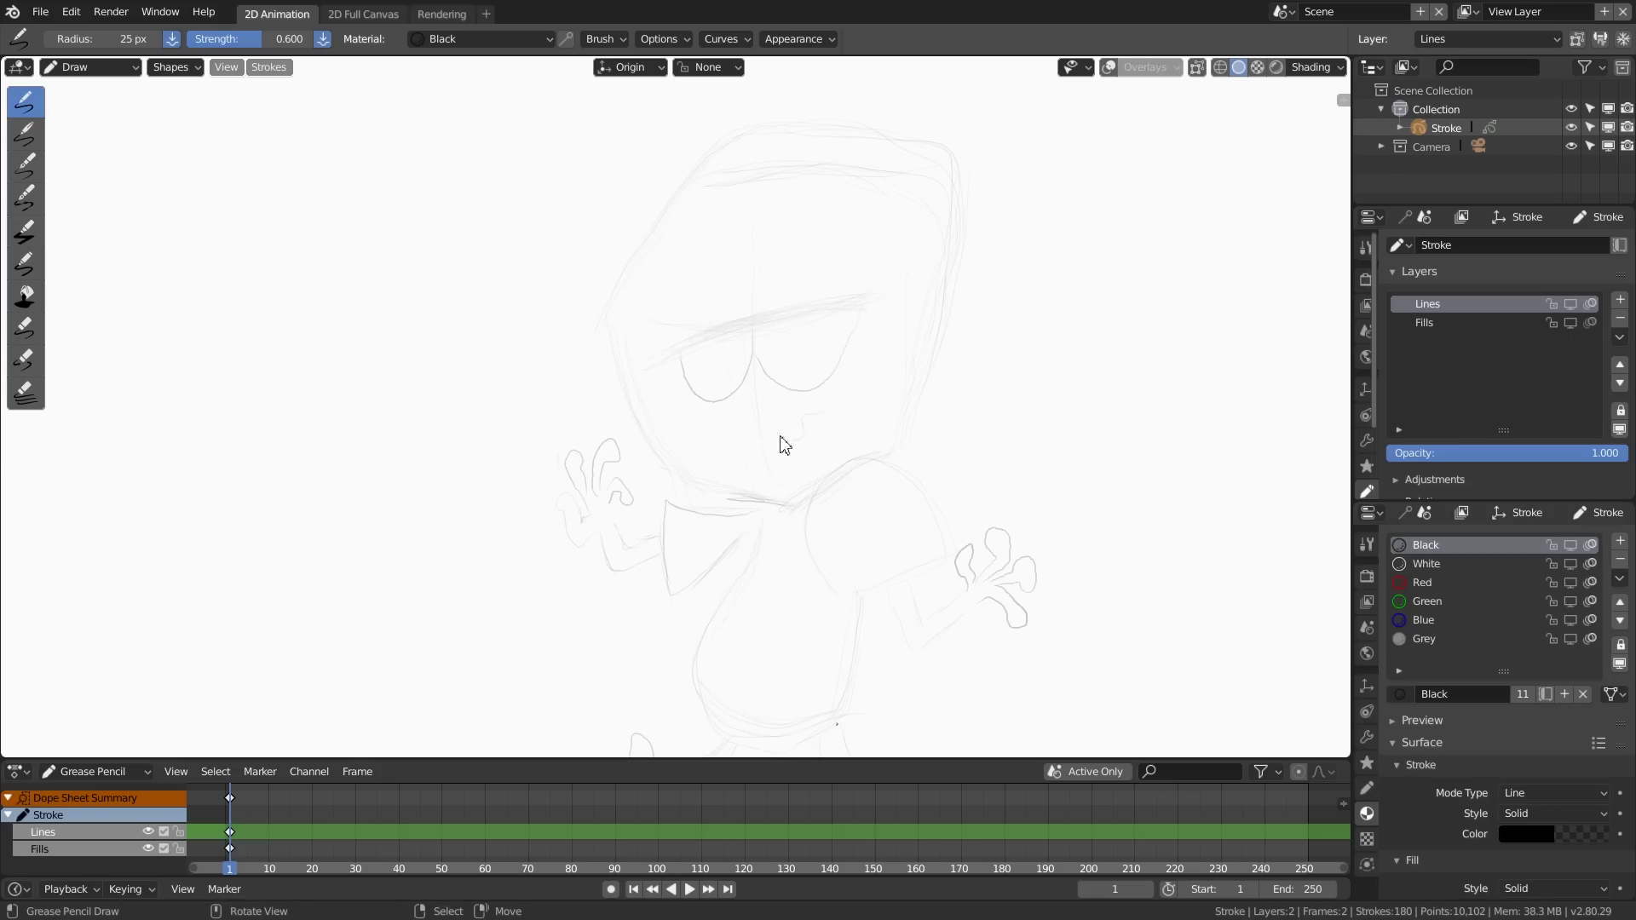
pyautogui.hotkey('ctrl', 'z')
# Step: Sketch a wavy mouth with the tongue sticking out and add three round spots on the forehead
pyautogui.moveTo(727, 427); pyautogui.dragTo(823, 426)
pyautogui.moveTo(858, 392); pyautogui.dragTo(820, 425)
pyautogui.moveTo(711, 193); pyautogui.dragTo(714, 194)
pyautogui.moveTo(721, 240); pyautogui.dragTo(724, 240)
pyautogui.moveTo(674, 251); pyautogui.dragTo(677, 251)
# Step: Sketch the ear with its inner fold on the right side of the head
pyautogui.moveTo(948, 309); pyautogui.dragTo(969, 305)
pyautogui.moveTo(969, 305)
pyautogui.mouseDown()
pyautogui.moveTo(974, 358)
pyautogui.moveTo(915, 380)
pyautogui.mouseUp()
pyautogui.moveTo(920, 329)
pyautogui.mouseDown()
pyautogui.moveTo(960, 305)
pyautogui.moveTo(929, 344)
pyautogui.mouseUp()
pyautogui.moveTo(913, 376); pyautogui.dragTo(967, 359)
pyautogui.moveTo(970, 320)
pyautogui.mouseDown()
pyautogui.moveTo(972, 364)
pyautogui.moveTo(929, 344)
pyautogui.mouseUp()
pyautogui.moveTo(929, 344); pyautogui.dragTo(942, 345)
# Step: Sketch hatched pupils in the inner corners of both eyes
pyautogui.keyDown('shift'); pyautogui.moveTo(1029, 467); pyautogui.dragTo(976, 410, button='middle'); pyautogui.keyUp('shift')
pyautogui.moveTo(684, 260)
pyautogui.mouseDown()
pyautogui.moveTo(668, 275)
pyautogui.moveTo(696, 295)
pyautogui.moveTo(752, 261)
pyautogui.mouseUp()
pyautogui.hotkey('ctrl', 'z')
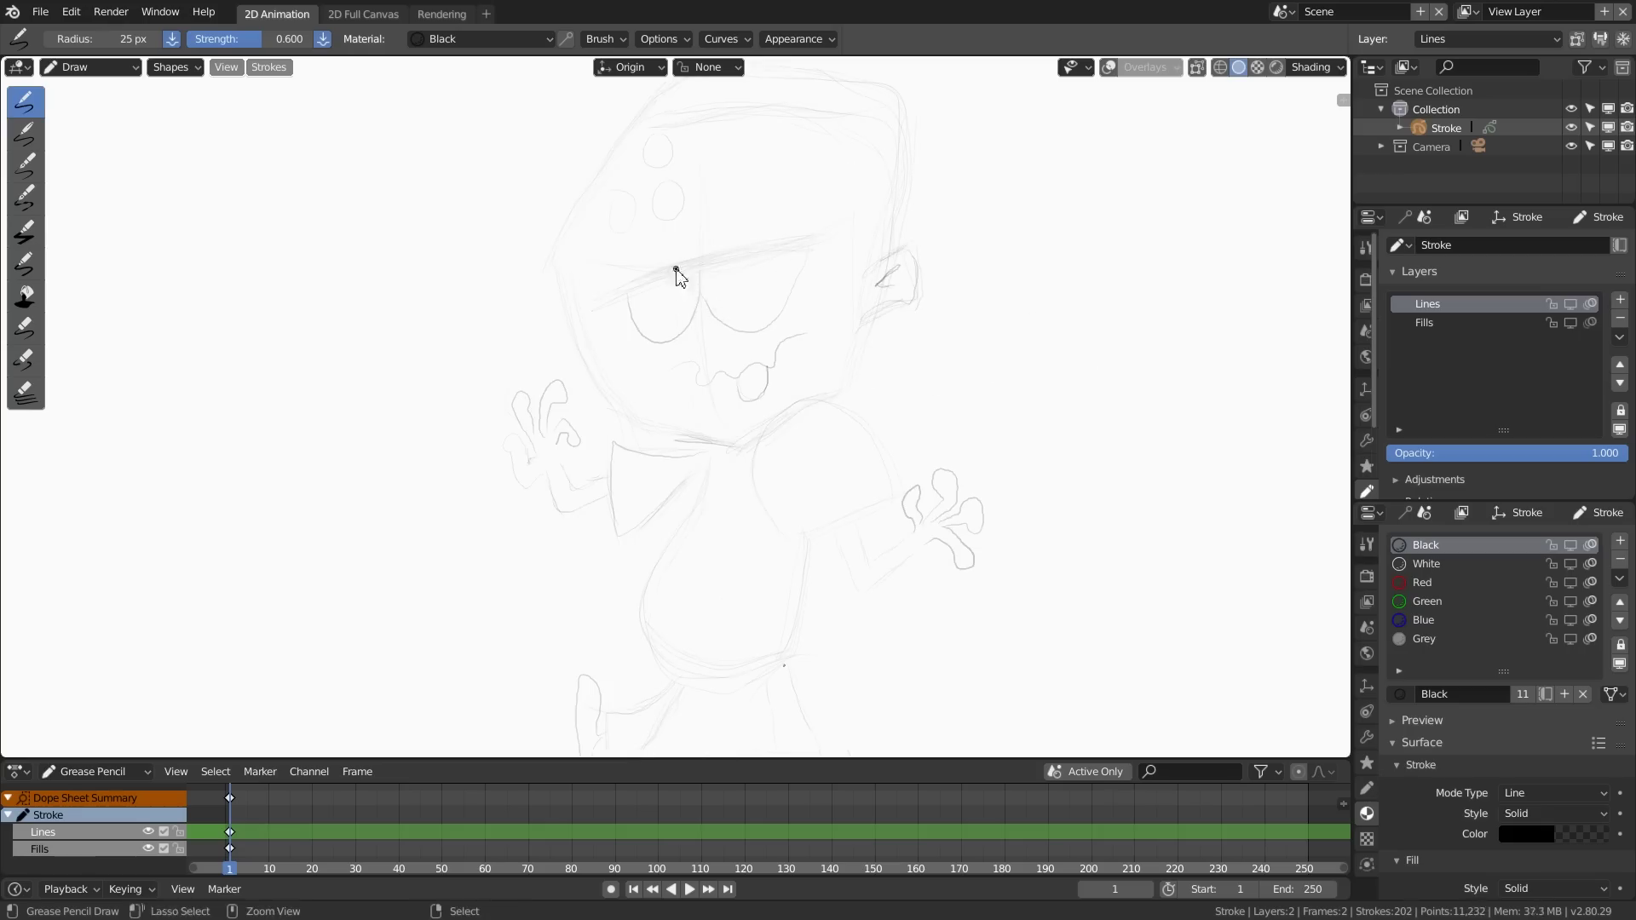
pyautogui.moveTo(705, 297); pyautogui.dragTo(751, 263)
pyautogui.moveTo(687, 273)
pyautogui.mouseDown()
pyautogui.moveTo(675, 285)
pyautogui.moveTo(693, 294)
pyautogui.mouseUp()
pyautogui.moveTo(726, 269)
pyautogui.mouseDown()
pyautogui.moveTo(721, 296)
pyautogui.moveTo(744, 269)
pyautogui.mouseUp()
pyautogui.scroll(1, 997, 460)
pyautogui.scroll(-3, 1022, 388)
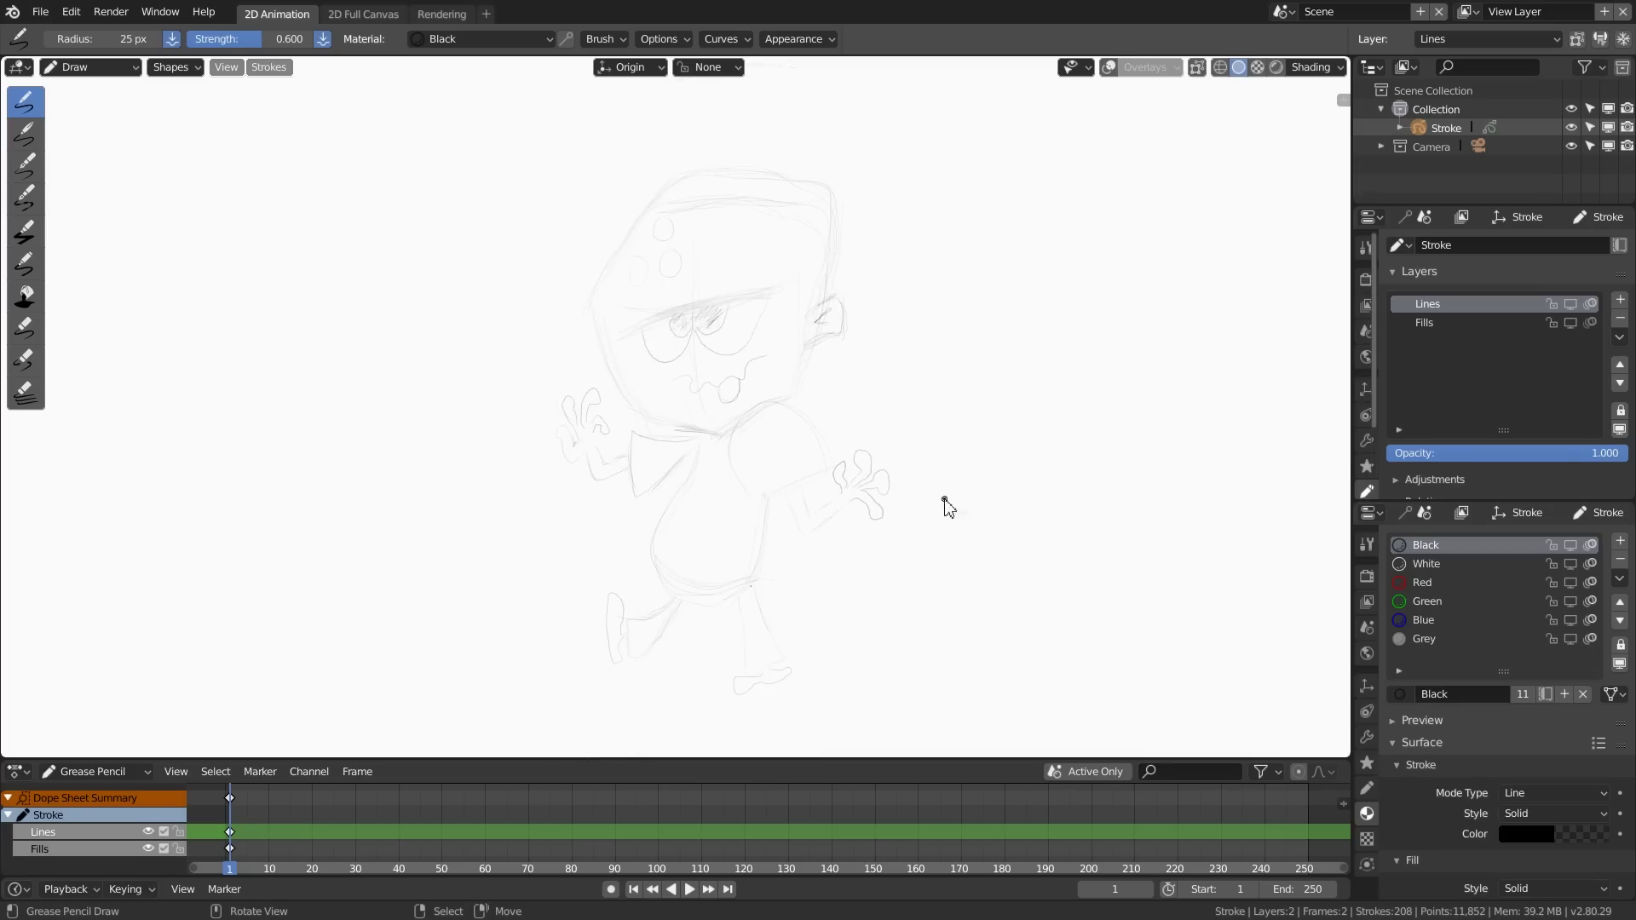
pyautogui.keyDown('shift'); pyautogui.moveTo(814, 535); pyautogui.dragTo(730, 460, button='middle'); pyautogui.keyUp('shift')
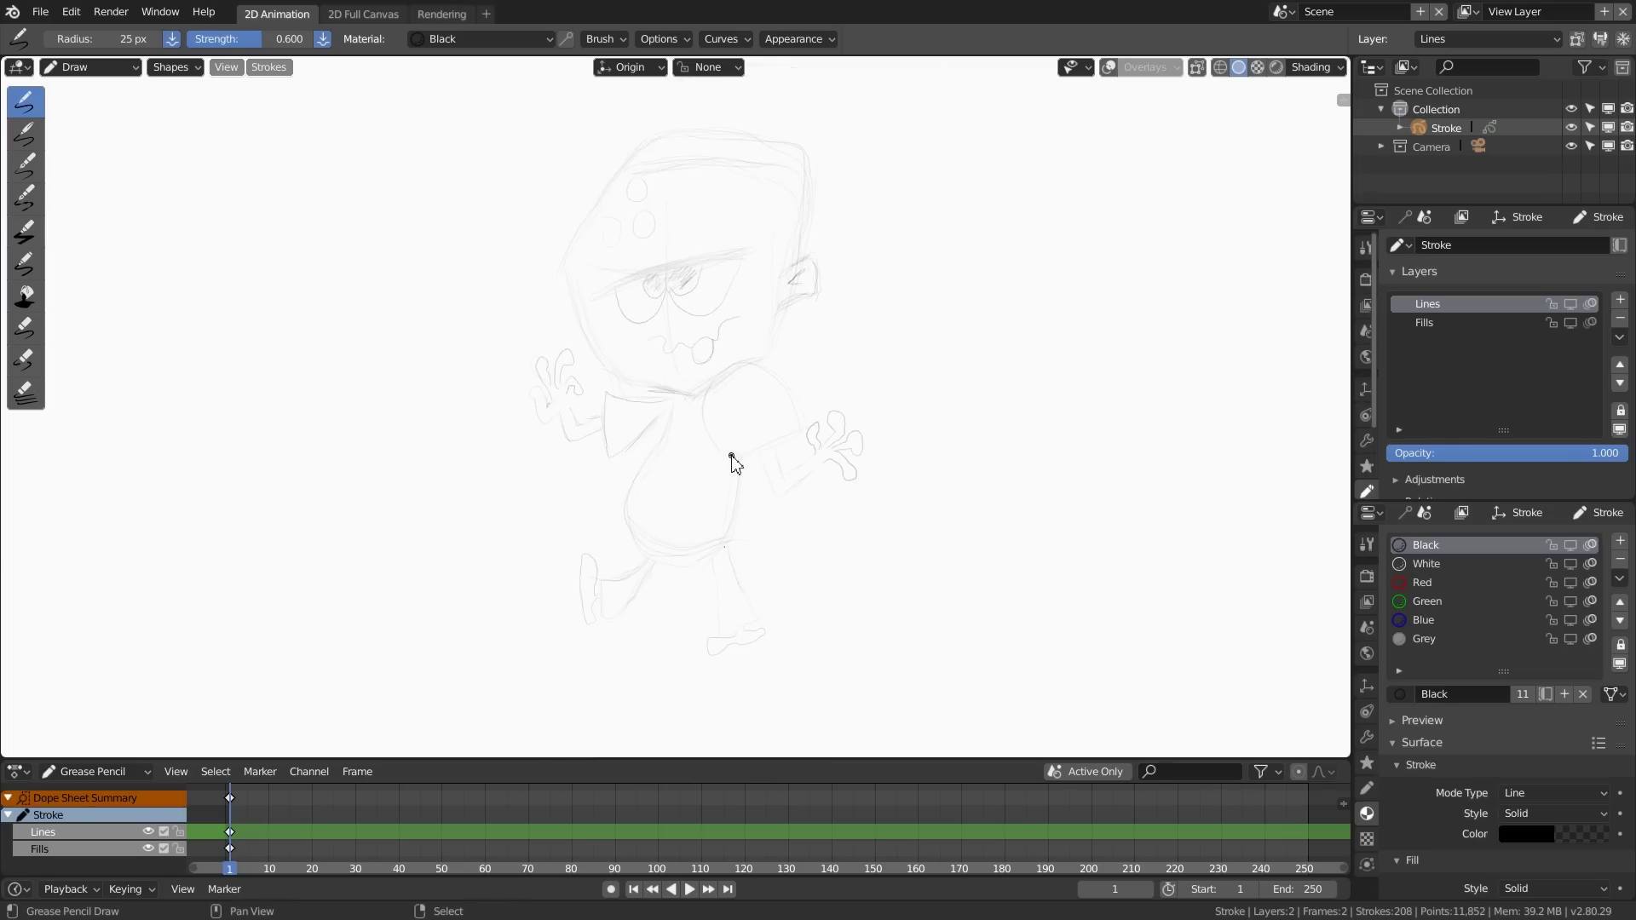
pyautogui.scroll(1, 785, 454)
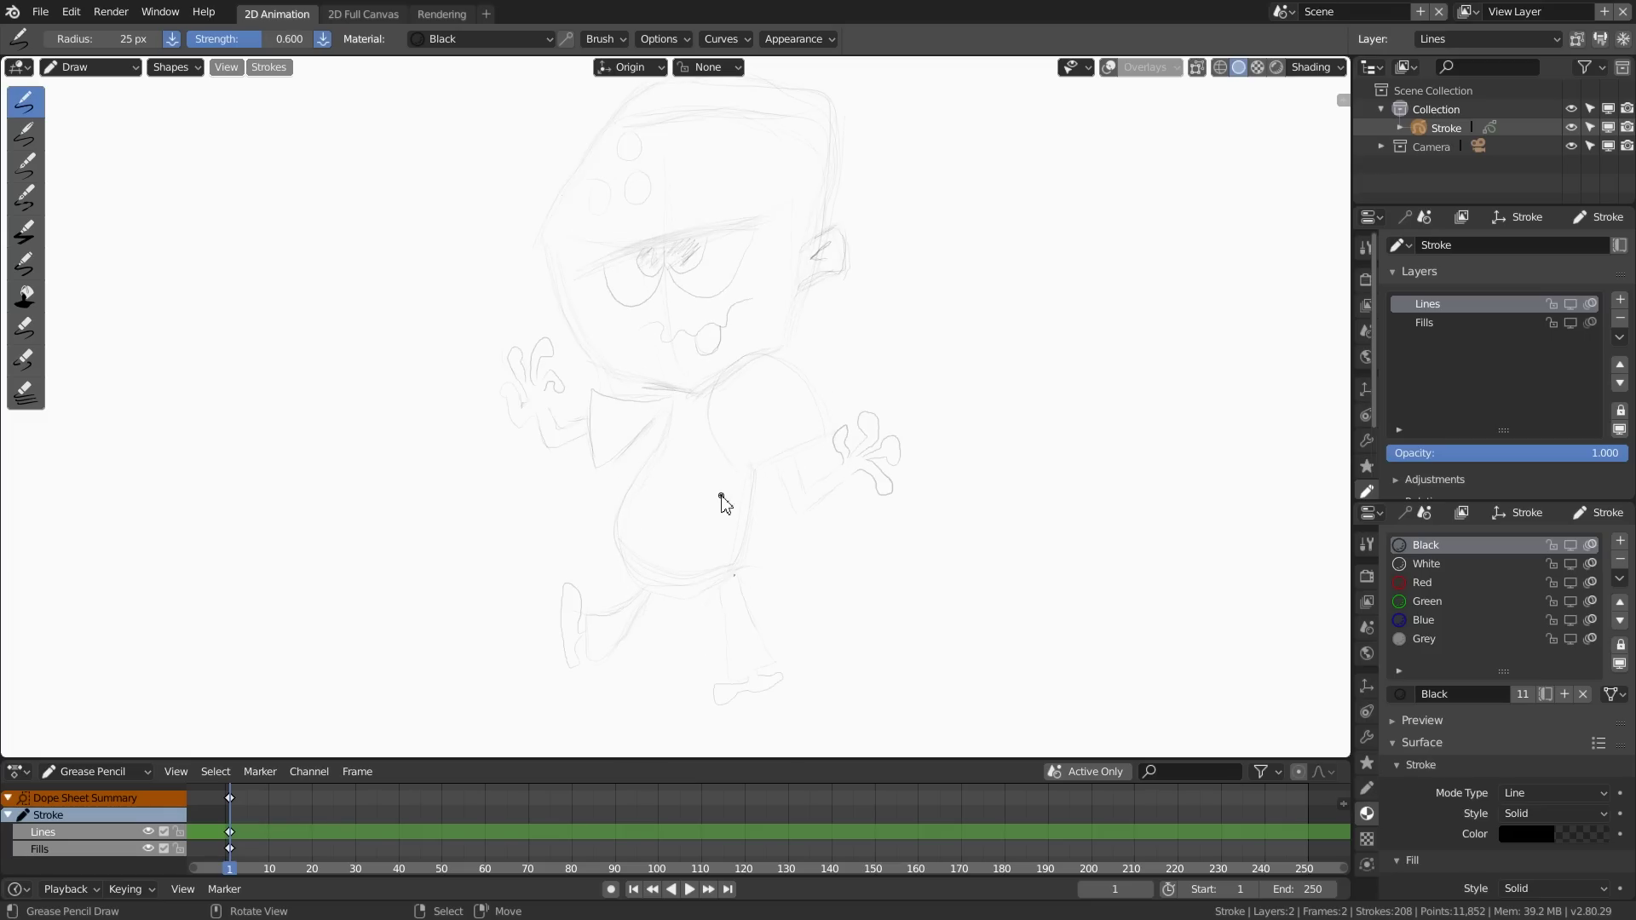
# Step: Add a Grease Pencil layer named ZPaint and move it directly below the Lines layer
pyautogui.click(1620, 300)
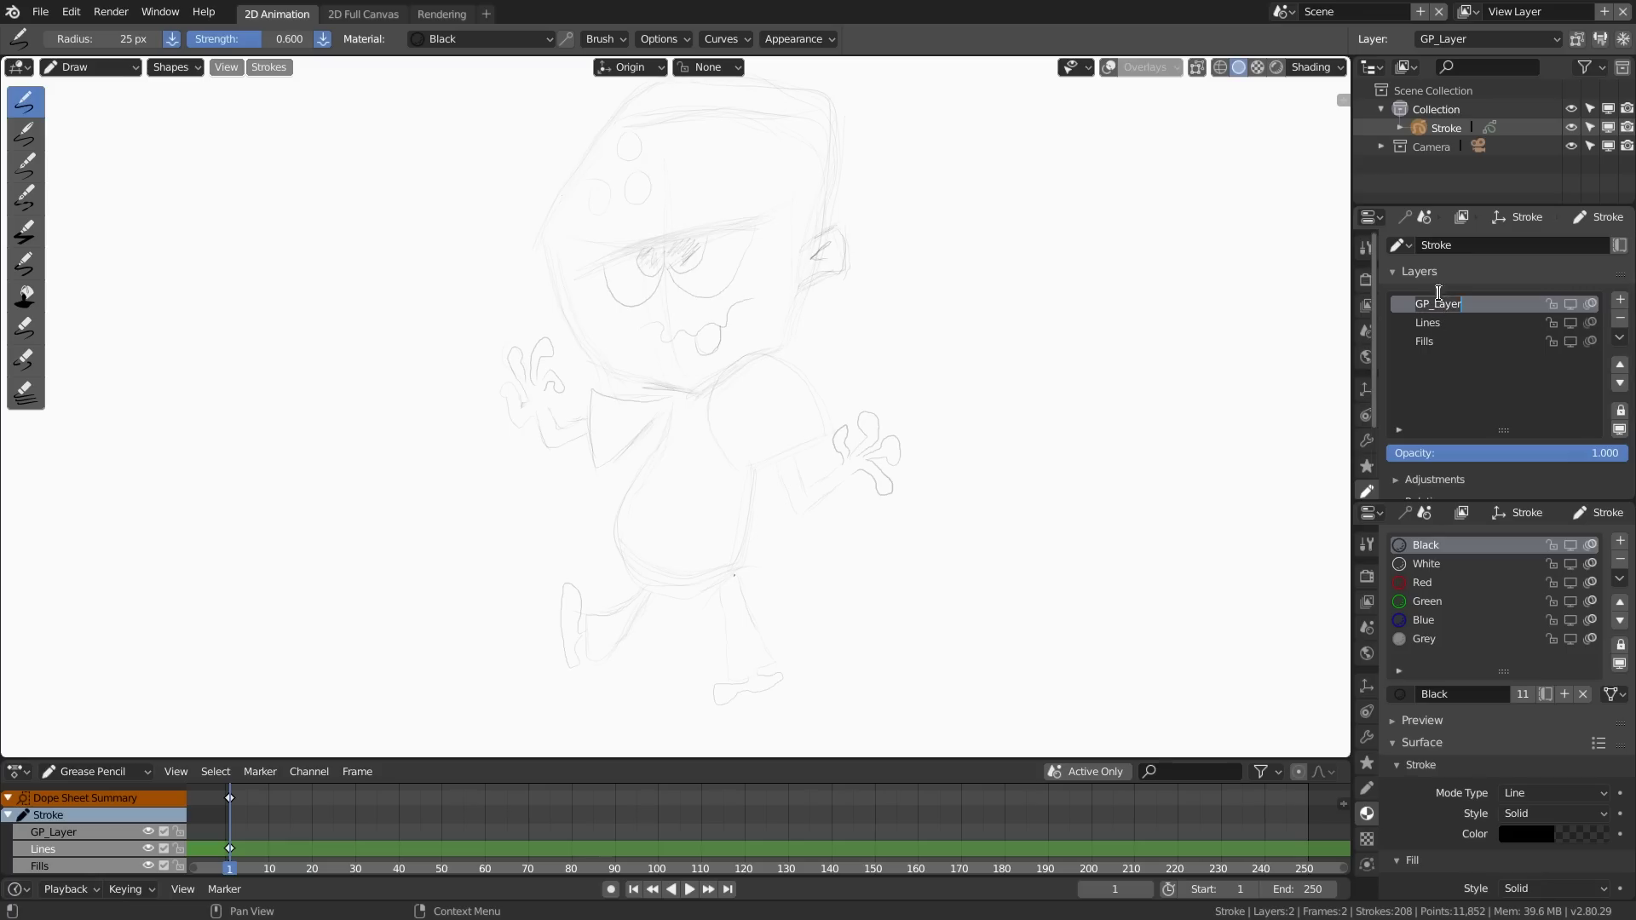
pyautogui.write('ZPaint')
pyautogui.press('Return')
pyautogui.click(1619, 384)
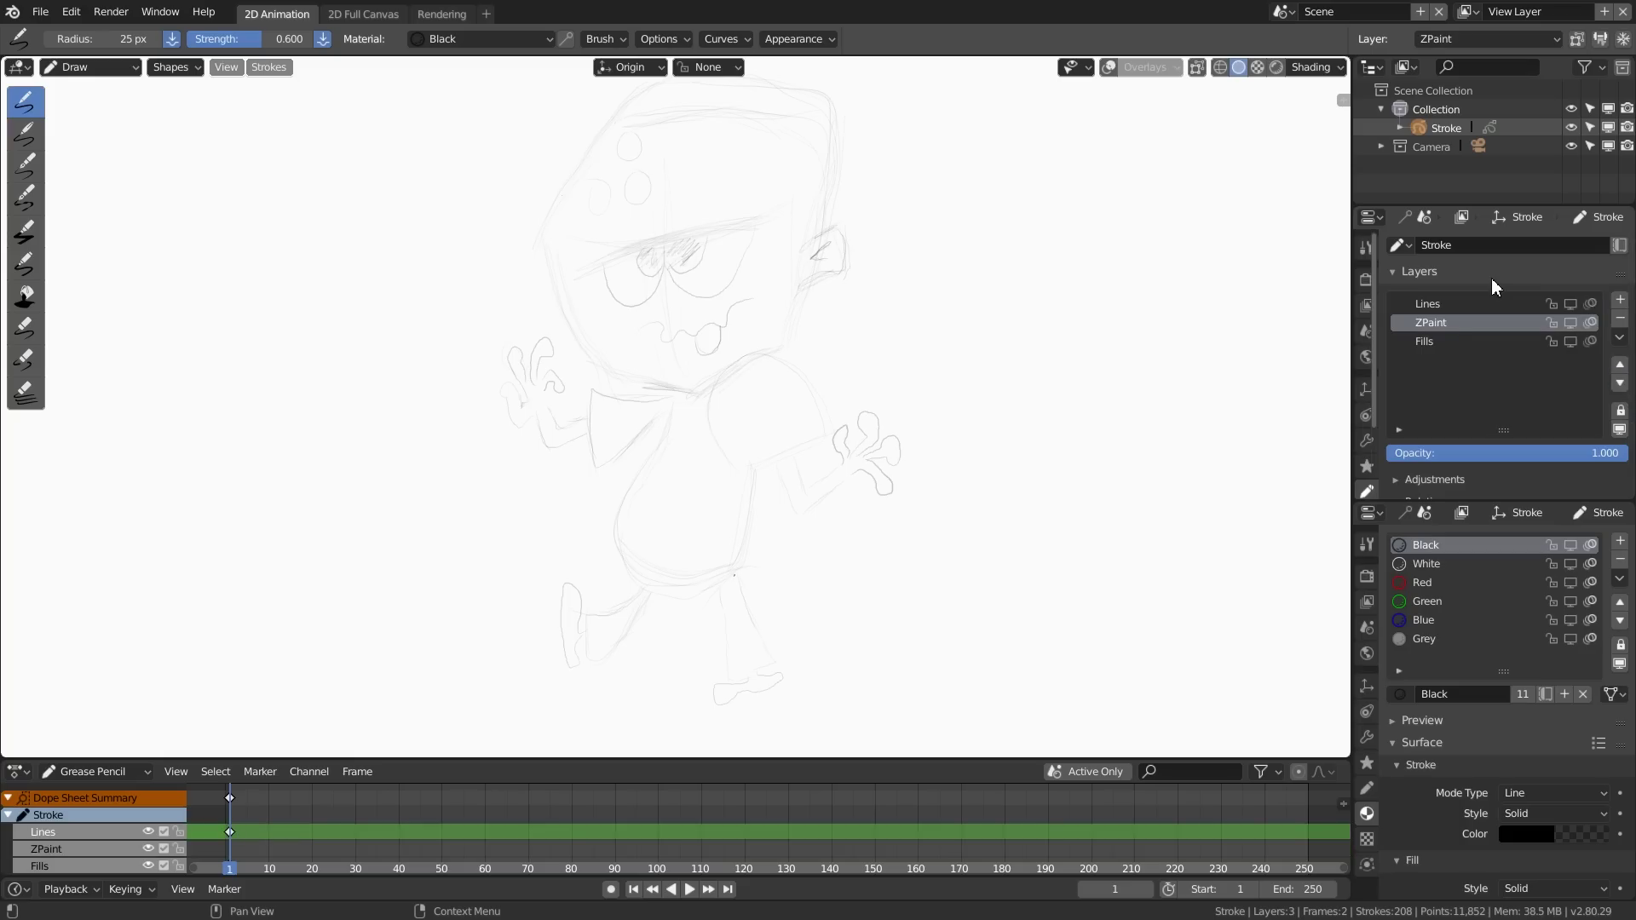
# Step: Try the 60 px ink brush with wavy strokes on the ZPaint layer and undo them
pyautogui.click(26, 164)
pyautogui.moveTo(436, 424)
pyautogui.mouseDown()
pyautogui.moveTo(497, 385)
pyautogui.moveTo(522, 601)
pyautogui.moveTo(726, 505)
pyautogui.mouseUp()
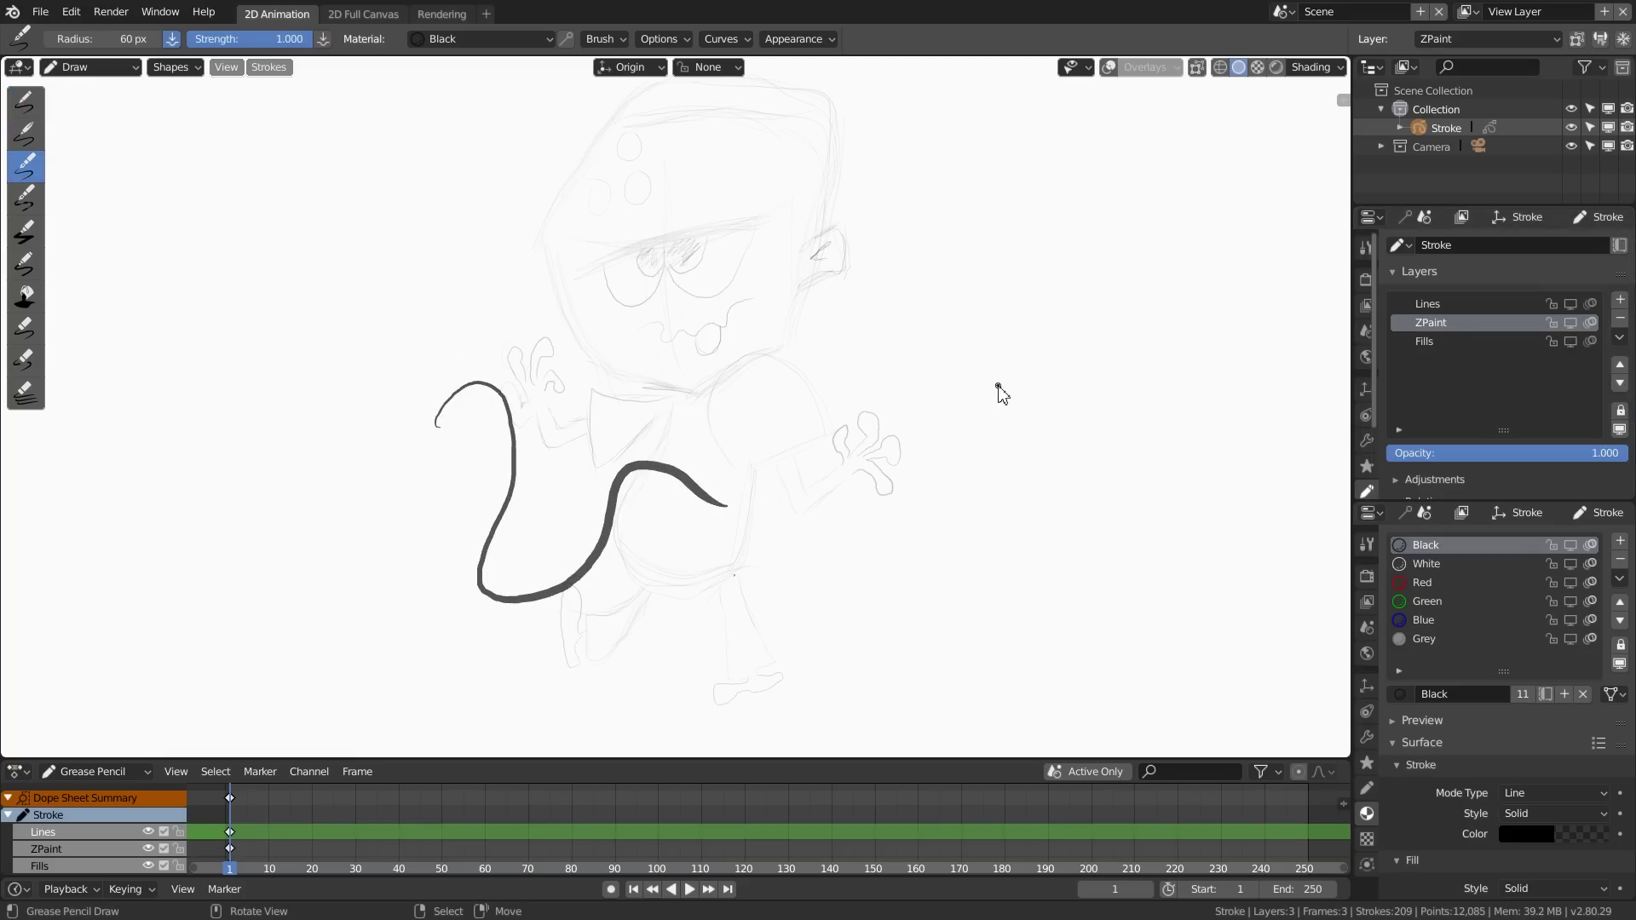
pyautogui.hotkey('ctrl', 'z')
pyautogui.moveTo(894, 338)
pyautogui.mouseDown()
pyautogui.moveTo(961, 374)
pyautogui.moveTo(1096, 546)
pyautogui.mouseUp()
pyautogui.hotkey('ctrl', 'z')
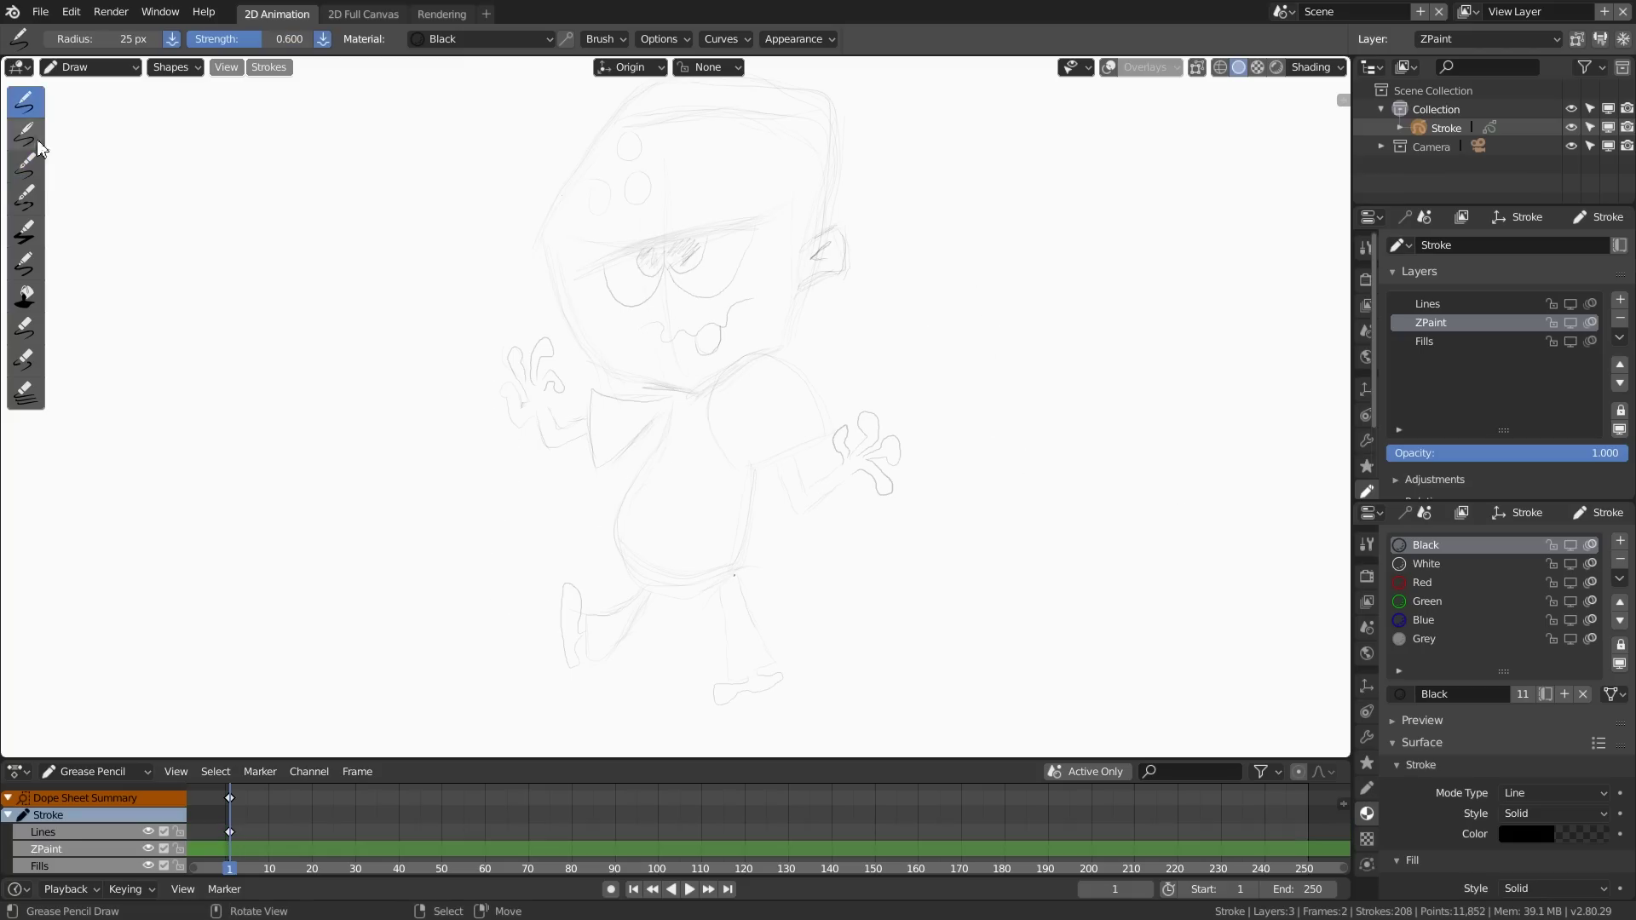
# Step: Reselect the 60 px ink brush, test its line variation with a long winding stroke beside the character, and undo it
pyautogui.click(26, 165)
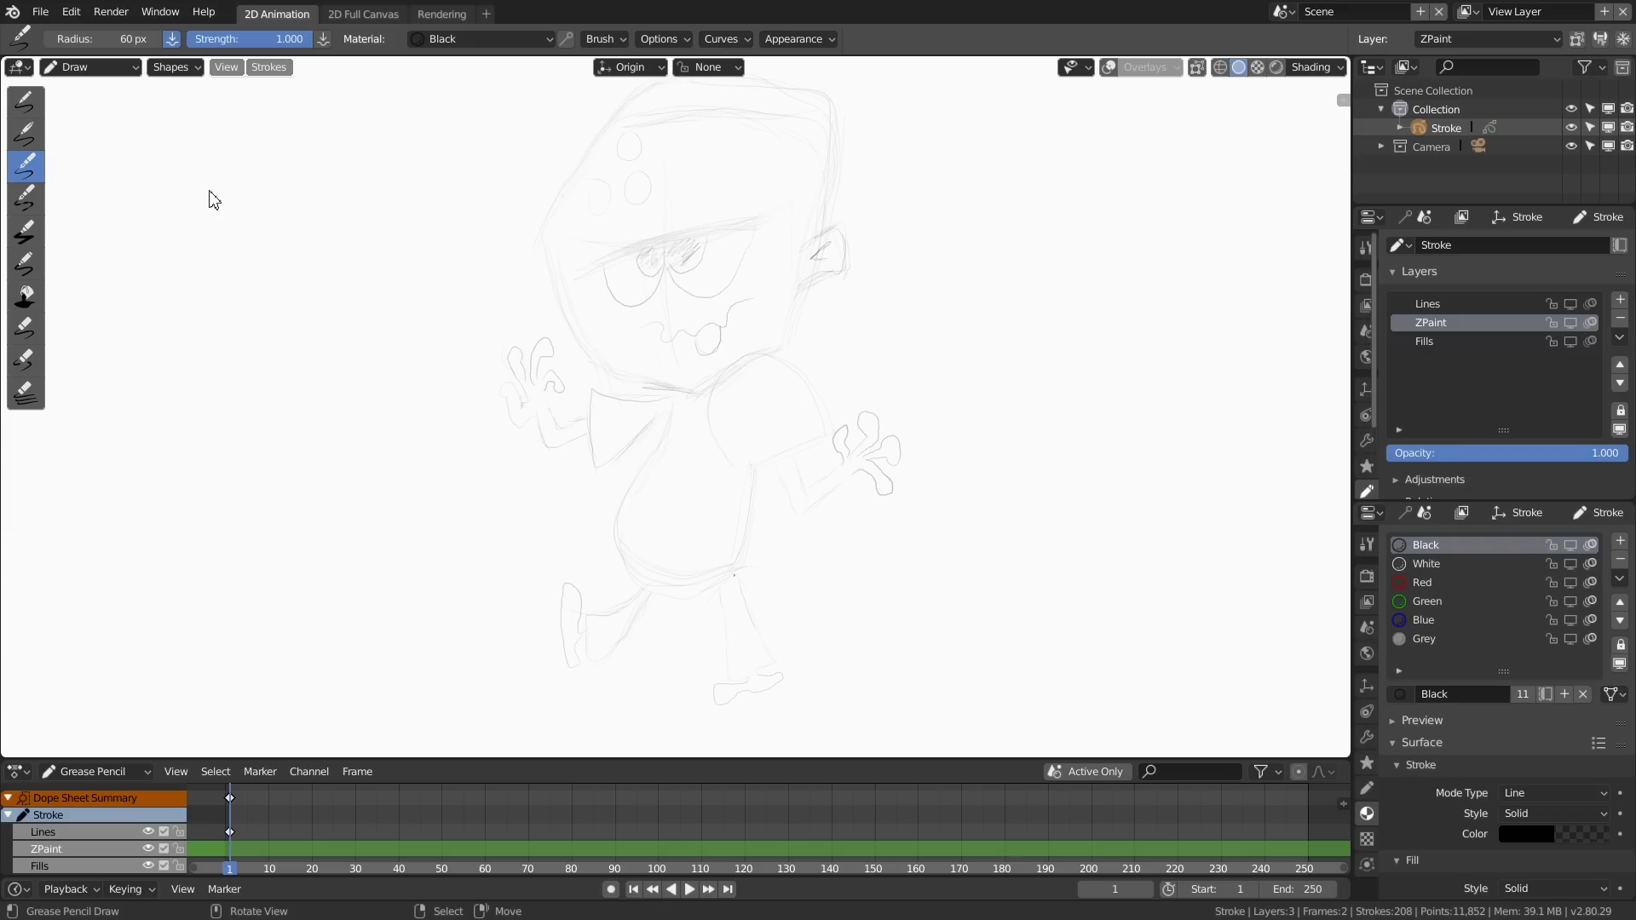
pyautogui.moveTo(933, 371)
pyautogui.mouseDown()
pyautogui.moveTo(1058, 365)
pyautogui.moveTo(988, 554)
pyautogui.moveTo(1140, 480)
pyautogui.moveTo(1211, 541)
pyautogui.moveTo(1188, 640)
pyautogui.moveTo(984, 612)
pyautogui.moveTo(1140, 694)
pyautogui.moveTo(1244, 569)
pyautogui.mouseUp()
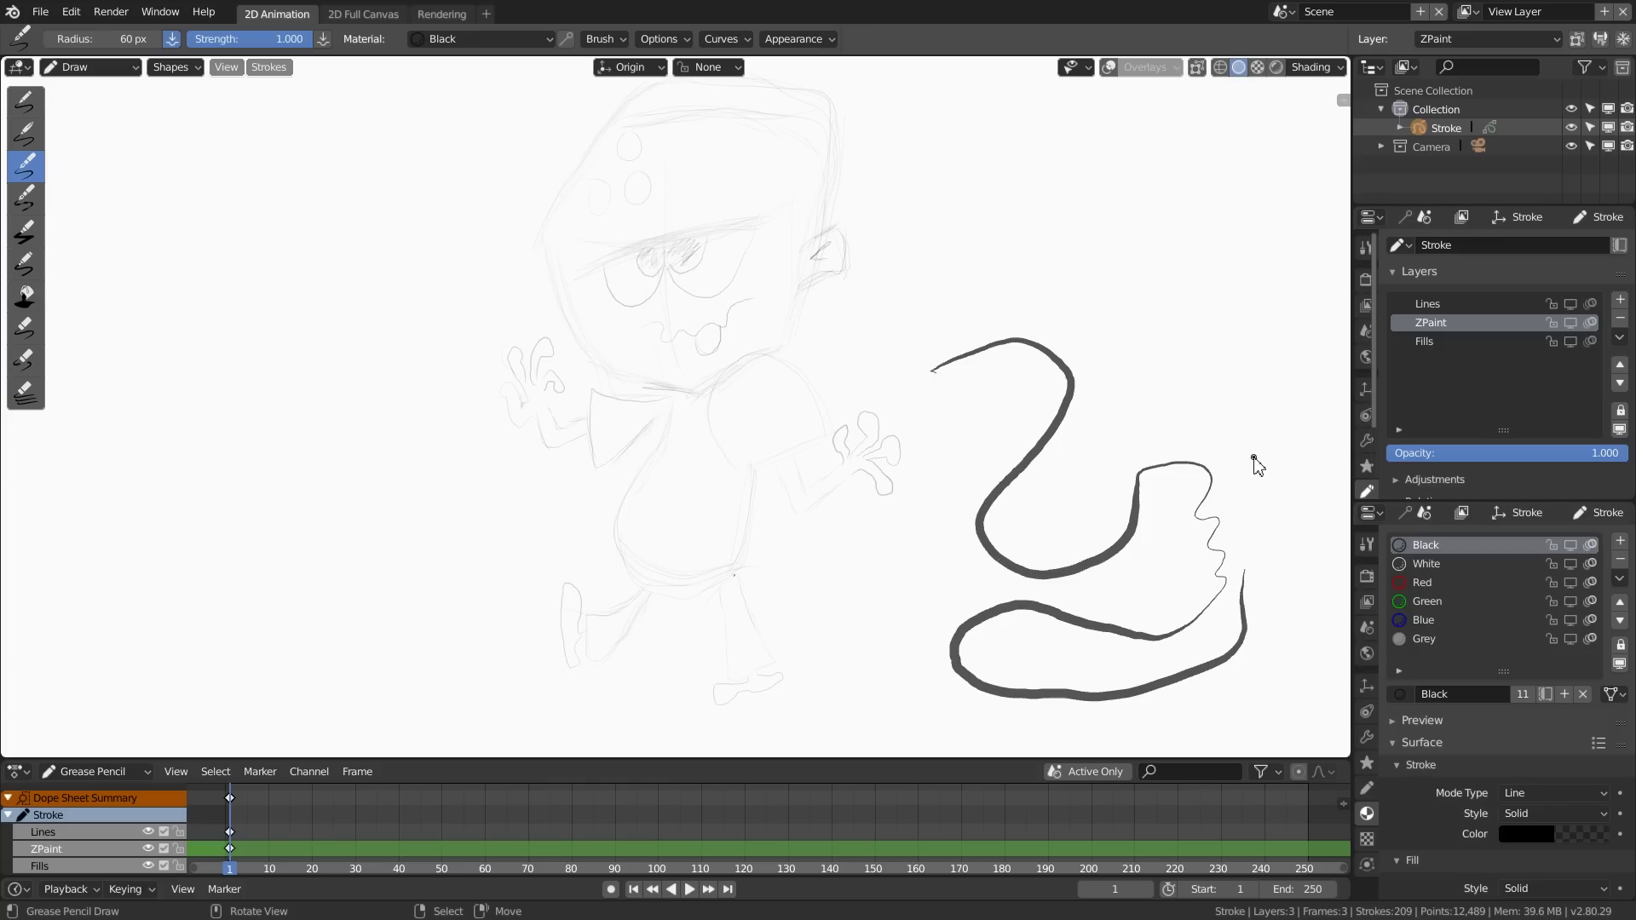
pyautogui.hotkey('ctrl', 'z')
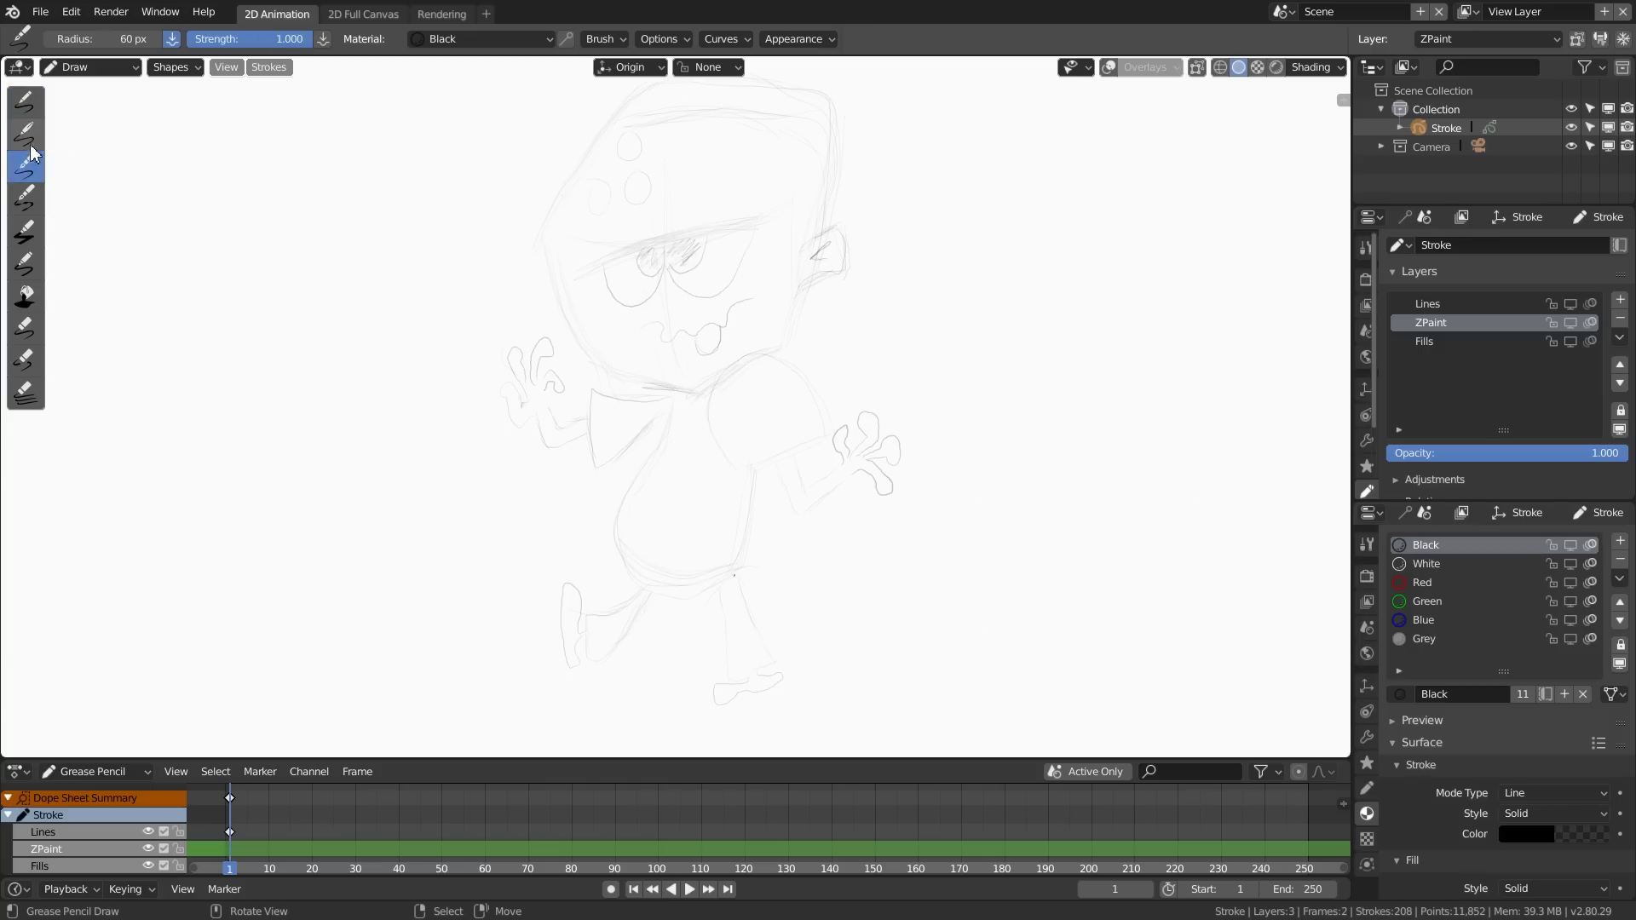
# Step: Add a new material with a solid black line stroke for inking and undo any stray mark on the canvas
pyautogui.click(1620, 541)
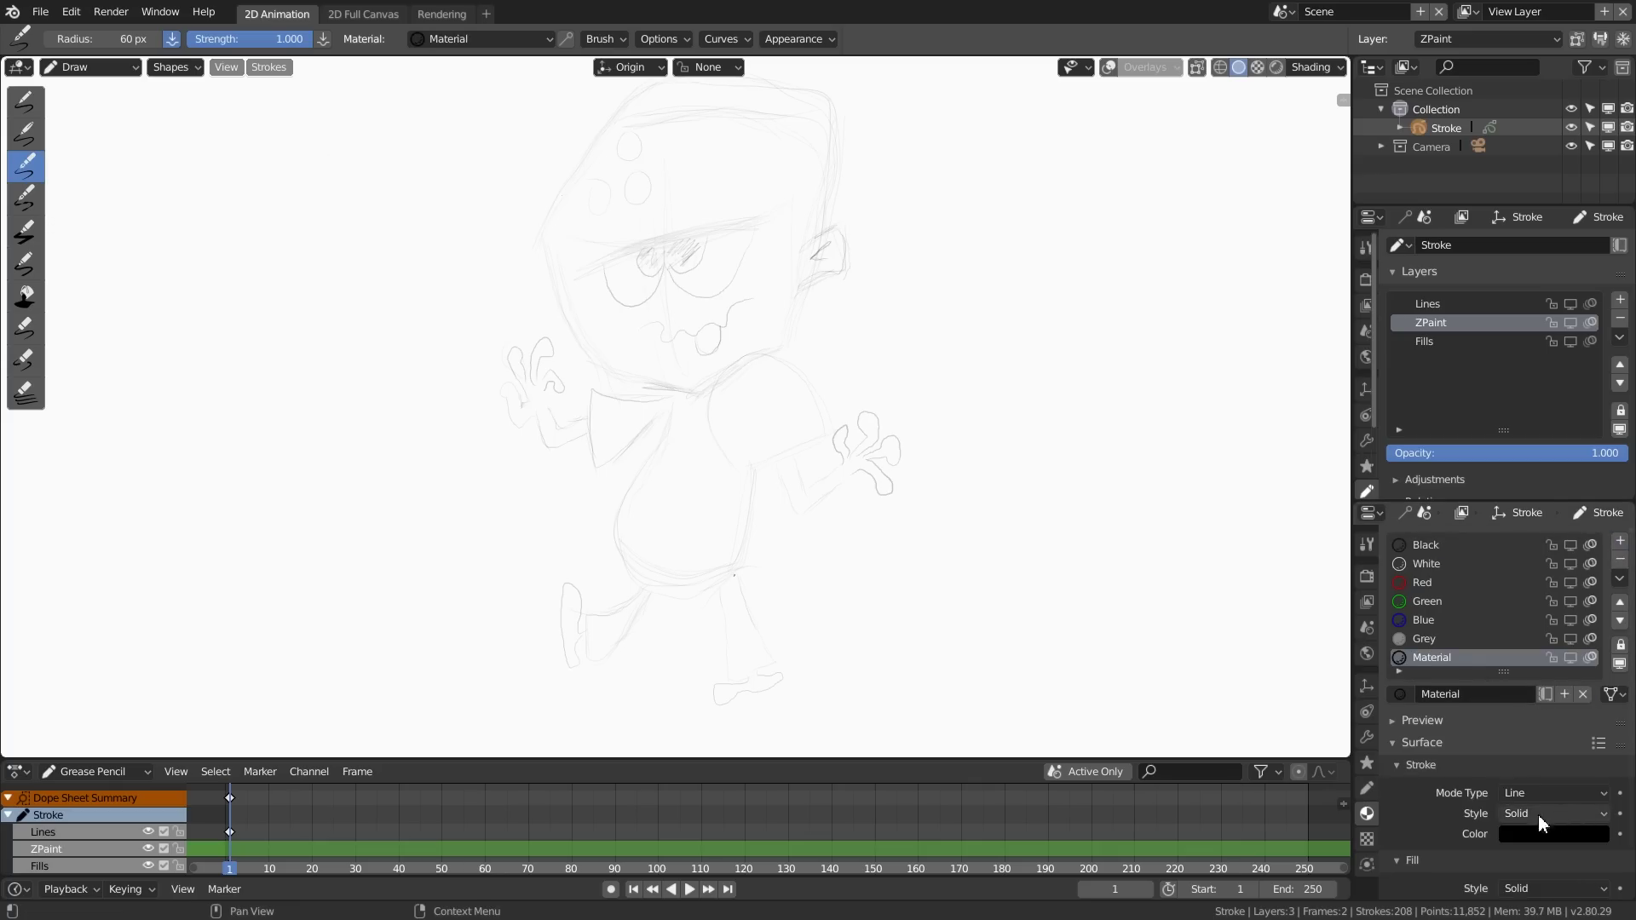
pyautogui.scroll(-2, 1525, 836)
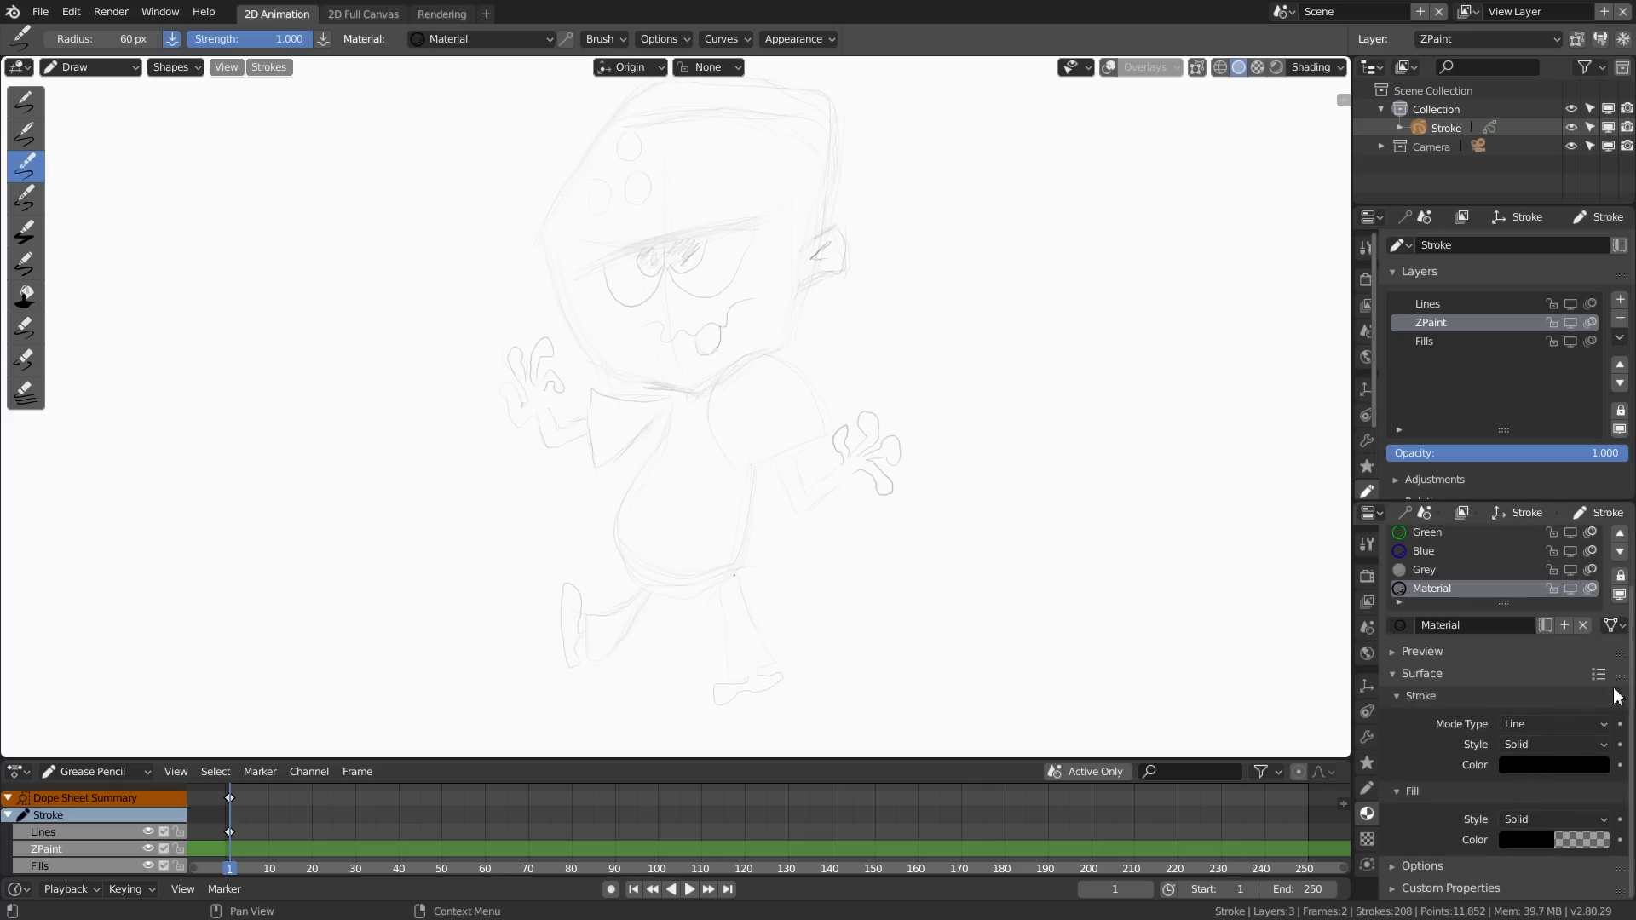
pyautogui.click(1539, 763)
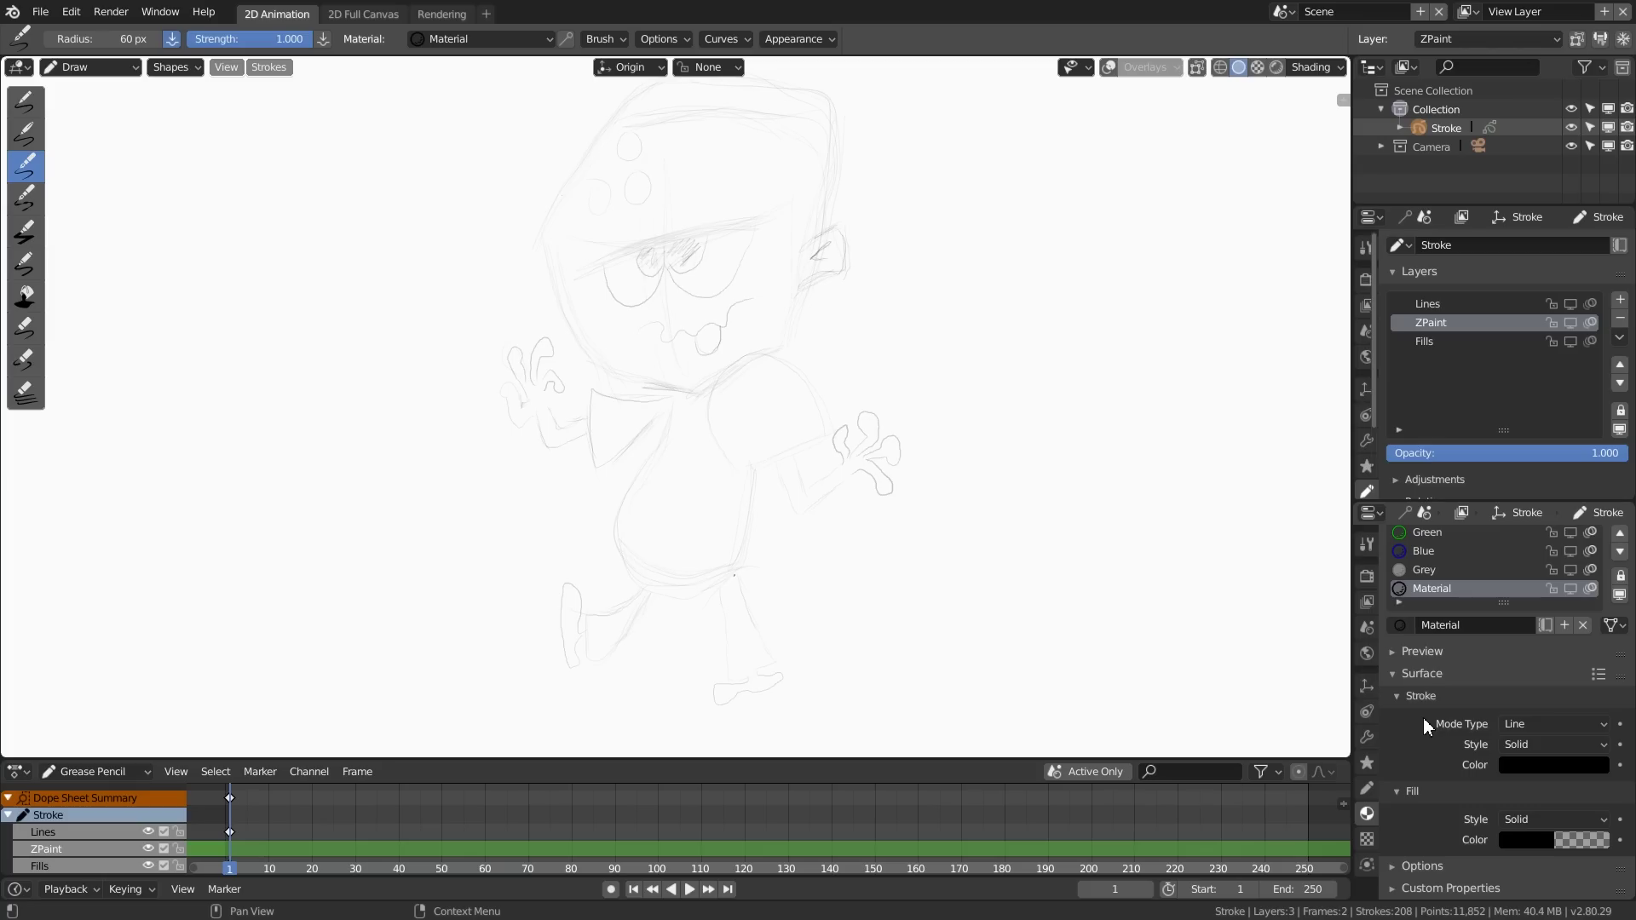
pyautogui.moveTo(1503, 603); pyautogui.dragTo(1460, 683)
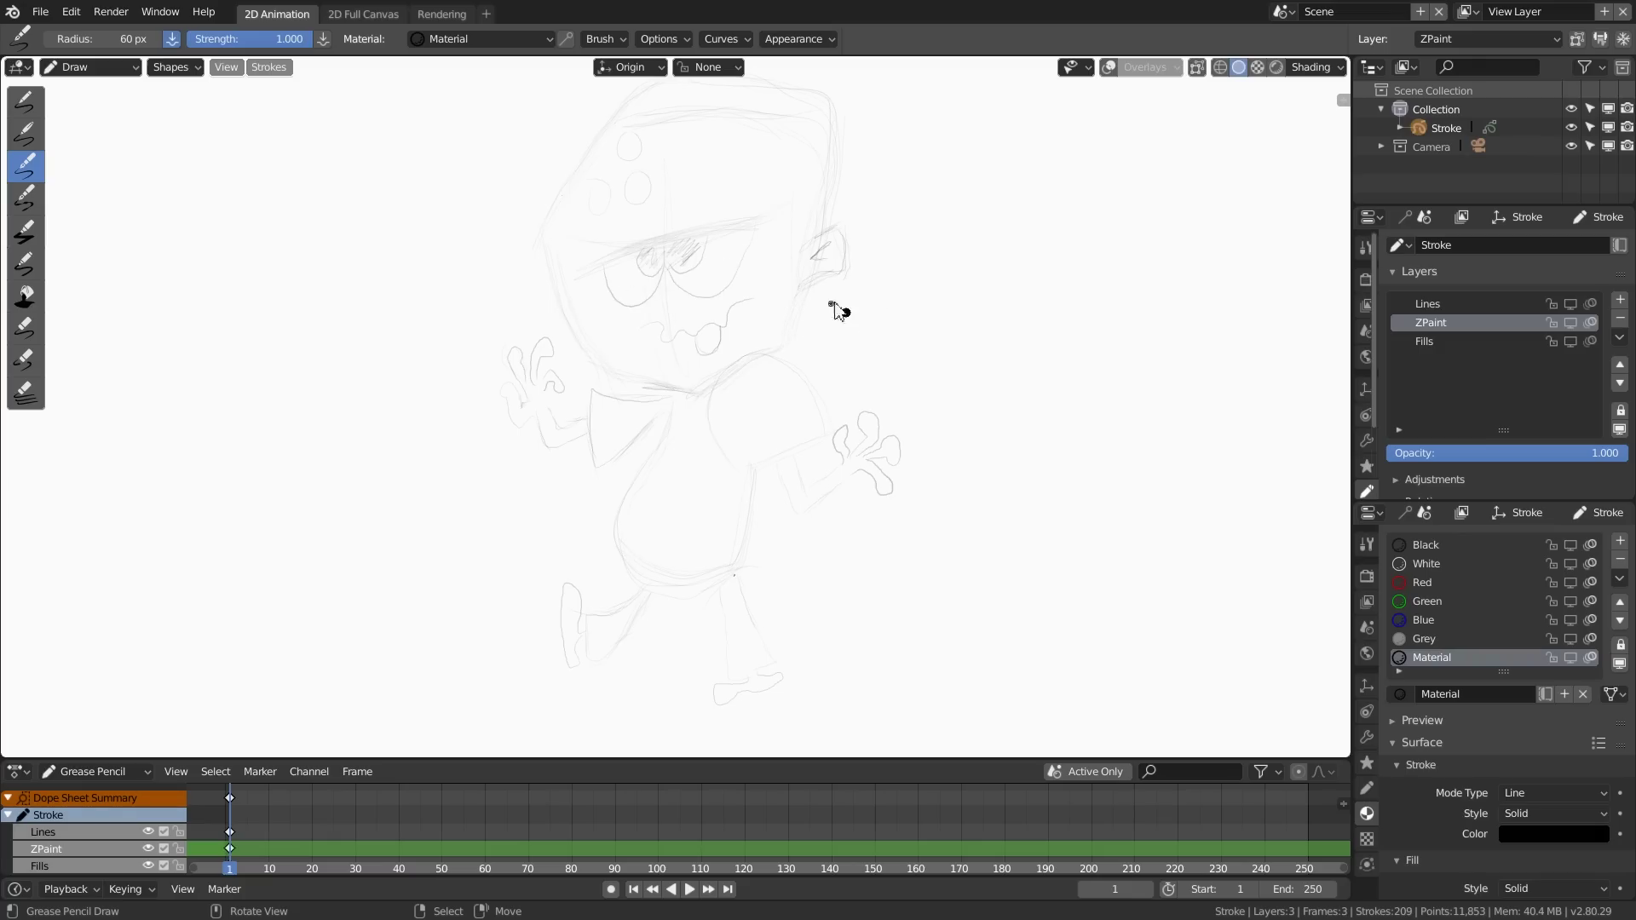
pyautogui.hotkey('ctrl', 'z')
# Step: Ink the brow line above both eyes with one thick tapered black stroke on the ZPaint layer
pyautogui.scroll(6, 241, 187)
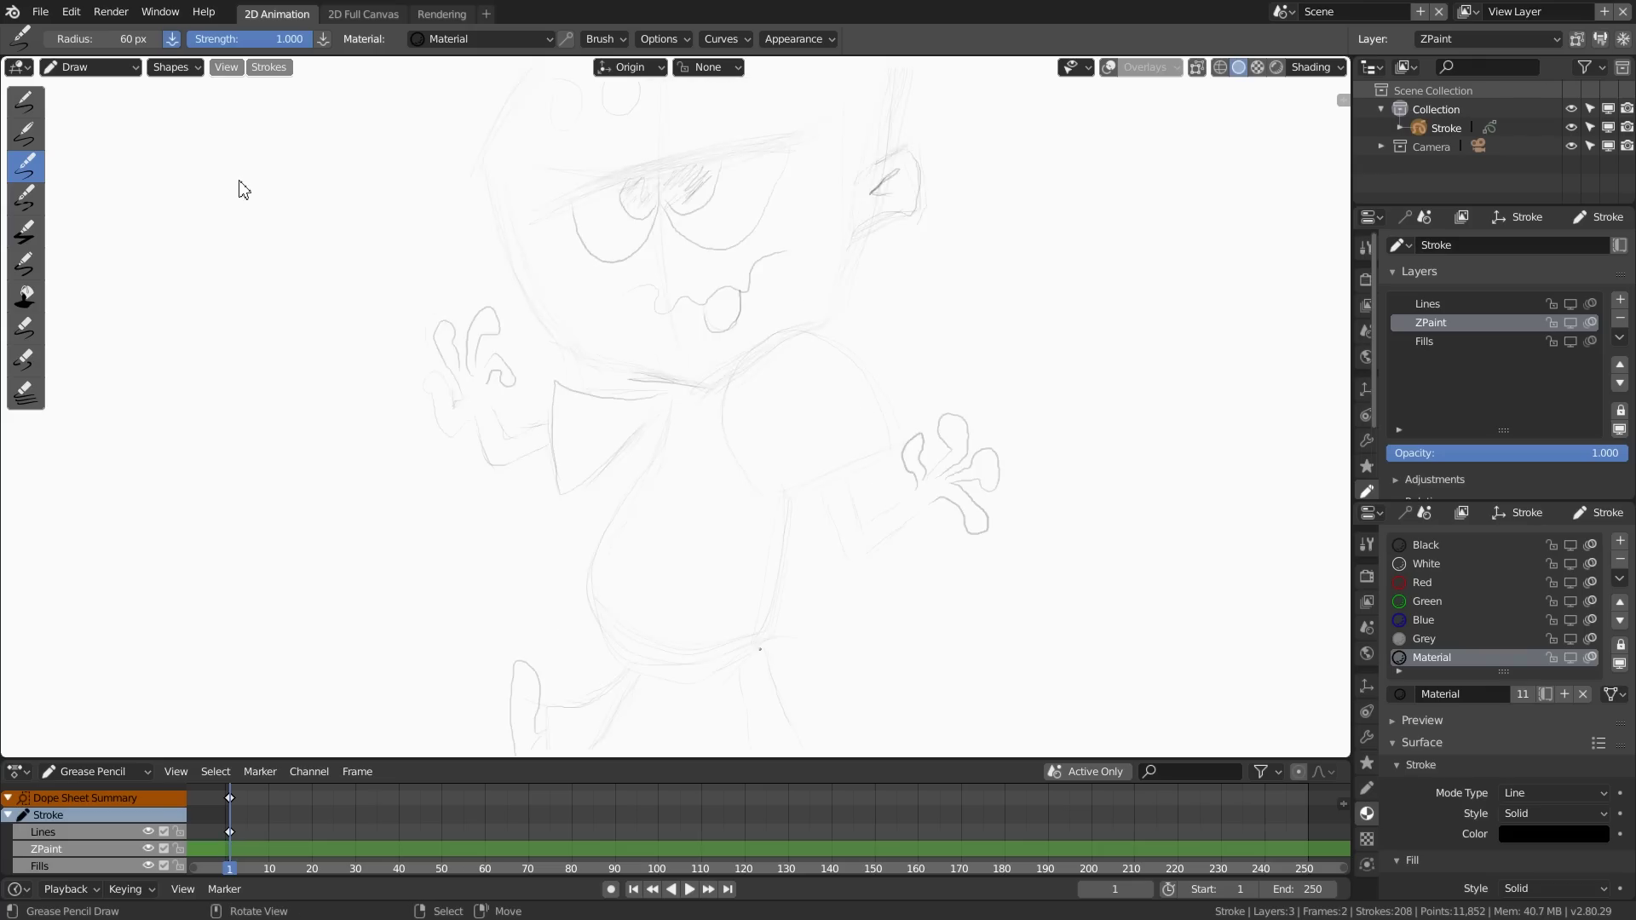
pyautogui.keyDown('shift'); pyautogui.moveTo(824, 233); pyautogui.dragTo(824, 609, button='middle'); pyautogui.keyUp('shift')
pyautogui.scroll(2, 938, 223)
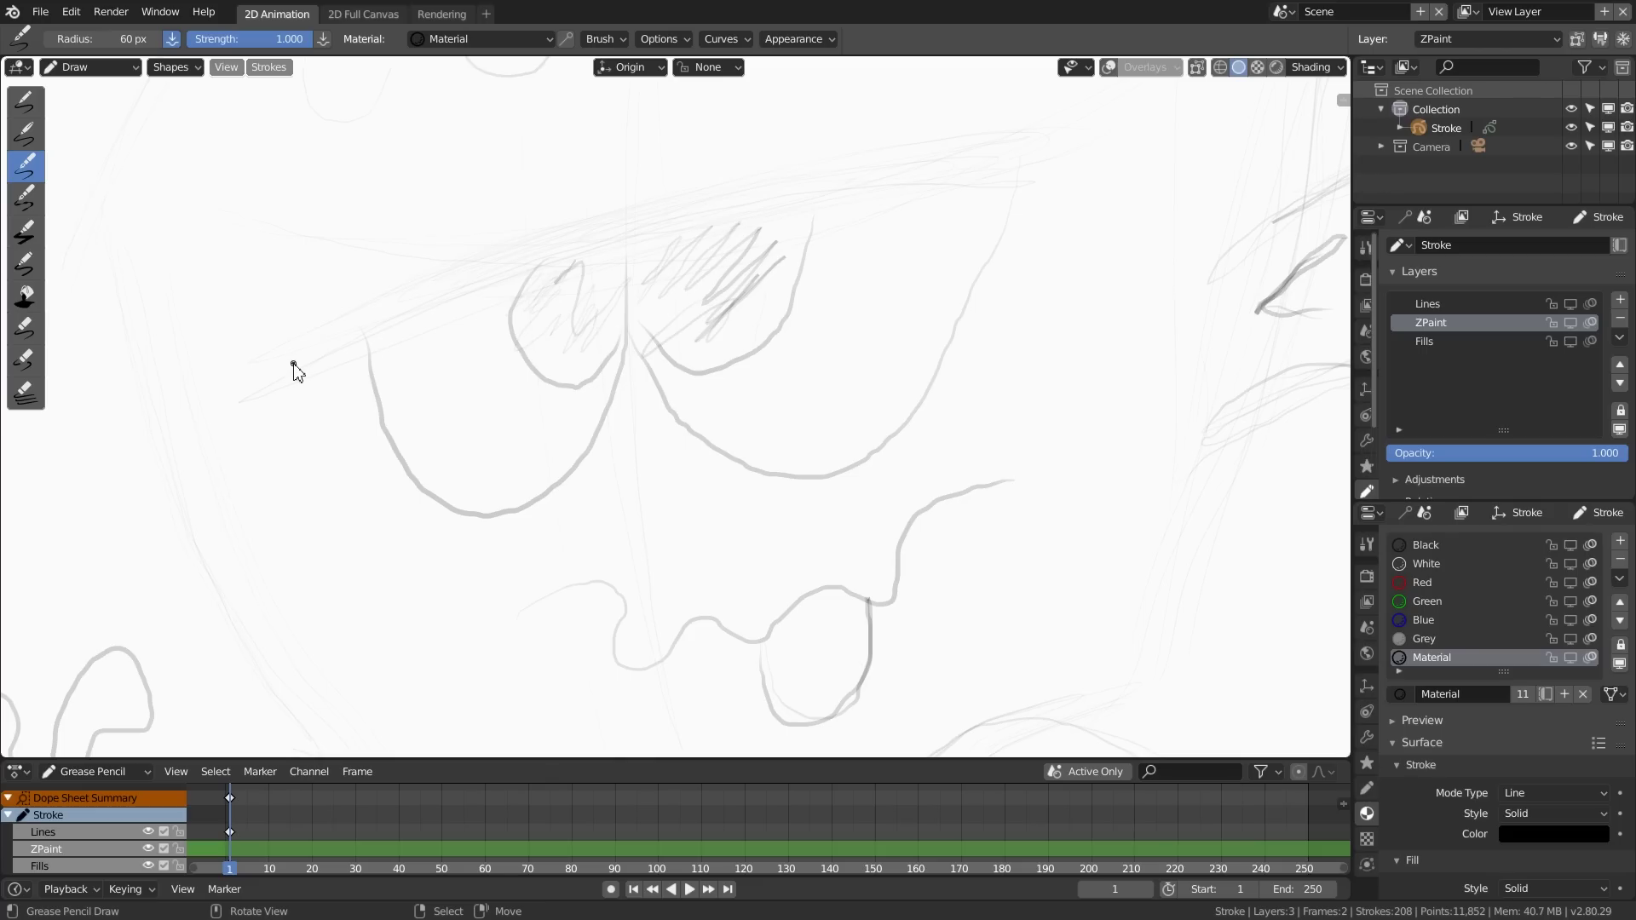
pyautogui.moveTo(292, 363)
pyautogui.mouseDown()
pyautogui.moveTo(434, 293)
pyautogui.moveTo(835, 168)
pyautogui.moveTo(1087, 159)
pyautogui.mouseUp()
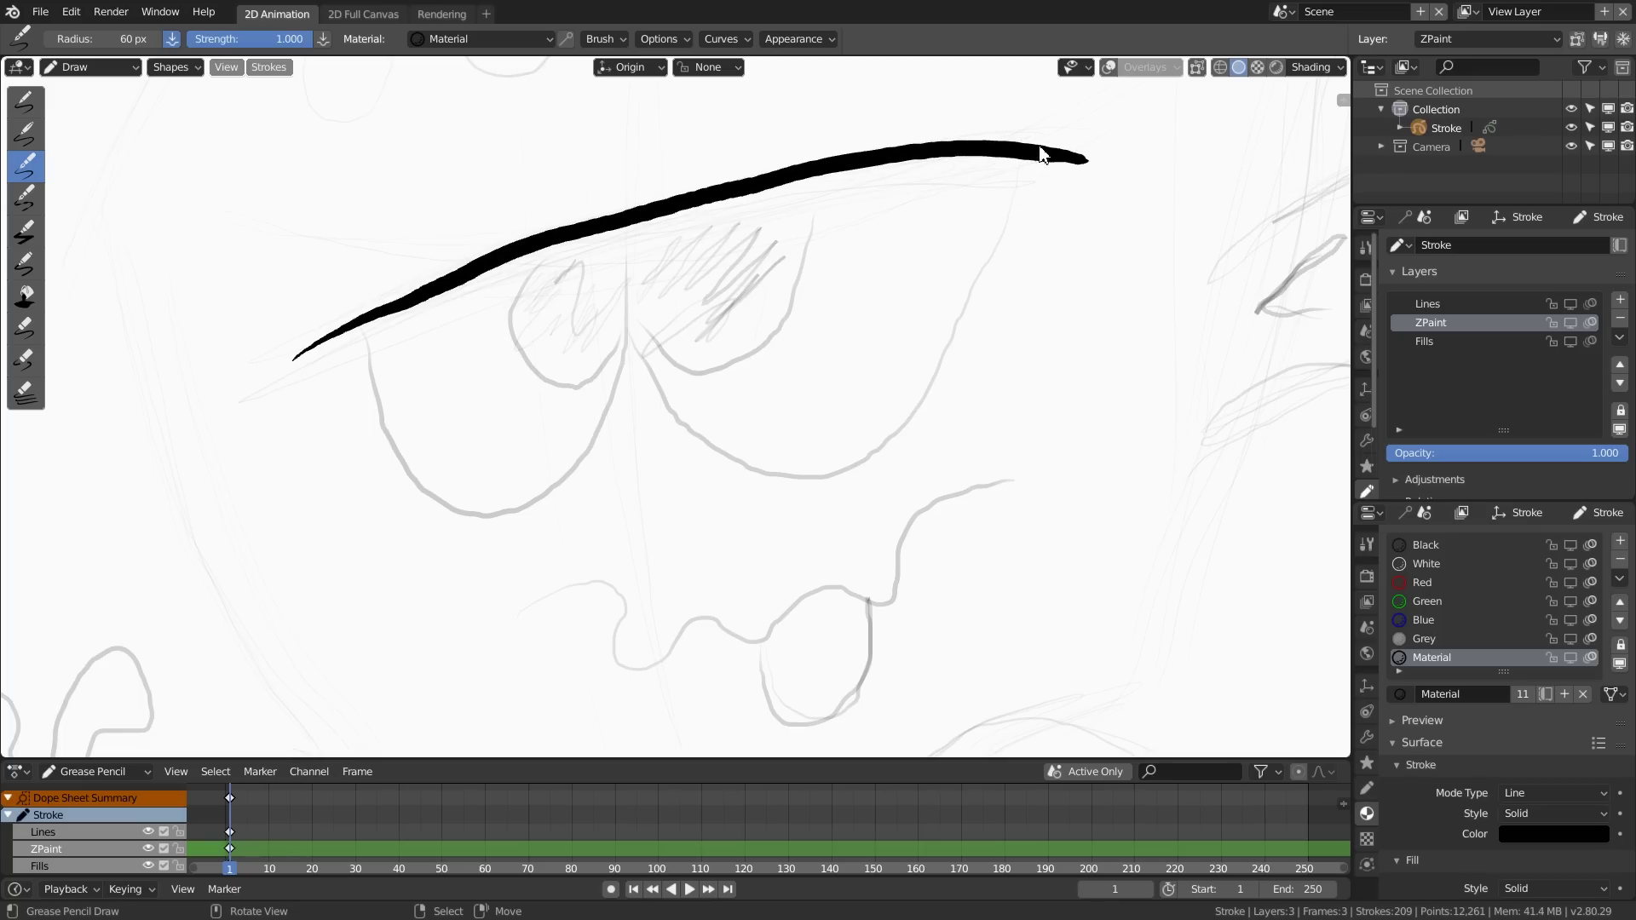
# Step: Ink the curved black outlines of both large eyes below the brow line
pyautogui.moveTo(1028, 166)
pyautogui.mouseDown()
pyautogui.moveTo(974, 334)
pyautogui.moveTo(888, 451)
pyautogui.moveTo(749, 466)
pyautogui.moveTo(630, 349)
pyautogui.moveTo(631, 226)
pyautogui.mouseUp()
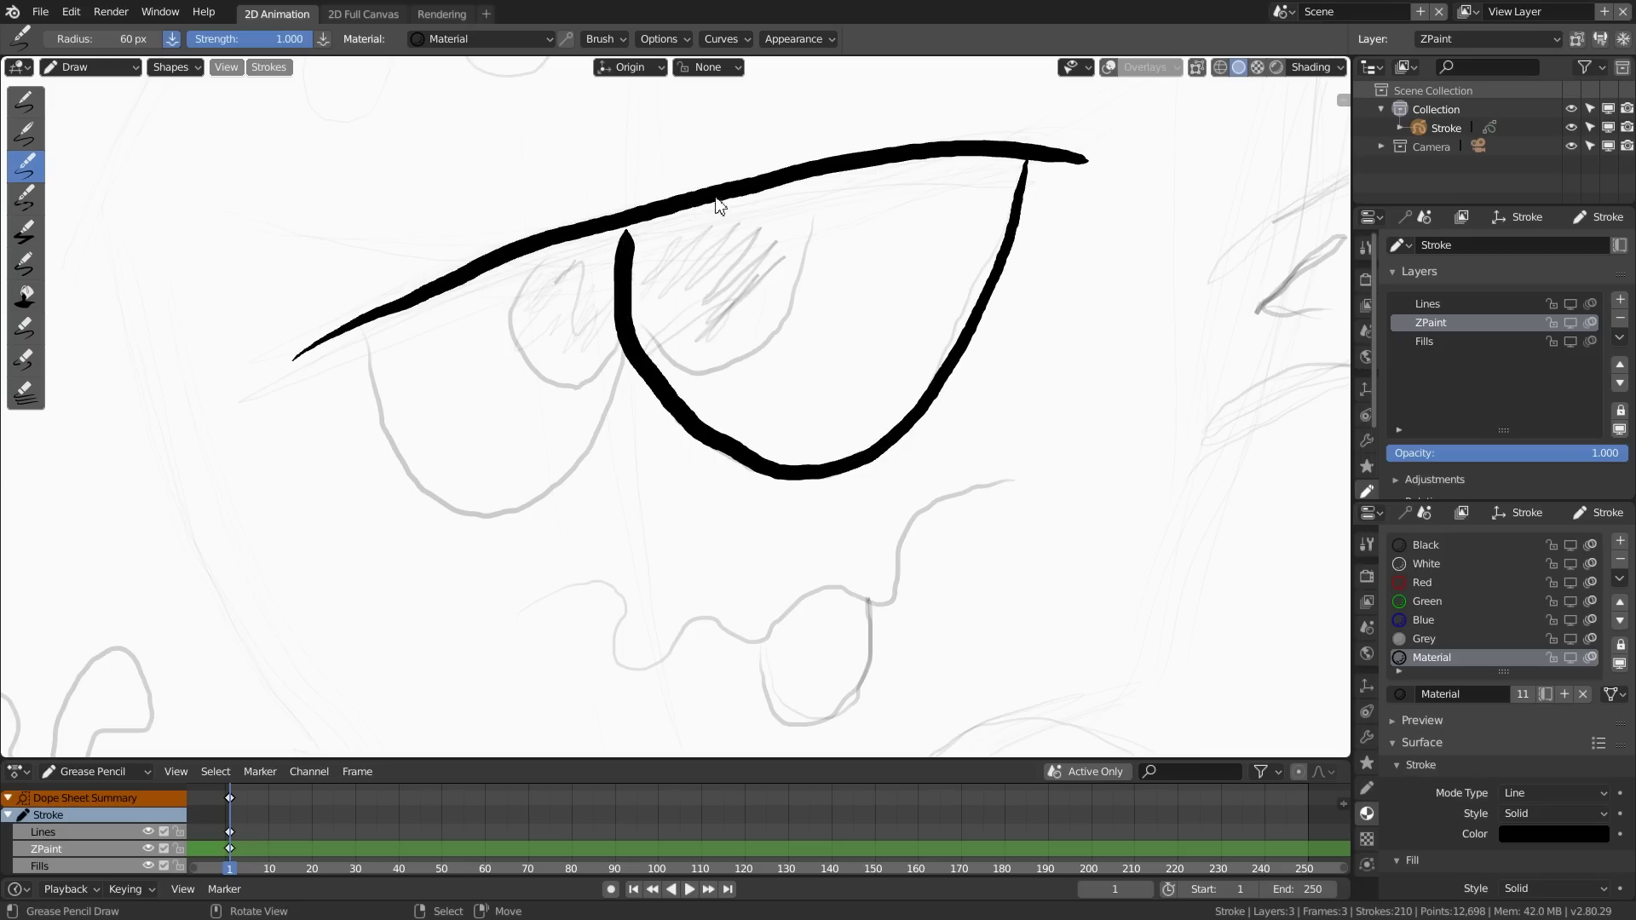
pyautogui.hotkey('ctrl', 'z')
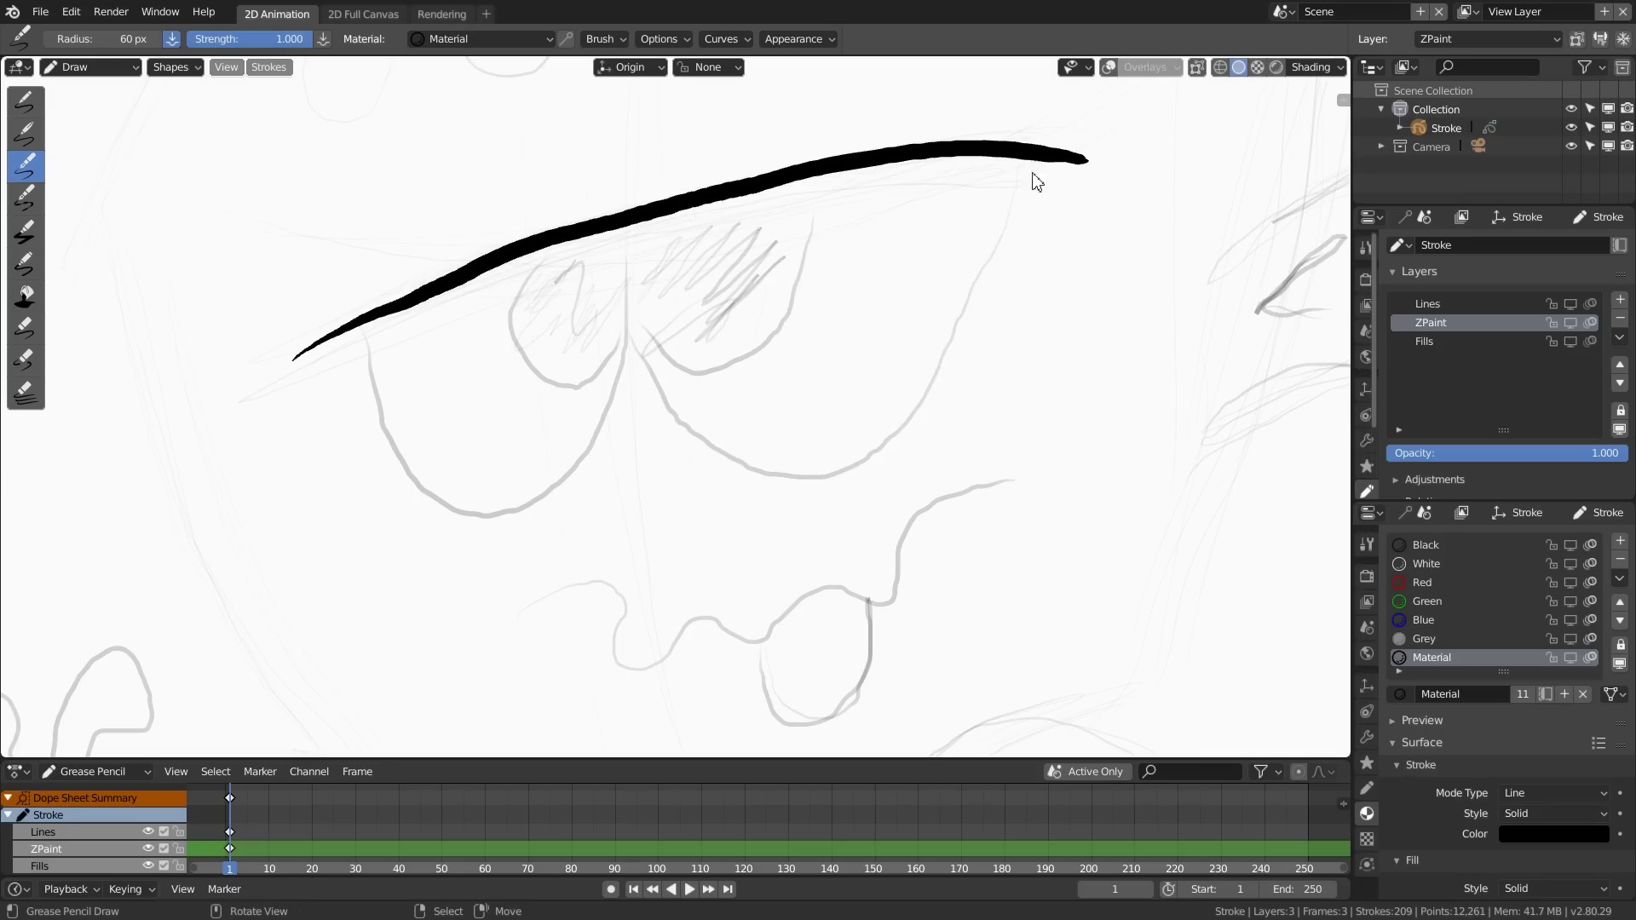
pyautogui.moveTo(1025, 167)
pyautogui.mouseDown()
pyautogui.moveTo(913, 409)
pyautogui.moveTo(792, 471)
pyautogui.moveTo(669, 417)
pyautogui.moveTo(621, 285)
pyautogui.moveTo(627, 229)
pyautogui.mouseUp()
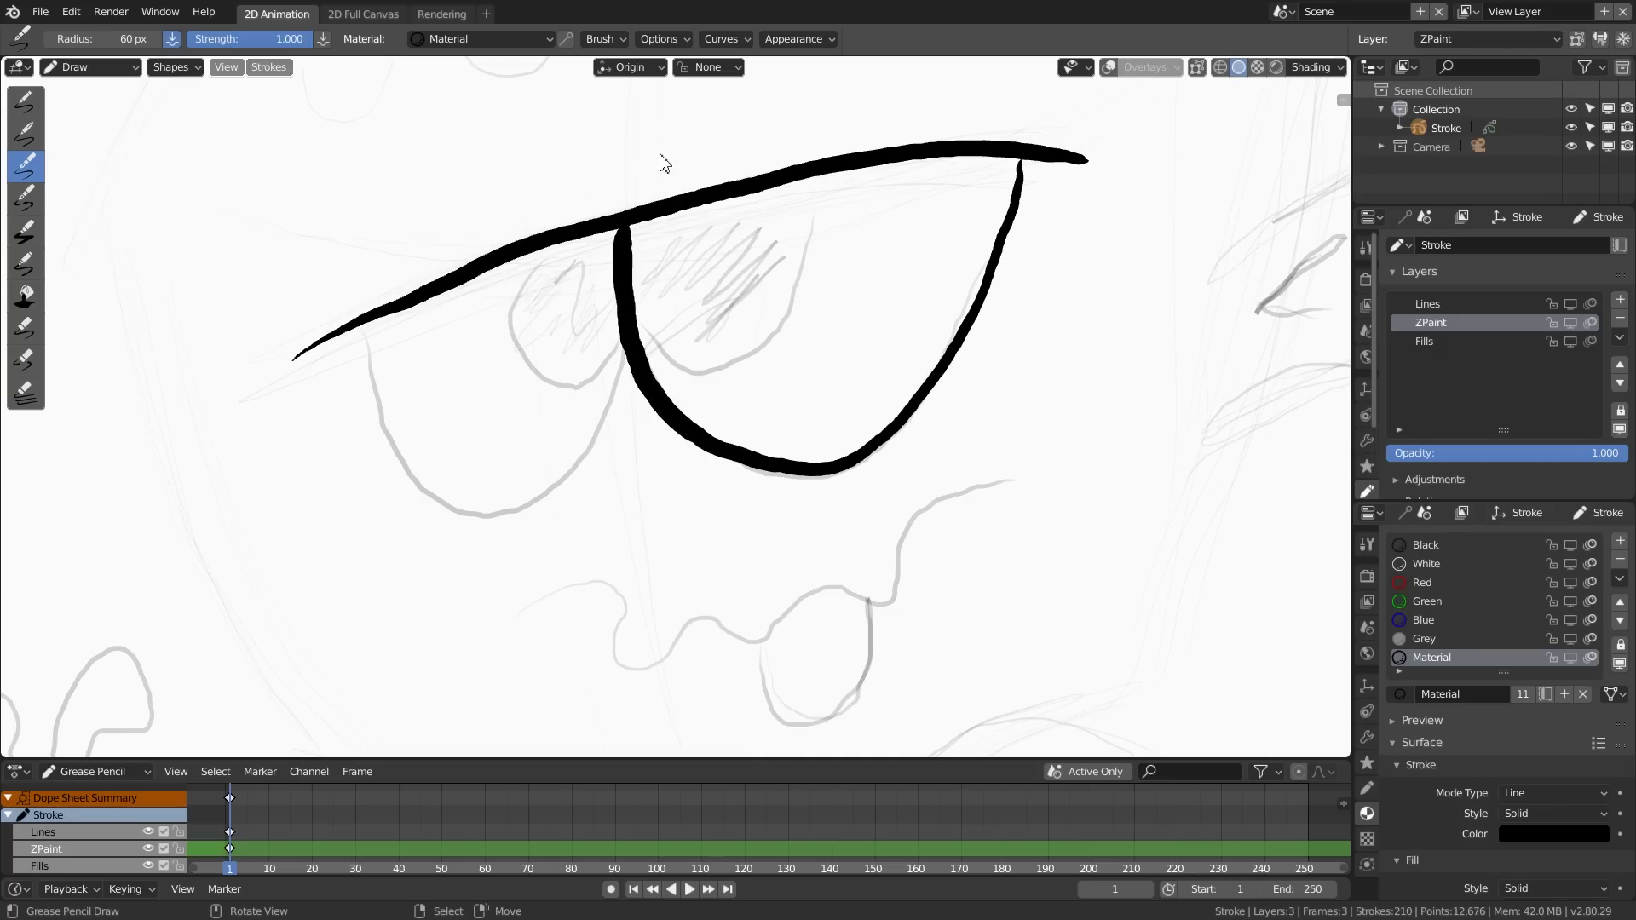
pyautogui.moveTo(628, 357)
pyautogui.mouseDown()
pyautogui.moveTo(546, 505)
pyautogui.moveTo(436, 506)
pyautogui.moveTo(372, 383)
pyautogui.moveTo(364, 315)
pyautogui.mouseUp()
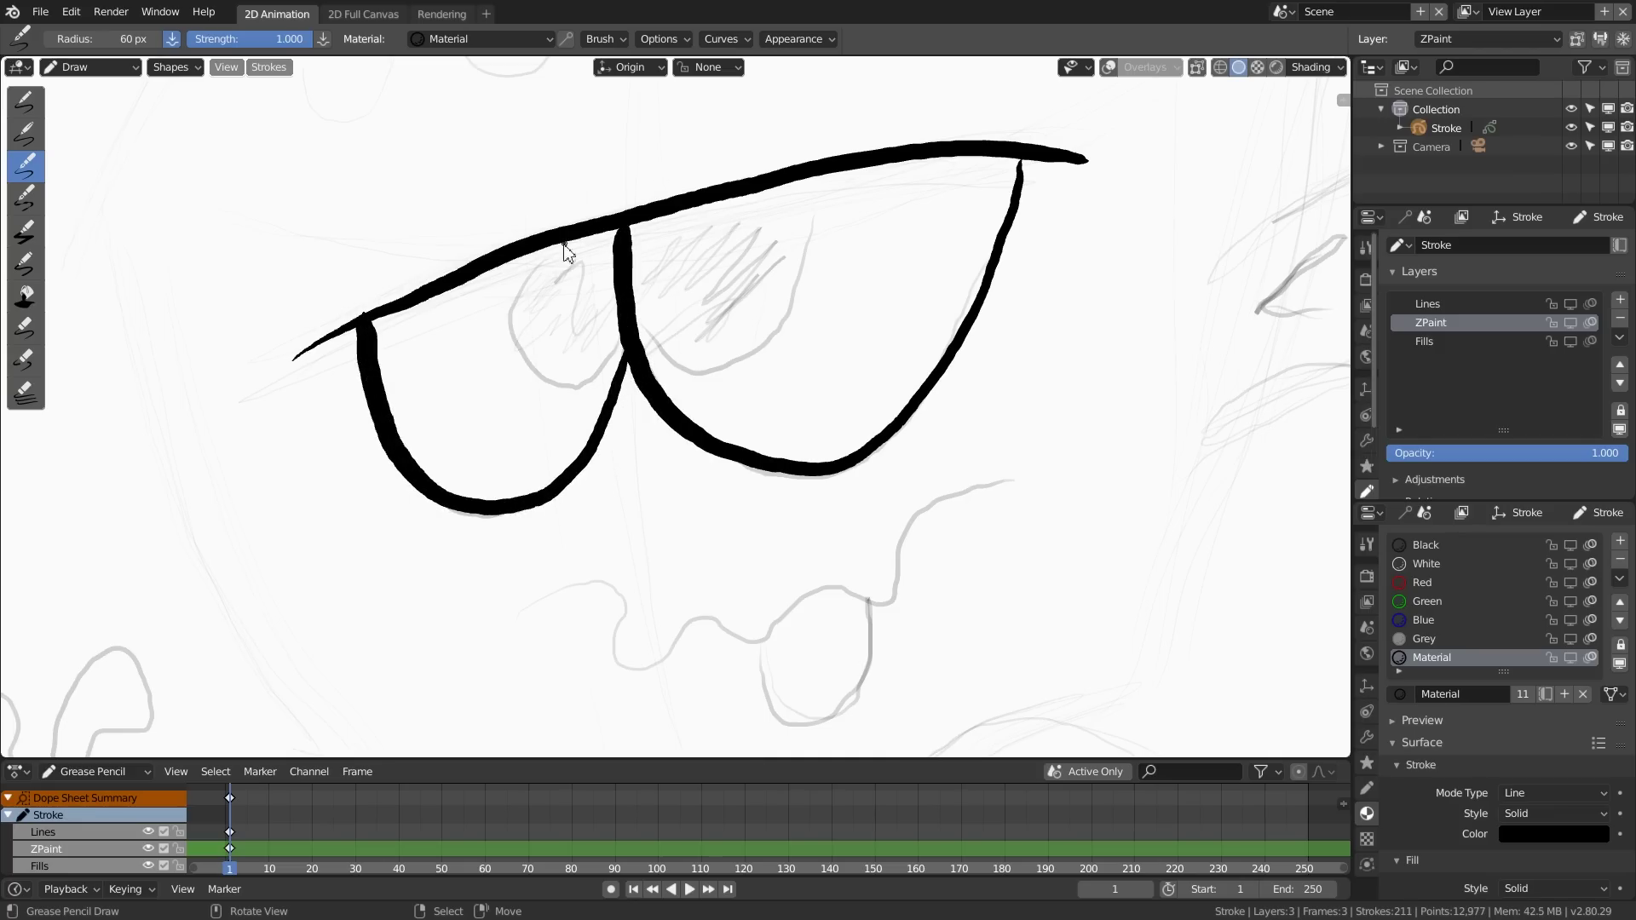
# Step: Ink the curved black iris outlines inside both eyes, following the sketch beneath
pyautogui.moveTo(555, 252)
pyautogui.mouseDown()
pyautogui.moveTo(513, 317)
pyautogui.moveTo(519, 375)
pyautogui.moveTo(588, 377)
pyautogui.moveTo(625, 338)
pyautogui.mouseUp()
pyautogui.hotkey('ctrl', 'z')
pyautogui.moveTo(565, 245)
pyautogui.mouseDown()
pyautogui.moveTo(523, 289)
pyautogui.moveTo(525, 362)
pyautogui.moveTo(596, 368)
pyautogui.mouseUp()
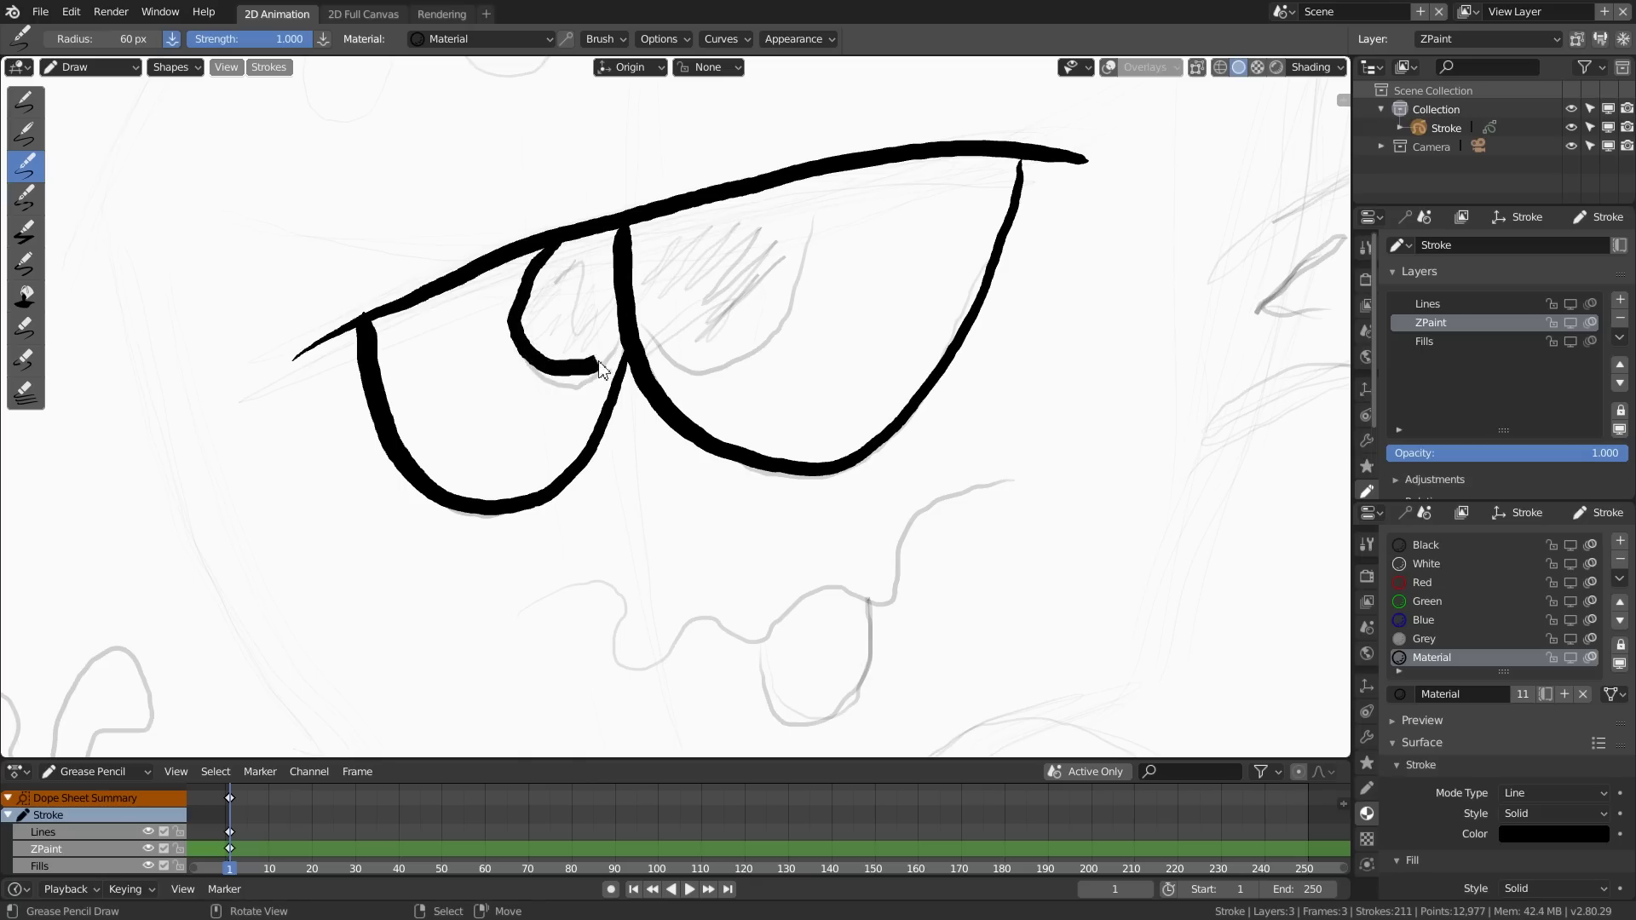
pyautogui.hotkey('ctrl', 'z')
pyautogui.moveTo(565, 245)
pyautogui.mouseDown()
pyautogui.moveTo(514, 326)
pyautogui.moveTo(565, 384)
pyautogui.moveTo(647, 278)
pyautogui.mouseUp()
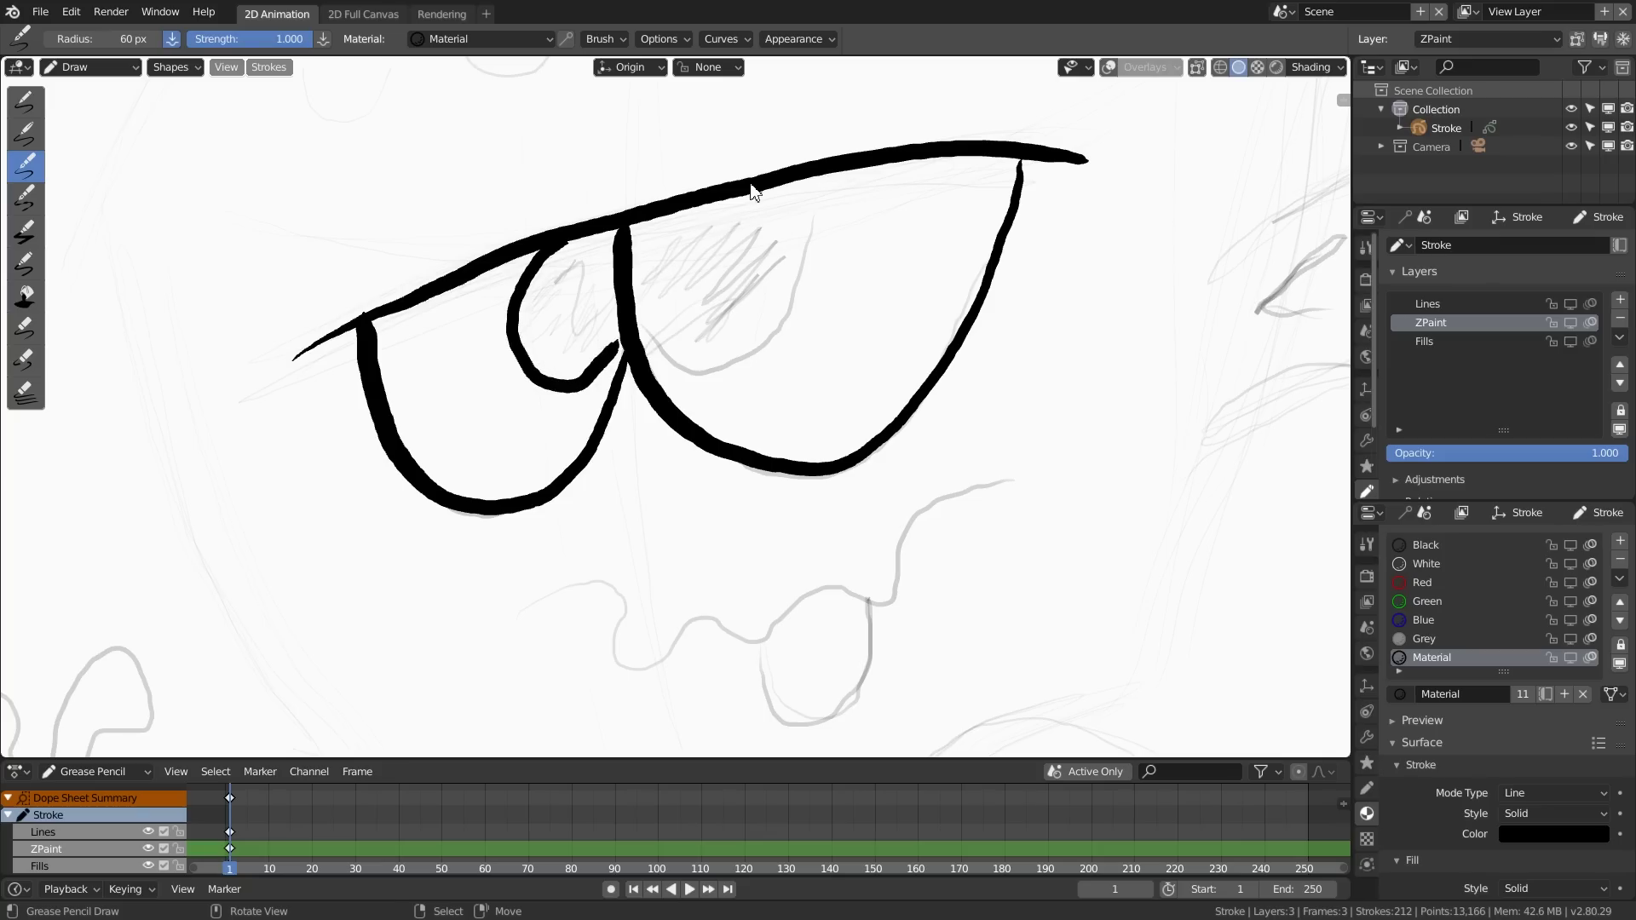
pyautogui.hotkey('ctrl', 'z')
pyautogui.moveTo(556, 244)
pyautogui.mouseDown()
pyautogui.moveTo(518, 299)
pyautogui.moveTo(554, 374)
pyautogui.moveTo(626, 334)
pyautogui.moveTo(547, 376)
pyautogui.moveTo(560, 244)
pyautogui.mouseUp()
pyautogui.hotkey('ctrl', 'z')
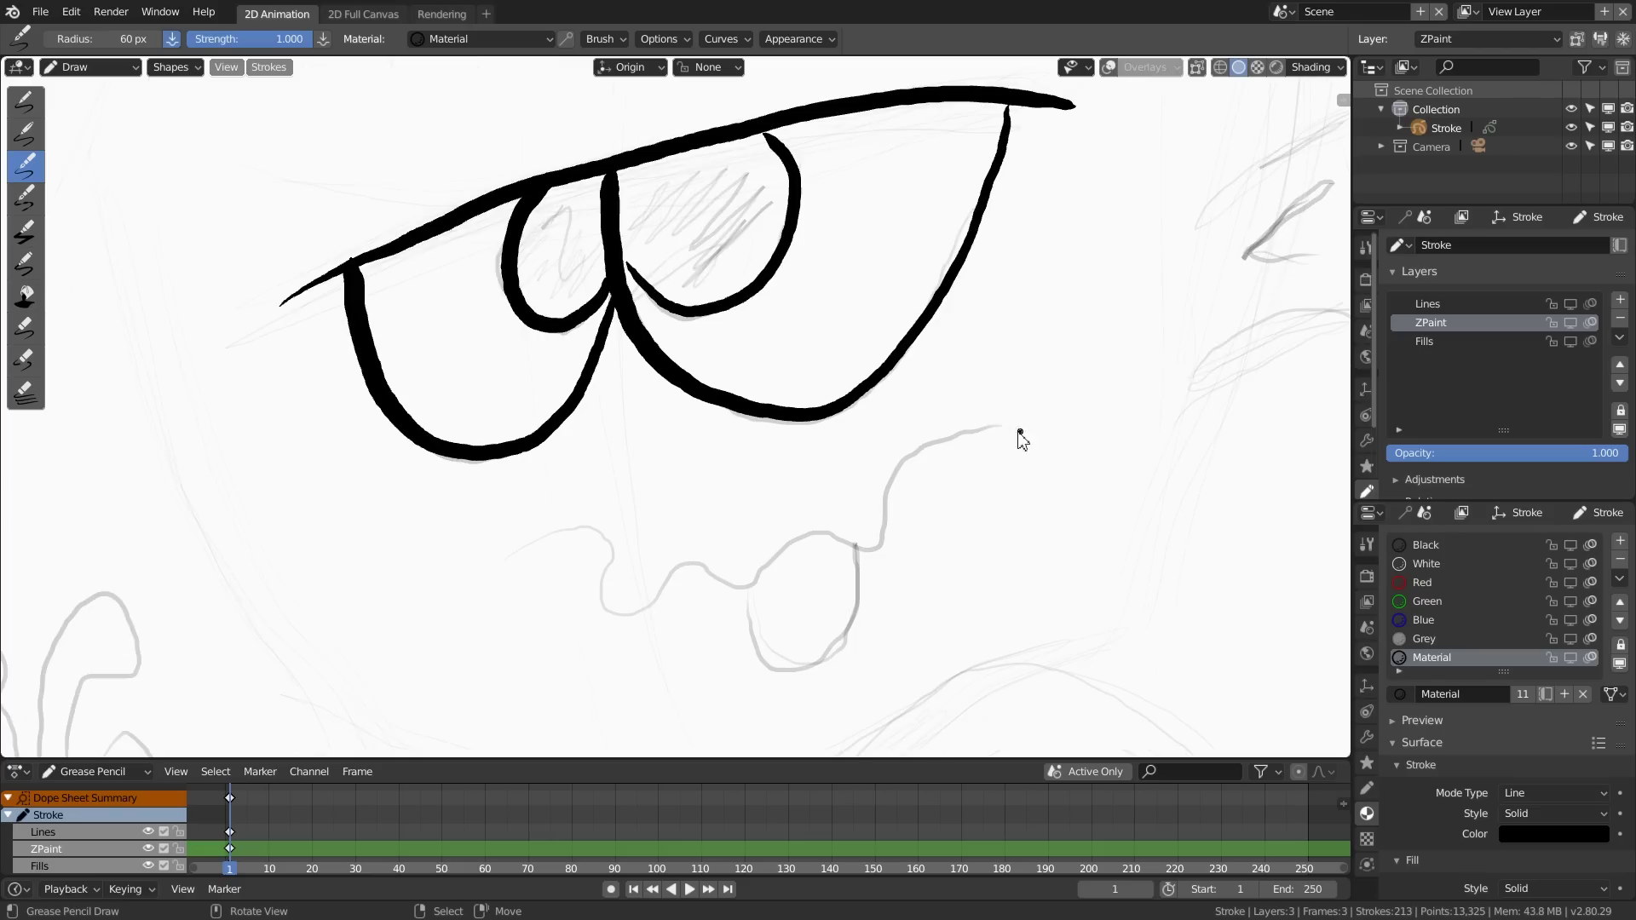
# Step: Ink the wavy black mouth line and the rounded tongue hanging from it
pyautogui.moveTo(998, 424)
pyautogui.mouseDown()
pyautogui.moveTo(926, 436)
pyautogui.moveTo(886, 538)
pyautogui.moveTo(795, 538)
pyautogui.moveTo(603, 608)
pyautogui.moveTo(533, 535)
pyautogui.moveTo(508, 548)
pyautogui.mouseUp()
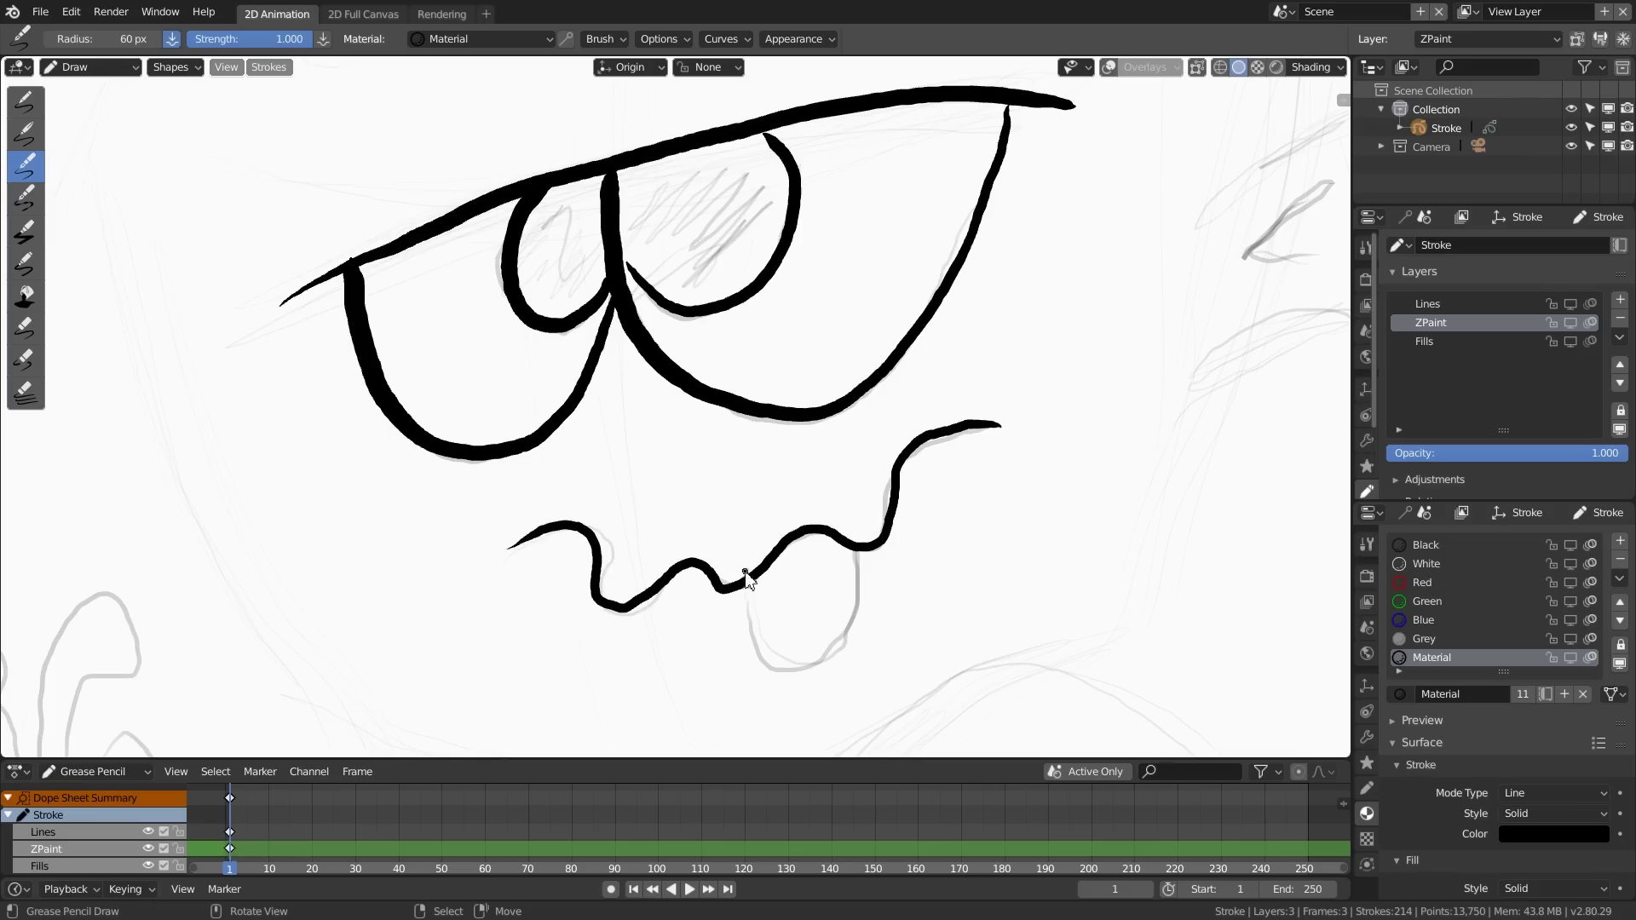
pyautogui.moveTo(746, 594)
pyautogui.mouseDown()
pyautogui.moveTo(765, 662)
pyautogui.moveTo(842, 641)
pyautogui.moveTo(858, 535)
pyautogui.mouseUp()
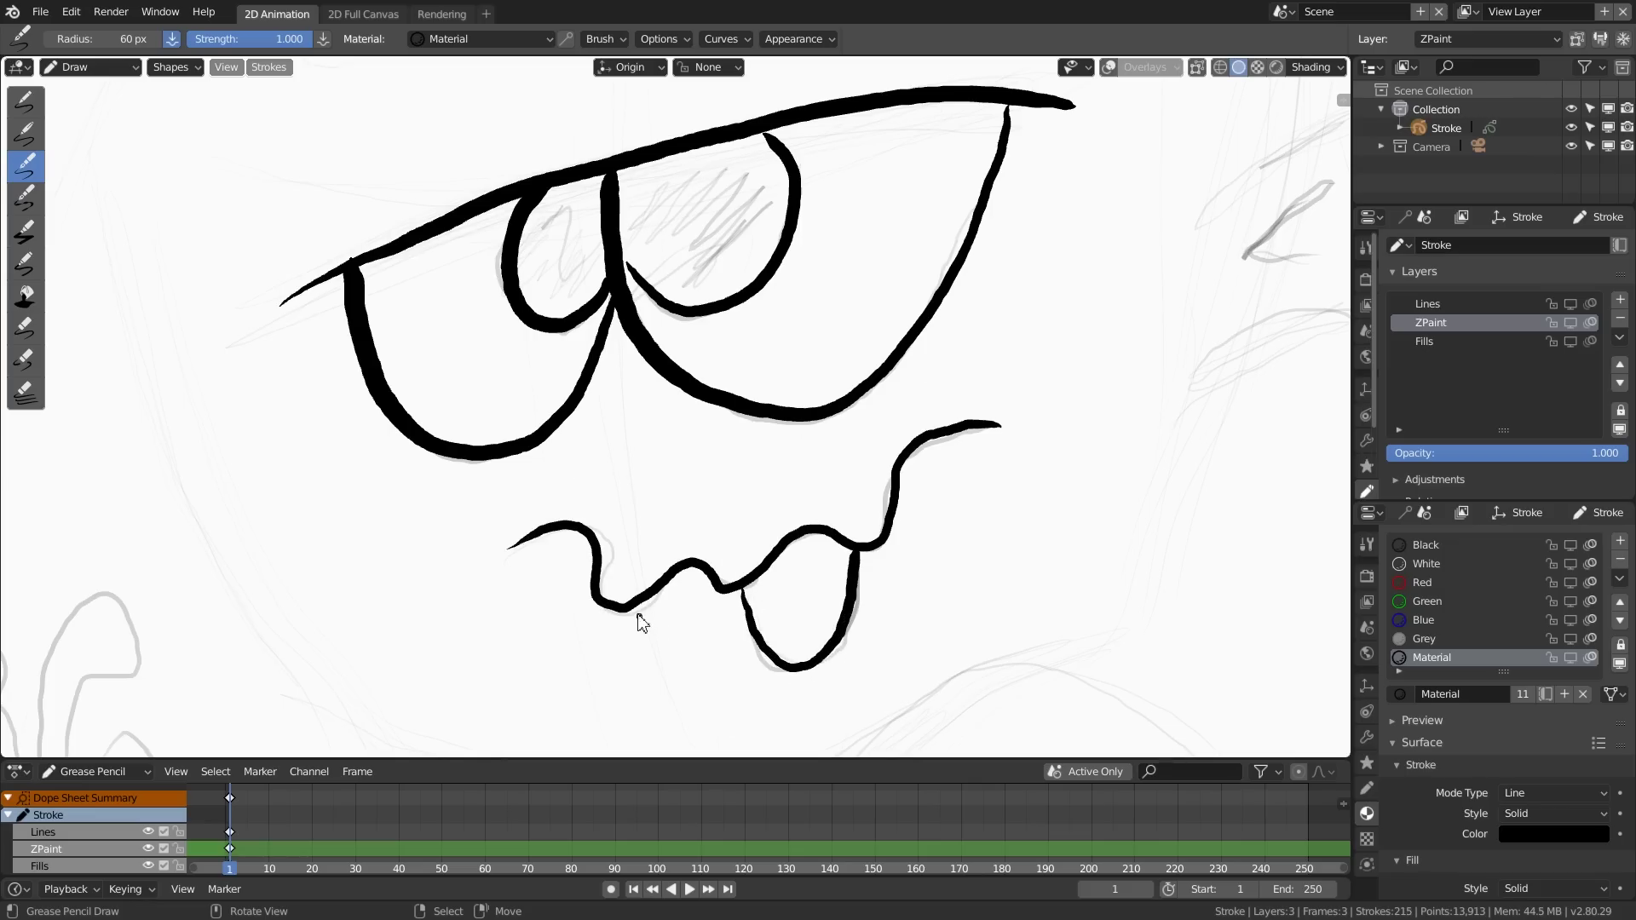
pyautogui.moveTo(892, 492)
pyautogui.keyDown('shift'); pyautogui.mouseDown(button='middle')
pyautogui.moveTo(750, 397)
pyautogui.moveTo(792, 464)
pyautogui.moveTo(928, 516)
pyautogui.mouseUp(button='middle'); pyautogui.keyUp('shift')
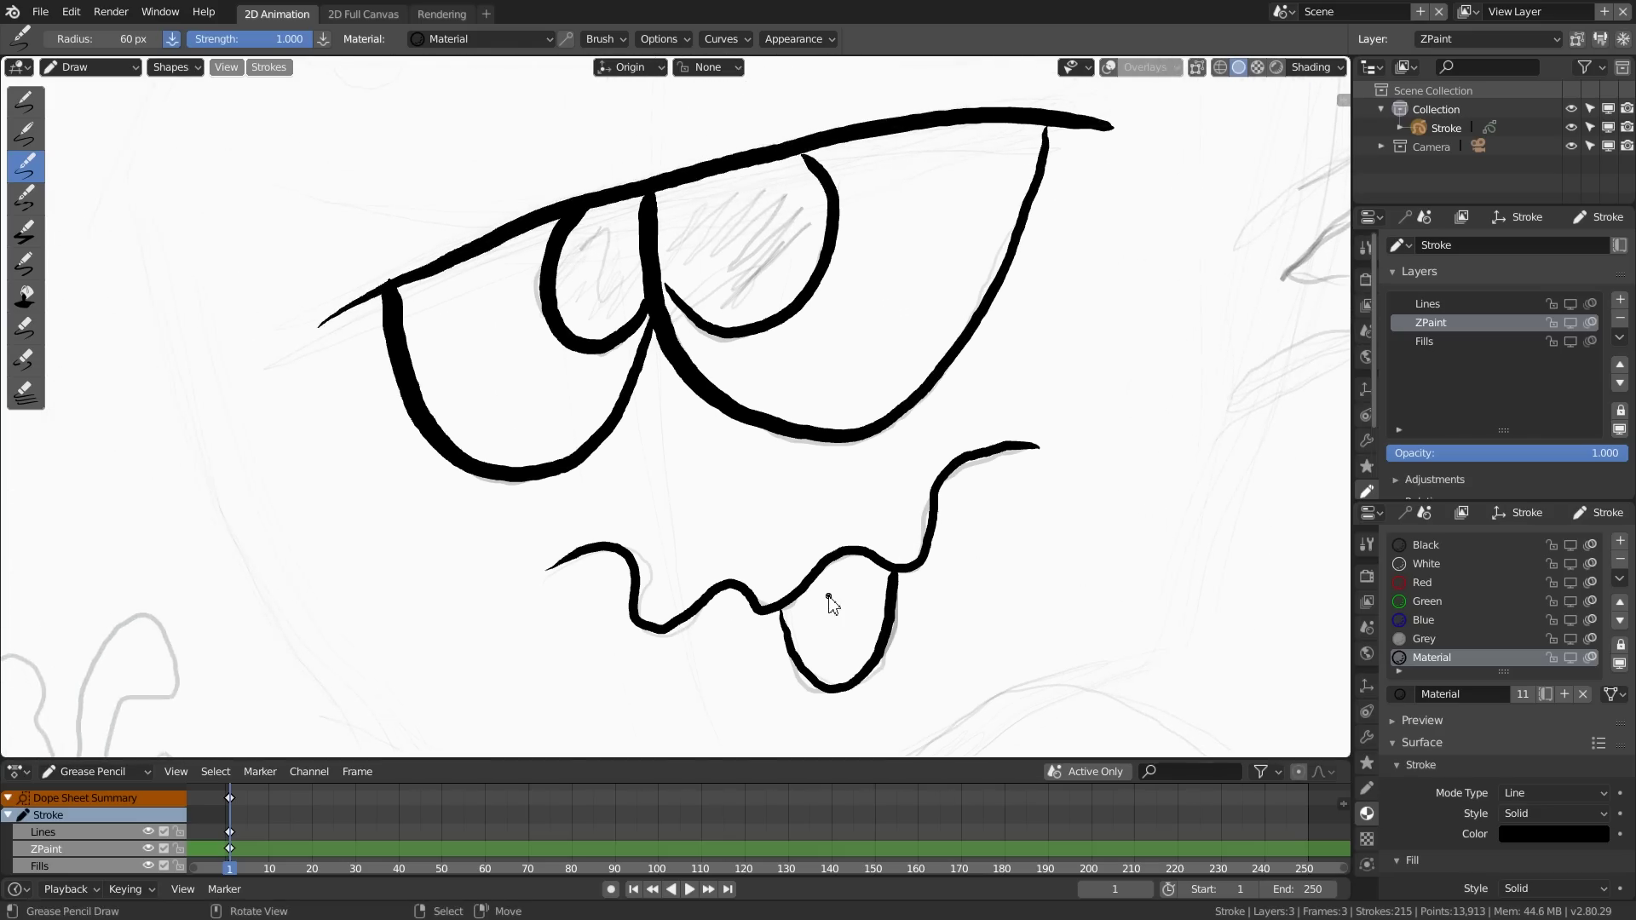
pyautogui.scroll(-5, 828, 598)
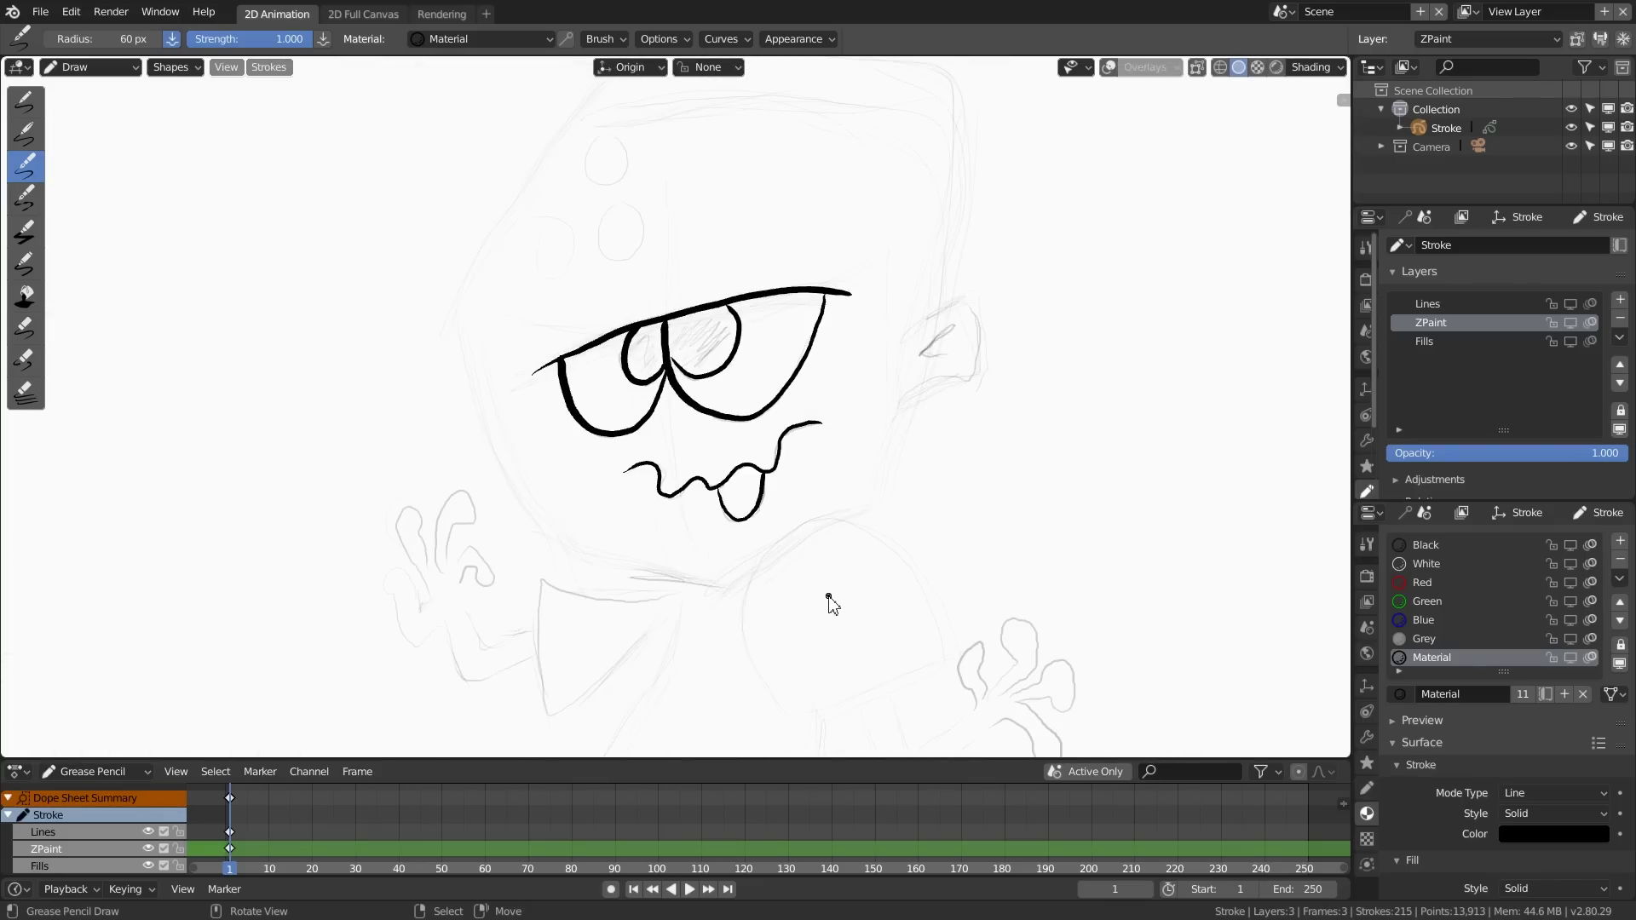
# Step: Add a new material with a solid line stroke and give it a teal green stroke color
pyautogui.keyDown('shift'); pyautogui.moveTo(690, 189); pyautogui.dragTo(647, 304, button='middle'); pyautogui.keyUp('shift')
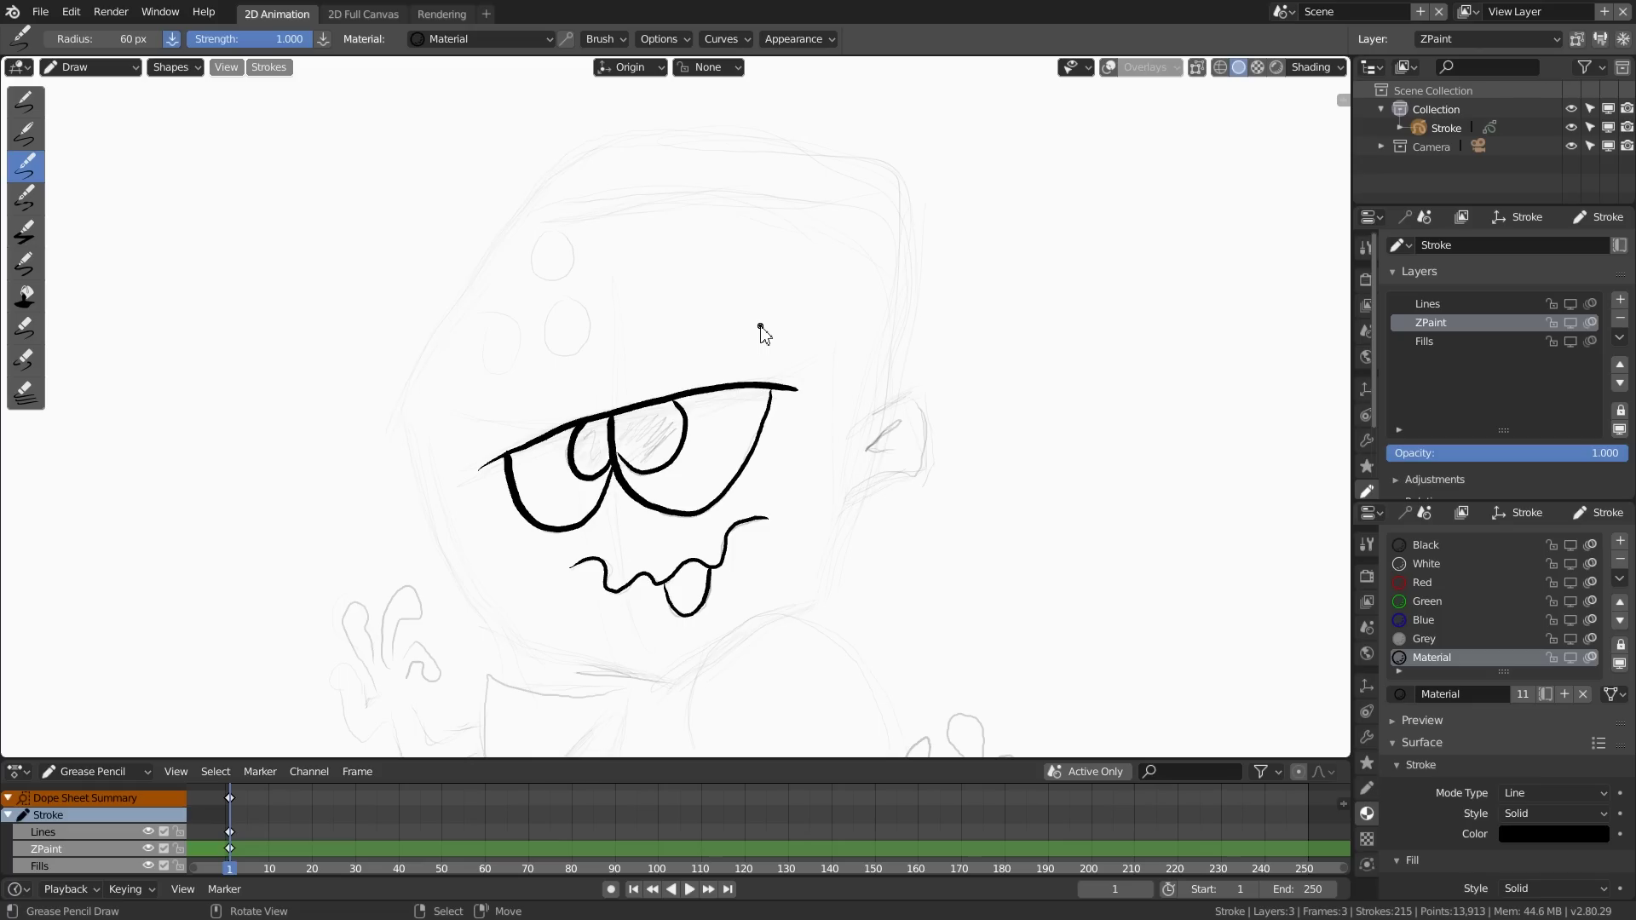
pyautogui.click(1620, 541)
pyautogui.click(1506, 692)
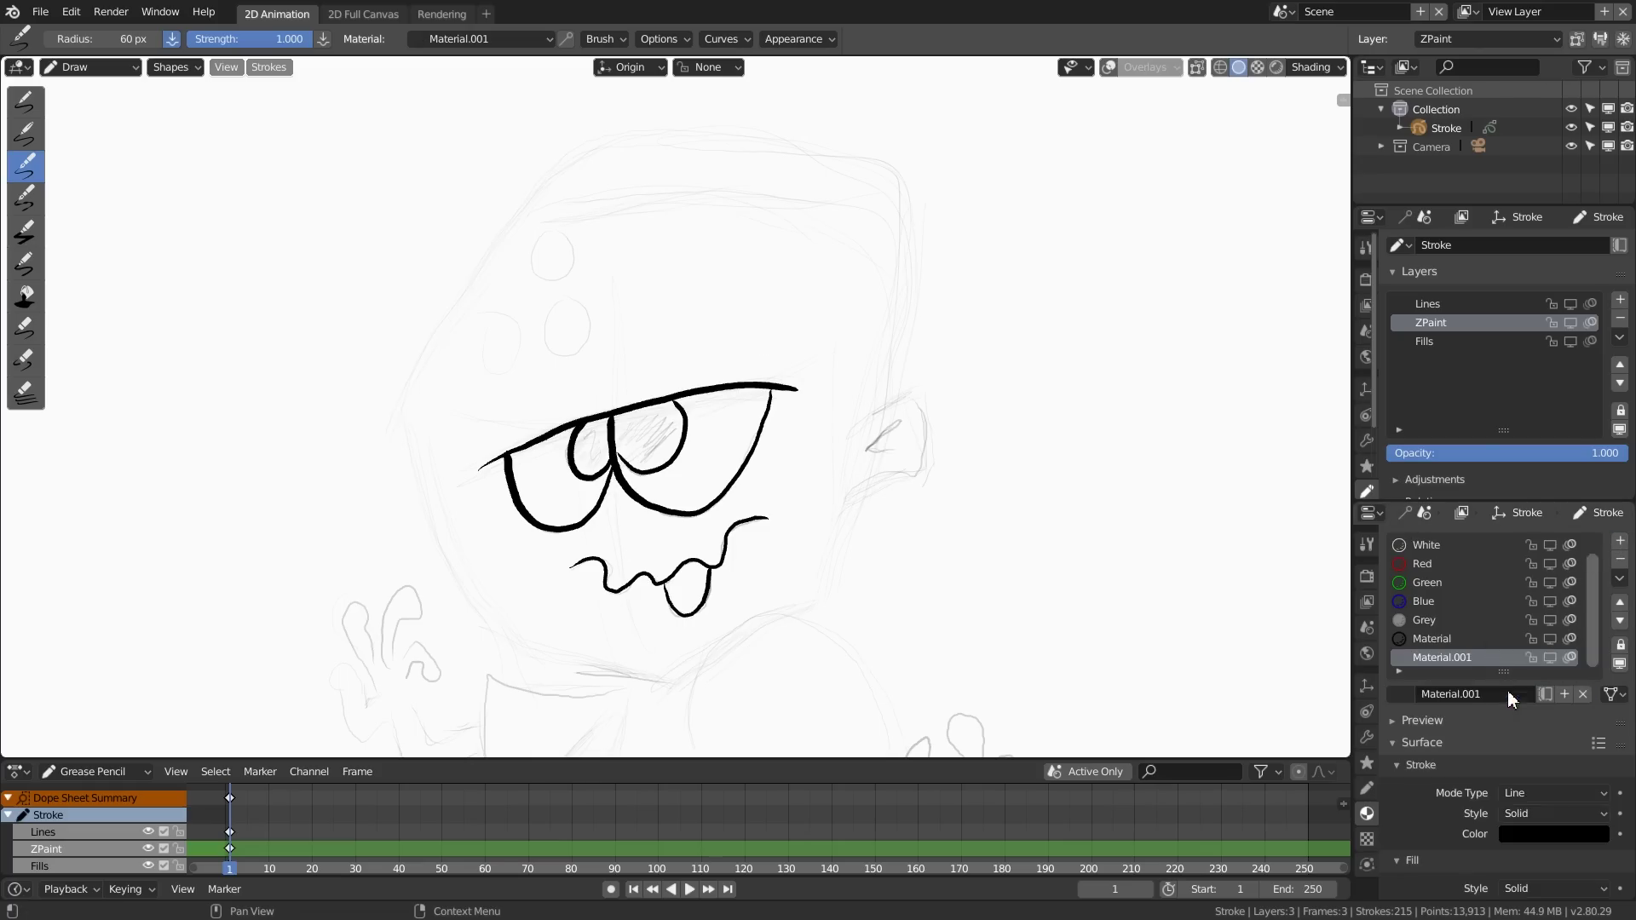
pyautogui.moveTo(1484, 753); pyautogui.dragTo(1513, 677, button='middle')
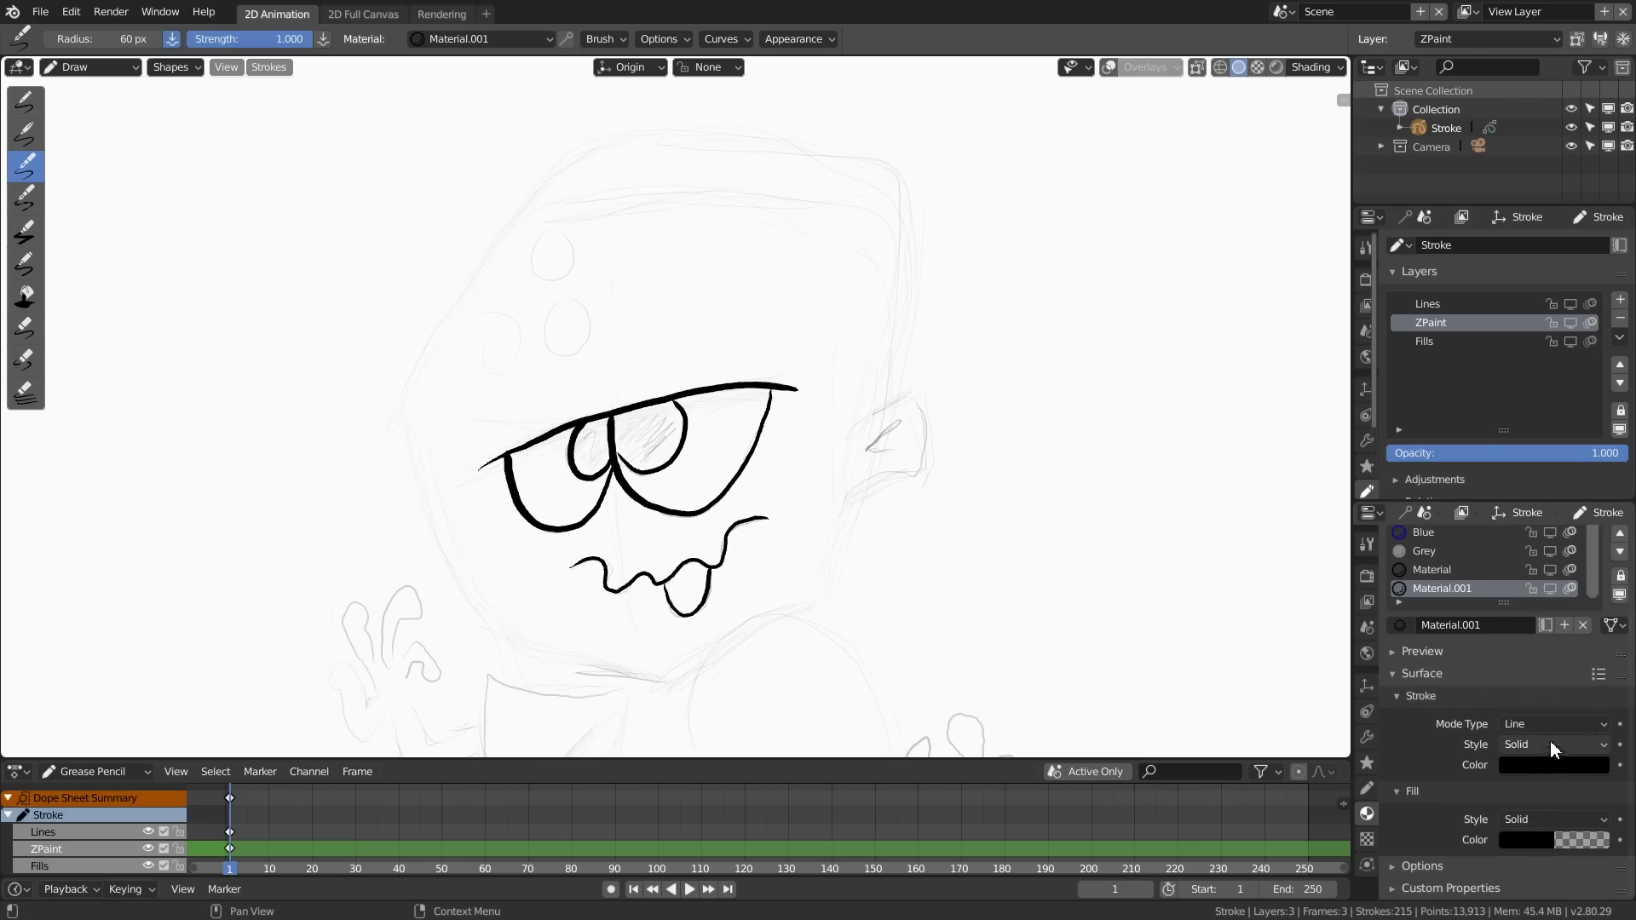
pyautogui.click(1538, 765)
pyautogui.moveTo(1601, 613); pyautogui.dragTo(1594, 523)
pyautogui.moveTo(1486, 526); pyautogui.dragTo(1482, 531)
pyautogui.moveTo(1601, 530)
pyautogui.mouseDown()
pyautogui.moveTo(1598, 554)
pyautogui.moveTo(1607, 533)
pyautogui.mouseUp()
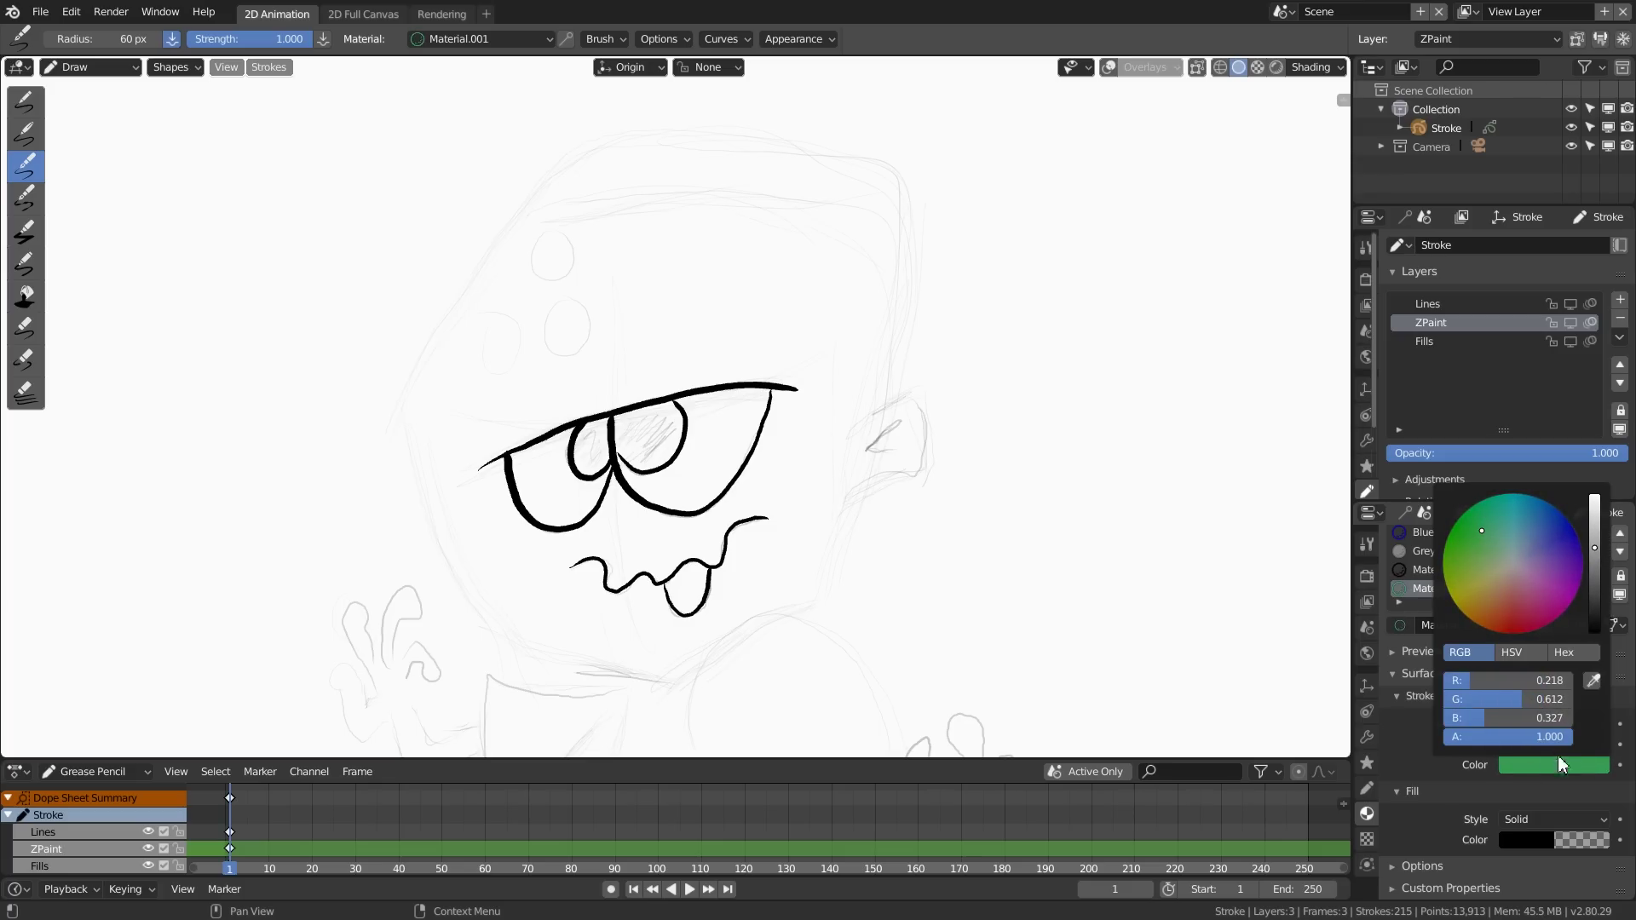
pyautogui.moveTo(1486, 530); pyautogui.dragTo(1505, 528)
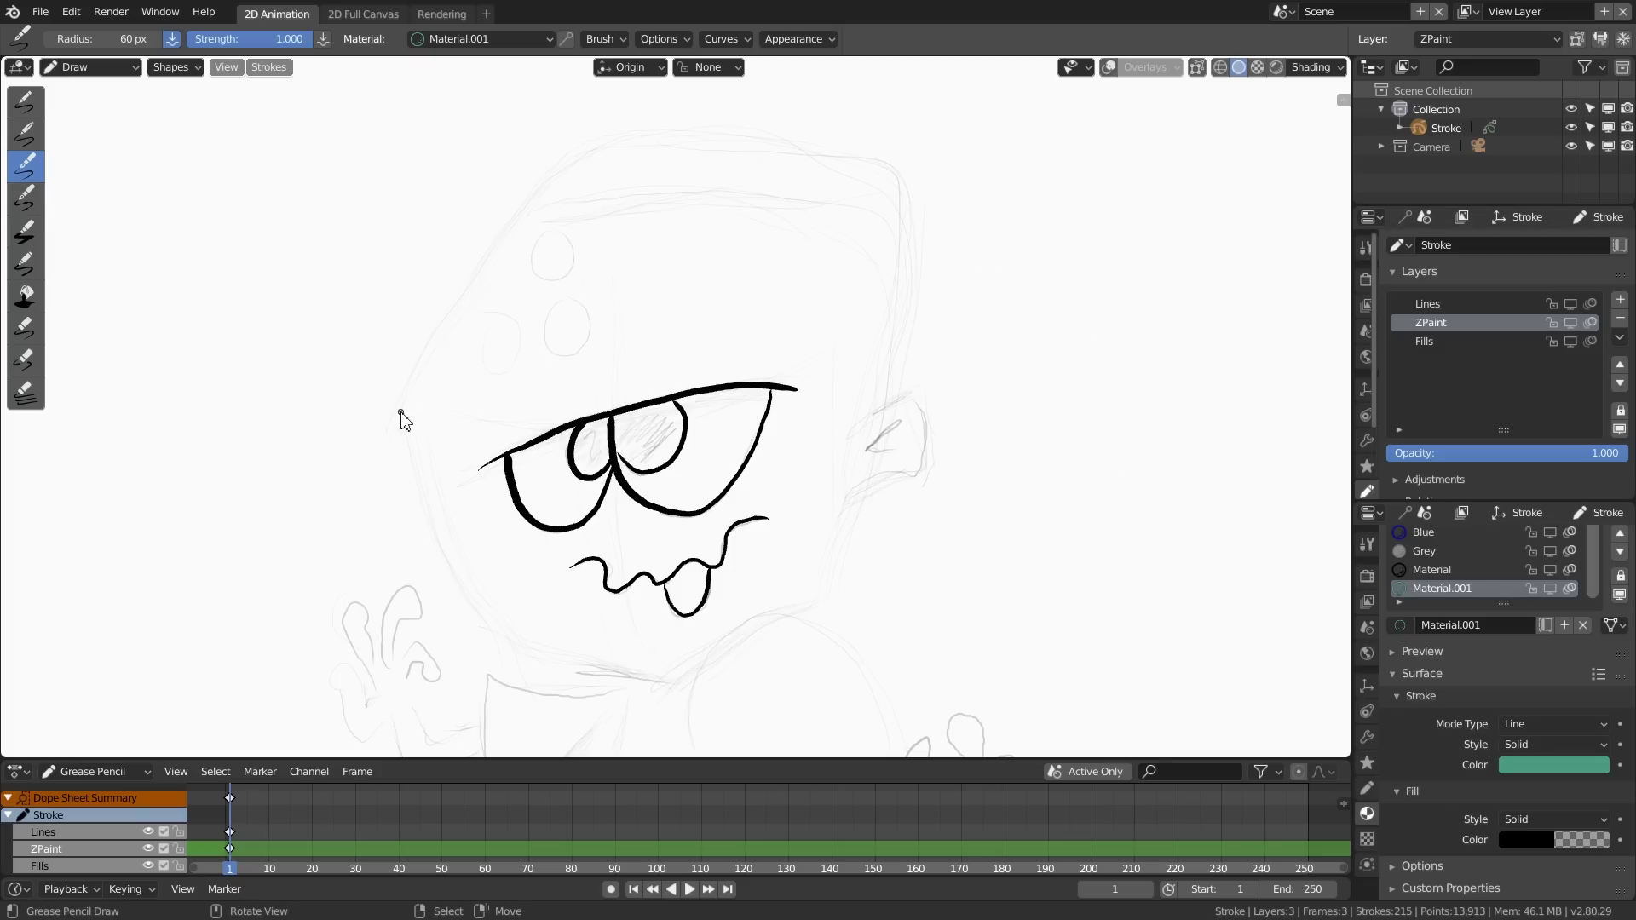
# Step: Try a teal outline around the head plus a test stroke beside it, and undo both
pyautogui.moveTo(406, 417)
pyautogui.mouseDown()
pyautogui.moveTo(524, 221)
pyautogui.moveTo(592, 149)
pyautogui.moveTo(777, 138)
pyautogui.moveTo(868, 159)
pyautogui.moveTo(899, 189)
pyautogui.moveTo(917, 271)
pyautogui.moveTo(893, 405)
pyautogui.moveTo(824, 606)
pyautogui.moveTo(682, 671)
pyautogui.moveTo(504, 639)
pyautogui.moveTo(442, 533)
pyautogui.moveTo(408, 398)
pyautogui.mouseUp()
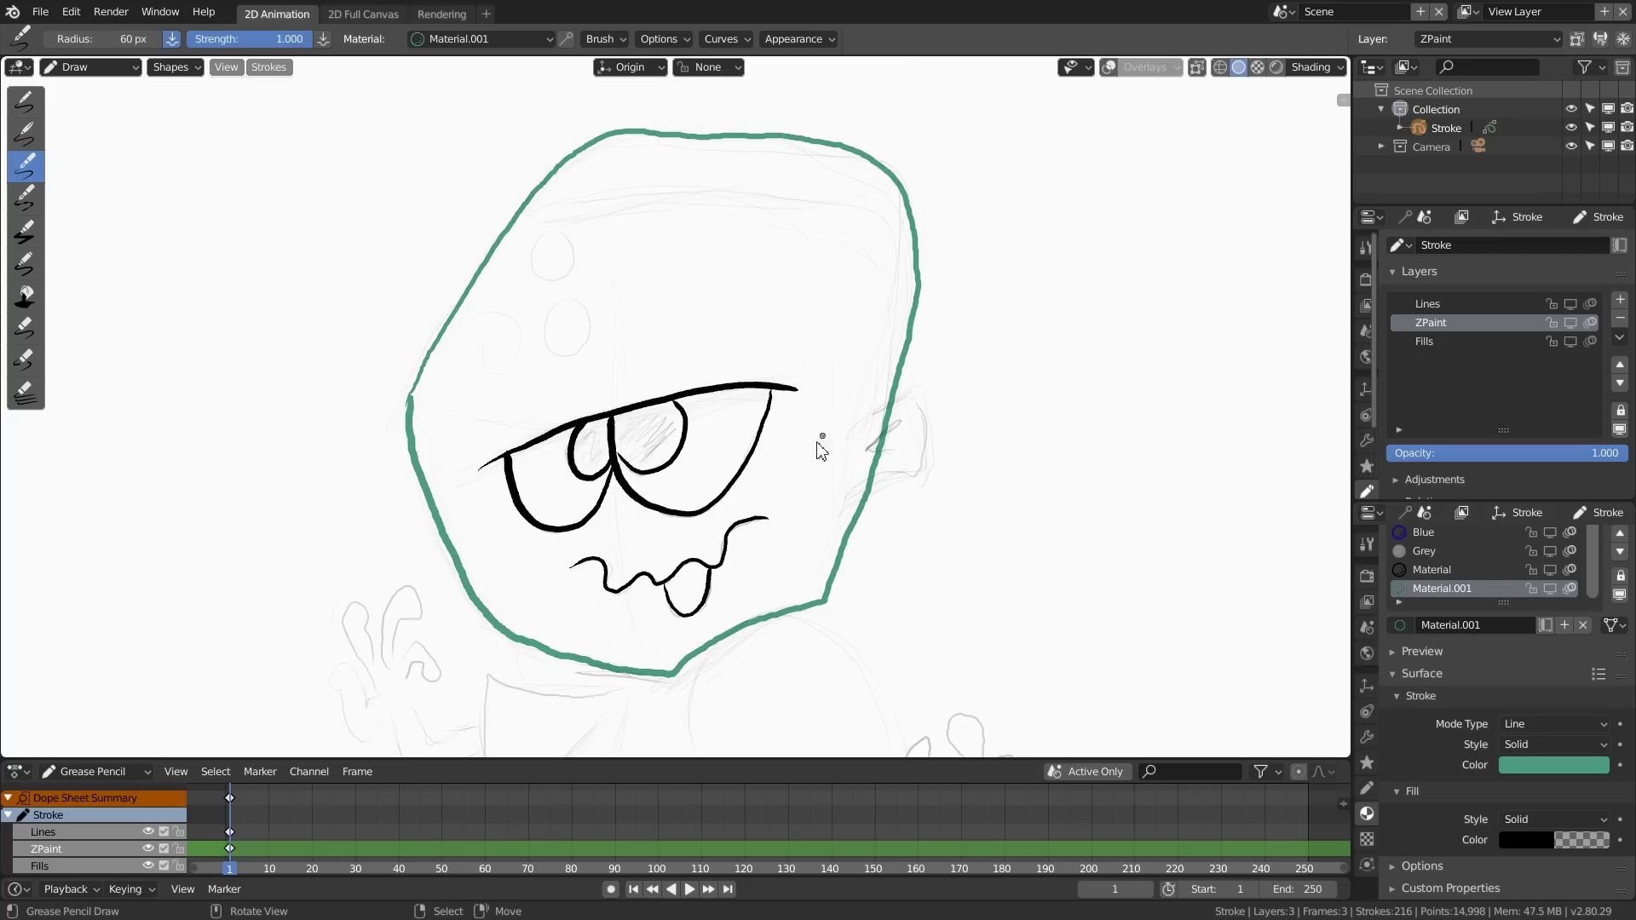
pyautogui.moveTo(1012, 298); pyautogui.dragTo(1170, 368)
pyautogui.hotkey('ctrl', 'z')
pyautogui.hotkey('ctrl', 'z')
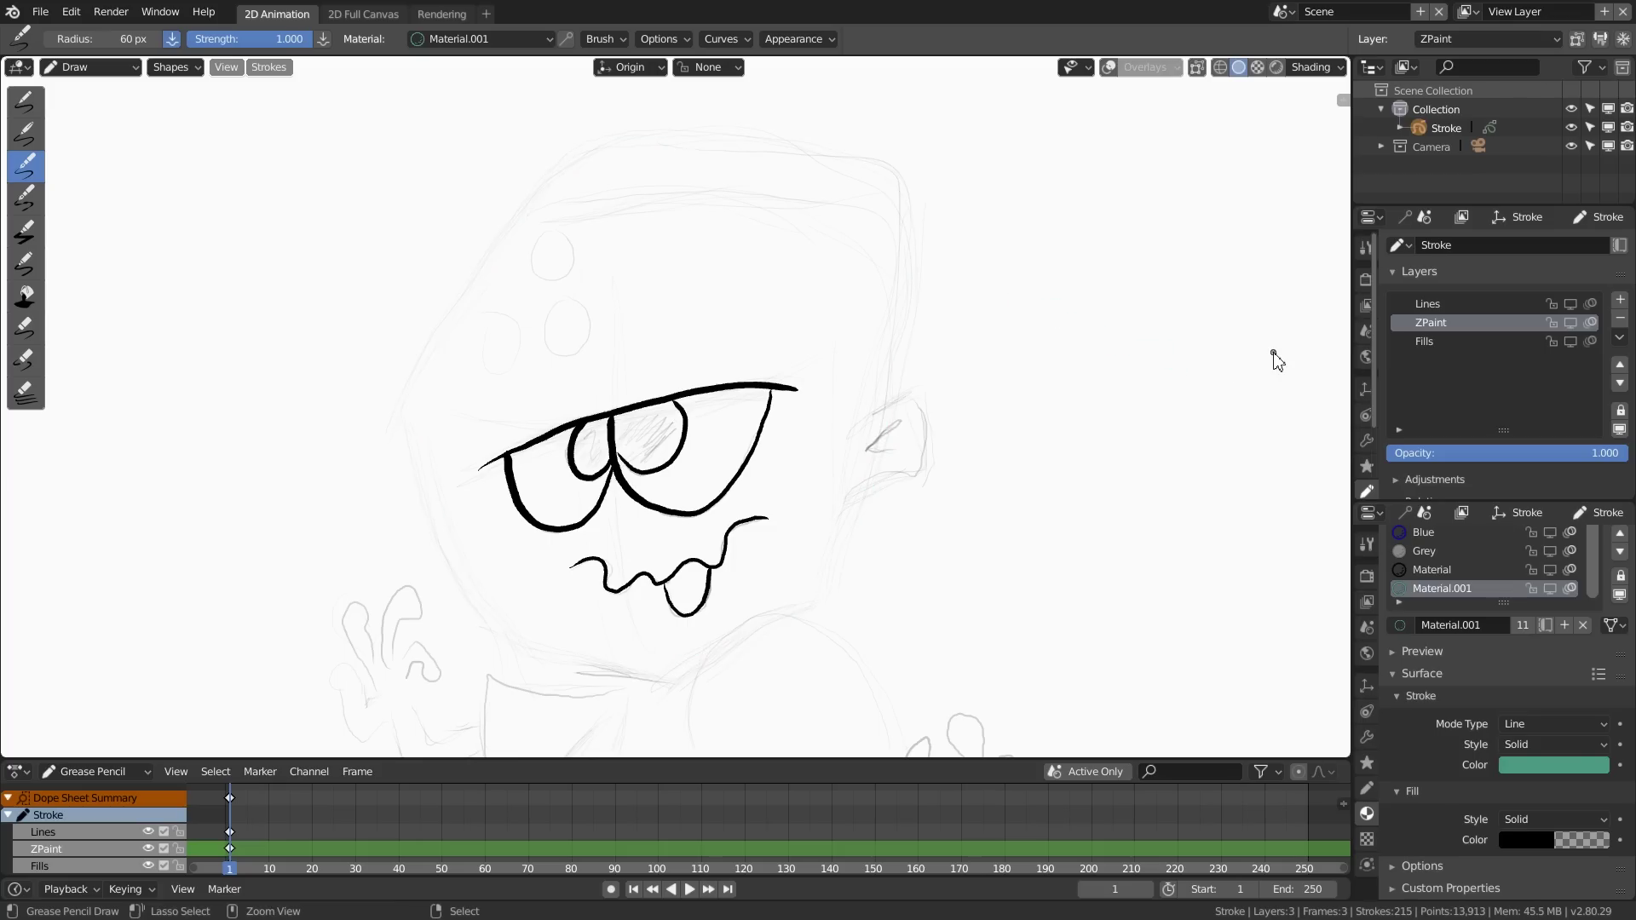
# Step: Set the ink brush's post-processing Smooth value to 0
pyautogui.click(681, 36)
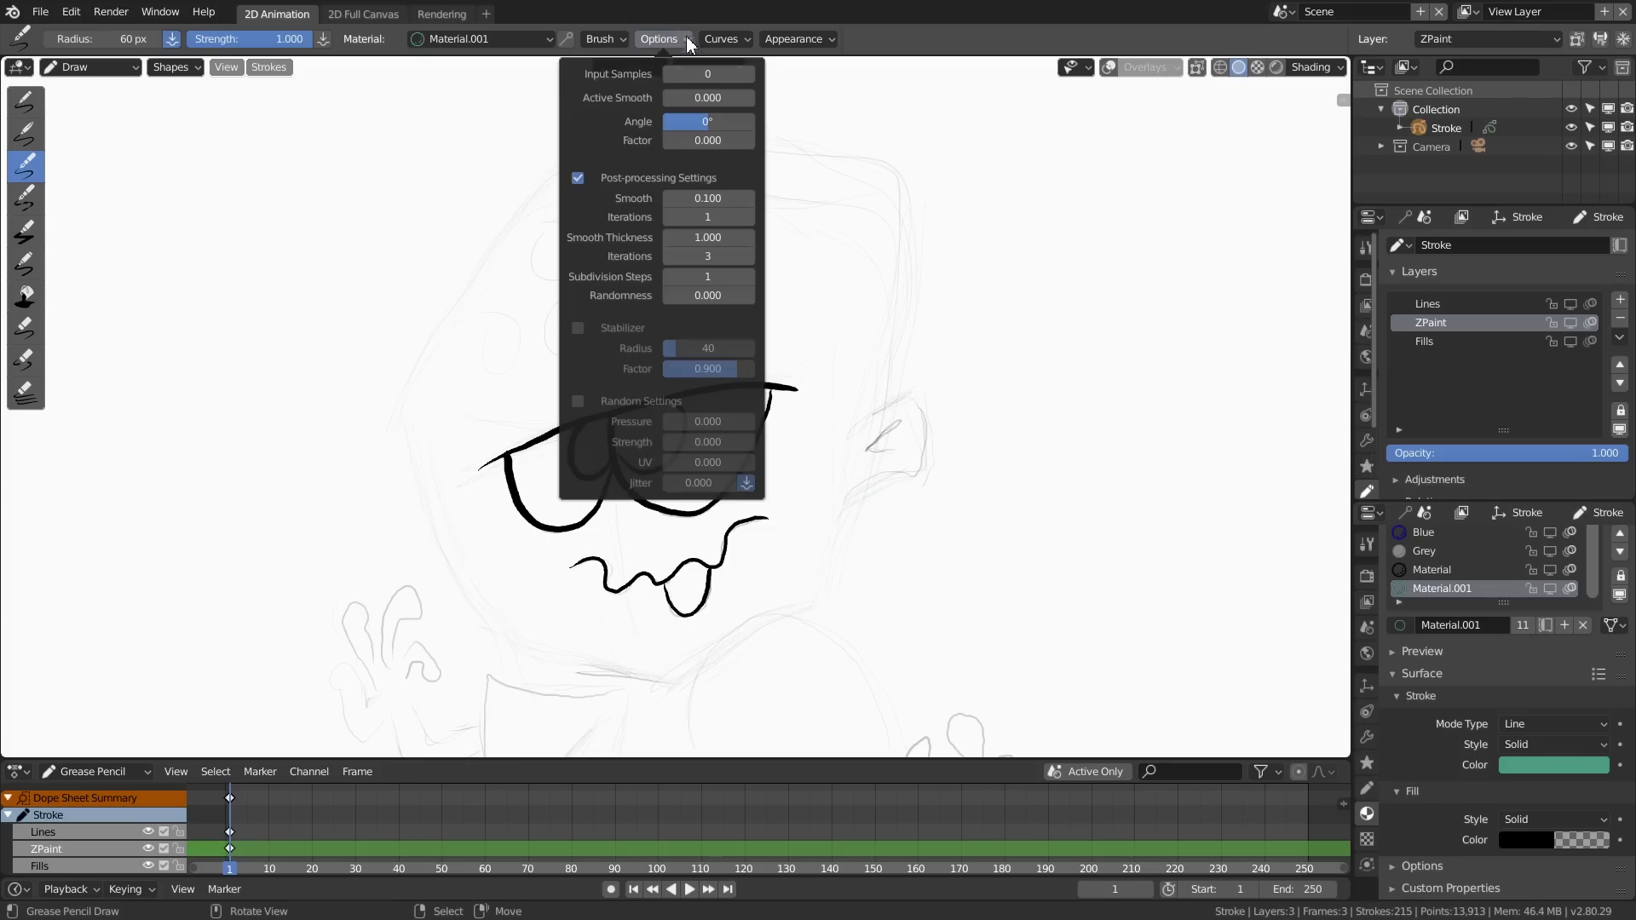
pyautogui.click(714, 199)
pyautogui.write('0')
pyautogui.press('Return')
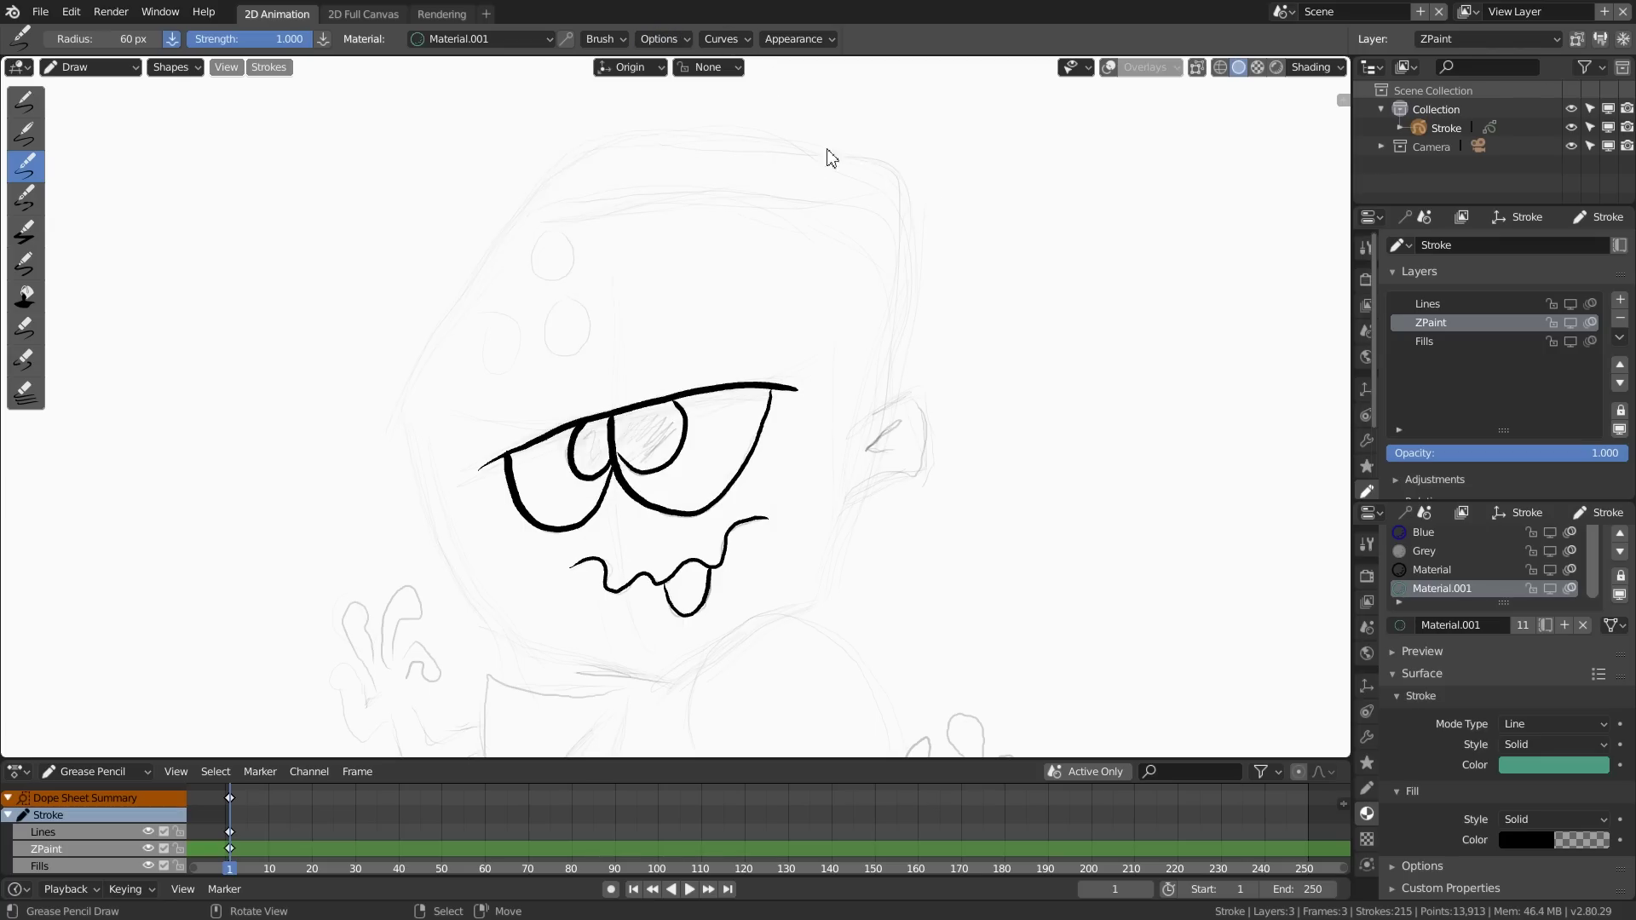
# Step: Outline the whole head in teal with one closed angular stroke, undoing the first attempt
pyautogui.moveTo(803, 154)
pyautogui.mouseDown()
pyautogui.moveTo(871, 162)
pyautogui.moveTo(917, 222)
pyautogui.moveTo(869, 494)
pyautogui.moveTo(827, 602)
pyautogui.moveTo(675, 680)
pyautogui.moveTo(579, 666)
pyautogui.moveTo(490, 627)
pyautogui.moveTo(419, 499)
pyautogui.mouseUp()
pyautogui.moveTo(408, 374)
pyautogui.mouseDown()
pyautogui.moveTo(522, 212)
pyautogui.moveTo(661, 135)
pyautogui.moveTo(826, 161)
pyautogui.mouseUp()
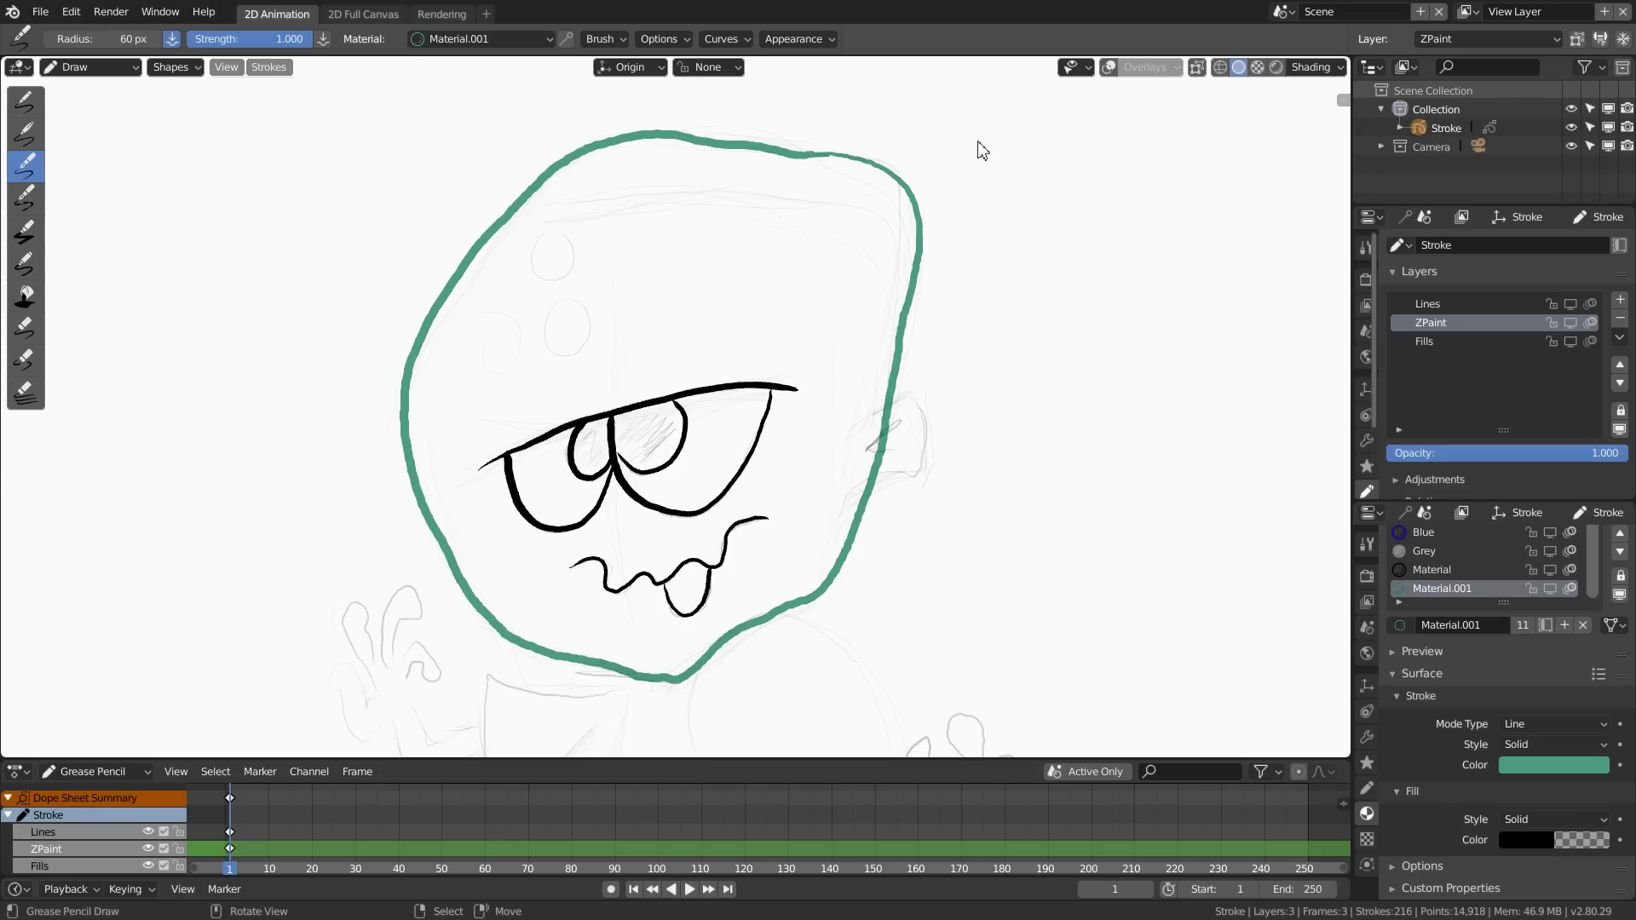
pyautogui.hotkey('ctrl', 'z')
pyautogui.moveTo(588, 142)
pyautogui.mouseDown()
pyautogui.moveTo(848, 153)
pyautogui.moveTo(919, 214)
pyautogui.moveTo(841, 569)
pyautogui.moveTo(816, 603)
pyautogui.moveTo(620, 682)
pyautogui.moveTo(521, 647)
pyautogui.moveTo(464, 577)
pyautogui.moveTo(407, 447)
pyautogui.moveTo(423, 351)
pyautogui.moveTo(602, 143)
pyautogui.mouseUp()
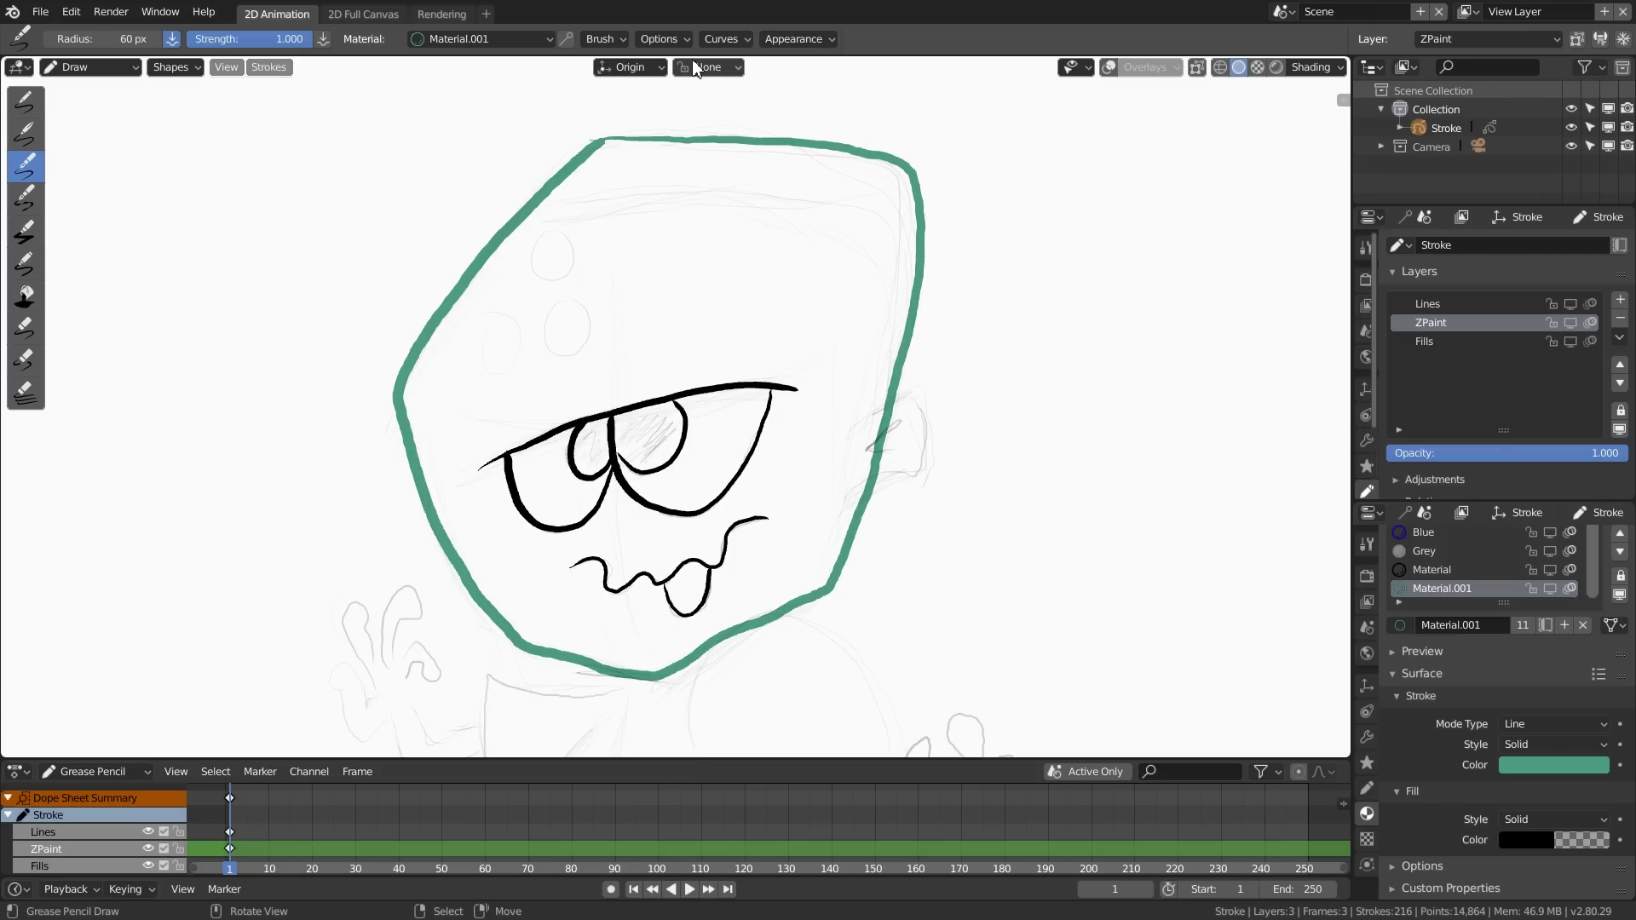
# Step: Draw three small teal oval spots on the forehead over the sketched ones
pyautogui.moveTo(548, 229)
pyautogui.mouseDown()
pyautogui.moveTo(529, 247)
pyautogui.moveTo(558, 285)
pyautogui.moveTo(550, 231)
pyautogui.moveTo(562, 283)
pyautogui.moveTo(574, 205)
pyautogui.moveTo(534, 267)
pyautogui.moveTo(570, 249)
pyautogui.moveTo(545, 229)
pyautogui.moveTo(562, 290)
pyautogui.moveTo(546, 235)
pyautogui.moveTo(581, 261)
pyautogui.moveTo(547, 240)
pyautogui.mouseUp()
pyautogui.hotkey('ctrl', 'z')
pyautogui.hotkey('ctrl', 'z')
pyautogui.hotkey('ctrl', 'z')
pyautogui.hotkey('ctrl', 'z')
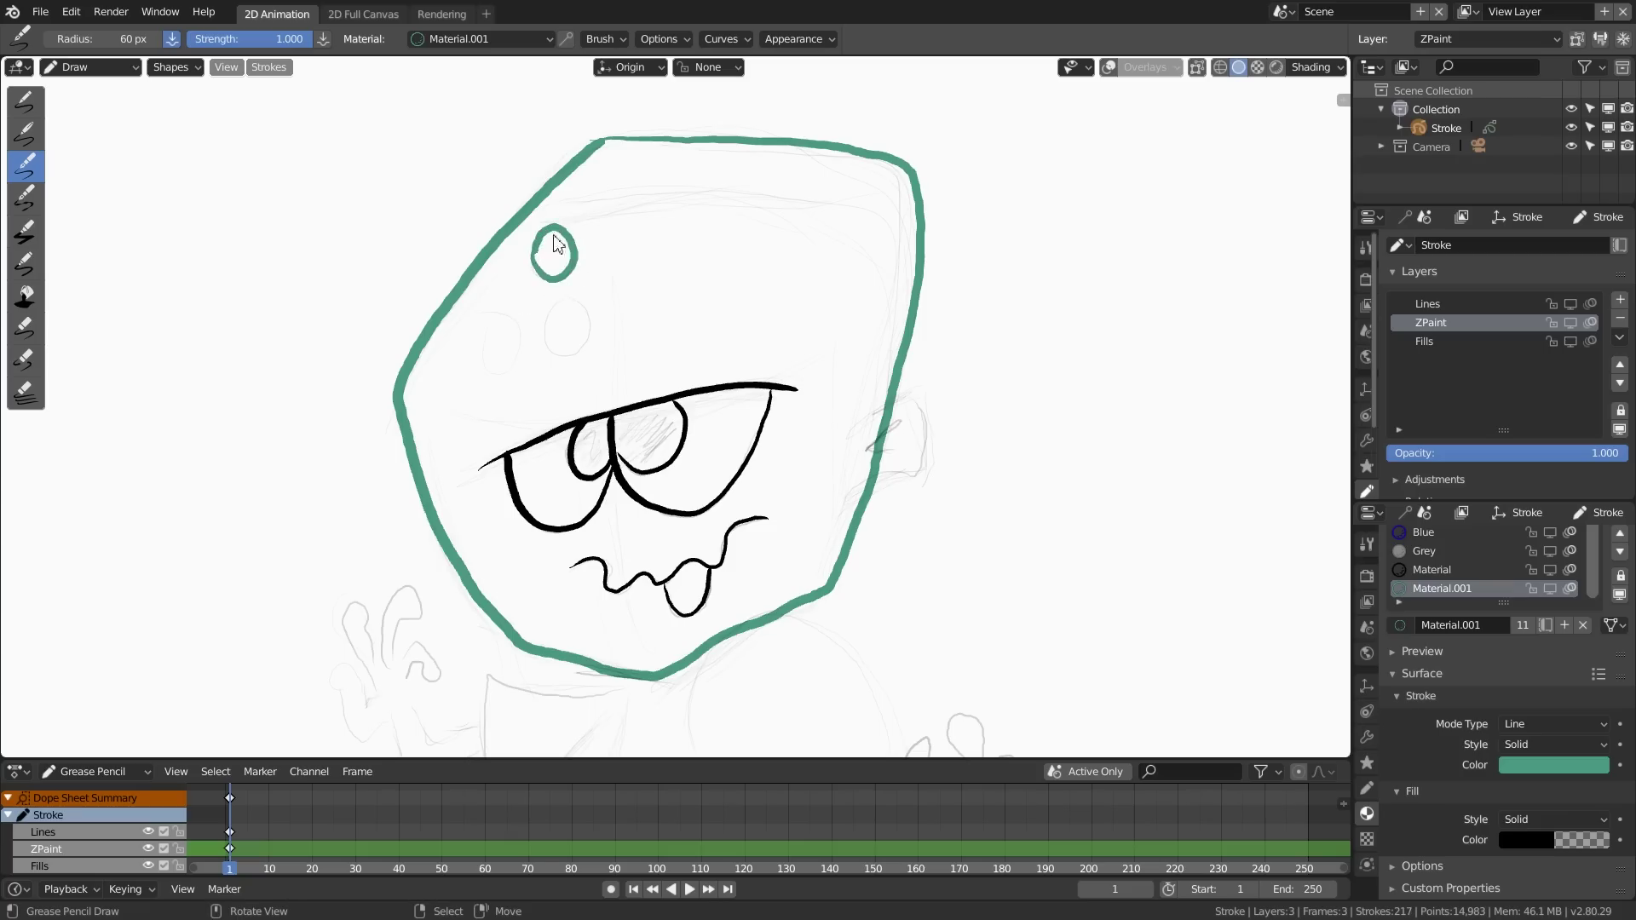
pyautogui.moveTo(497, 314)
pyautogui.mouseDown()
pyautogui.moveTo(511, 377)
pyautogui.moveTo(518, 304)
pyautogui.moveTo(499, 305)
pyautogui.moveTo(550, 345)
pyautogui.moveTo(590, 308)
pyautogui.moveTo(569, 300)
pyautogui.mouseUp()
# Step: Draw the teal outline of the ear overlapping the right side of the head
pyautogui.keyDown('shift'); pyautogui.moveTo(654, 315); pyautogui.dragTo(545, 271, button='middle'); pyautogui.keyUp('shift')
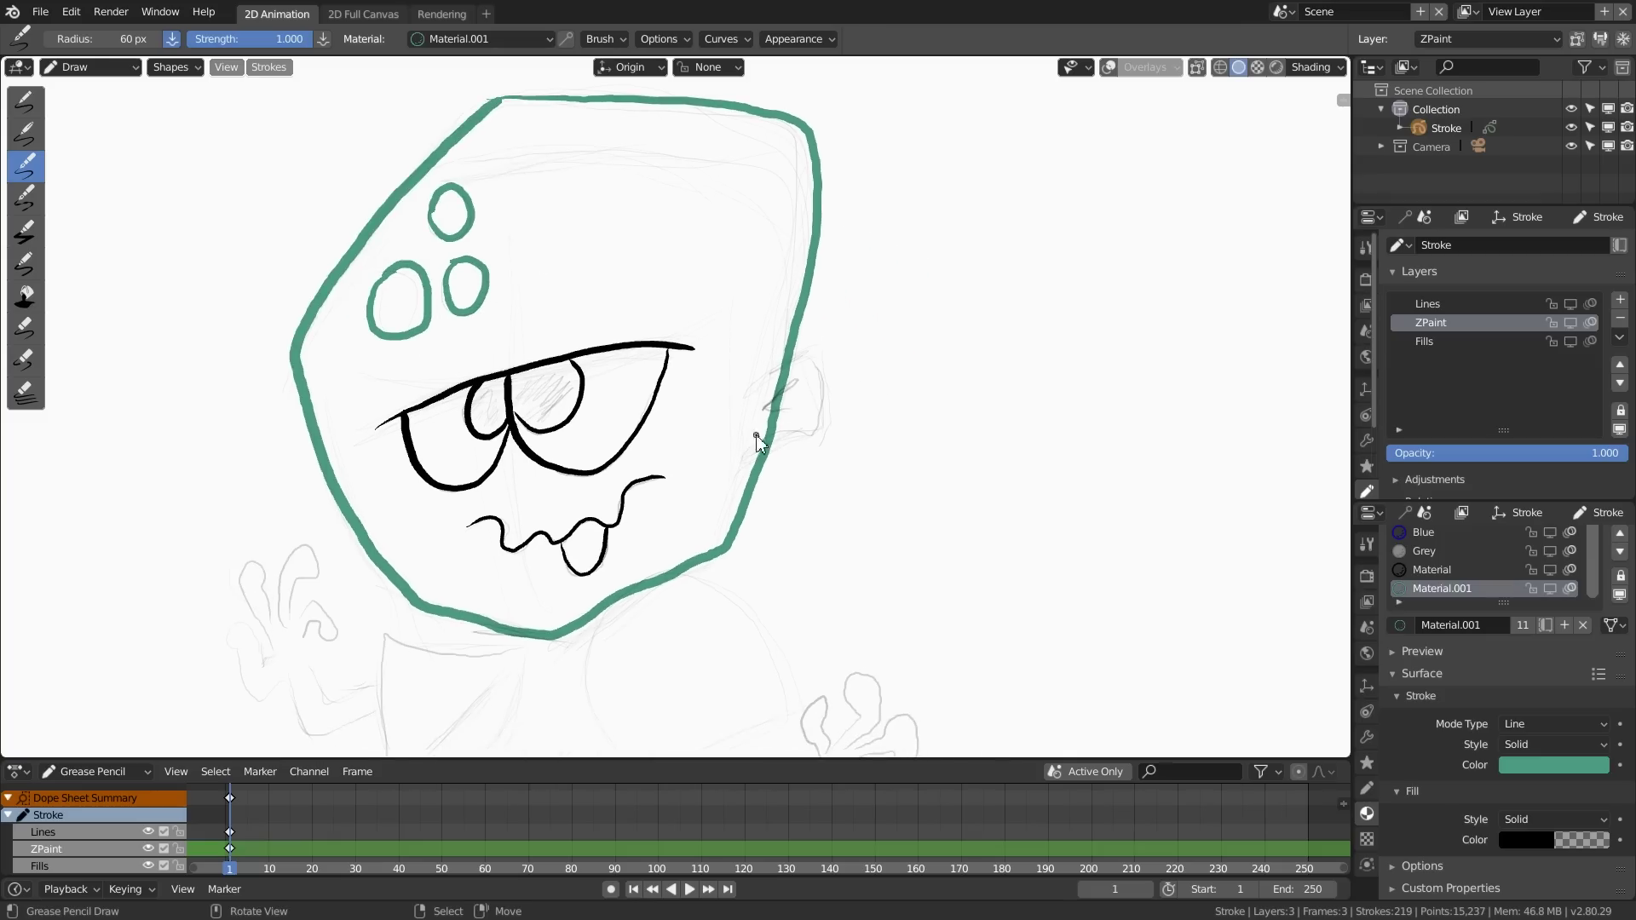
pyautogui.moveTo(756, 380)
pyautogui.mouseDown()
pyautogui.moveTo(809, 350)
pyautogui.moveTo(830, 424)
pyautogui.moveTo(775, 465)
pyautogui.moveTo(825, 391)
pyautogui.moveTo(751, 385)
pyautogui.mouseUp()
pyautogui.hotkey('ctrl', 'z')
pyautogui.hotkey('ctrl', 'z')
pyautogui.moveTo(774, 439)
pyautogui.mouseDown()
pyautogui.moveTo(796, 430)
pyautogui.moveTo(823, 358)
pyautogui.moveTo(752, 388)
pyautogui.mouseUp()
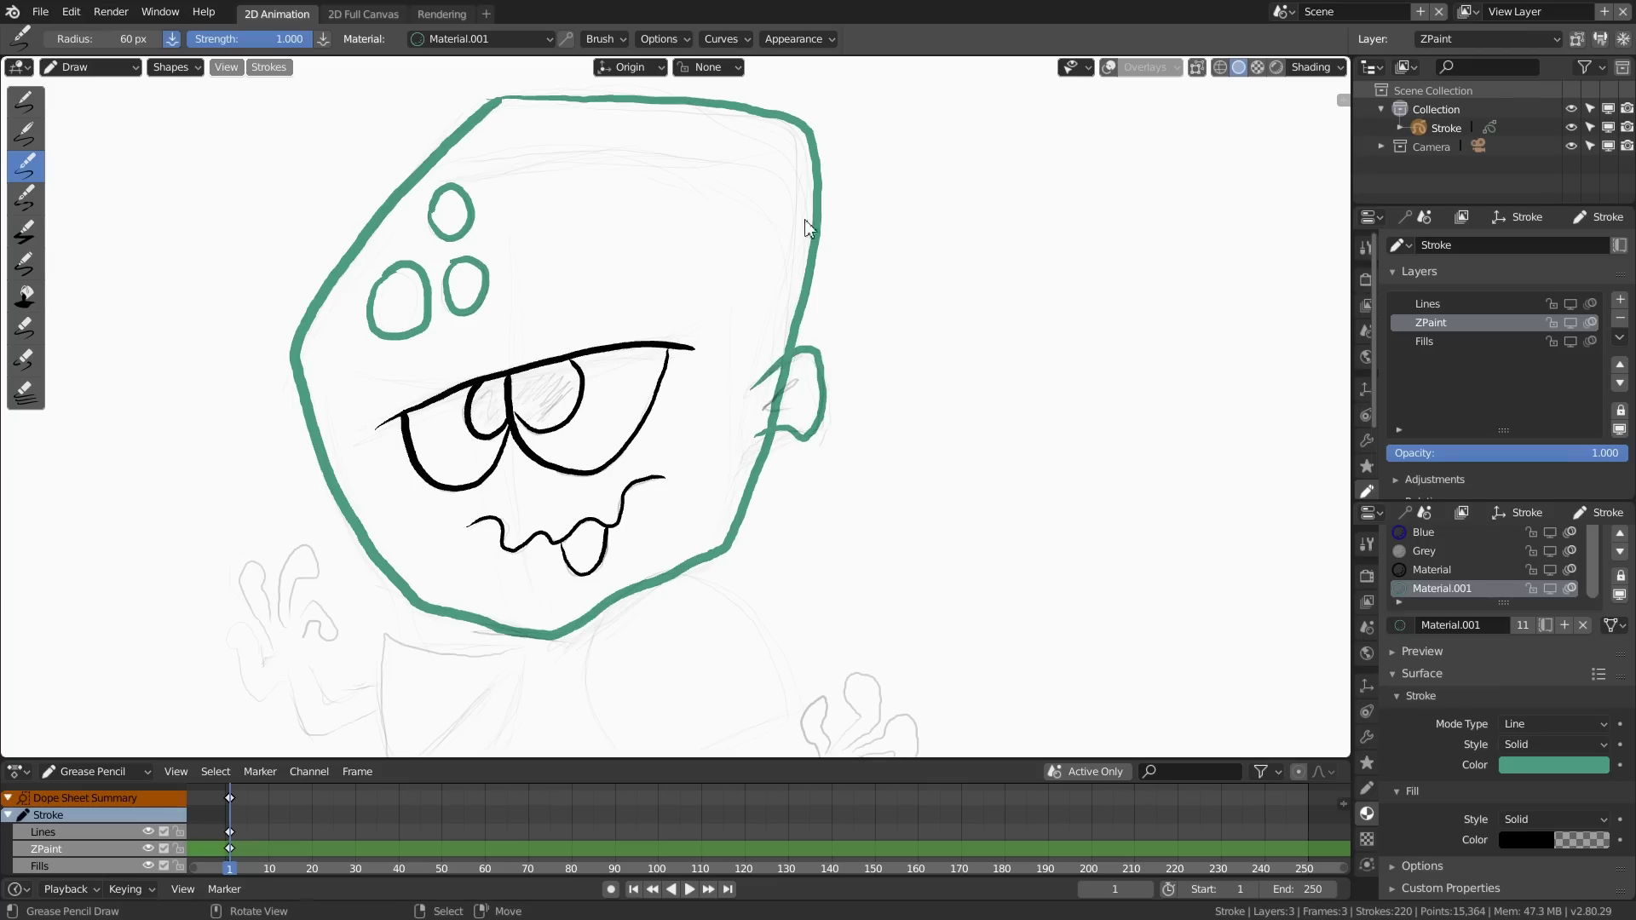
# Step: Lock the Lines layer and erase the part of the head outline crossing the ear with the 30 px eraser
pyautogui.click(24, 331)
pyautogui.click(24, 352)
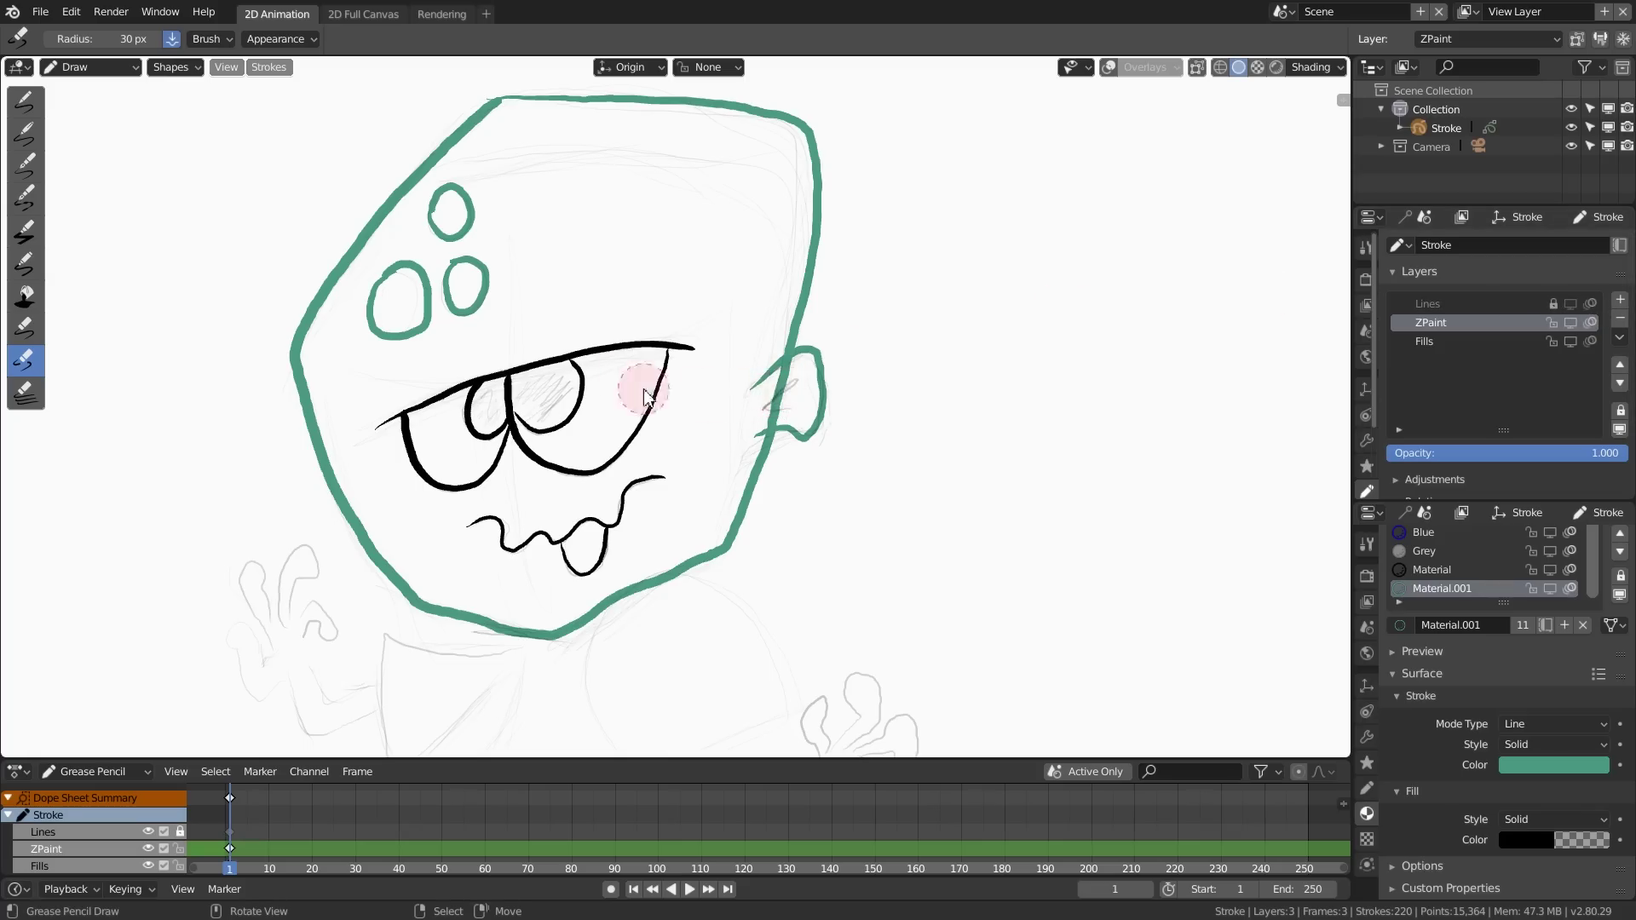
pyautogui.moveTo(777, 376)
pyautogui.mouseDown()
pyautogui.moveTo(793, 379)
pyautogui.moveTo(766, 401)
pyautogui.mouseUp()
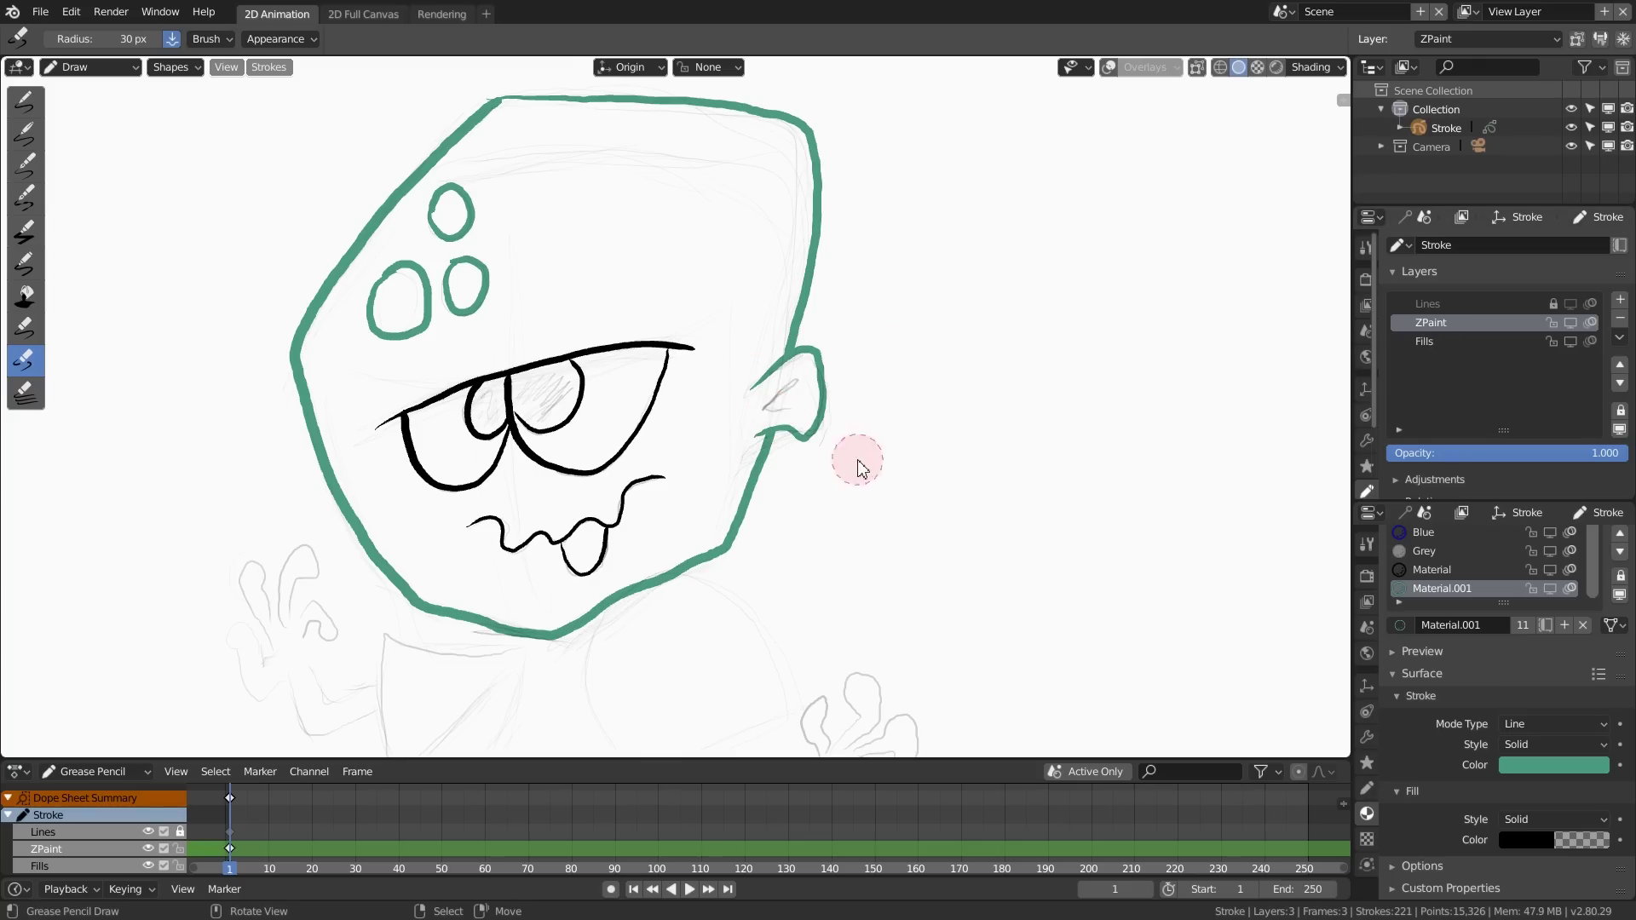
# Step: Reselect the 60 px ink brush and draw both teal edges of the bent left forearm
pyautogui.keyDown('shift'); pyautogui.moveTo(672, 500); pyautogui.dragTo(796, 283, button='middle'); pyautogui.keyUp('shift')
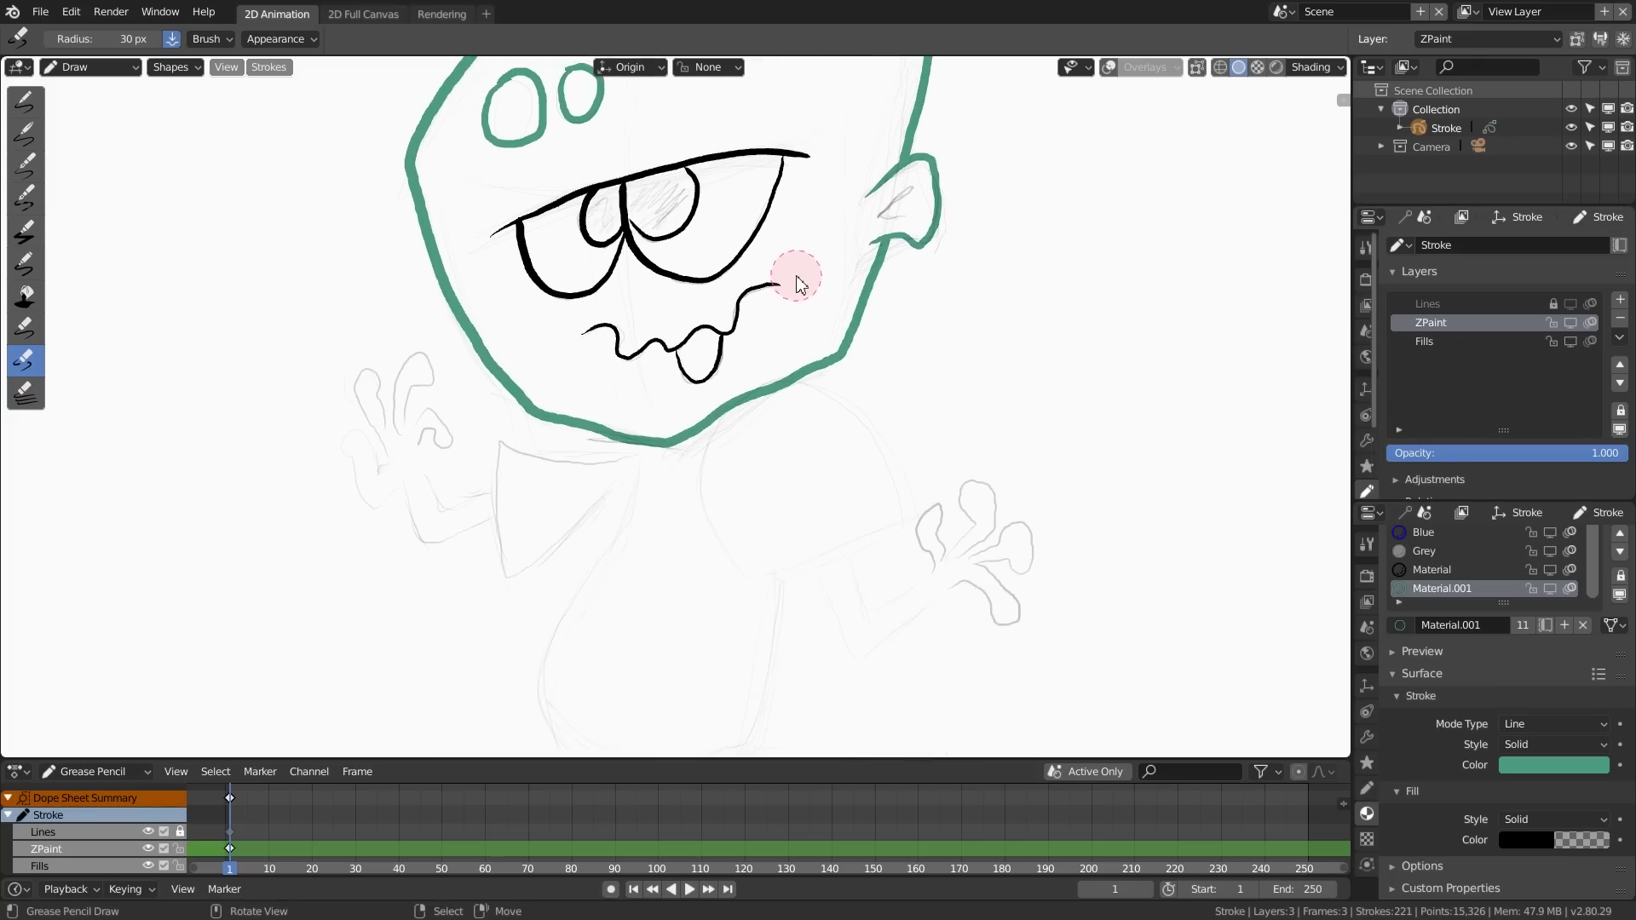
pyautogui.click(27, 199)
pyautogui.click(22, 163)
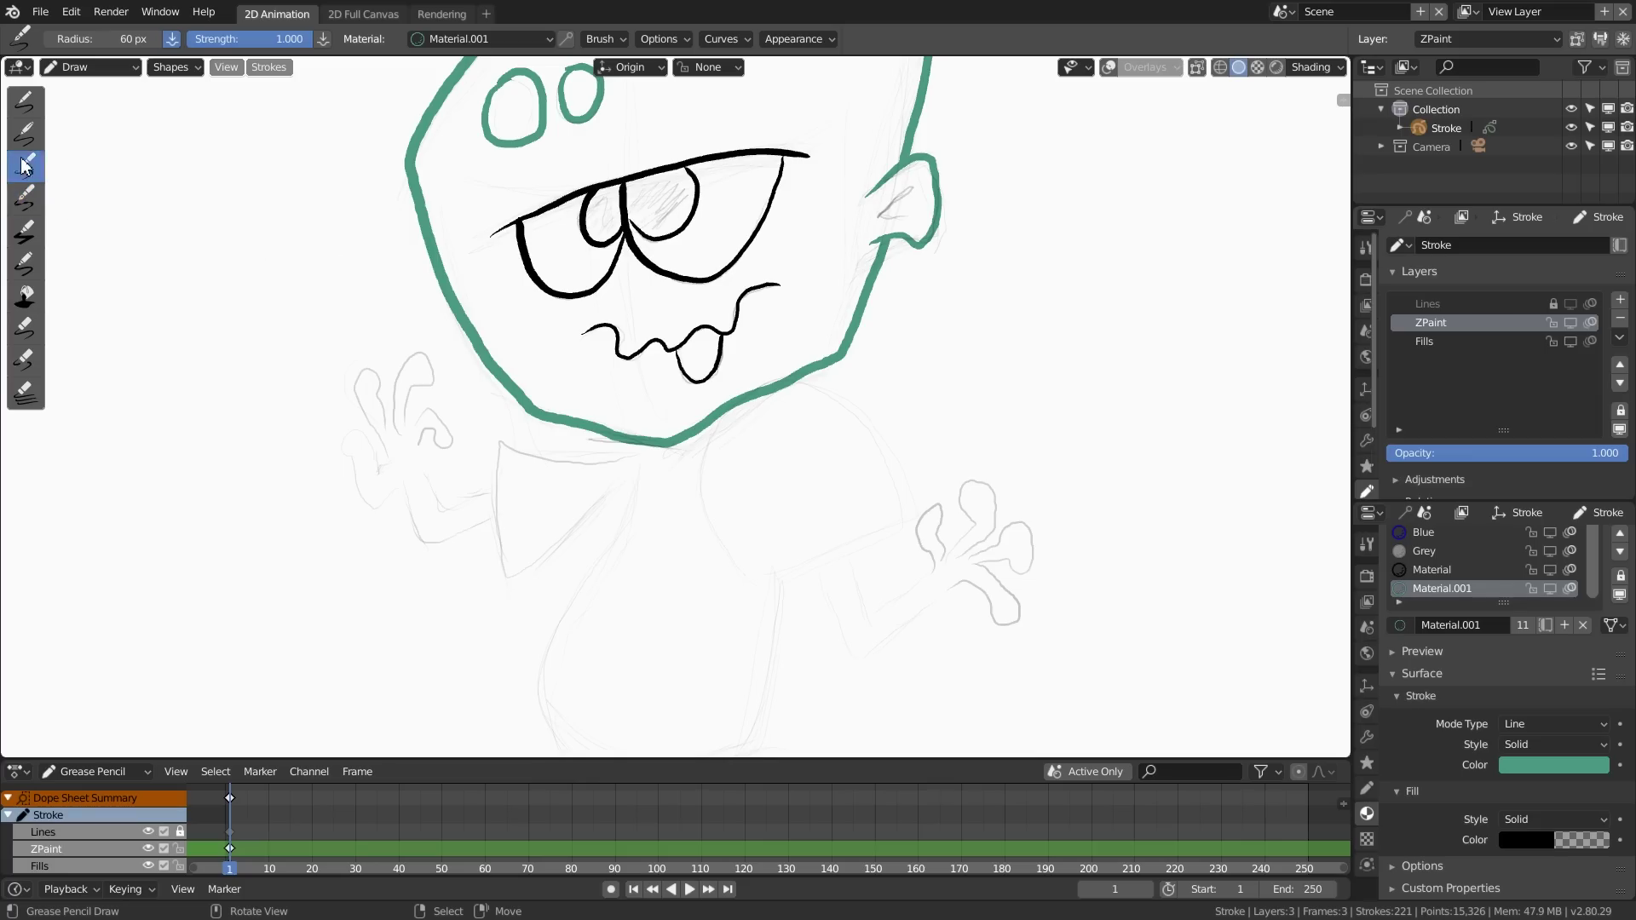
pyautogui.keyDown('shift'); pyautogui.moveTo(599, 388); pyautogui.dragTo(718, 306, button='middle'); pyautogui.keyUp('shift')
pyautogui.moveTo(614, 408)
pyautogui.mouseDown()
pyautogui.moveTo(555, 420)
pyautogui.moveTo(538, 359)
pyautogui.mouseUp()
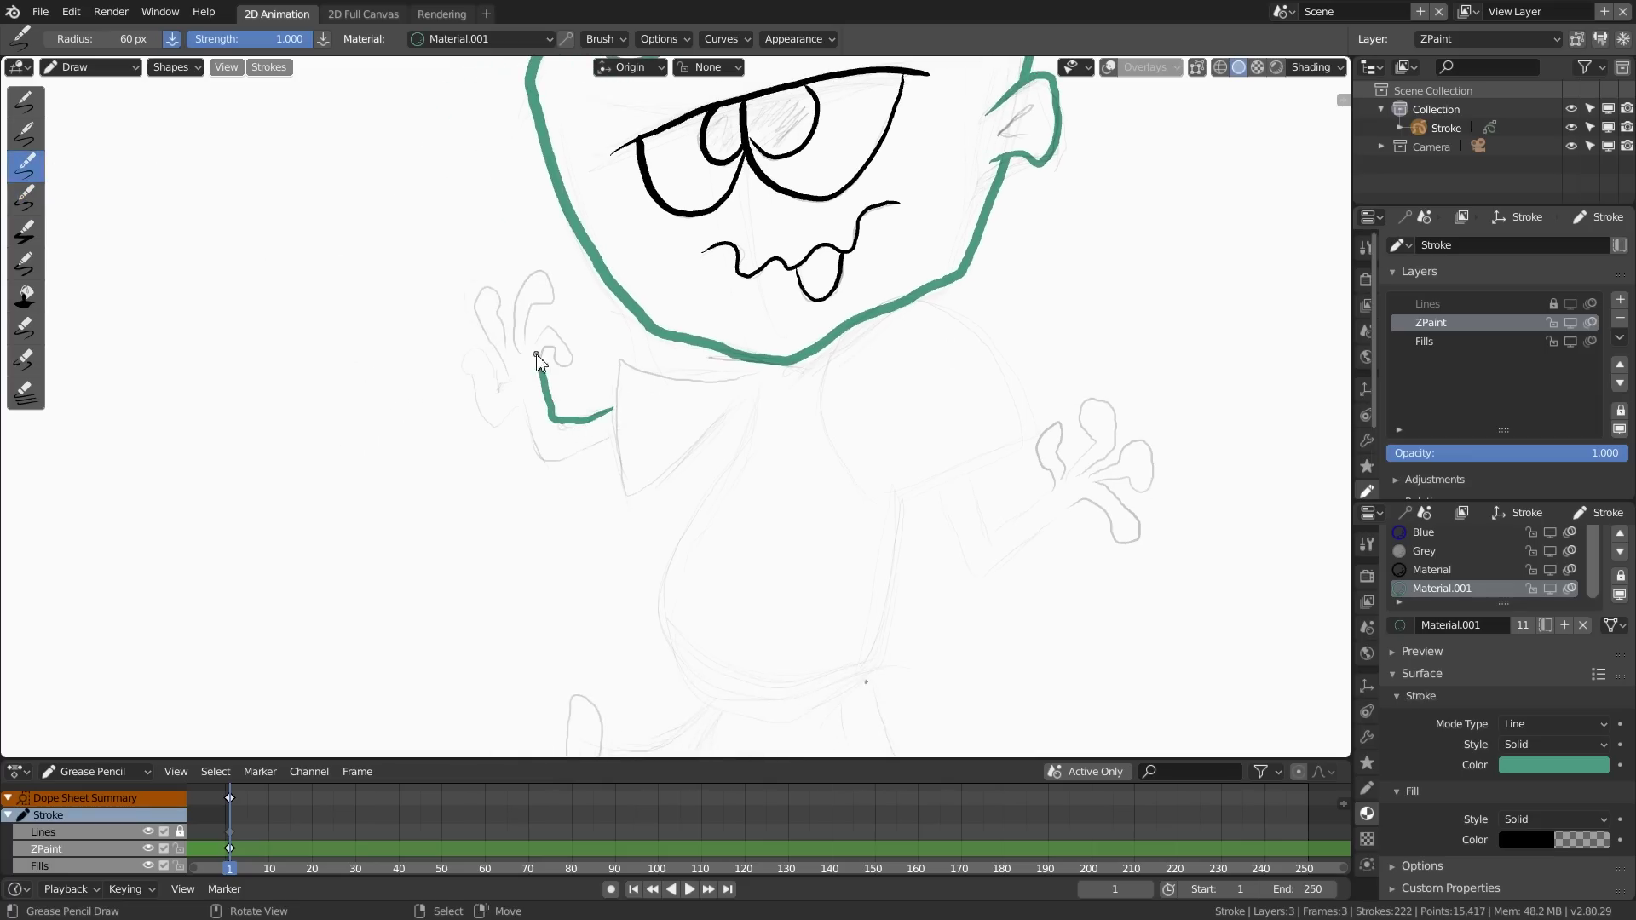
pyautogui.moveTo(613, 438)
pyautogui.mouseDown()
pyautogui.moveTo(547, 456)
pyautogui.moveTo(516, 388)
pyautogui.mouseUp()
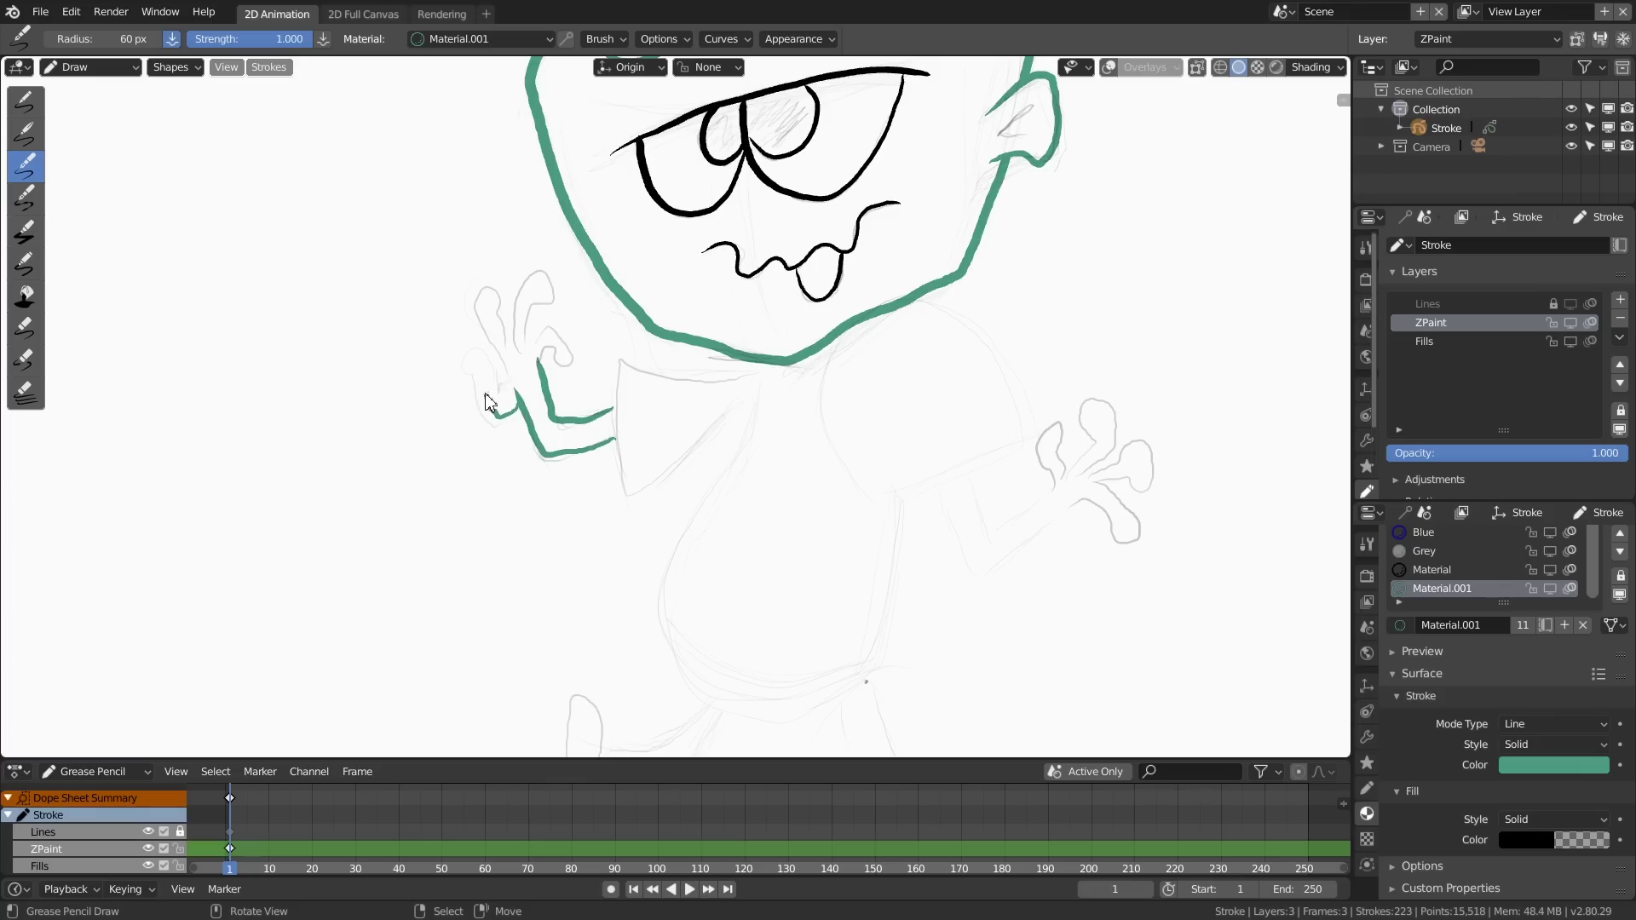
# Step: Draw the teal fingers and thumb of the left hand, undoing faulty strokes
pyautogui.moveTo(462, 375)
pyautogui.mouseDown()
pyautogui.moveTo(489, 359)
pyautogui.moveTo(513, 376)
pyautogui.moveTo(468, 408)
pyautogui.moveTo(474, 339)
pyautogui.moveTo(505, 375)
pyautogui.moveTo(484, 402)
pyautogui.moveTo(457, 366)
pyautogui.moveTo(487, 356)
pyautogui.moveTo(523, 385)
pyautogui.moveTo(477, 385)
pyautogui.moveTo(462, 344)
pyautogui.moveTo(516, 391)
pyautogui.moveTo(487, 330)
pyautogui.moveTo(496, 292)
pyautogui.moveTo(516, 345)
pyautogui.moveTo(545, 280)
pyautogui.moveTo(523, 339)
pyautogui.moveTo(585, 358)
pyautogui.moveTo(533, 360)
pyautogui.mouseUp()
pyautogui.hotkey('ctrl', 'z')
pyautogui.hotkey('ctrl', 'z')
pyautogui.hotkey('ctrl', 'z')
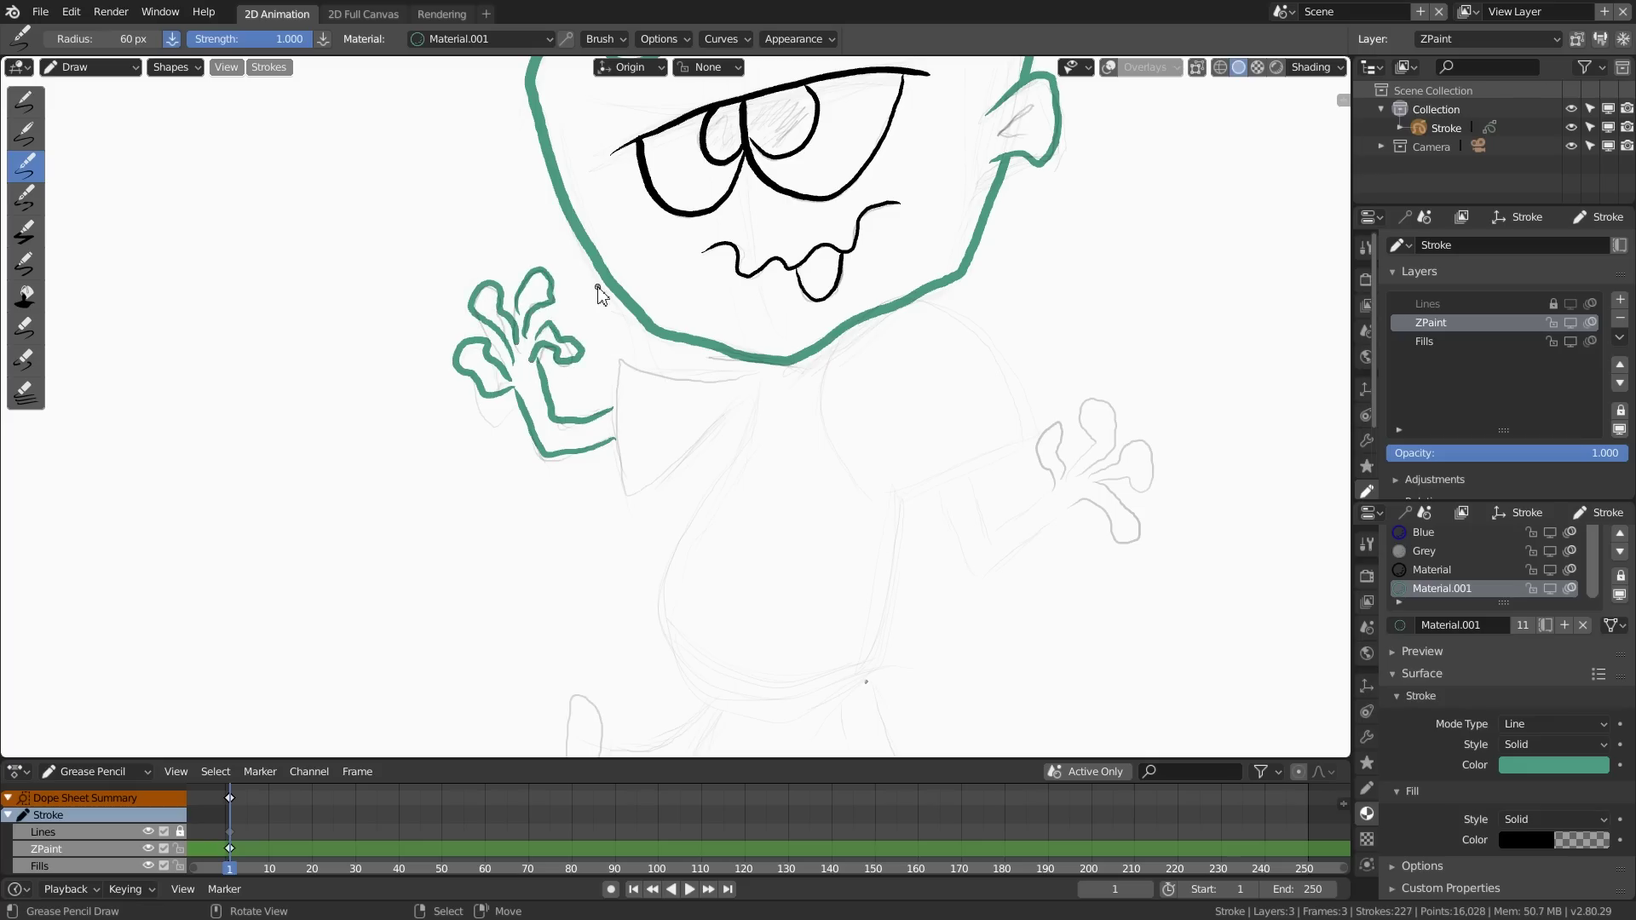
# Step: Draw the right forearm and its hand with spread fingers in teal, undoing faulty strokes
pyautogui.keyDown('shift'); pyautogui.moveTo(598, 294); pyautogui.dragTo(366, 437, button='middle'); pyautogui.keyUp('shift')
pyautogui.moveTo(704, 540)
pyautogui.mouseDown()
pyautogui.moveTo(722, 594)
pyautogui.moveTo(791, 555)
pyautogui.mouseUp()
pyautogui.moveTo(679, 550)
pyautogui.mouseDown()
pyautogui.moveTo(705, 612)
pyautogui.moveTo(771, 601)
pyautogui.moveTo(803, 584)
pyautogui.moveTo(777, 501)
pyautogui.moveTo(800, 503)
pyautogui.moveTo(791, 538)
pyautogui.moveTo(813, 479)
pyautogui.moveTo(852, 503)
pyautogui.moveTo(820, 538)
pyautogui.moveTo(859, 516)
pyautogui.moveTo(889, 533)
pyautogui.moveTo(827, 542)
pyautogui.moveTo(869, 515)
pyautogui.moveTo(895, 536)
pyautogui.moveTo(820, 553)
pyautogui.moveTo(883, 514)
pyautogui.moveTo(852, 547)
pyautogui.moveTo(895, 539)
pyautogui.mouseUp()
pyautogui.hotkey('ctrl', 'z')
pyautogui.hotkey('ctrl', 'z')
pyautogui.hotkey('ctrl', 'z')
pyautogui.hotkey('ctrl', 'z')
pyautogui.moveTo(821, 542)
pyautogui.mouseDown()
pyautogui.moveTo(861, 528)
pyautogui.moveTo(826, 543)
pyautogui.mouseUp()
pyautogui.hotkey('ctrl', 'z')
pyautogui.moveTo(830, 544)
pyautogui.mouseDown()
pyautogui.moveTo(792, 583)
pyautogui.moveTo(830, 545)
pyautogui.moveTo(839, 583)
pyautogui.moveTo(832, 525)
pyautogui.mouseUp()
pyautogui.hotkey('ctrl', 'z')
pyautogui.hotkey('ctrl', 'z')
pyautogui.hotkey('ctrl', 'z')
# Step: Draw the teal outlines of both feet over the sketch
pyautogui.moveTo(899, 452)
pyautogui.keyDown('shift'); pyautogui.mouseDown(button='middle')
pyautogui.moveTo(976, 347)
pyautogui.moveTo(1060, 60)
pyautogui.mouseUp(button='middle'); pyautogui.keyUp('shift')
pyautogui.moveTo(789, 501); pyautogui.dragTo(804, 501)
pyautogui.moveTo(503, 425)
pyautogui.mouseDown()
pyautogui.moveTo(492, 471)
pyautogui.moveTo(512, 432)
pyautogui.mouseUp()
# Step: Add another new material and set its stroke color to brown for the shirt
pyautogui.keyDown('shift'); pyautogui.moveTo(495, 124); pyautogui.dragTo(290, 359, button='middle'); pyautogui.keyUp('shift')
pyautogui.scroll(2, 1601, 554)
pyautogui.click(1620, 541)
pyautogui.click(1510, 694)
pyautogui.click(1540, 833)
pyautogui.moveTo(1595, 641); pyautogui.dragTo(1595, 572)
pyautogui.moveTo(1512, 676); pyautogui.dragTo(1494, 672)
pyautogui.moveTo(1595, 573); pyautogui.dragTo(1595, 622)
pyautogui.moveTo(1487, 667); pyautogui.dragTo(1492, 661)
pyautogui.moveTo(1595, 621); pyautogui.dragTo(1595, 643)
# Step: Outline the shirt in brown with two flared sleeves and a rounded body, undoing faulty strokes
pyautogui.moveTo(548, 204)
pyautogui.mouseDown()
pyautogui.moveTo(595, 379)
pyautogui.moveTo(552, 205)
pyautogui.moveTo(661, 346)
pyautogui.moveTo(588, 178)
pyautogui.mouseUp()
pyautogui.hotkey('ctrl', 'z')
pyautogui.keyDown('shift'); pyautogui.moveTo(443, 277); pyautogui.dragTo(725, 228, button='middle'); pyautogui.keyUp('shift')
pyautogui.moveTo(731, 212)
pyautogui.mouseDown()
pyautogui.moveTo(682, 253)
pyautogui.moveTo(731, 201)
pyautogui.mouseUp()
pyautogui.moveTo(737, 214)
pyautogui.mouseDown()
pyautogui.moveTo(731, 260)
pyautogui.moveTo(875, 322)
pyautogui.mouseUp()
pyautogui.keyDown('shift'); pyautogui.moveTo(894, 420); pyautogui.dragTo(913, 237, button='middle'); pyautogui.keyUp('shift')
pyautogui.moveTo(706, 336); pyautogui.dragTo(722, 341)
pyautogui.keyDown('shift'); pyautogui.moveTo(887, 311); pyautogui.dragTo(761, 296, button='middle'); pyautogui.keyUp('shift')
pyautogui.moveTo(701, 334)
pyautogui.mouseDown()
pyautogui.moveTo(805, 462)
pyautogui.moveTo(725, 319)
pyautogui.mouseUp()
pyautogui.keyDown('shift'); pyautogui.moveTo(757, 204); pyautogui.dragTo(693, 376, button='middle'); pyautogui.keyUp('shift')
pyautogui.keyDown('shift'); pyautogui.moveTo(803, 669); pyautogui.dragTo(889, 567, button='middle'); pyautogui.keyUp('shift')
pyautogui.hotkey('ctrl', 'z')
pyautogui.hotkey('ctrl', 'z')
# Step: Add another new material and set its stroke color to dark reddish brown for the trousers
pyautogui.click(1620, 542)
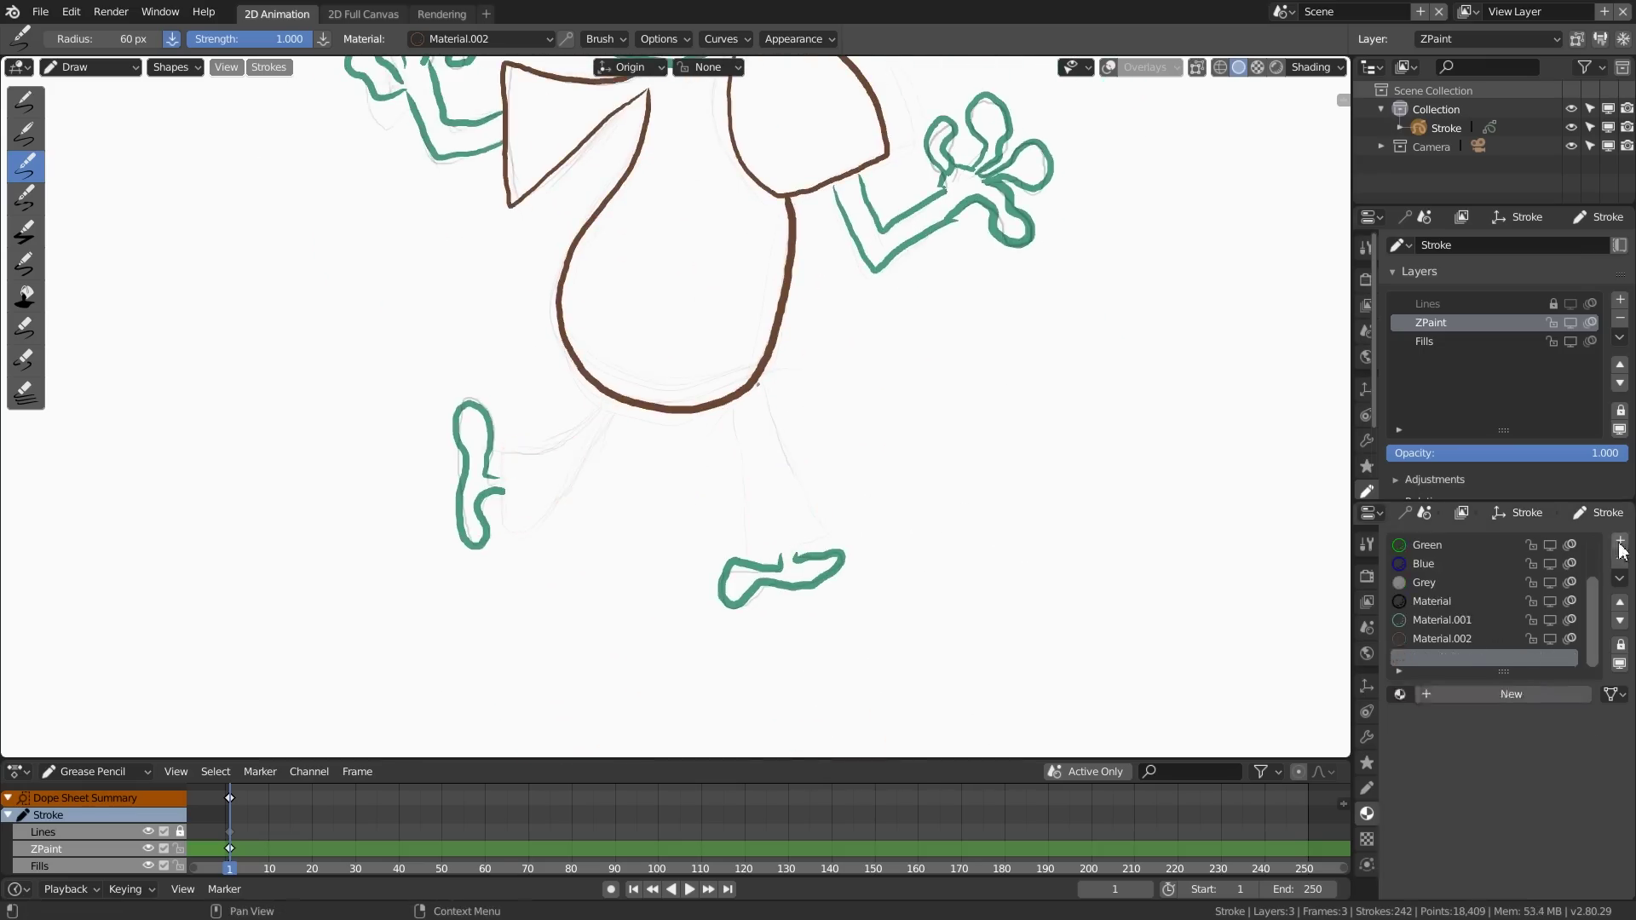
pyautogui.click(1506, 694)
pyautogui.click(1554, 834)
pyautogui.moveTo(1595, 695); pyautogui.dragTo(1594, 641)
pyautogui.moveTo(1513, 632); pyautogui.dragTo(1516, 665)
pyautogui.moveTo(1595, 640)
pyautogui.mouseDown()
pyautogui.moveTo(1596, 658)
pyautogui.moveTo(1488, 670)
pyautogui.moveTo(1596, 648)
pyautogui.mouseUp()
pyautogui.moveTo(1488, 671); pyautogui.dragTo(1500, 679)
pyautogui.moveTo(1598, 653); pyautogui.dragTo(1598, 664)
# Step: Outline both flared trouser legs between the shirt and the feet in dark brown, undoing faulty strokes
pyautogui.moveTo(604, 400)
pyautogui.mouseDown()
pyautogui.moveTo(498, 453)
pyautogui.moveTo(617, 415)
pyautogui.moveTo(510, 438)
pyautogui.mouseUp()
pyautogui.hotkey('ctrl', 'z')
pyautogui.hotkey('ctrl', 'z')
pyautogui.moveTo(509, 437); pyautogui.dragTo(617, 408)
pyautogui.moveTo(721, 409); pyautogui.dragTo(827, 546)
pyautogui.moveTo(827, 543)
pyautogui.mouseDown()
pyautogui.moveTo(747, 385)
pyautogui.moveTo(756, 466)
pyautogui.moveTo(840, 543)
pyautogui.mouseUp()
pyautogui.hotkey('ctrl', 'z')
pyautogui.hotkey('ctrl', 'z')
pyautogui.moveTo(841, 543); pyautogui.dragTo(749, 395)
# Step: Draw a dark brown waist line across the lower body and a short stroke where the left sleeve meets the body
pyautogui.keyDown('shift'); pyautogui.moveTo(859, 326); pyautogui.dragTo(940, 502, button='middle'); pyautogui.keyUp('shift')
pyautogui.moveTo(645, 501); pyautogui.dragTo(832, 545)
pyautogui.keyDown('shift'); pyautogui.moveTo(726, 247); pyautogui.dragTo(685, 405, button='middle'); pyautogui.keyUp('shift')
pyautogui.moveTo(684, 402); pyautogui.dragTo(689, 433)
# Step: In Edit Mode, lasso the eye and brow strokes, scale them up about 1.26 times and move them up about 0.05 m
pyautogui.scroll(-3, 1052, 426)
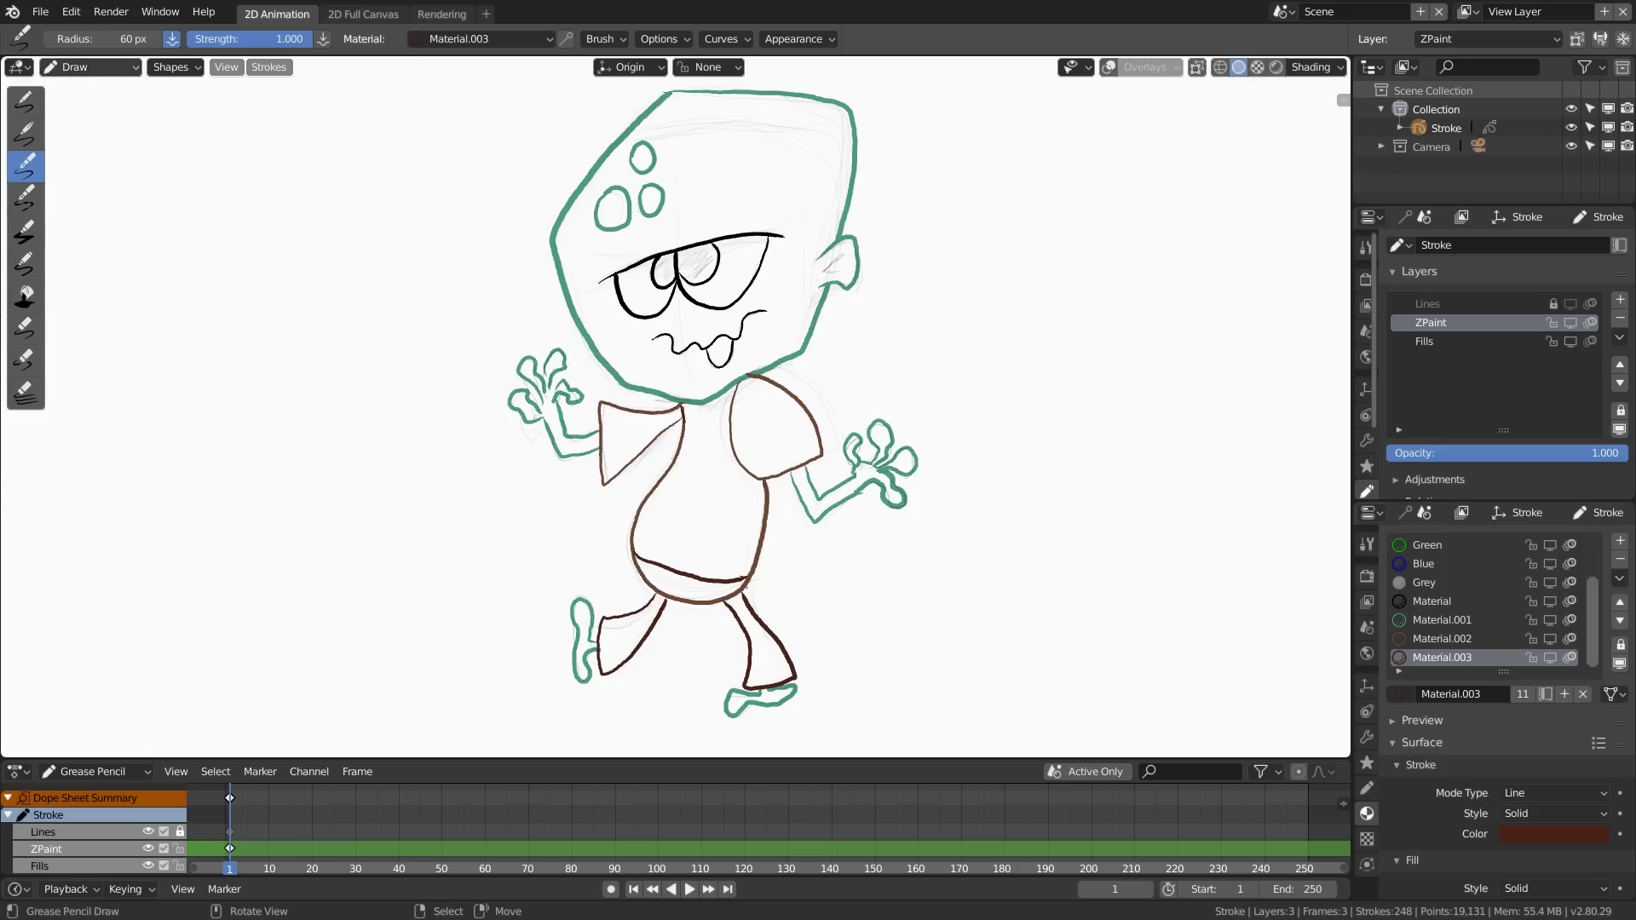
pyautogui.click(90, 67)
pyautogui.click(95, 106)
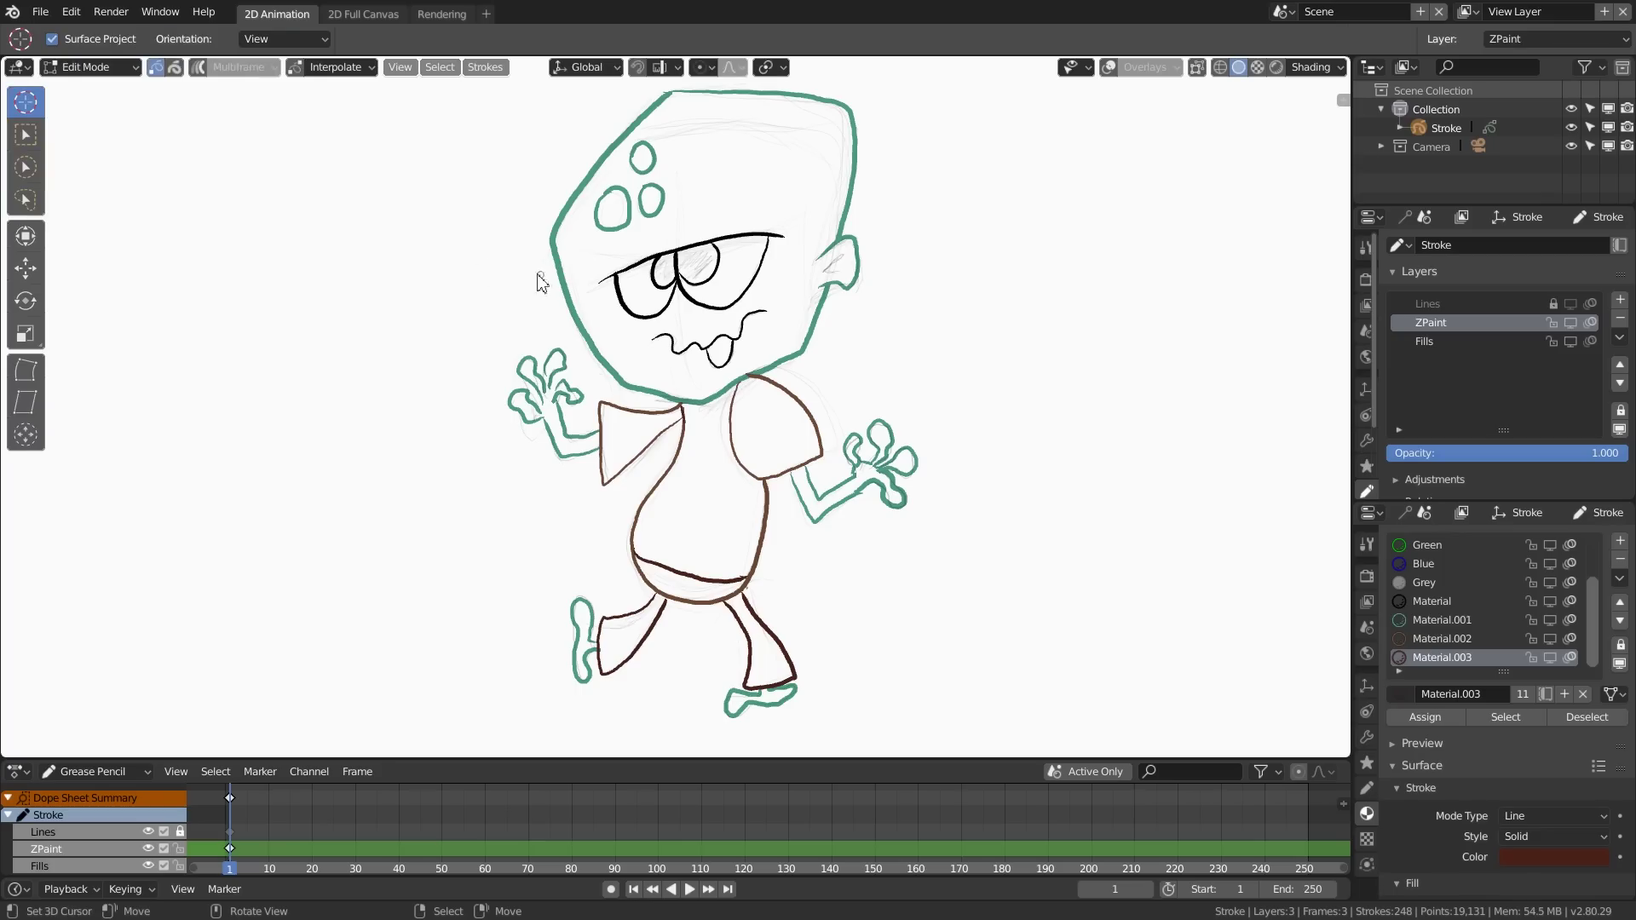
pyautogui.click(26, 200)
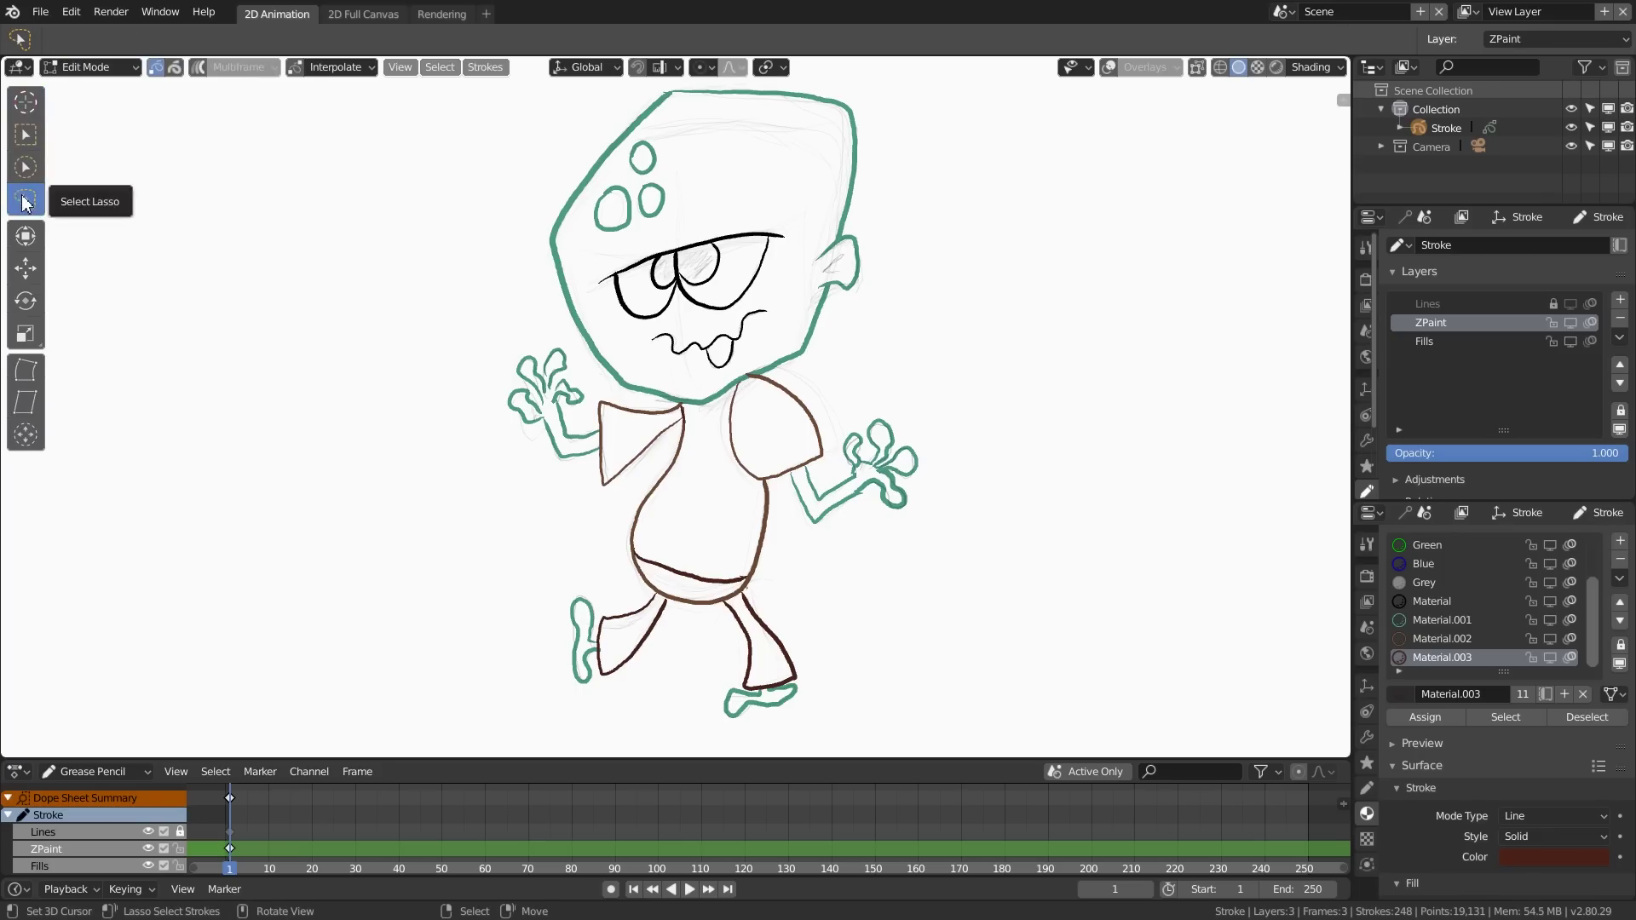
pyautogui.moveTo(773, 223)
pyautogui.mouseDown()
pyautogui.moveTo(697, 222)
pyautogui.moveTo(602, 271)
pyautogui.moveTo(613, 328)
pyautogui.moveTo(656, 343)
pyautogui.moveTo(771, 225)
pyautogui.mouseUp()
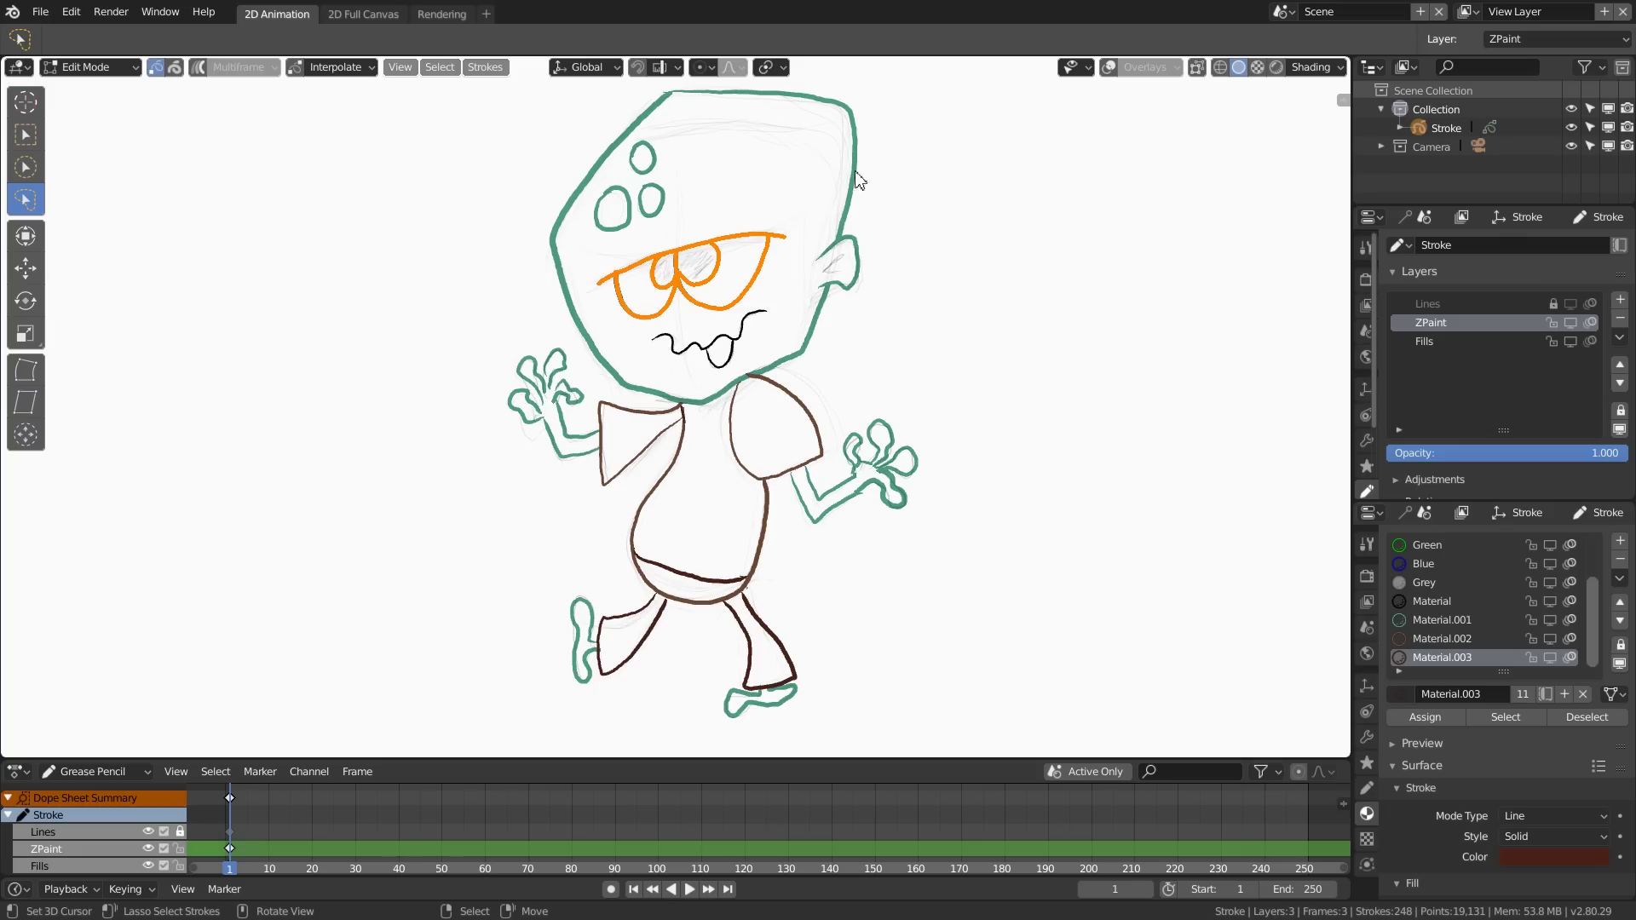
pyautogui.press('s')
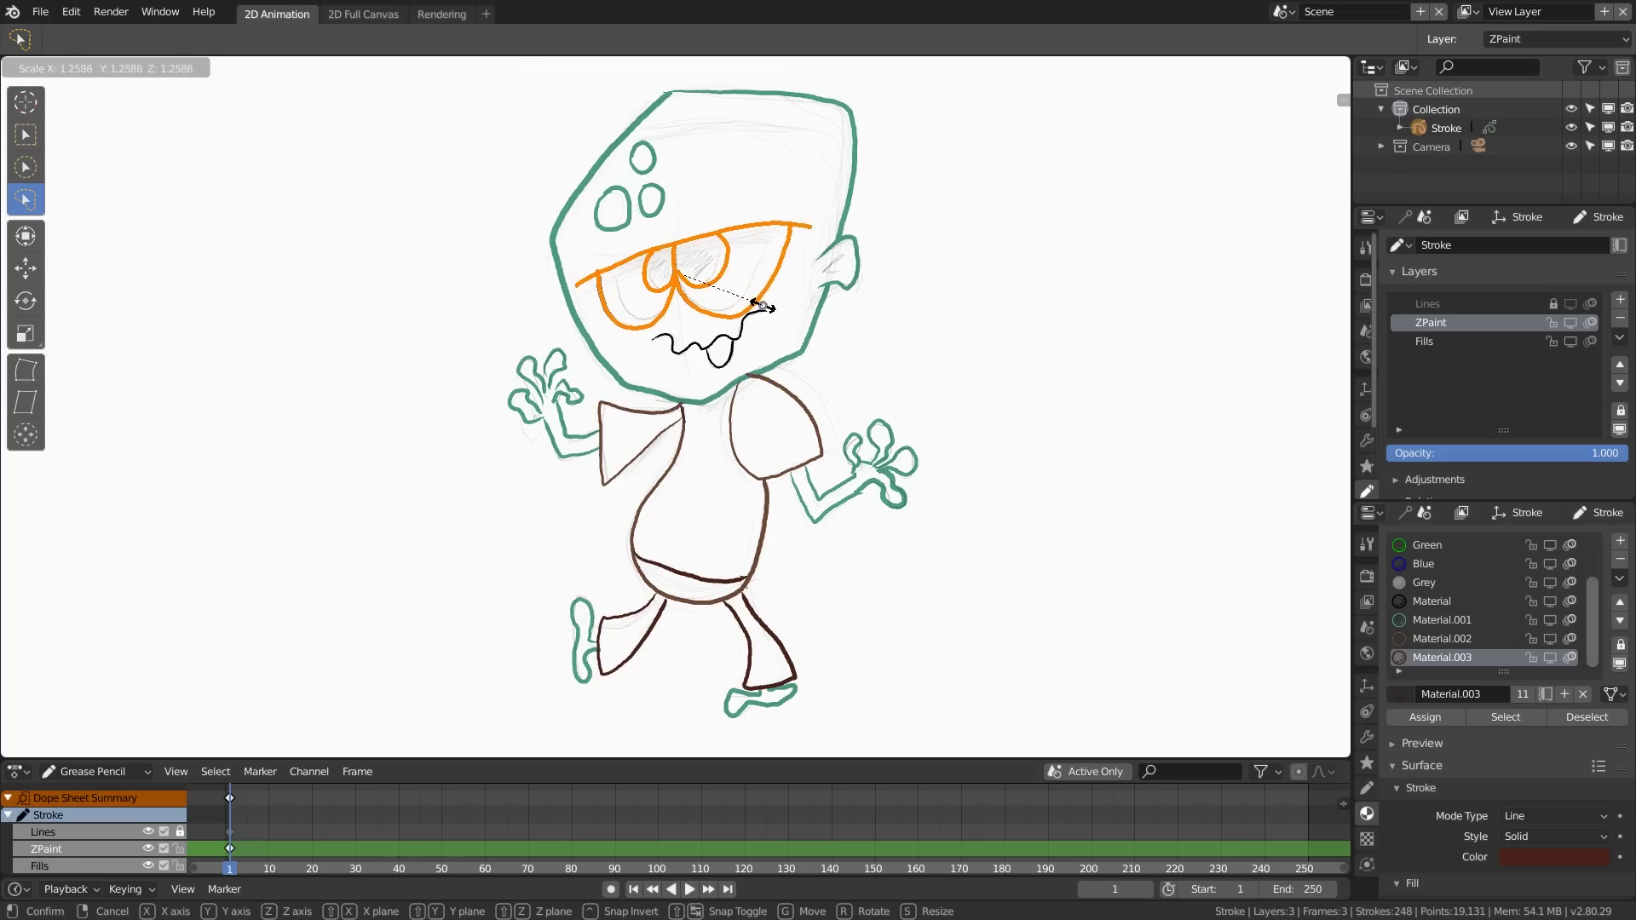
pyautogui.click(763, 295)
pyautogui.press('g')
pyautogui.click(804, 276)
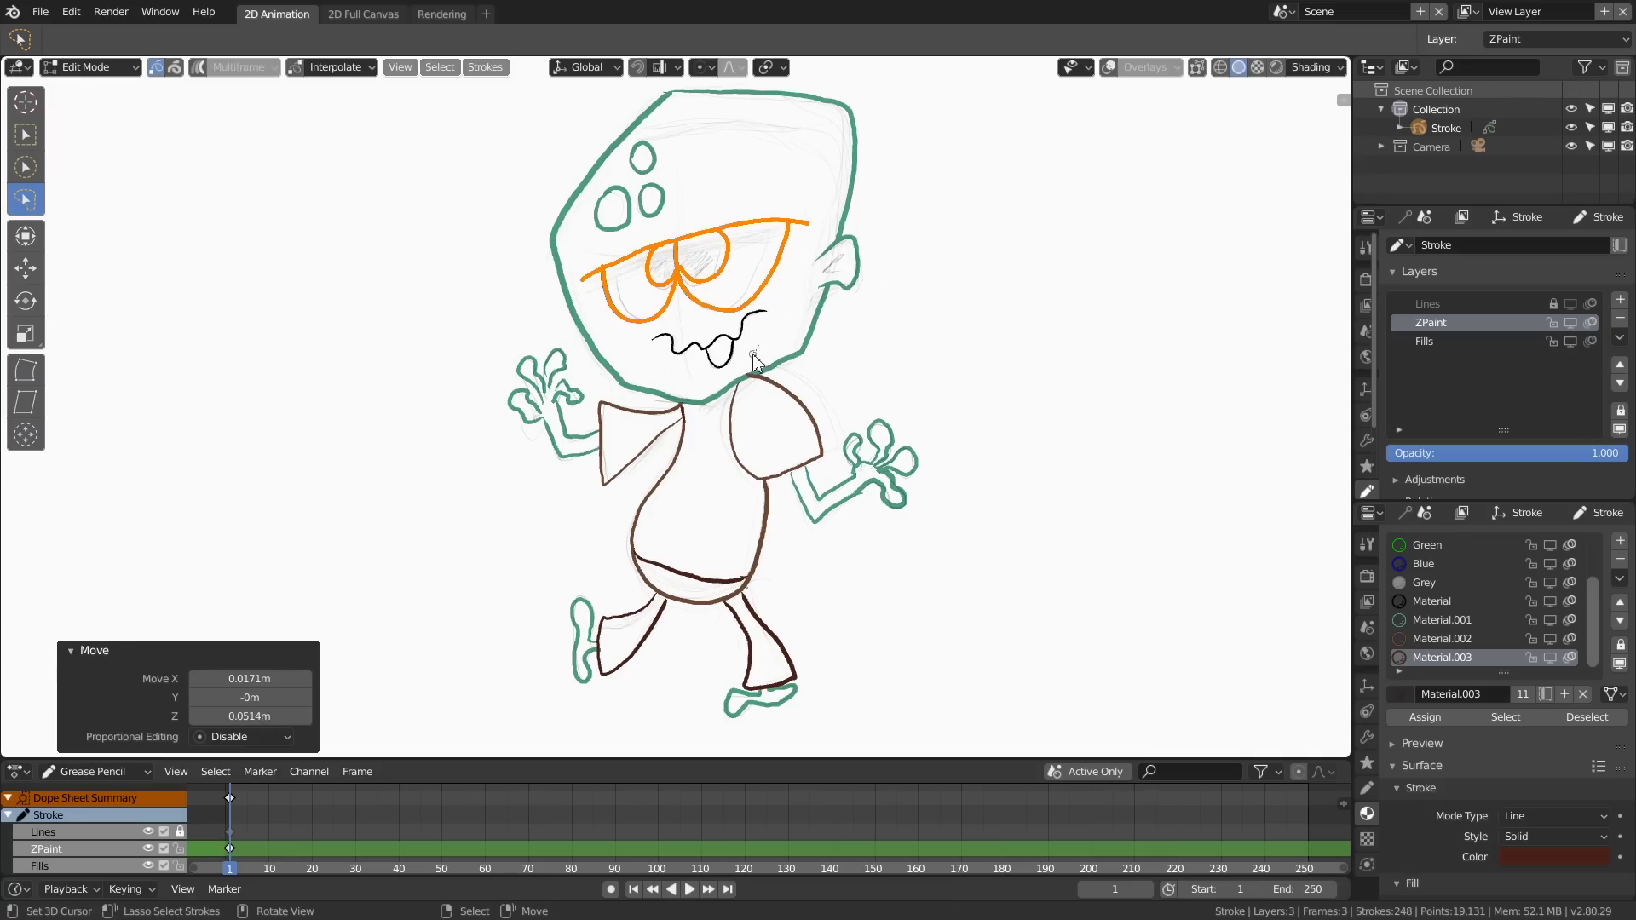
pyautogui.press('a')
pyautogui.hotkey('alt', 'a')
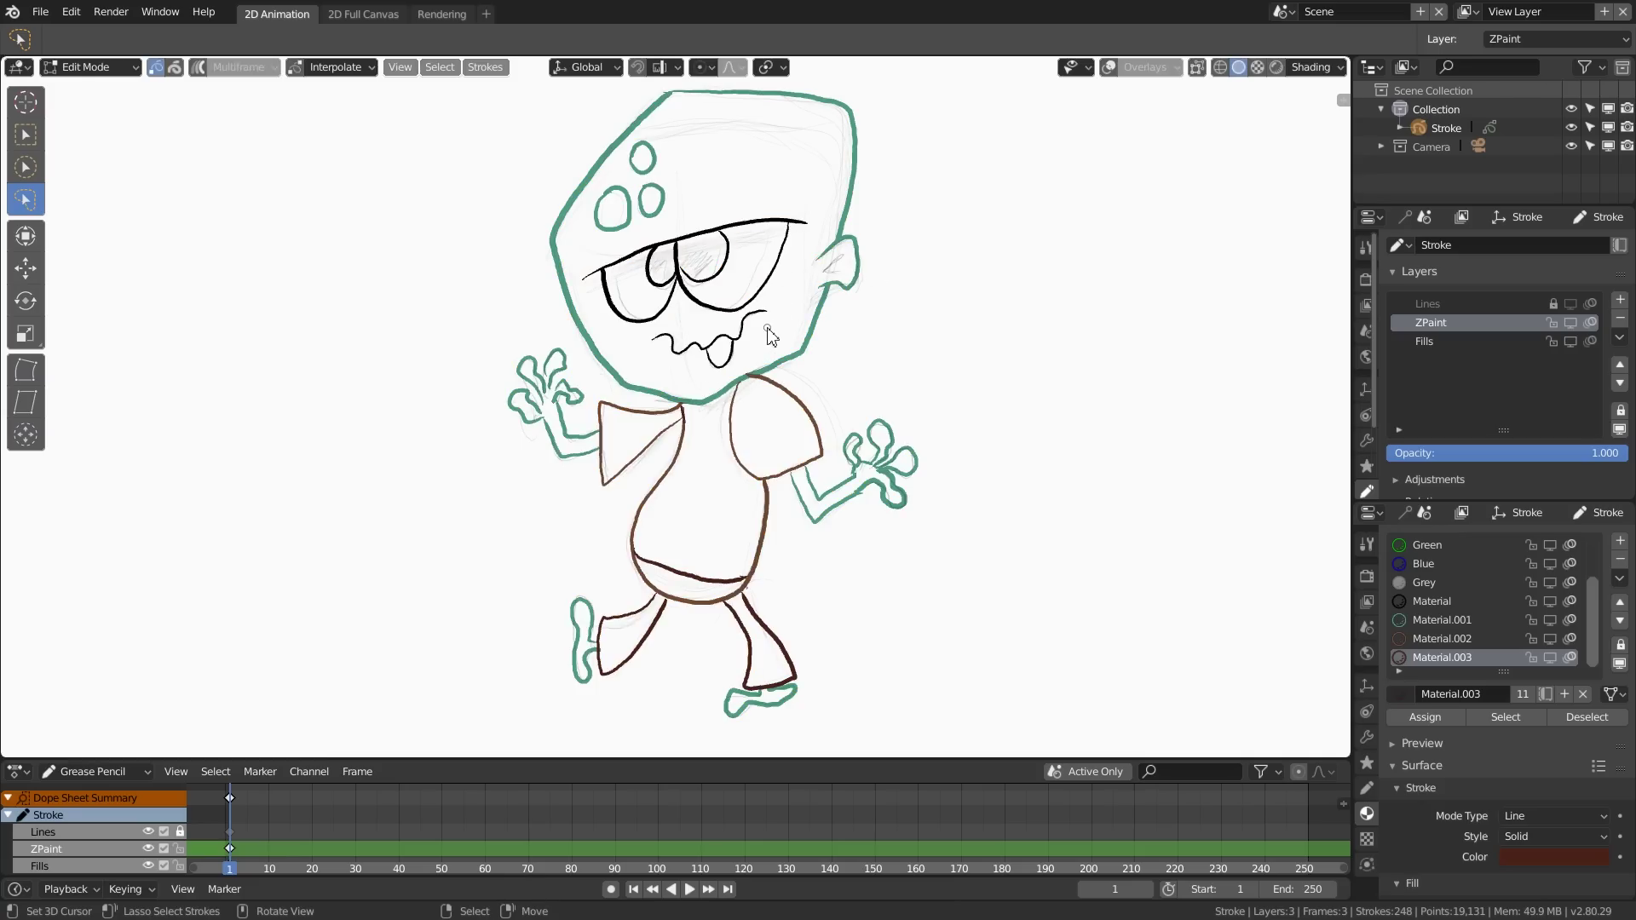
# Step: Lasso the mouth strokes and widen them about 1.23 times along the local X axis
pyautogui.moveTo(759, 344)
pyautogui.mouseDown()
pyautogui.moveTo(698, 374)
pyautogui.moveTo(649, 347)
pyautogui.moveTo(663, 329)
pyautogui.moveTo(778, 308)
pyautogui.mouseUp()
pyautogui.press('s')
pyautogui.press('x')
pyautogui.press('x')
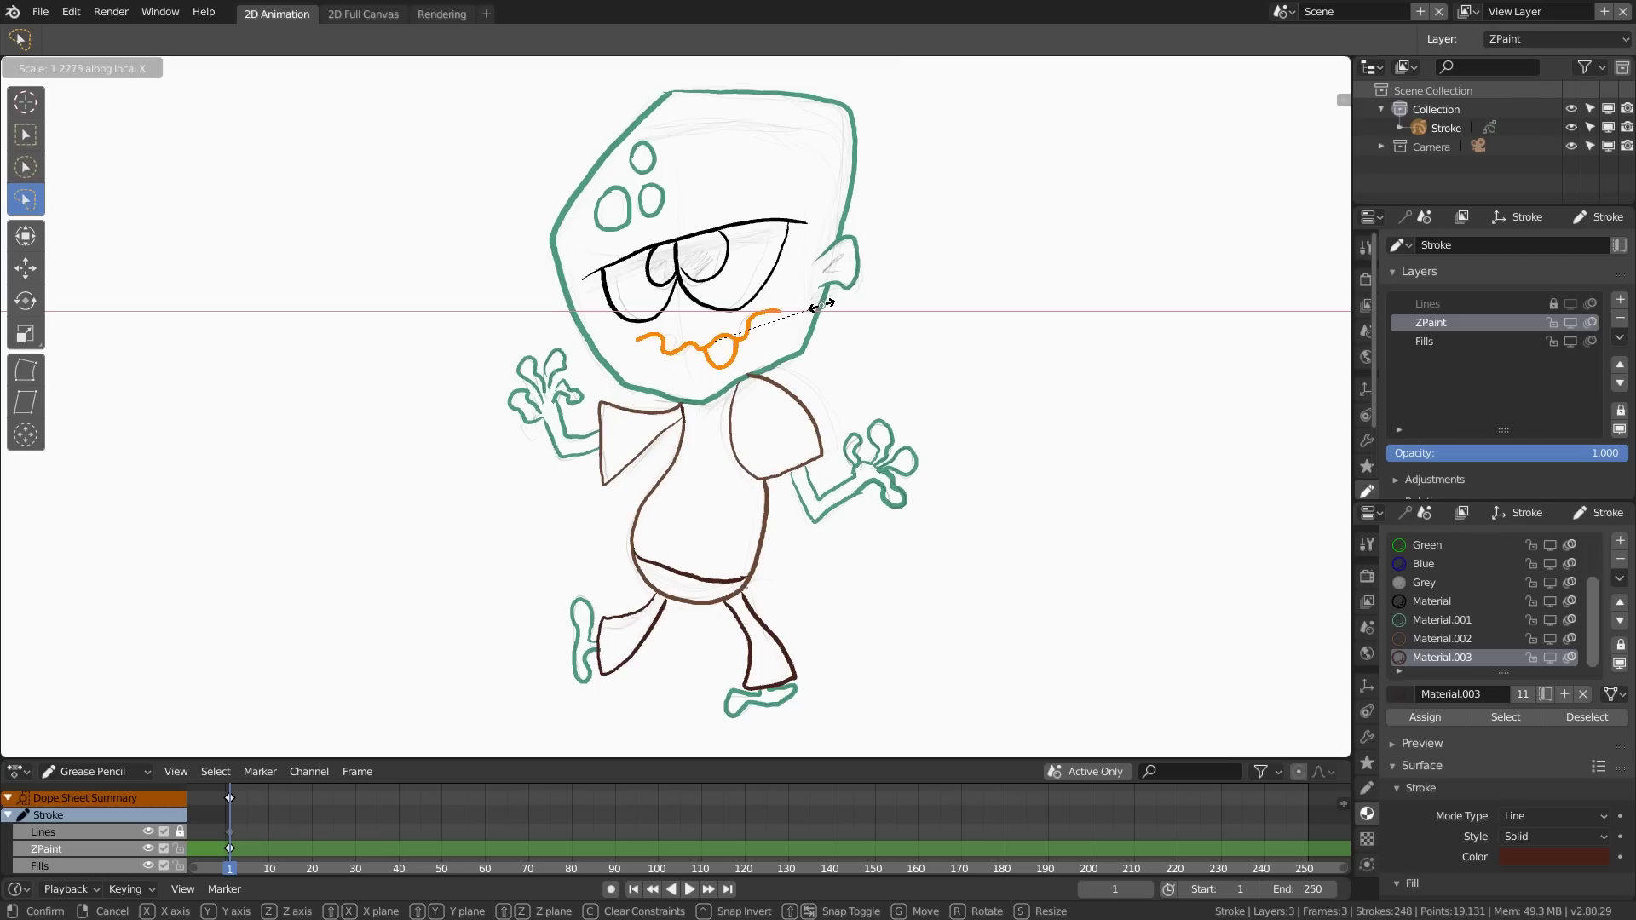
pyautogui.click(820, 305)
pyautogui.click(771, 345)
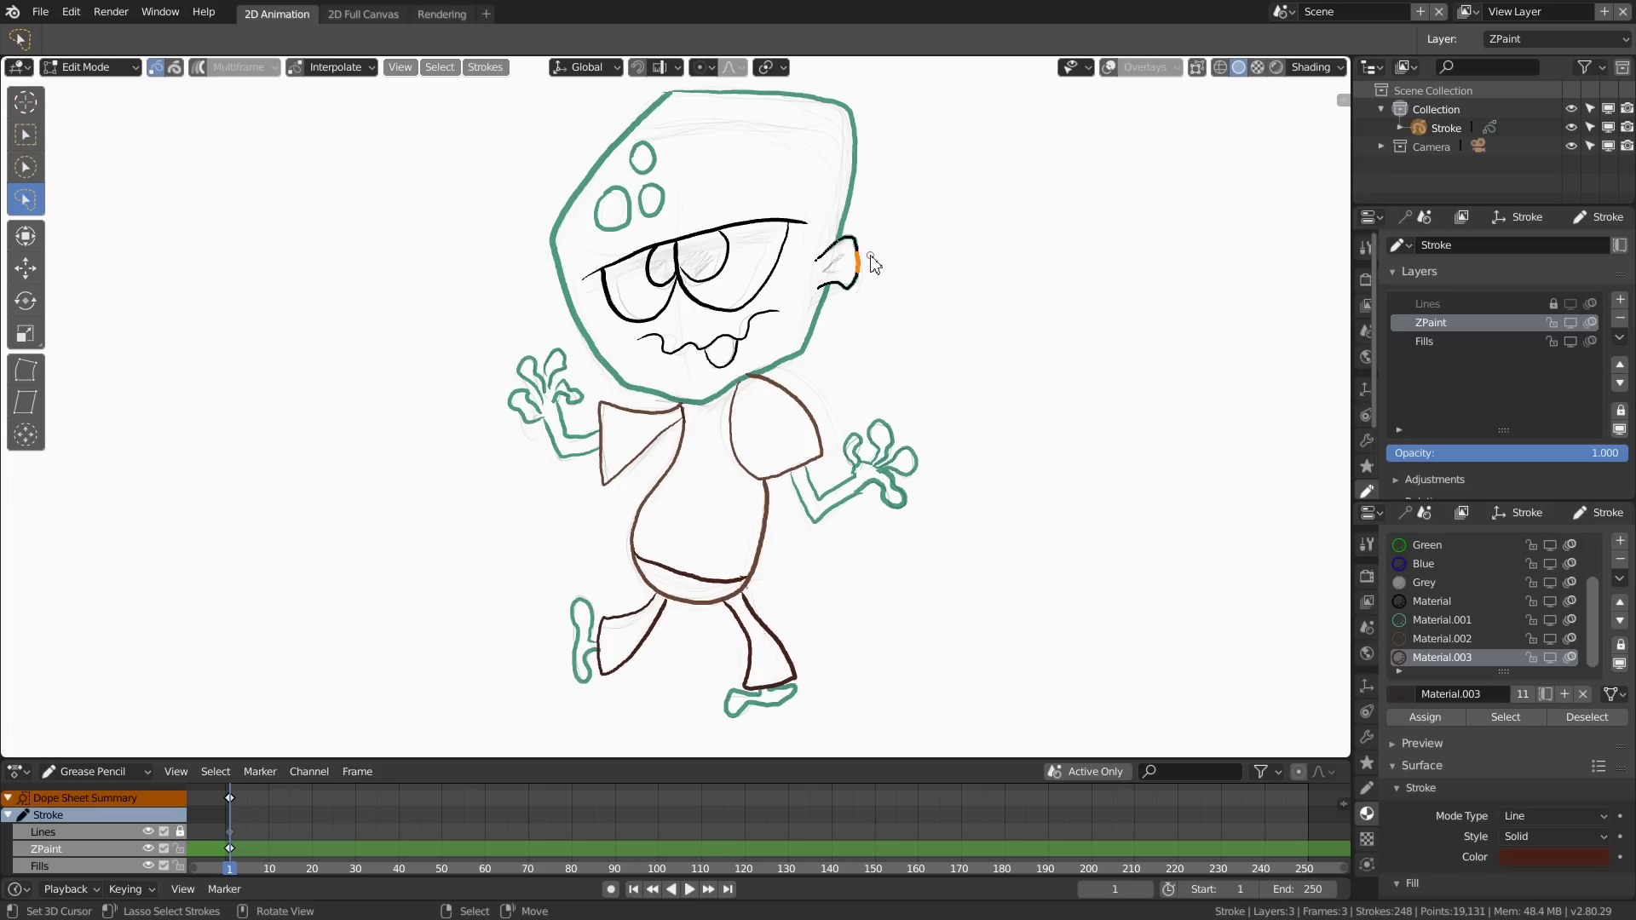
# Step: Select the ear stroke, scale it by 1.259 and move it down 0.06 m
pyautogui.click(856, 266)
pyautogui.press('s')
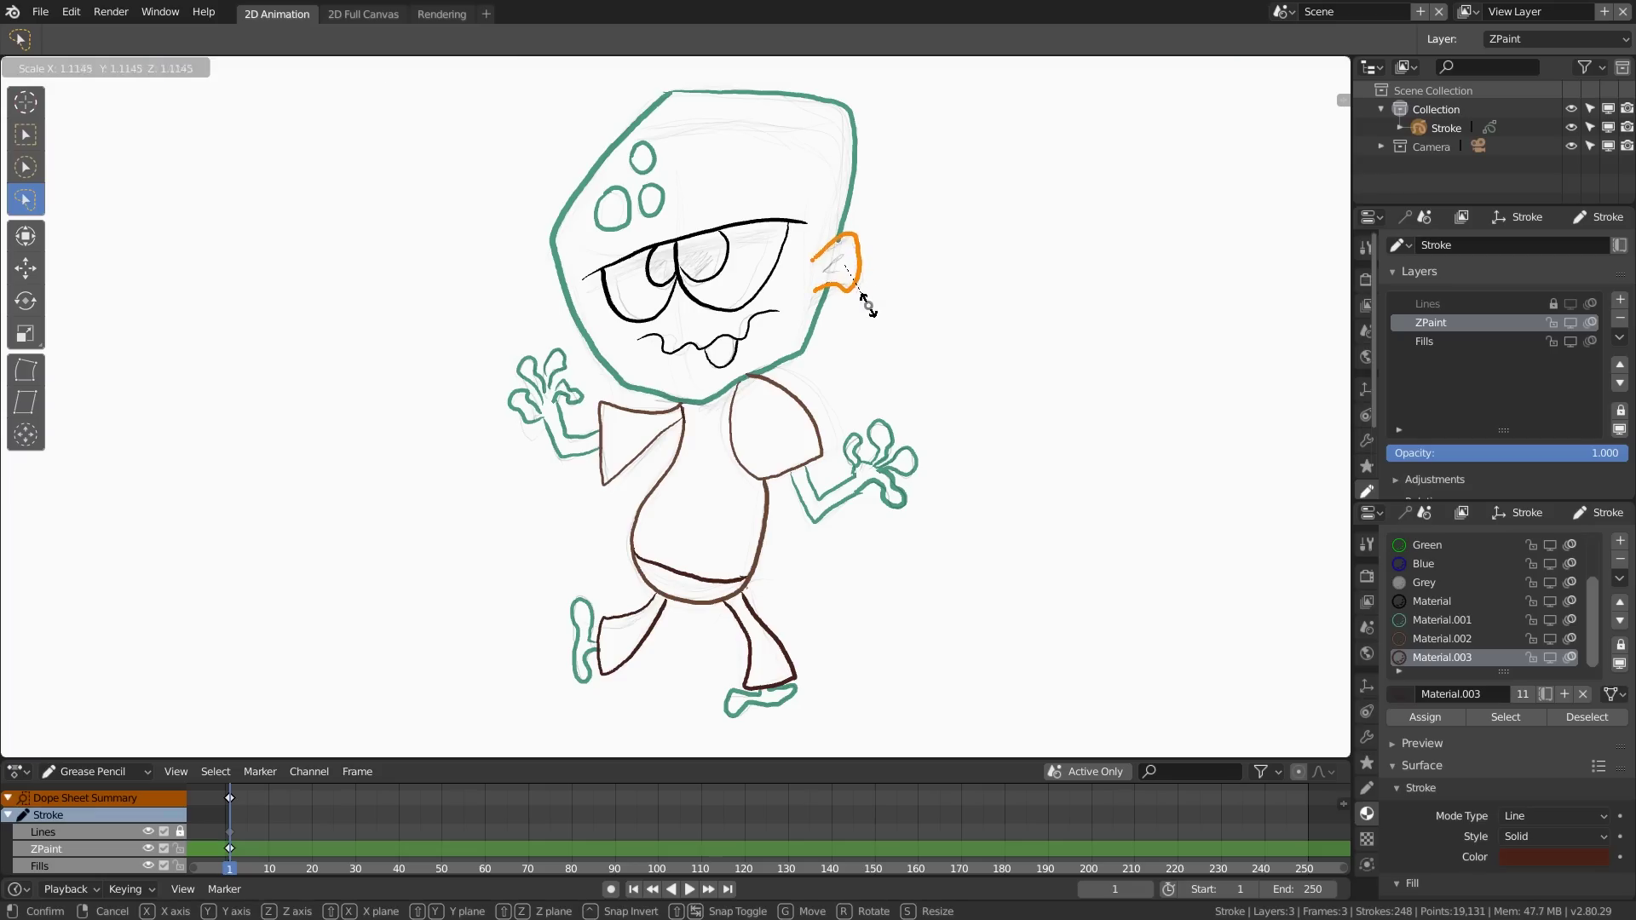
pyautogui.click(877, 315)
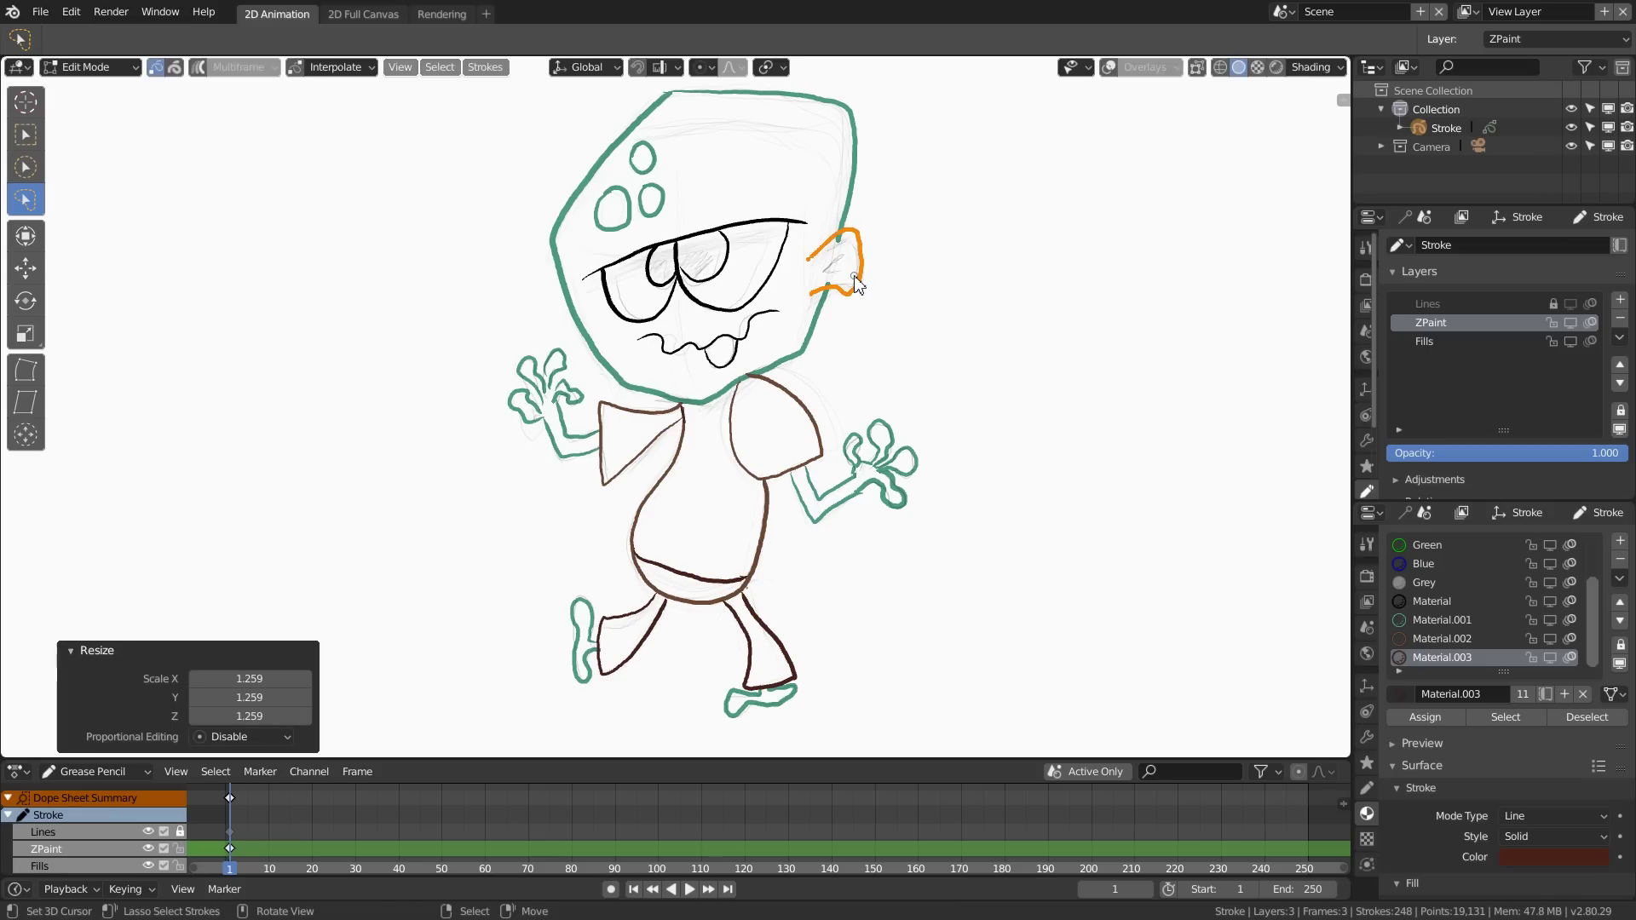
pyautogui.press('g')
pyautogui.click(860, 289)
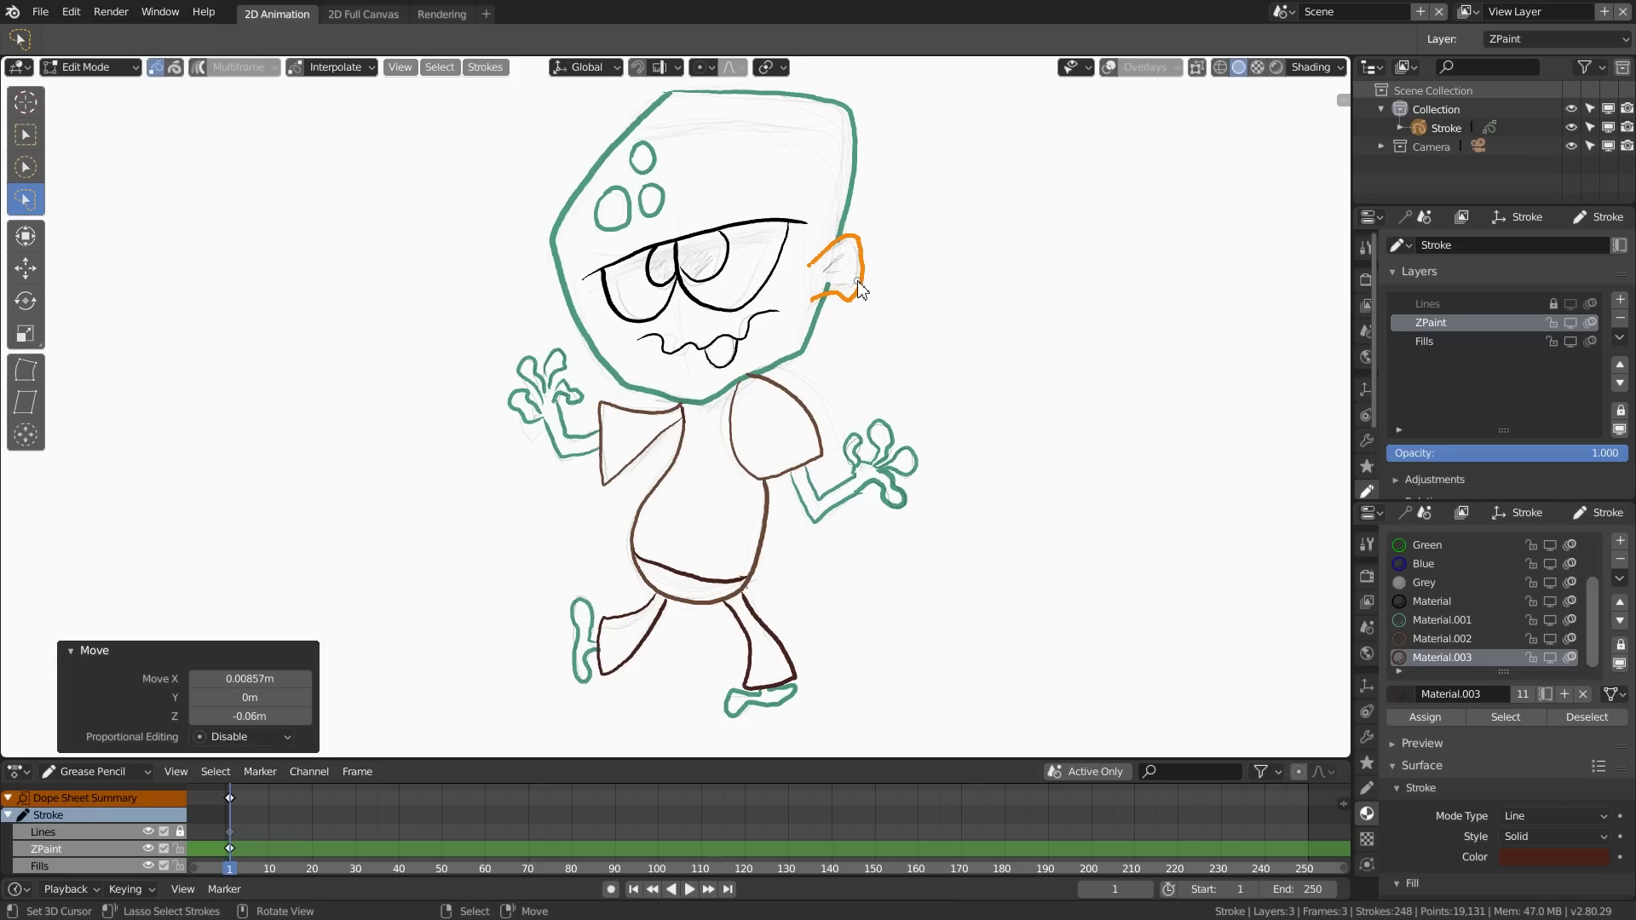
# Step: Delete the points of the head outline that cross the inside of the ear
pyautogui.press('Tab')
pyautogui.click(835, 298)
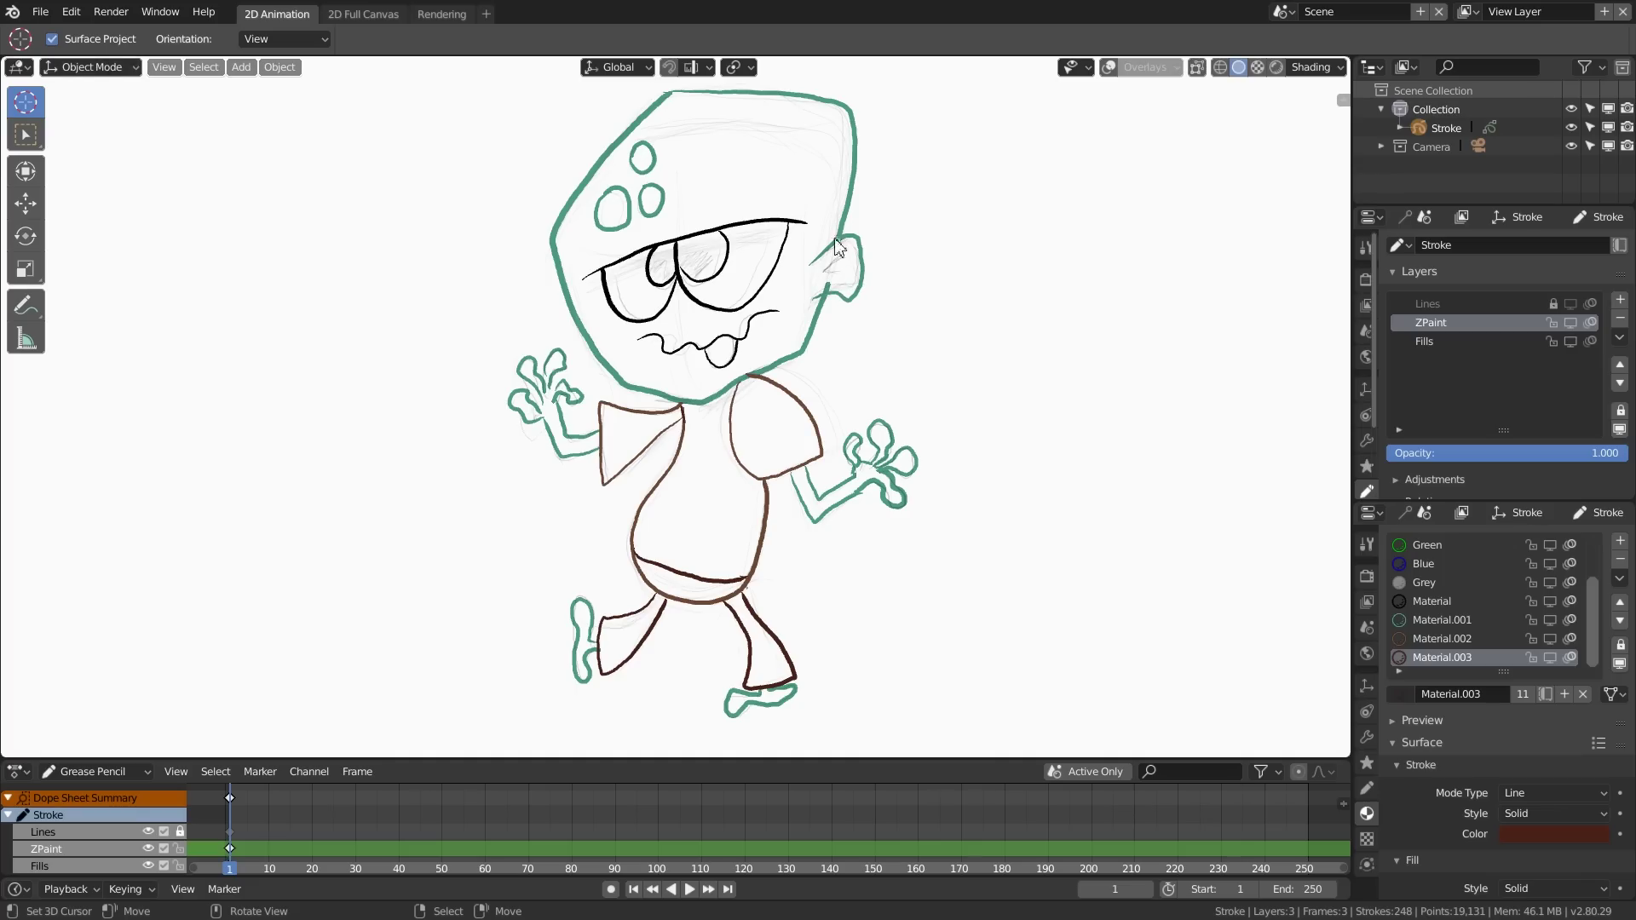
pyautogui.click(105, 67)
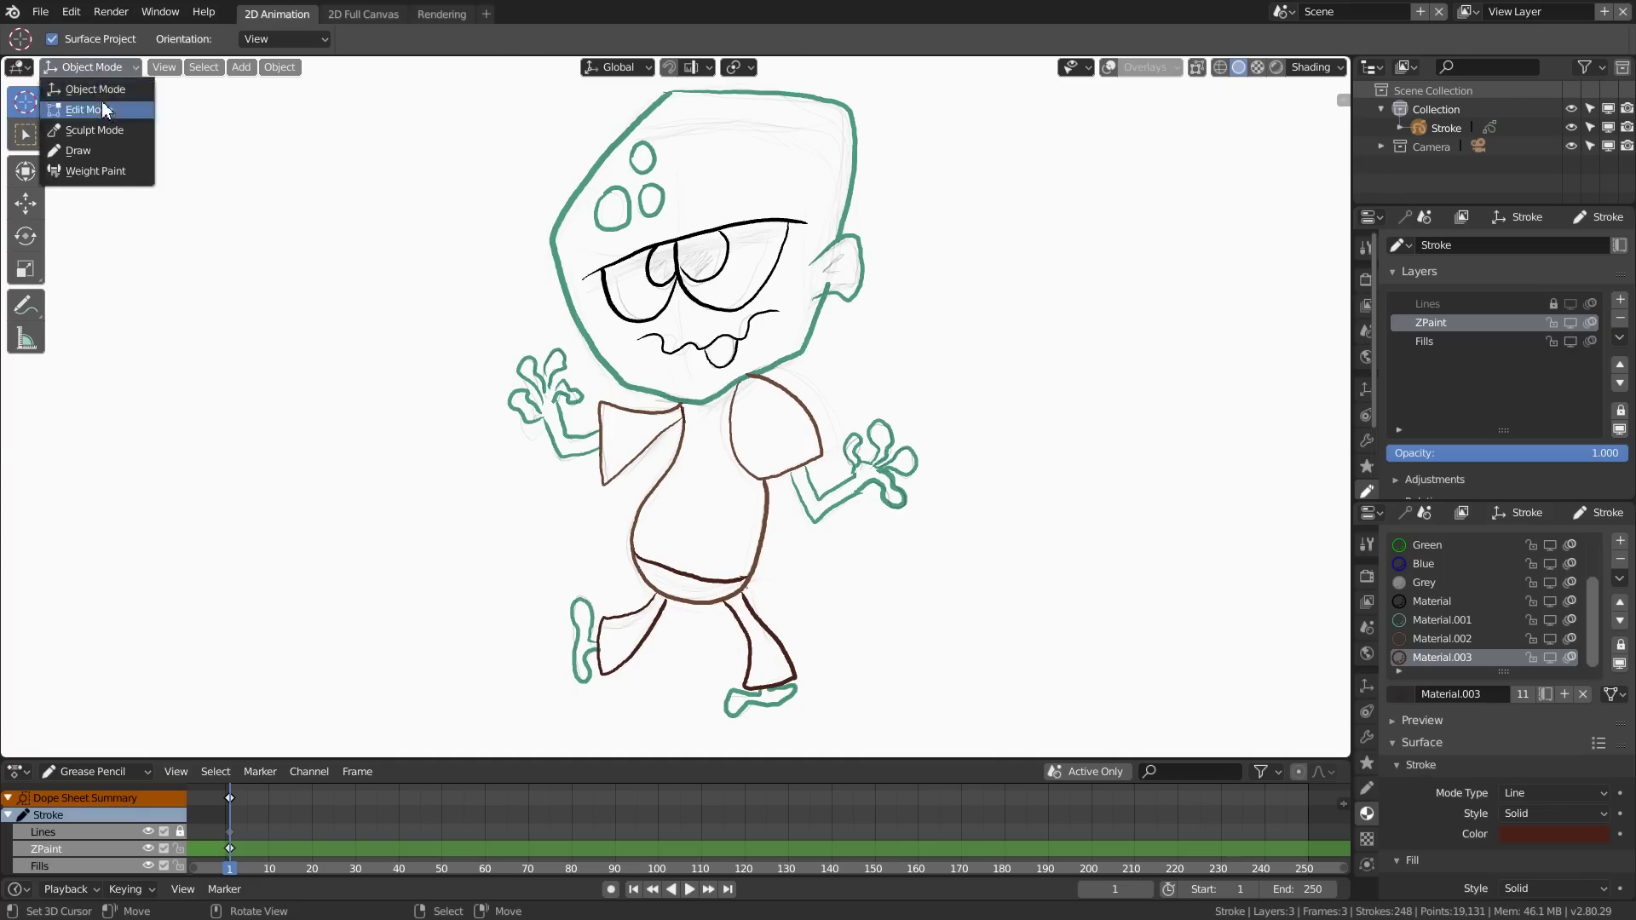
pyautogui.click(102, 109)
pyautogui.click(93, 67)
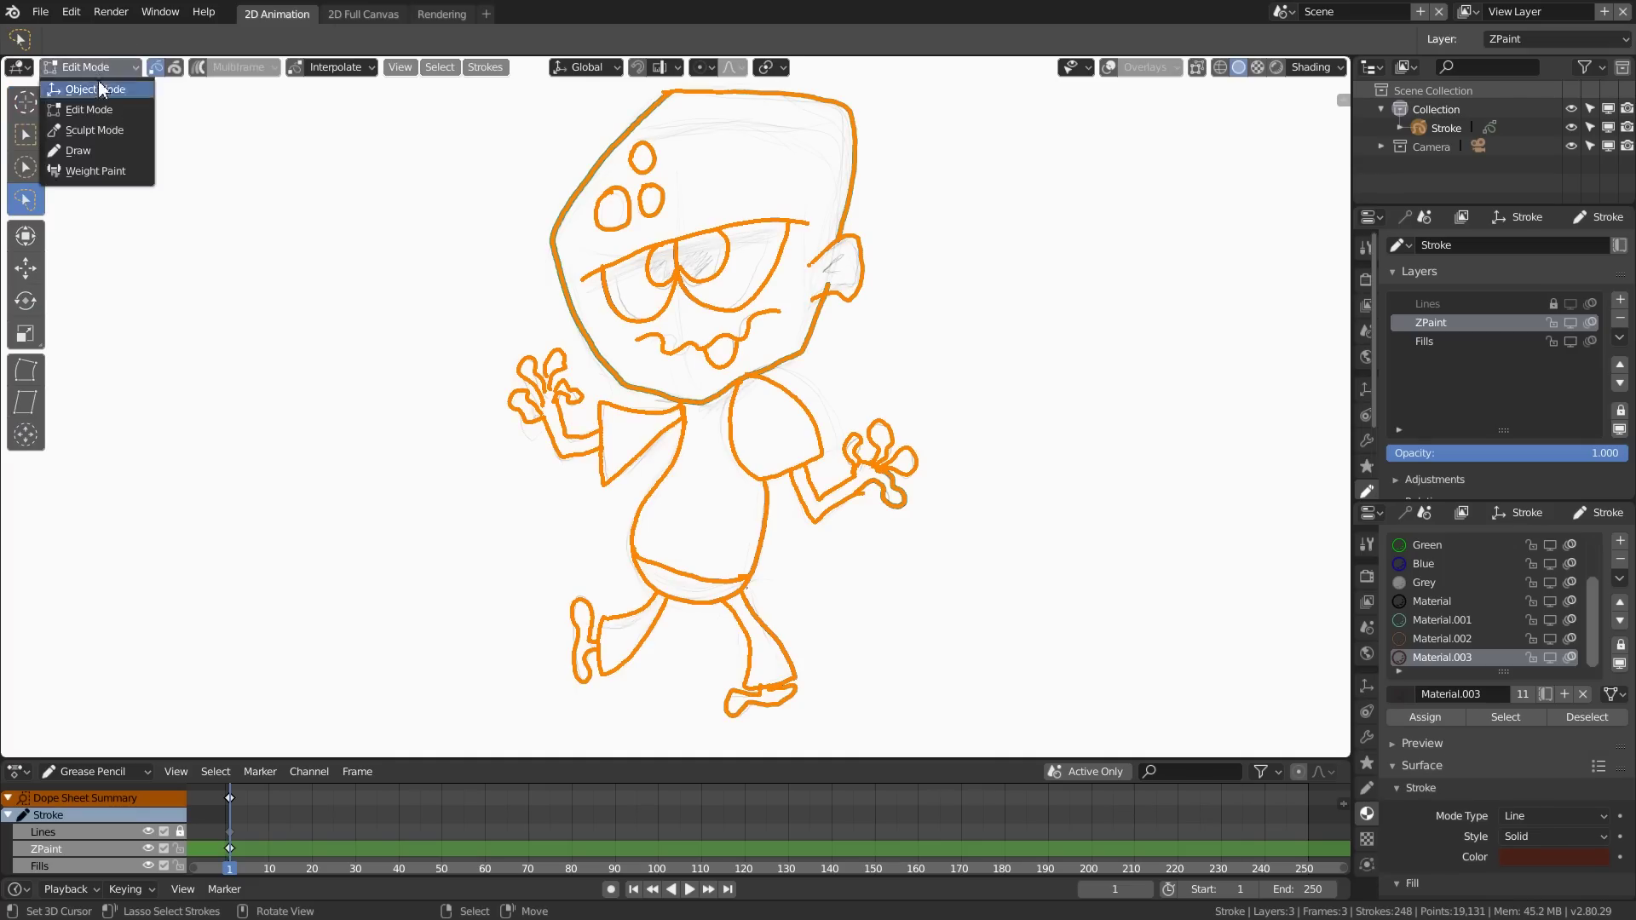
pyautogui.click(837, 281)
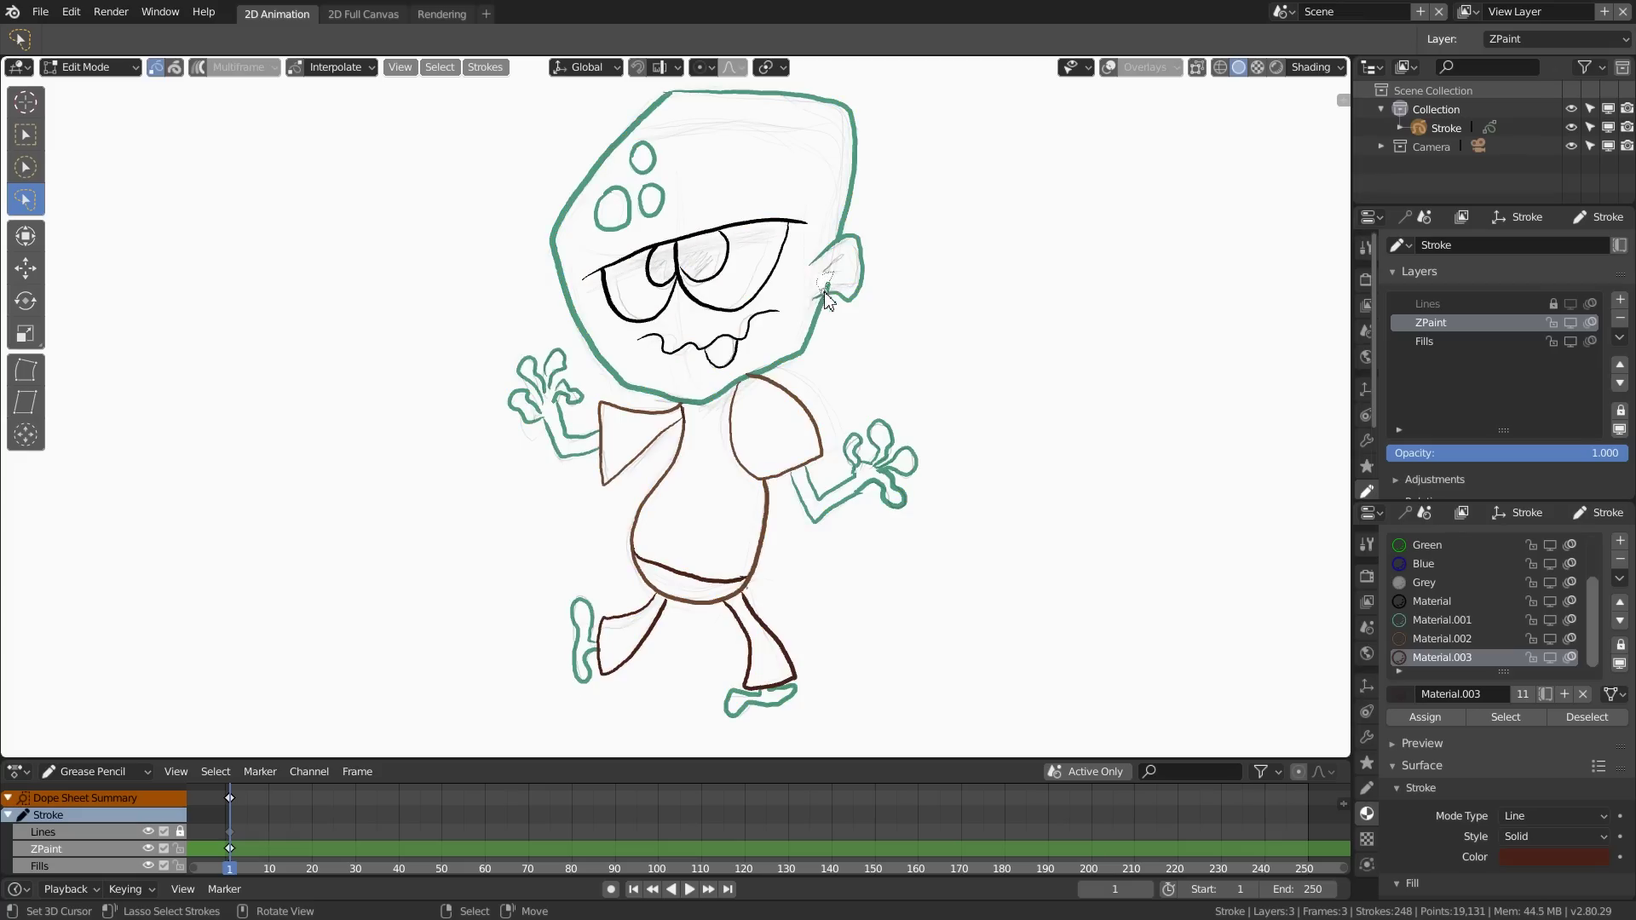
pyautogui.press('x')
pyautogui.click(866, 261)
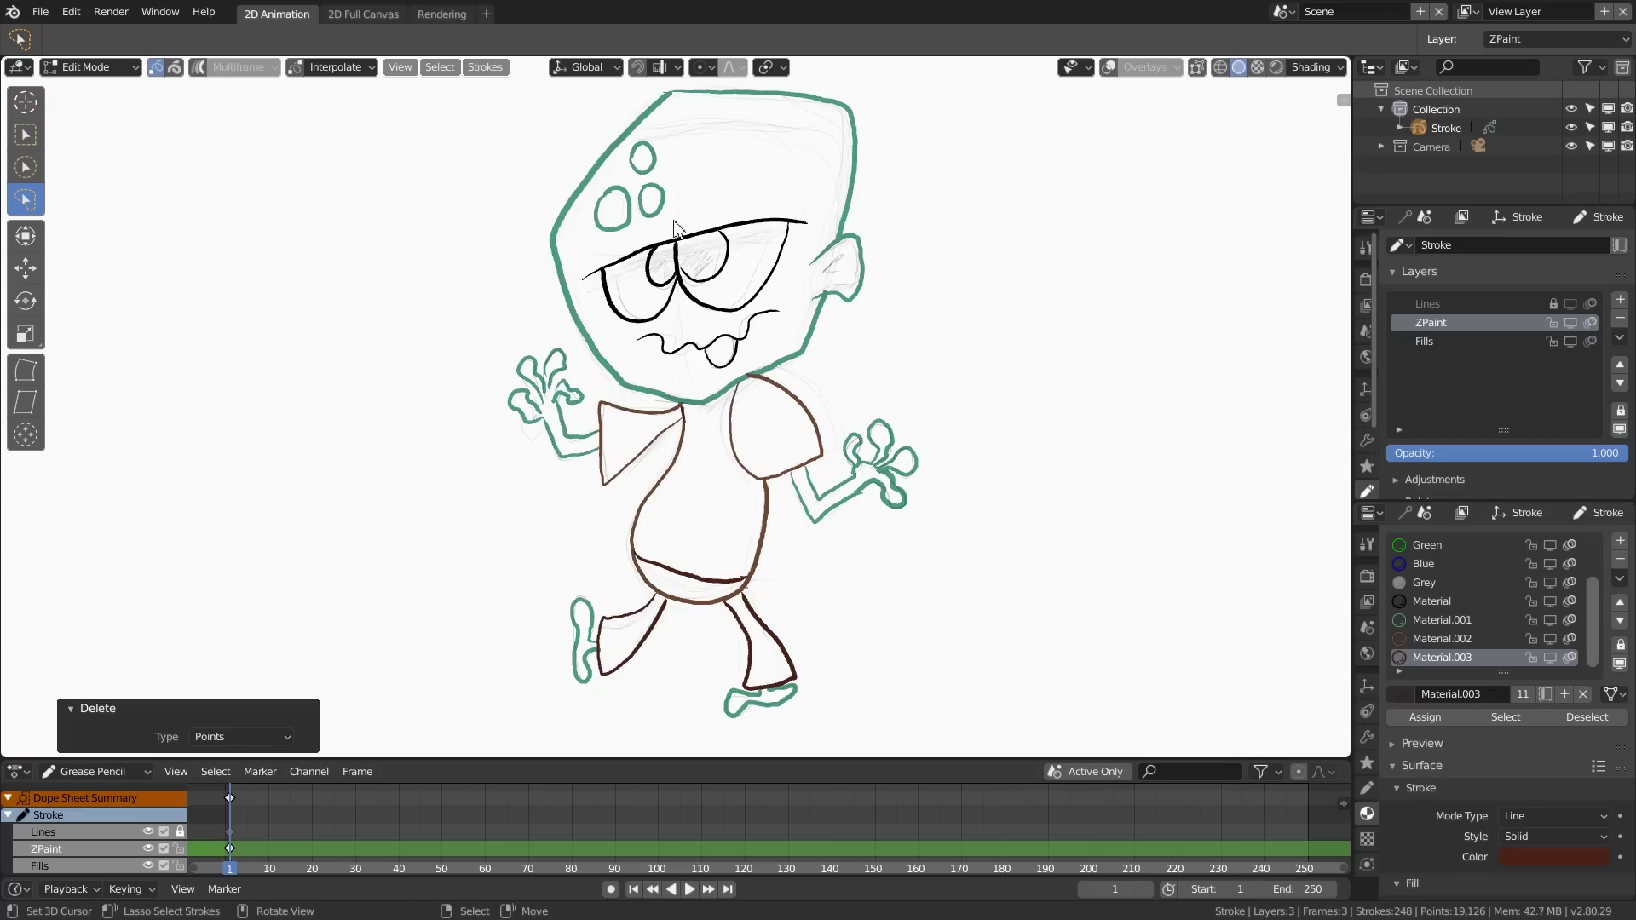
# Step: In Sculpt Mode, push the side of the head outline opposite the ear inward using the Push brush at a 50 px radius
pyautogui.click(113, 65)
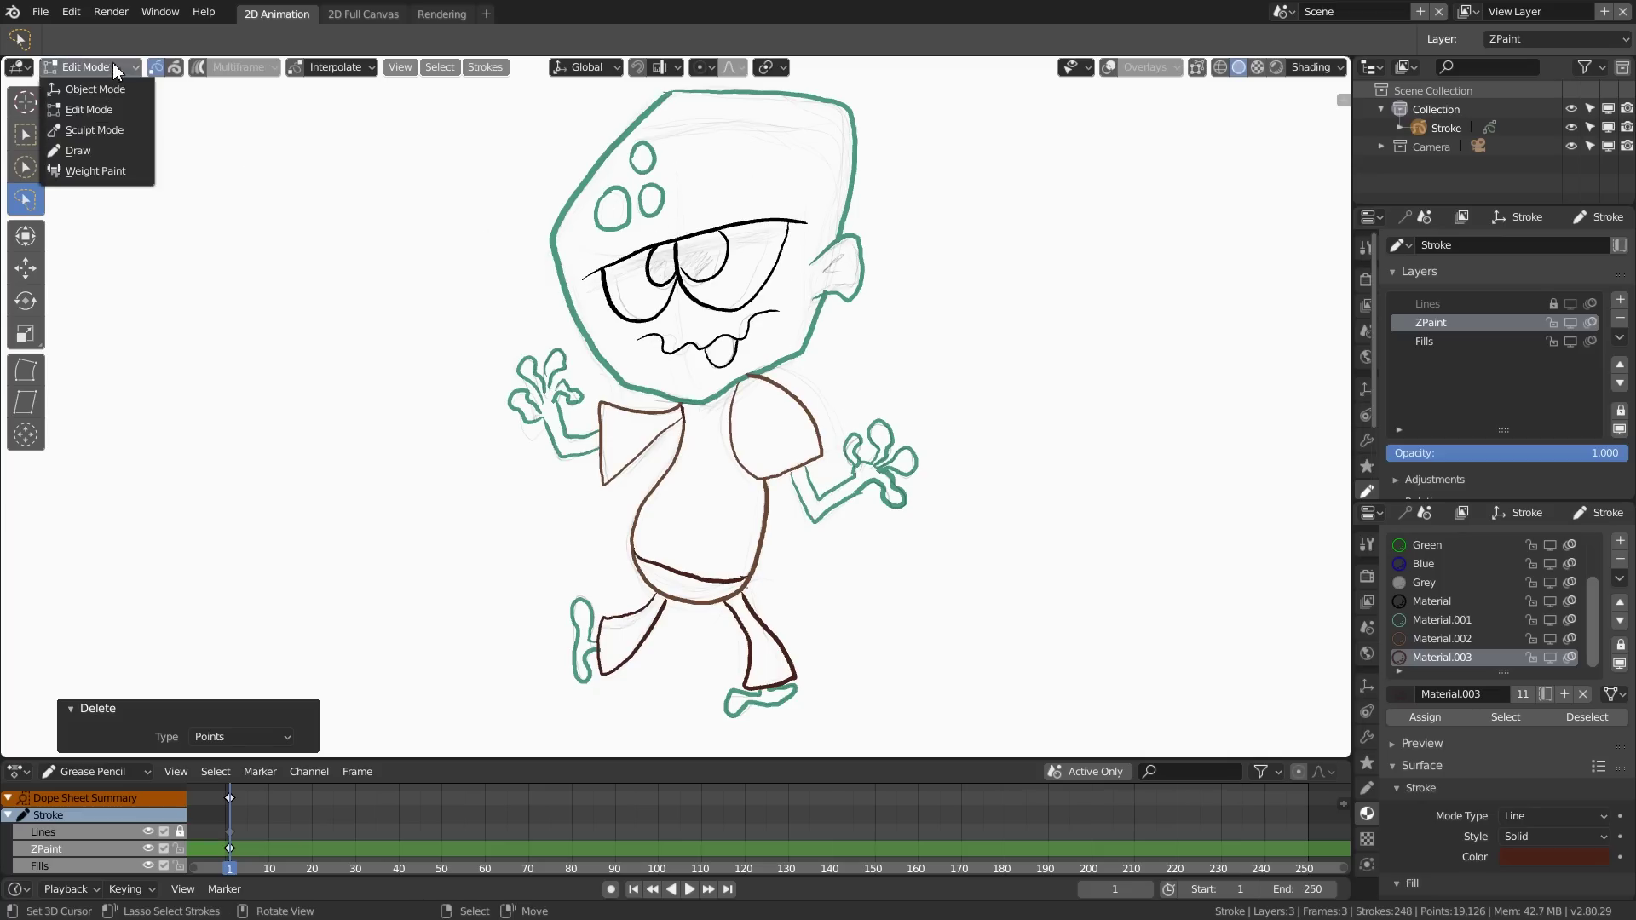
pyautogui.click(109, 125)
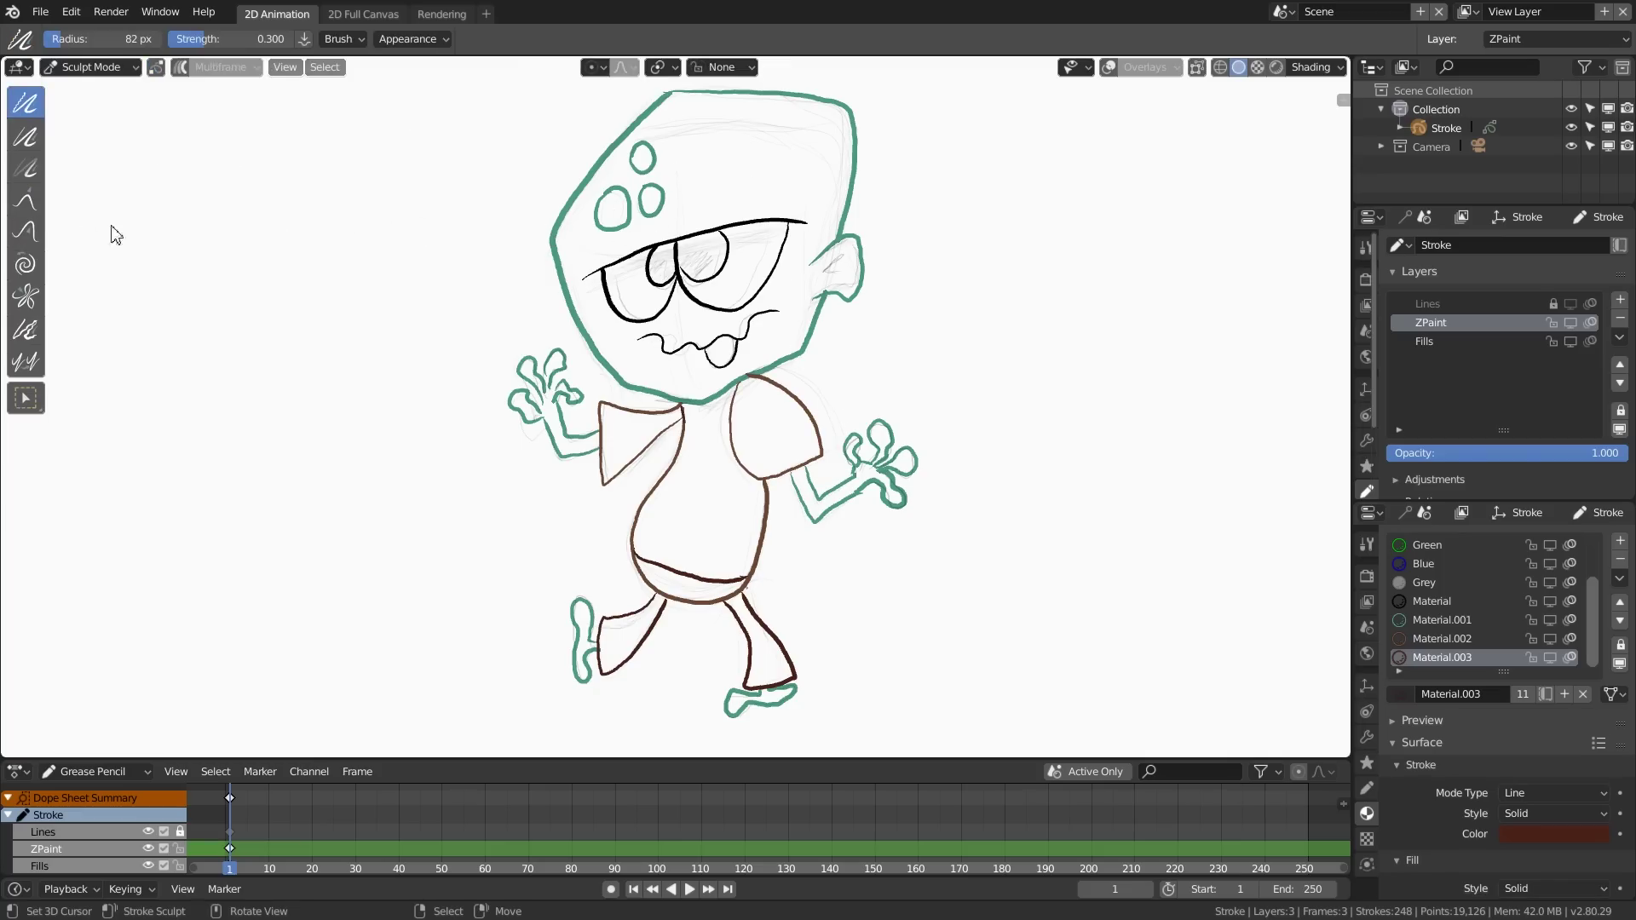
pyautogui.click(30, 233)
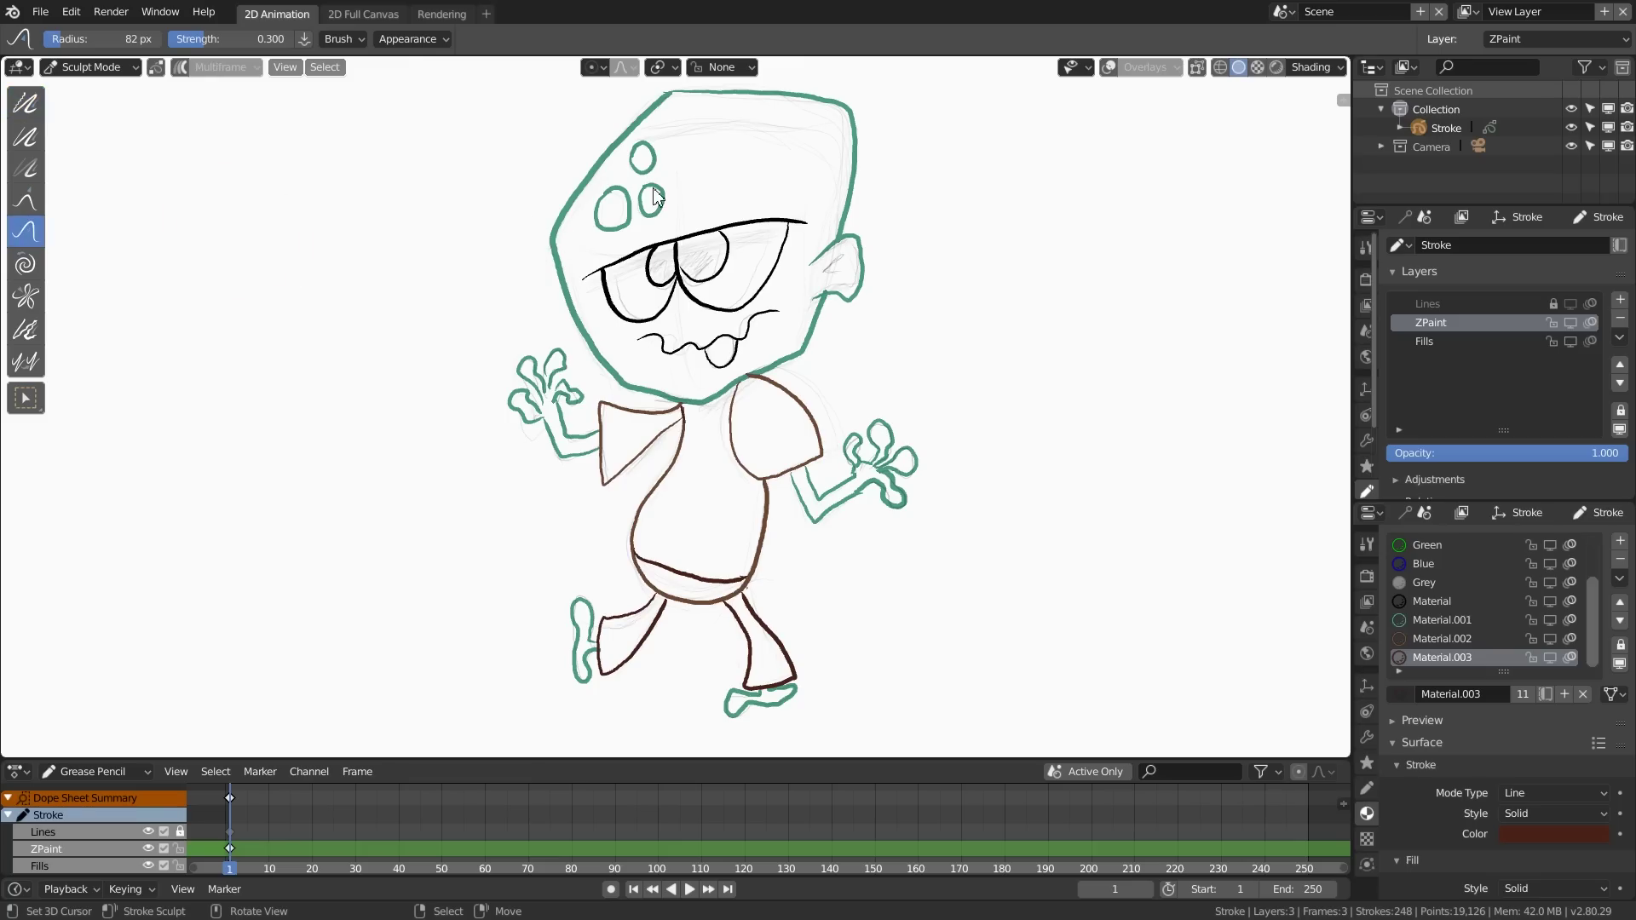
pyautogui.press('f')
pyautogui.moveTo(558, 241)
pyautogui.mouseDown()
pyautogui.moveTo(581, 242)
pyautogui.moveTo(606, 180)
pyautogui.mouseUp()
pyautogui.moveTo(610, 148); pyautogui.dragTo(623, 152)
pyautogui.moveTo(554, 249); pyautogui.dragTo(565, 256)
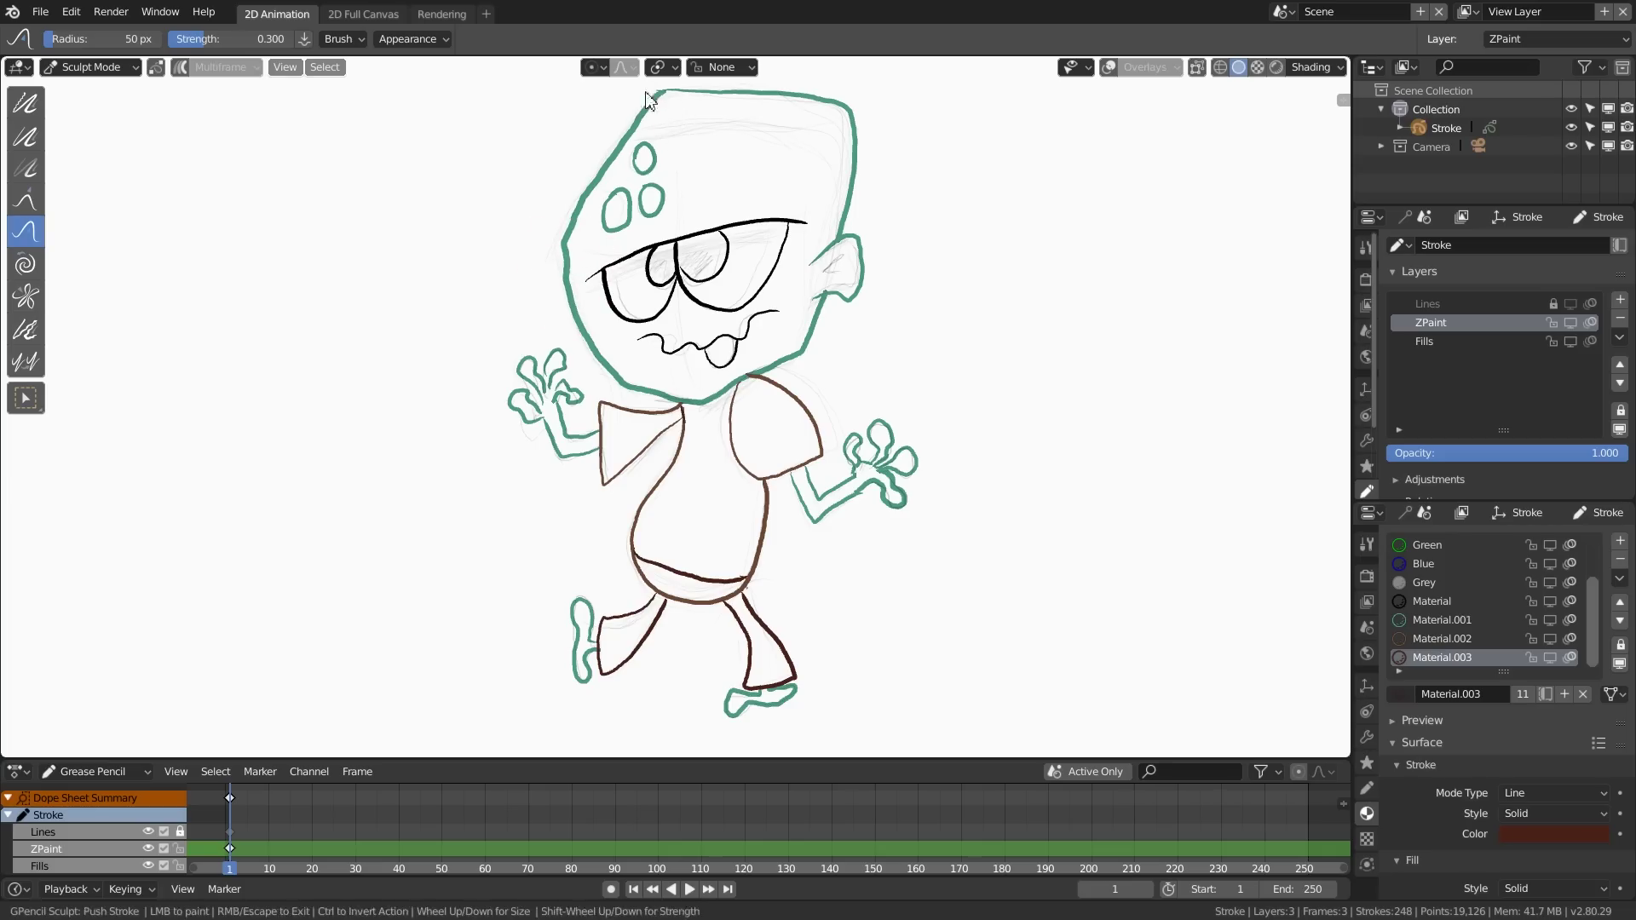
pyautogui.moveTo(637, 138); pyautogui.dragTo(614, 171)
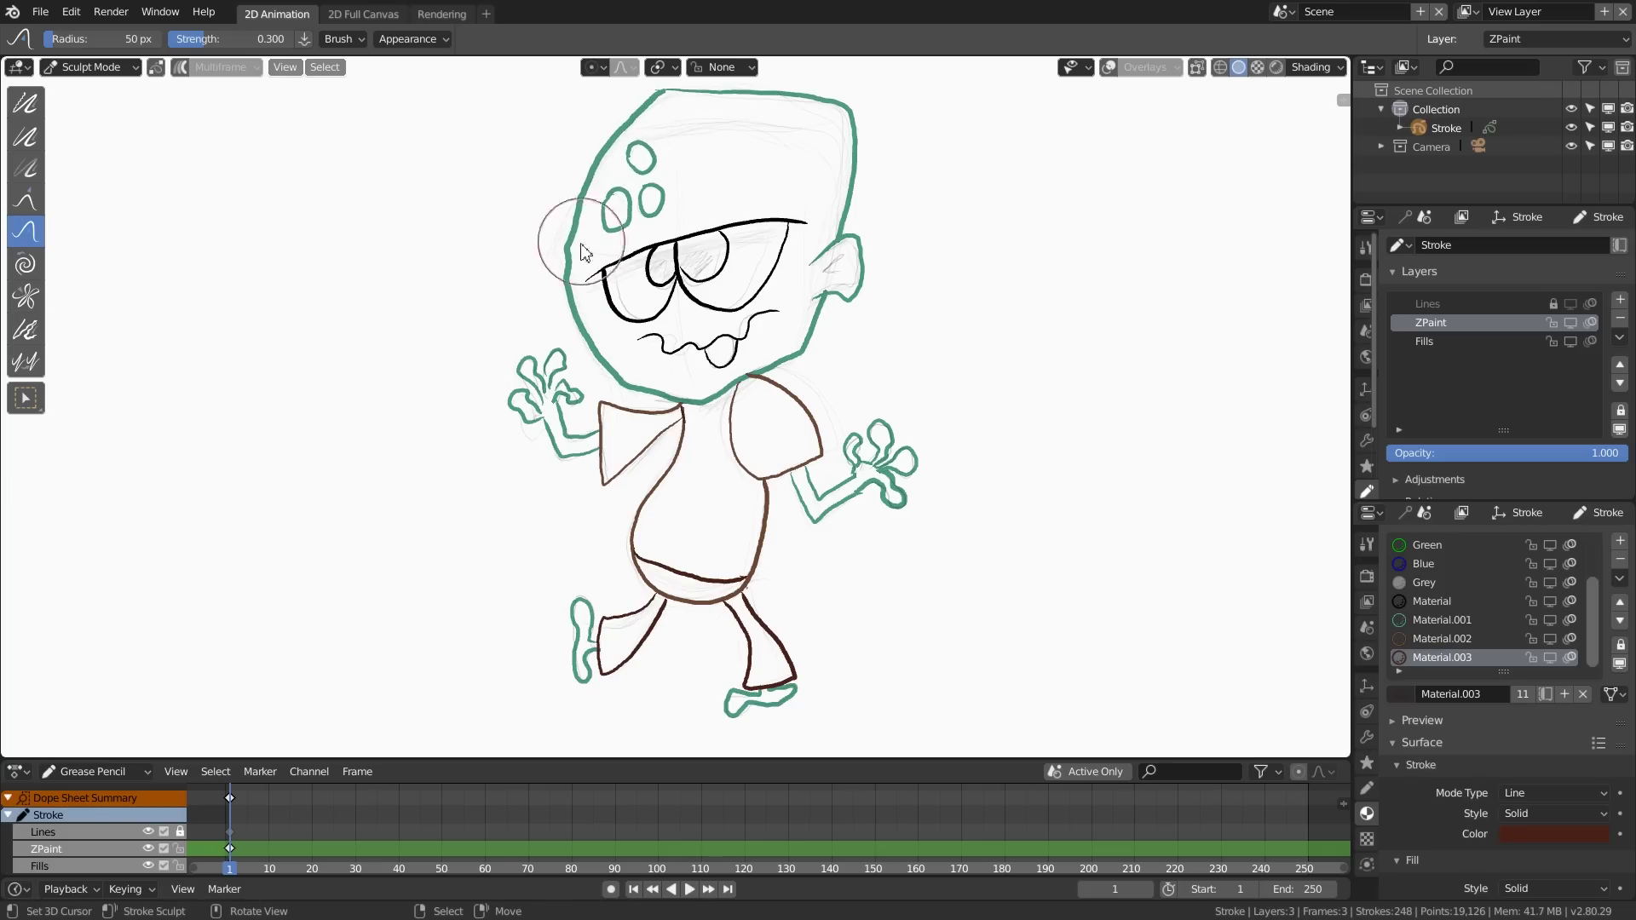
pyautogui.moveTo(623, 113)
pyautogui.mouseDown()
pyautogui.moveTo(640, 127)
pyautogui.moveTo(600, 197)
pyautogui.mouseUp()
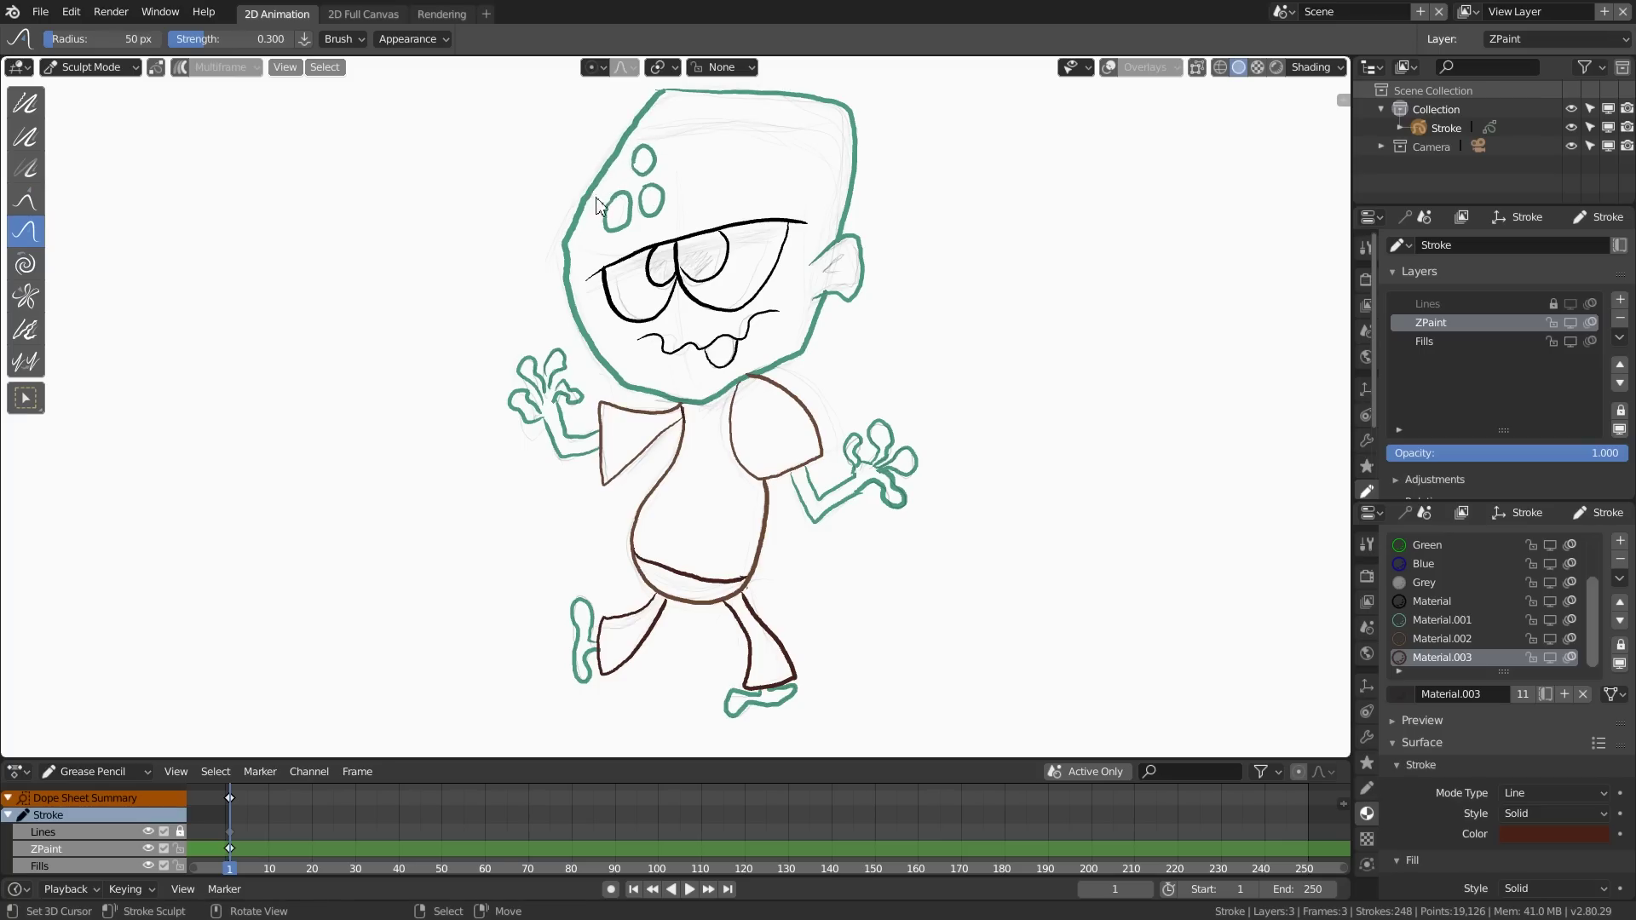
# Step: Smooth the outlines of the head, ear, legs, shirt and hands with the Smooth brush at an 82 px radius
pyautogui.click(26, 103)
pyautogui.press('f')
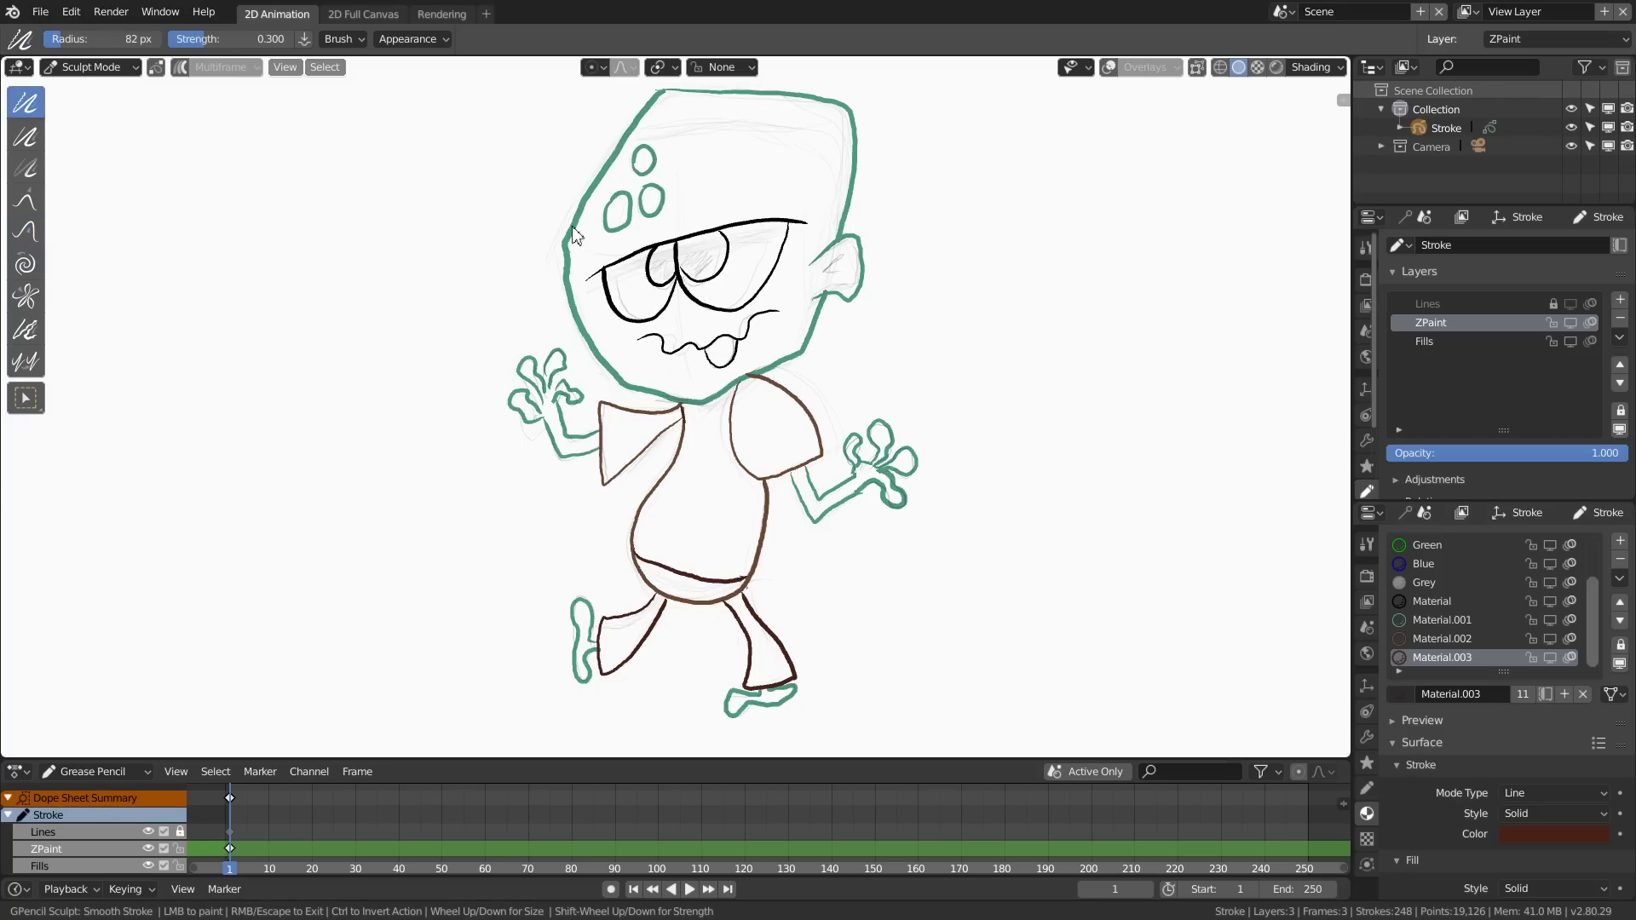
pyautogui.click(576, 158)
pyautogui.moveTo(861, 285)
pyautogui.mouseDown()
pyautogui.moveTo(840, 299)
pyautogui.moveTo(869, 234)
pyautogui.mouseUp()
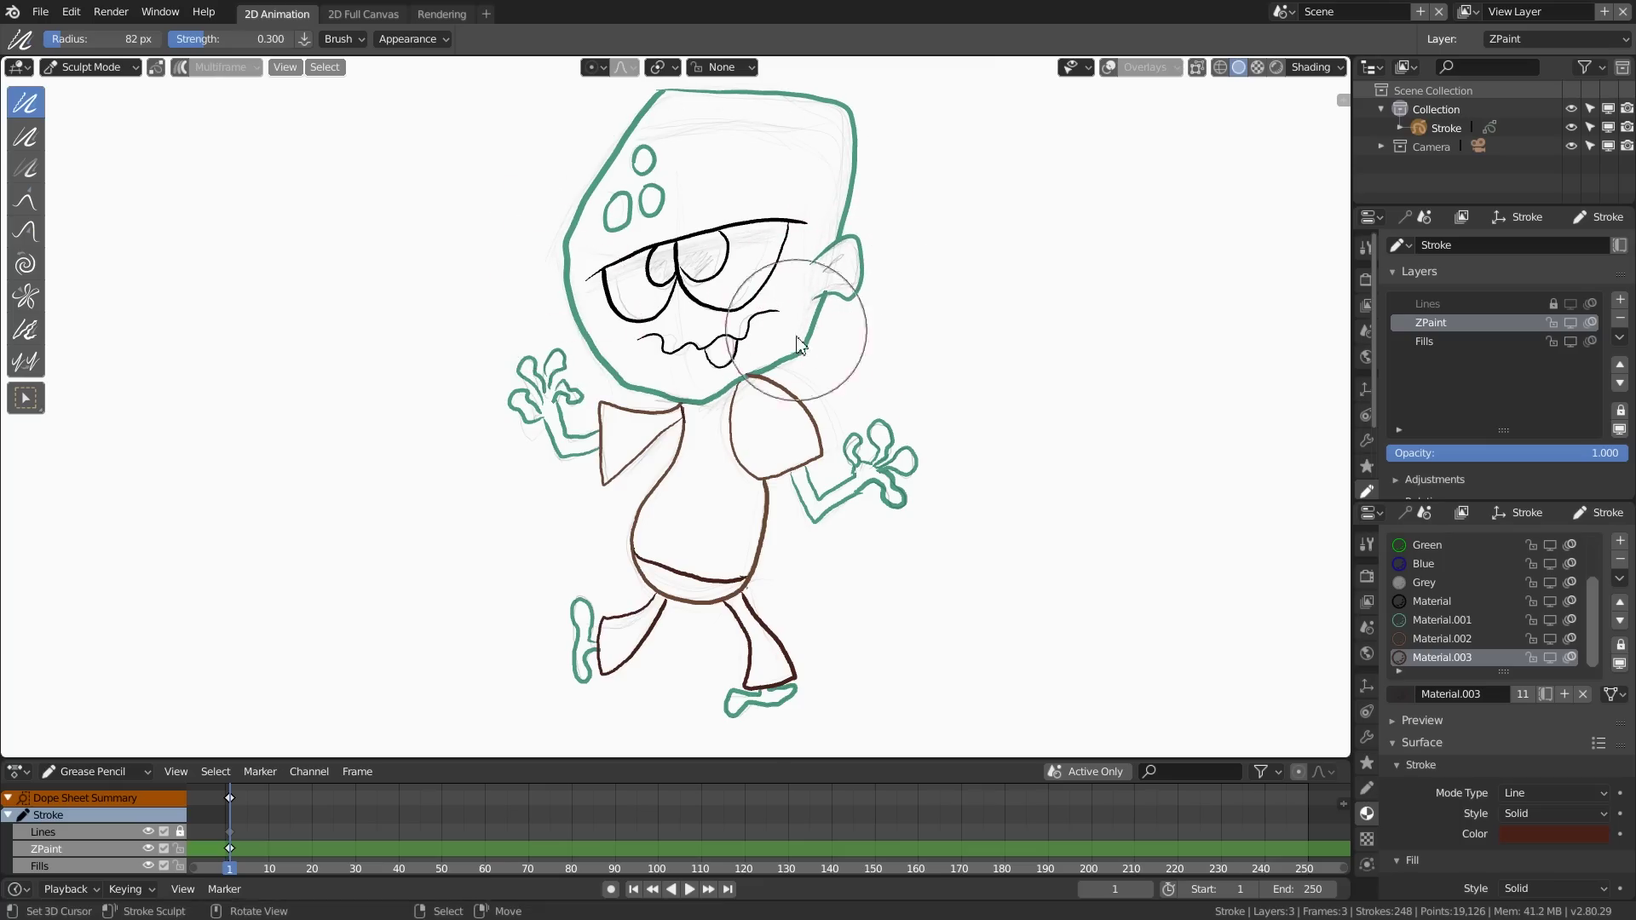
pyautogui.moveTo(769, 615)
pyautogui.mouseDown()
pyautogui.moveTo(785, 666)
pyautogui.moveTo(750, 687)
pyautogui.moveTo(741, 562)
pyautogui.moveTo(640, 630)
pyautogui.moveTo(602, 624)
pyautogui.moveTo(602, 657)
pyautogui.moveTo(675, 585)
pyautogui.mouseUp()
pyautogui.moveTo(654, 487)
pyautogui.mouseDown()
pyautogui.moveTo(668, 584)
pyautogui.moveTo(766, 520)
pyautogui.moveTo(660, 507)
pyautogui.moveTo(630, 418)
pyautogui.moveTo(536, 381)
pyautogui.mouseUp()
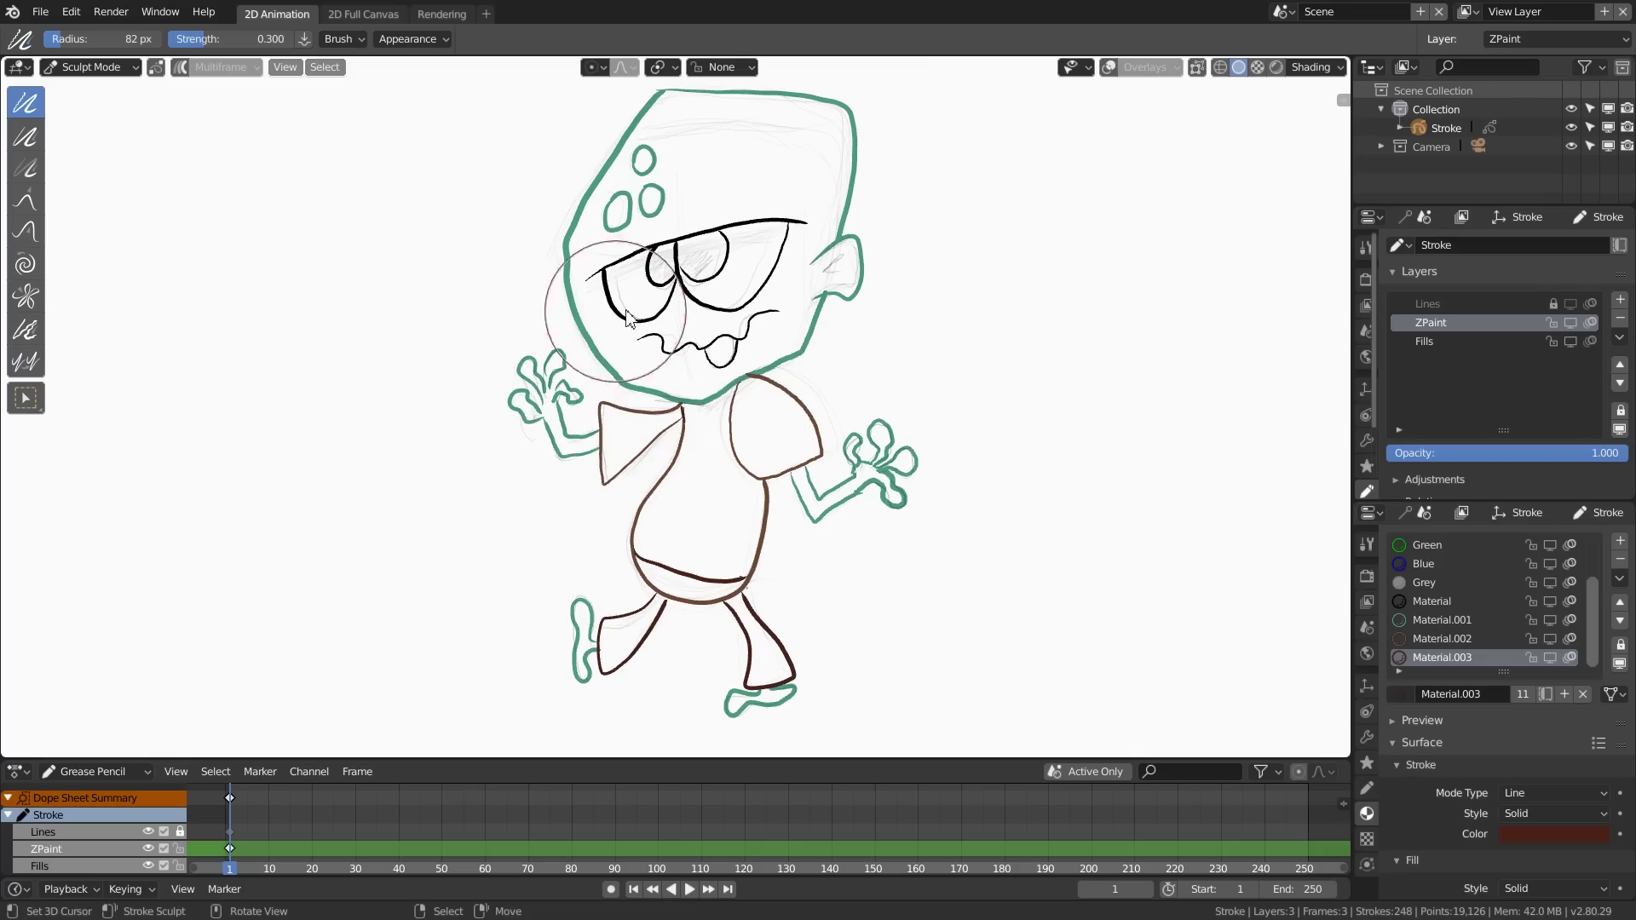
pyautogui.moveTo(893, 453); pyautogui.dragTo(926, 454)
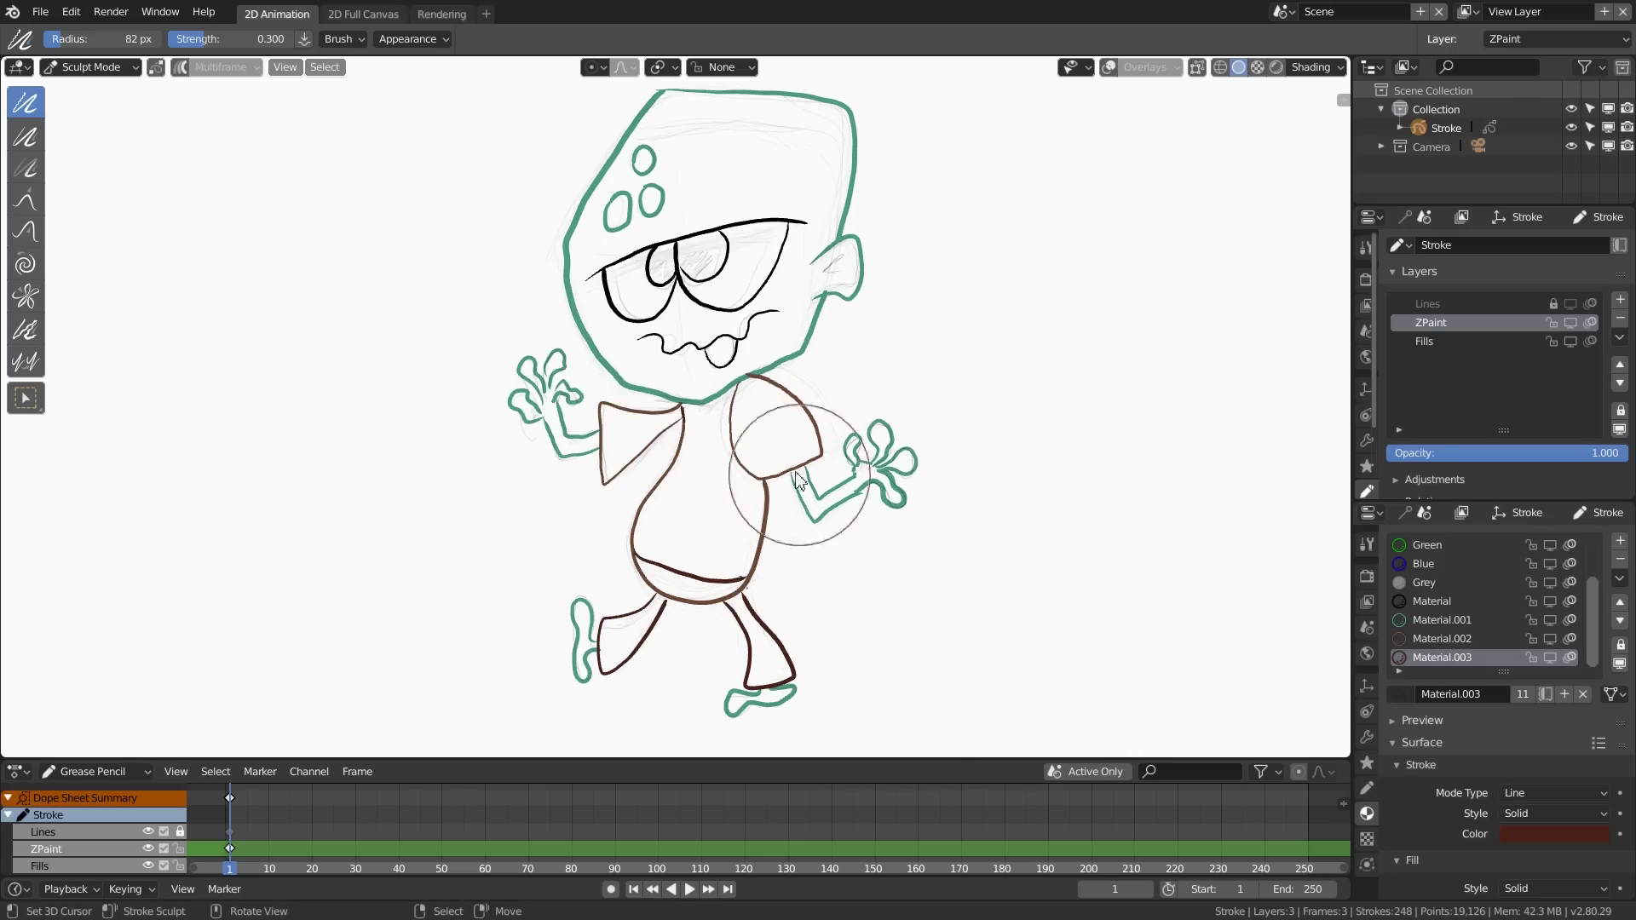
# Step: In Edit Mode, select the legs, feet and shirt hem, and move them 0.06 m in X and 0.274 m in Z with proportional editing, size 0.826
pyautogui.click(96, 67)
pyautogui.click(105, 109)
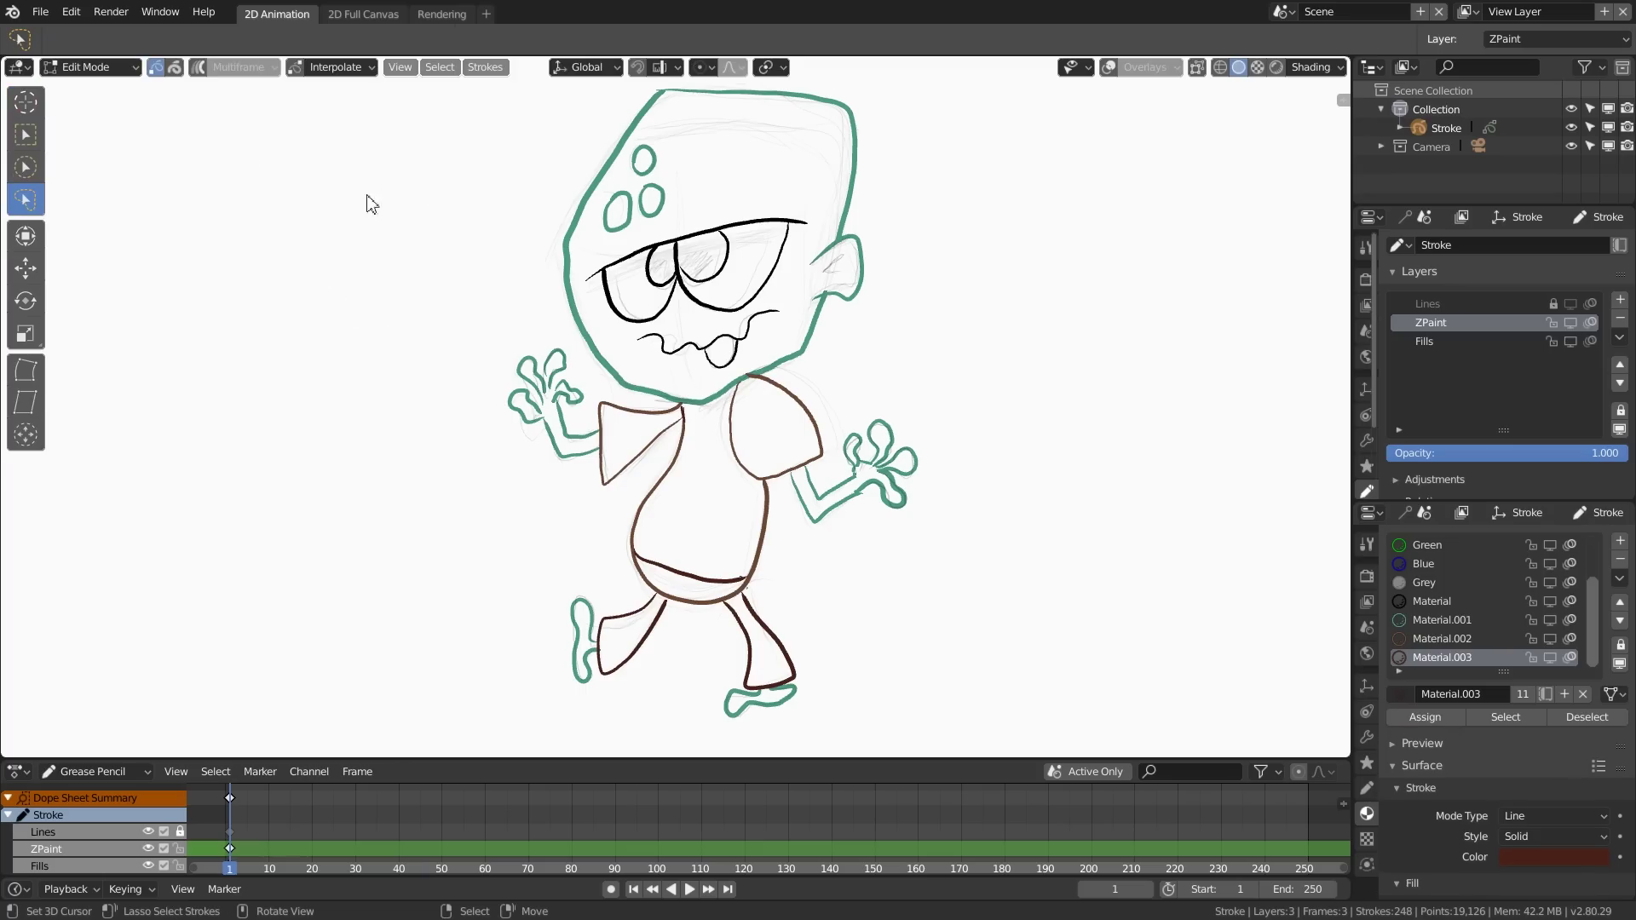
pyautogui.moveTo(831, 724)
pyautogui.mouseDown()
pyautogui.moveTo(602, 705)
pyautogui.moveTo(622, 521)
pyautogui.moveTo(822, 618)
pyautogui.moveTo(816, 664)
pyautogui.mouseUp()
pyautogui.moveTo(638, 715)
pyautogui.keyDown('shift'); pyautogui.mouseDown()
pyautogui.moveTo(605, 705)
pyautogui.moveTo(632, 623)
pyautogui.mouseUp(); pyautogui.keyUp('shift')
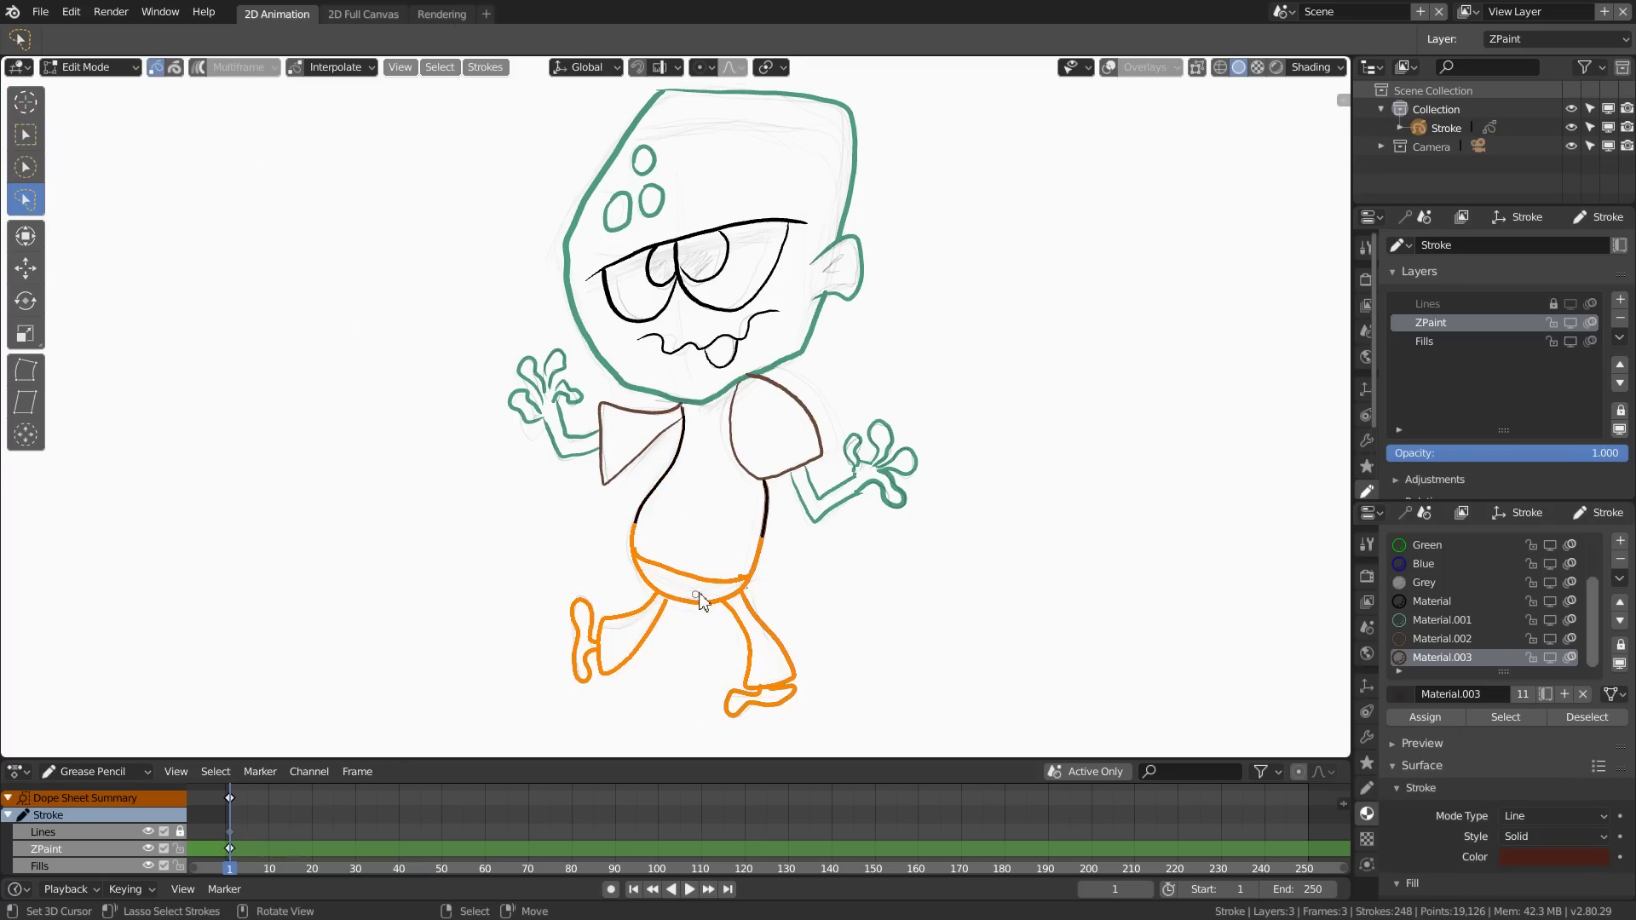
pyautogui.click(702, 67)
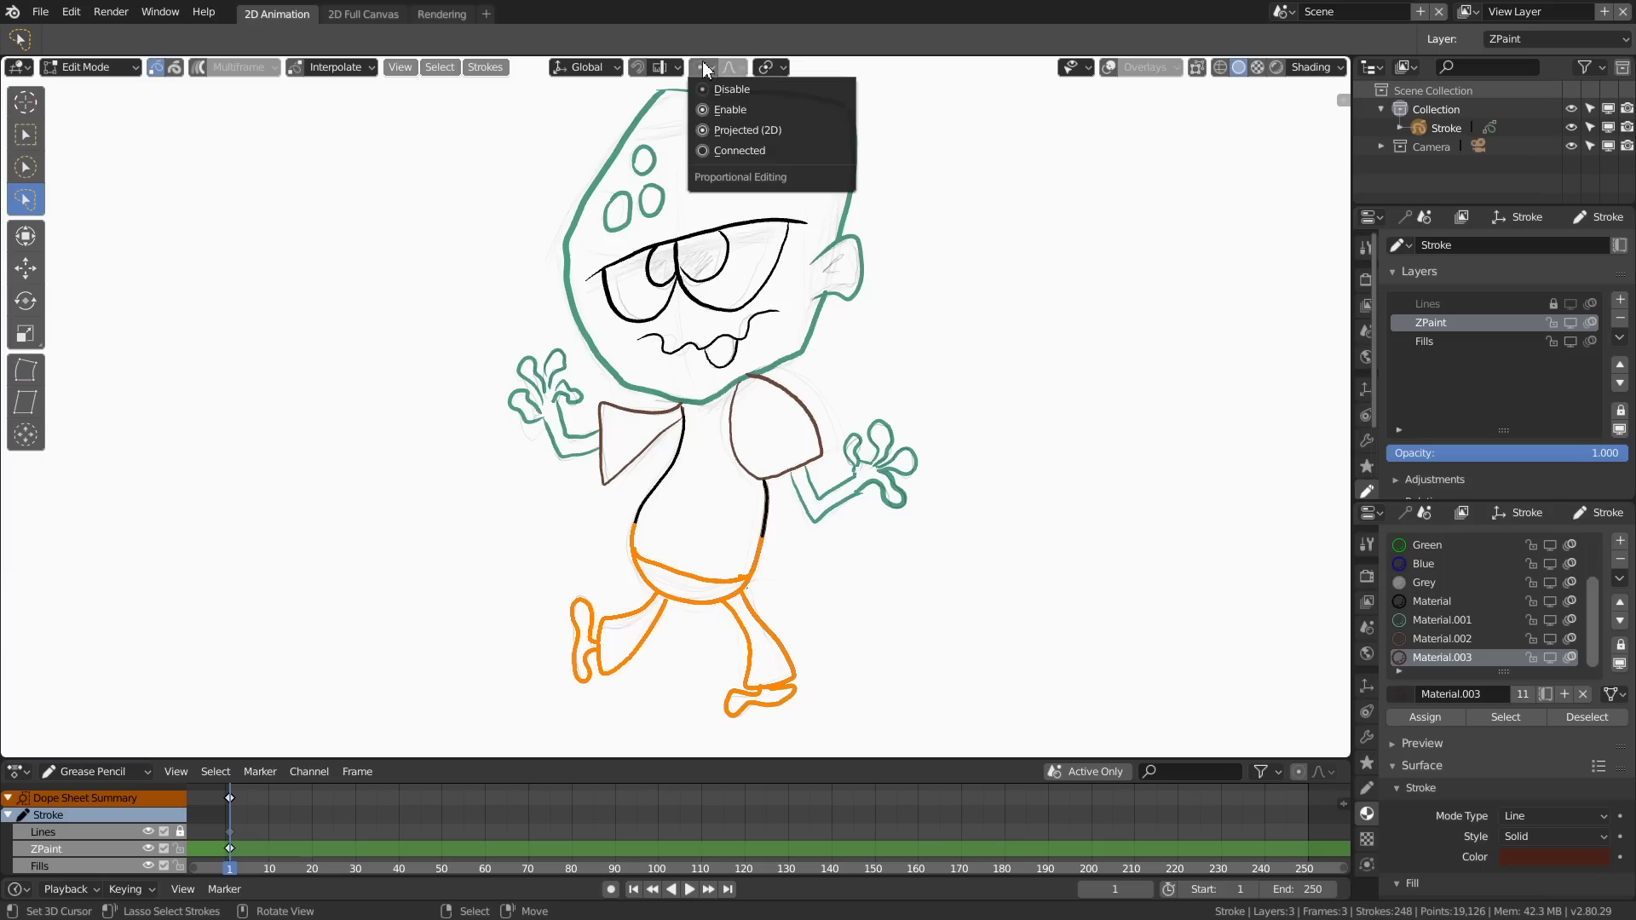
pyautogui.click(738, 105)
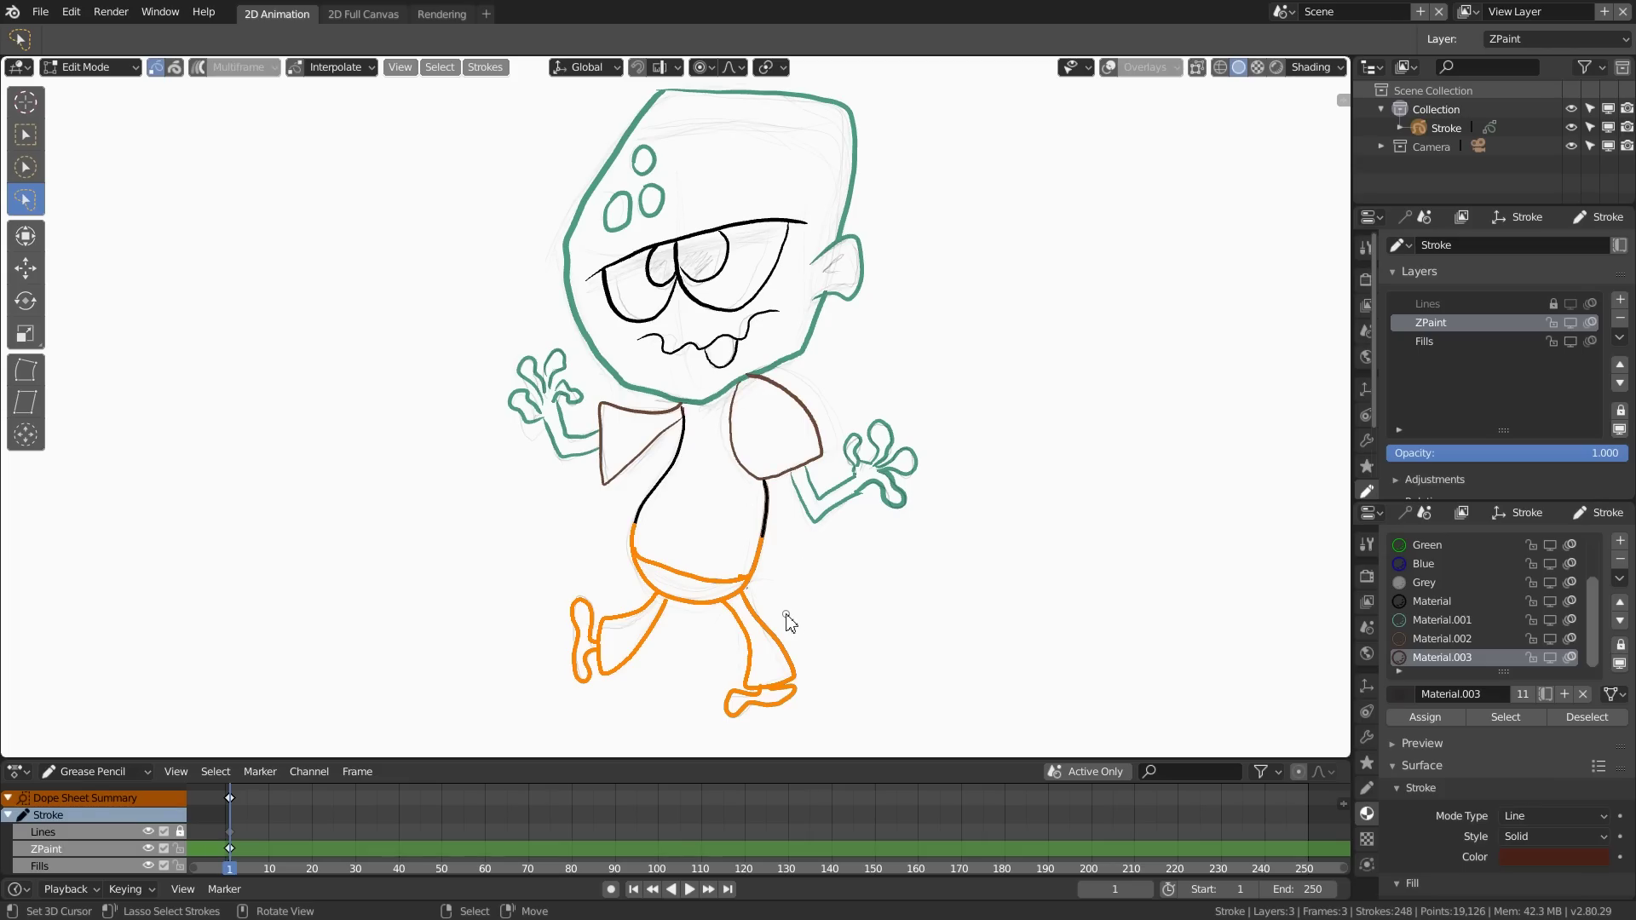
pyautogui.press('g')
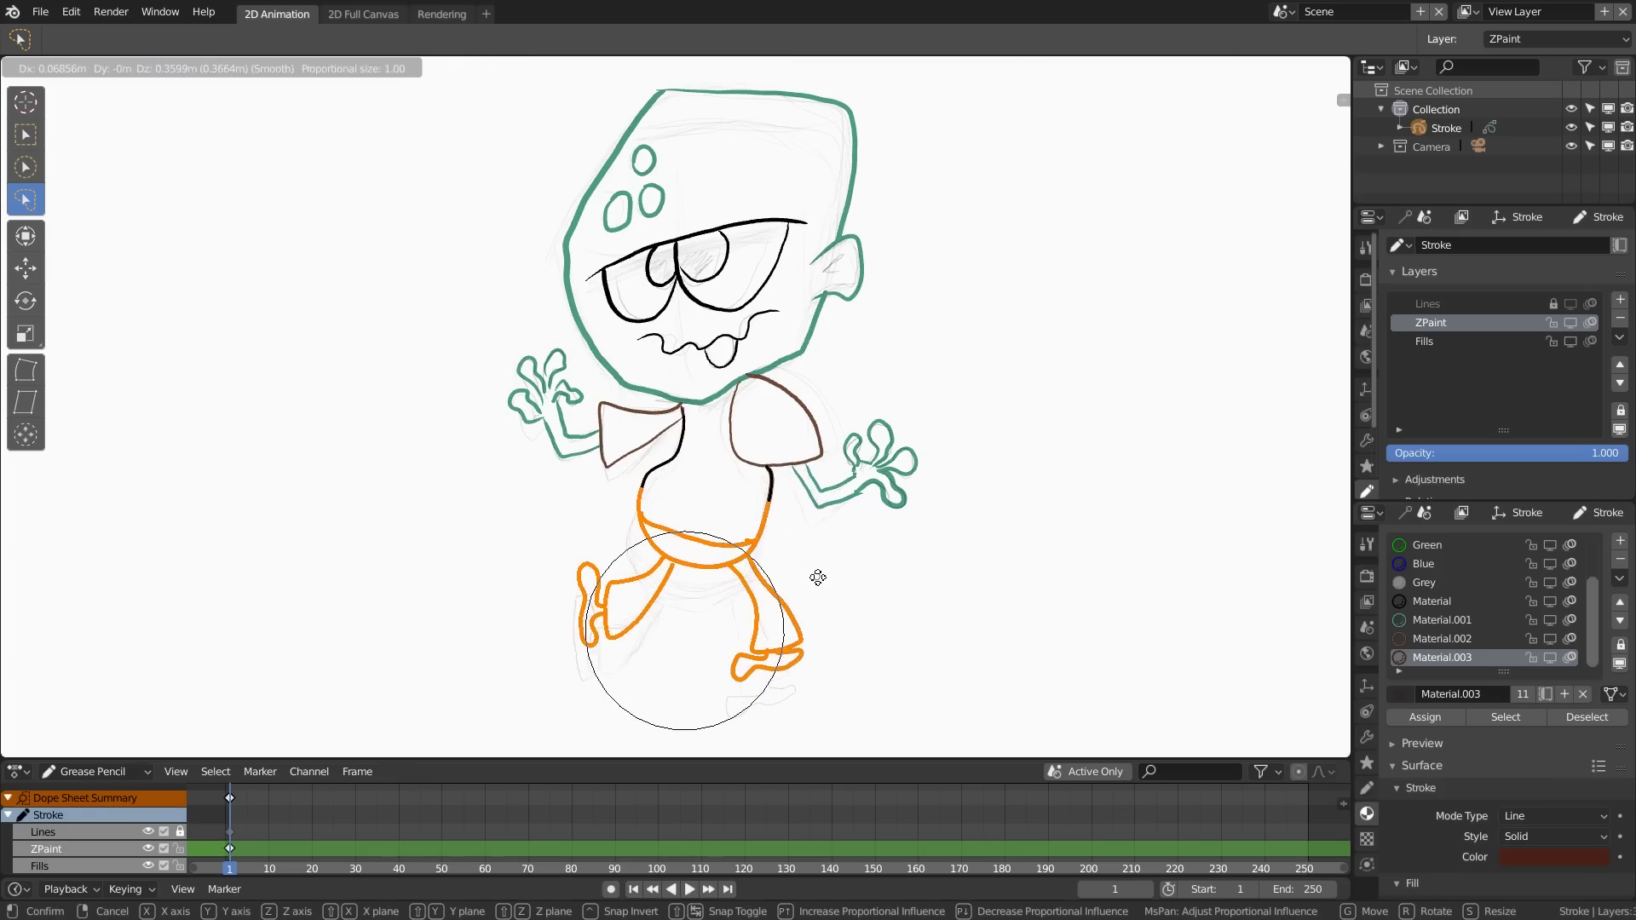
pyautogui.scroll(-5, 816, 572)
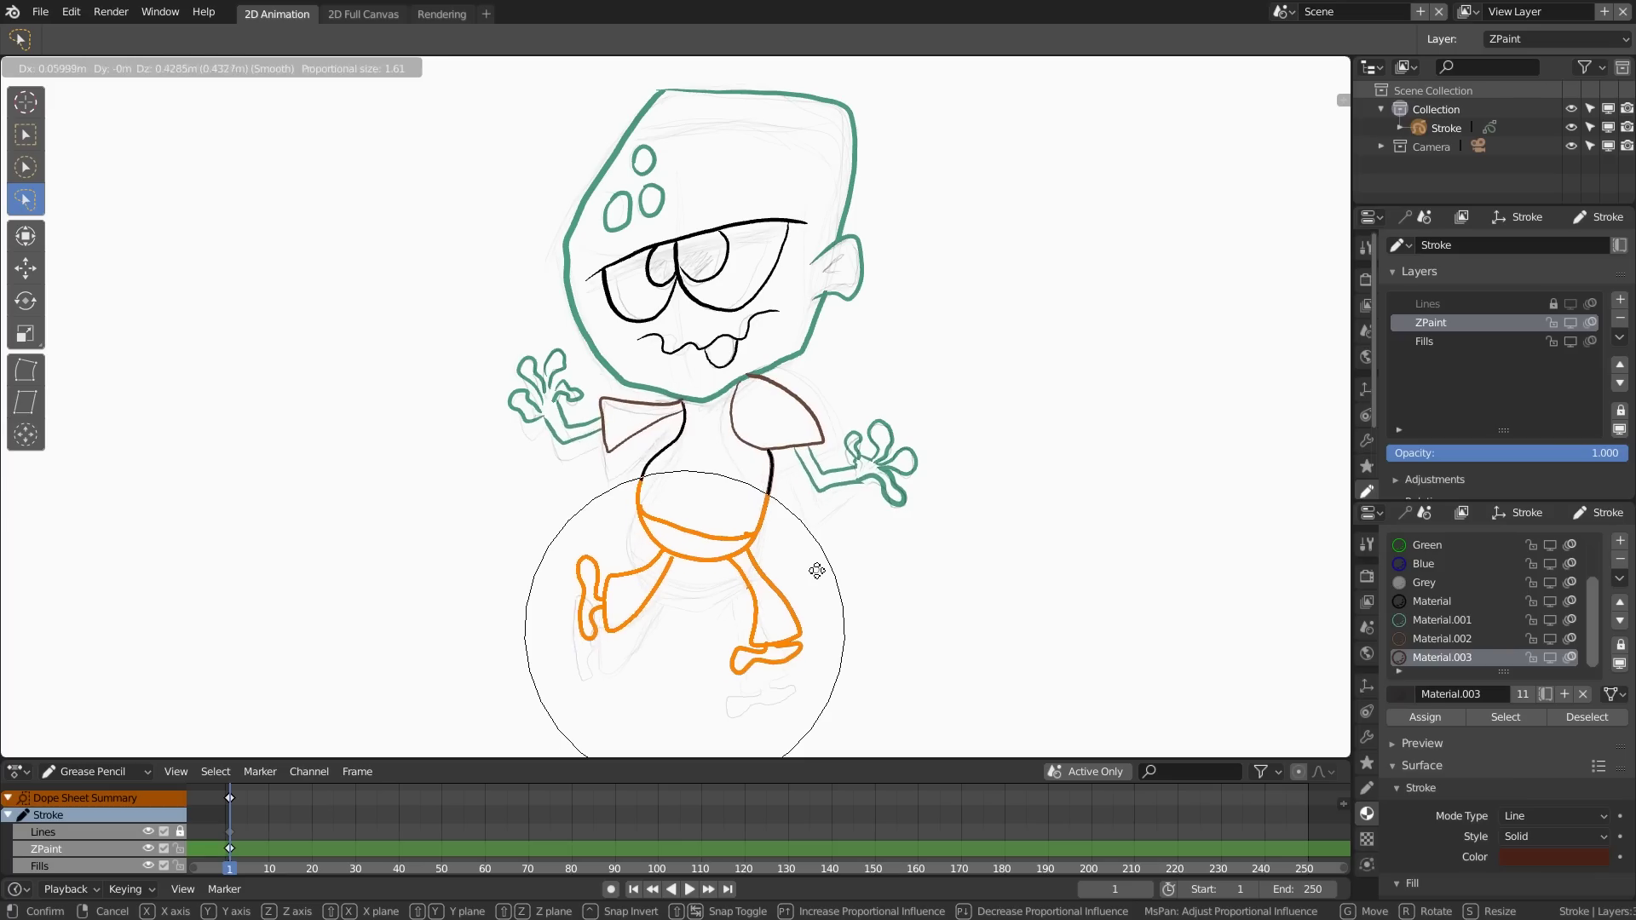
pyautogui.scroll(-2, 818, 579)
pyautogui.scroll(4, 816, 581)
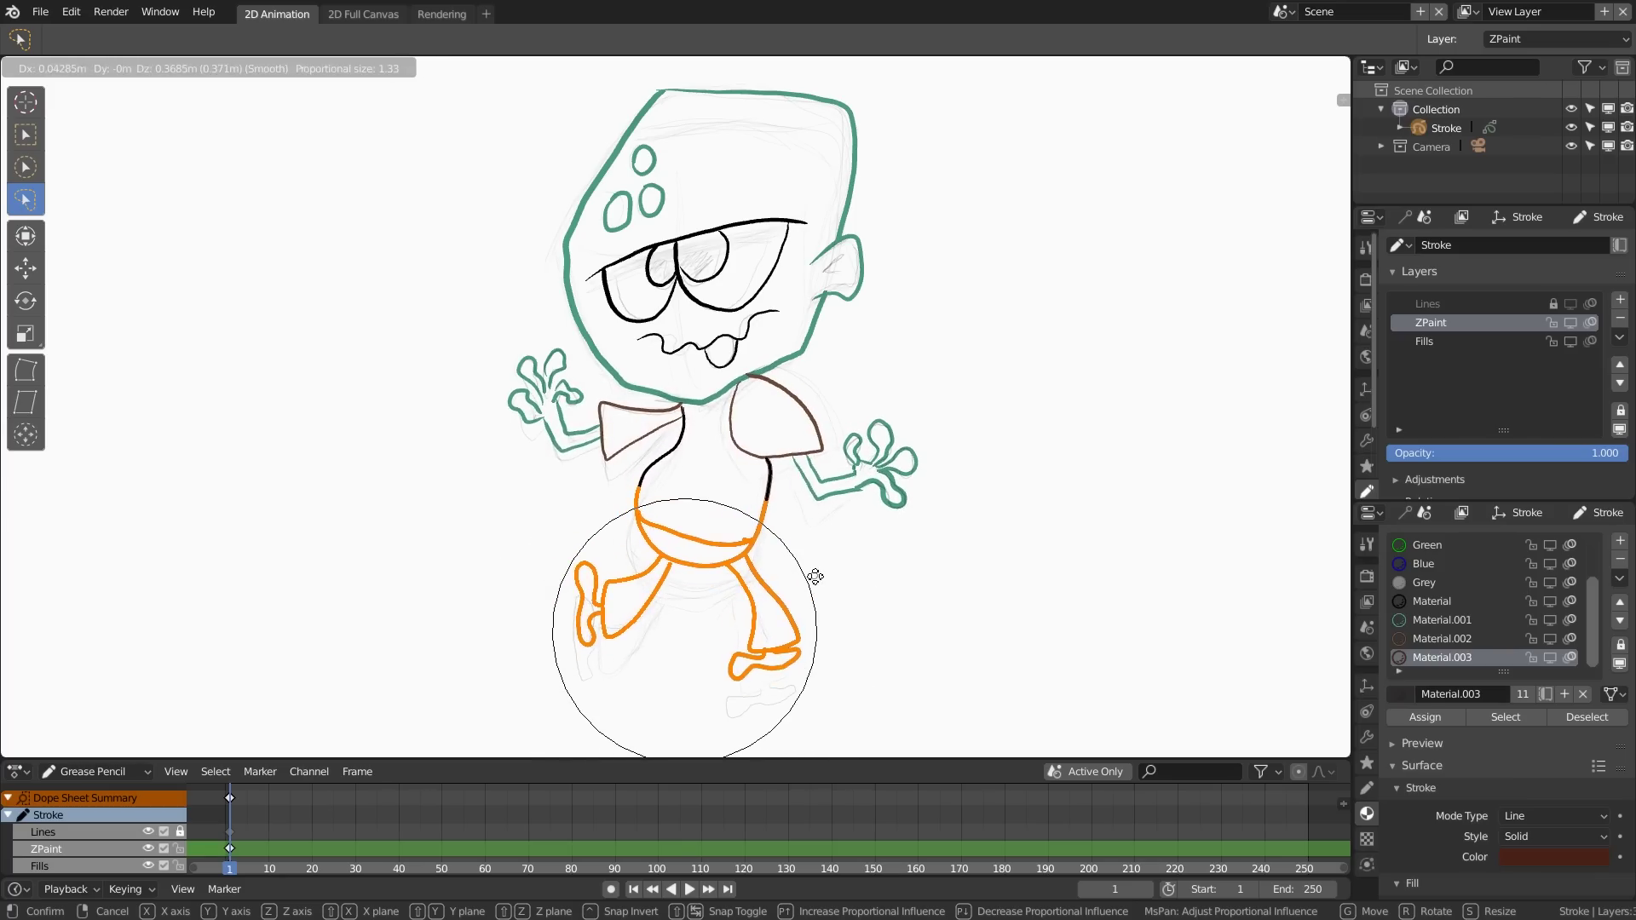
pyautogui.scroll(5, 818, 575)
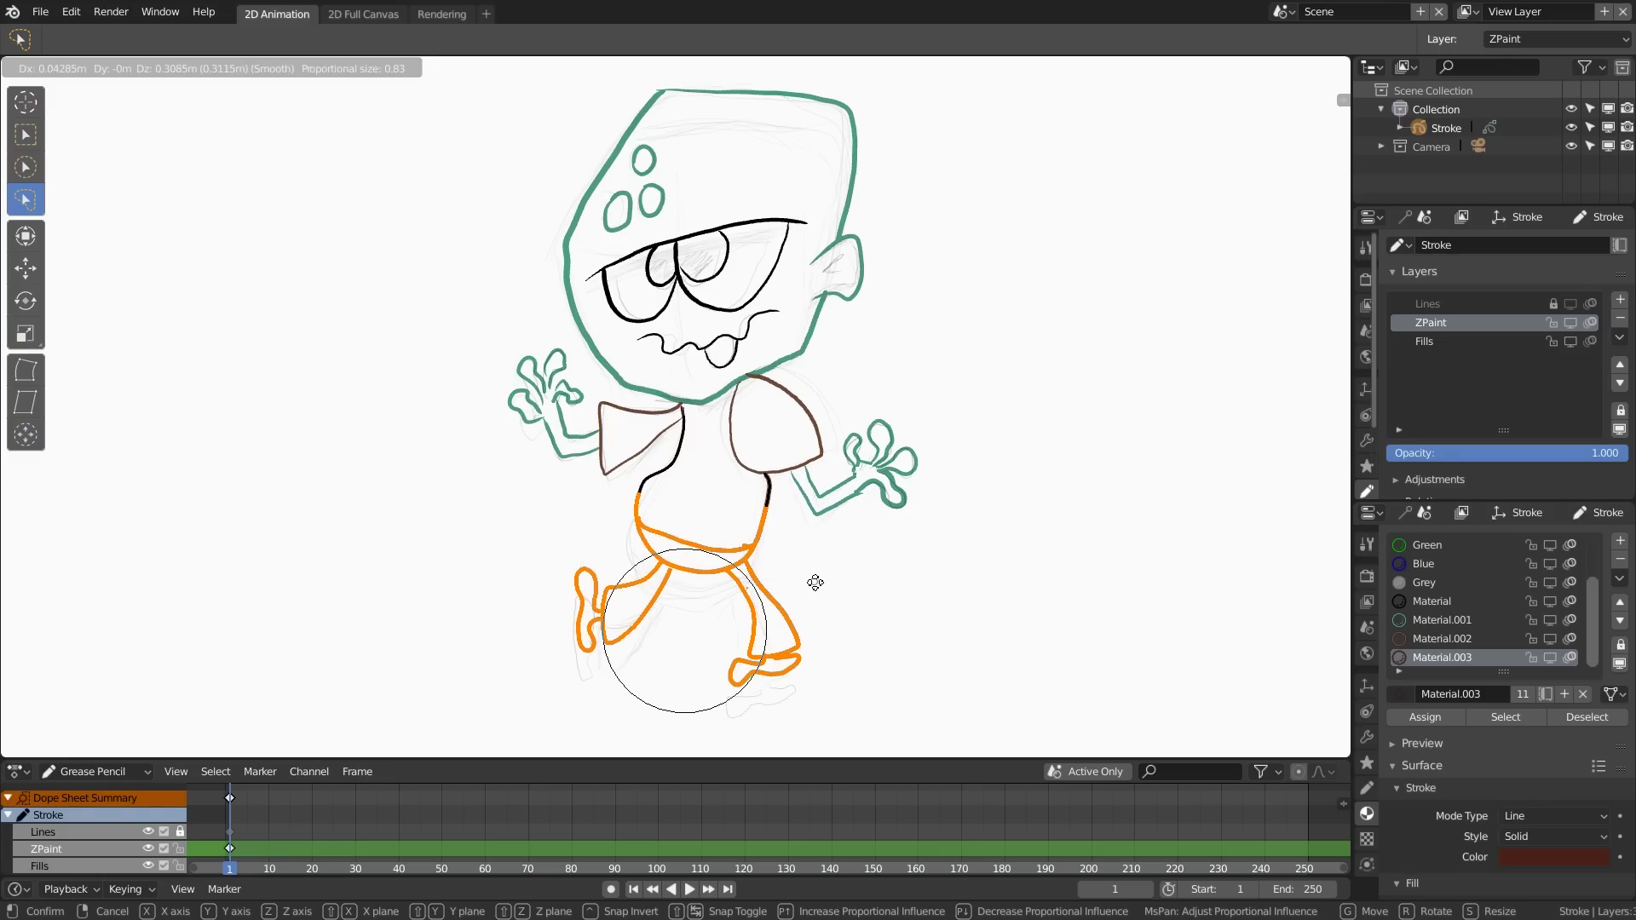
pyautogui.click(818, 591)
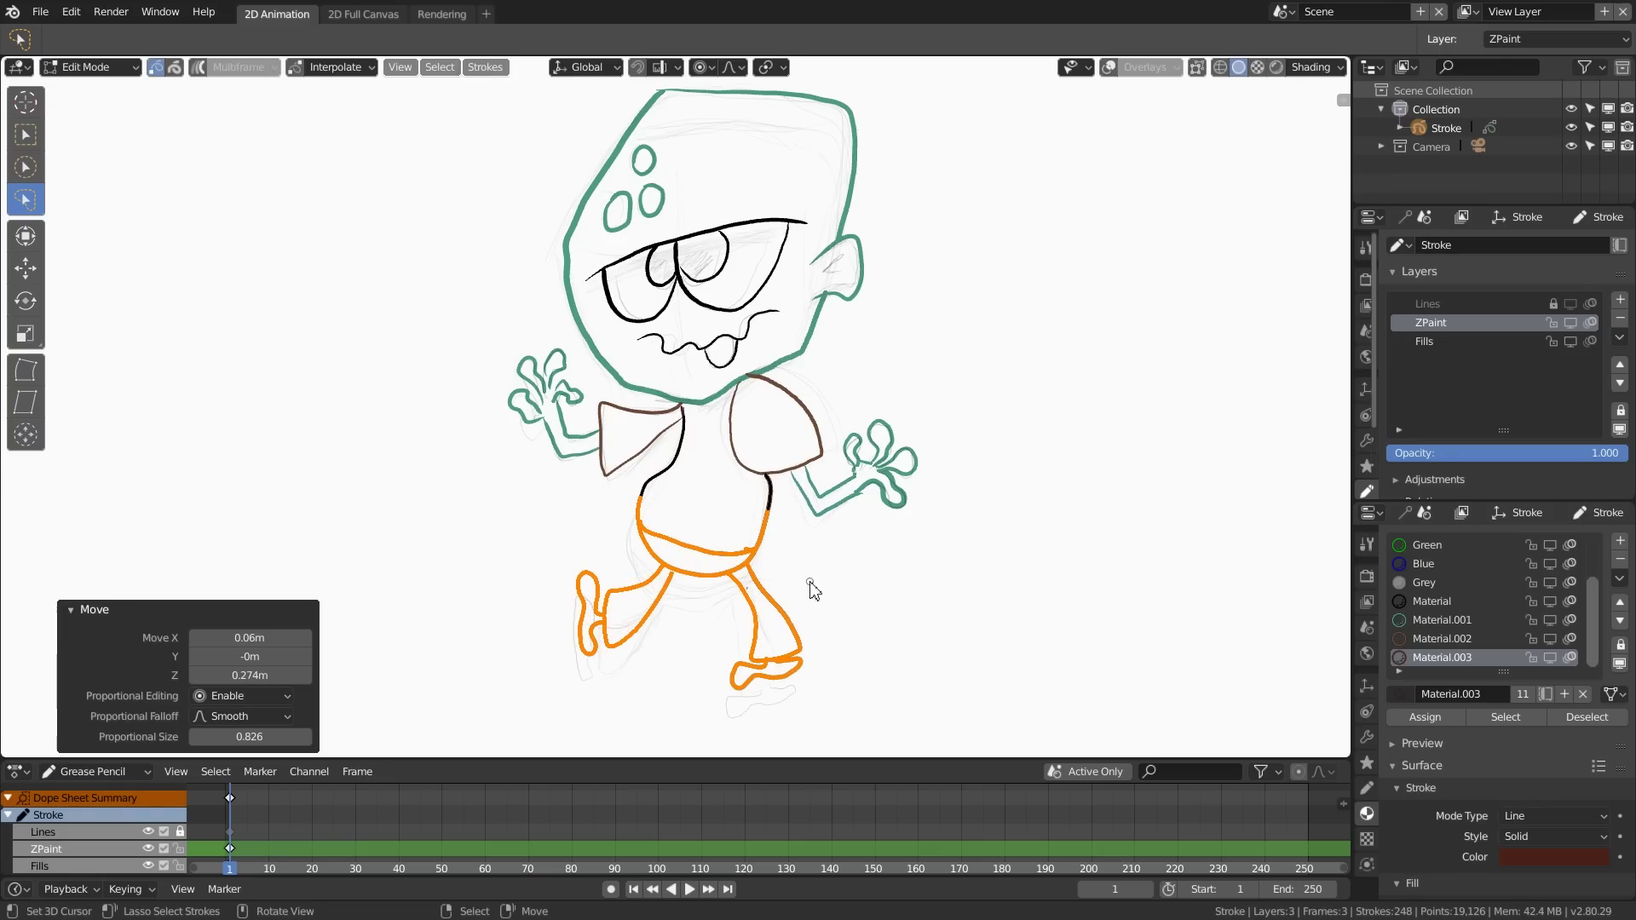
# Step: In Sculpt Mode, smooth the shirt side below the sleeve and the head outline opposite the ear with the Smooth brush at 39 px radius
pyautogui.press('Tab')
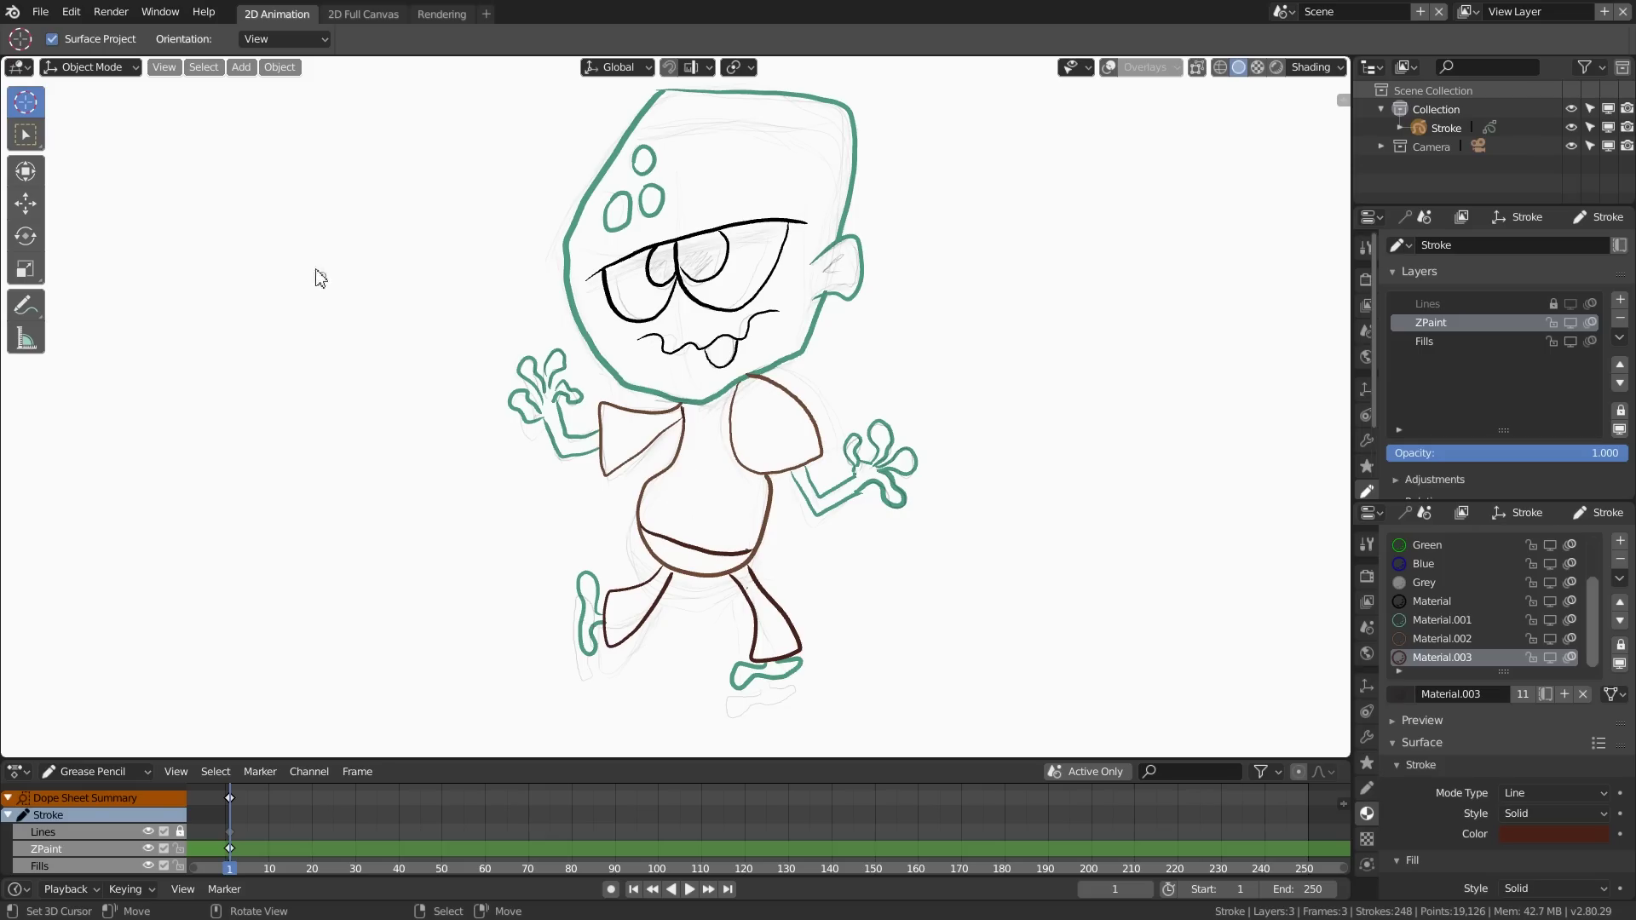
pyautogui.click(92, 66)
pyautogui.click(105, 127)
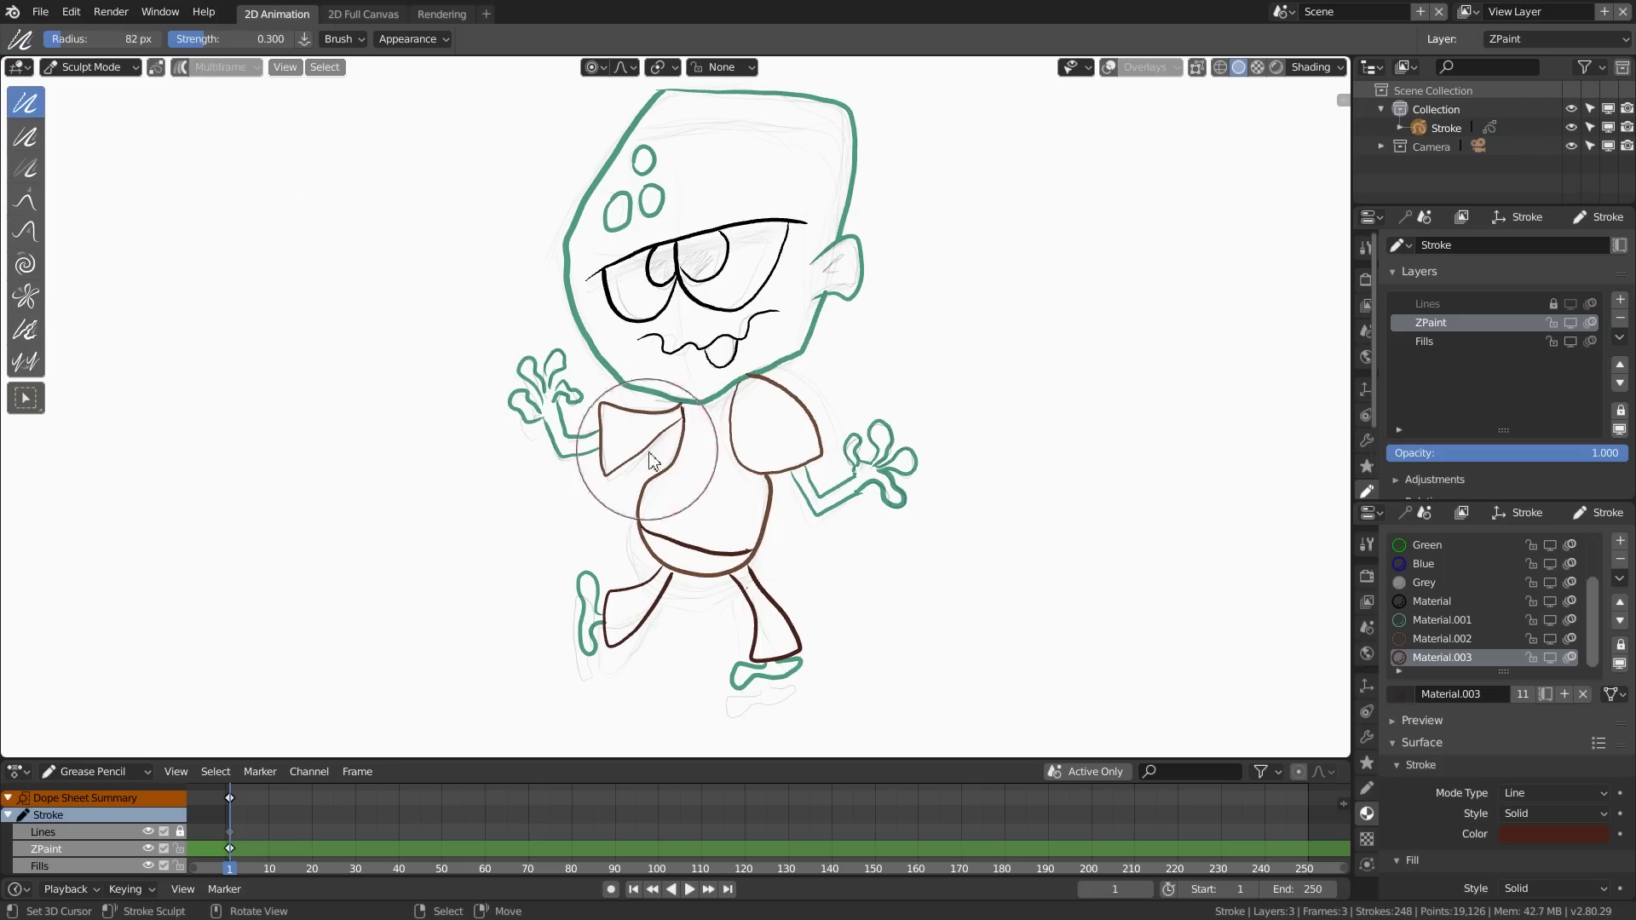
pyautogui.press('f')
pyautogui.click(654, 476)
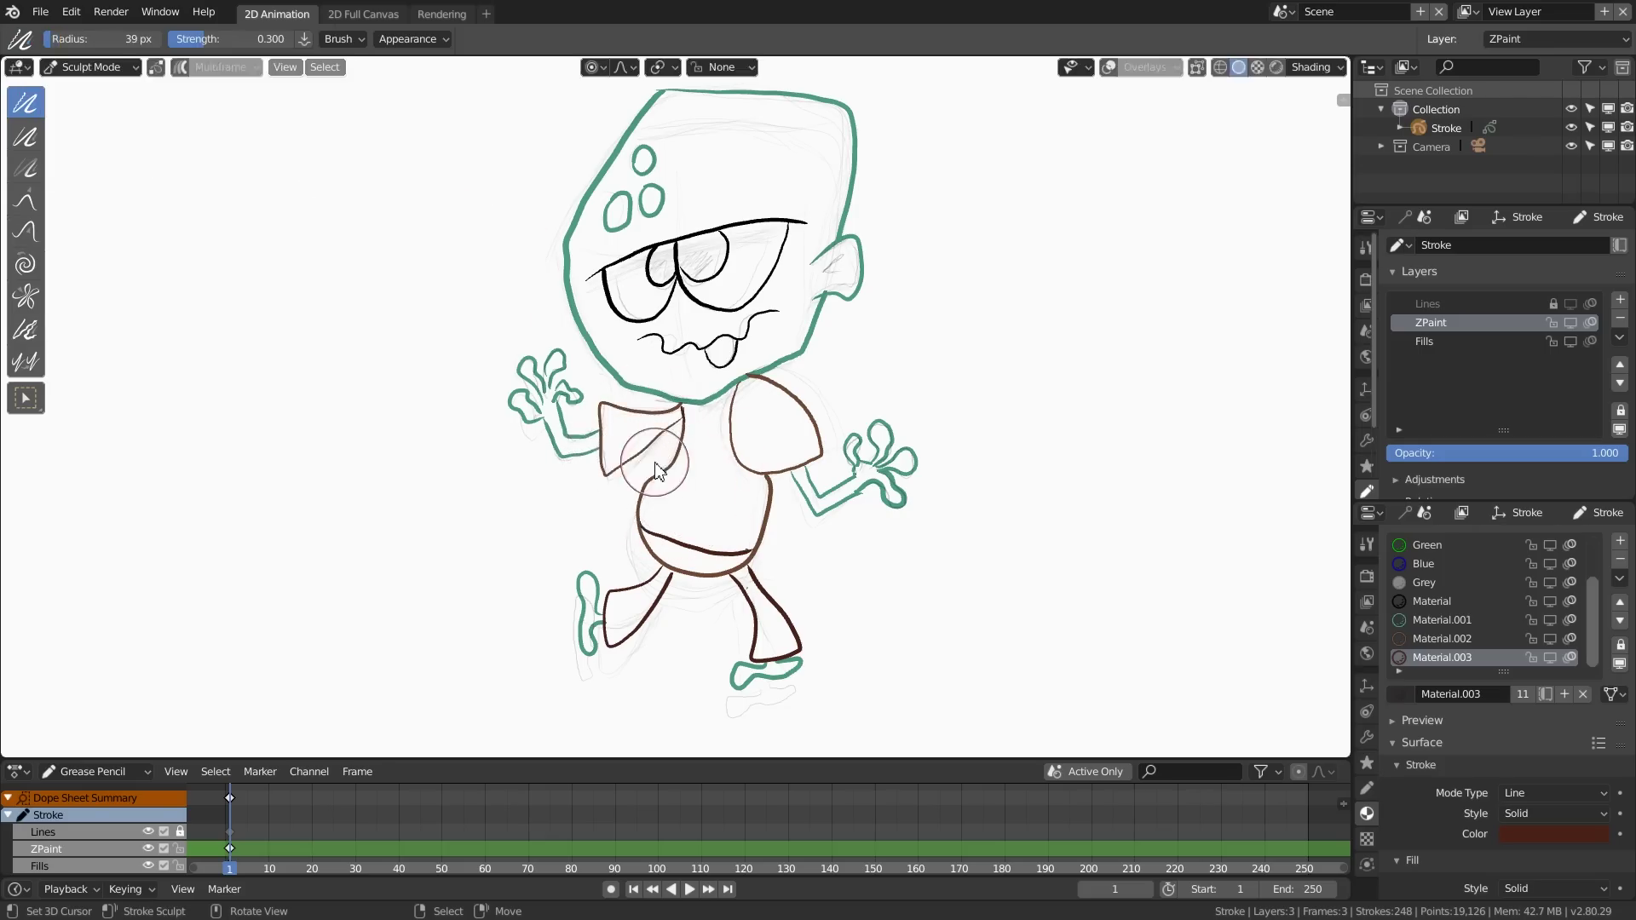
pyautogui.moveTo(670, 478)
pyautogui.mouseDown()
pyautogui.moveTo(639, 498)
pyautogui.moveTo(673, 457)
pyautogui.moveTo(632, 504)
pyautogui.moveTo(673, 460)
pyautogui.mouseUp()
pyautogui.moveTo(559, 274); pyautogui.dragTo(564, 251)
pyautogui.moveTo(563, 279); pyautogui.dragTo(563, 258)
pyautogui.moveTo(669, 499); pyautogui.dragTo(670, 475)
# Step: In Draw Mode, make the Fills layer active and lock the ZPaint layer
pyautogui.click(102, 67)
pyautogui.click(101, 149)
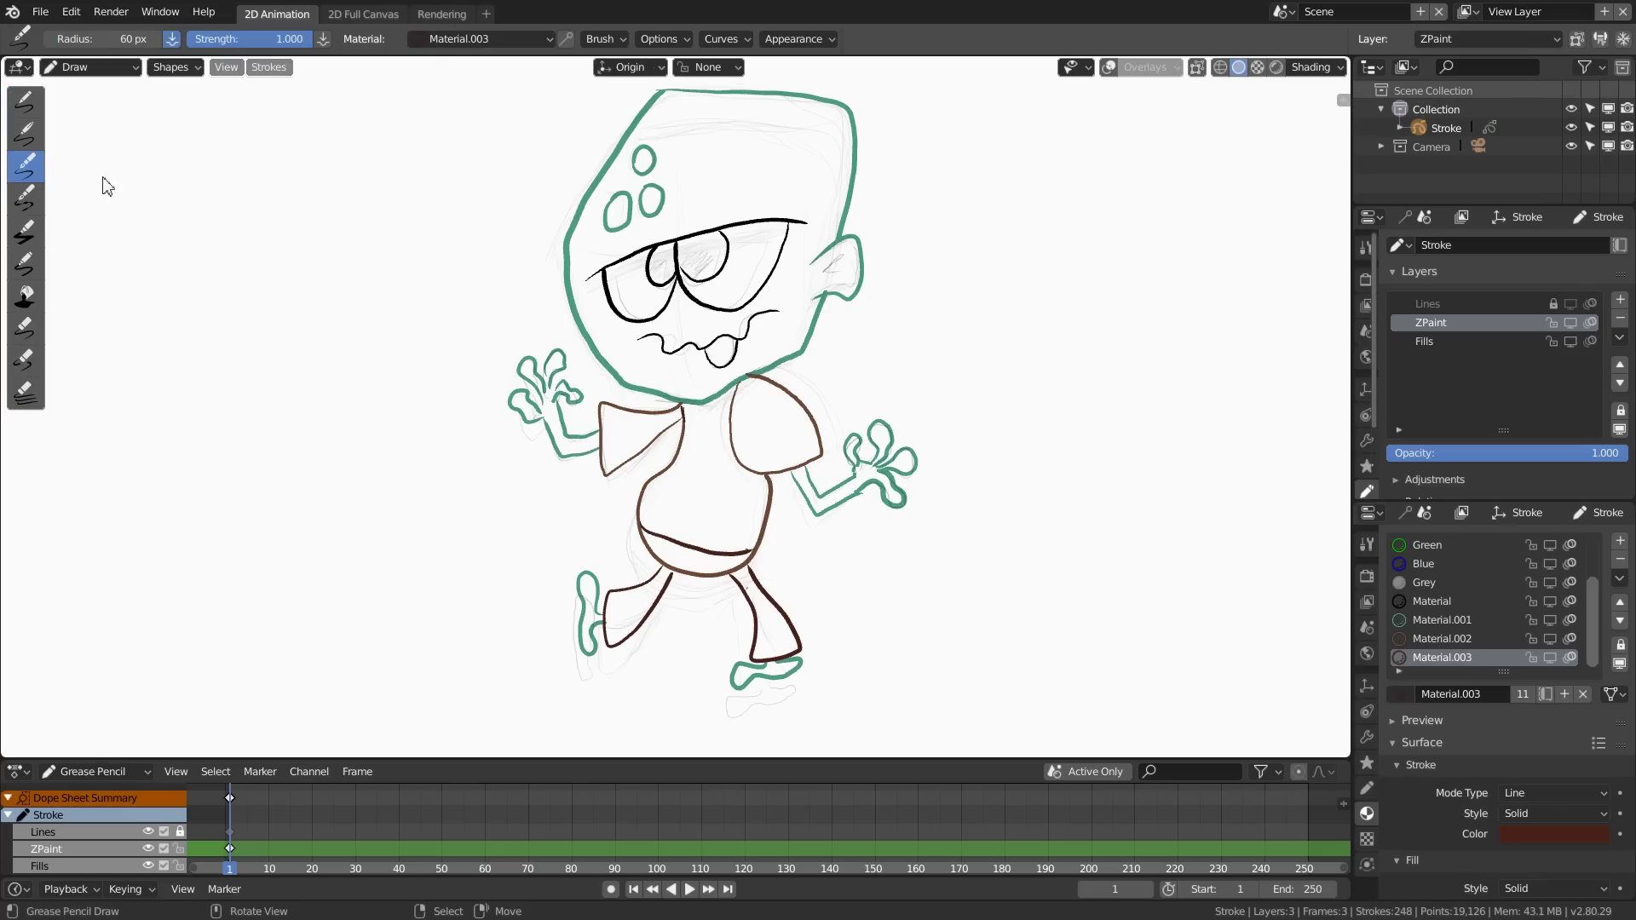
pyautogui.click(1435, 343)
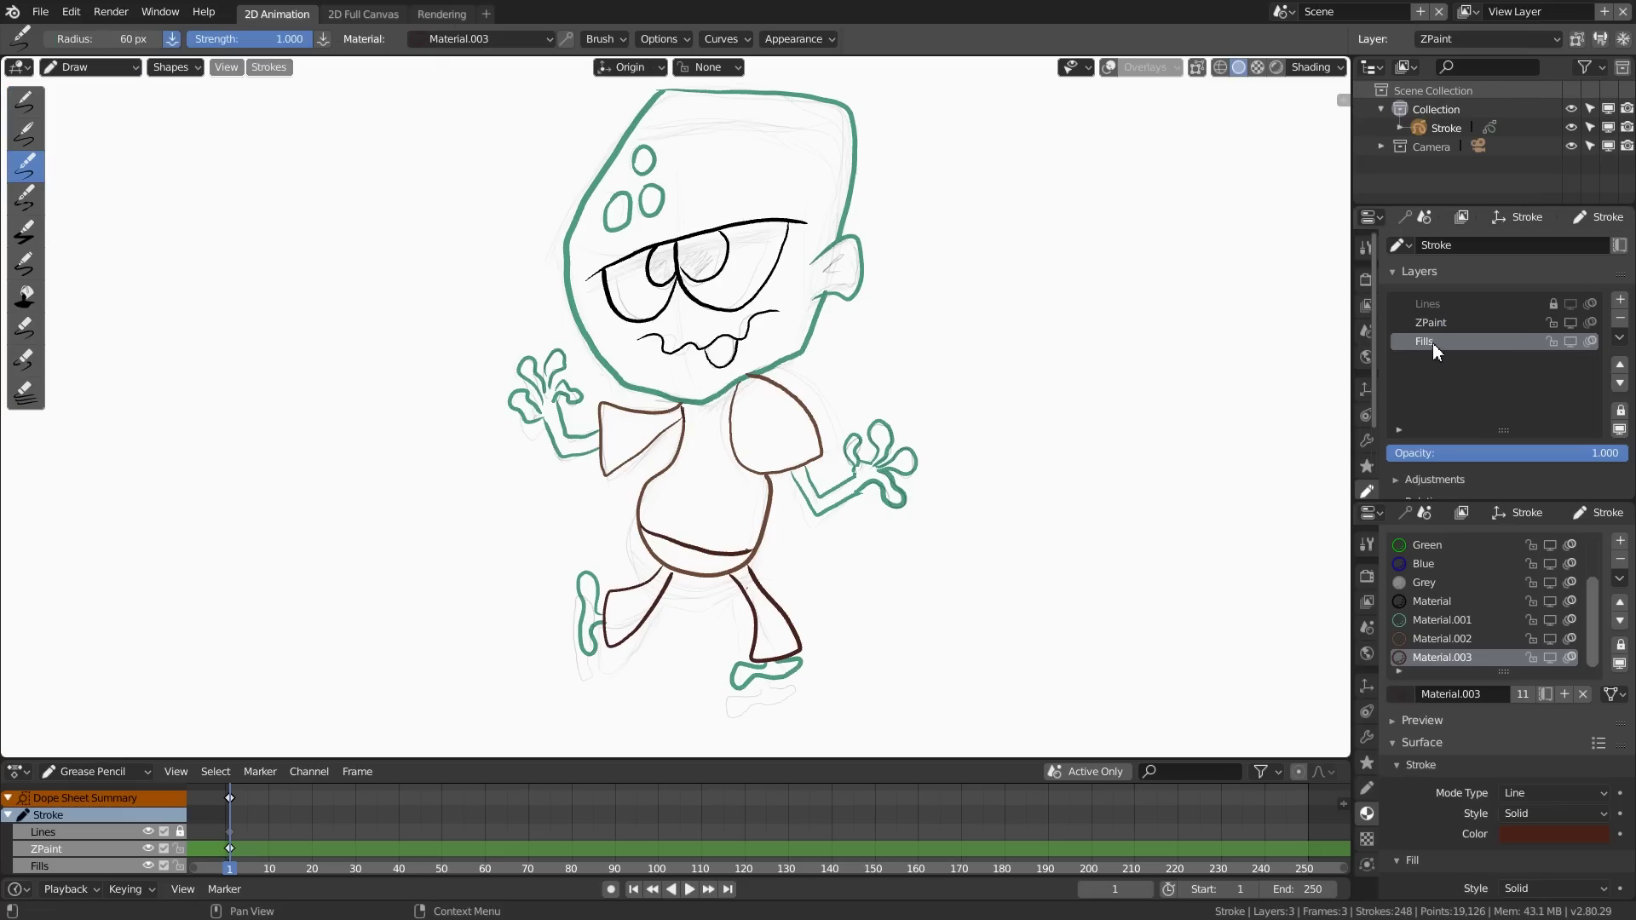
pyautogui.click(1552, 322)
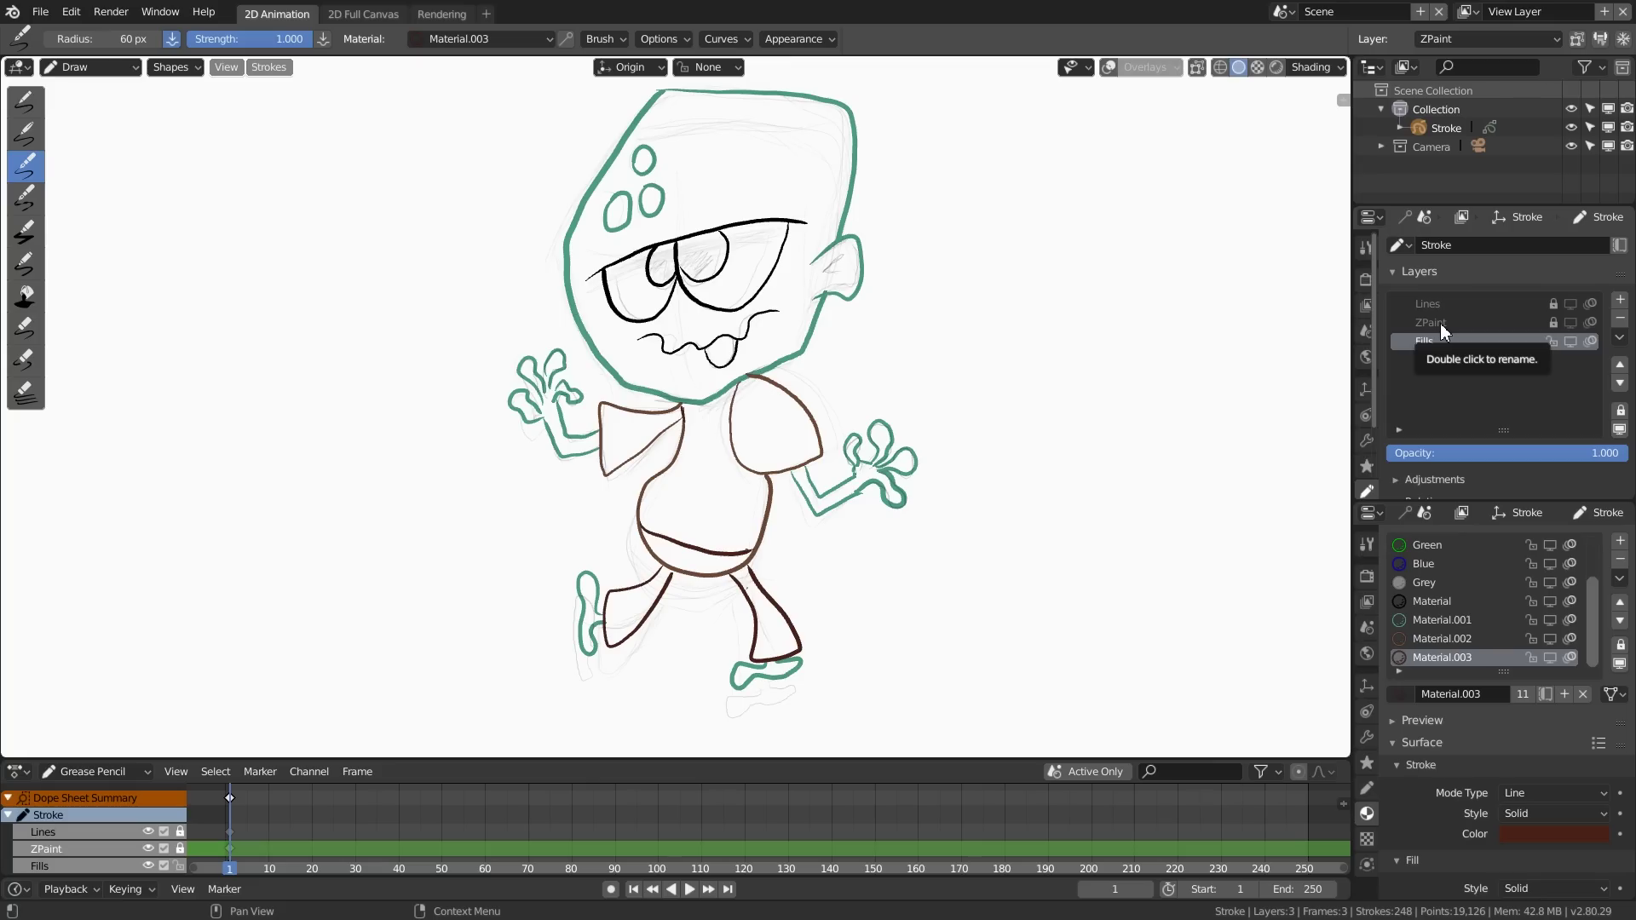
# Step: Create a new material and make its solid black fill color fully opaque
pyautogui.click(1618, 545)
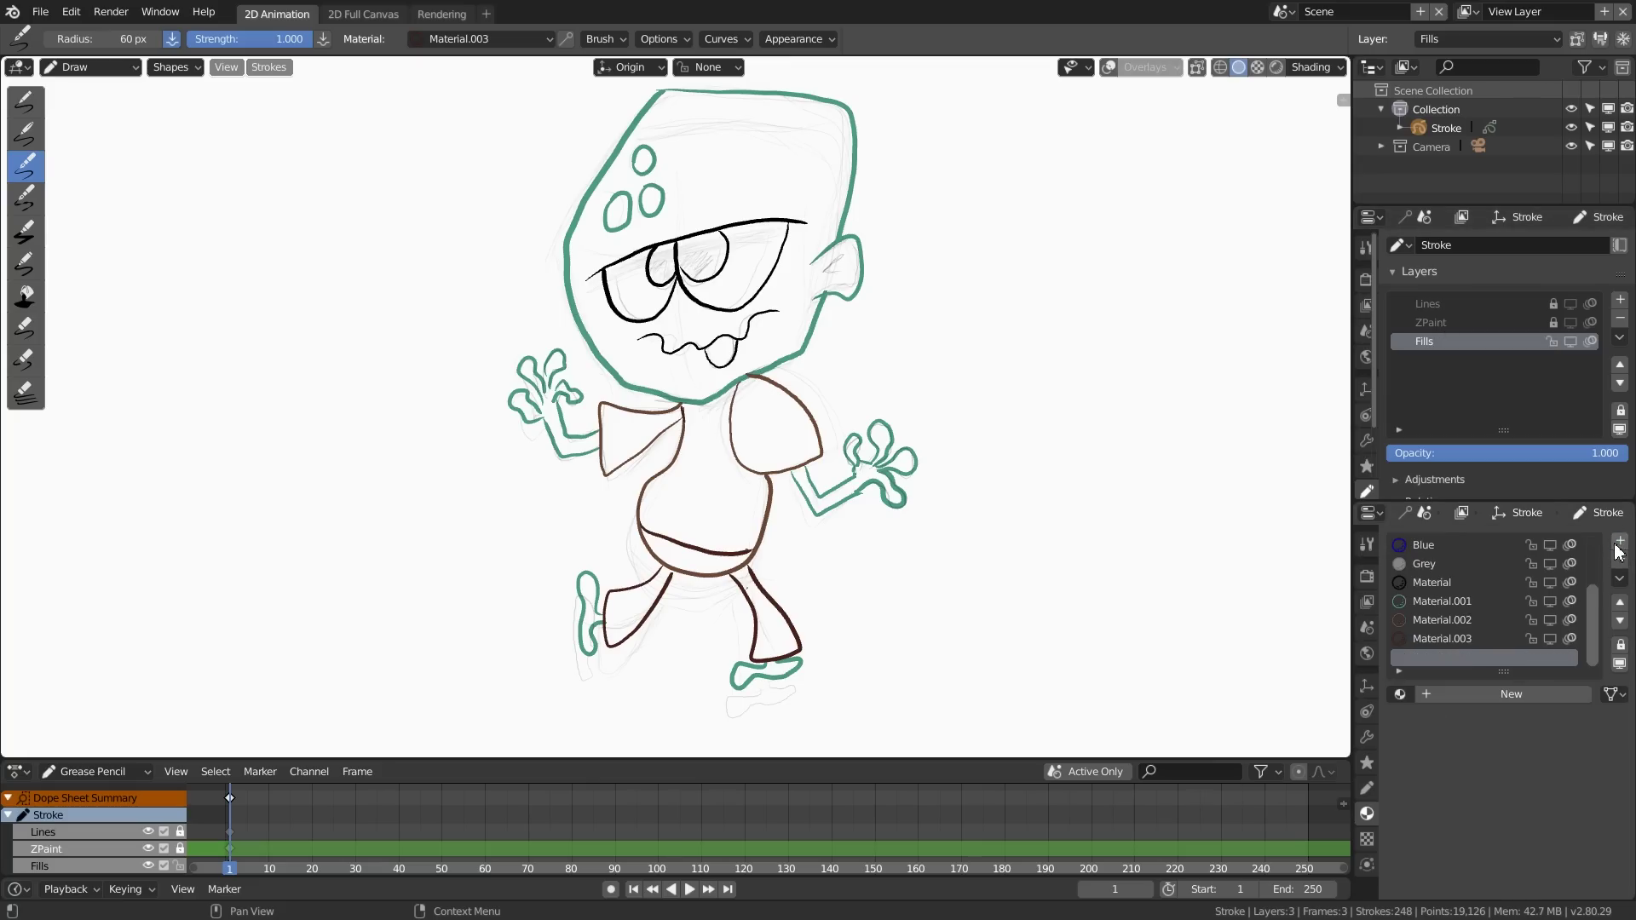
pyautogui.click(1522, 695)
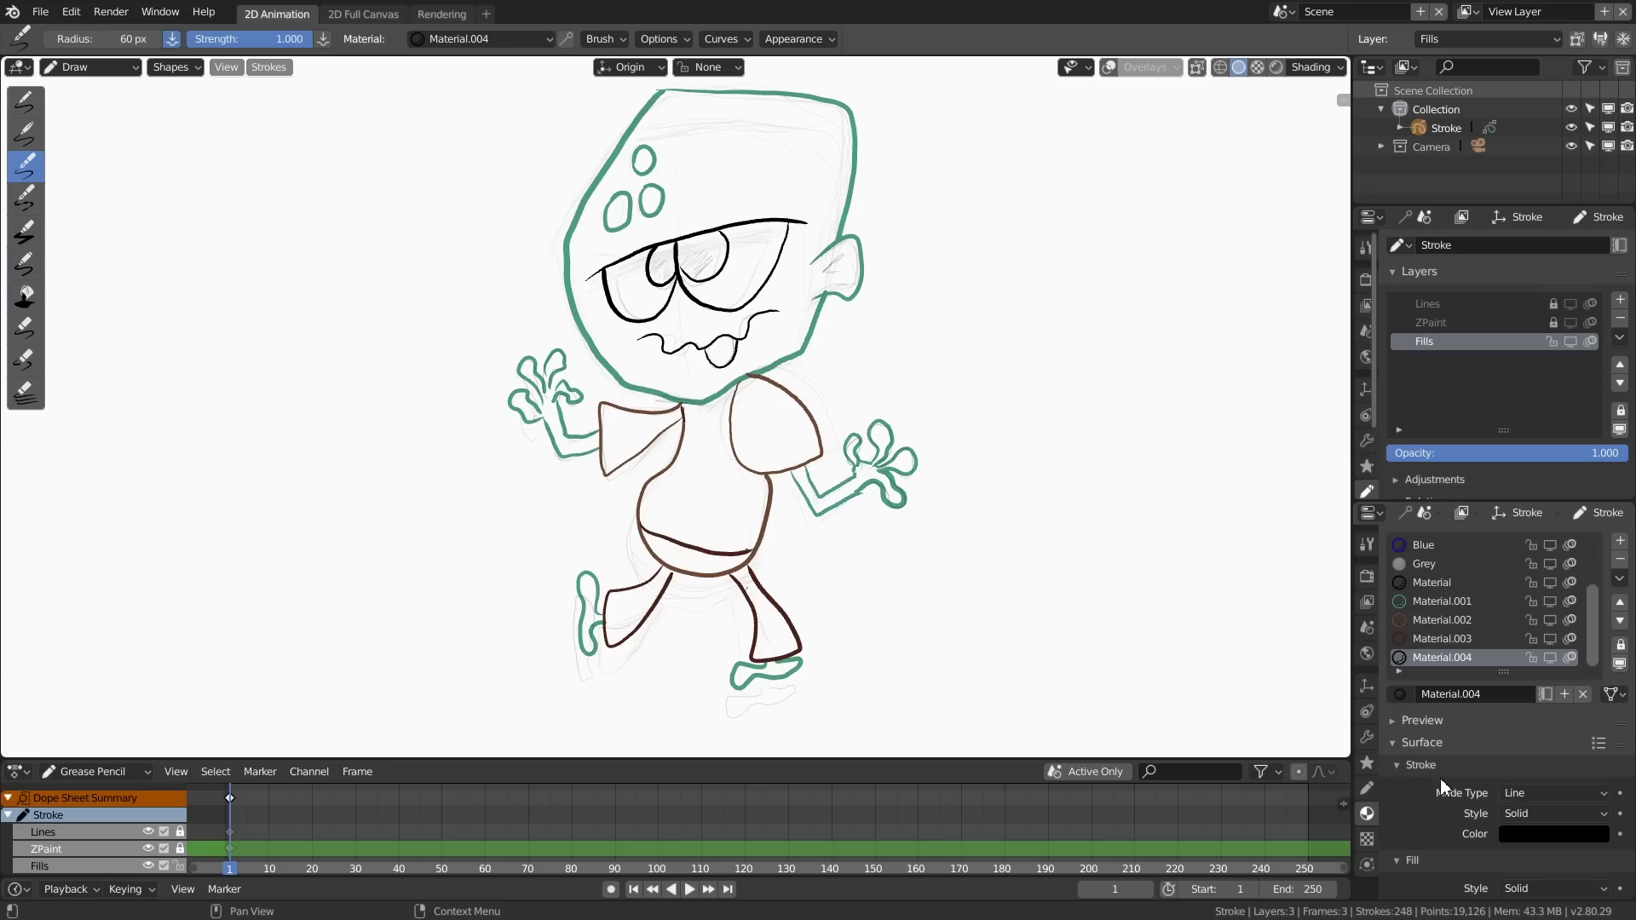
pyautogui.scroll(-2, 1524, 793)
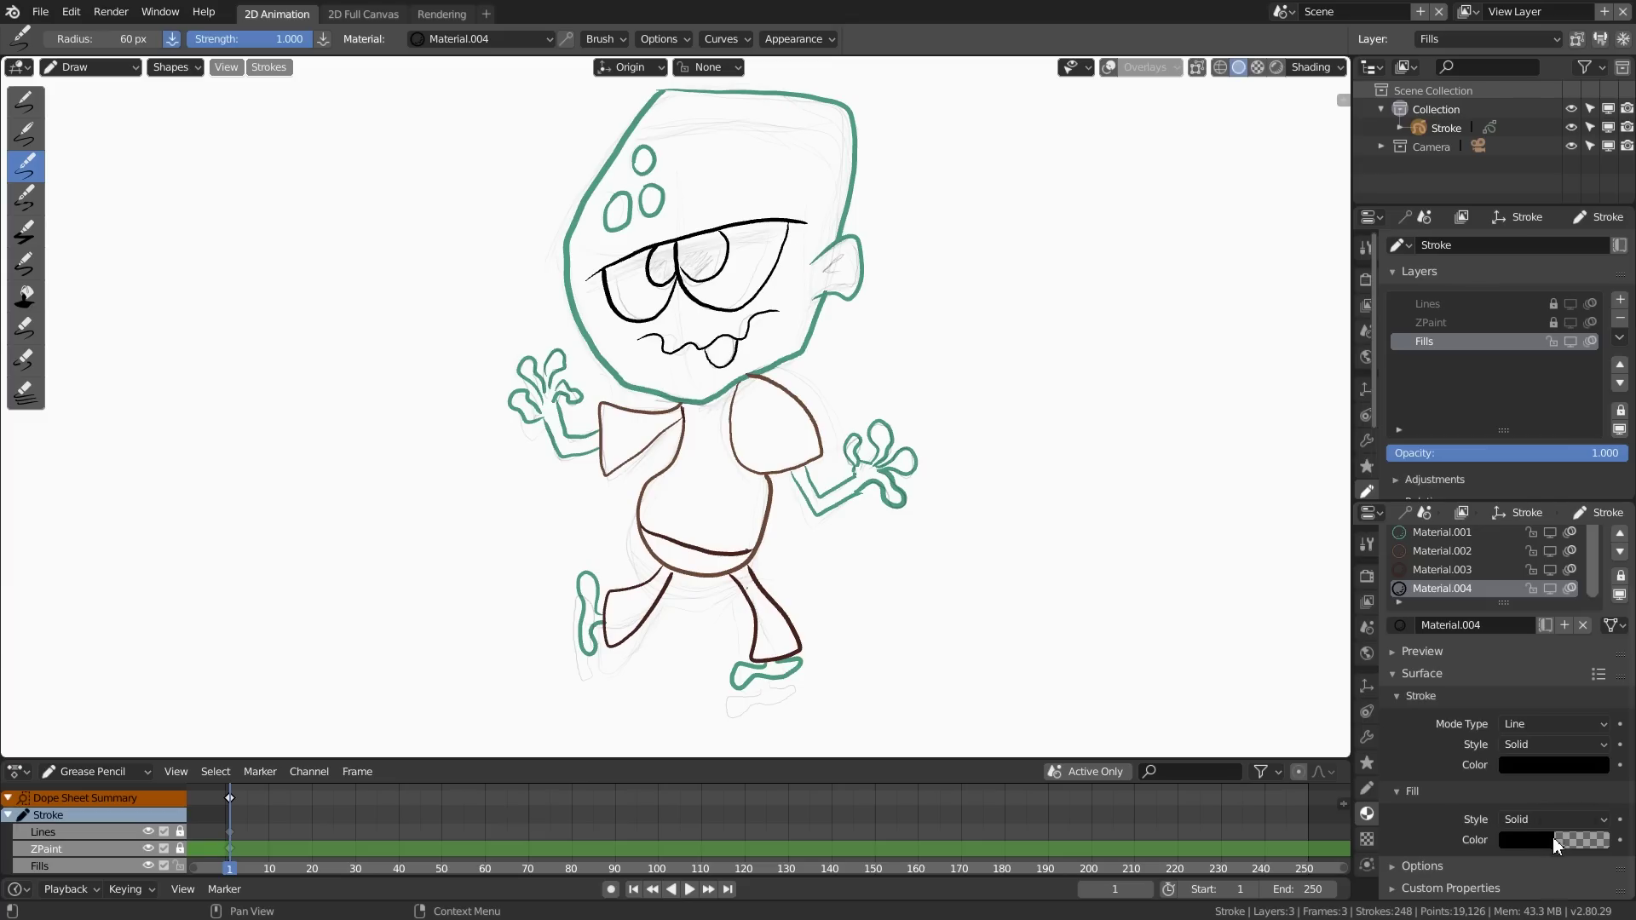
pyautogui.click(1553, 840)
pyautogui.moveTo(1464, 811); pyautogui.dragTo(1616, 813)
# Step: Draw two freehand filled test shapes beside the character, undoing each one
pyautogui.moveTo(1011, 334)
pyautogui.mouseDown()
pyautogui.moveTo(1033, 303)
pyautogui.moveTo(1121, 519)
pyautogui.moveTo(1001, 341)
pyautogui.mouseUp()
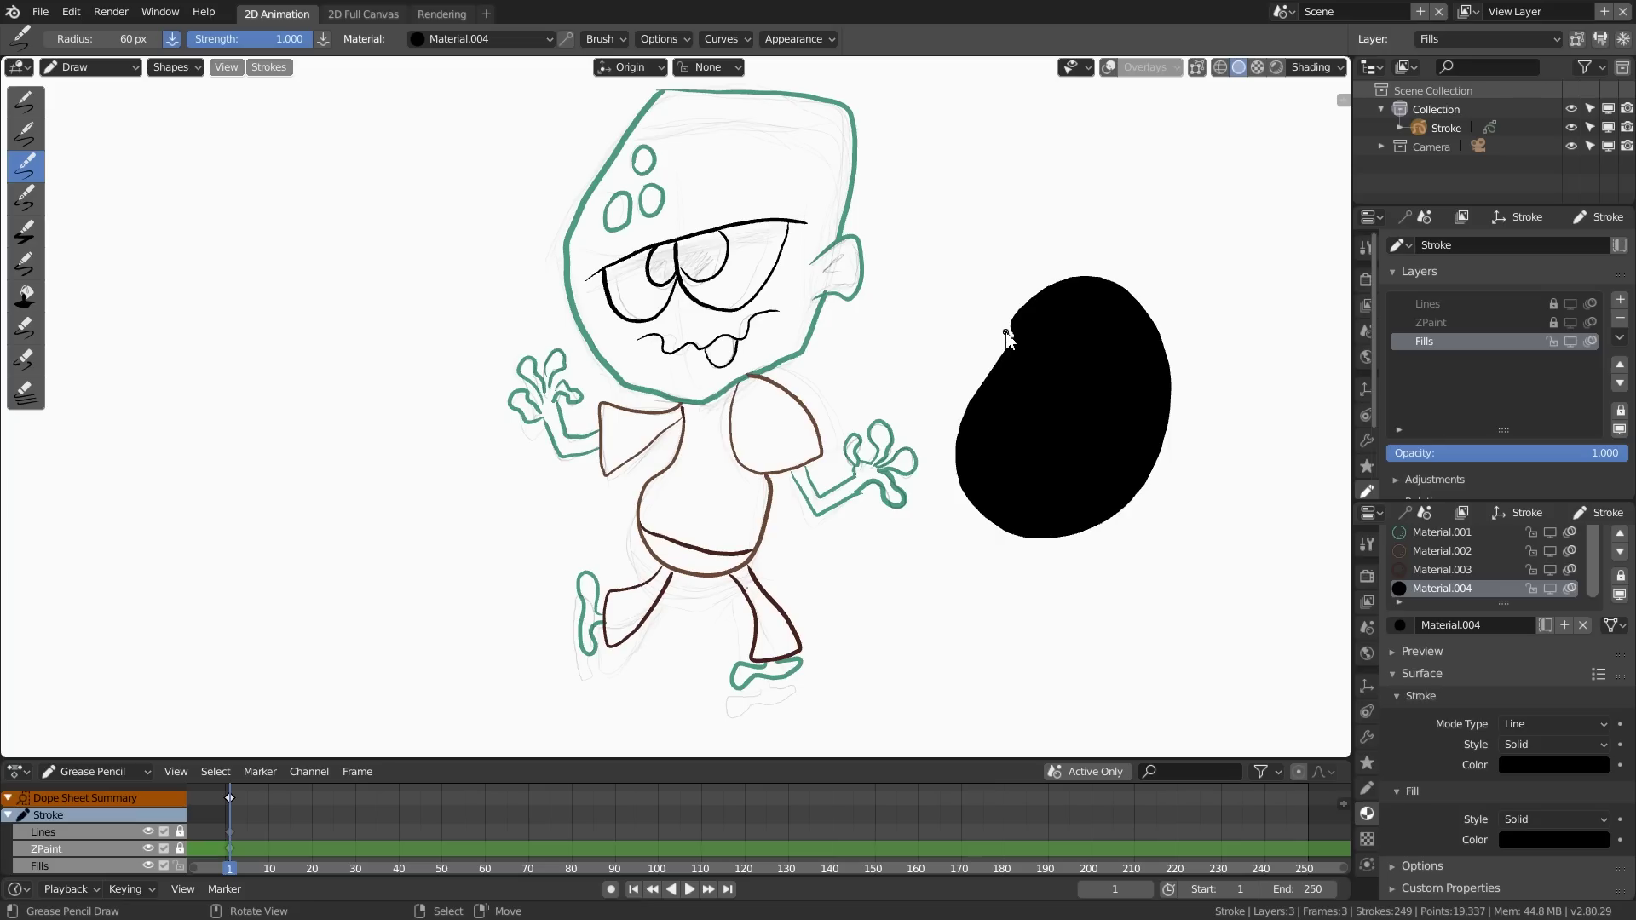
pyautogui.hotkey('ctrl', 'z')
pyautogui.moveTo(1056, 569)
pyautogui.mouseDown()
pyautogui.moveTo(1035, 494)
pyautogui.moveTo(1150, 584)
pyautogui.moveTo(1053, 579)
pyautogui.mouseUp()
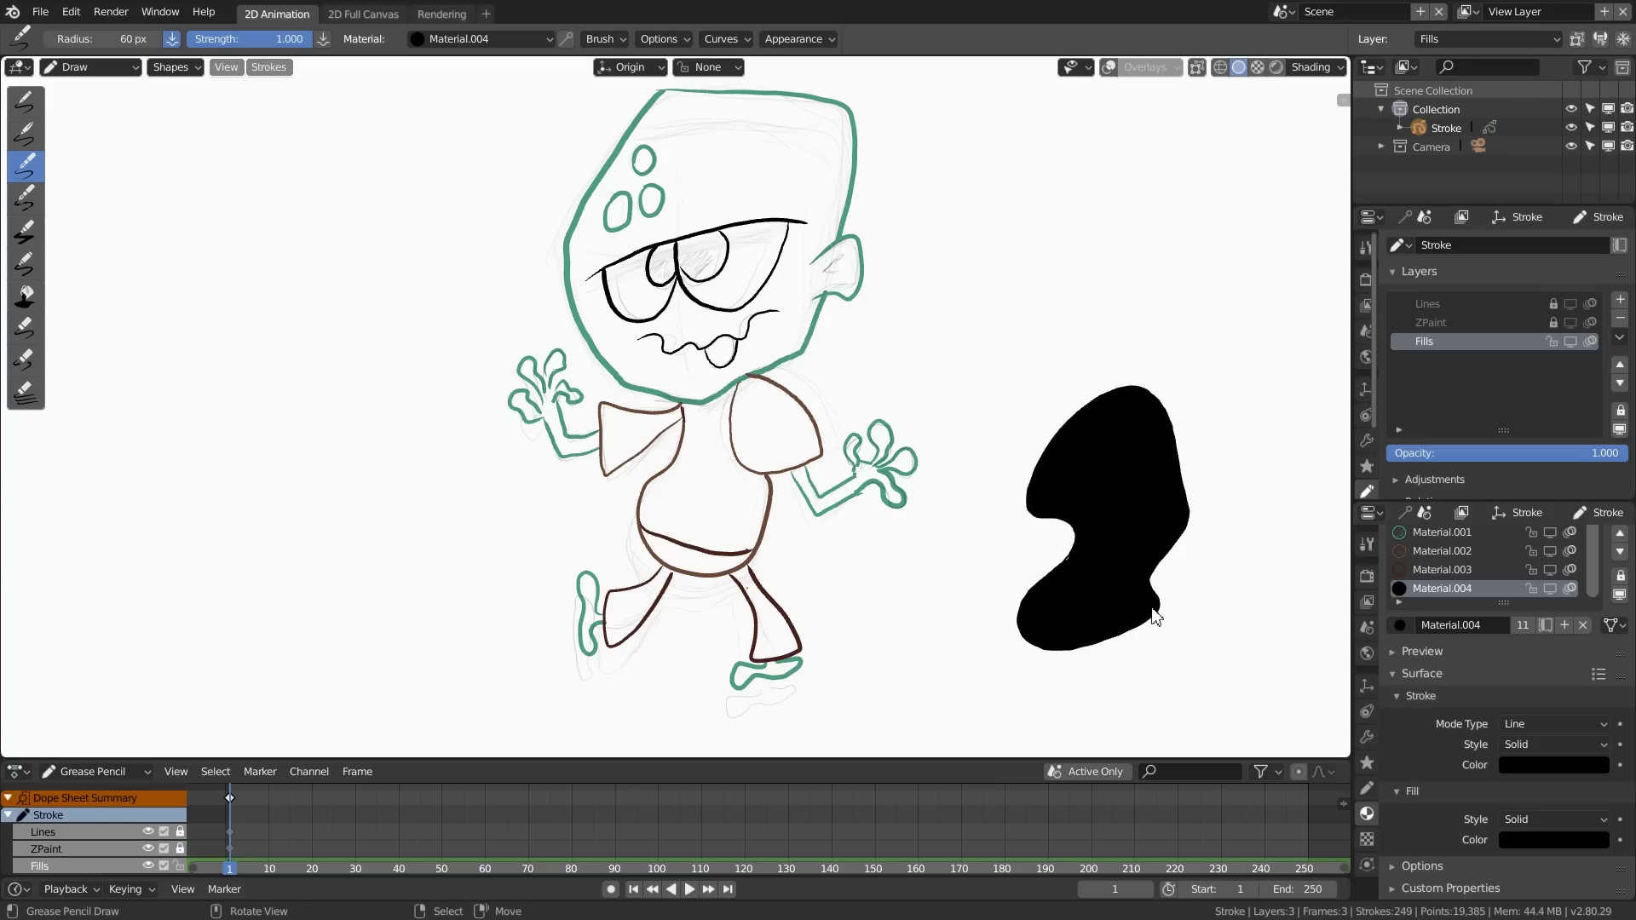
pyautogui.hotkey('ctrl', 'z')
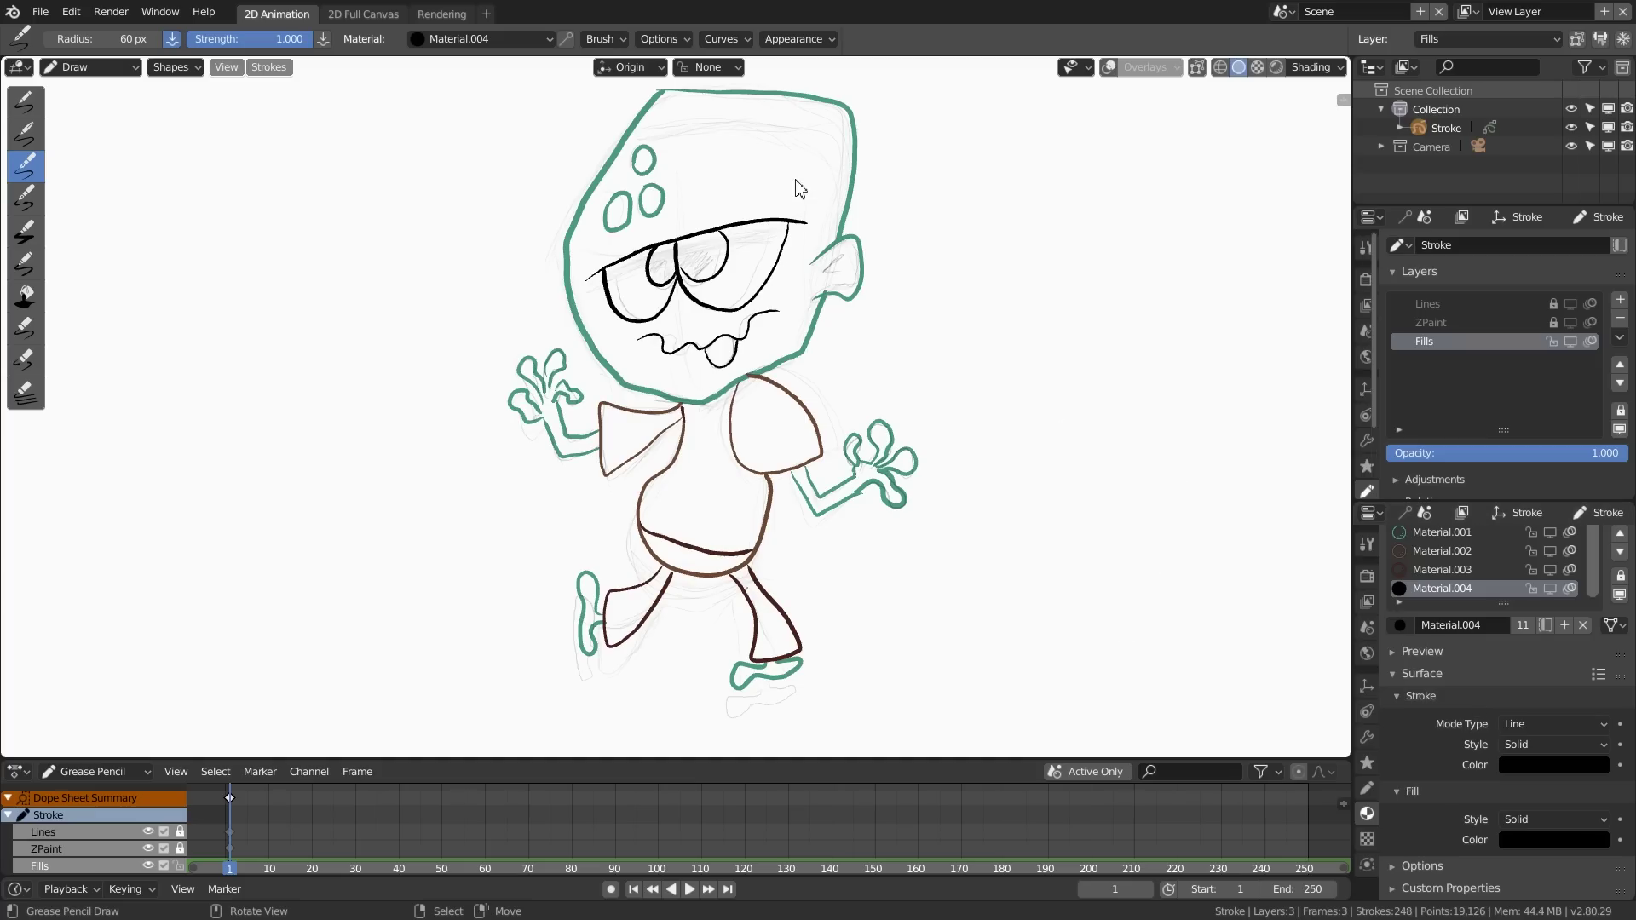
# Step: Activate the Fill tool and try a black fill in the smaller pupil, undoing the attempt
pyautogui.click(25, 296)
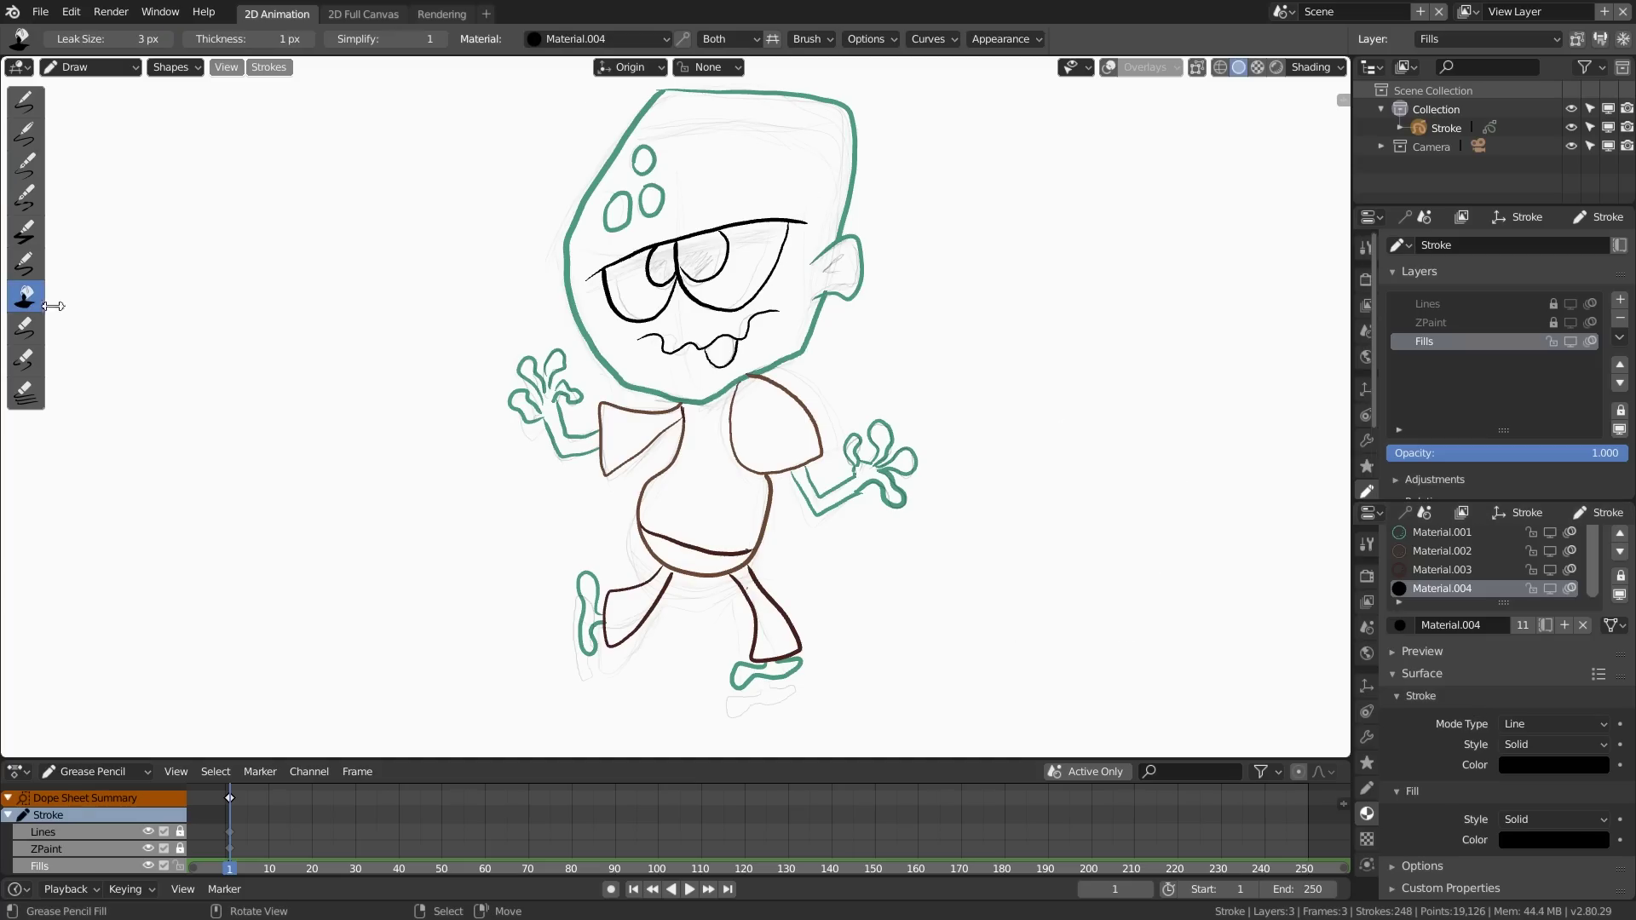
pyautogui.click(664, 248)
pyautogui.hotkey('ctrl', 'z')
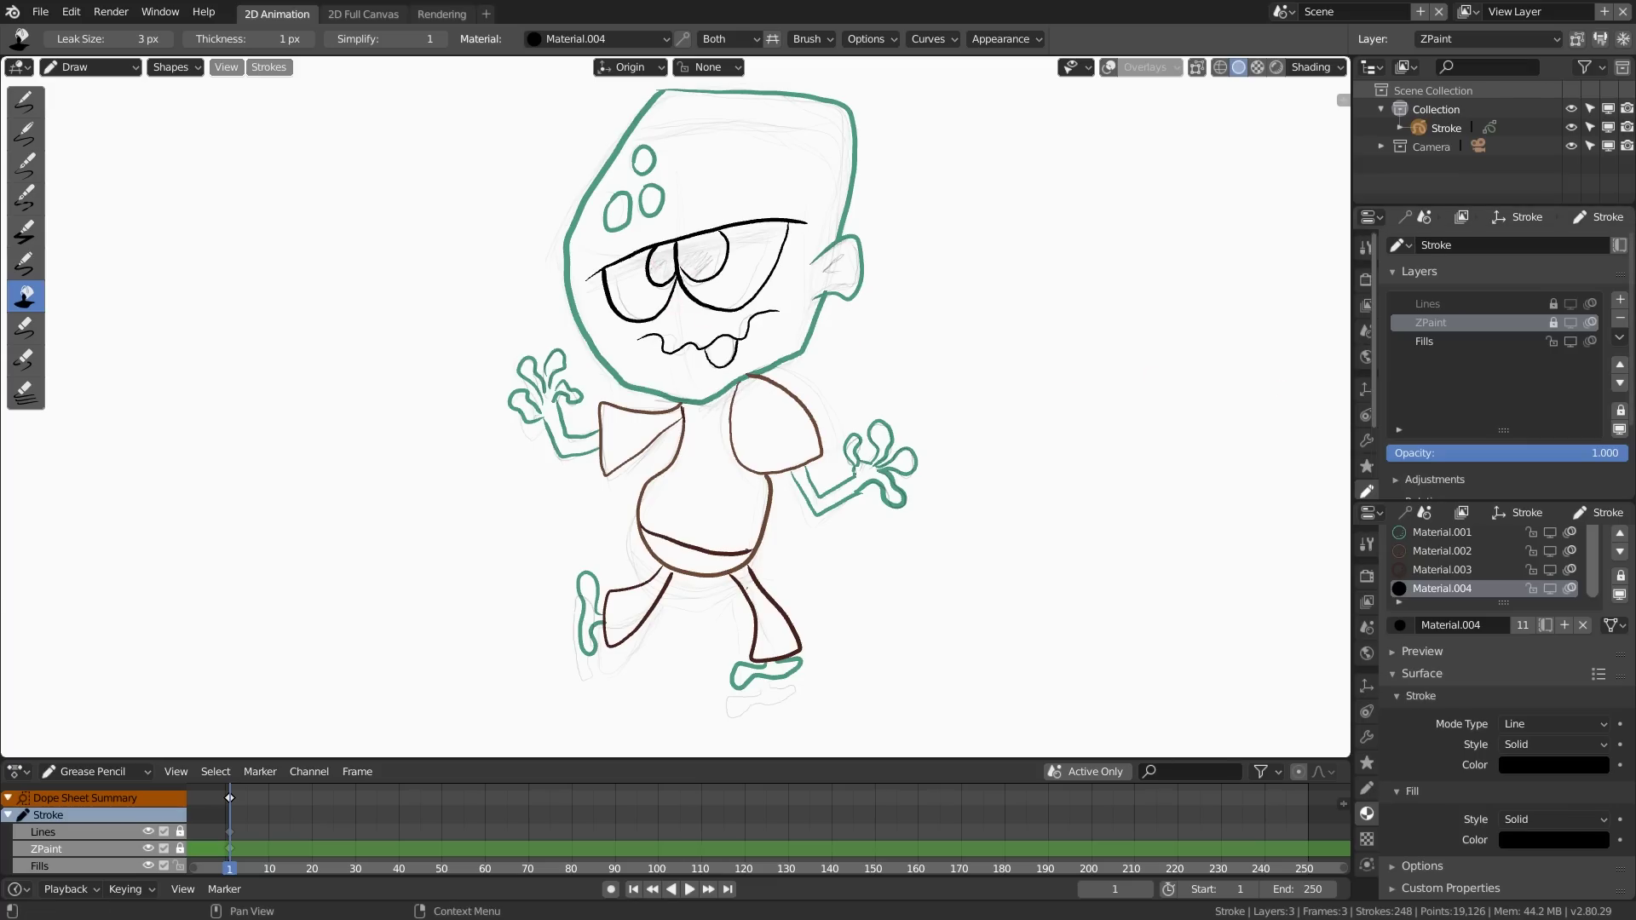
# Step: Hide the Lines sketch layer and turn off its onion skinning
pyautogui.click(1572, 305)
pyautogui.click(1575, 305)
pyautogui.click(1576, 305)
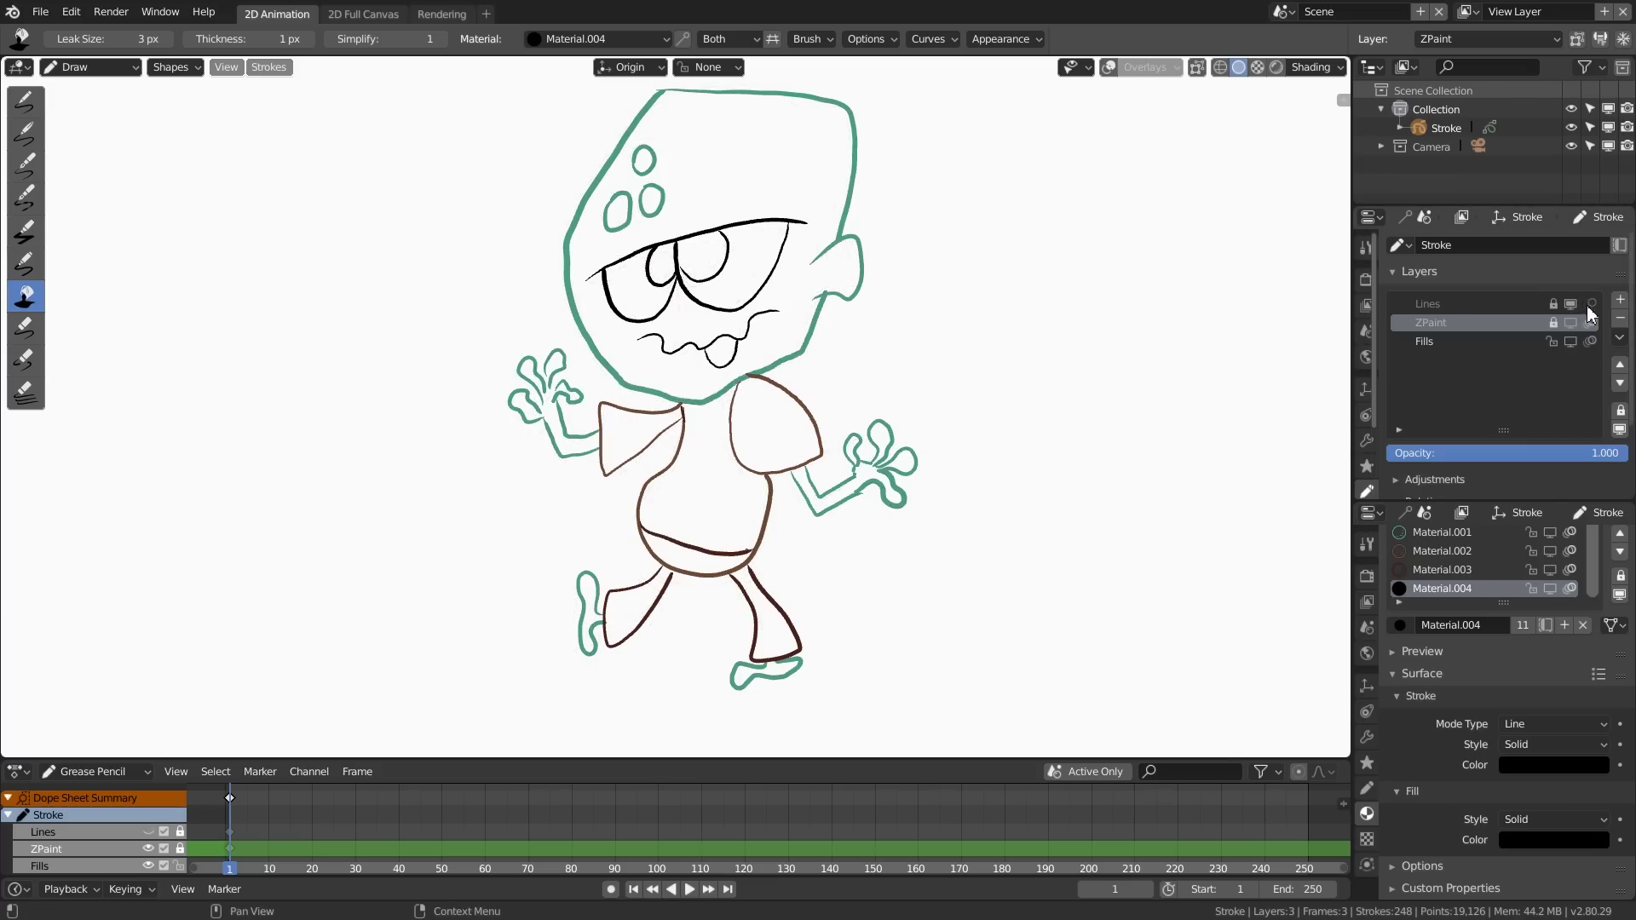
pyautogui.click(1572, 305)
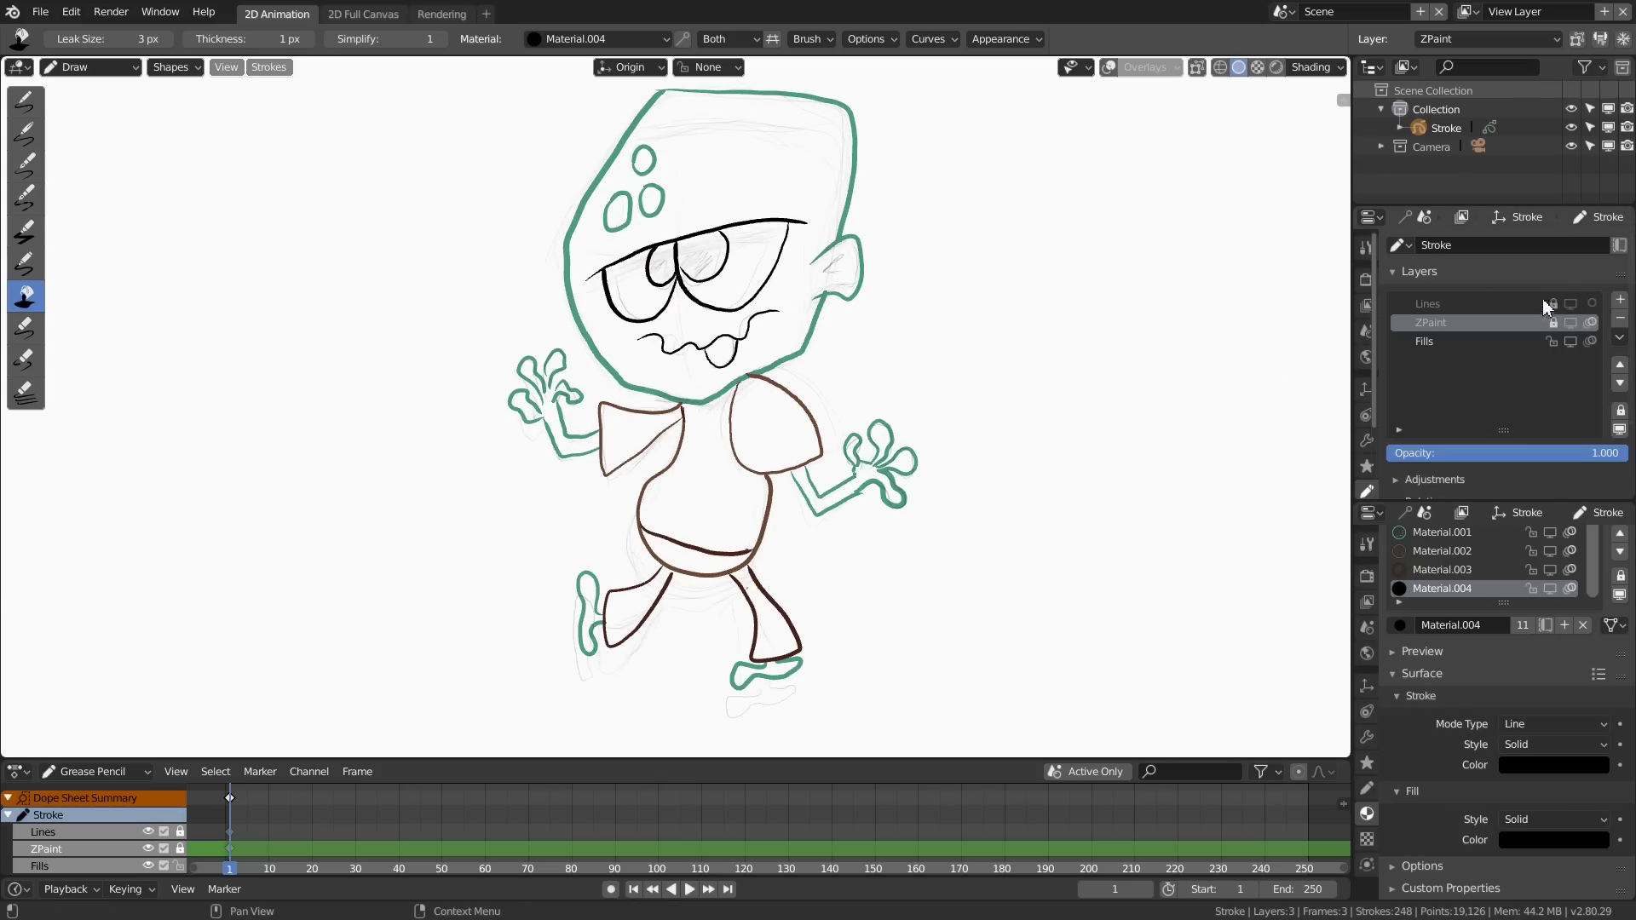
pyautogui.click(1572, 305)
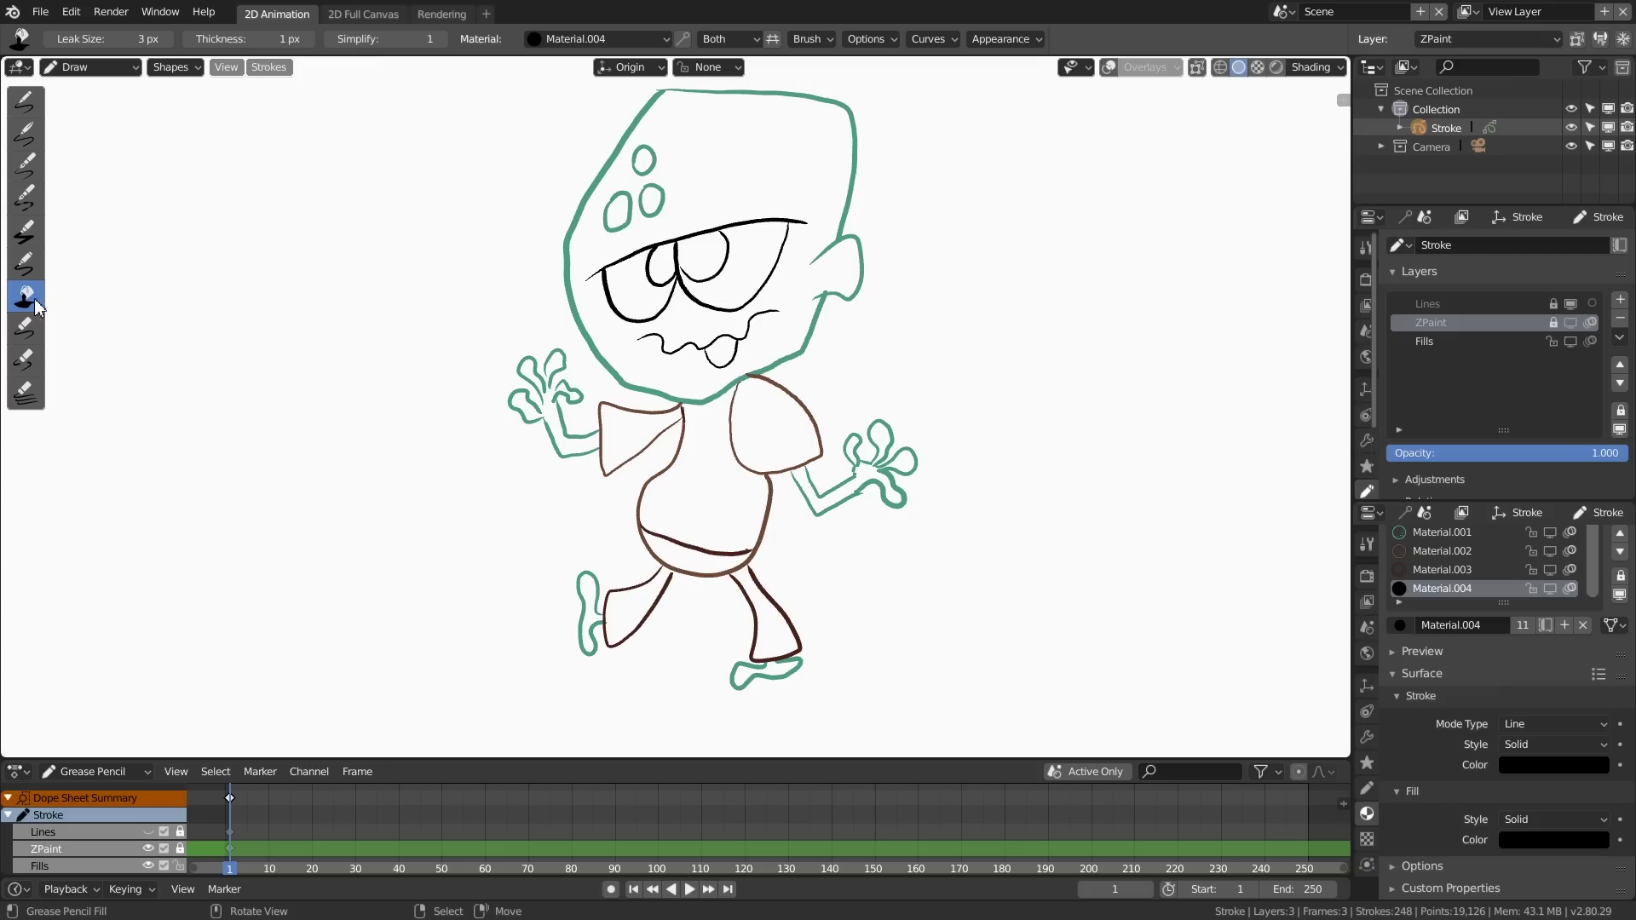
# Step: Make the Fills layer active, try filling both pupils with black, and undo the two fills
pyautogui.click(1436, 340)
pyautogui.click(664, 264)
pyautogui.click(697, 255)
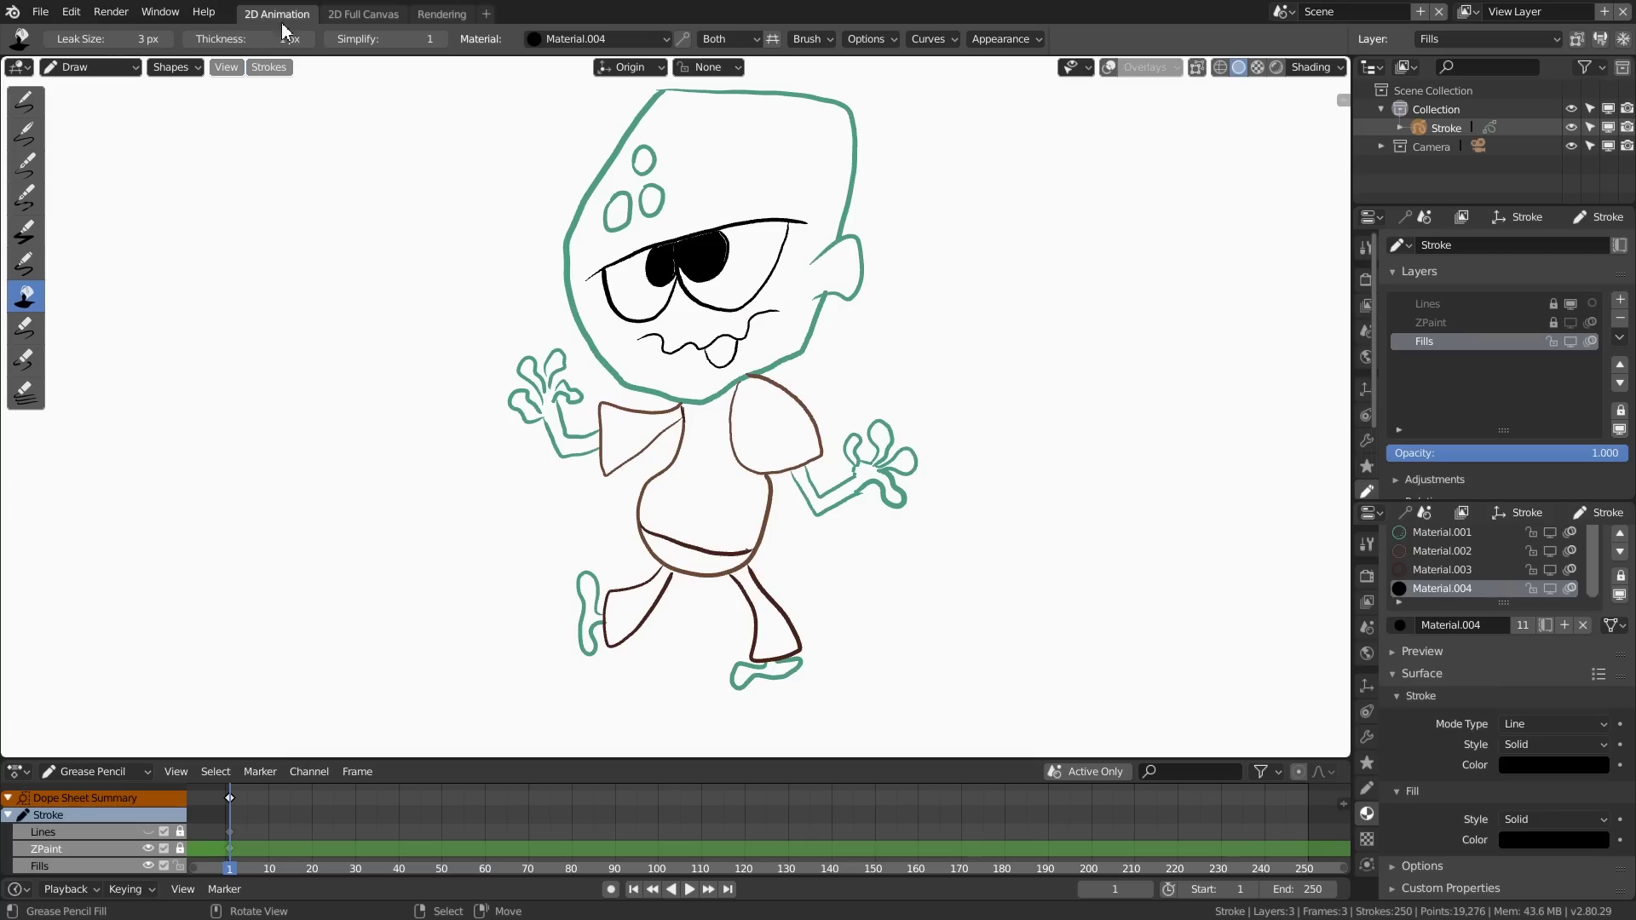
pyautogui.hotkey('ctrl', 'z')
pyautogui.hotkey('ctrl', 'z')
# Step: Try filling the smaller pupil with a leak size of 14 px and undo the fill
pyautogui.moveTo(124, 39); pyautogui.dragTo(162, 40)
pyautogui.click(662, 267)
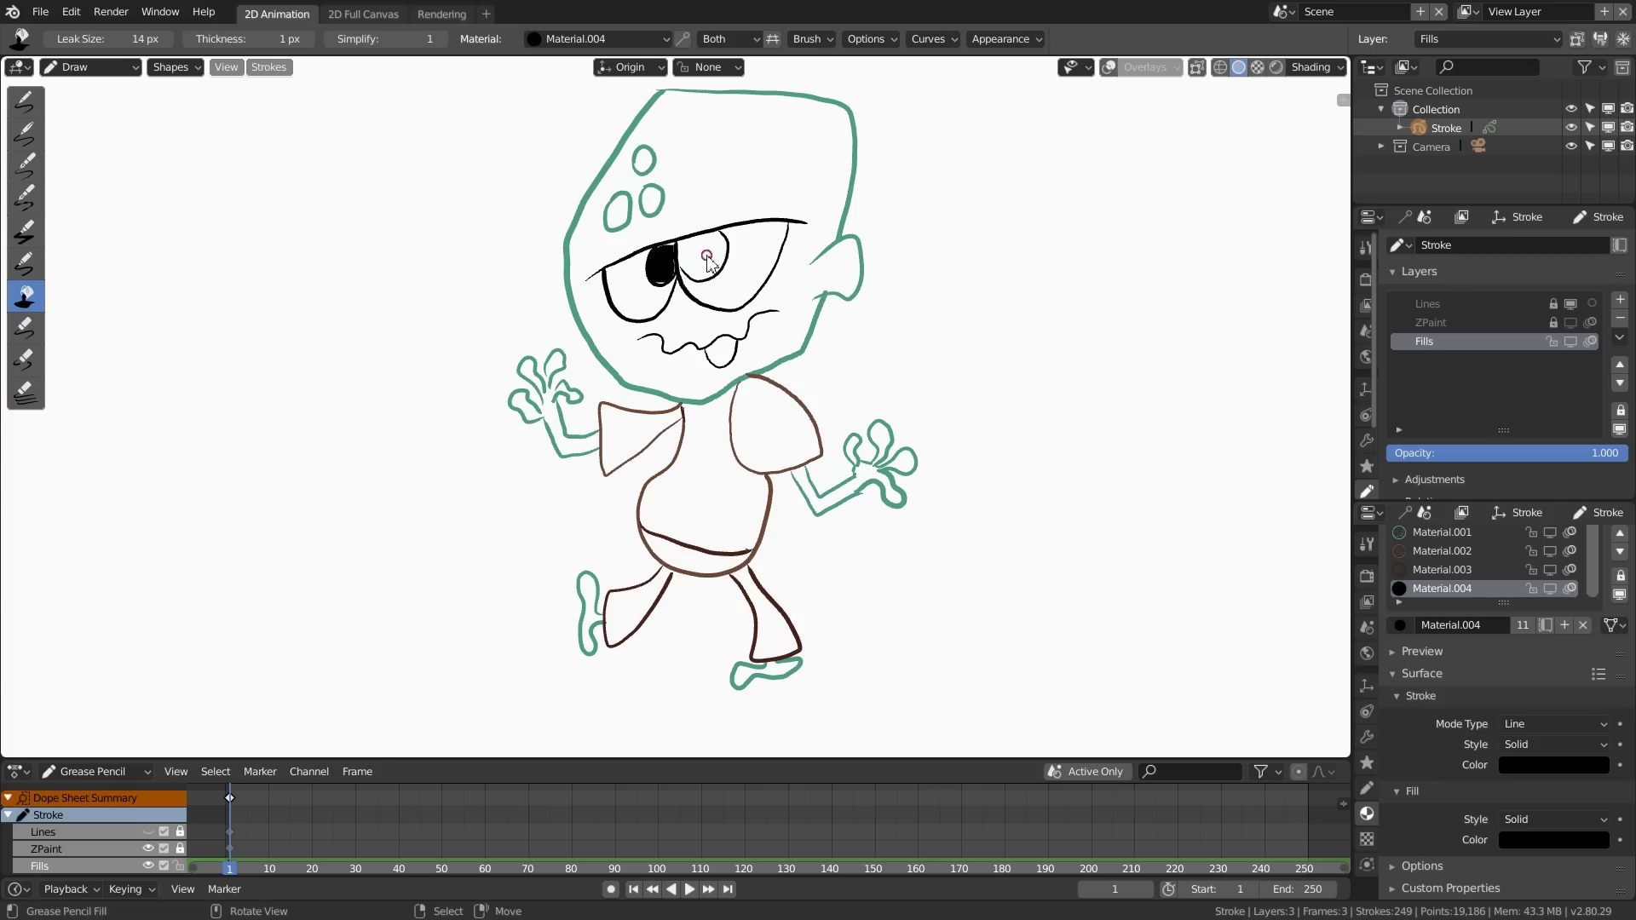
pyautogui.hotkey('ctrl', 'z')
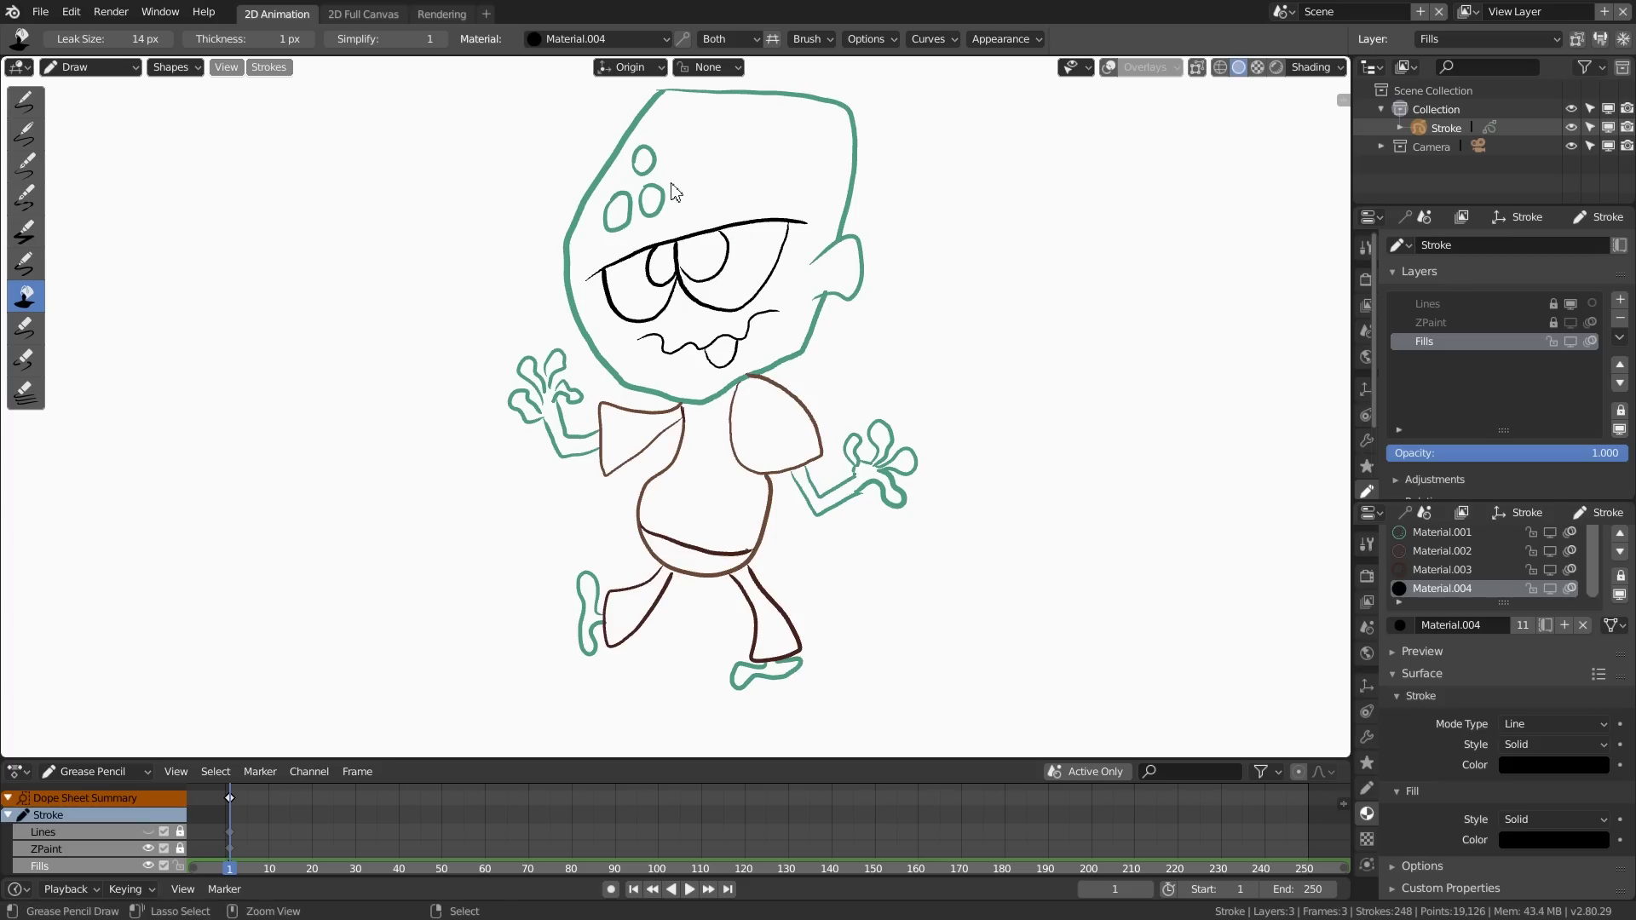
# Step: Fill the smaller pupil with black at a leak size of 0 px and the larger pupil at 2 px
pyautogui.moveTo(117, 36); pyautogui.dragTo(58, 39)
pyautogui.click(678, 254)
pyautogui.click(747, 256)
pyautogui.hotkey('ctrl', 'z')
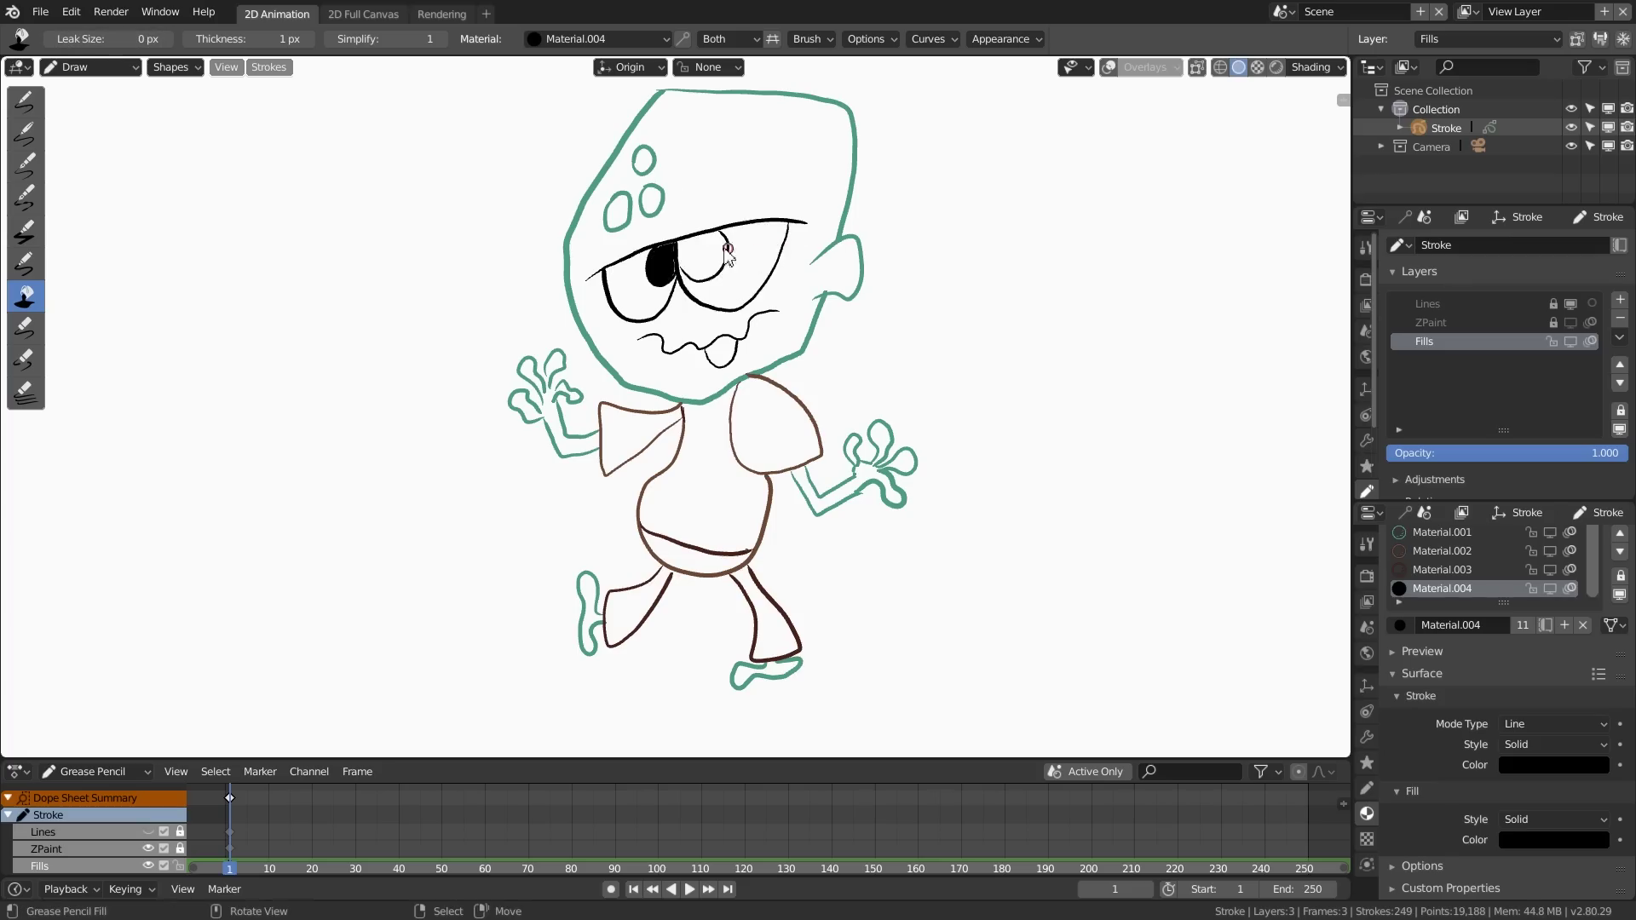
pyautogui.click(172, 38)
pyautogui.click(171, 38)
pyautogui.click(714, 256)
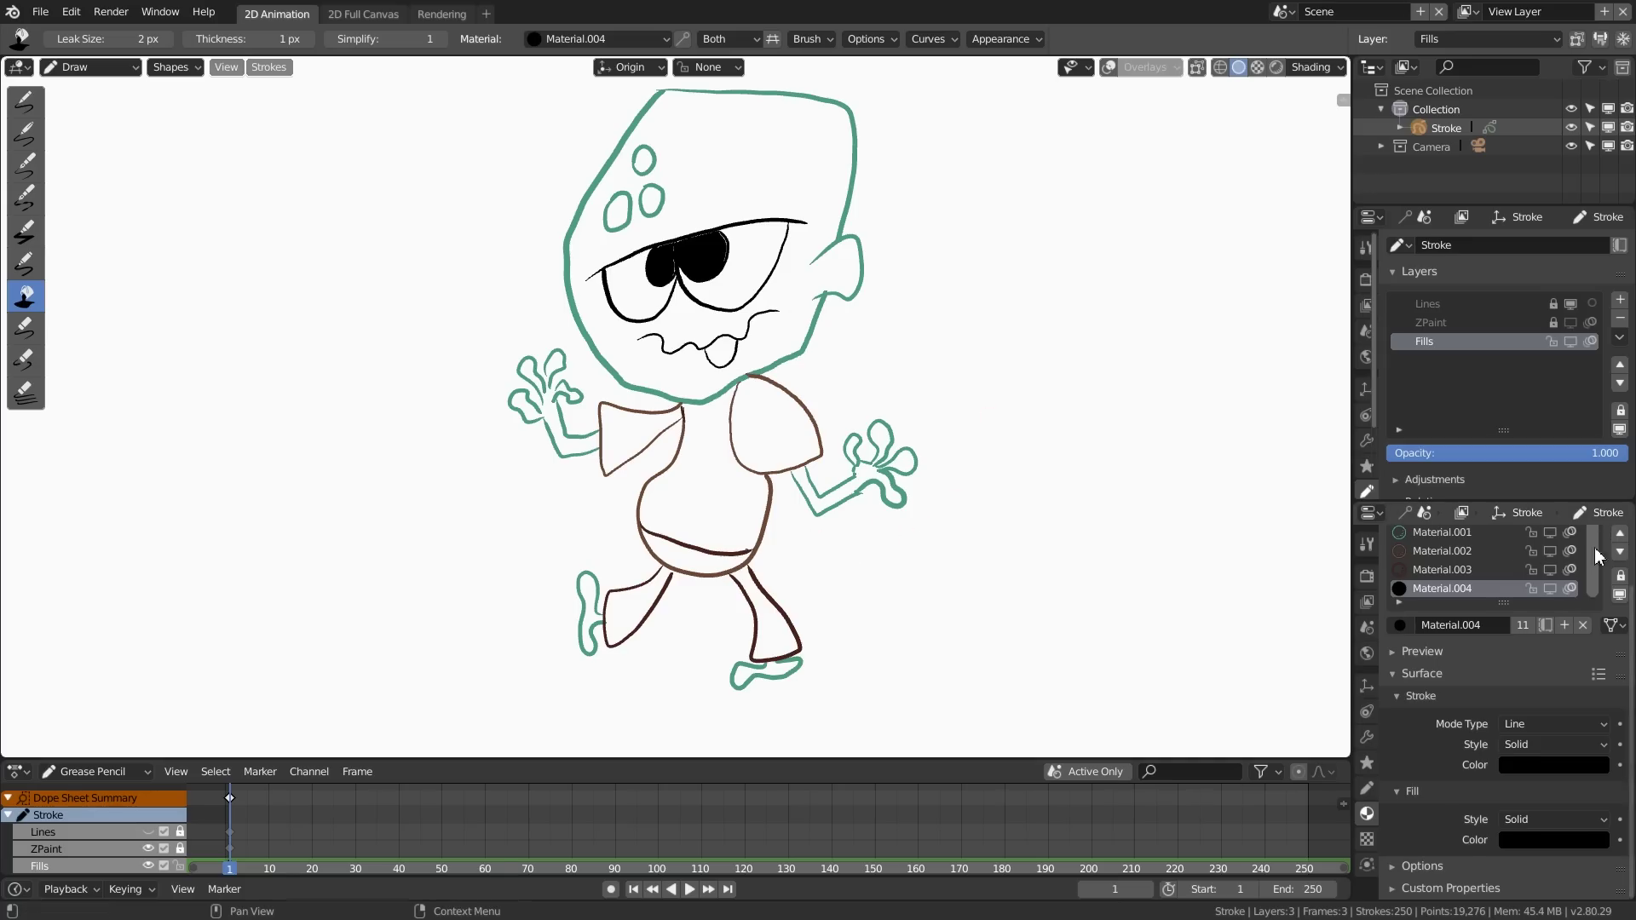
# Step: Add another new material and set its stroke color to teal with RGB values 0.260, 0.715 and 0.594
pyautogui.moveTo(1594, 554); pyautogui.dragTo(1568, 632, button='middle')
pyautogui.click(1620, 544)
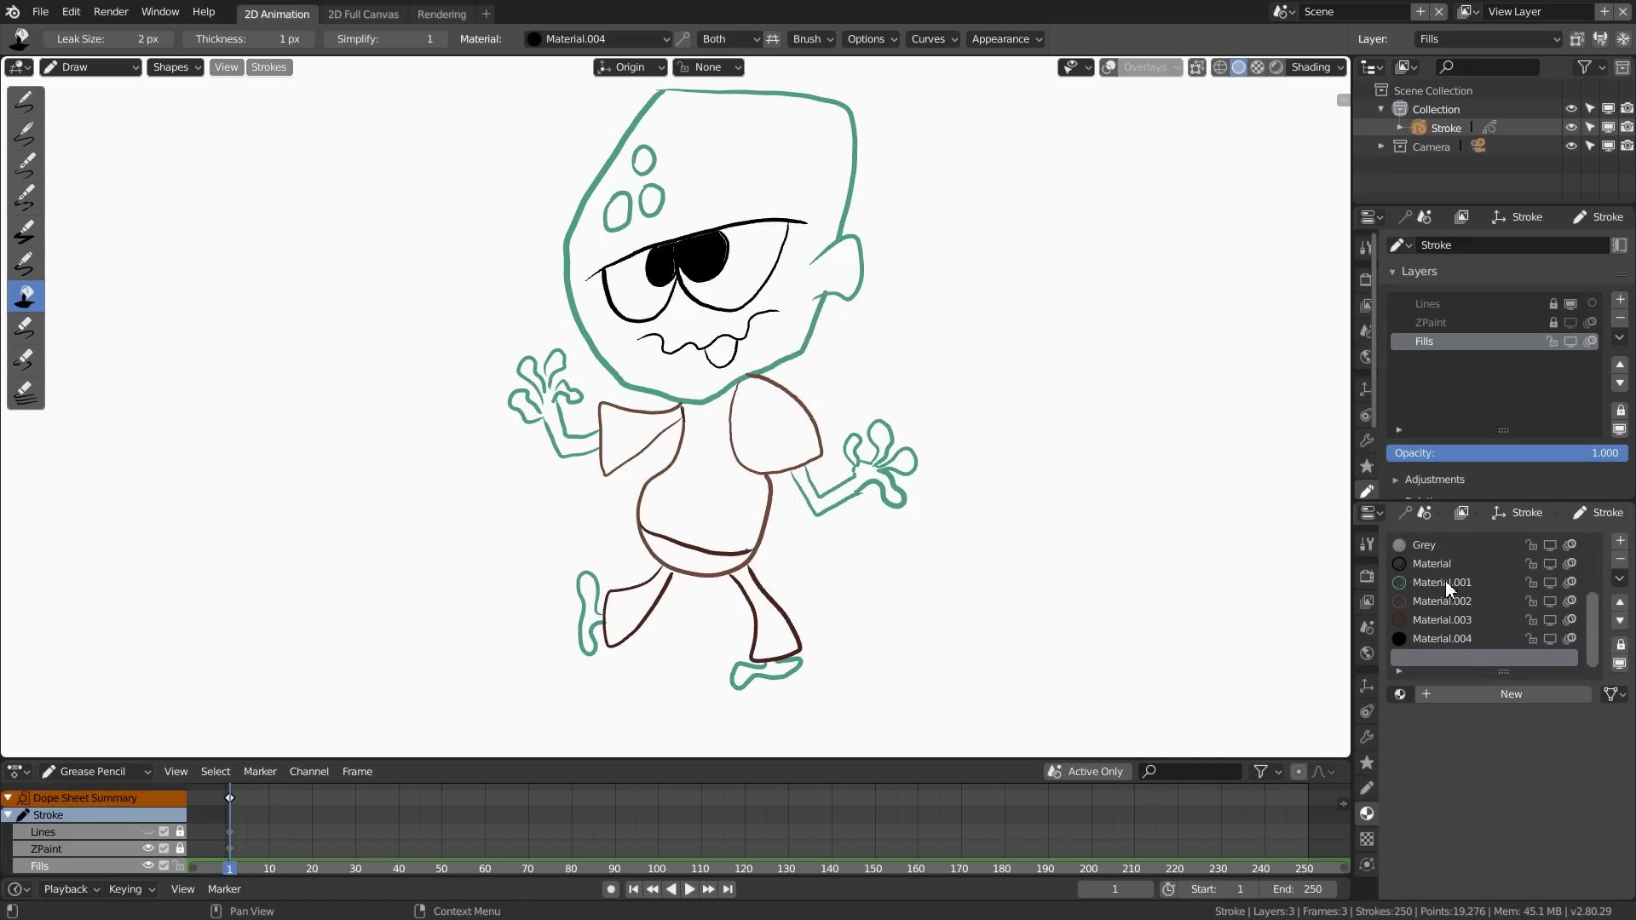
pyautogui.click(1499, 696)
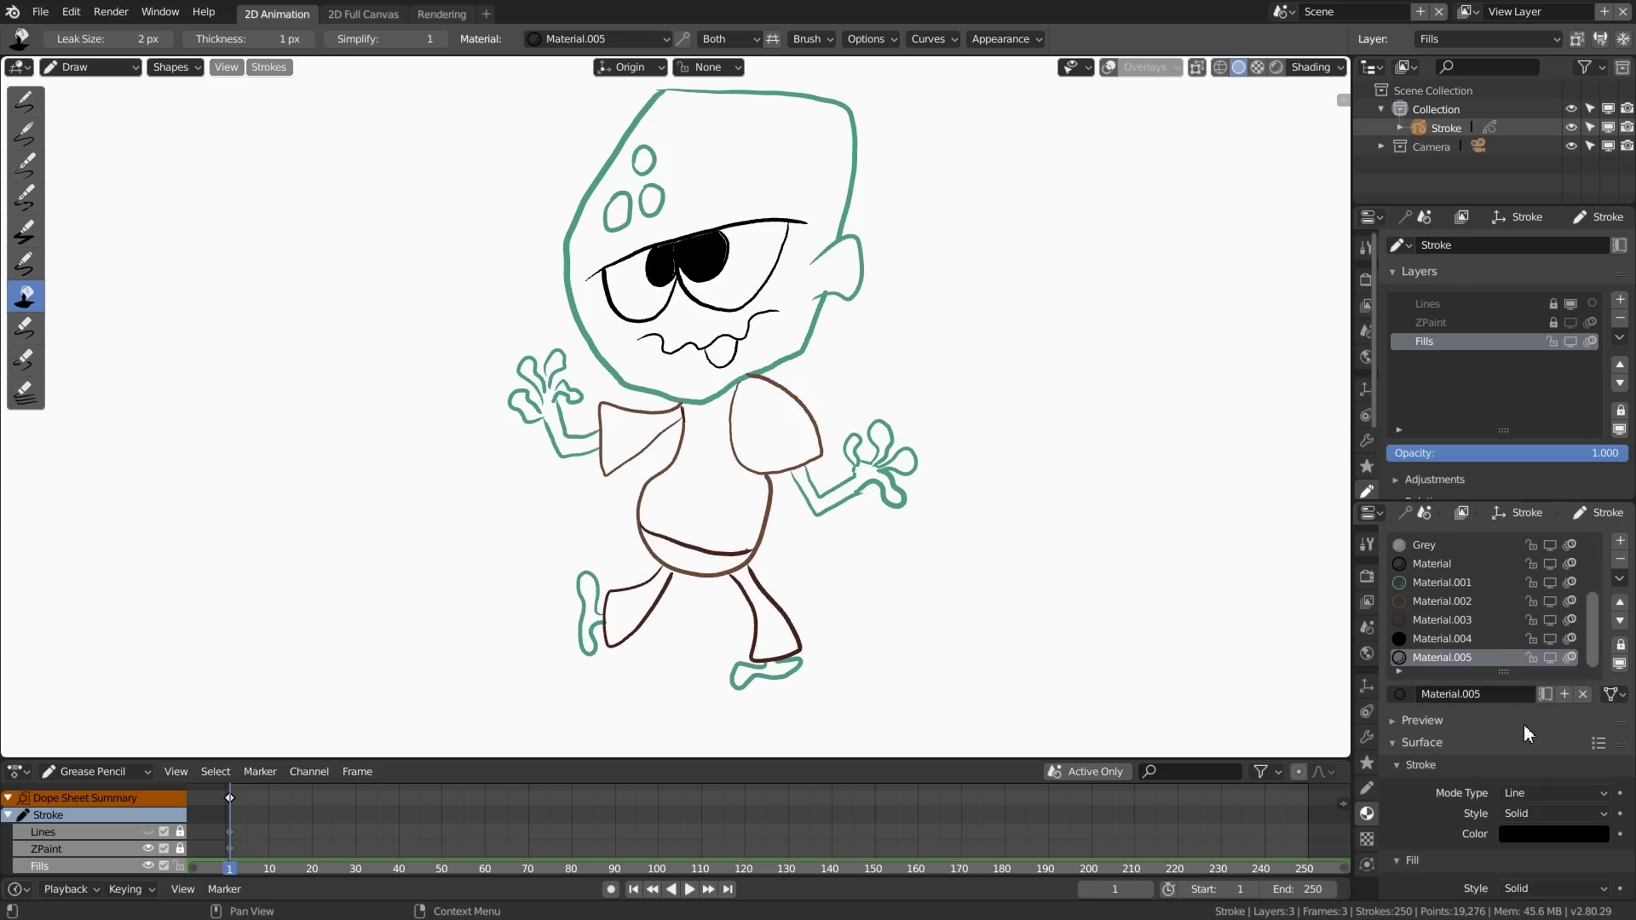
pyautogui.click(1538, 830)
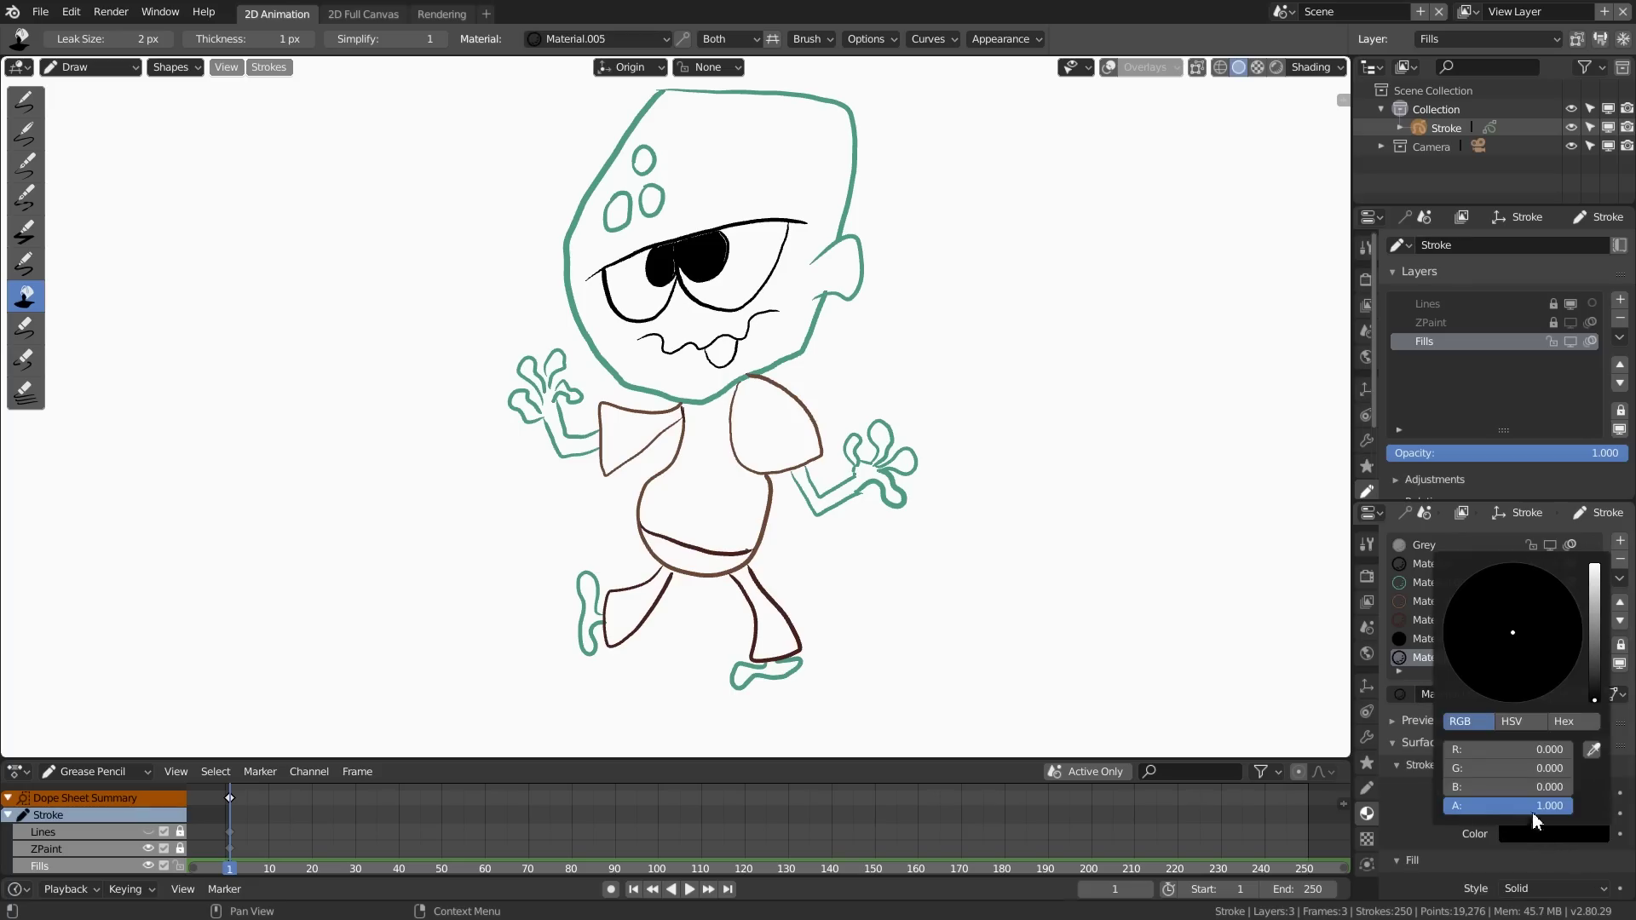
pyautogui.click(1593, 667)
pyautogui.moveTo(1596, 667); pyautogui.dragTo(1593, 588)
pyautogui.moveTo(1480, 627)
pyautogui.mouseDown()
pyautogui.moveTo(1480, 599)
pyautogui.moveTo(1501, 589)
pyautogui.mouseUp()
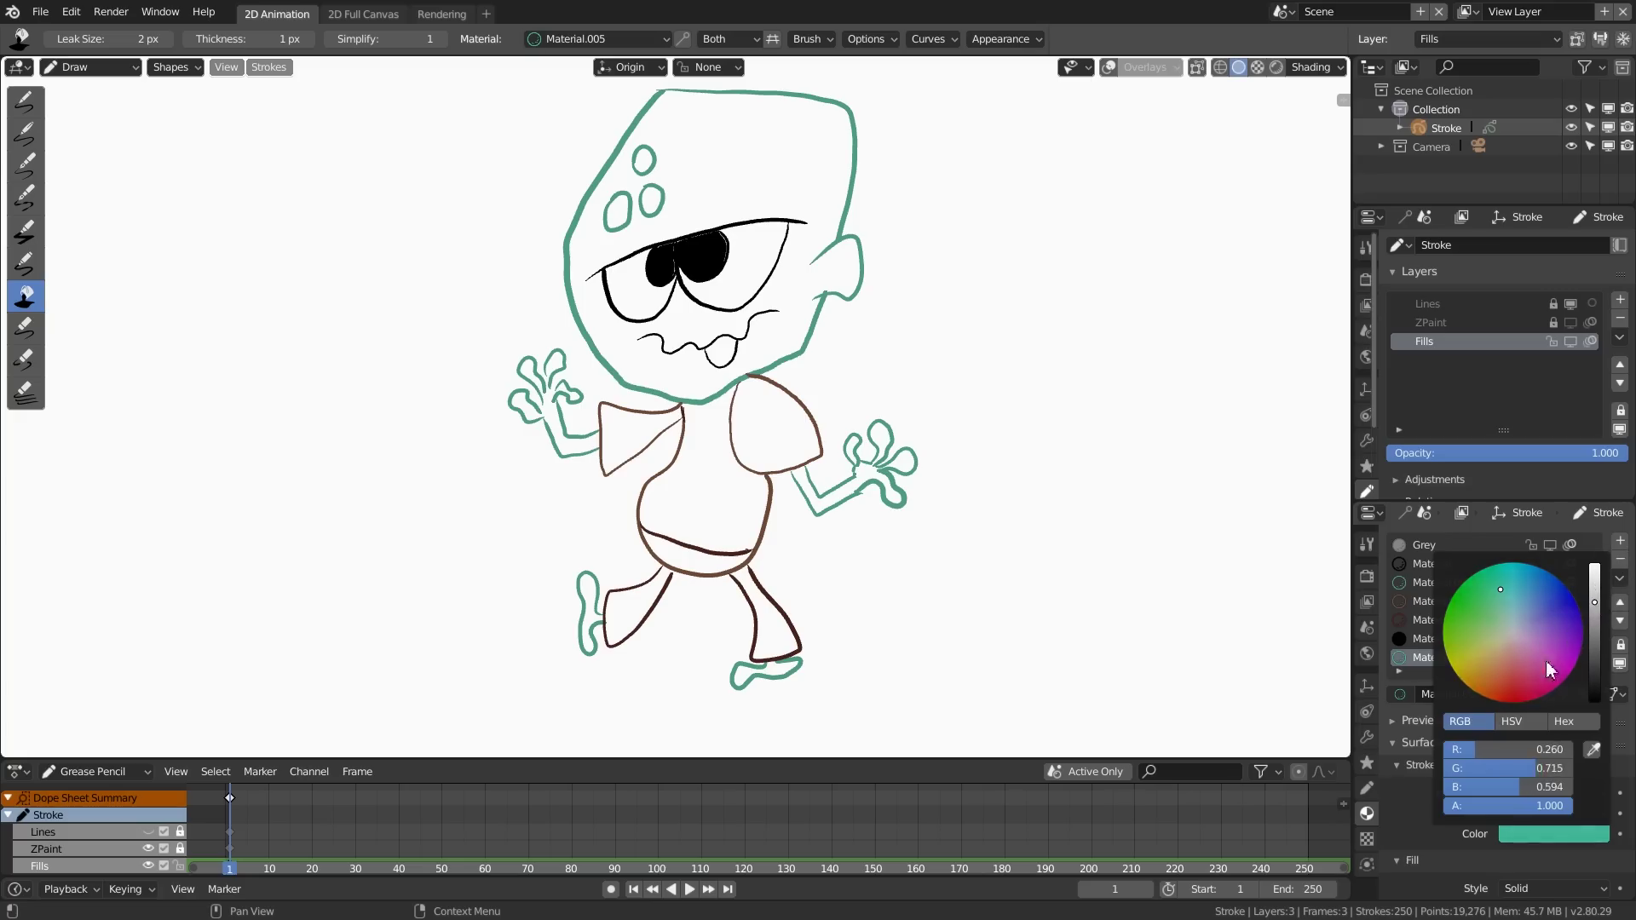
# Step: Sample the teal stroke color into the new material's fill, making the fill fully opaque and the stroke transparent with alpha 0
pyautogui.scroll(-2, 1537, 763)
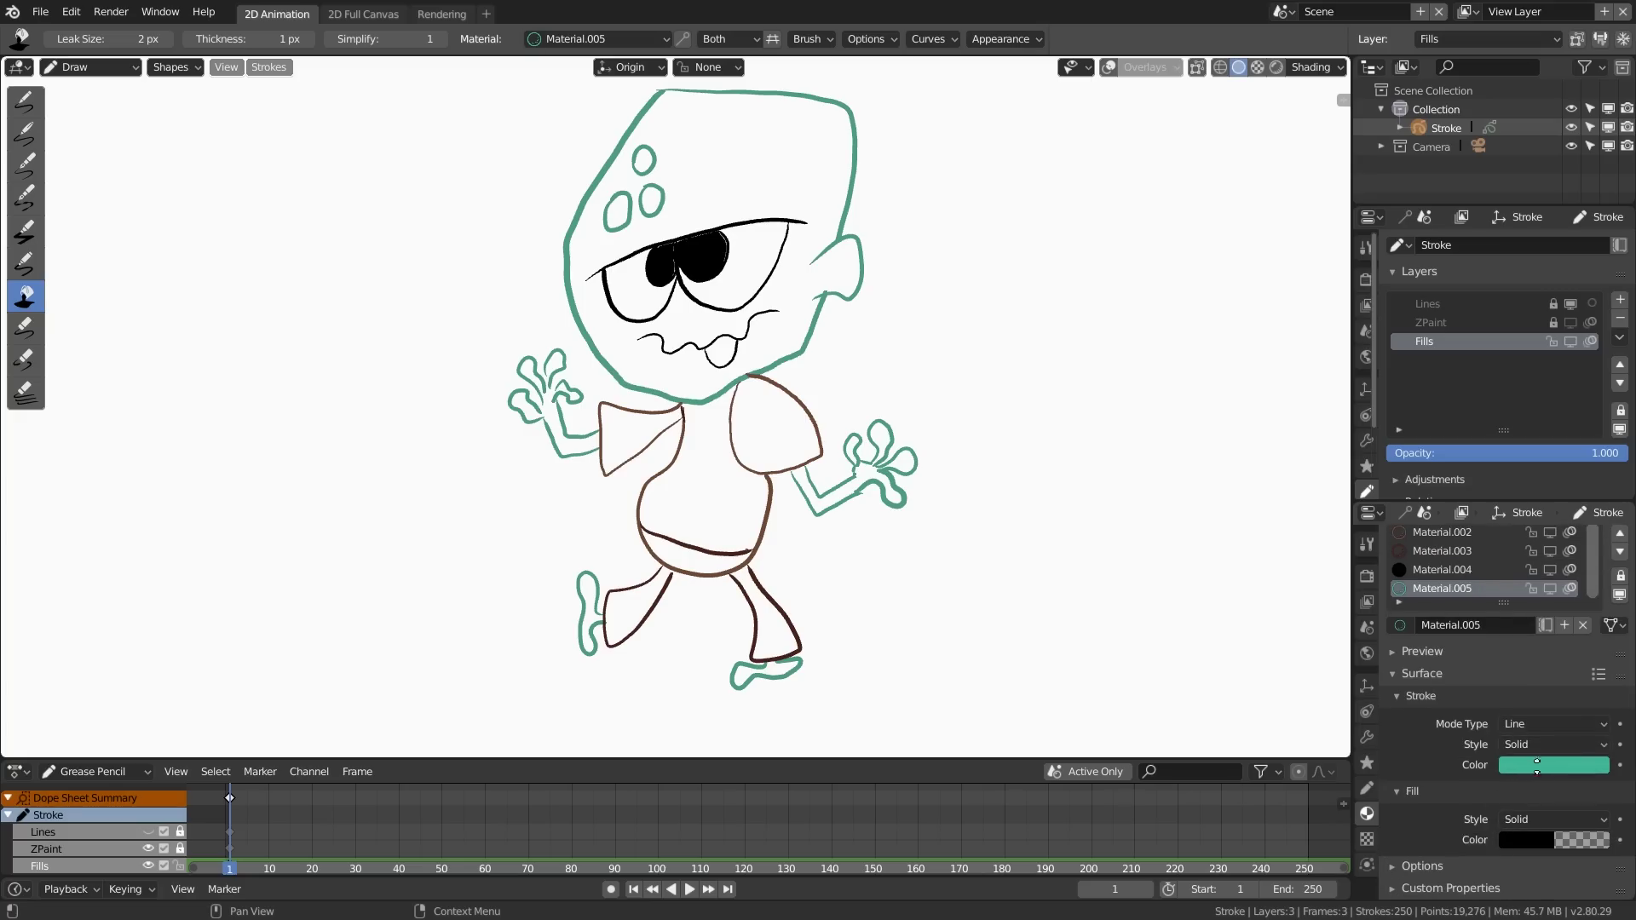
pyautogui.click(1531, 839)
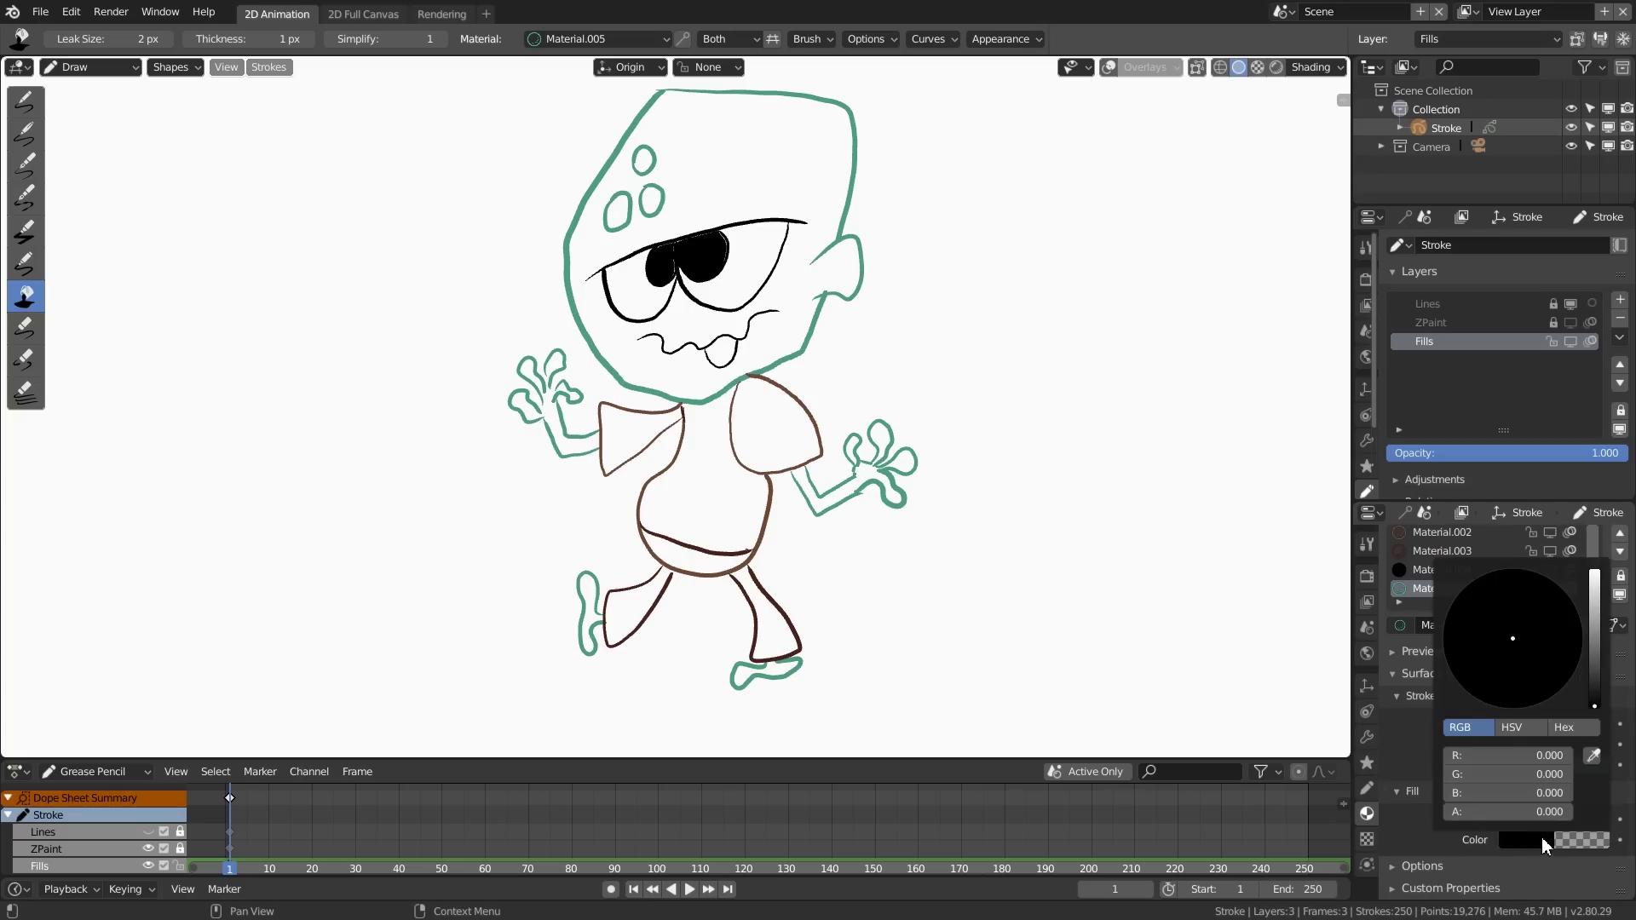
pyautogui.click(1589, 757)
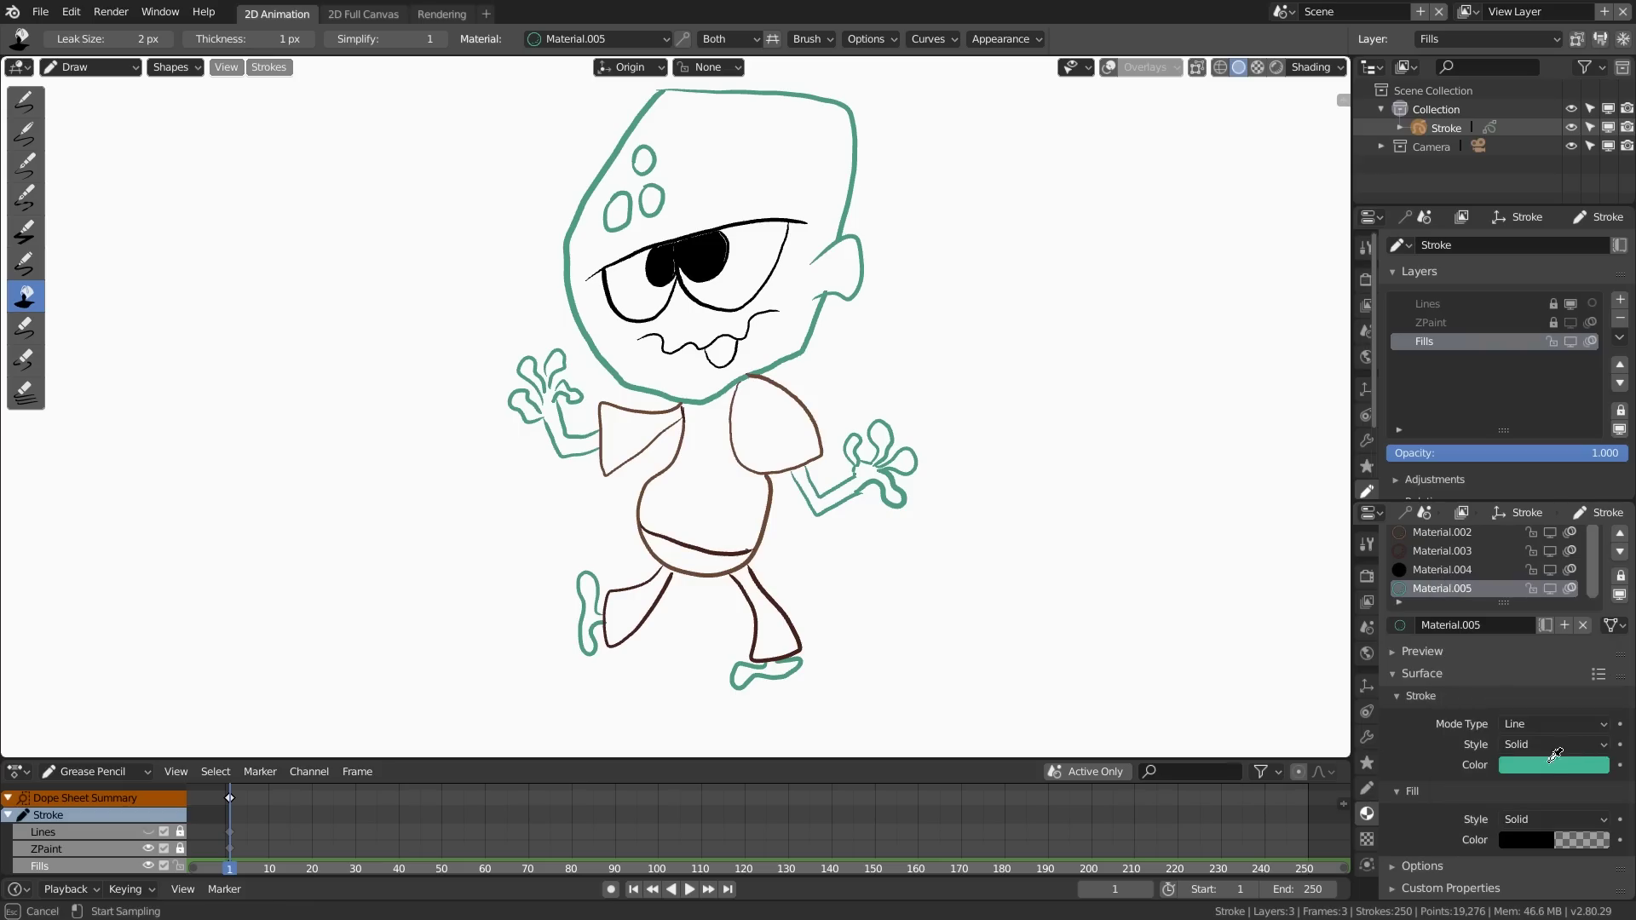
pyautogui.click(1547, 760)
pyautogui.click(1536, 840)
pyautogui.click(1501, 813)
pyautogui.write('0.0')
pyautogui.click(1527, 842)
pyautogui.moveTo(1524, 815); pyautogui.dragTo(1628, 810)
# Step: Fill the character's head with the teal Material.005 at a leak size of 5 px
pyautogui.scroll(3, 906, 339)
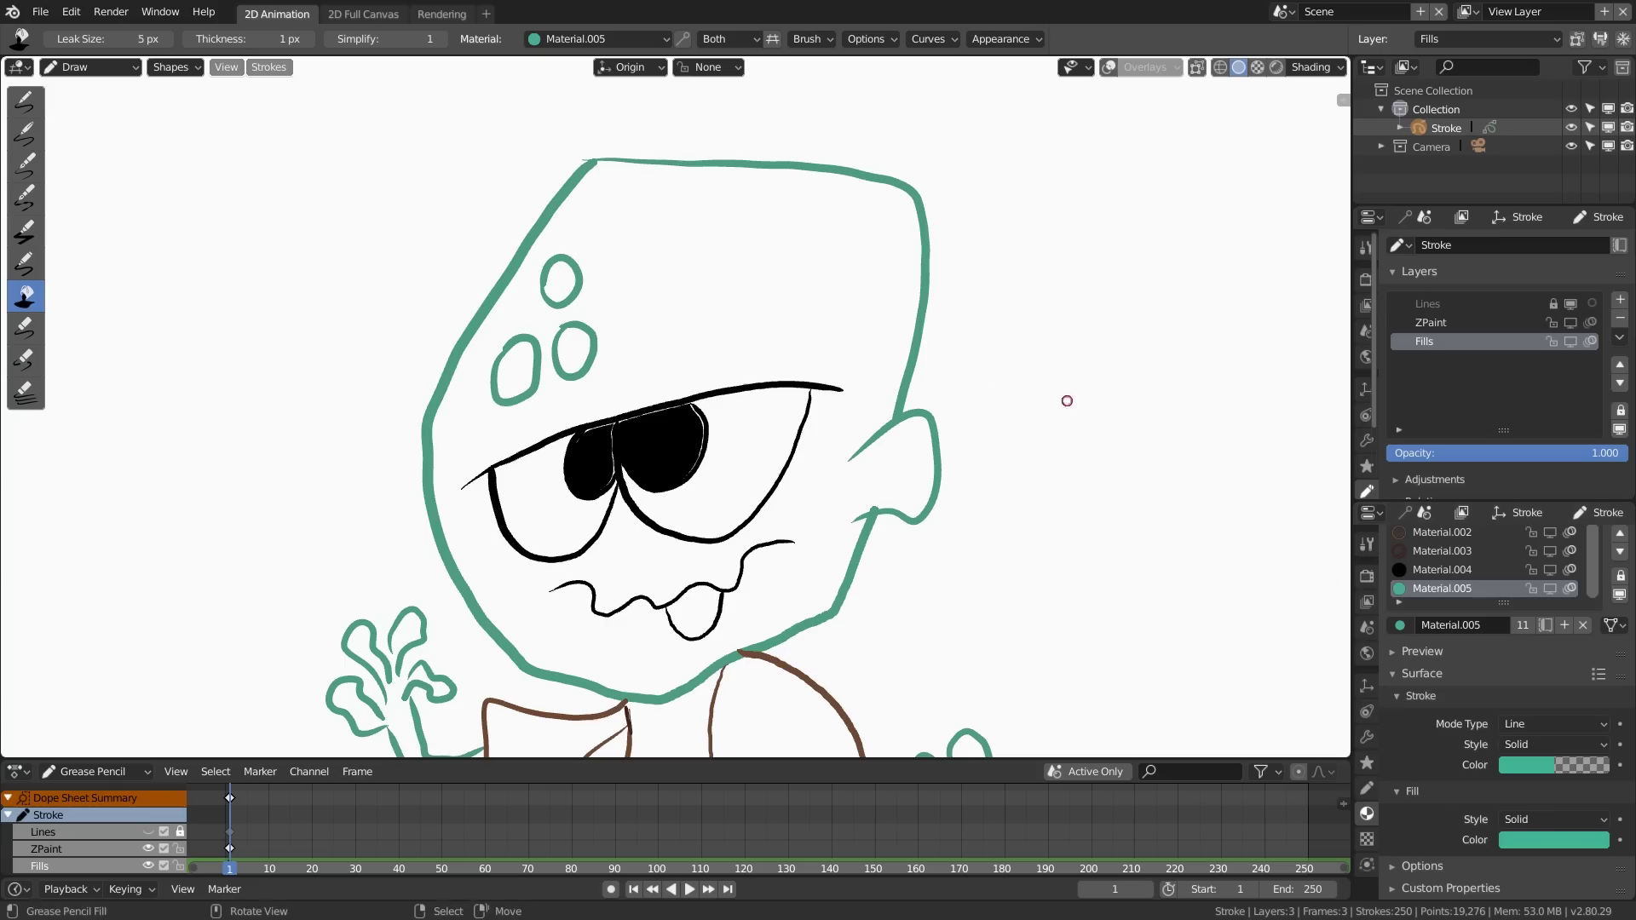
pyautogui.click(796, 304)
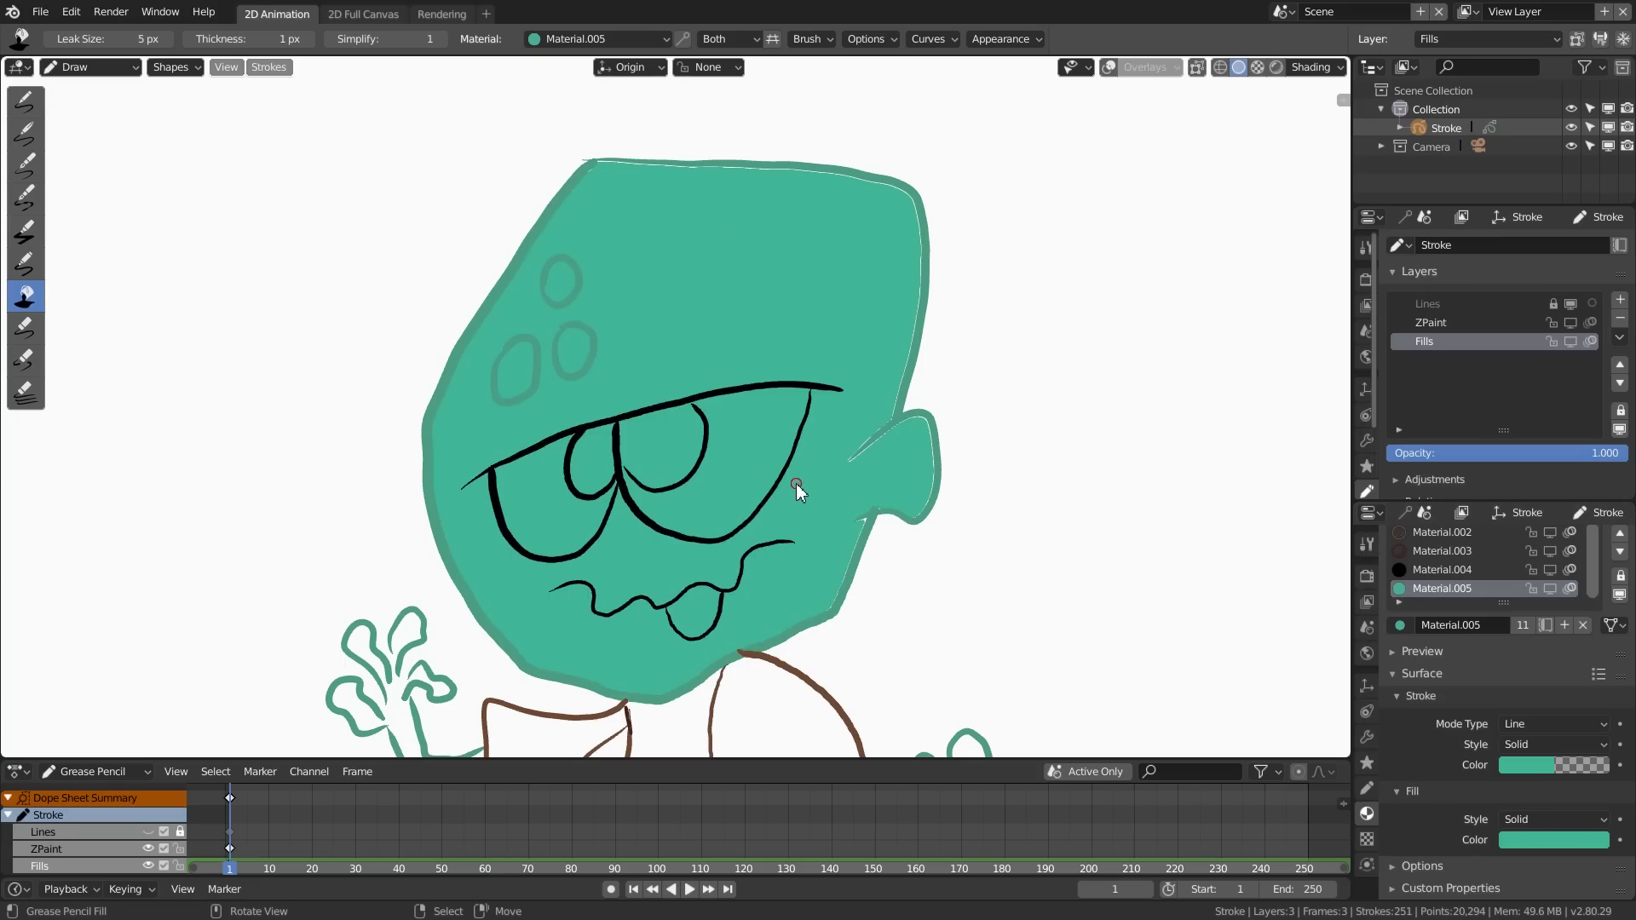
pyautogui.scroll(-3, 795, 483)
pyautogui.scroll(6, 814, 451)
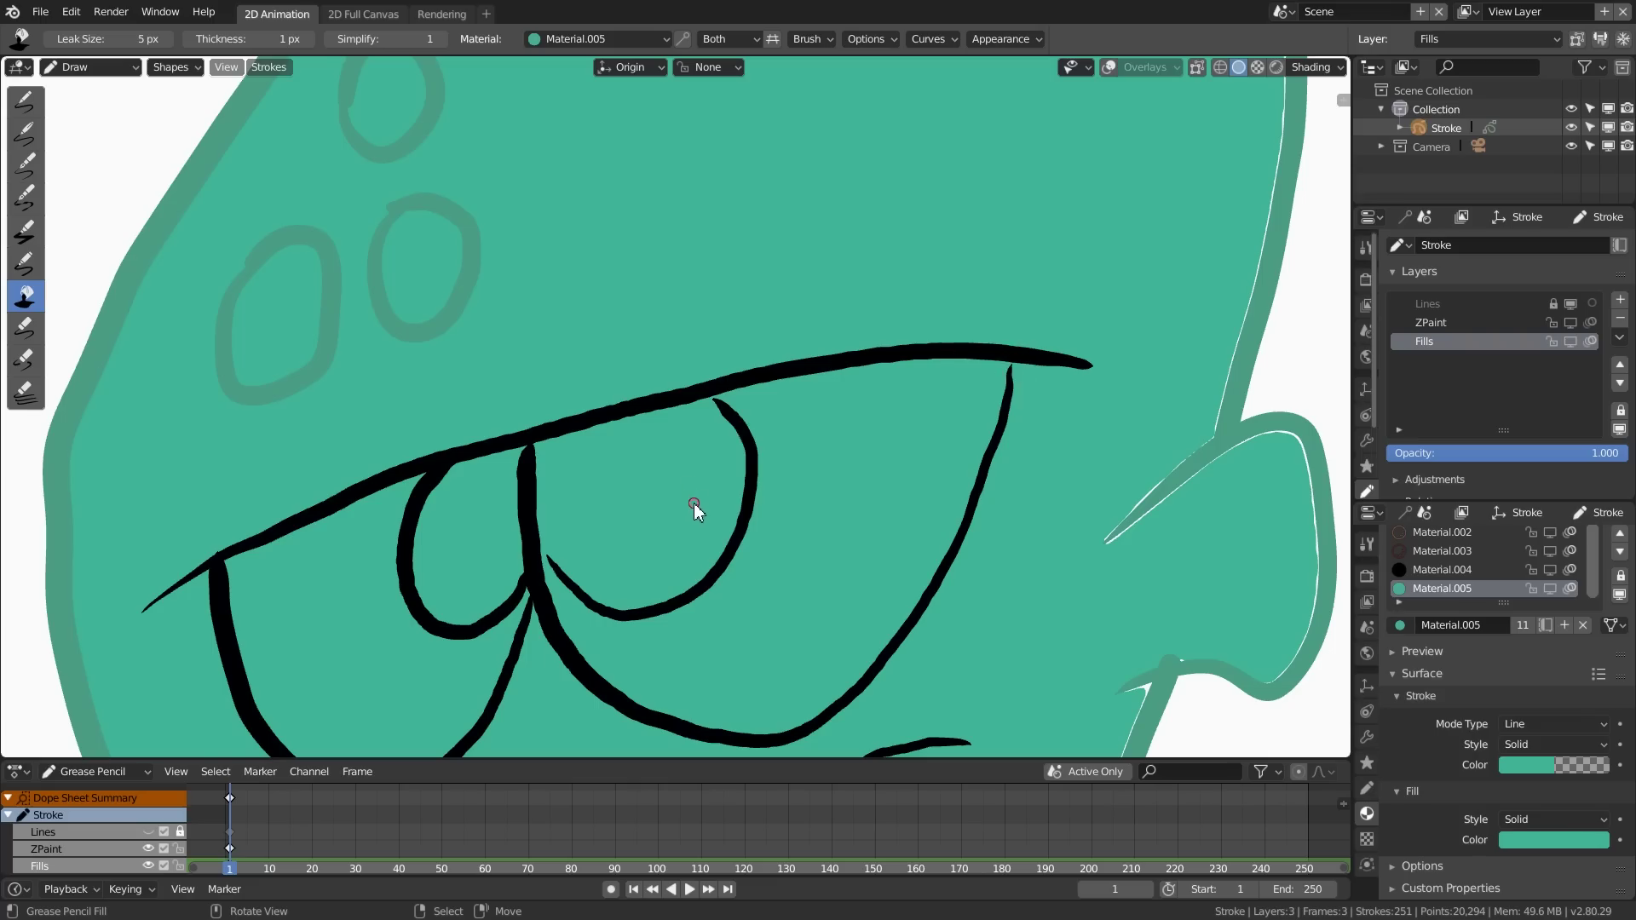
pyautogui.scroll(-4, 706, 552)
pyautogui.scroll(3, 877, 400)
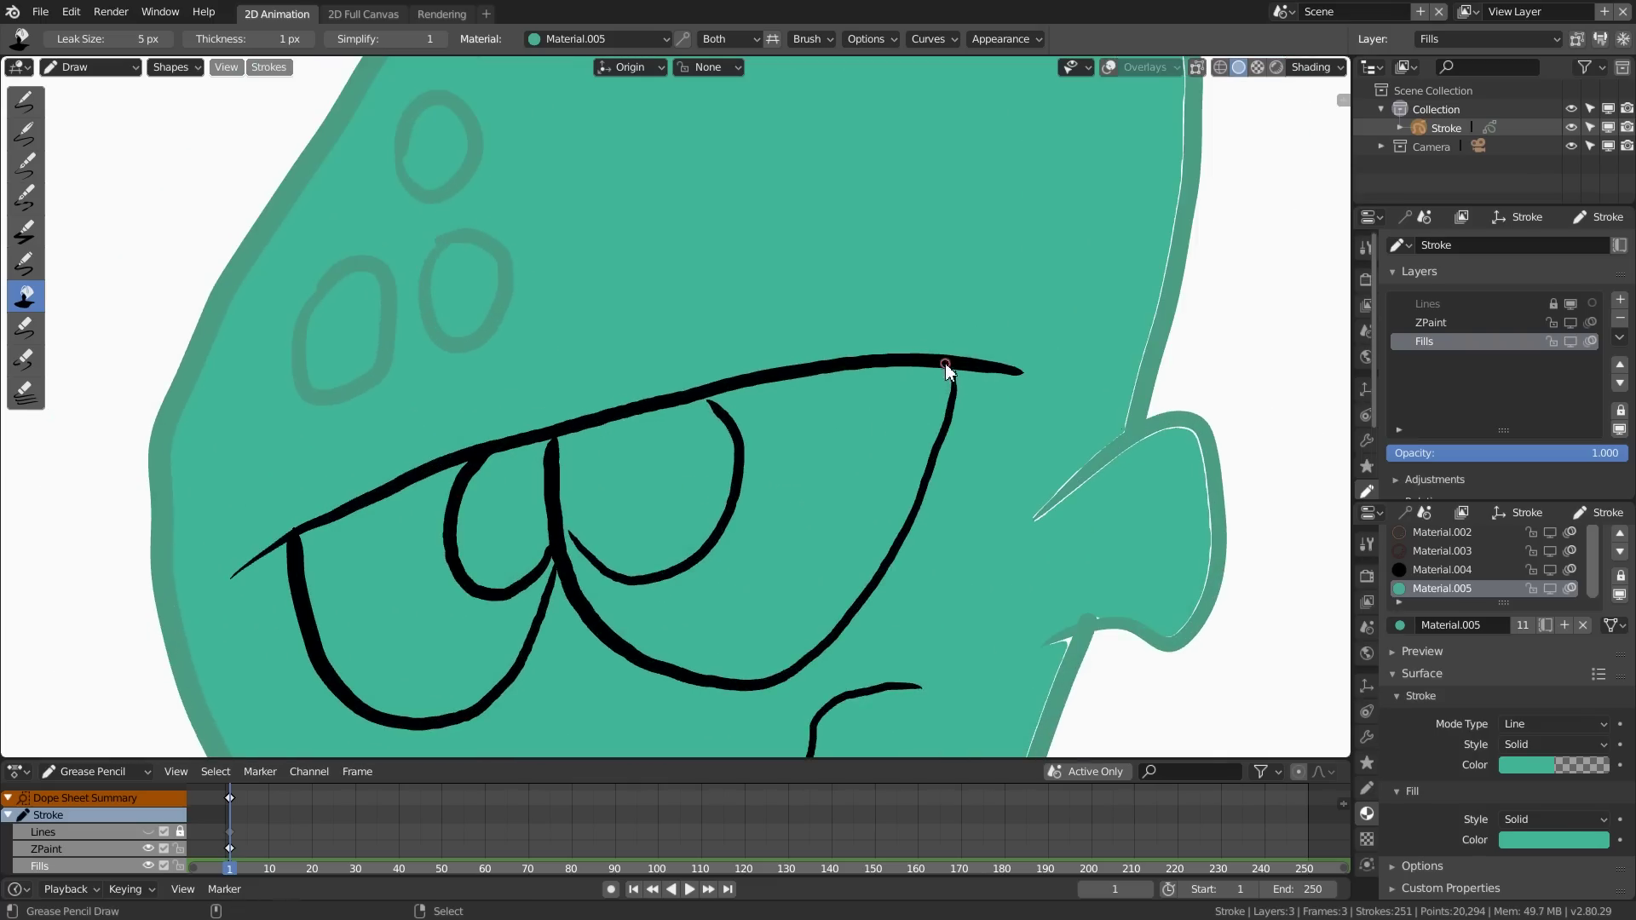
# Step: Close the gap at the larger eye's outer corner with a short boundary stroke and activate the black Material.004
pyautogui.click(946, 386)
pyautogui.hotkey('ctrl', 'z')
pyautogui.moveTo(948, 396); pyautogui.dragTo(946, 399)
pyautogui.click(1439, 570)
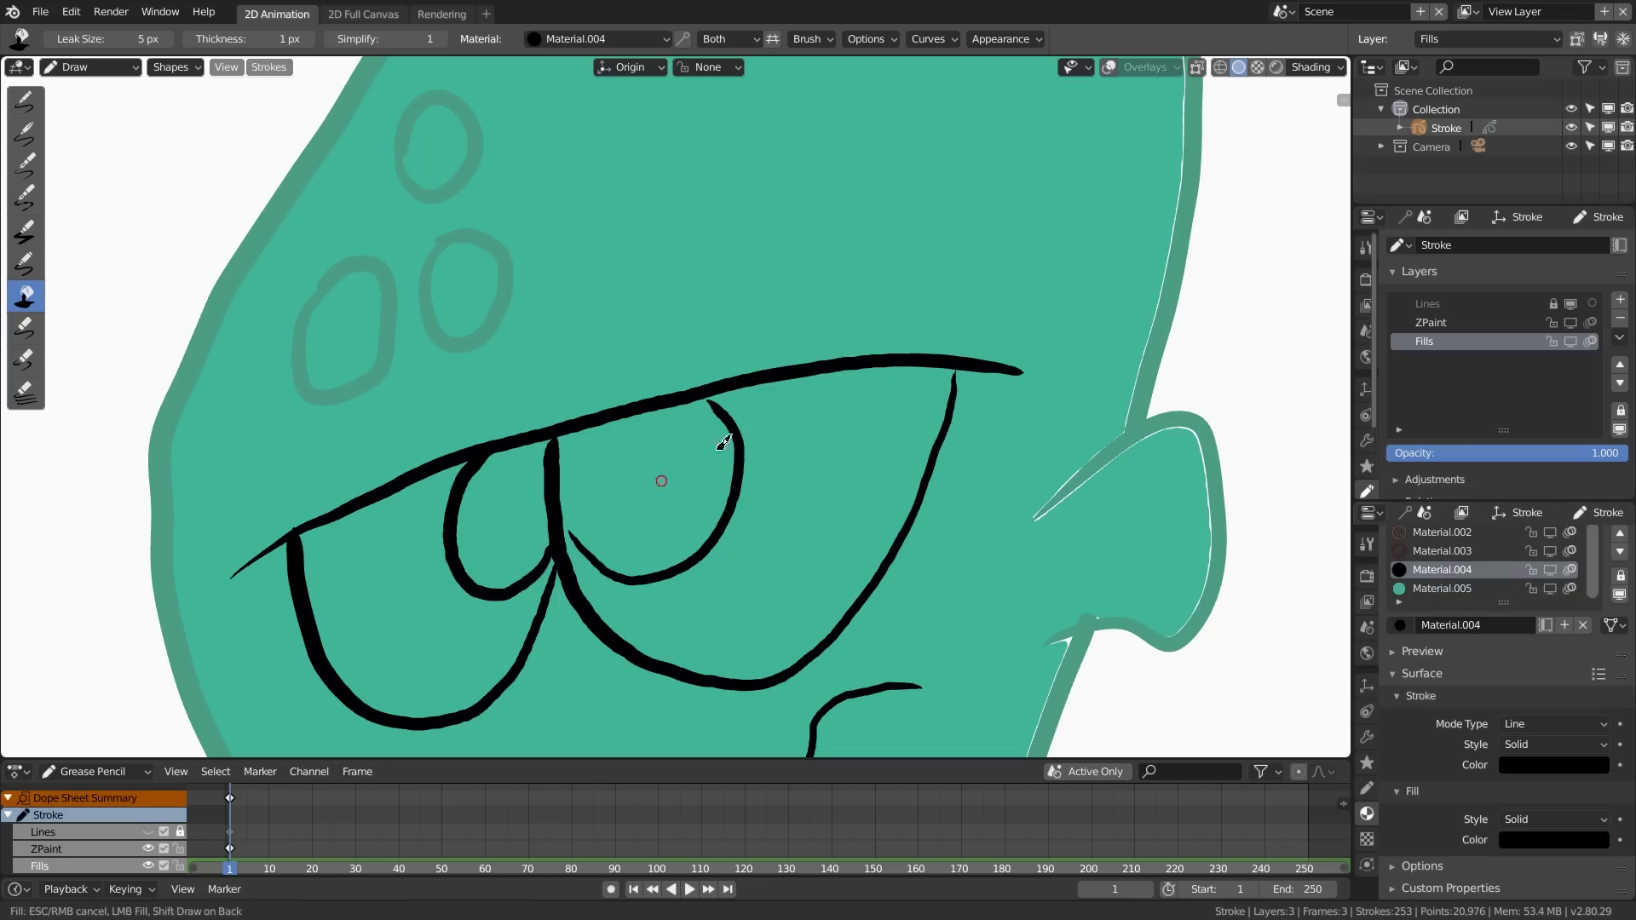
# Step: Try filling the larger pupil with black at a leak size of 0 px, including at 10 px thickness, and undo the fills
pyautogui.click(669, 460)
pyautogui.click(535, 482)
pyautogui.hotkey('ctrl', 'z')
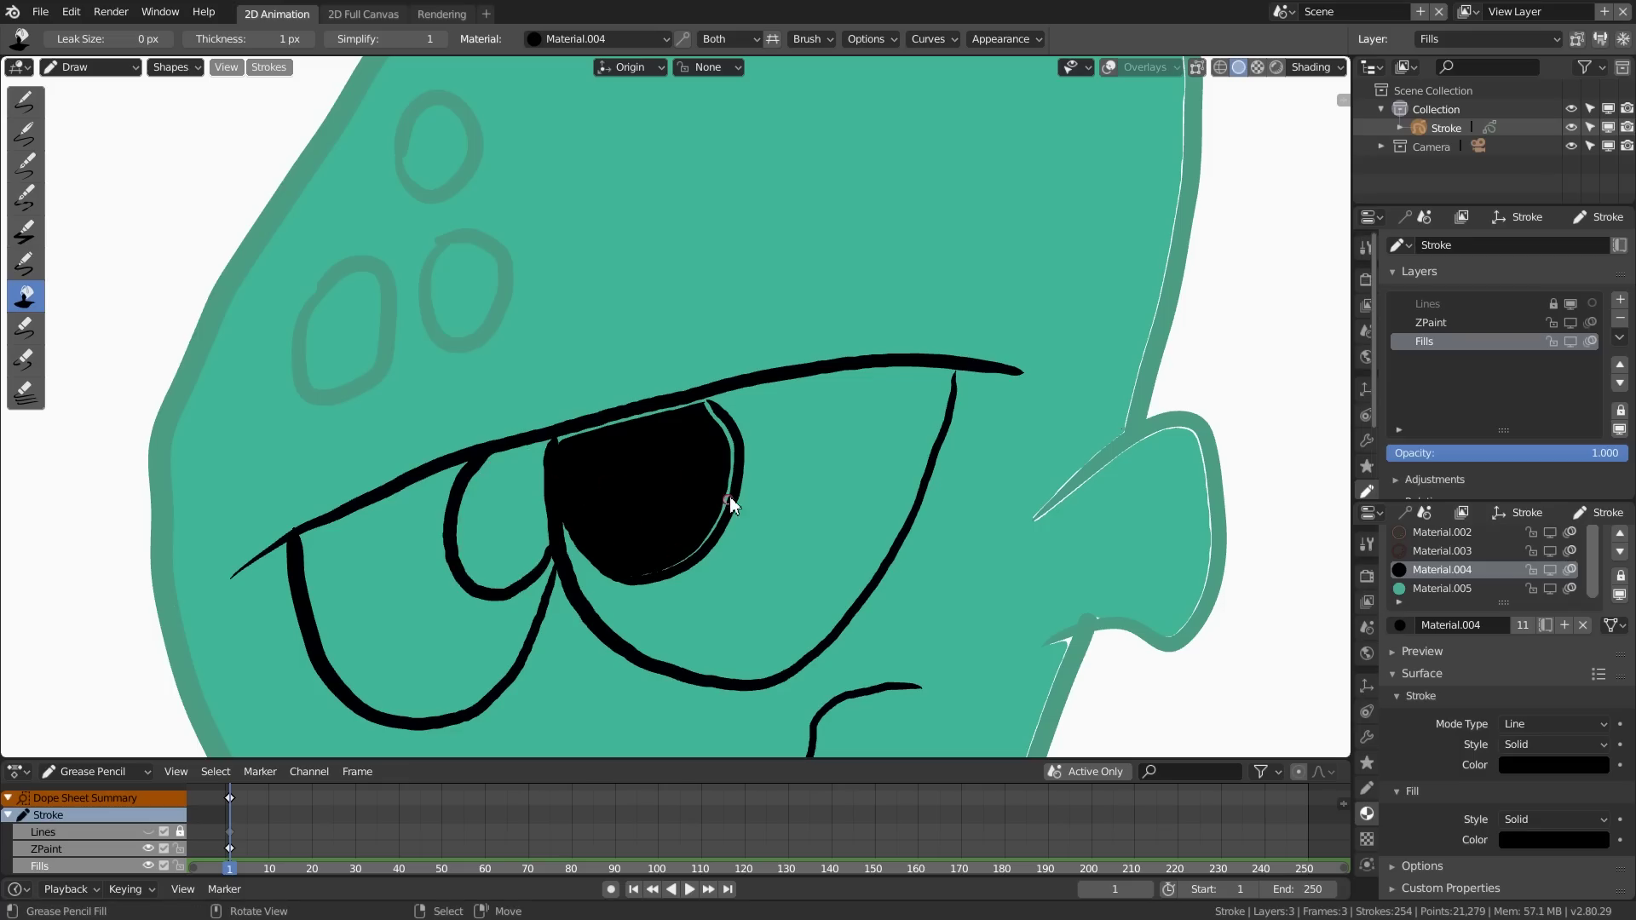
pyautogui.hotkey('ctrl', 'z')
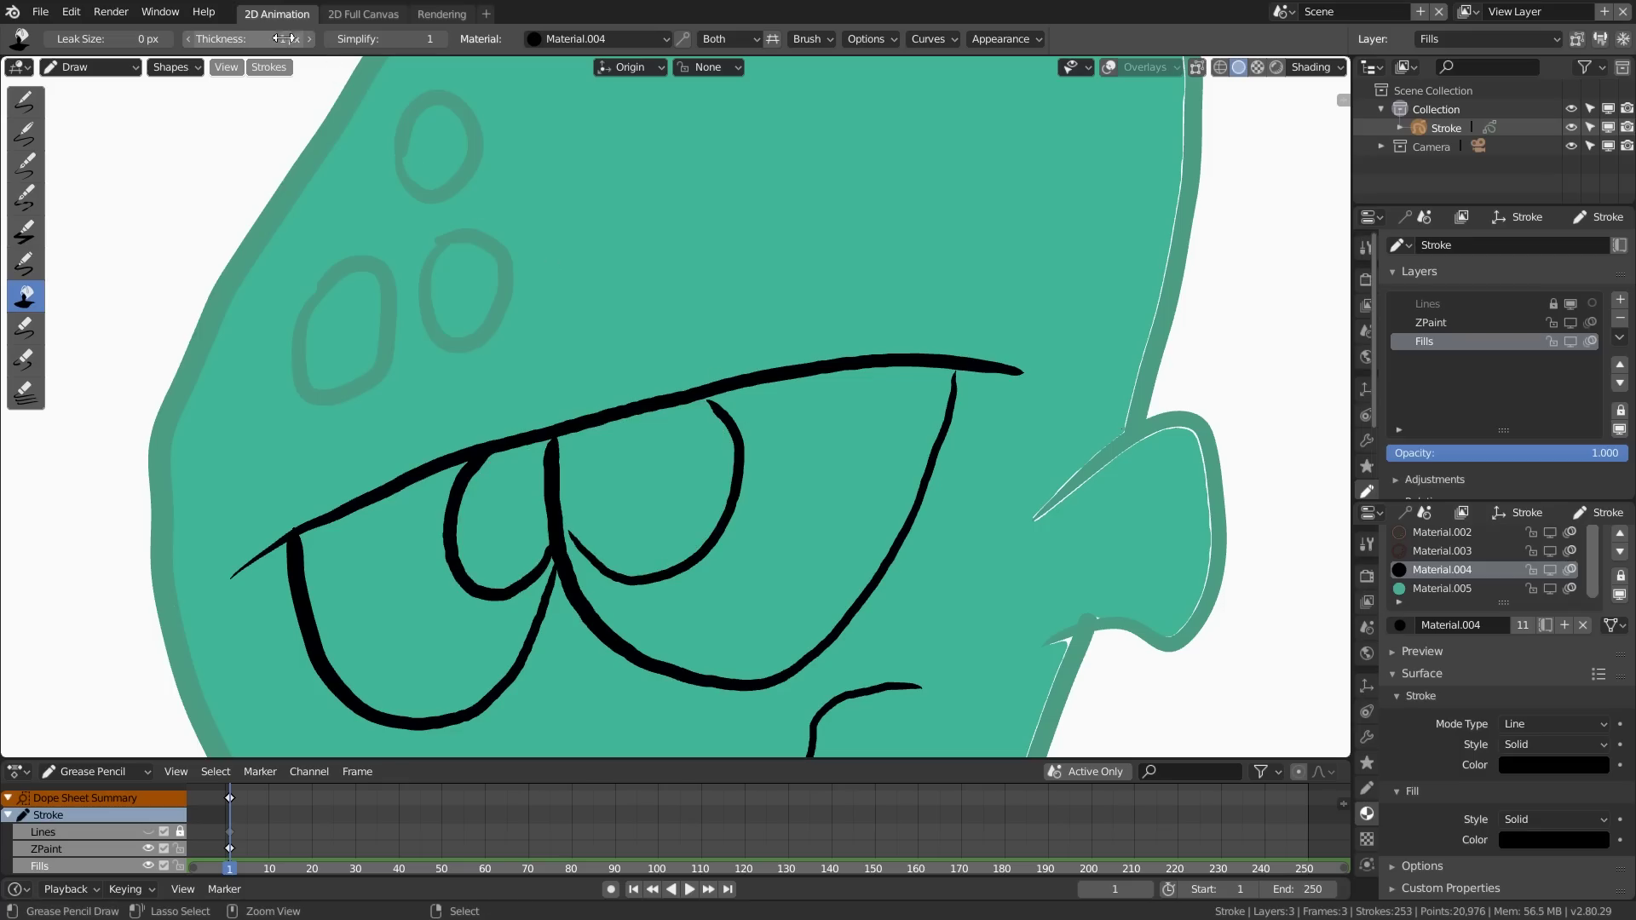
pyautogui.click(678, 476)
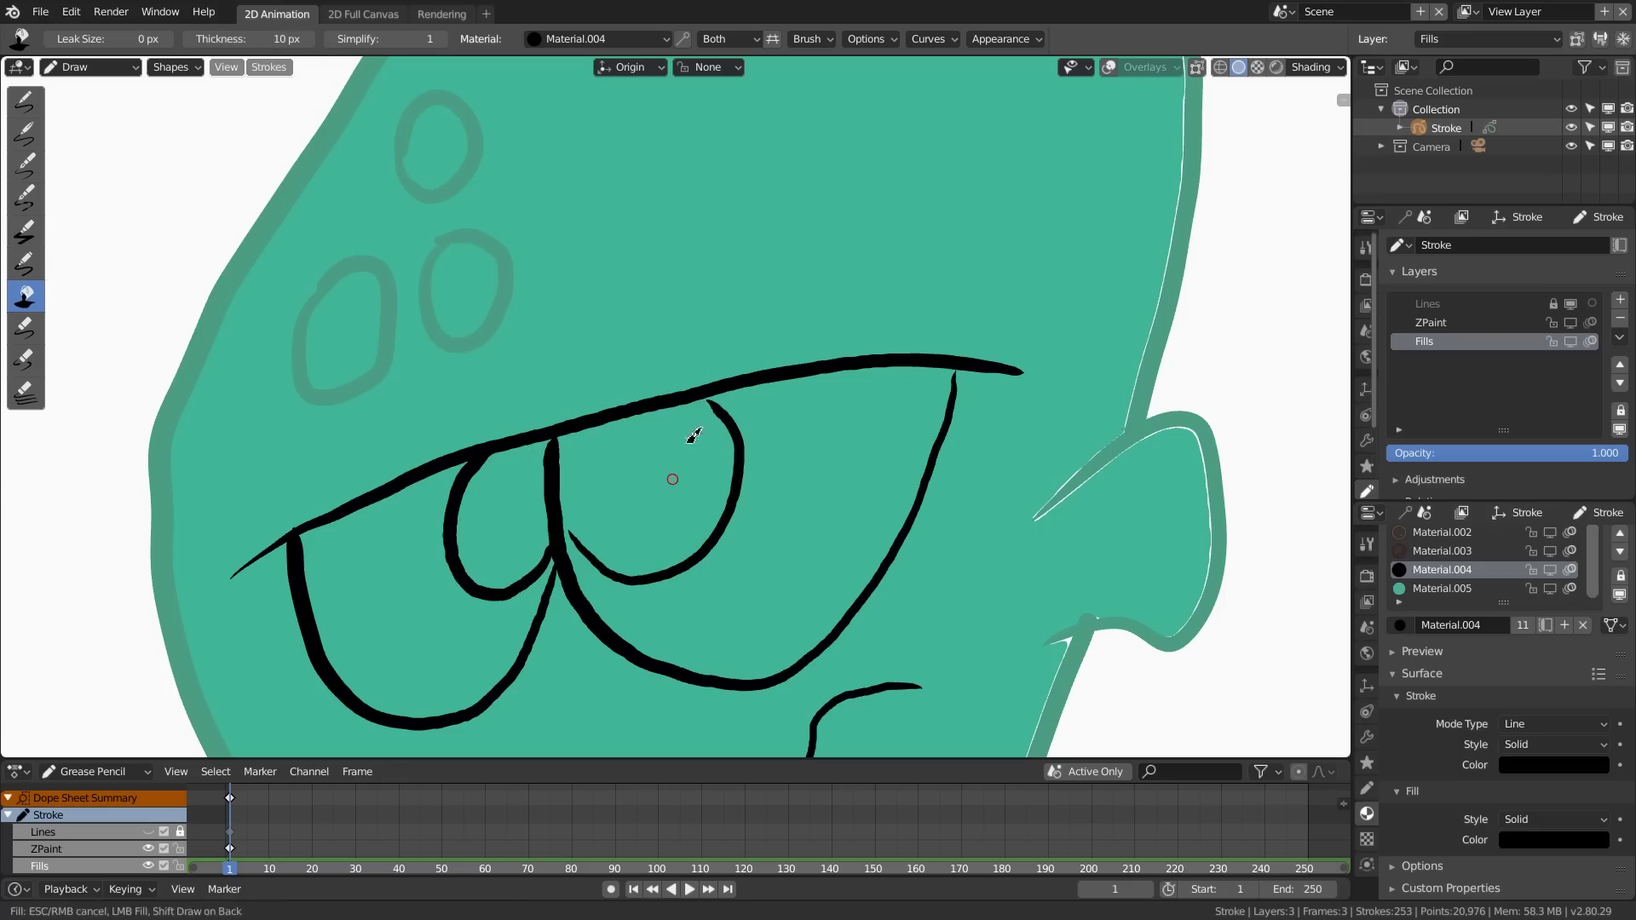
pyautogui.hotkey('ctrl', 'z')
# Step: Set the fill thickness to 58 px and fill both pupils with black
pyautogui.moveTo(281, 39); pyautogui.dragTo(322, 39)
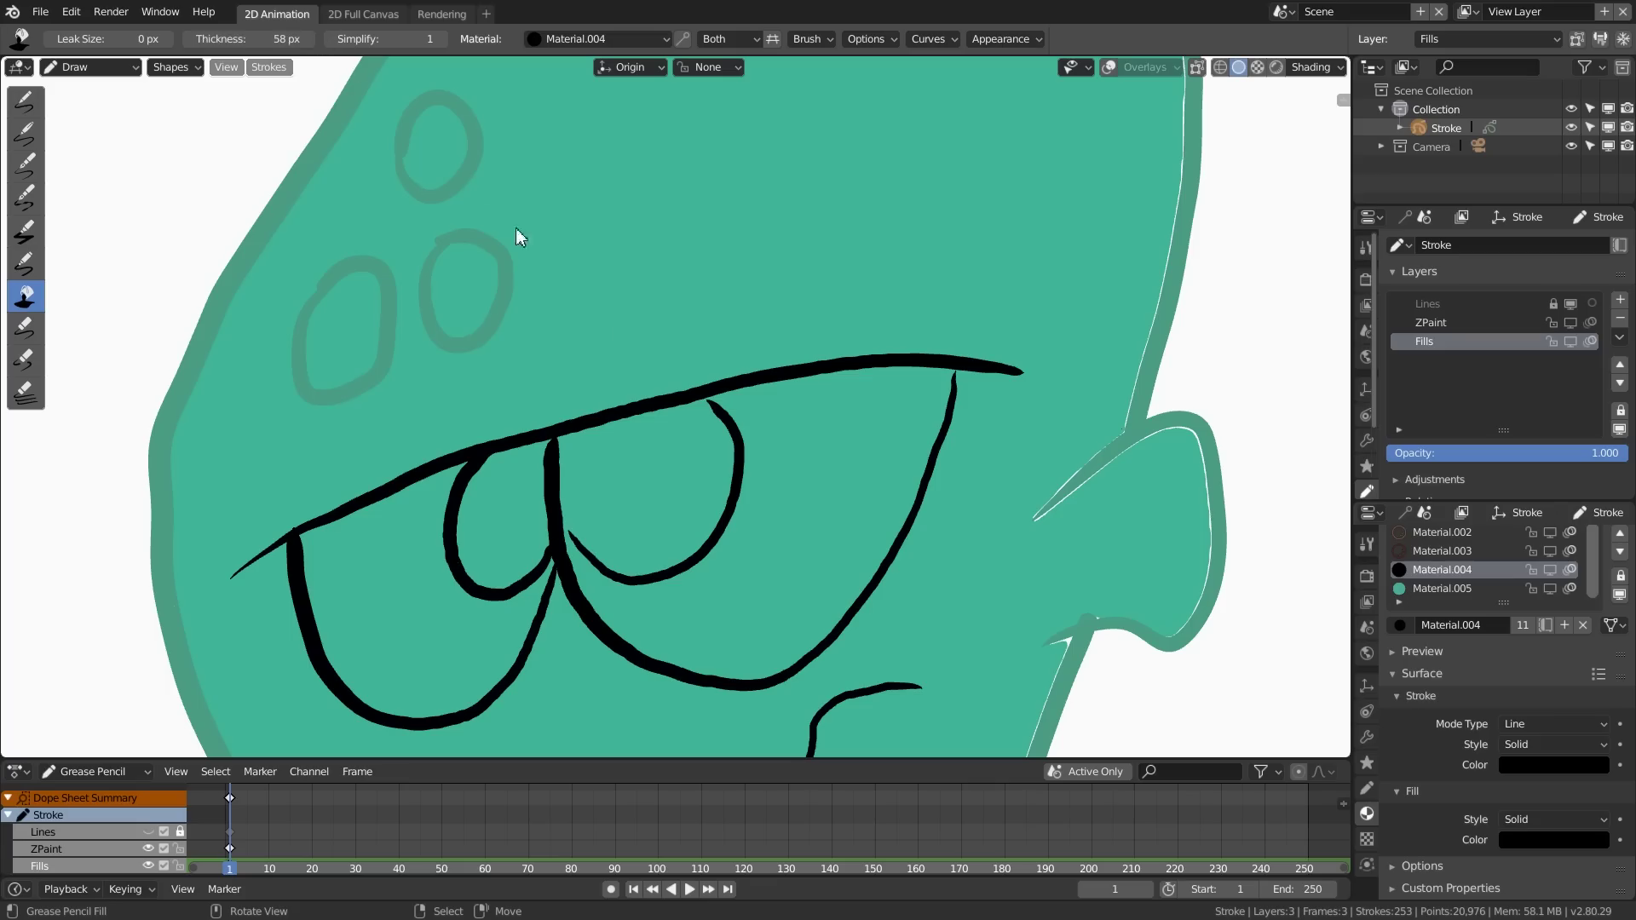
pyautogui.click(690, 506)
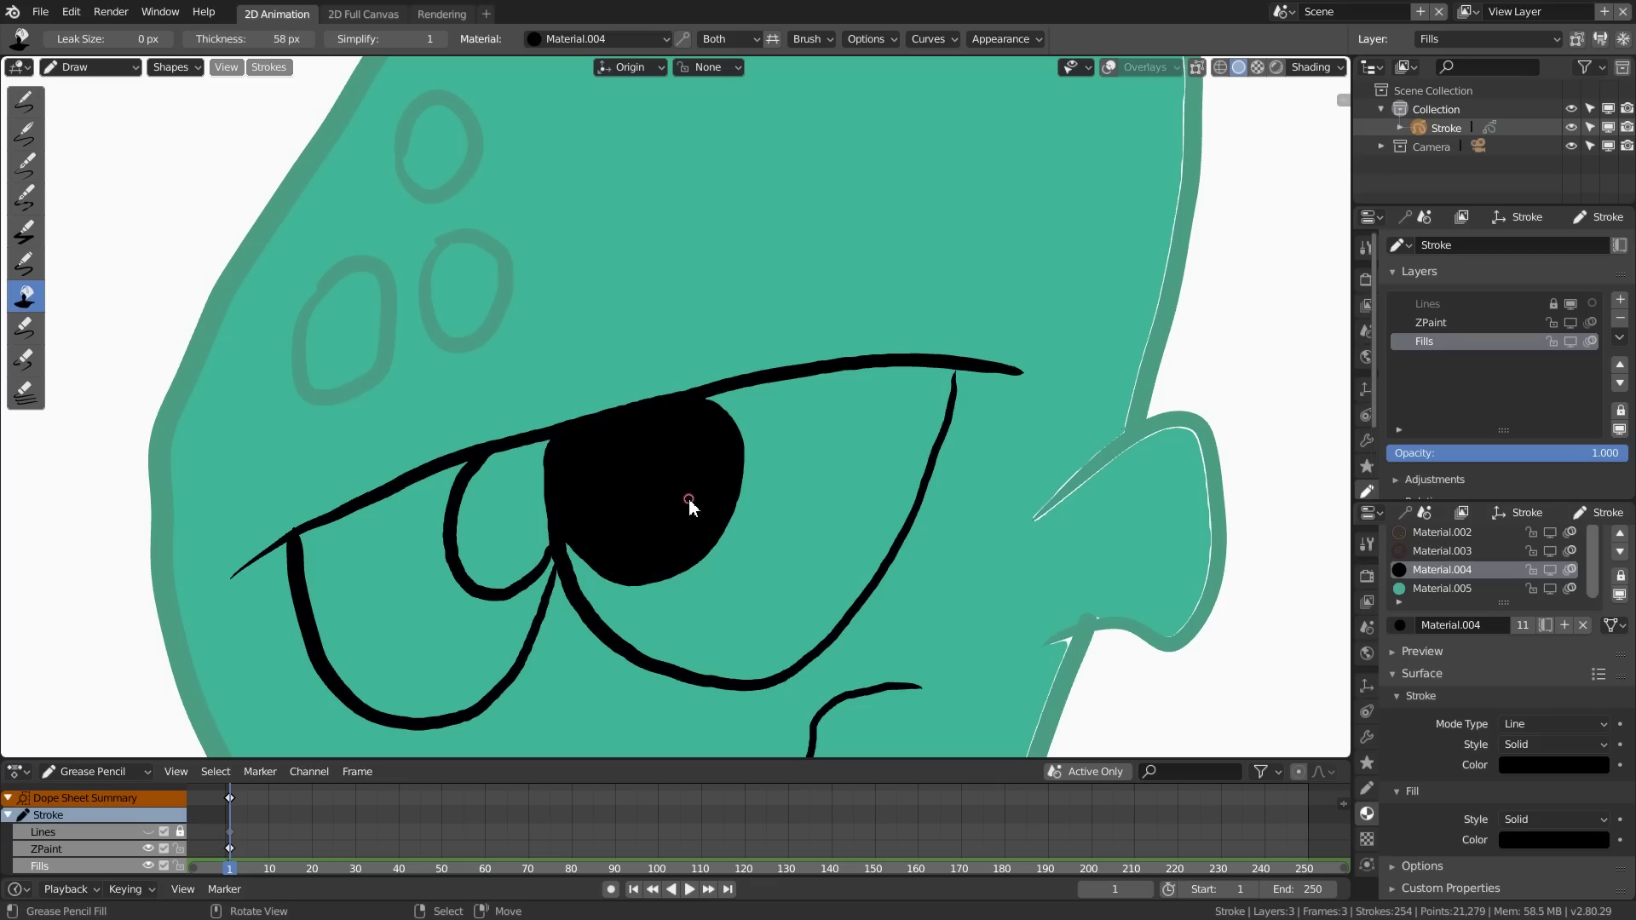
pyautogui.click(562, 492)
# Step: Darken the stroke color of Material.001 to RGB 0.226, 0.473 and 0.392
pyautogui.moveTo(770, 531)
pyautogui.keyDown('shift'); pyautogui.mouseDown(button='middle')
pyautogui.moveTo(668, 361)
pyautogui.moveTo(705, 413)
pyautogui.moveTo(758, 422)
pyautogui.mouseUp(button='middle'); pyautogui.keyUp('shift')
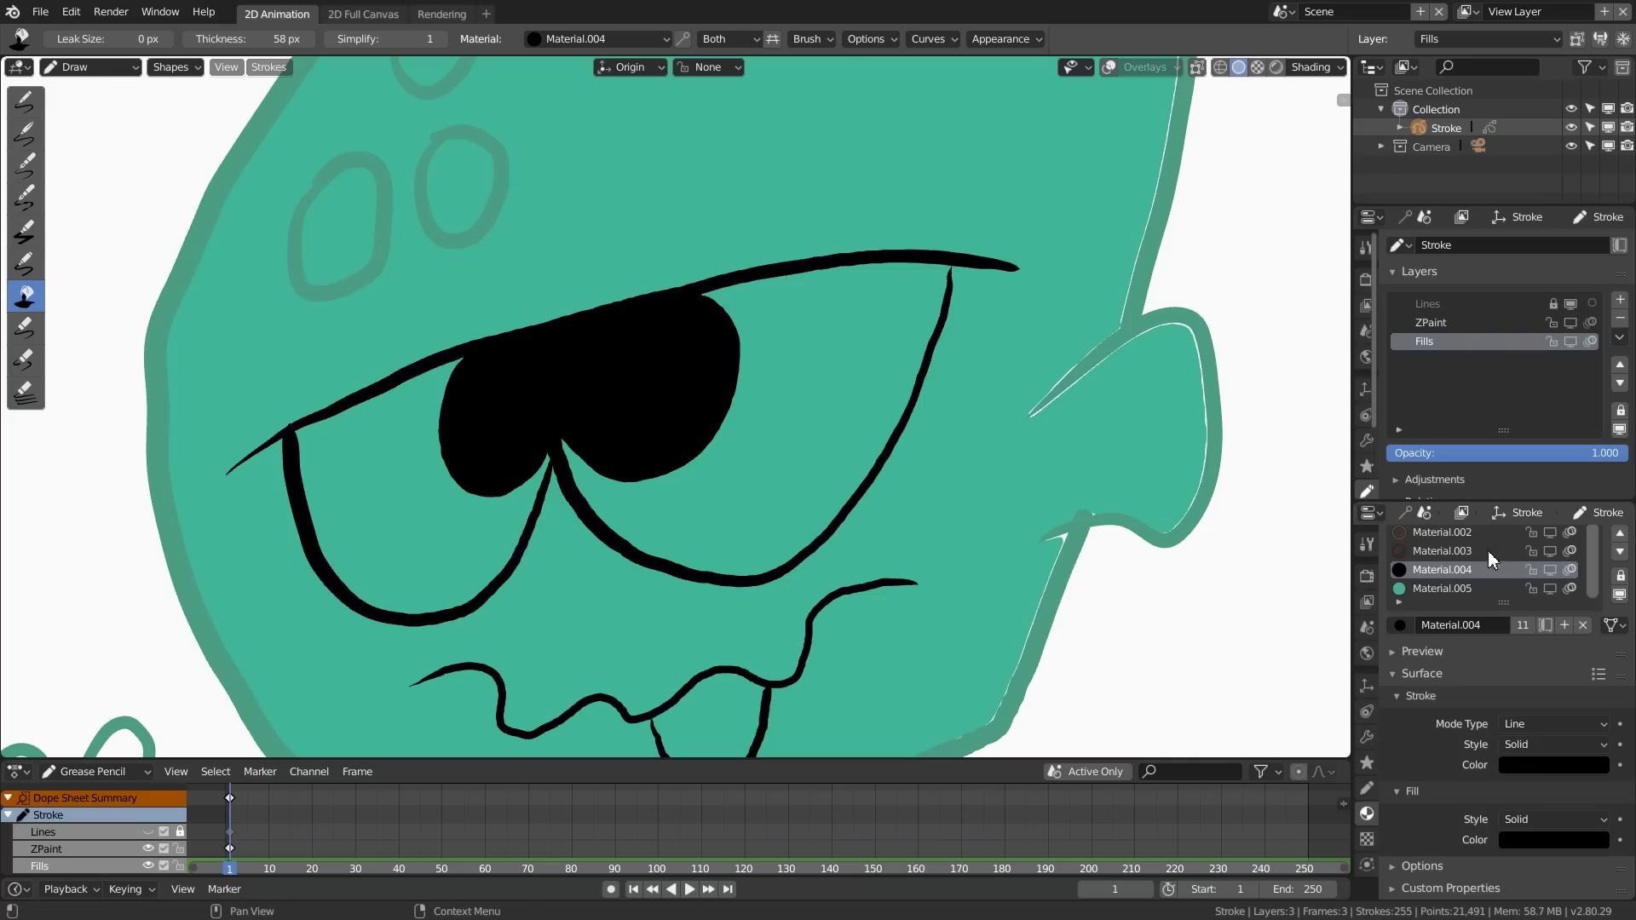
pyautogui.moveTo(1462, 572); pyautogui.dragTo(1444, 639, button='middle')
pyautogui.click(1457, 582)
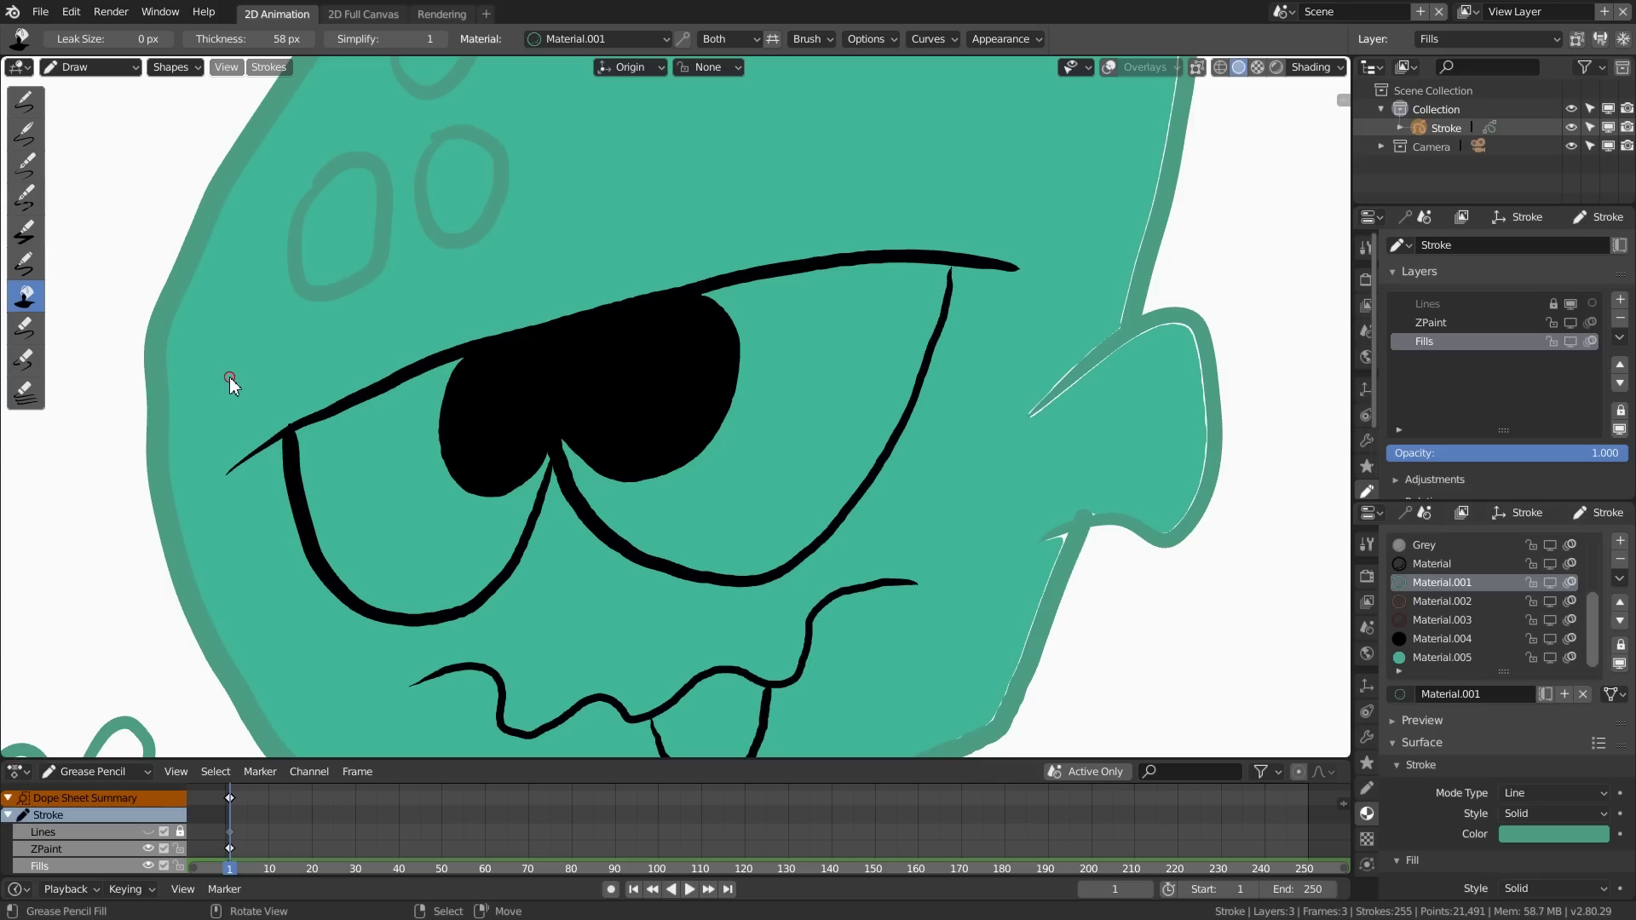
pyautogui.click(1540, 834)
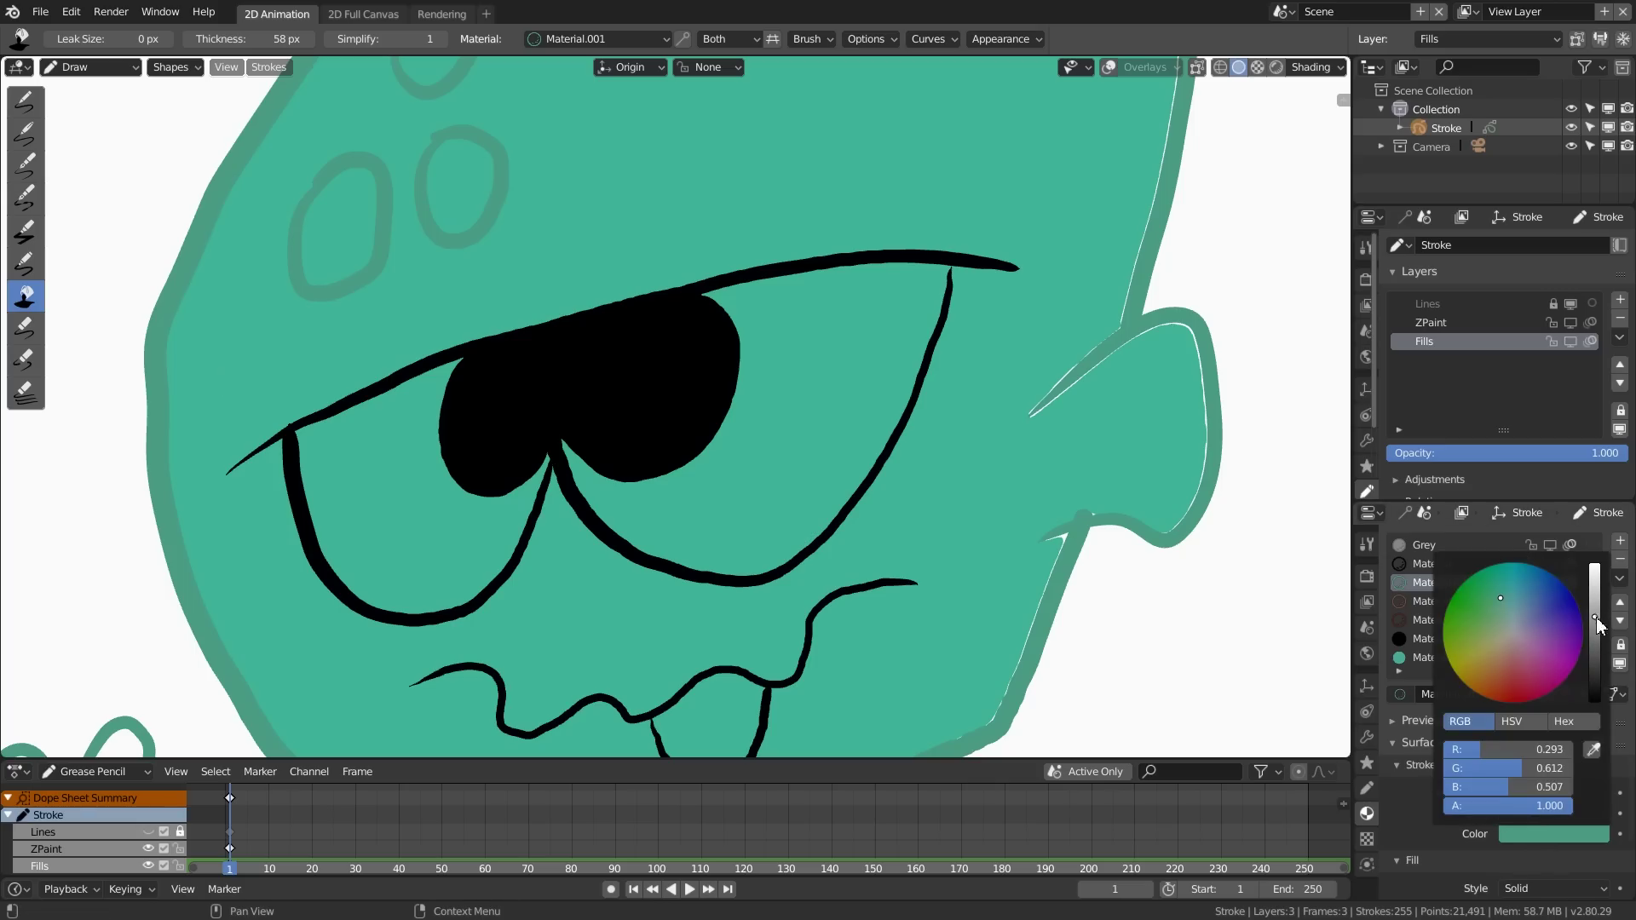
pyautogui.moveTo(1596, 617); pyautogui.dragTo(1610, 636)
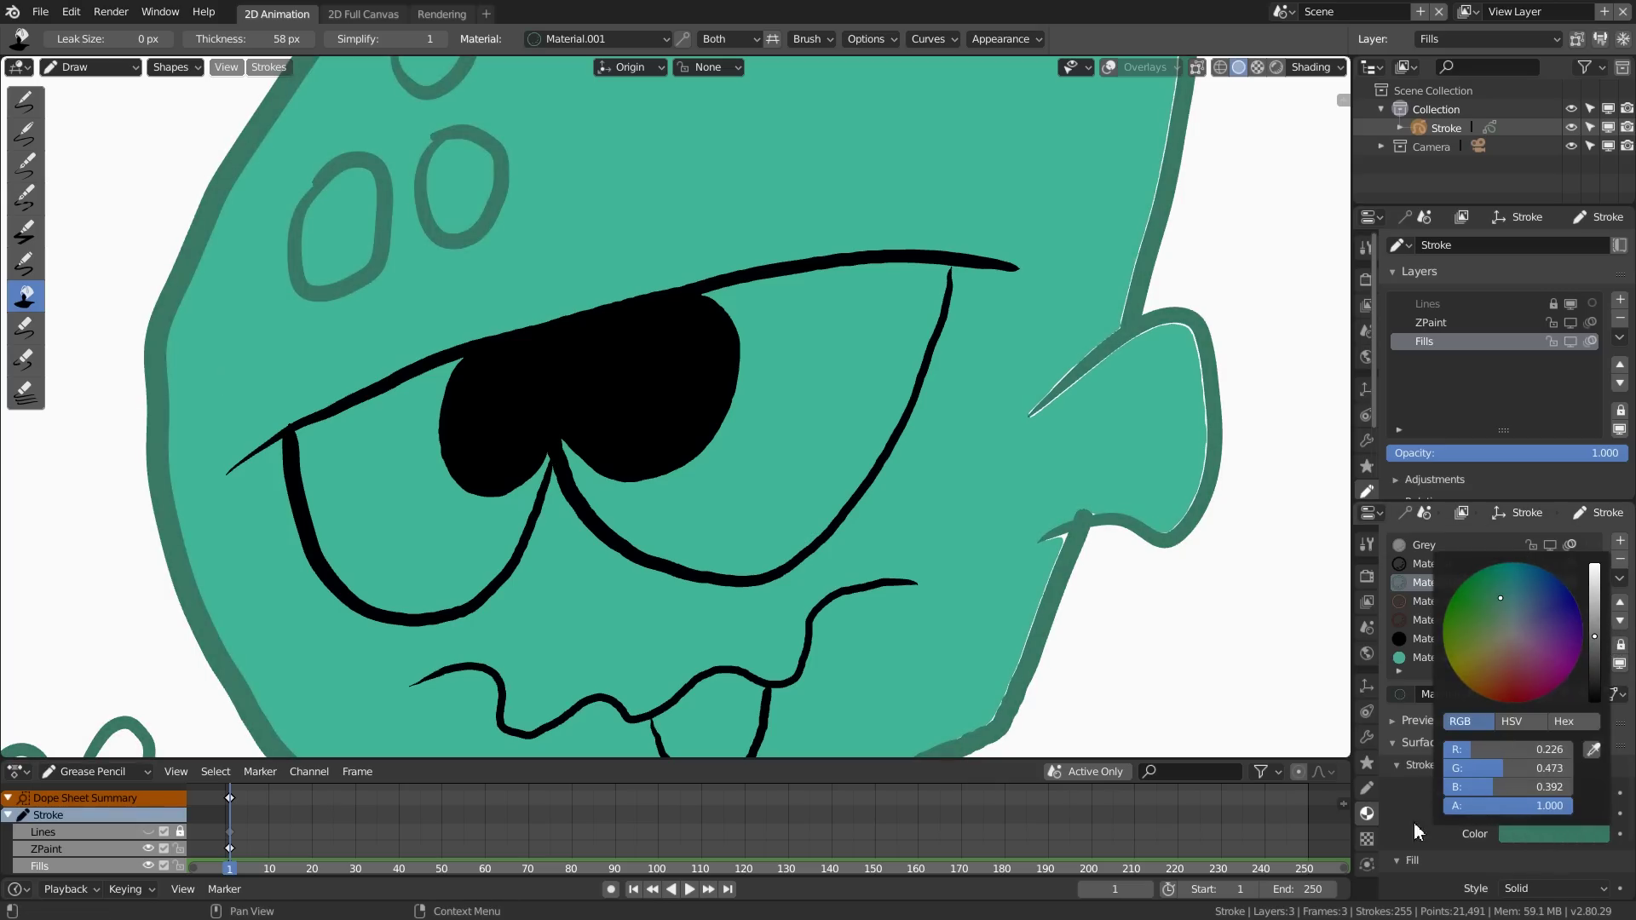
# Step: Add another new material and lower the alpha of its black stroke color to make it transparent
pyautogui.scroll(-1, 657, 431)
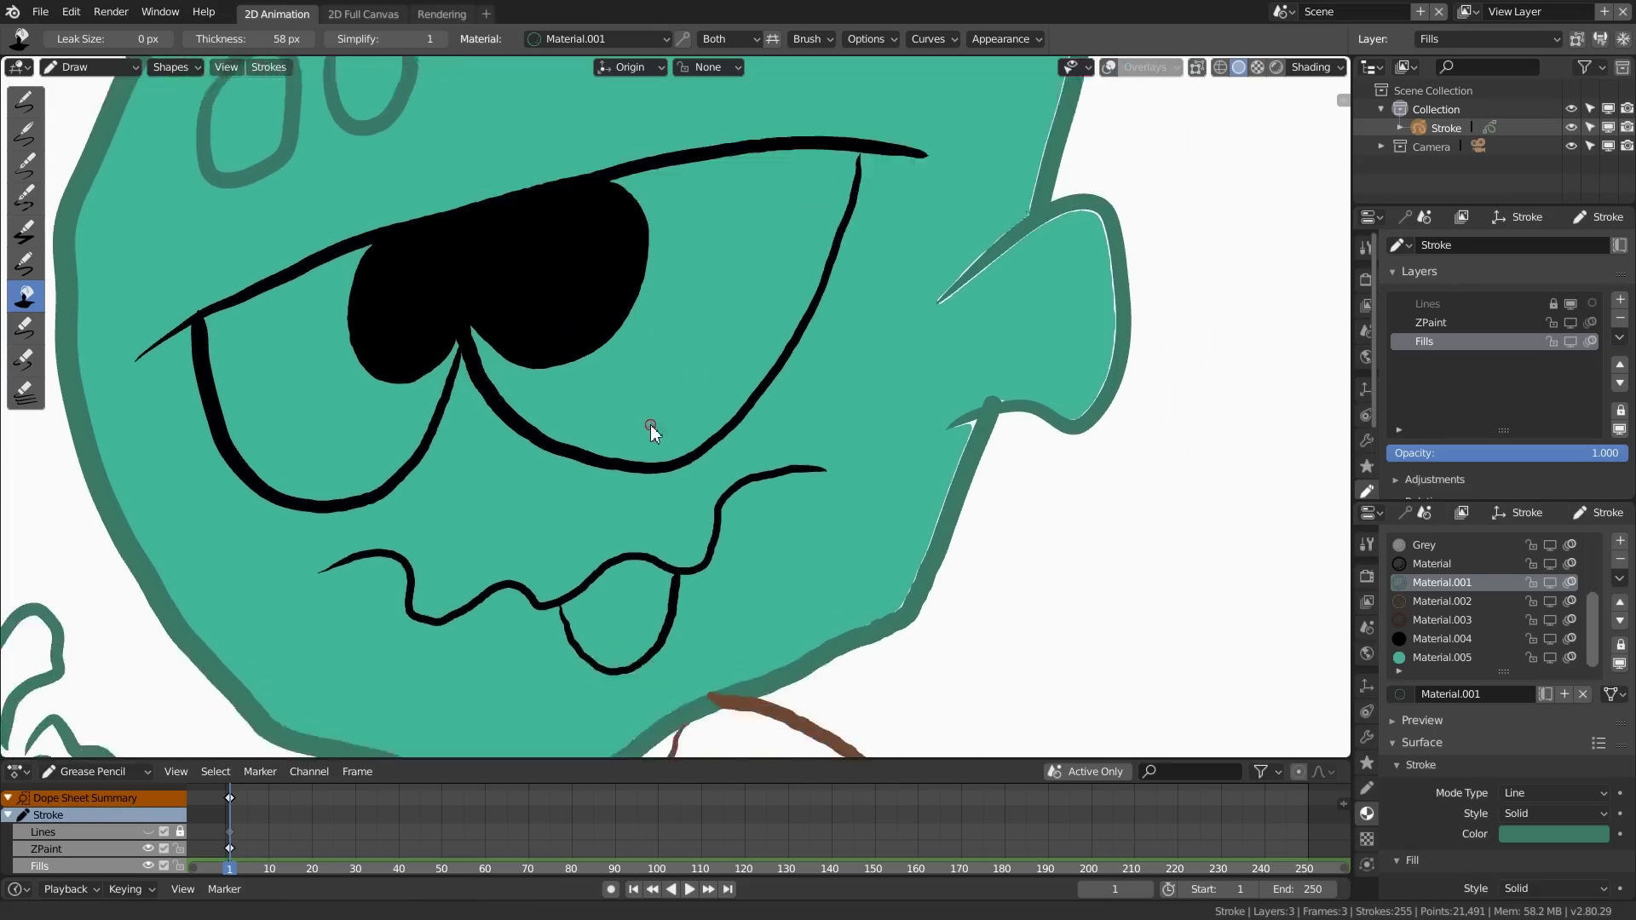
pyautogui.scroll(1, 713, 446)
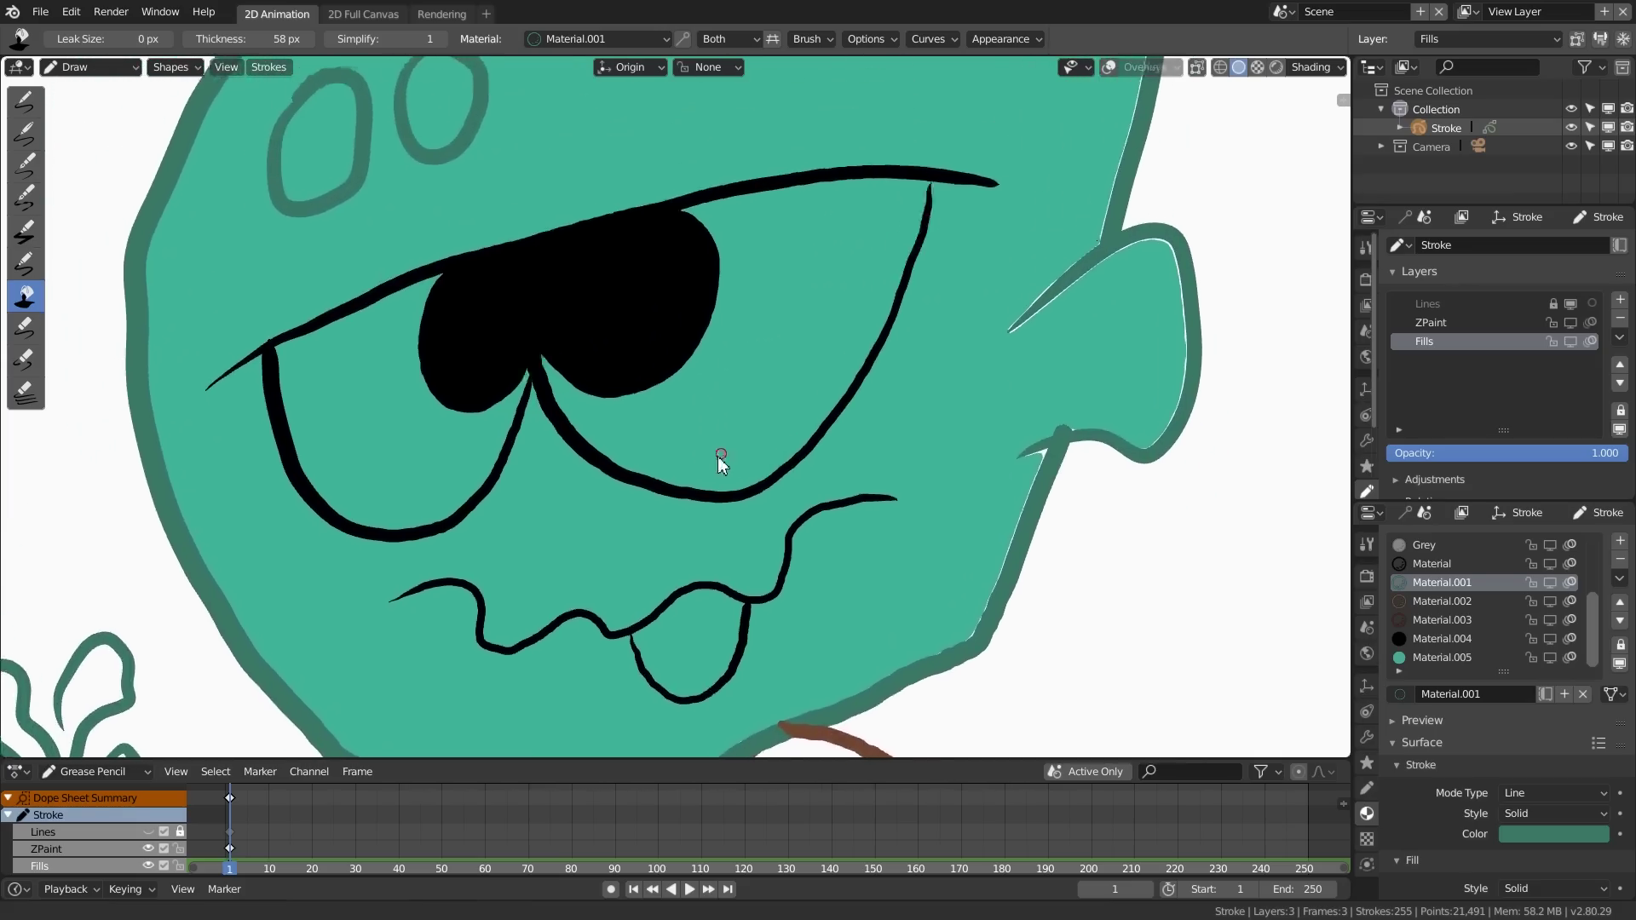
pyautogui.keyDown('shift'); pyautogui.moveTo(725, 458); pyautogui.dragTo(650, 558, button='middle'); pyautogui.keyUp('shift')
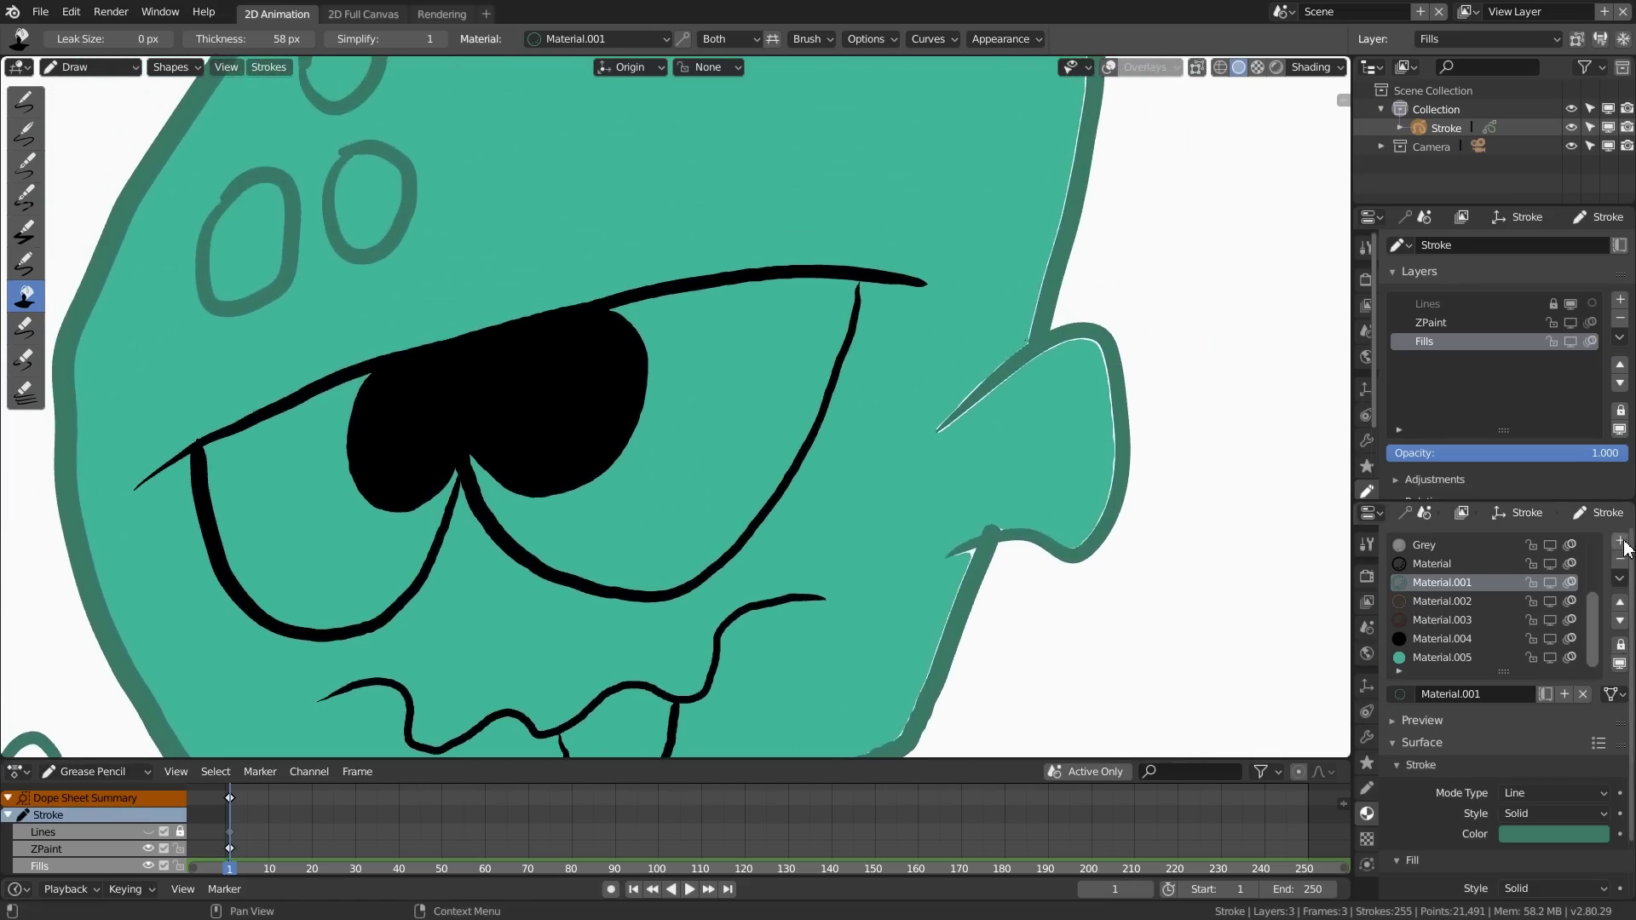
pyautogui.click(1620, 542)
pyautogui.click(1502, 696)
pyautogui.moveTo(1538, 833); pyautogui.dragTo(1535, 833)
pyautogui.moveTo(1508, 805); pyautogui.dragTo(1498, 712, button='middle')
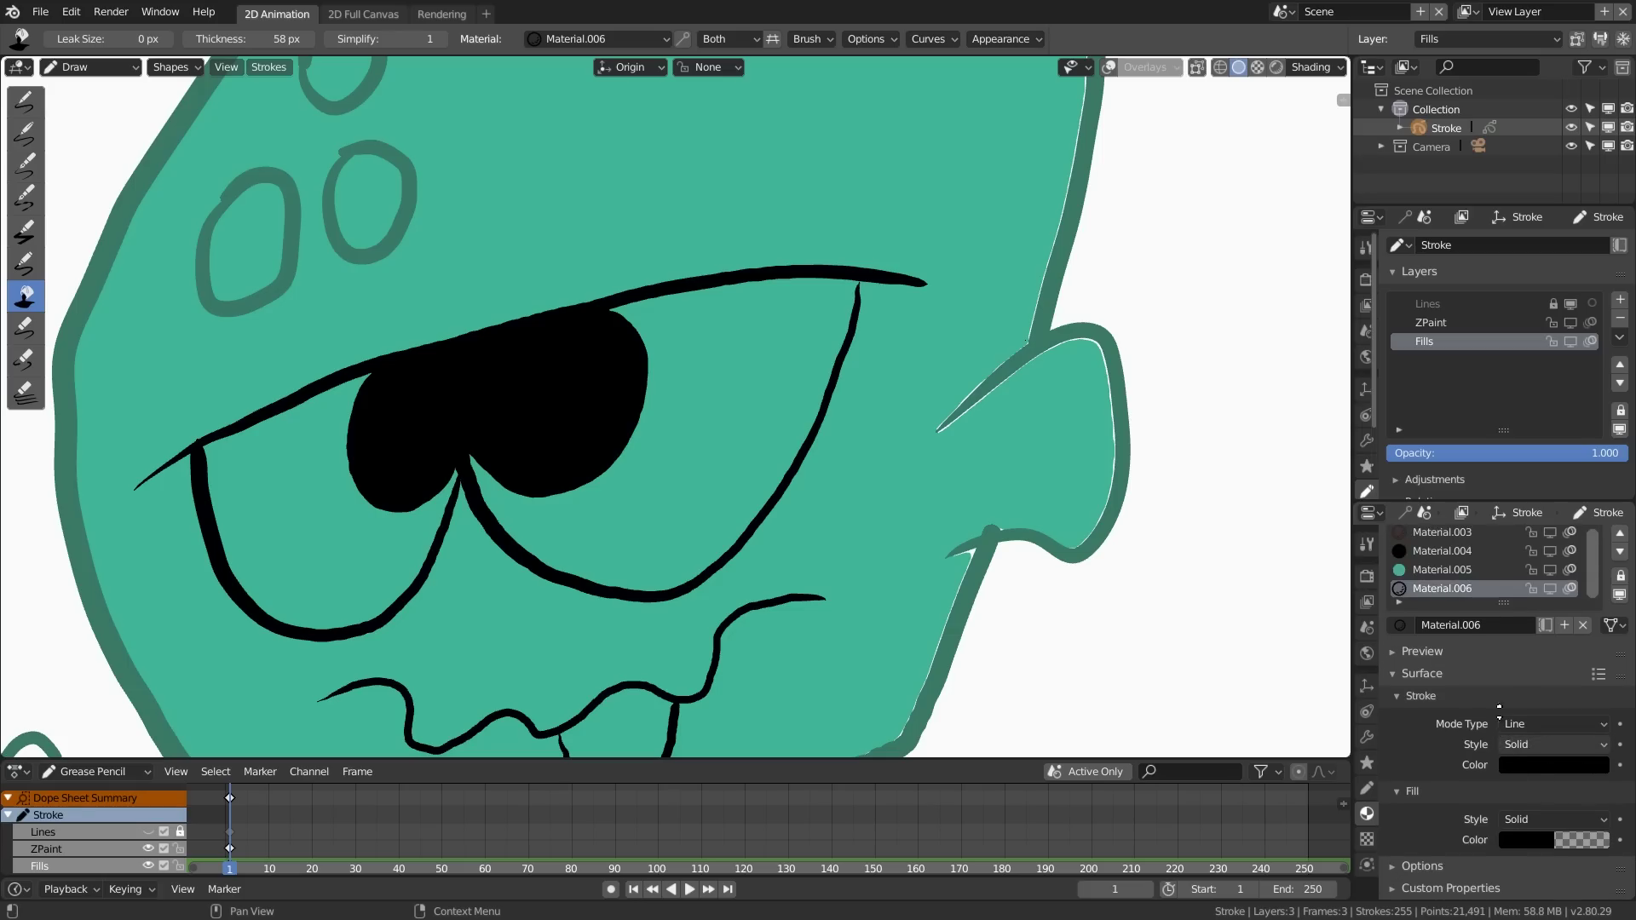
pyautogui.click(1566, 765)
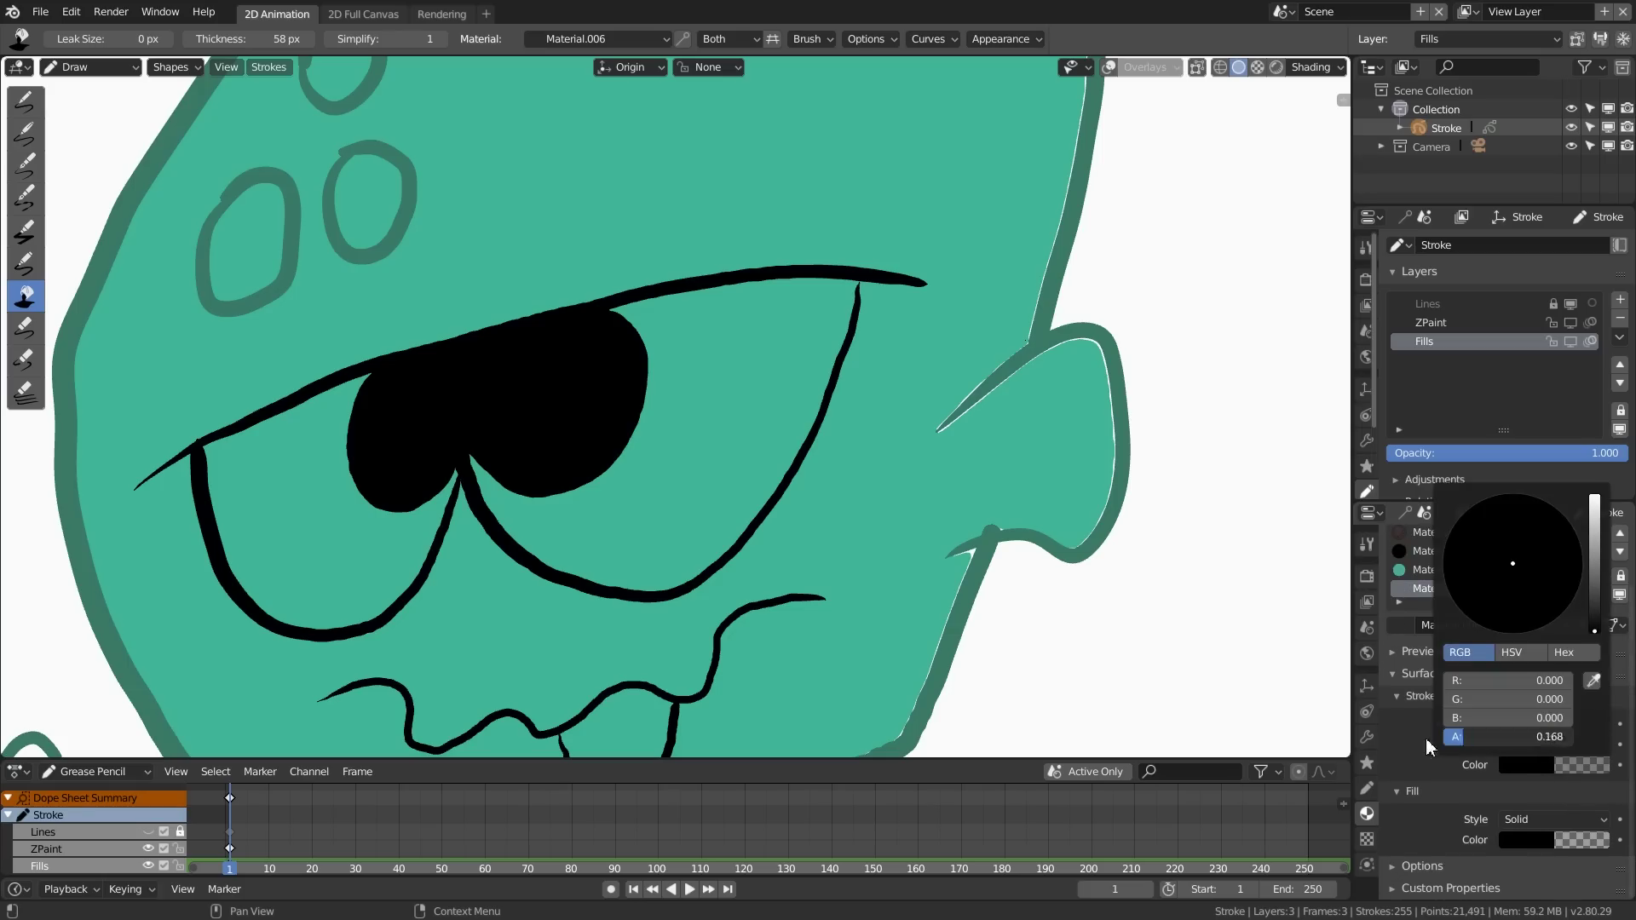
# Step: Set the fill color of Material.006 to light yellow with RGB values 1.000, 0.961 and 0.548
pyautogui.click(1539, 840)
pyautogui.moveTo(1594, 704); pyautogui.dragTo(1572, 575)
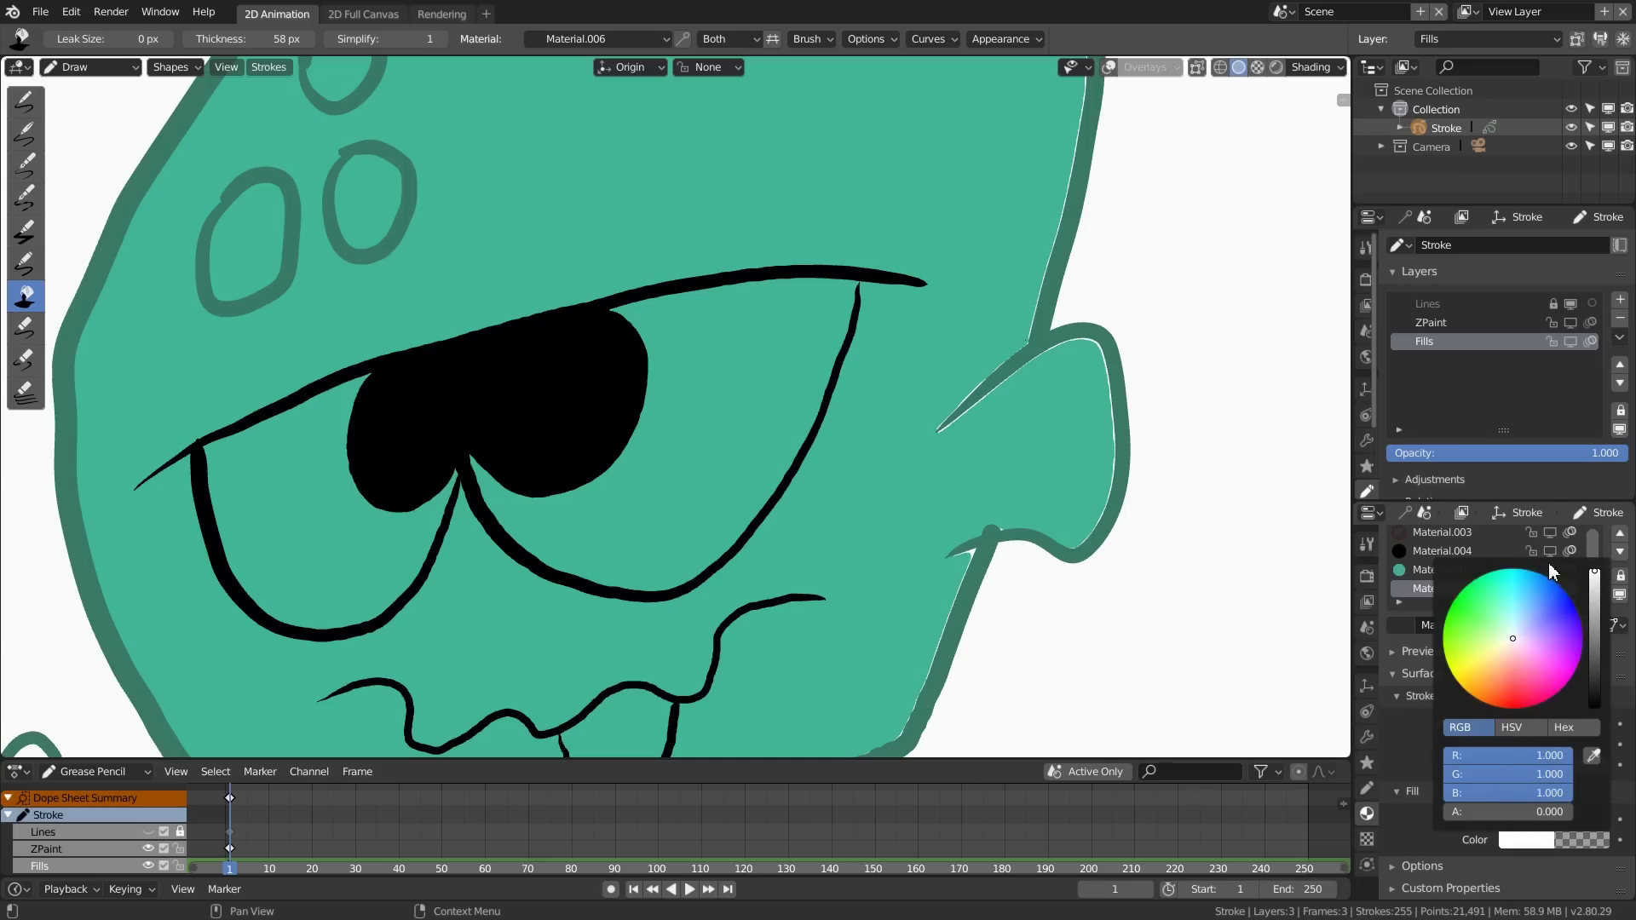
pyautogui.moveTo(1487, 641); pyautogui.dragTo(1491, 665)
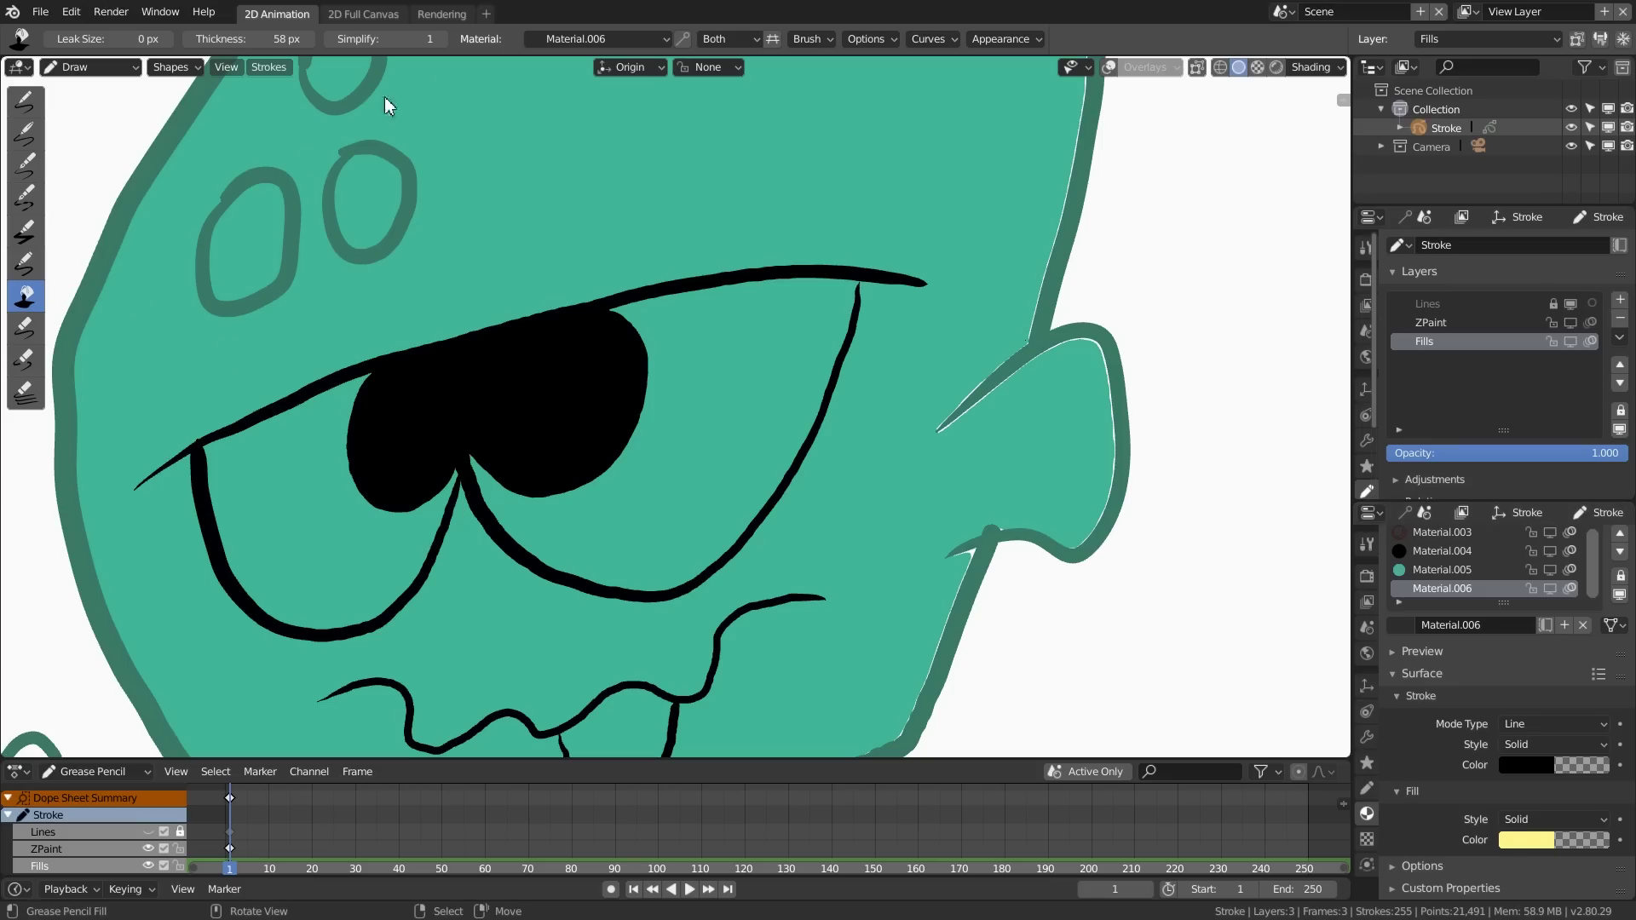
# Step: Set the yellow fill's alpha to 1 and fill the areas around both pupils at a leak size of 2 px
pyautogui.click(624, 38)
pyautogui.click(1527, 840)
pyautogui.click(1508, 812)
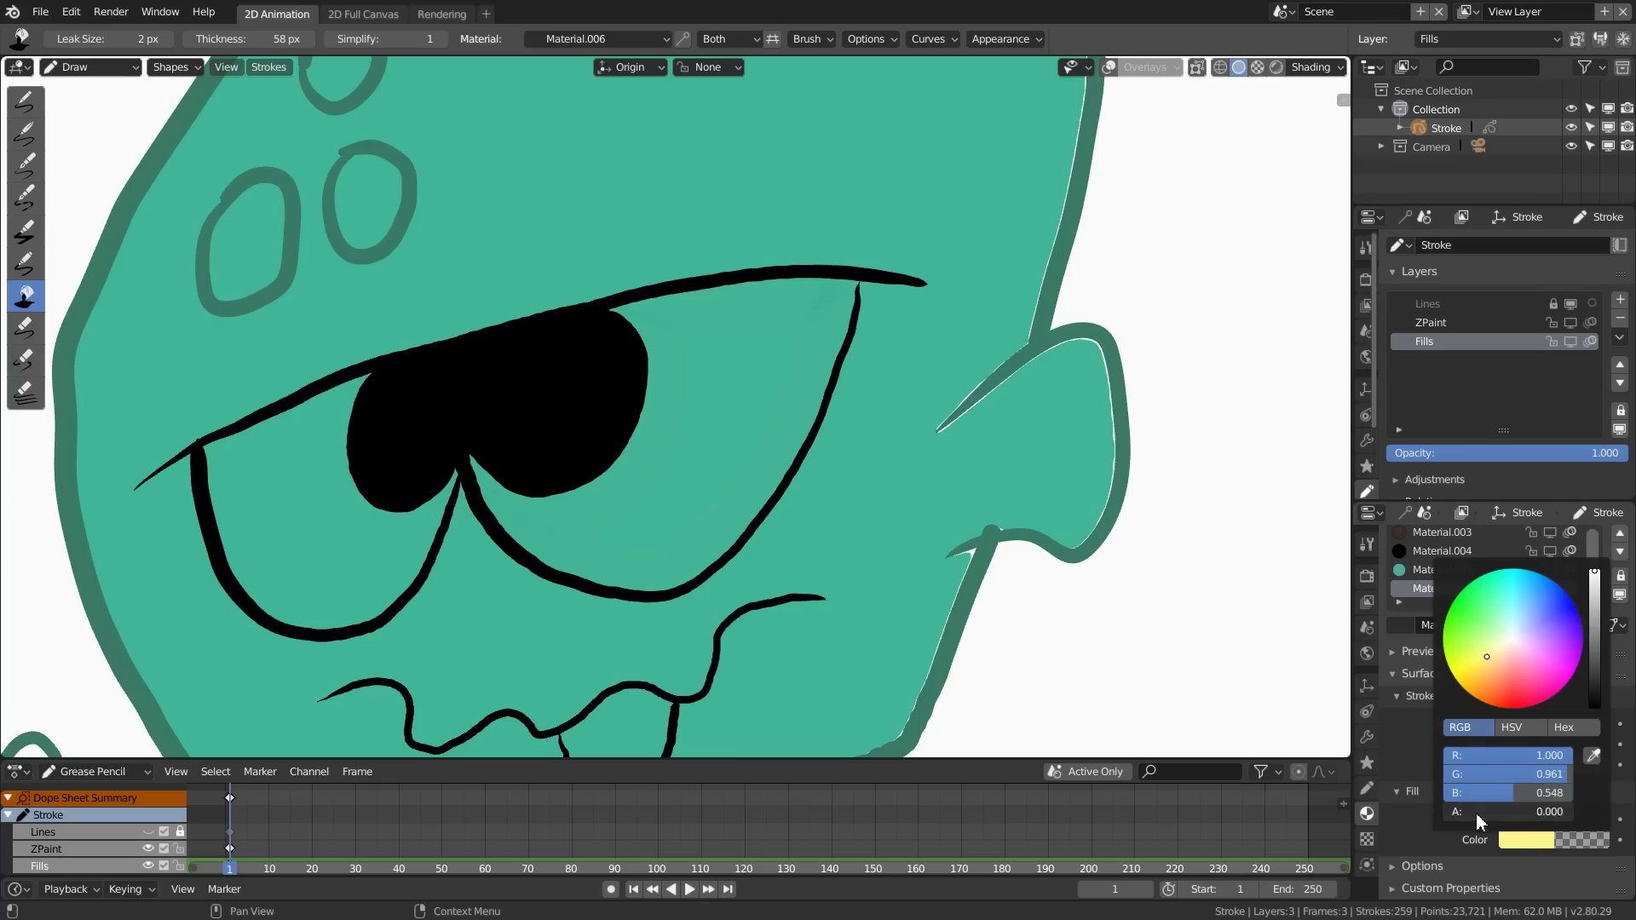
pyautogui.write('1')
pyautogui.press('Return')
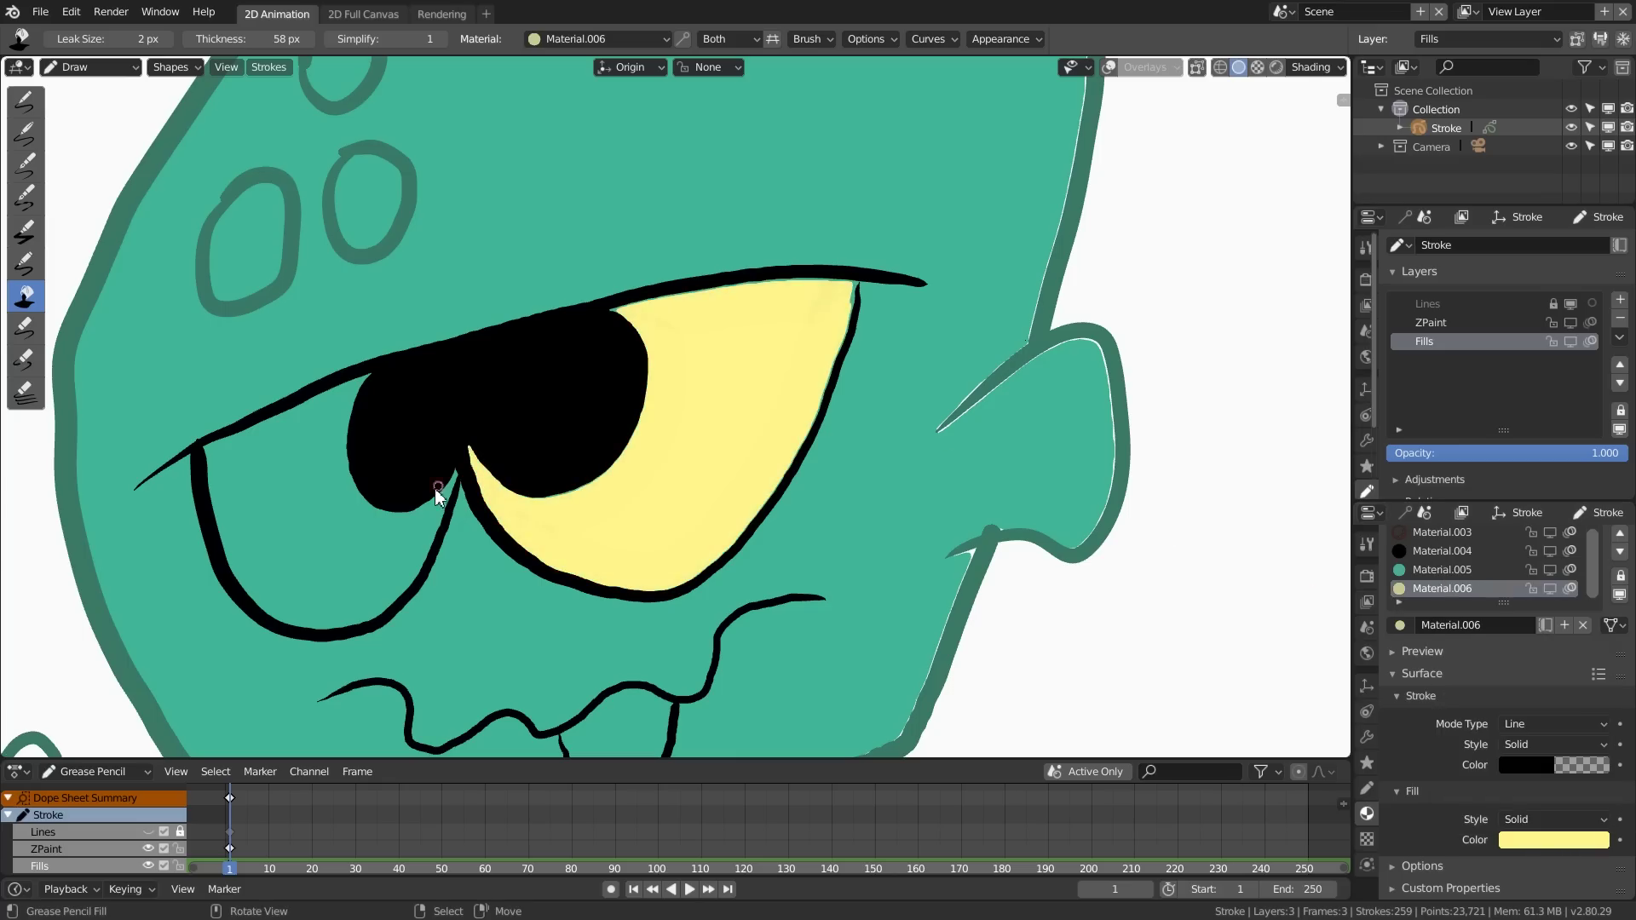
pyautogui.click(380, 545)
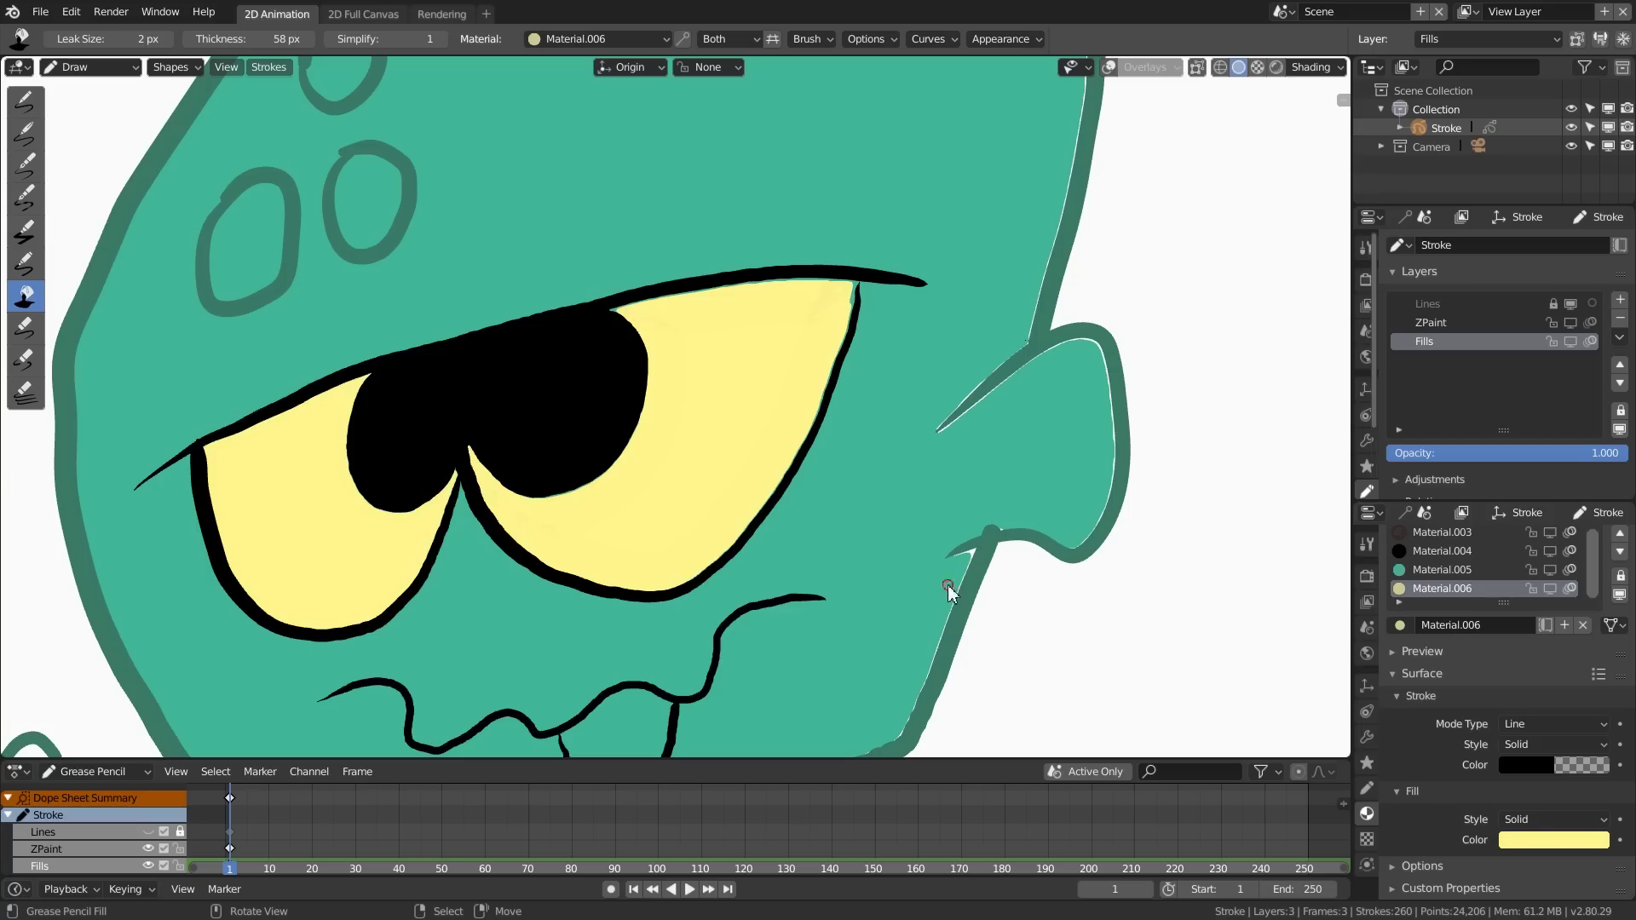
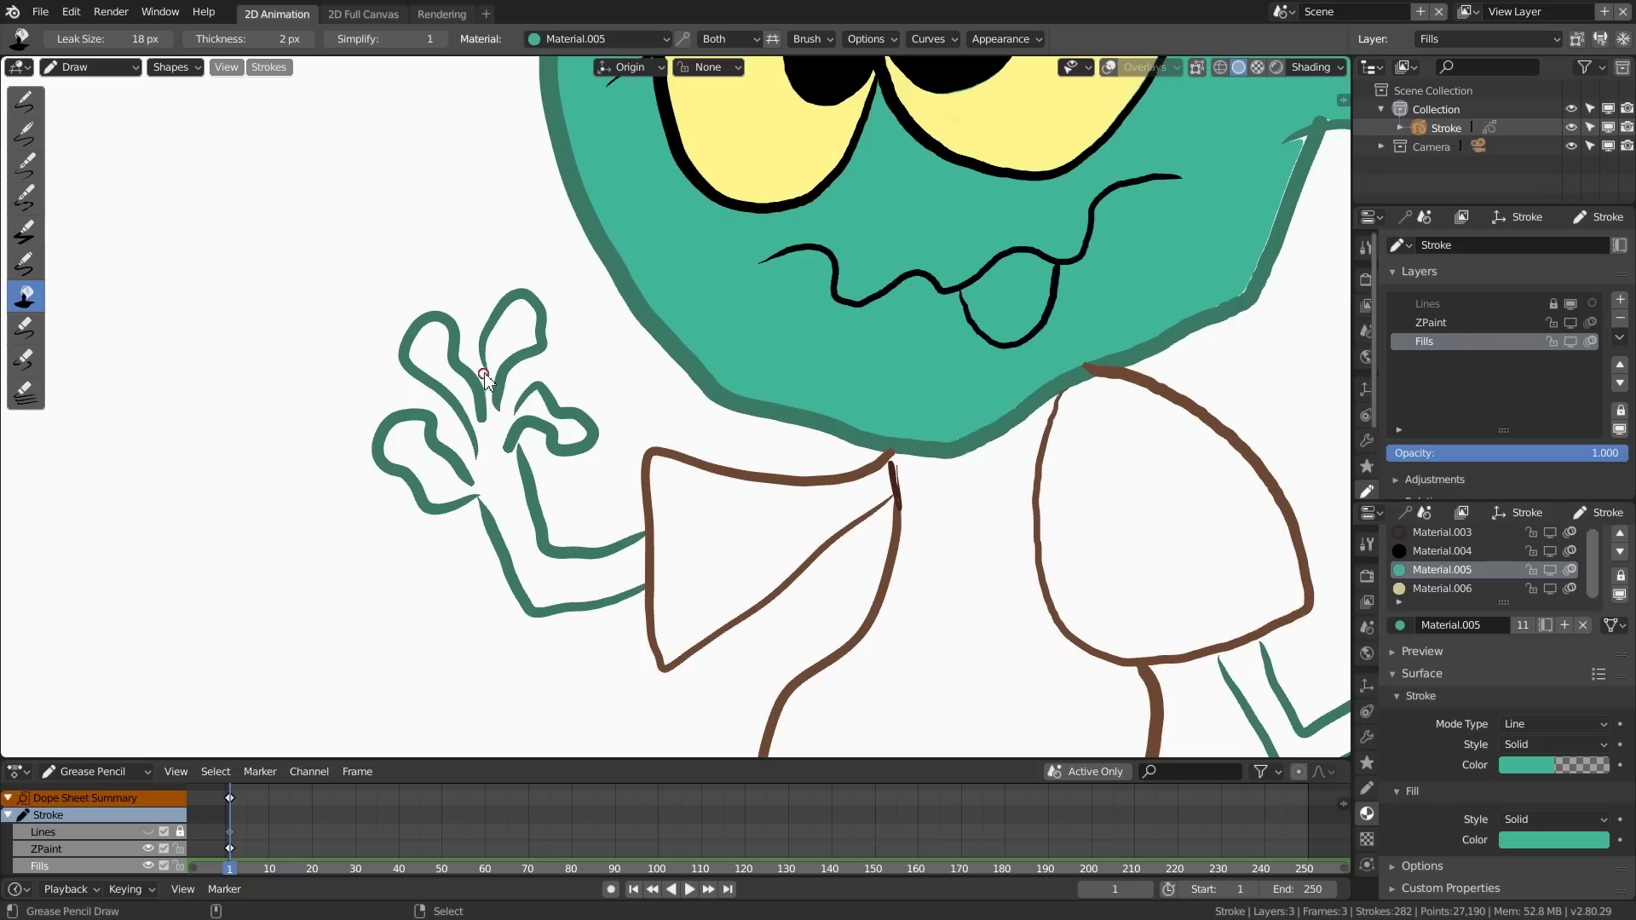
# Step: Close the gaps at the finger bases with boundary strokes and fill the palm and forearm with teal at 18 px leak size
pyautogui.keyDown('alt'); pyautogui.moveTo(483, 398); pyautogui.dragTo(483, 367); pyautogui.keyUp('alt')
pyautogui.keyDown('alt'); pyautogui.moveTo(516, 406); pyautogui.dragTo(519, 406); pyautogui.keyUp('alt')
pyautogui.keyDown('alt'); pyautogui.moveTo(517, 401); pyautogui.dragTo(519, 404); pyautogui.keyUp('alt')
pyautogui.click(504, 482)
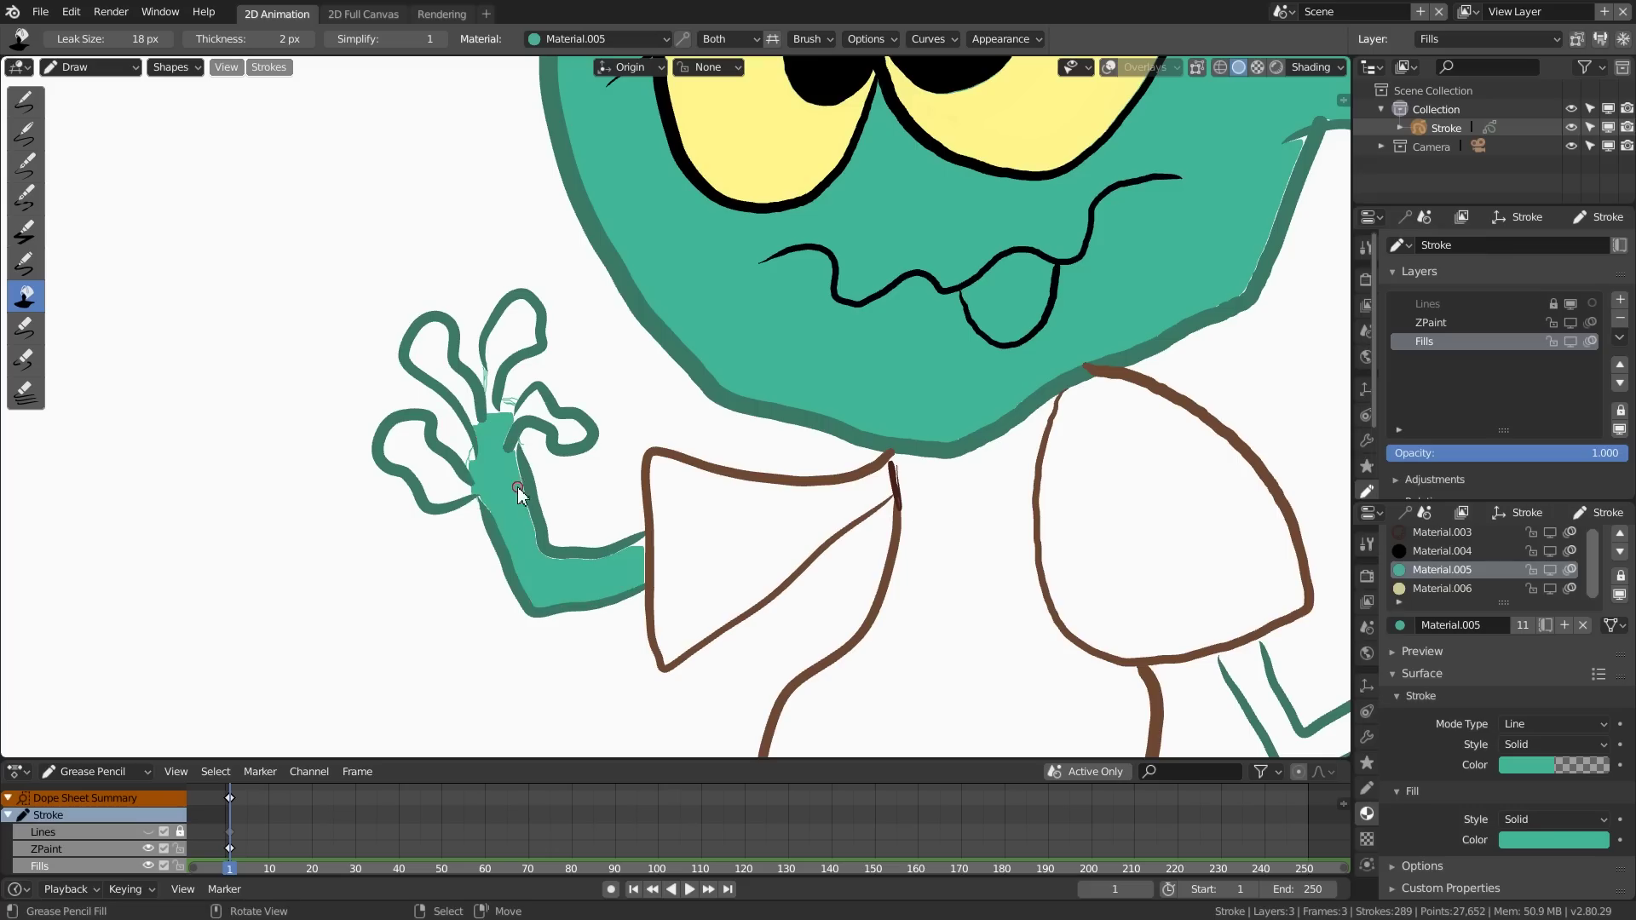
# Step: Fill the thumb and the three fingers of the same hand with the teal Material.005
pyautogui.click(536, 408)
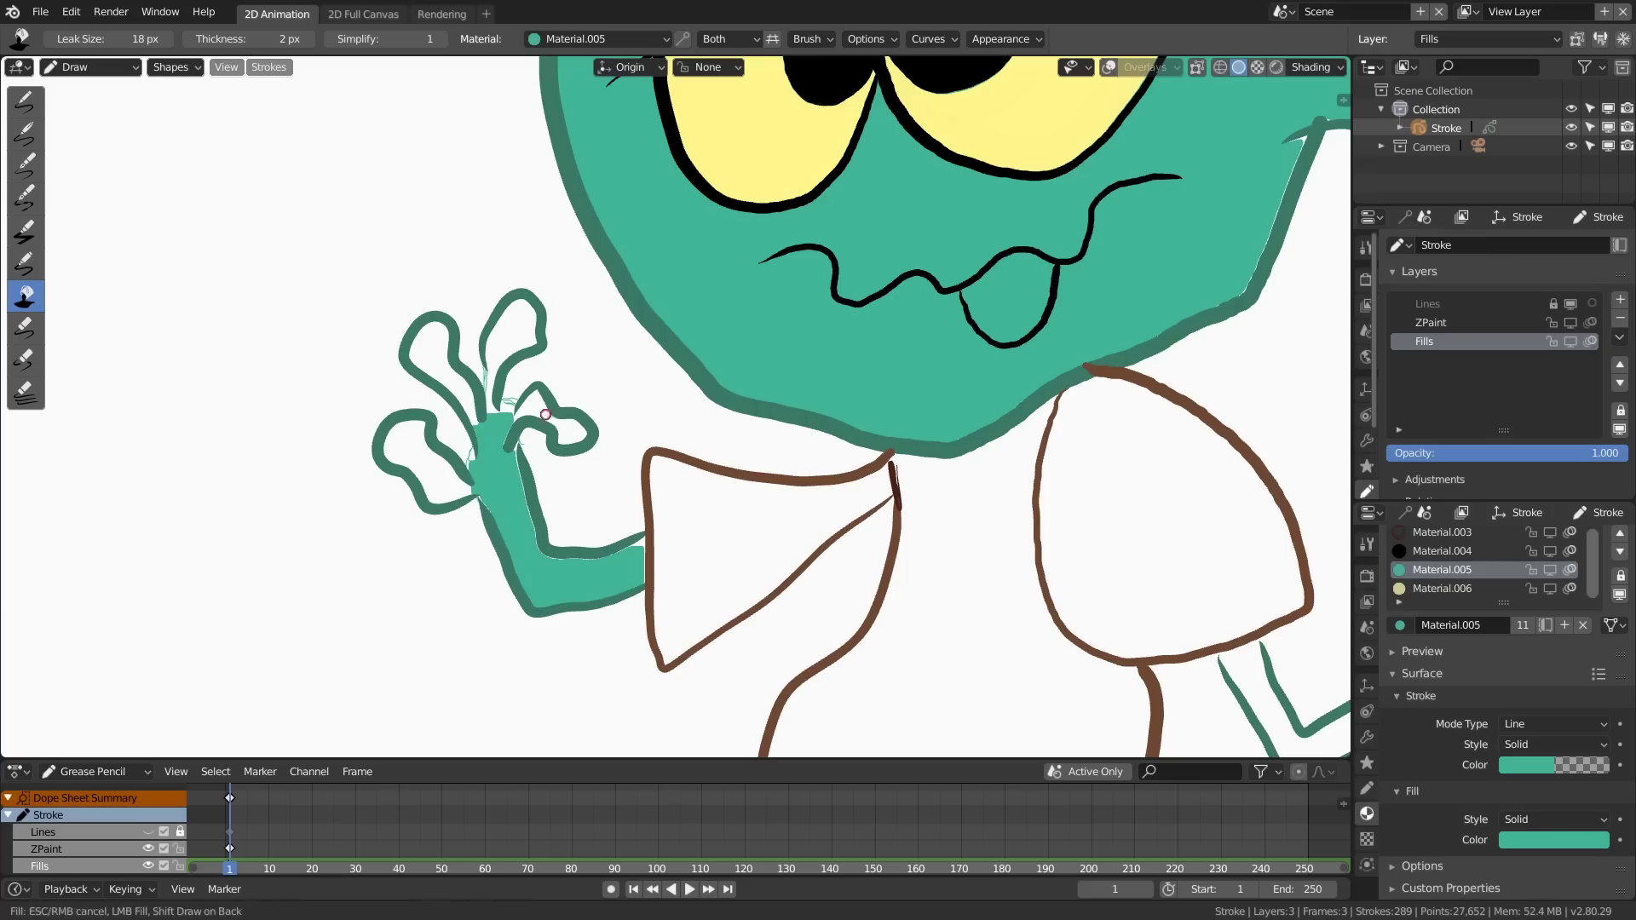
pyautogui.click(568, 432)
pyautogui.click(514, 335)
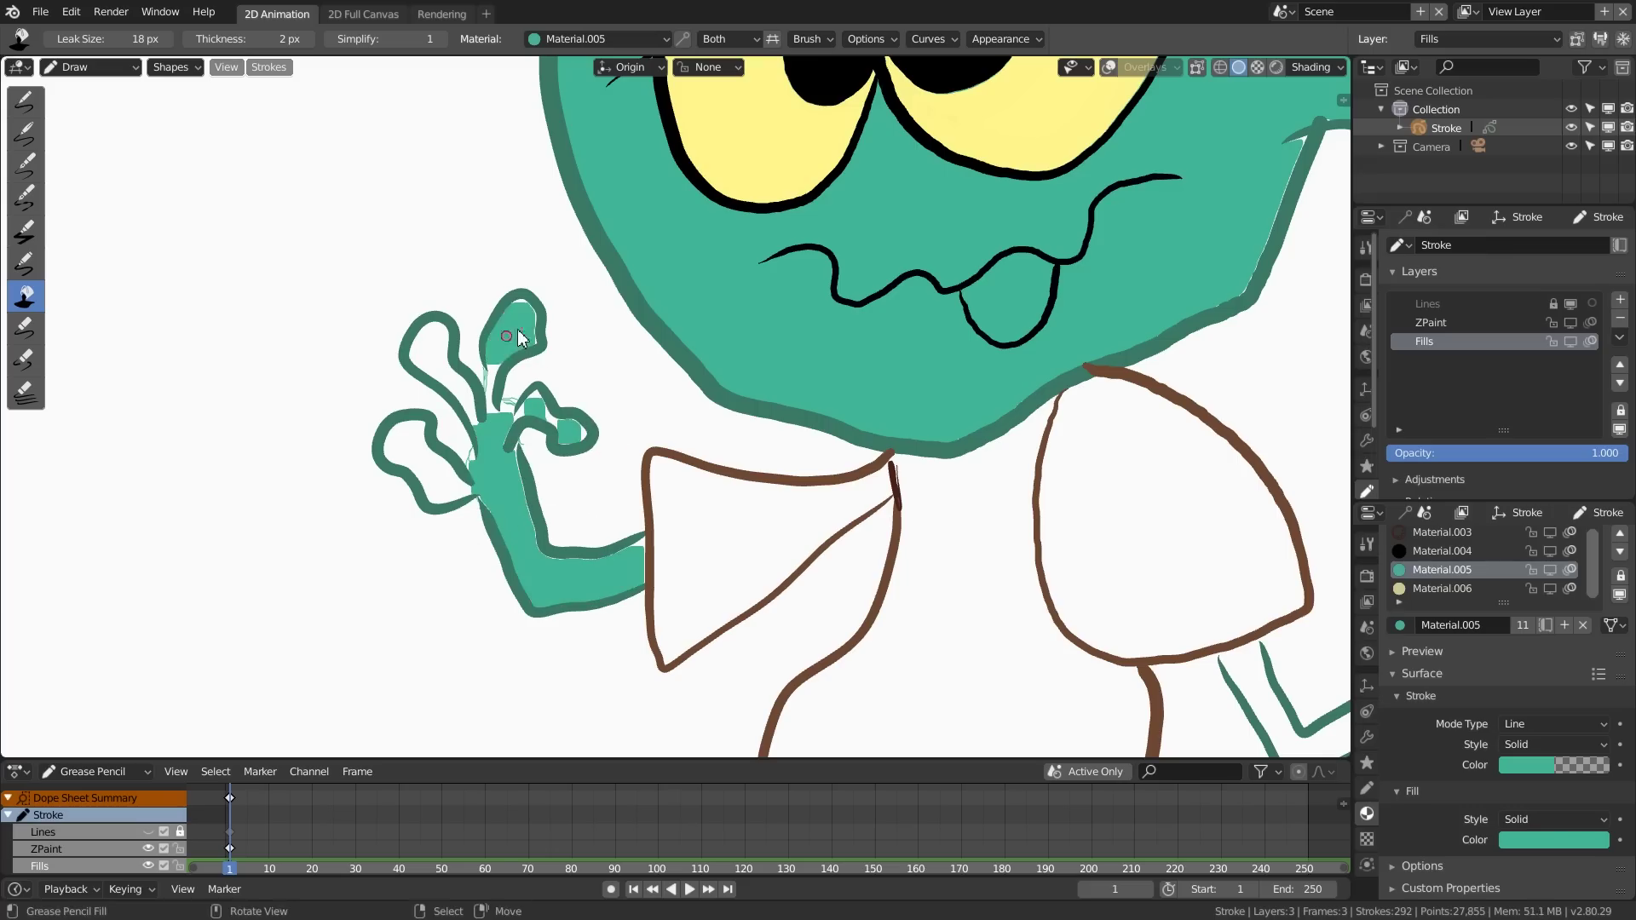
pyautogui.click(439, 354)
pyautogui.click(433, 464)
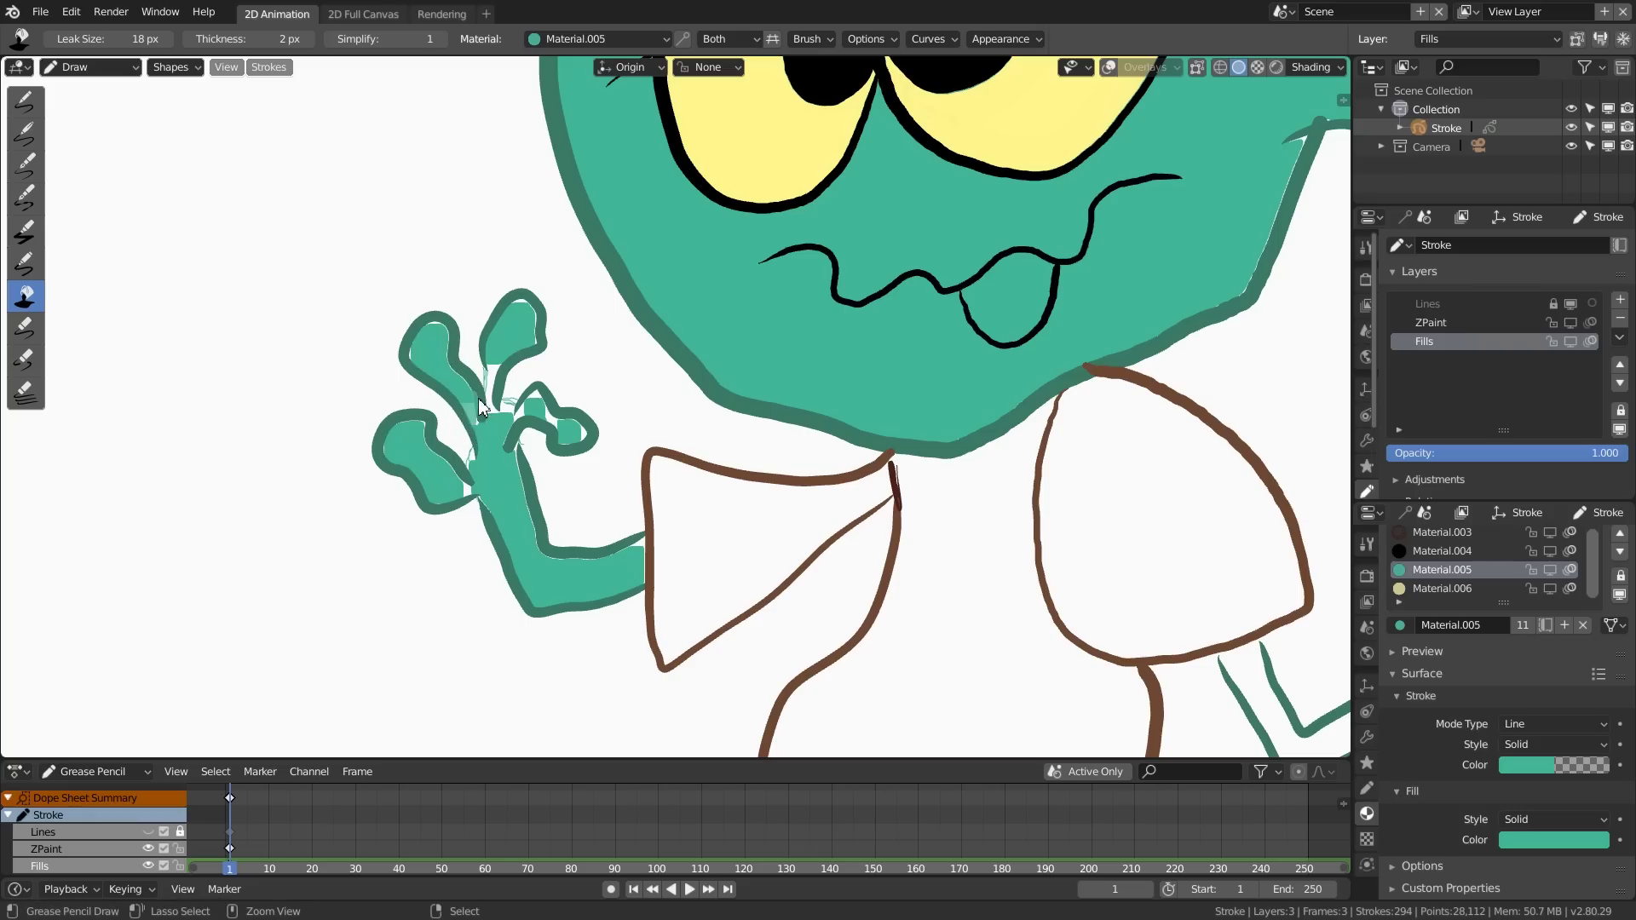
# Step: Fill the remaining gaps at the finger and thumb bases of the same hand with the teal Material.005
pyautogui.click(483, 433)
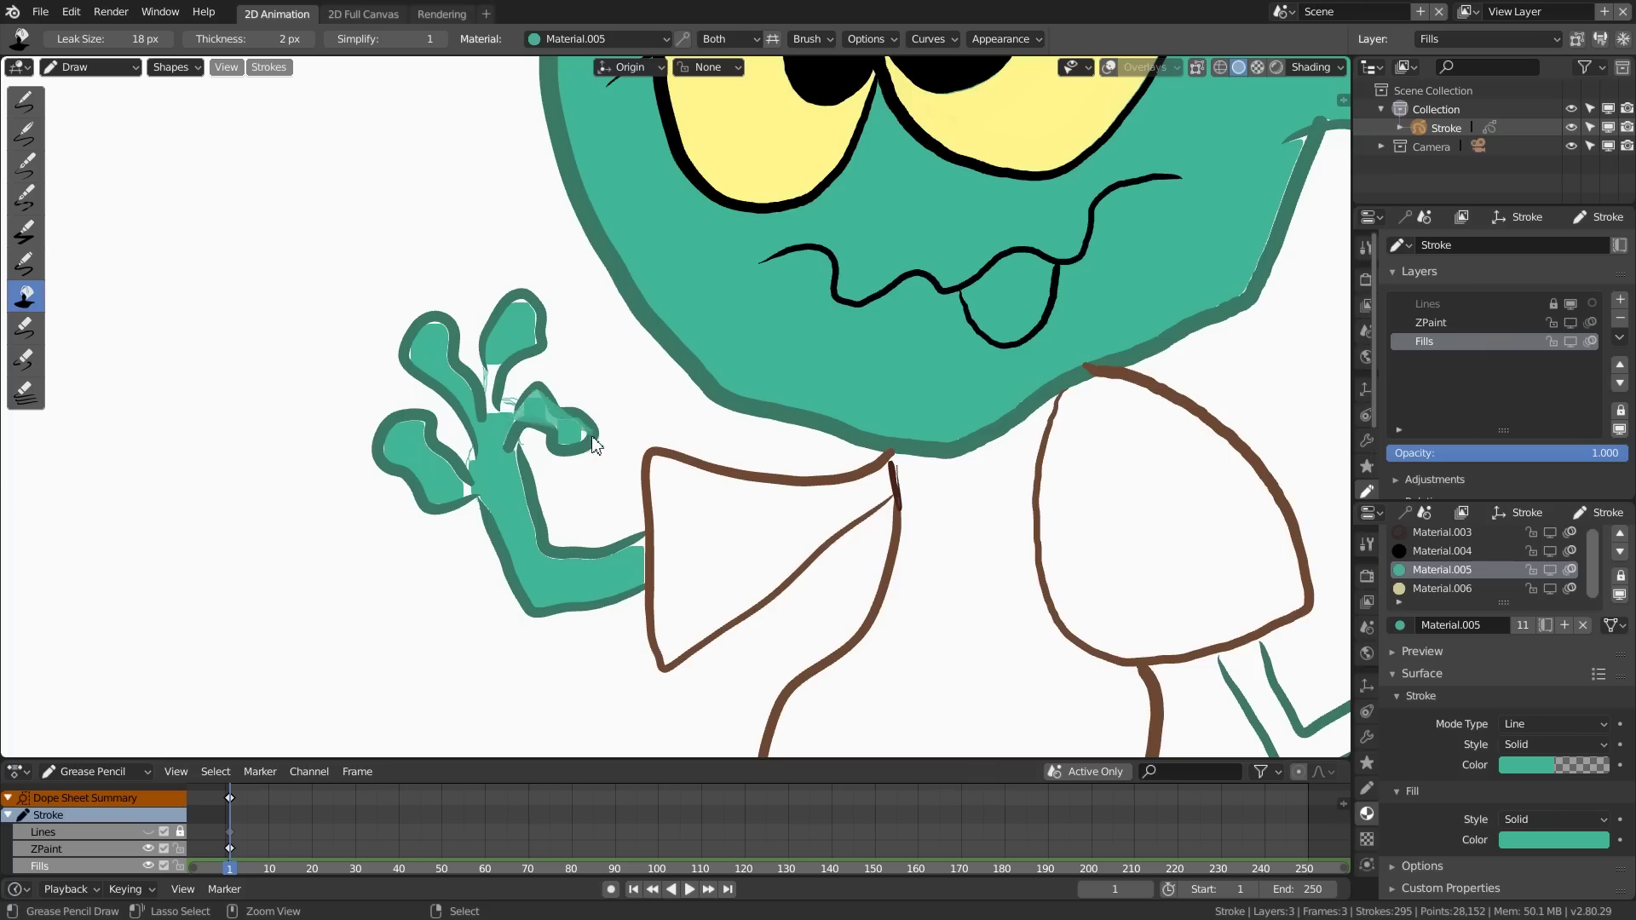
pyautogui.click(538, 428)
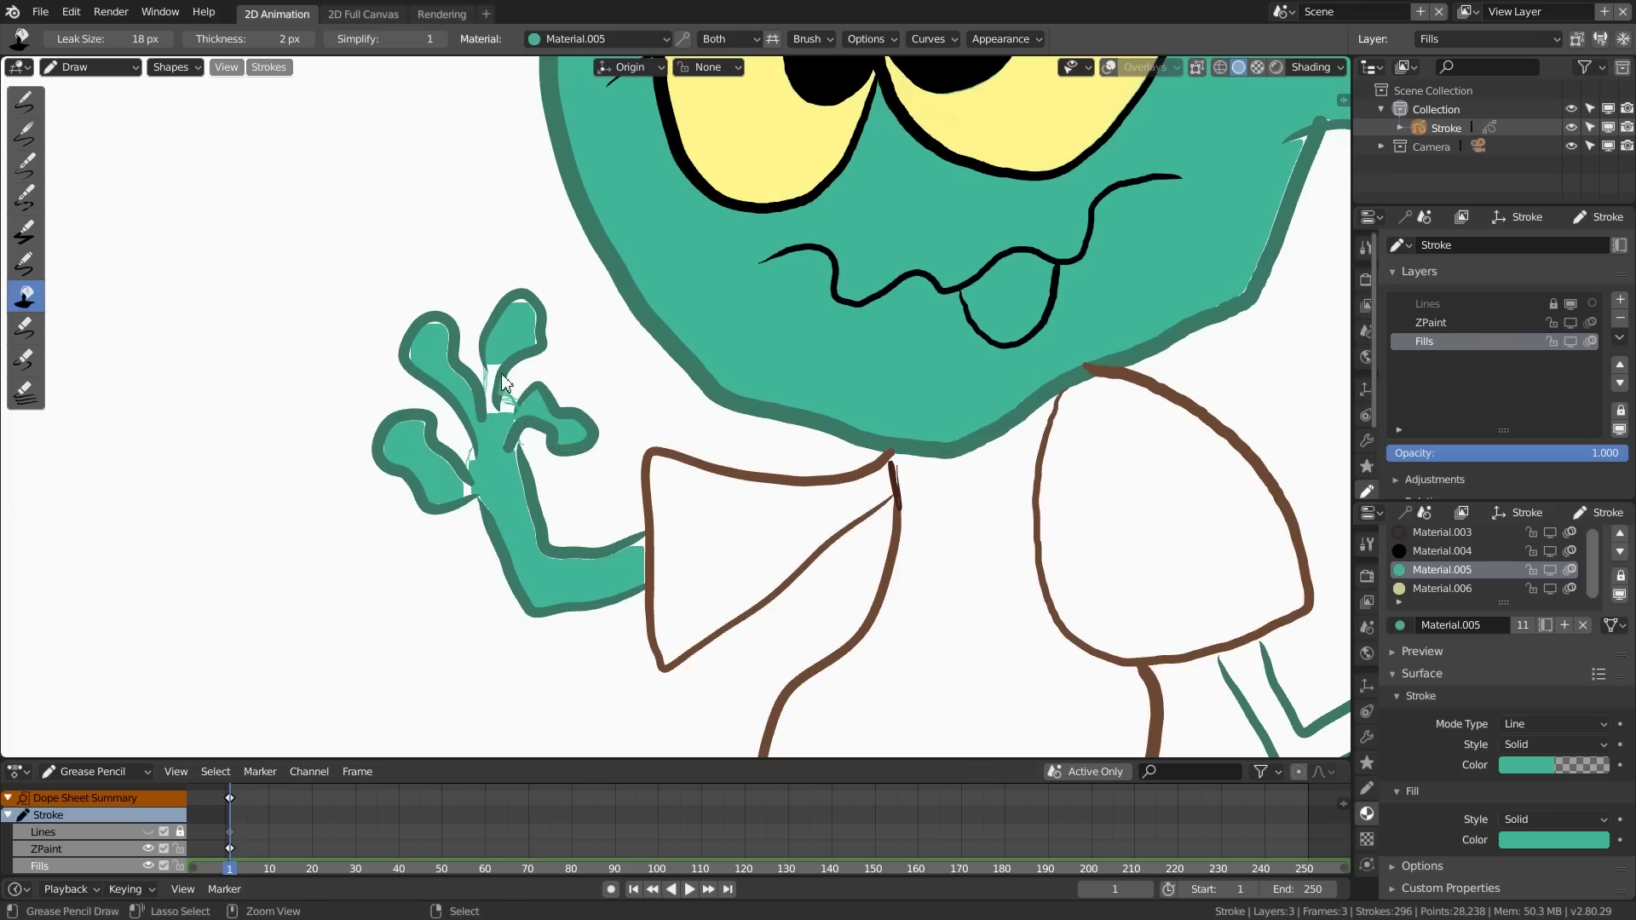
pyautogui.click(492, 423)
pyautogui.click(534, 327)
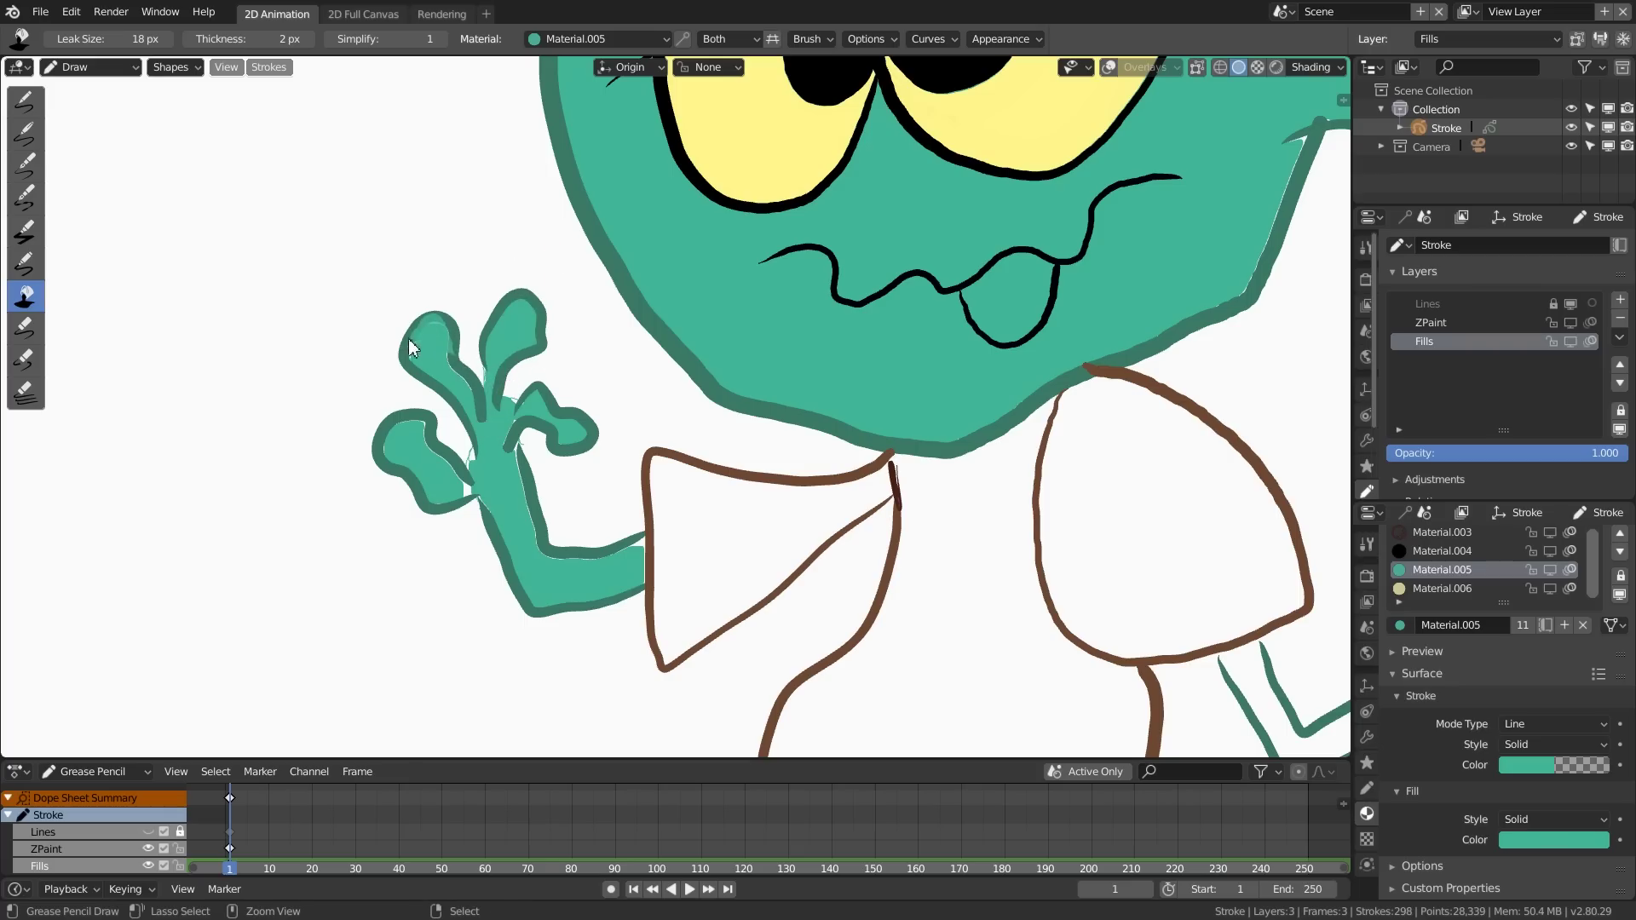
pyautogui.click(428, 382)
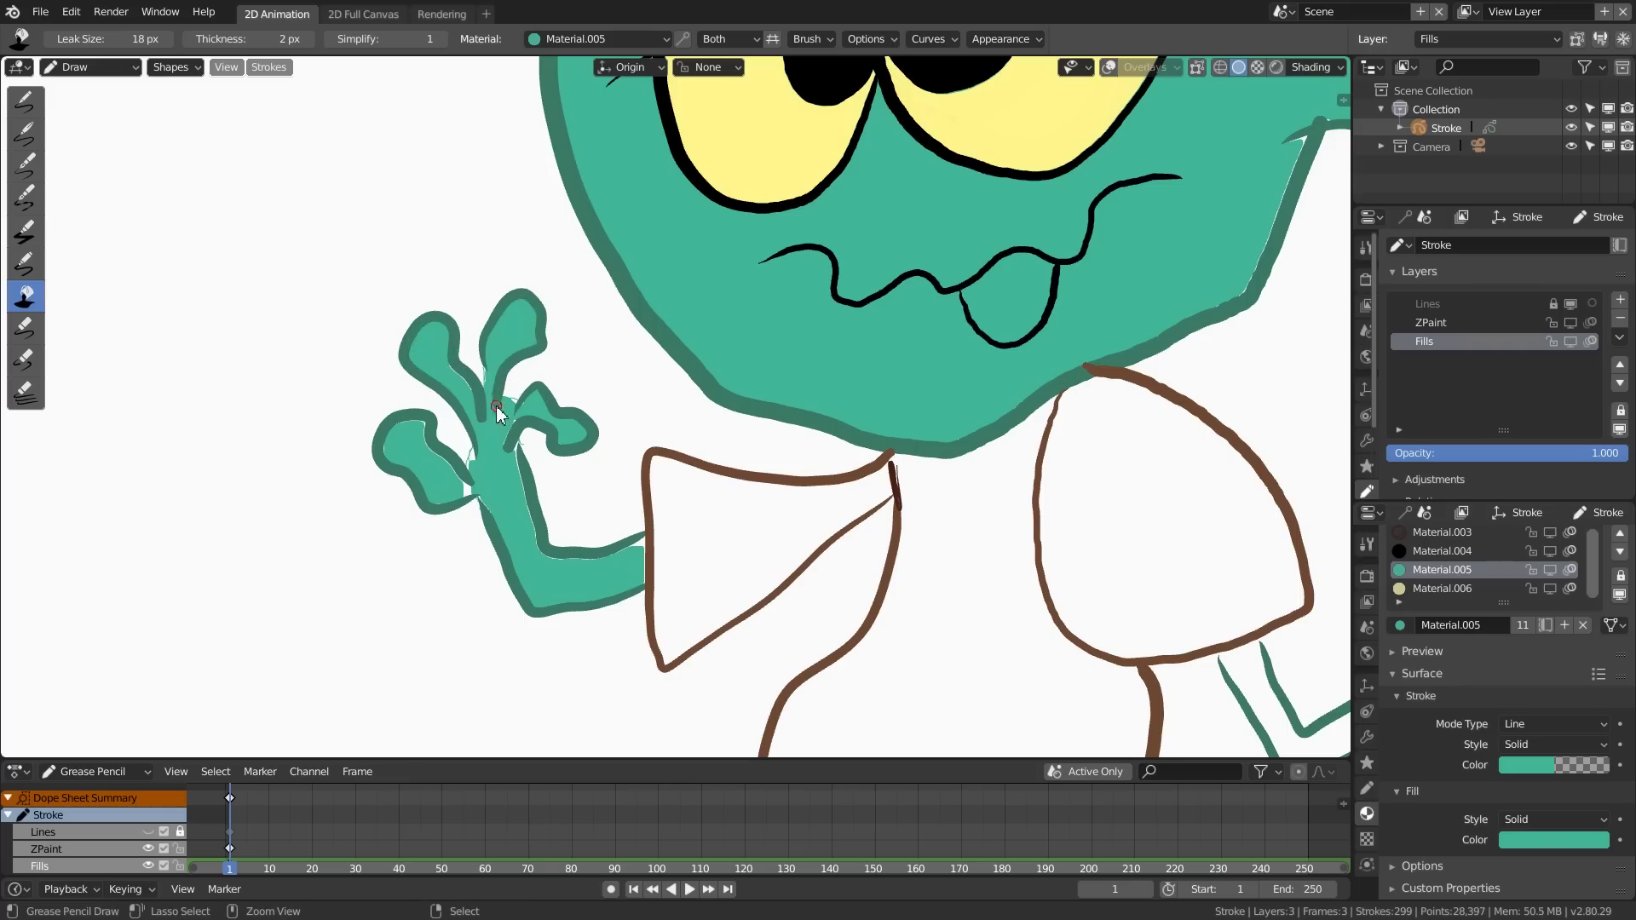
pyautogui.click(475, 459)
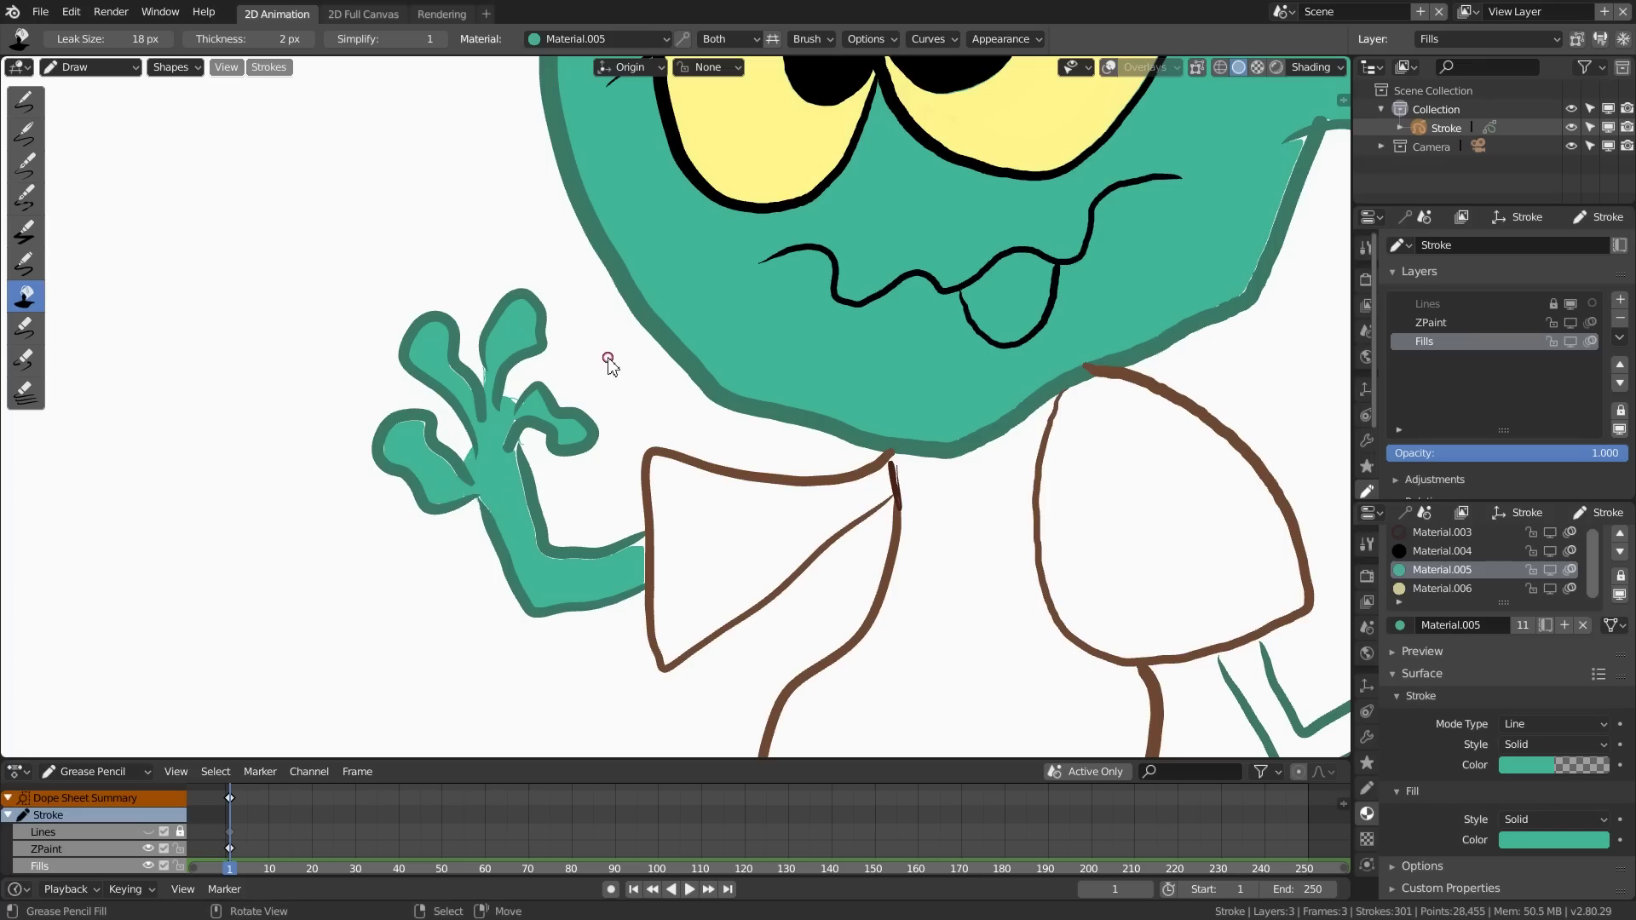
# Step: Fill the other arm's palm, forearm, thumb and three fingers with the teal Material.005
pyautogui.keyDown('shift'); pyautogui.moveTo(717, 348); pyautogui.dragTo(438, 350, button='middle'); pyautogui.keyUp('shift')
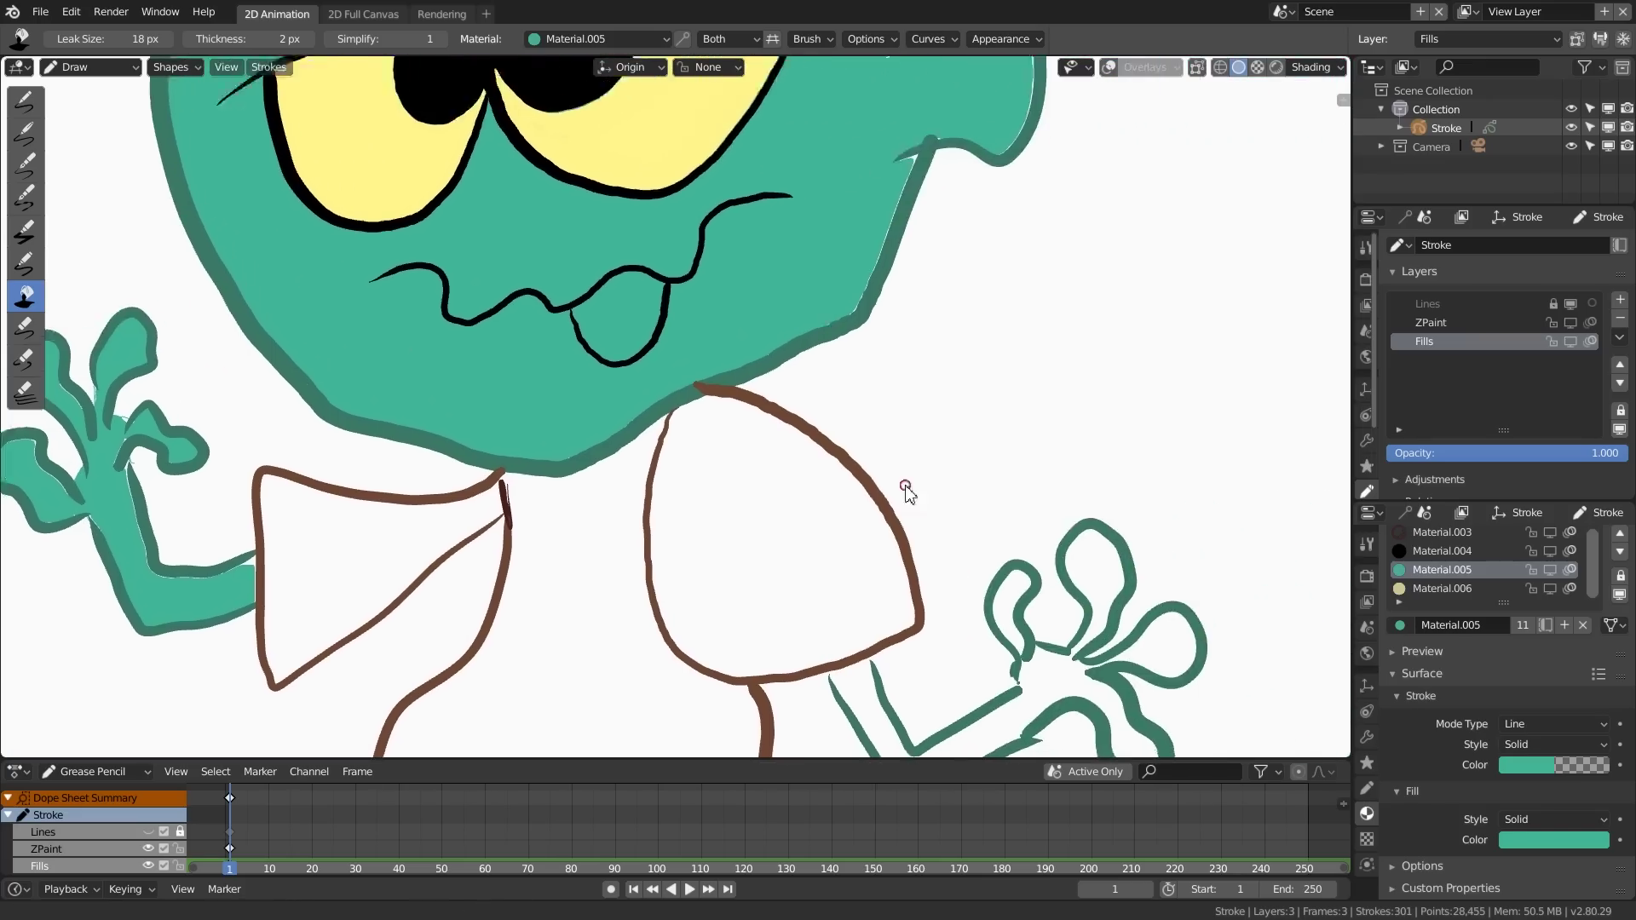
pyautogui.keyDown('shift'); pyautogui.moveTo(903, 478); pyautogui.dragTo(665, 307, button='middle'); pyautogui.keyUp('shift')
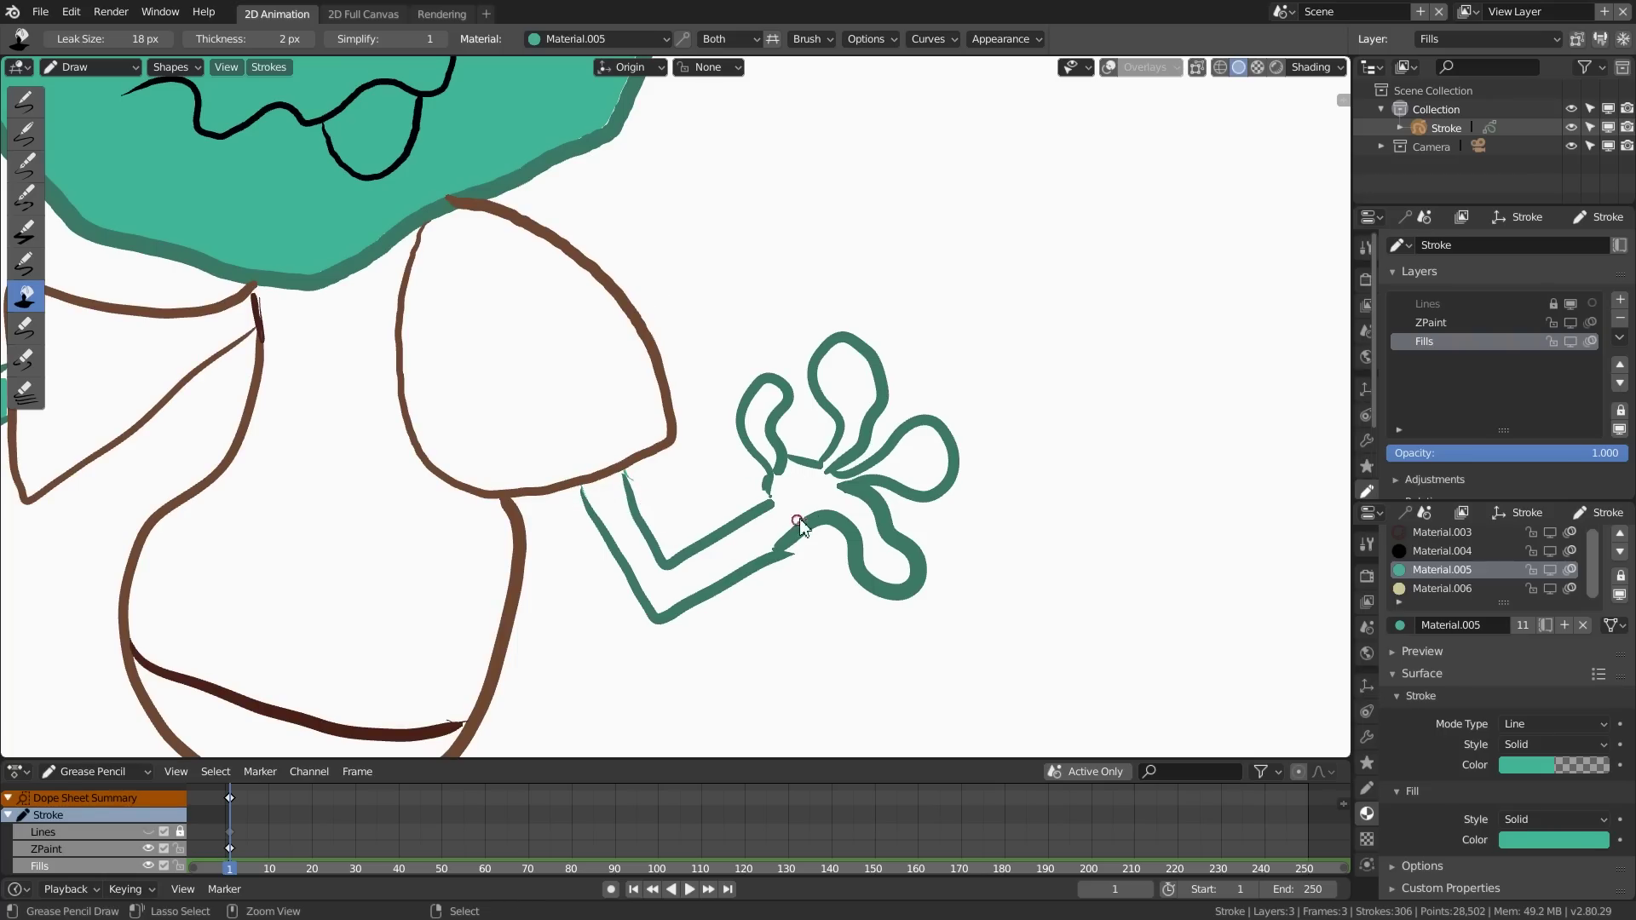
pyautogui.moveTo(769, 490)
pyautogui.mouseDown()
pyautogui.moveTo(818, 469)
pyautogui.moveTo(849, 507)
pyautogui.moveTo(829, 498)
pyautogui.mouseUp()
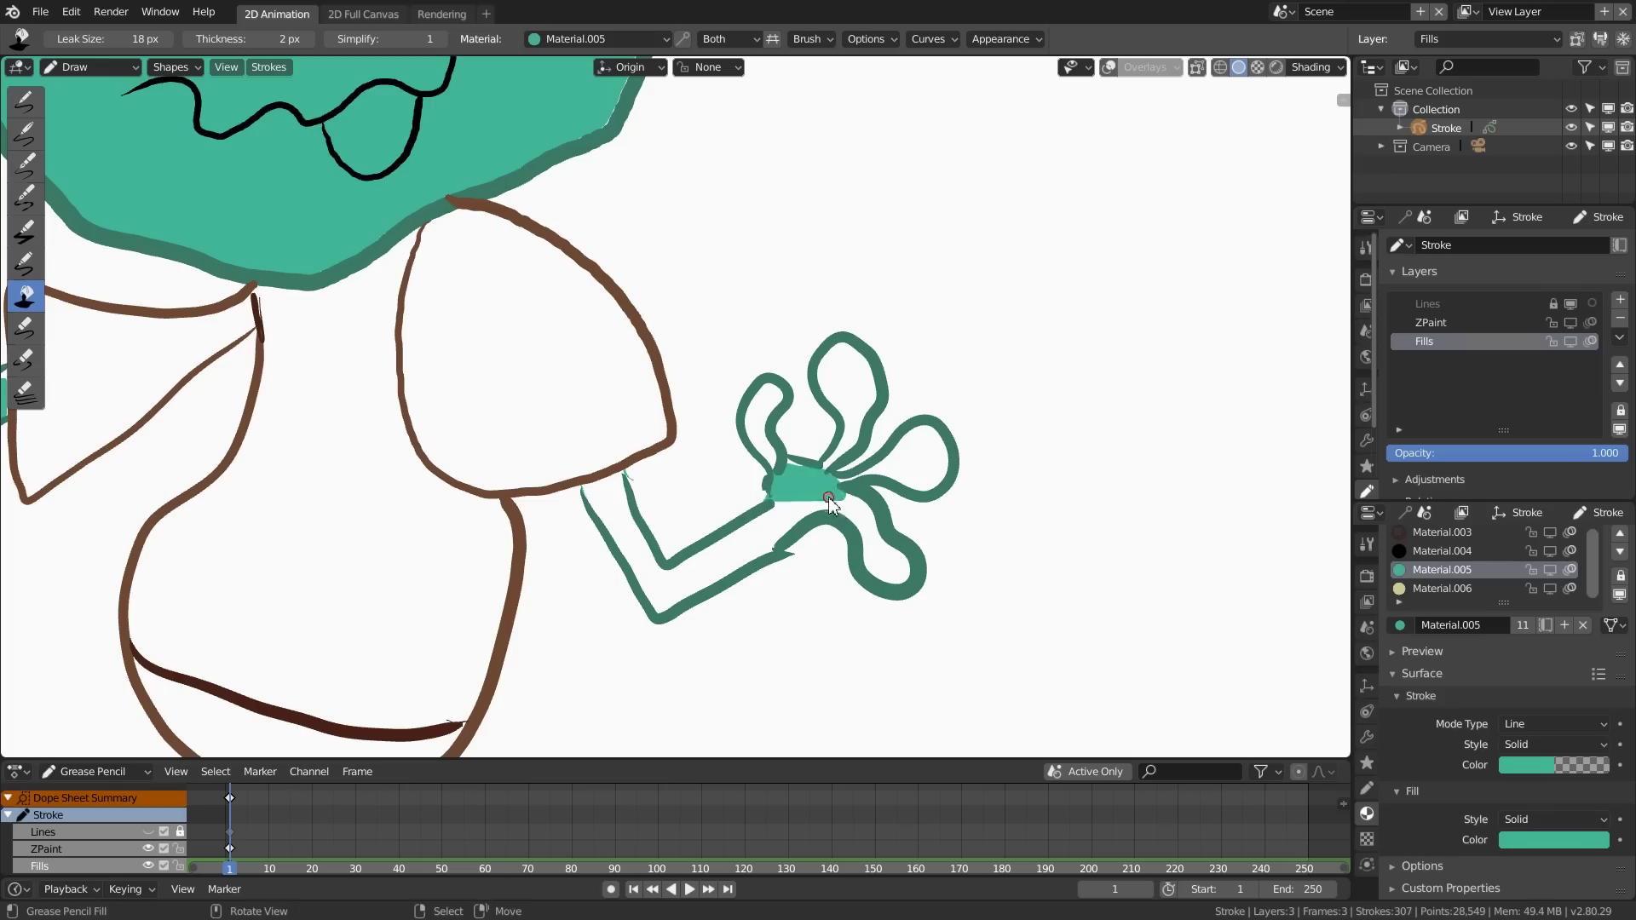
pyautogui.click(765, 527)
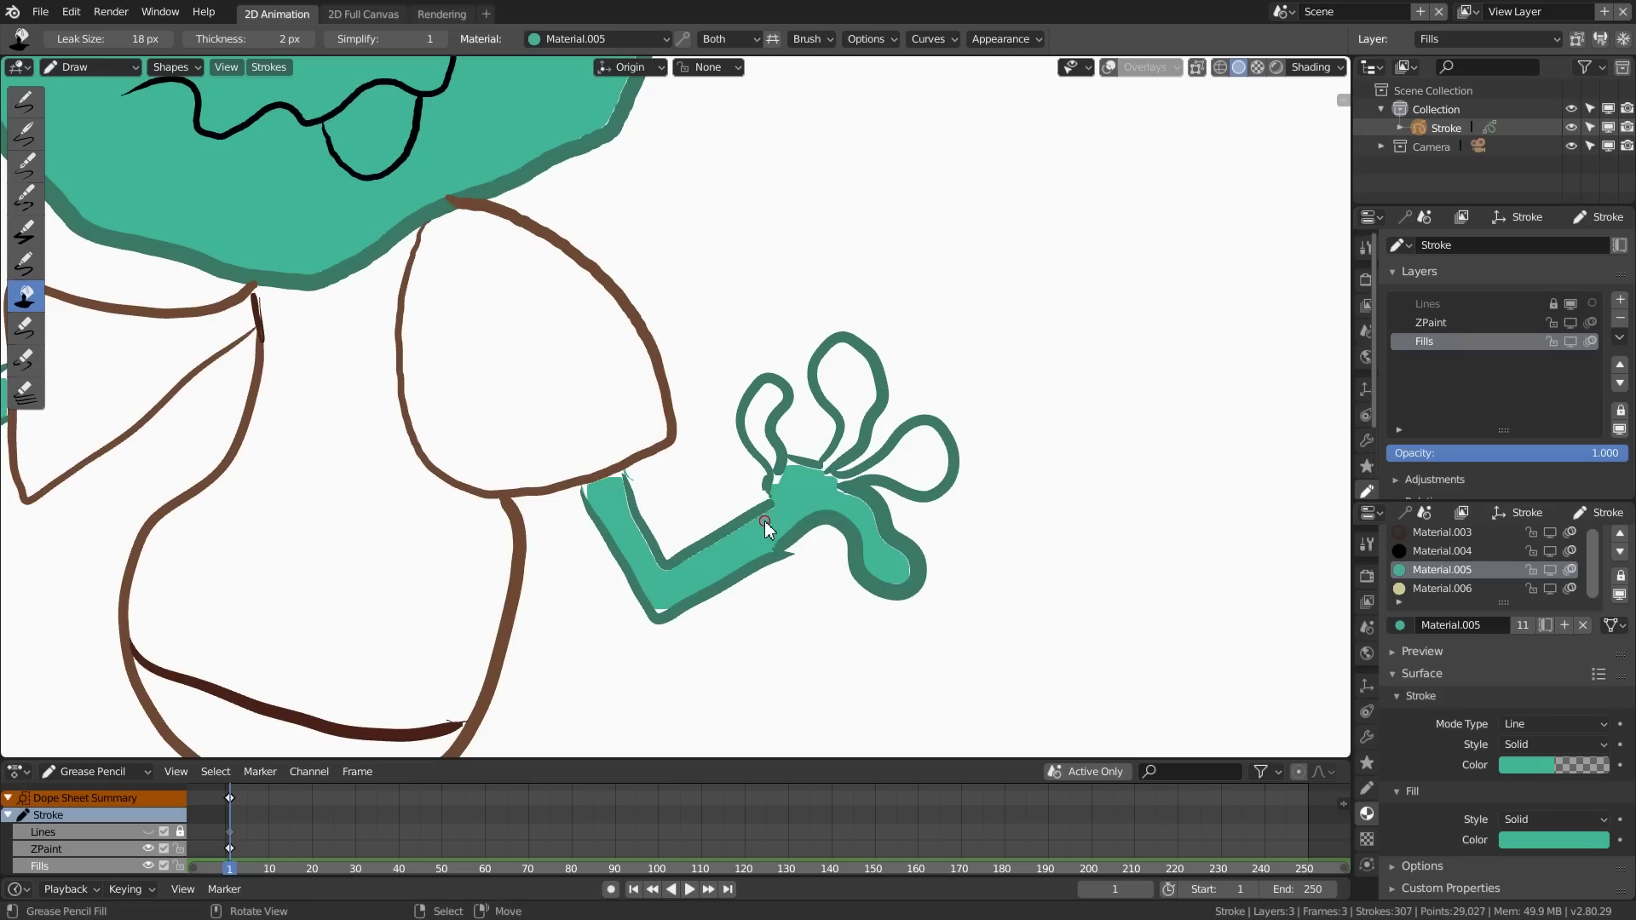
pyautogui.click(758, 415)
pyautogui.click(842, 375)
pyautogui.click(920, 458)
# Step: Fill the remaining gaps in that hand and both feet with the teal Material.005
pyautogui.keyDown('ctrl'); pyautogui.moveTo(882, 467); pyautogui.dragTo(845, 476); pyautogui.keyUp('ctrl')
pyautogui.keyDown('ctrl'); pyautogui.moveTo(903, 554); pyautogui.dragTo(904, 565); pyautogui.keyUp('ctrl')
pyautogui.moveTo(768, 435)
pyautogui.keyDown('ctrl'); pyautogui.mouseDown()
pyautogui.moveTo(773, 469)
pyautogui.moveTo(803, 458)
pyautogui.mouseUp(); pyautogui.keyUp('ctrl')
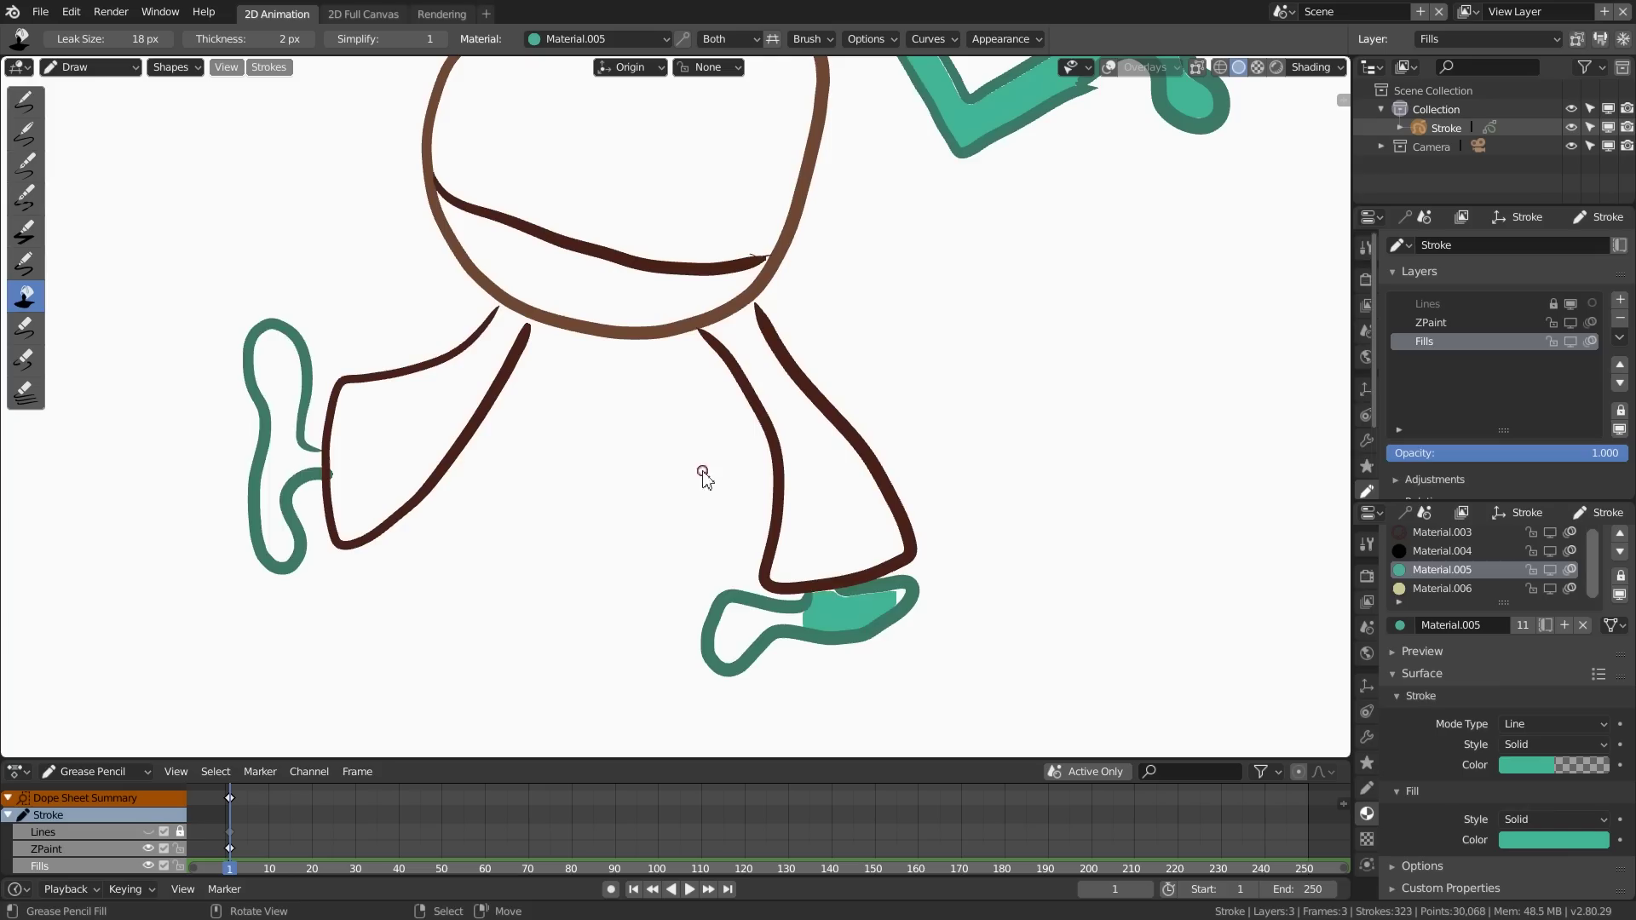
pyautogui.click(725, 669)
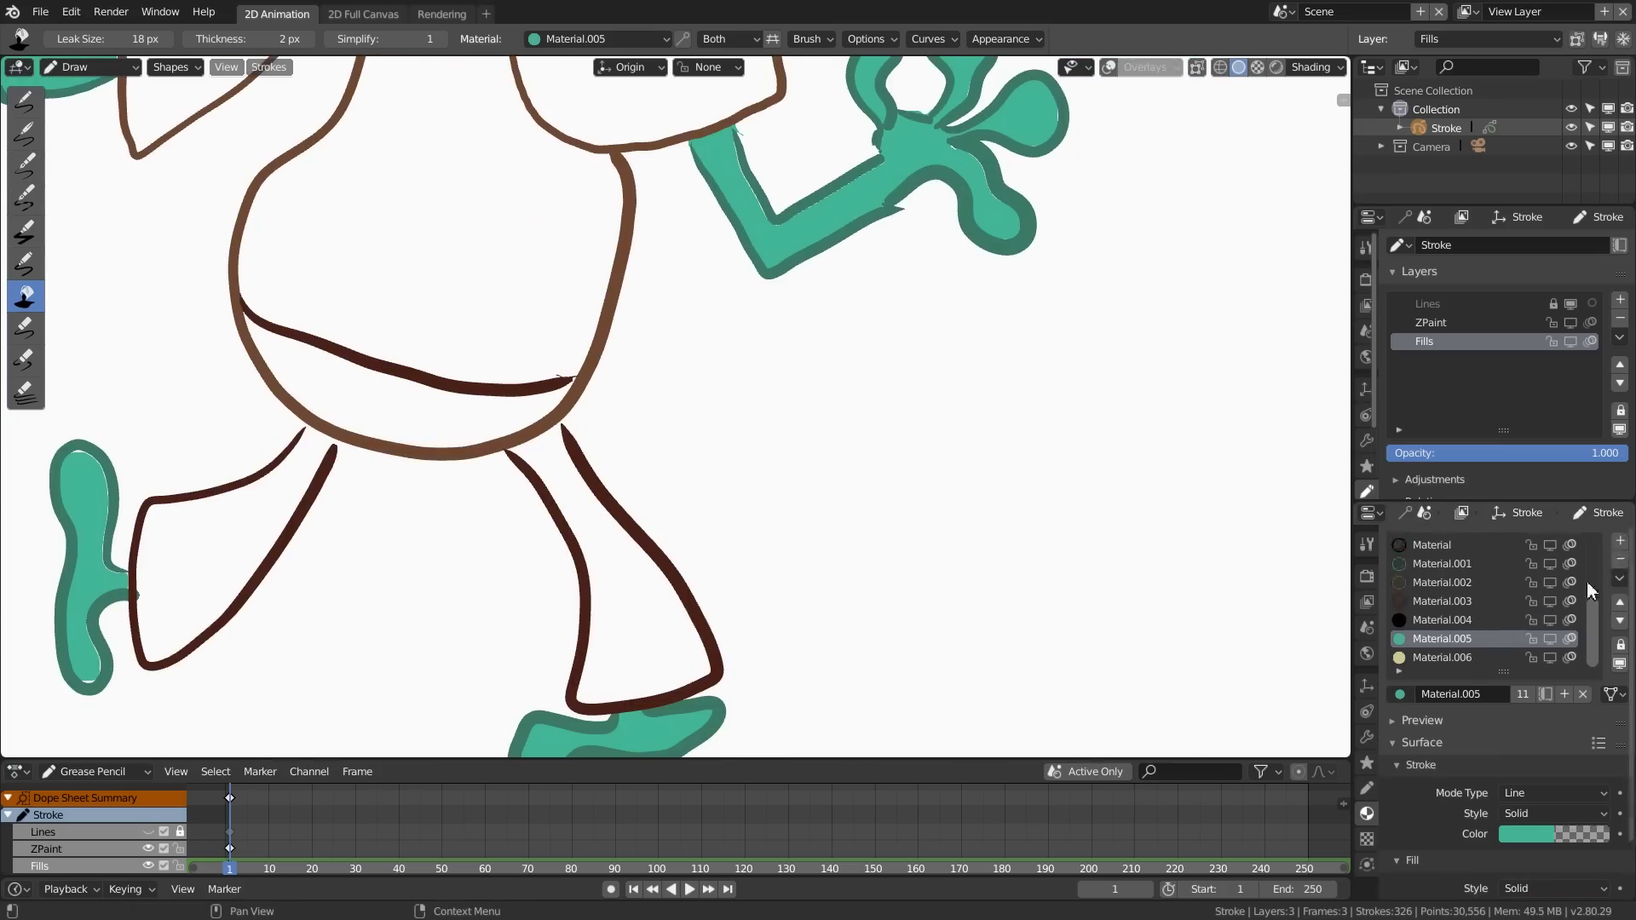
# Step: Create Material.007 with a fully opaque dark brown fill and start coloring the trousers with it
pyautogui.click(1553, 839)
pyautogui.click(1508, 693)
pyautogui.moveTo(1595, 666); pyautogui.dragTo(1594, 630)
pyautogui.click(1501, 687)
pyautogui.click(632, 617)
pyautogui.click(1553, 839)
pyautogui.moveTo(1487, 812); pyautogui.dragTo(1572, 812)
# Step: Fill both trouser legs and the band below the shirt hem with the dark brown Material.007
pyautogui.click(200, 562)
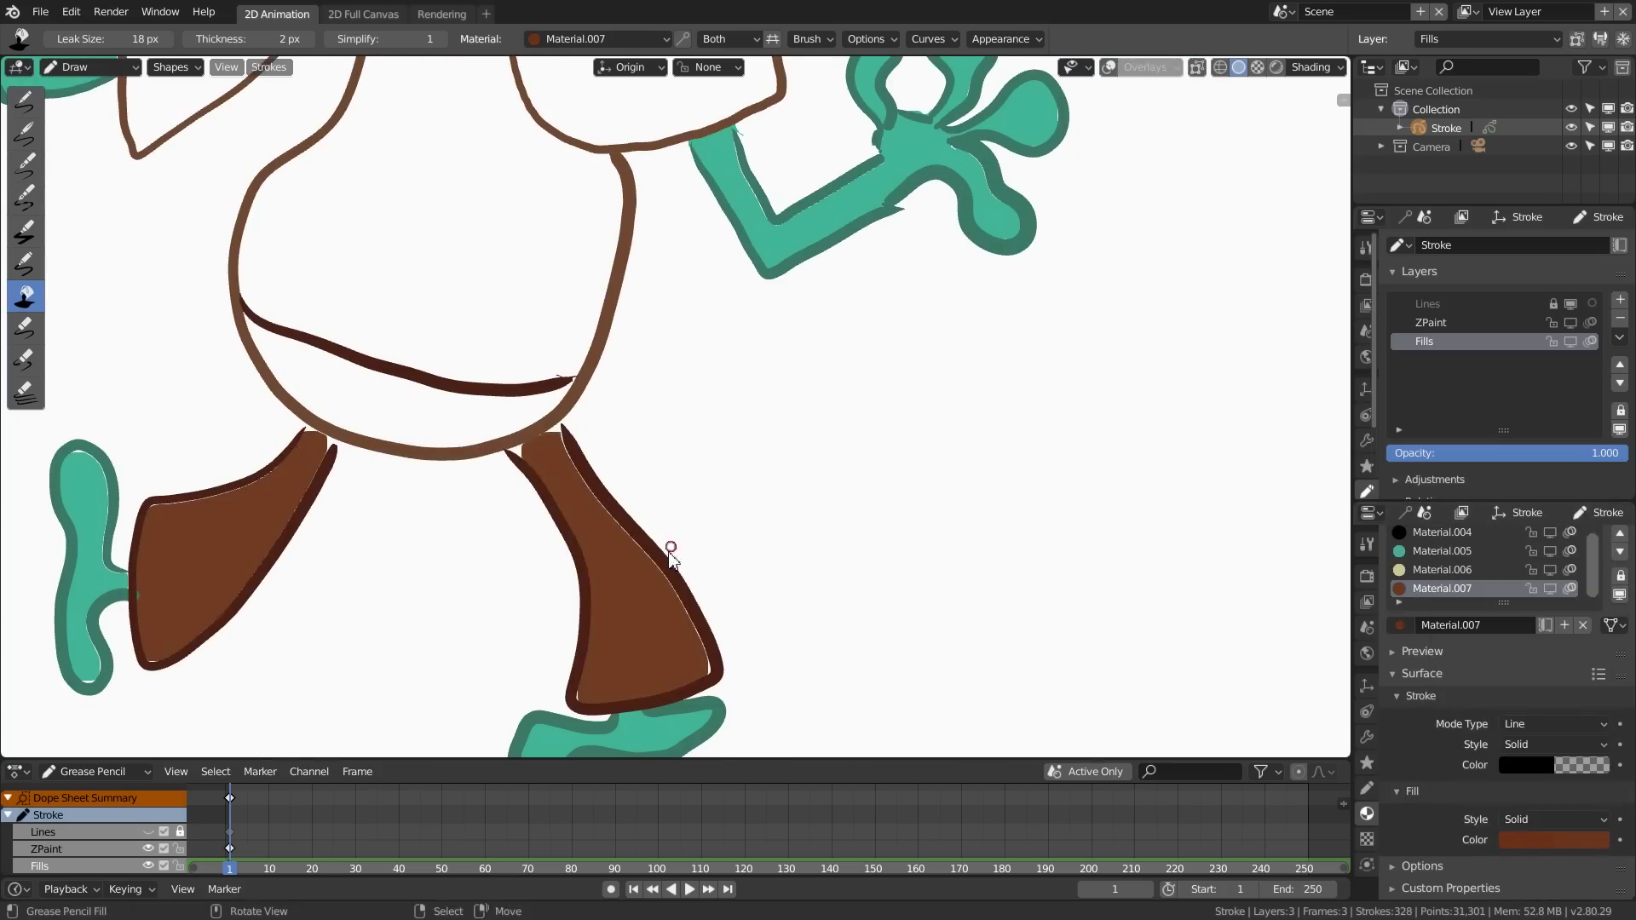
pyautogui.click(533, 457)
pyautogui.click(171, 646)
pyautogui.click(830, 502)
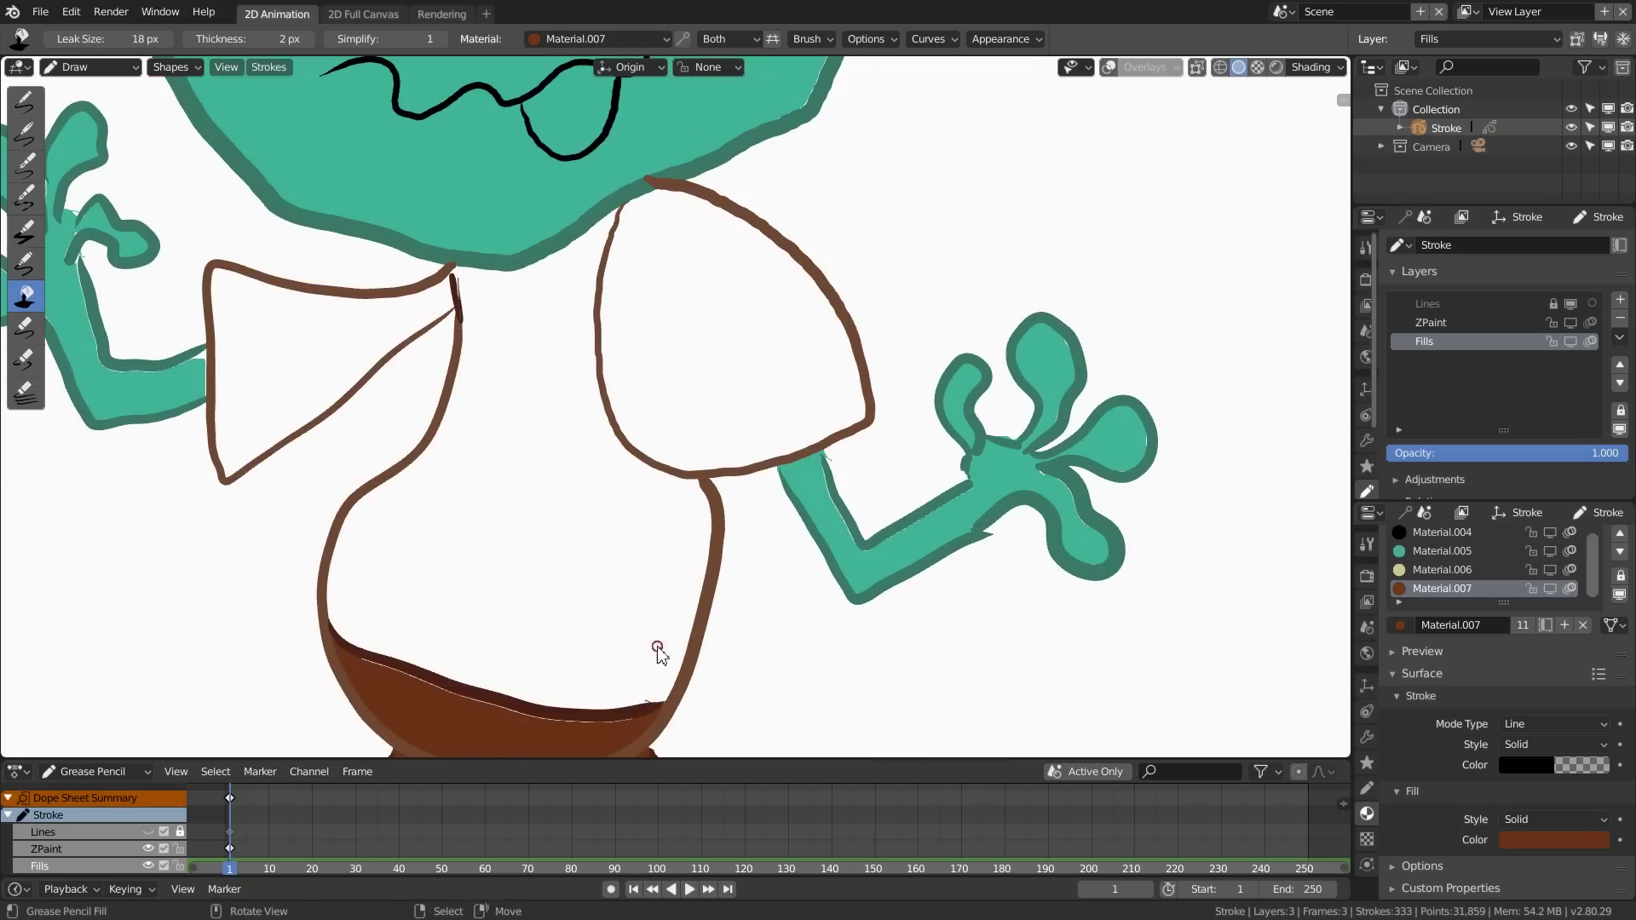
# Step: Create Material.008 with a reddish-brown fill at alpha 1 and fill the shirt's torso with it
pyautogui.click(1619, 532)
pyautogui.click(1553, 841)
pyautogui.moveTo(1595, 605); pyautogui.dragTo(1595, 640)
pyautogui.click(1495, 681)
pyautogui.click(528, 477)
pyautogui.click(1556, 839)
pyautogui.moveTo(1486, 813); pyautogui.dragTo(1572, 813)
# Step: Adjust the brown of Material.008 and fill both shirt sleeves with it
pyautogui.moveTo(1595, 635); pyautogui.dragTo(1595, 624)
pyautogui.click(1502, 667)
pyautogui.click(750, 358)
pyautogui.click(320, 354)
# Step: Shift the fill of Material.008 to a paler, muted brown and fill the gaps where the sleeves meet the collar
pyautogui.click(1555, 841)
pyautogui.moveTo(1503, 666); pyautogui.dragTo(1506, 663)
pyautogui.moveTo(1595, 626); pyautogui.dragTo(1594, 623)
pyautogui.moveTo(1505, 664); pyautogui.dragTo(1504, 677)
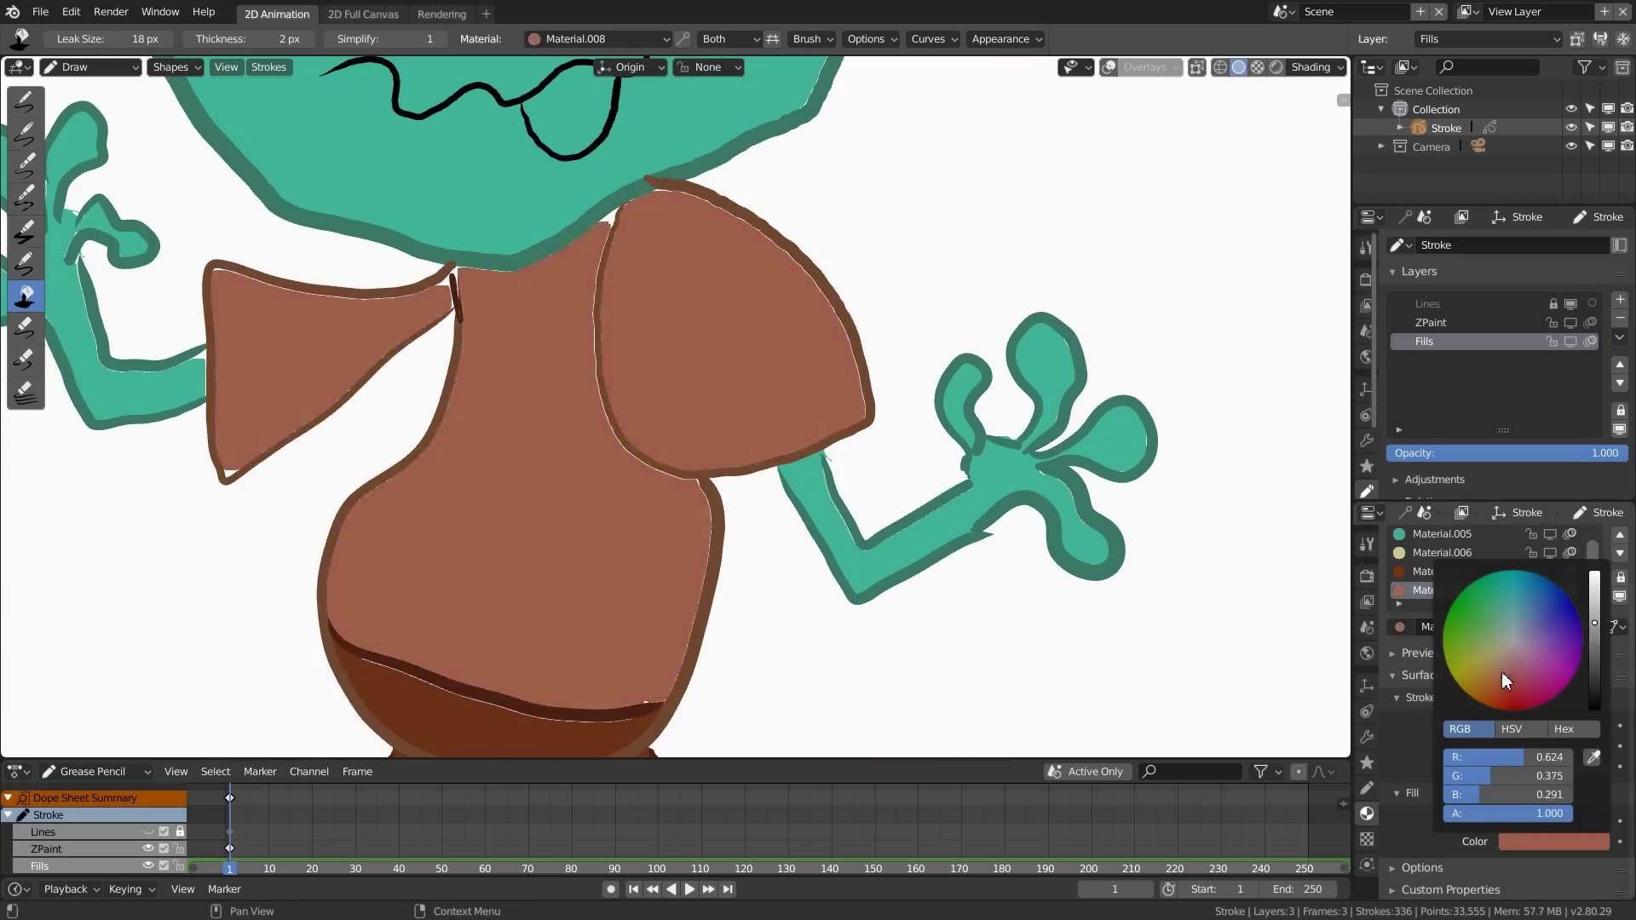
pyautogui.click(1501, 669)
pyautogui.click(612, 214)
pyautogui.click(450, 293)
pyautogui.scroll(-6, 924, 427)
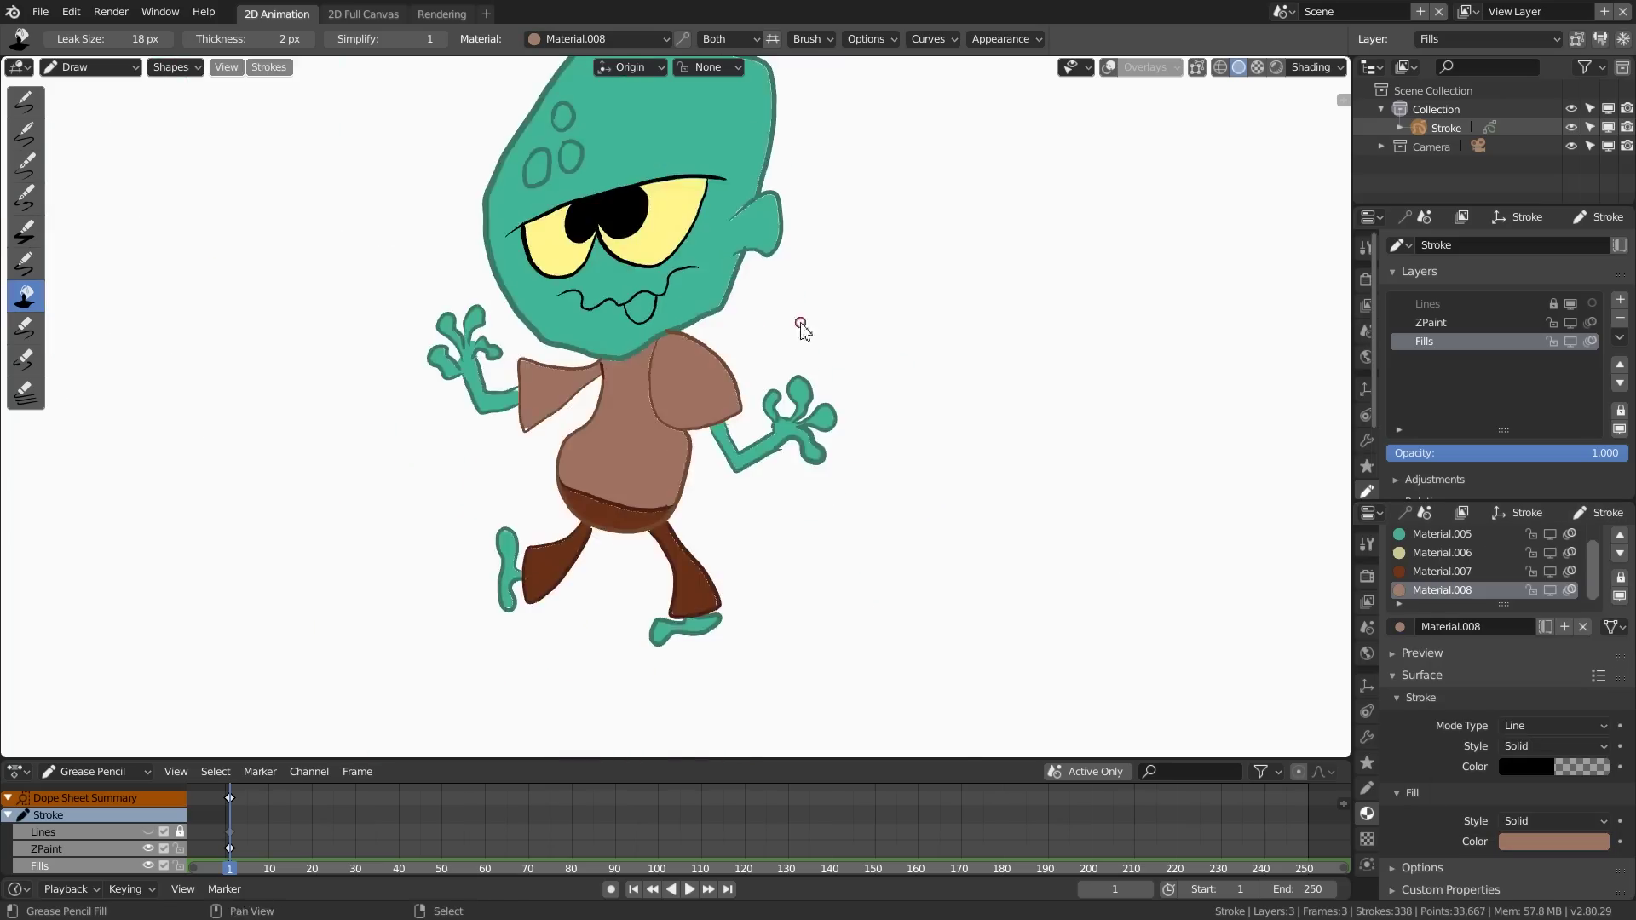
# Step: Draw the inner fold of the ear on the ZPaint layer with Material.001 and a 60 px brush
pyautogui.keyDown('shift'); pyautogui.moveTo(781, 277); pyautogui.dragTo(813, 417, button='middle'); pyautogui.keyUp('shift')
pyautogui.scroll(7, 813, 417)
pyautogui.click(1435, 322)
pyautogui.moveTo(1503, 604); pyautogui.dragTo(1498, 836)
pyautogui.click(1448, 676)
pyautogui.click(1061, 259)
pyautogui.hotkey('ctrl', 'z')
pyautogui.click(25, 165)
pyautogui.moveTo(1091, 207); pyautogui.dragTo(1079, 292)
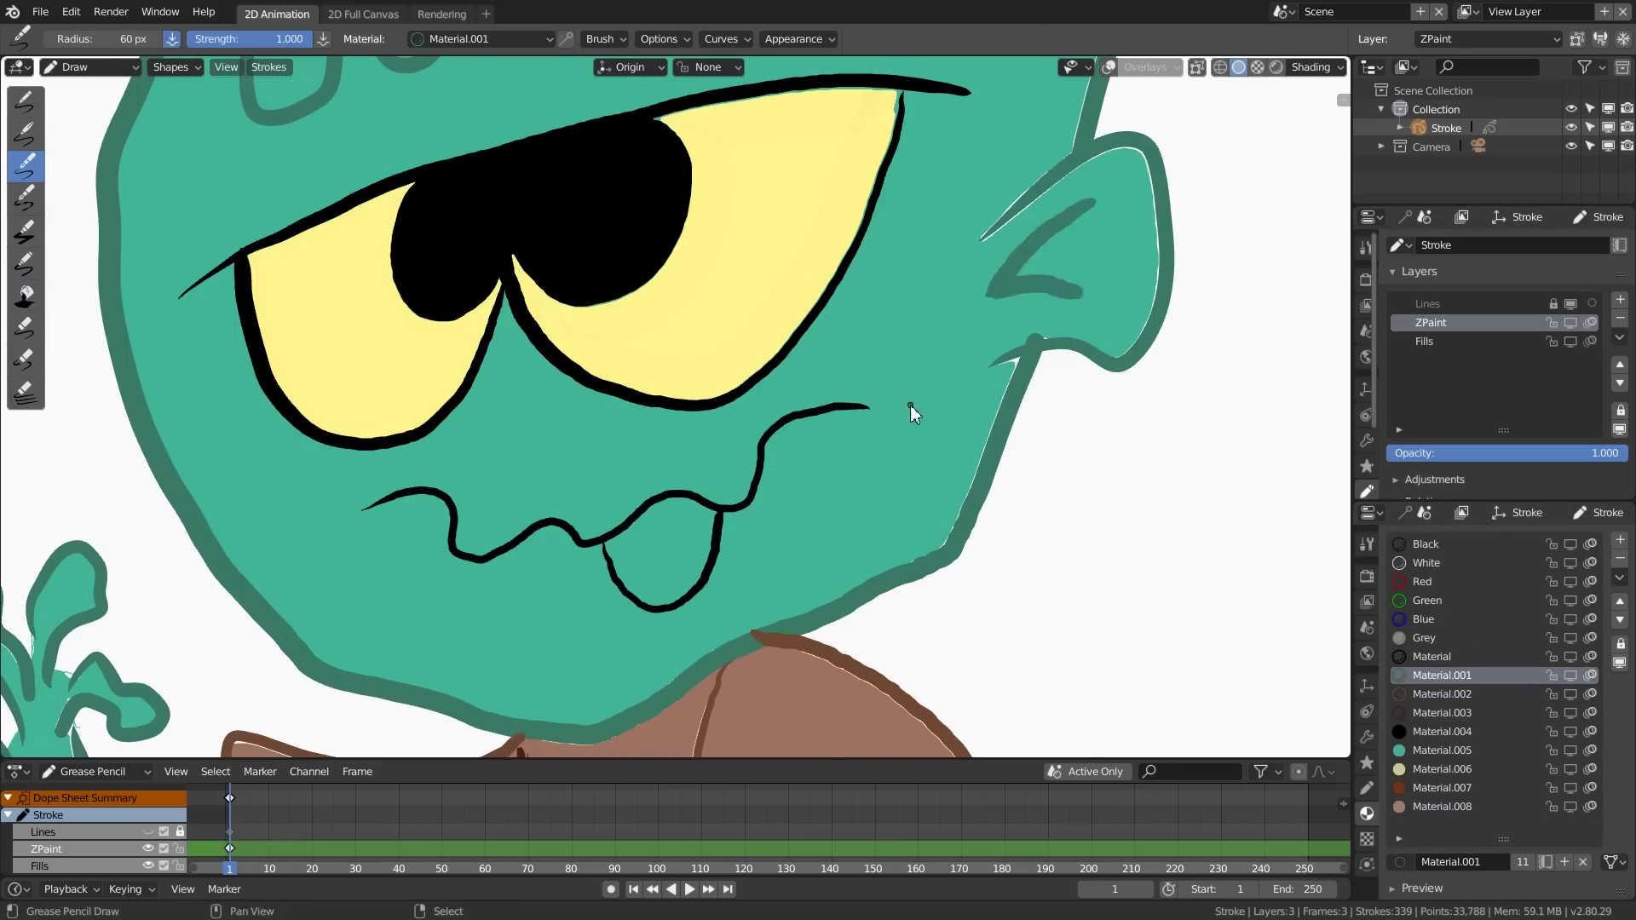
# Step: Make Red the active material for coloring the tongue
pyautogui.keyDown('shift'); pyautogui.moveTo(876, 449); pyautogui.dragTo(1063, 514, button='middle'); pyautogui.keyUp('shift')
pyautogui.scroll(-7, 1063, 514)
pyautogui.keyDown('shift'); pyautogui.moveTo(952, 452); pyautogui.dragTo(923, 384, button='middle'); pyautogui.keyUp('shift')
pyautogui.scroll(1, 923, 384)
pyautogui.click(1431, 582)
pyautogui.scroll(-7, 1517, 682)
pyautogui.click(1549, 843)
pyautogui.moveTo(1595, 673); pyautogui.dragTo(1595, 575)
pyautogui.click(701, 386)
pyautogui.click(25, 297)
pyautogui.hotkey('ctrl', 'z')
pyautogui.hotkey('ctrl', 'z')
pyautogui.hotkey('ctrl', 'z')
# Step: Set the Red material's fill to pure bright red and make its stroke color fully transparent
pyautogui.click(1554, 840)
pyautogui.moveTo(1595, 681); pyautogui.dragTo(1595, 575)
pyautogui.click(1516, 703)
pyautogui.click(1552, 765)
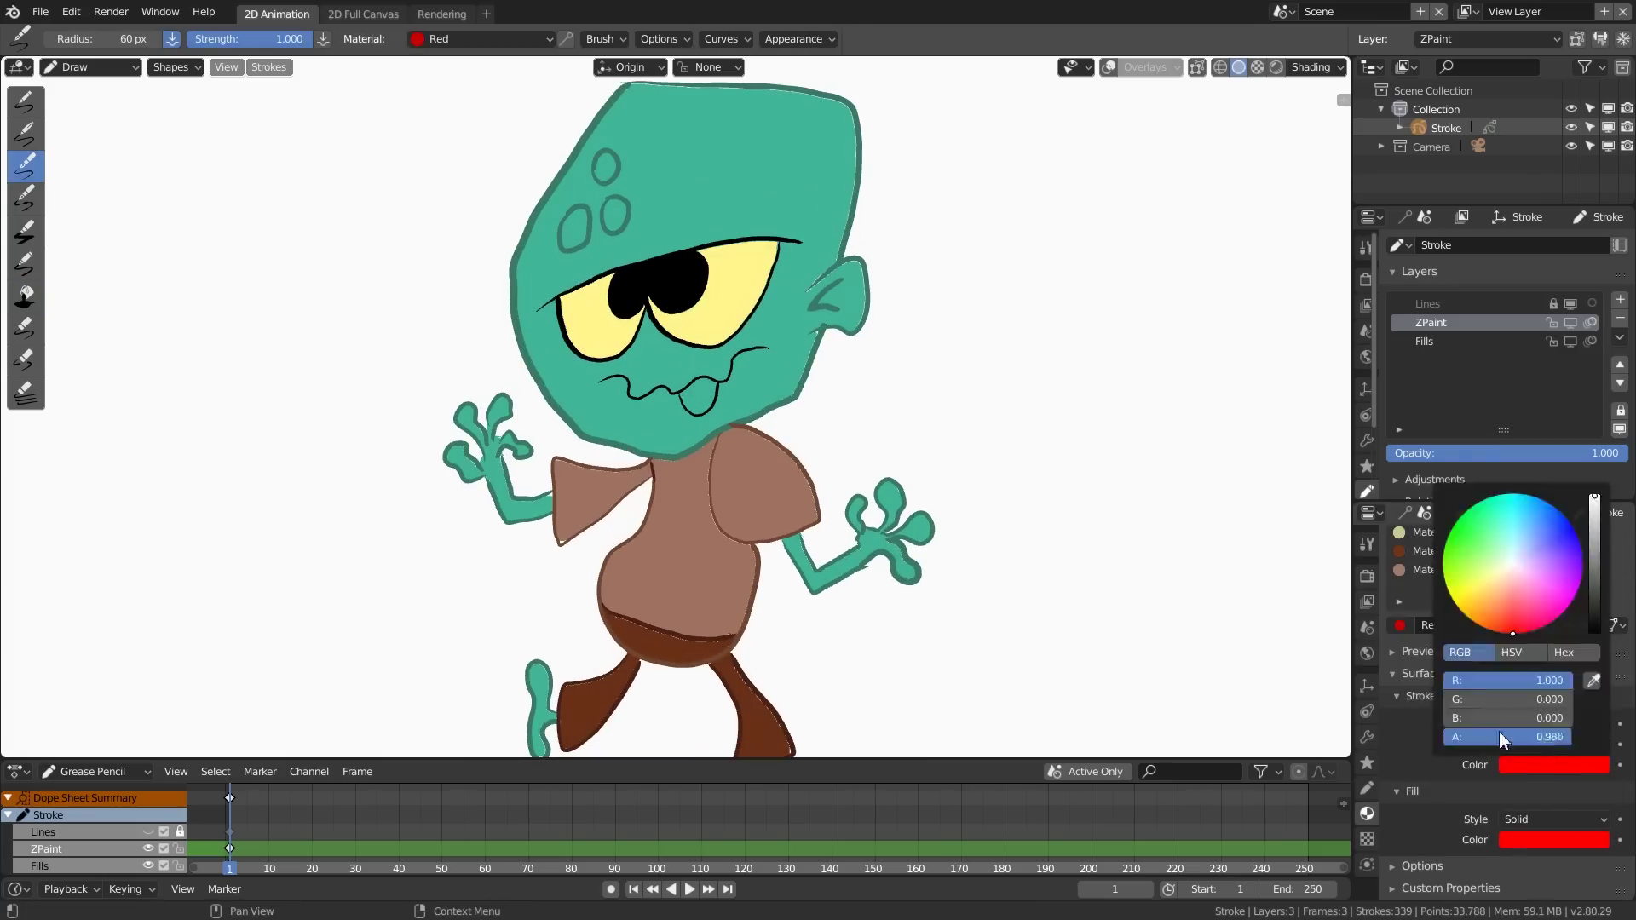
pyautogui.moveTo(1499, 732); pyautogui.dragTo(1440, 733)
# Step: Fill the tongue with the Red material on the ZPaint layer
pyautogui.click(25, 296)
pyautogui.scroll(10, 764, 398)
pyautogui.click(764, 398)
pyautogui.scroll(-12, 948, 358)
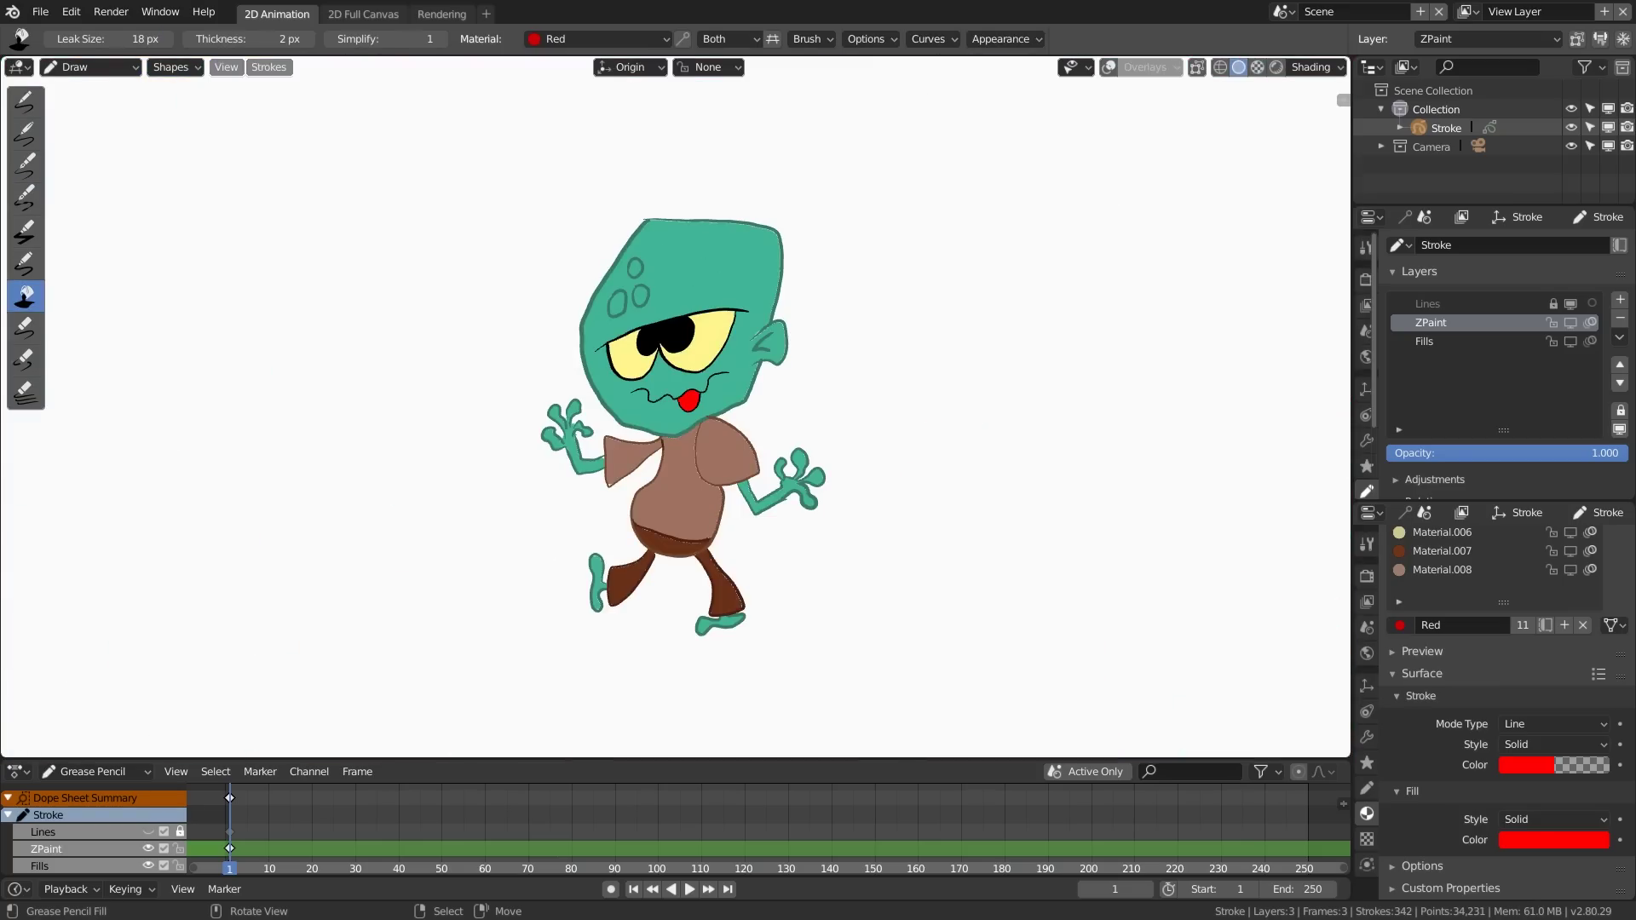
# Step: Change the fill color of Material.005 to a pale green with RGB values 0.531, 0.800 and 0.625
pyautogui.moveTo(1503, 602); pyautogui.dragTo(1487, 831)
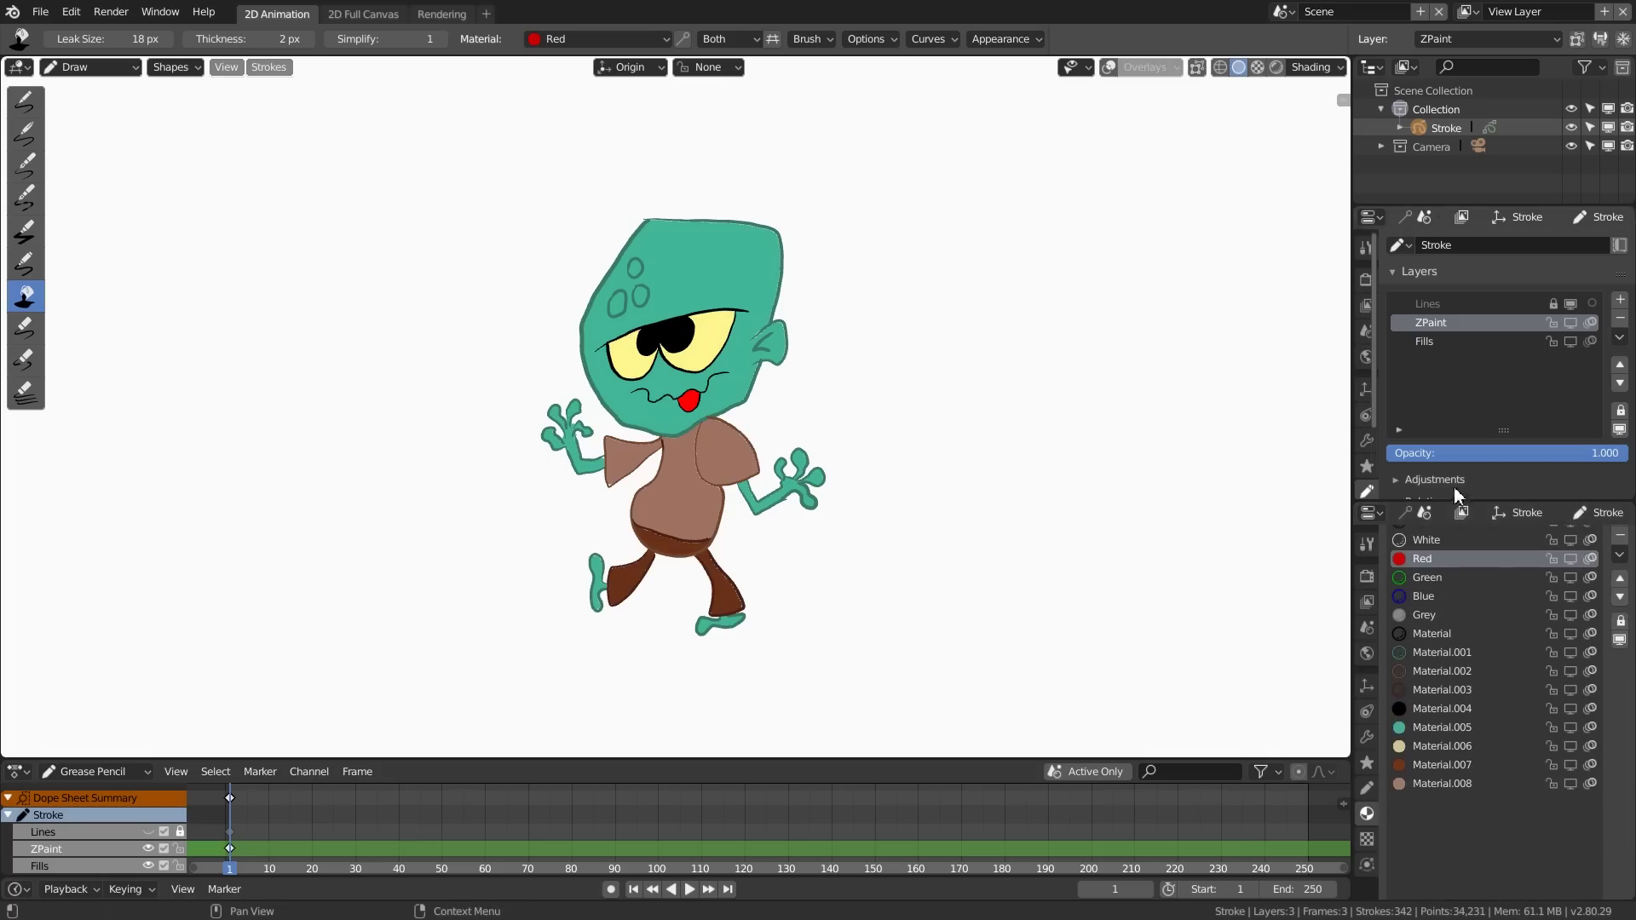
pyautogui.click(1444, 729)
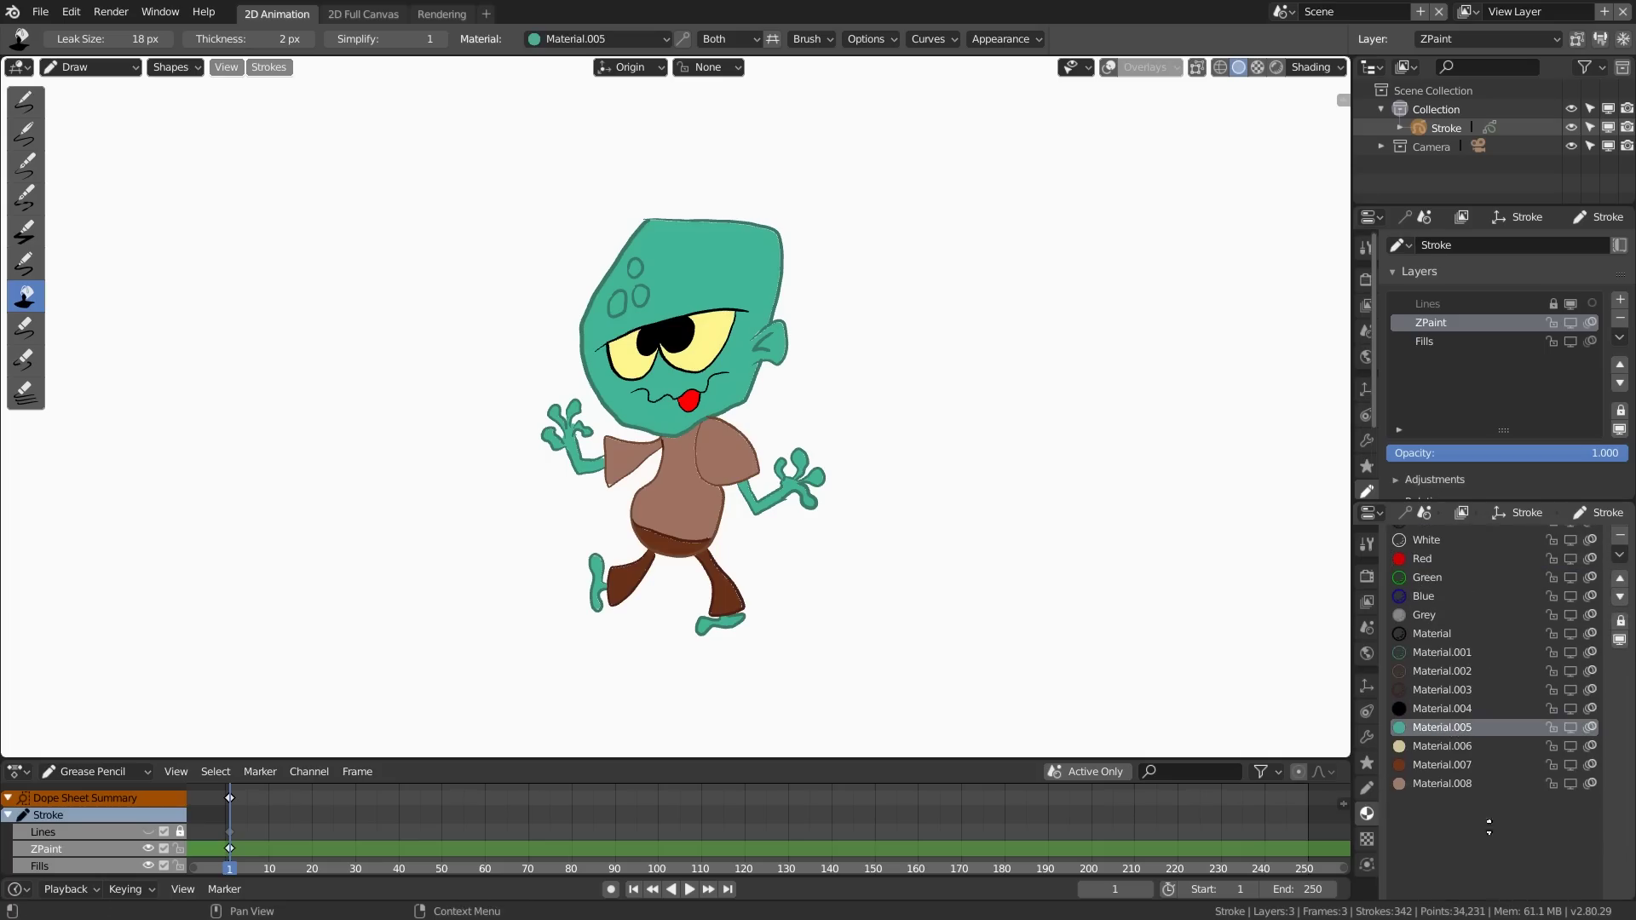
pyautogui.moveTo(1495, 834); pyautogui.dragTo(1476, 588, button='middle')
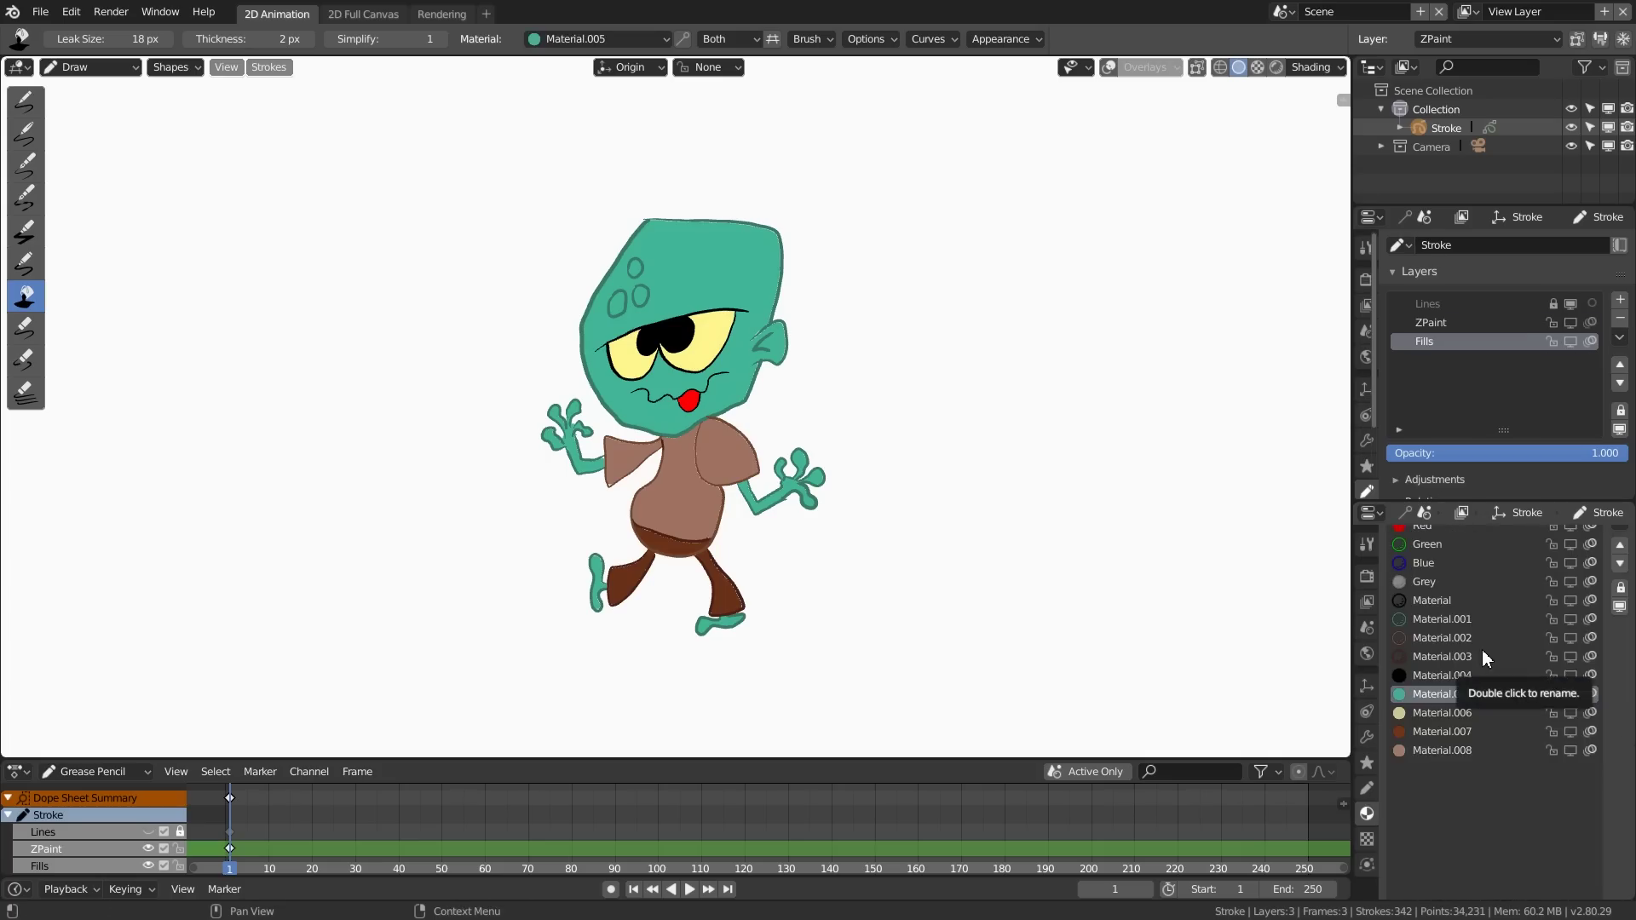
pyautogui.moveTo(1514, 741)
pyautogui.mouseDown(button='middle')
pyautogui.moveTo(1497, 703)
pyautogui.moveTo(1494, 442)
pyautogui.moveTo(1536, 735)
pyautogui.mouseUp(button='middle')
pyautogui.click(1542, 839)
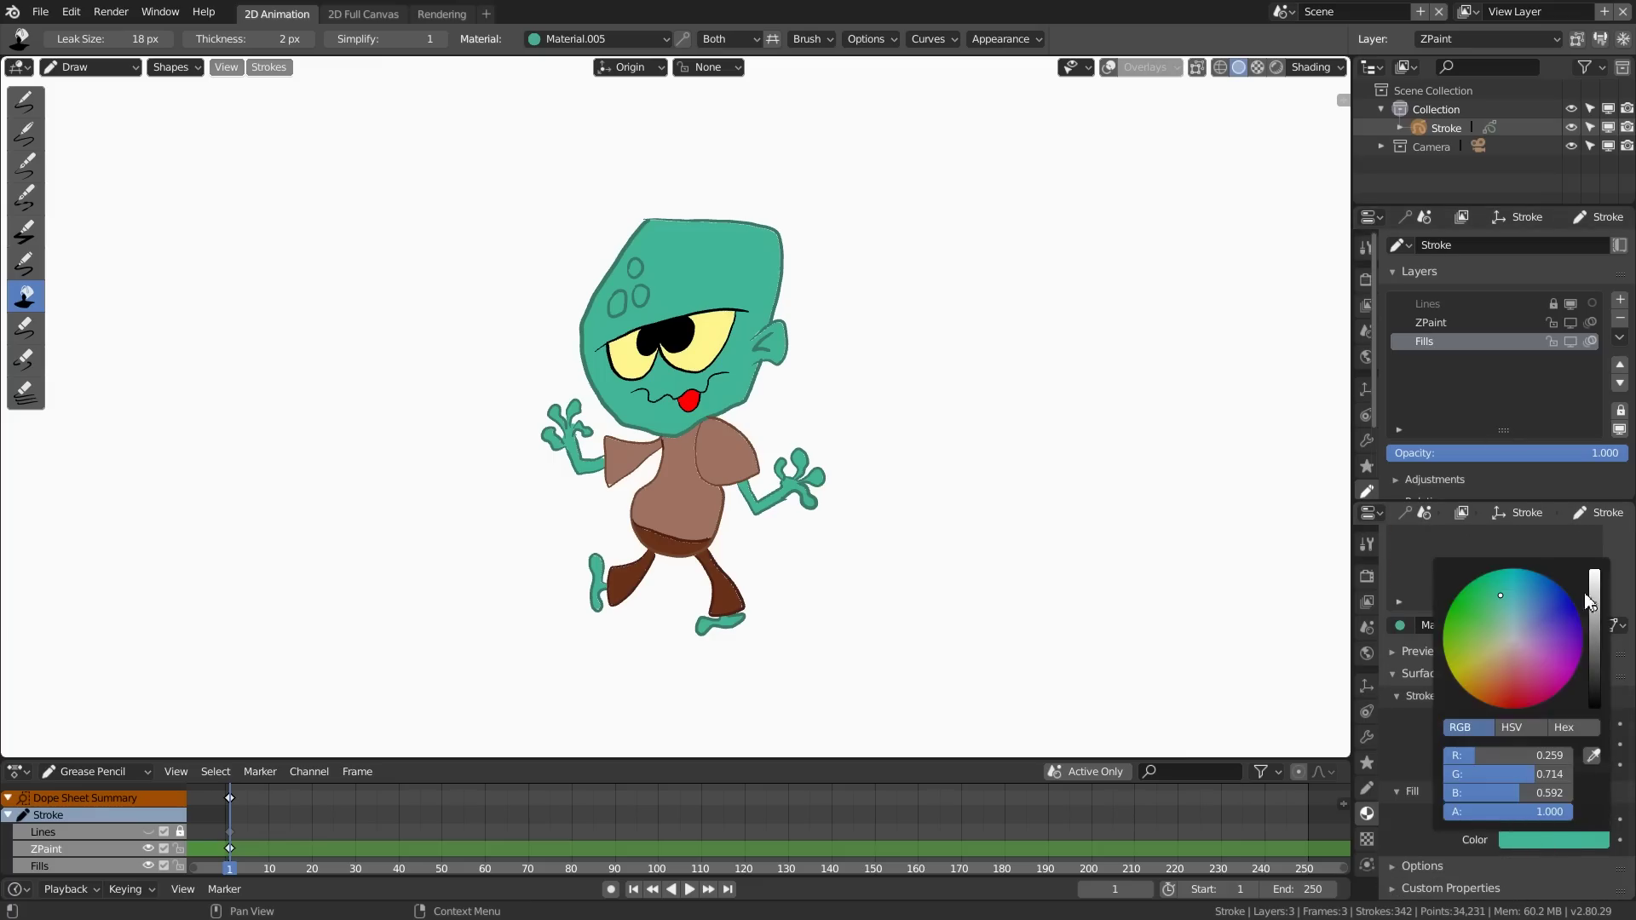
pyautogui.moveTo(1593, 606); pyautogui.dragTo(1598, 592)
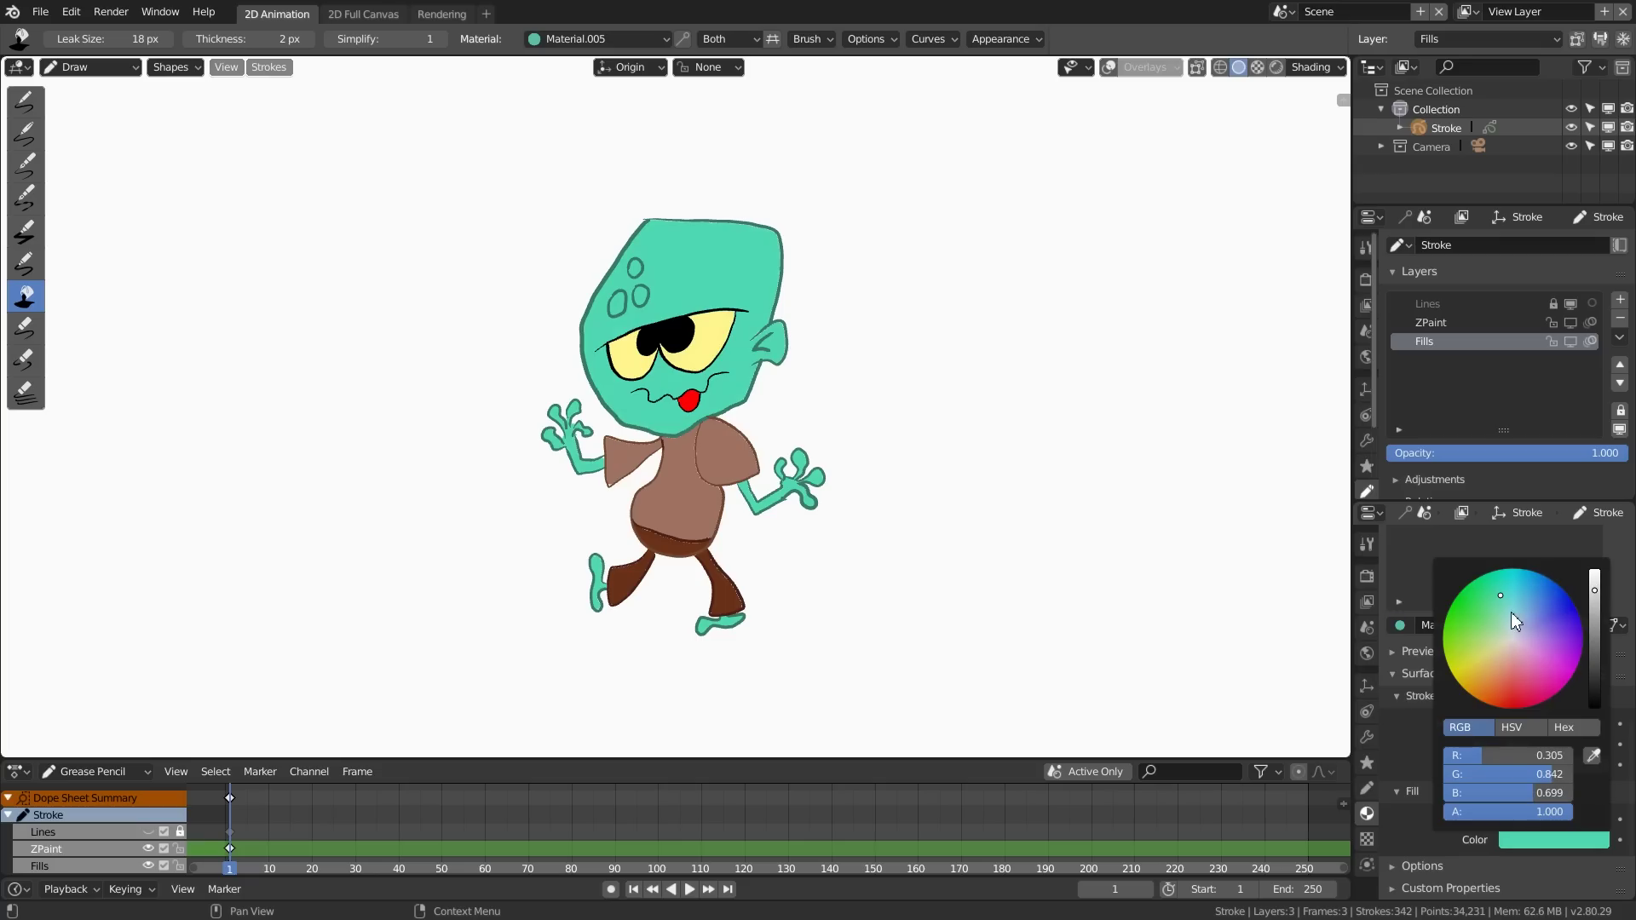
pyautogui.moveTo(1494, 598); pyautogui.dragTo(1491, 596)
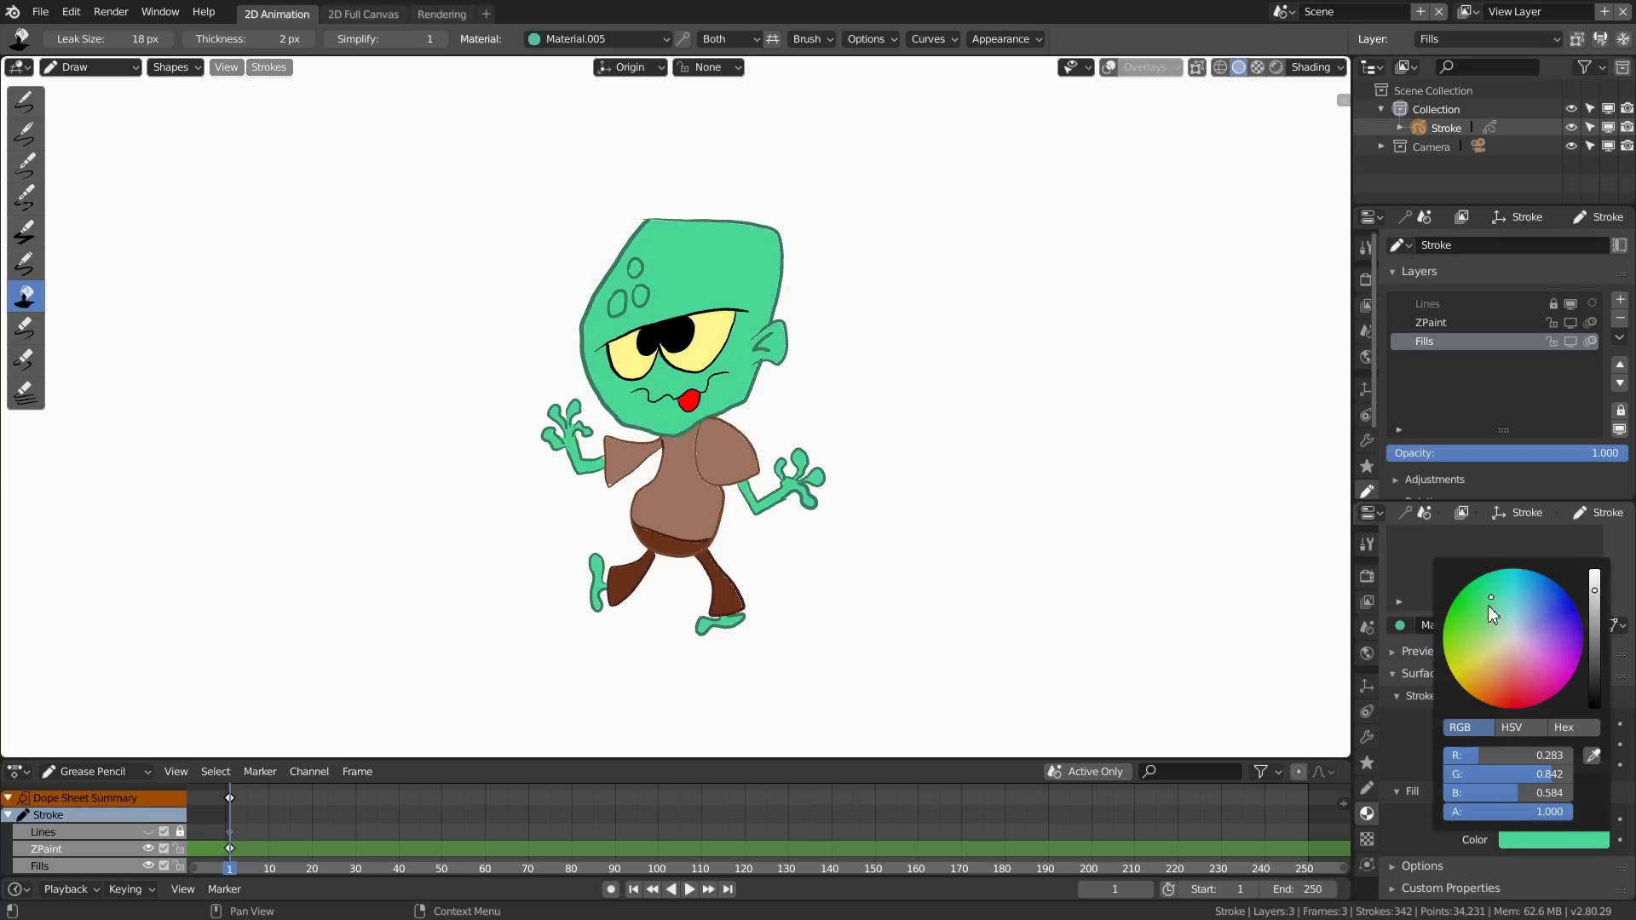
pyautogui.moveTo(1491, 599); pyautogui.dragTo(1497, 620)
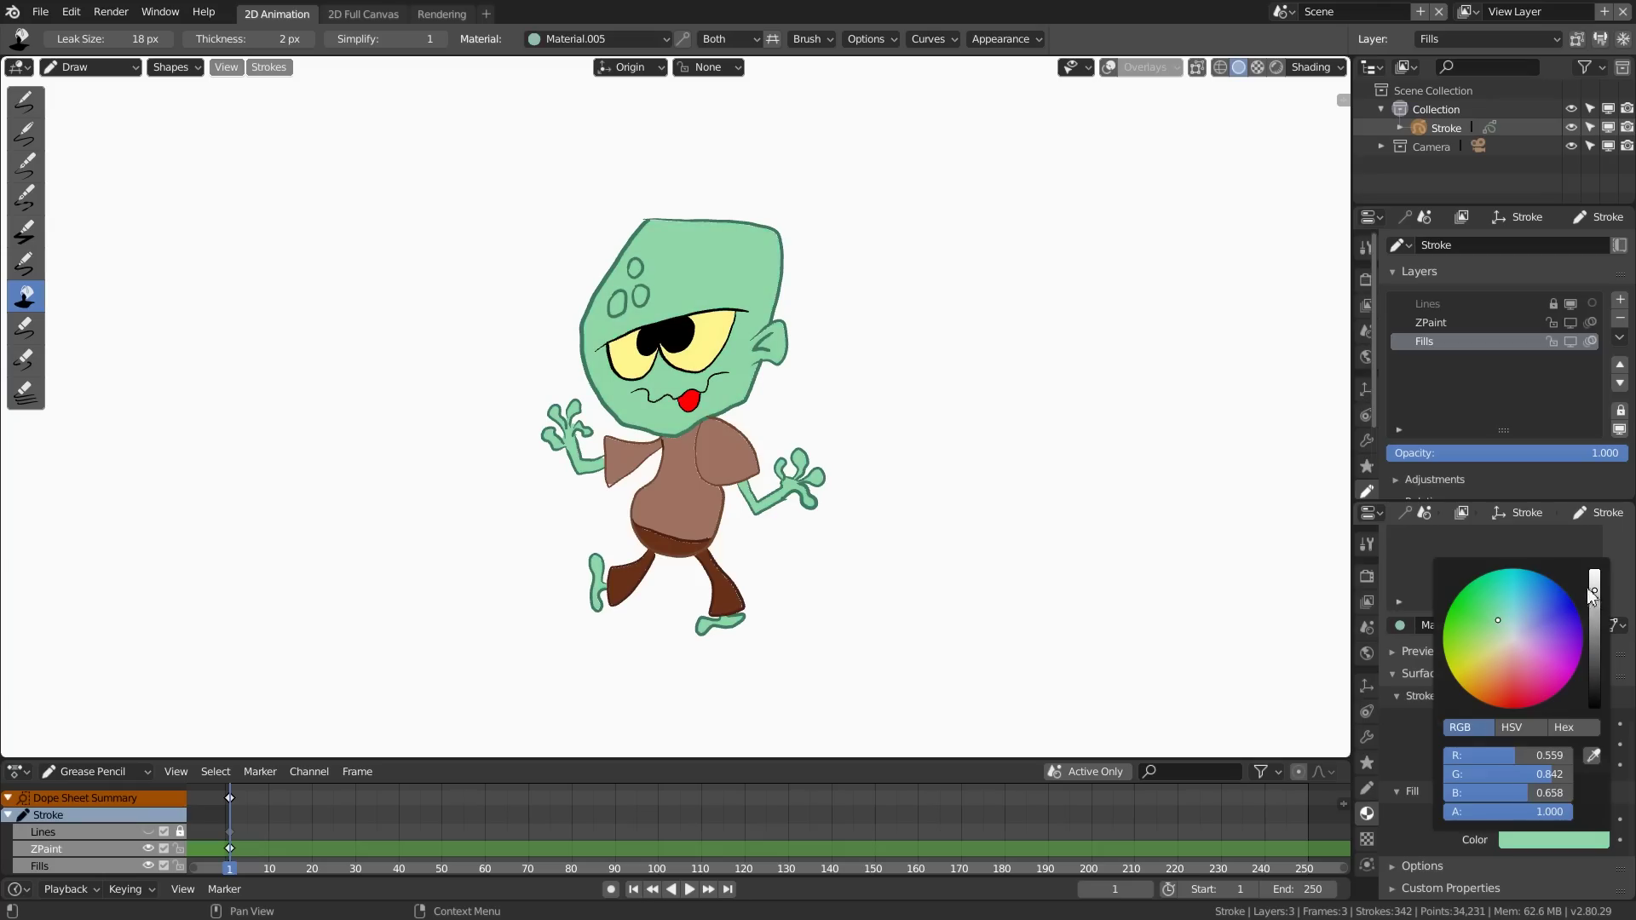
pyautogui.moveTo(1594, 597); pyautogui.dragTo(1597, 602)
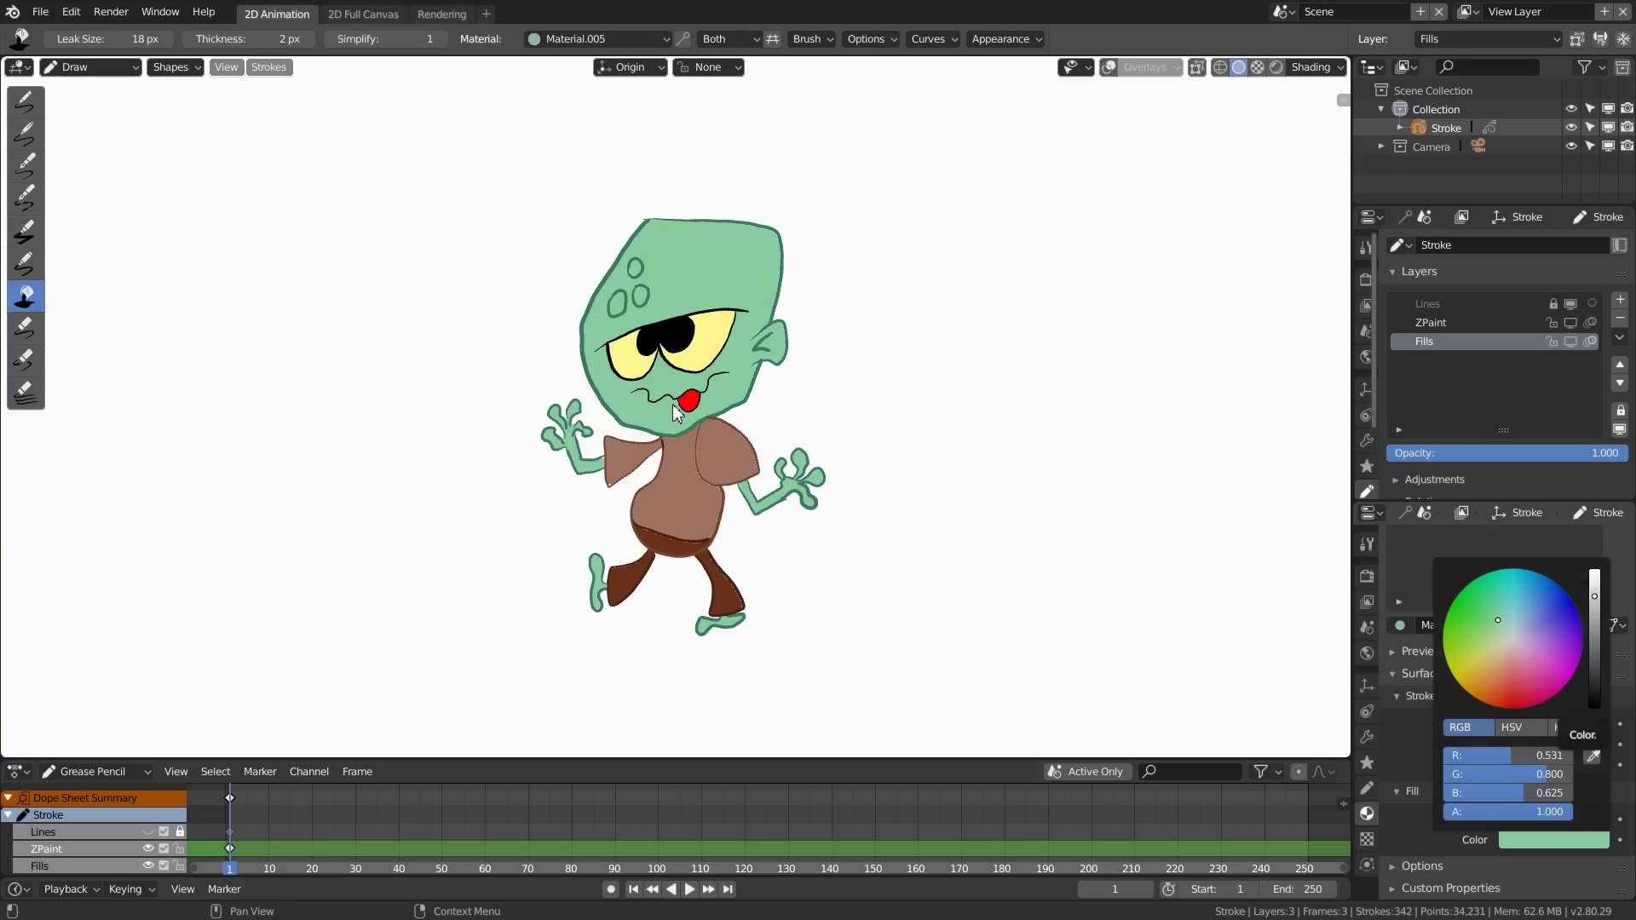
# Step: Add a material slot below Material.008 and create a new material in it
pyautogui.moveTo(1476, 536); pyautogui.dragTo(1493, 792, button='middle')
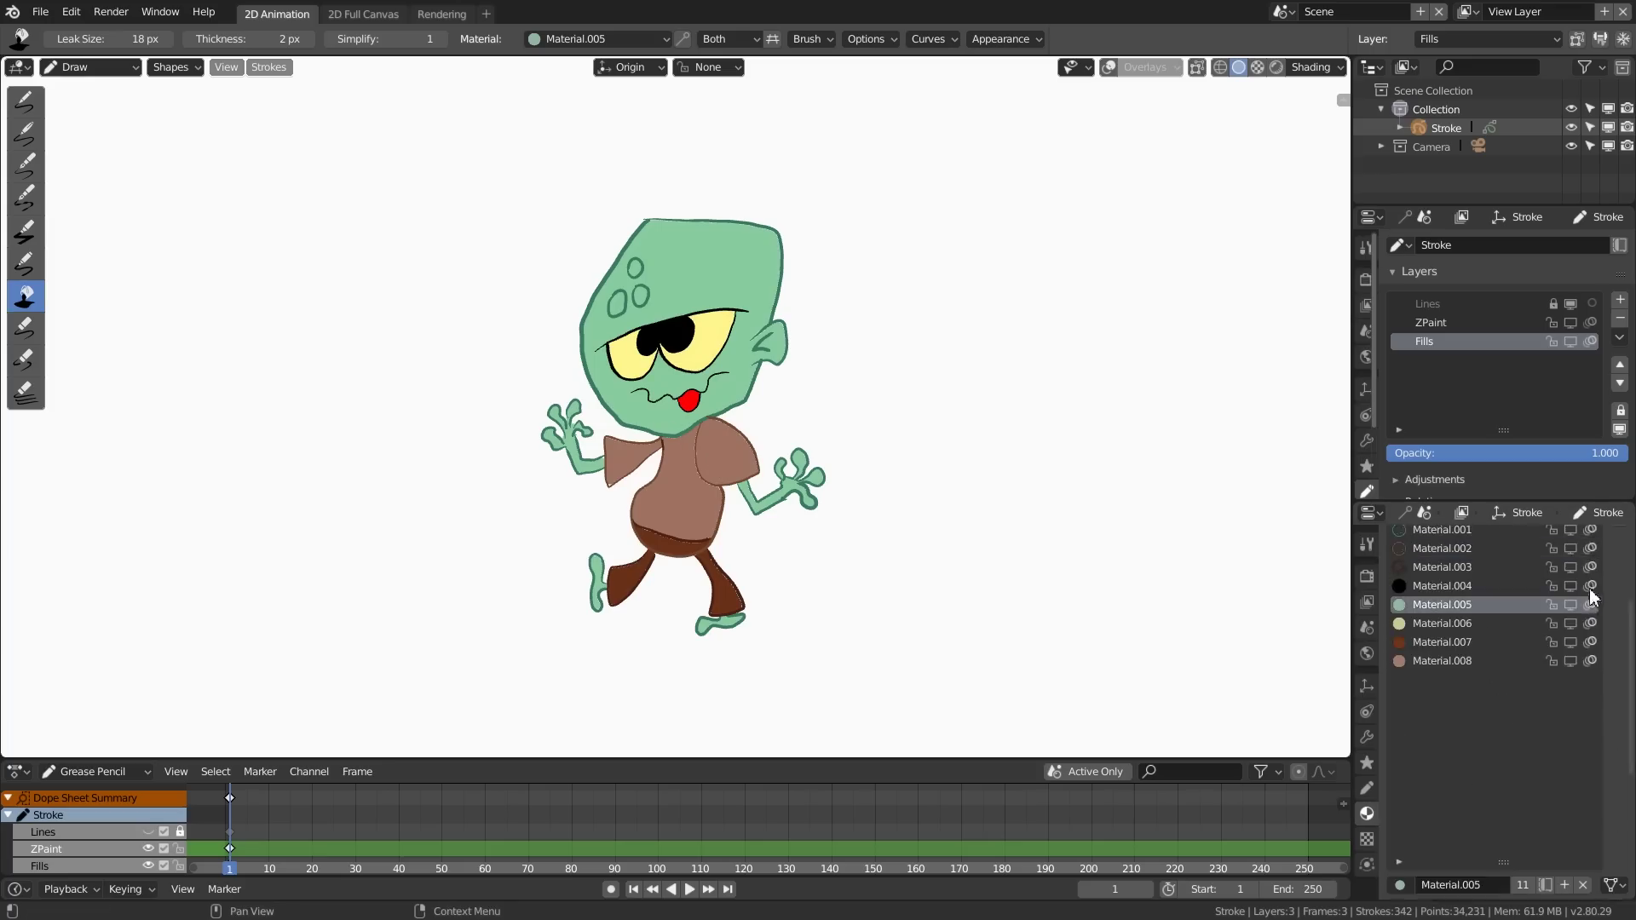
pyautogui.moveTo(1588, 590); pyautogui.dragTo(1529, 725, button='middle')
pyautogui.scroll(-4, 1611, 556)
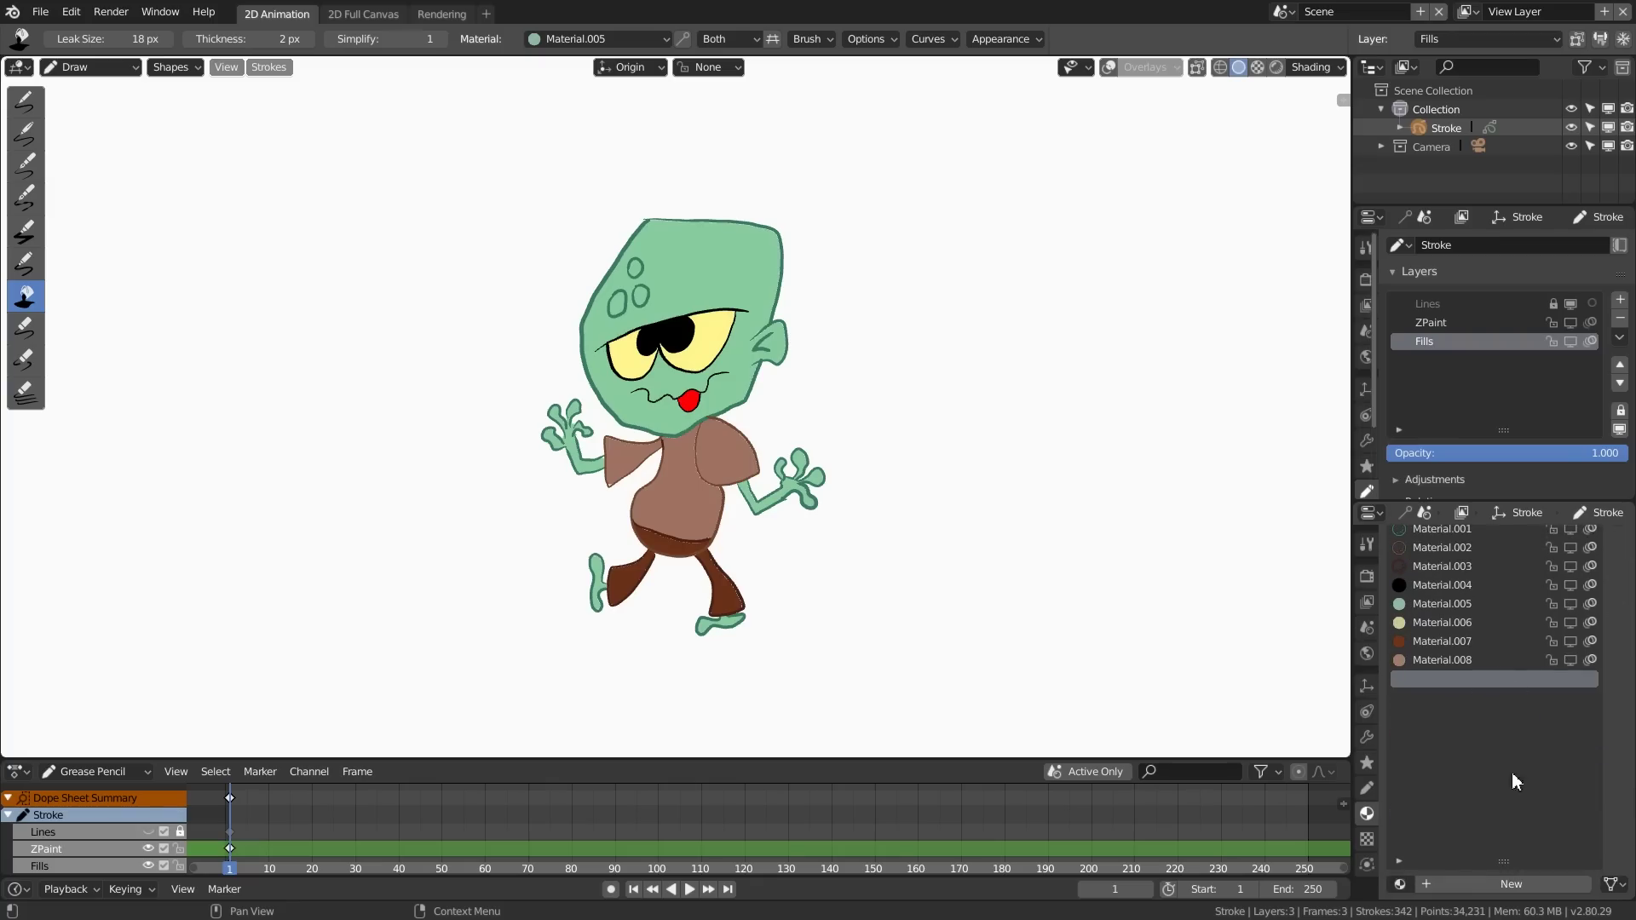
pyautogui.click(1510, 883)
pyautogui.scroll(-5, 1525, 720)
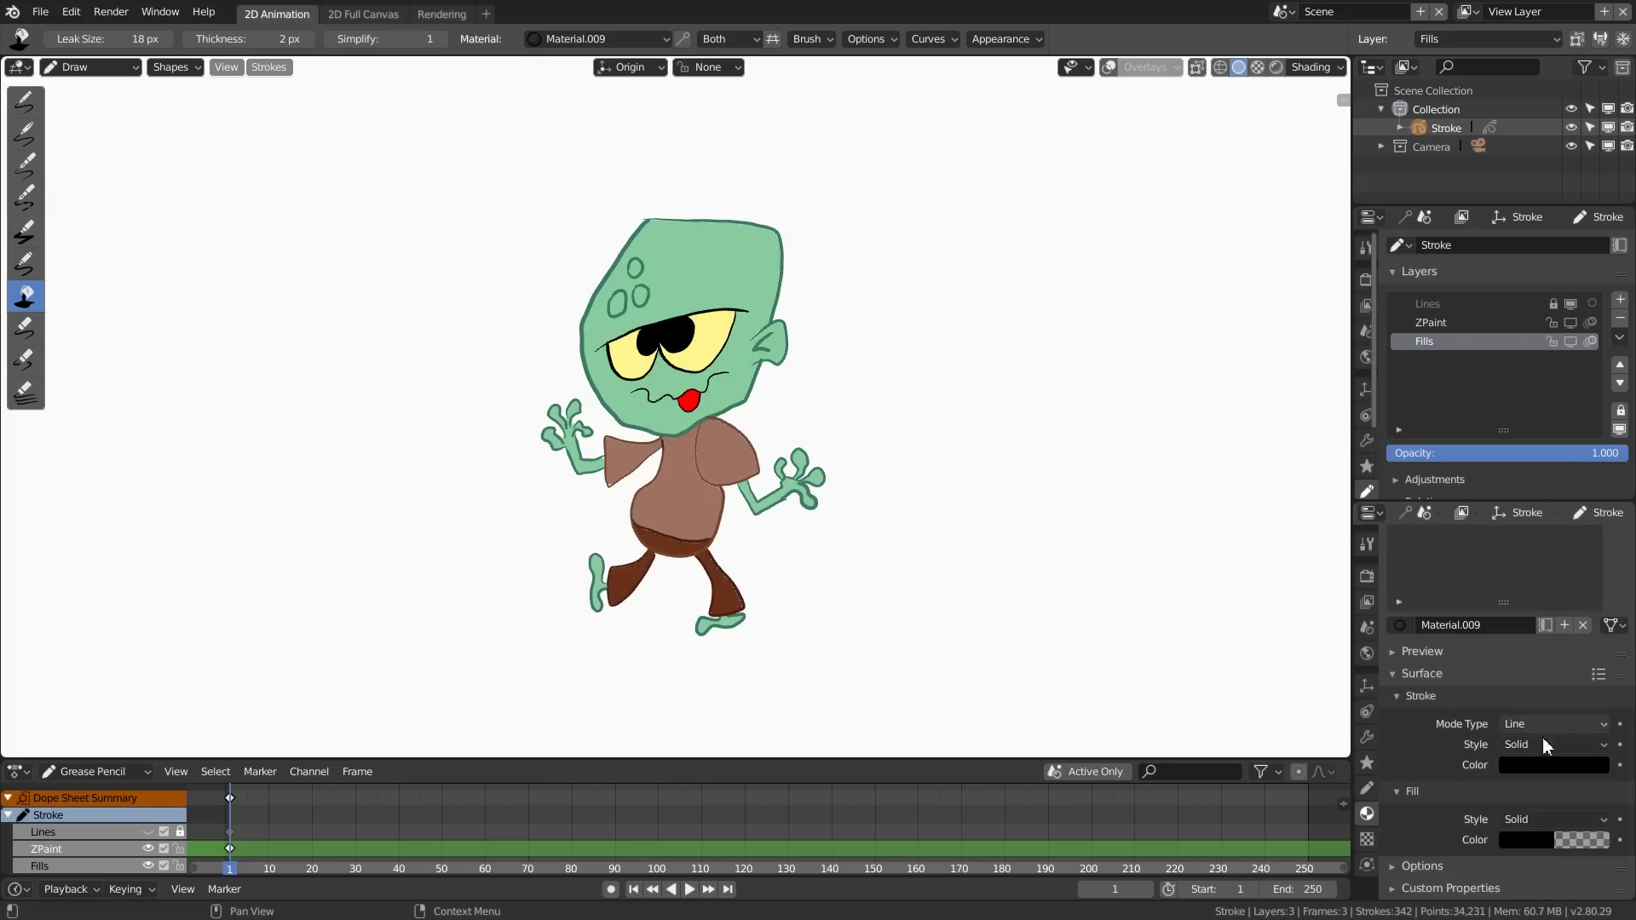
# Step: Set the fill of Material.009 to a fully opaque light grey and make its stroke color fully transparent
pyautogui.click(1518, 834)
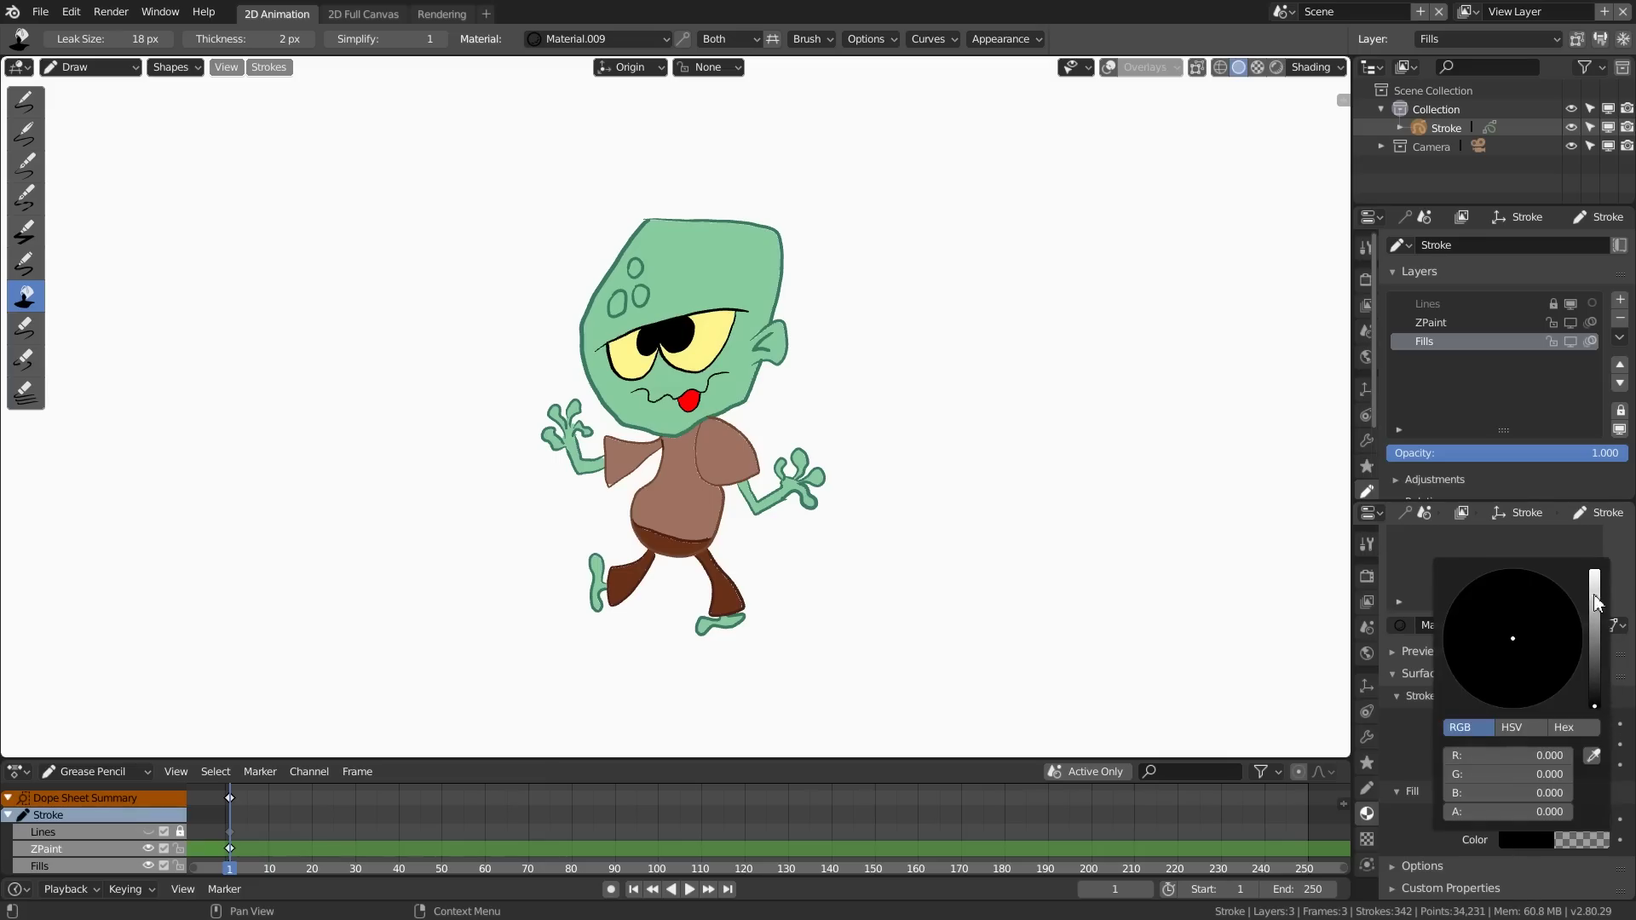
pyautogui.moveTo(1599, 592); pyautogui.dragTo(1596, 567)
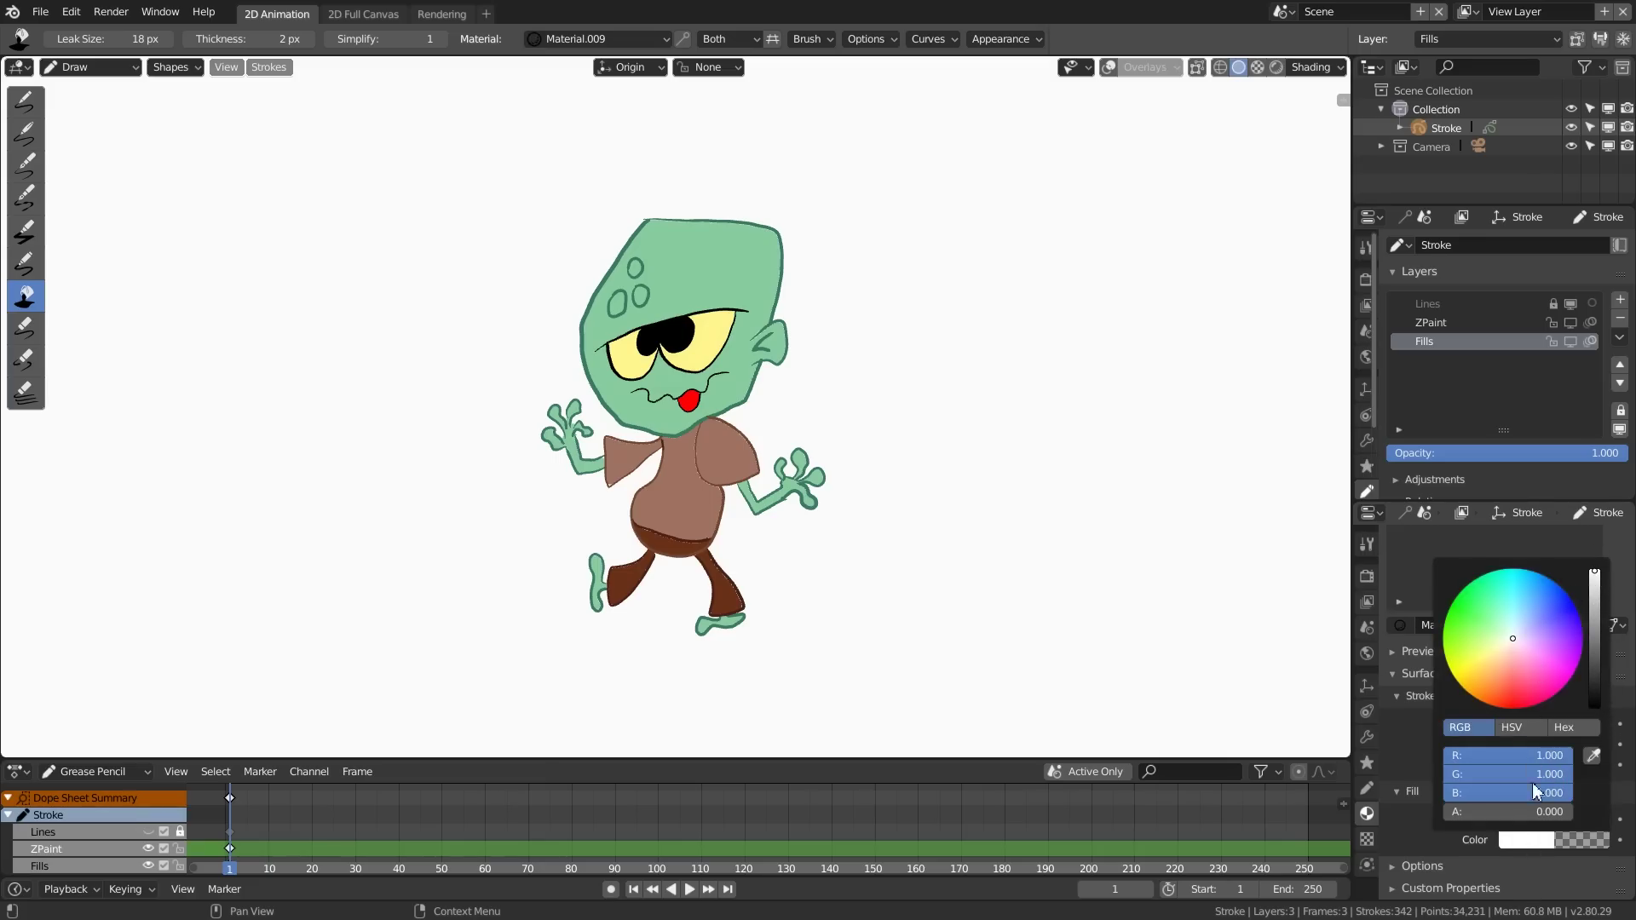
pyautogui.click(1595, 584)
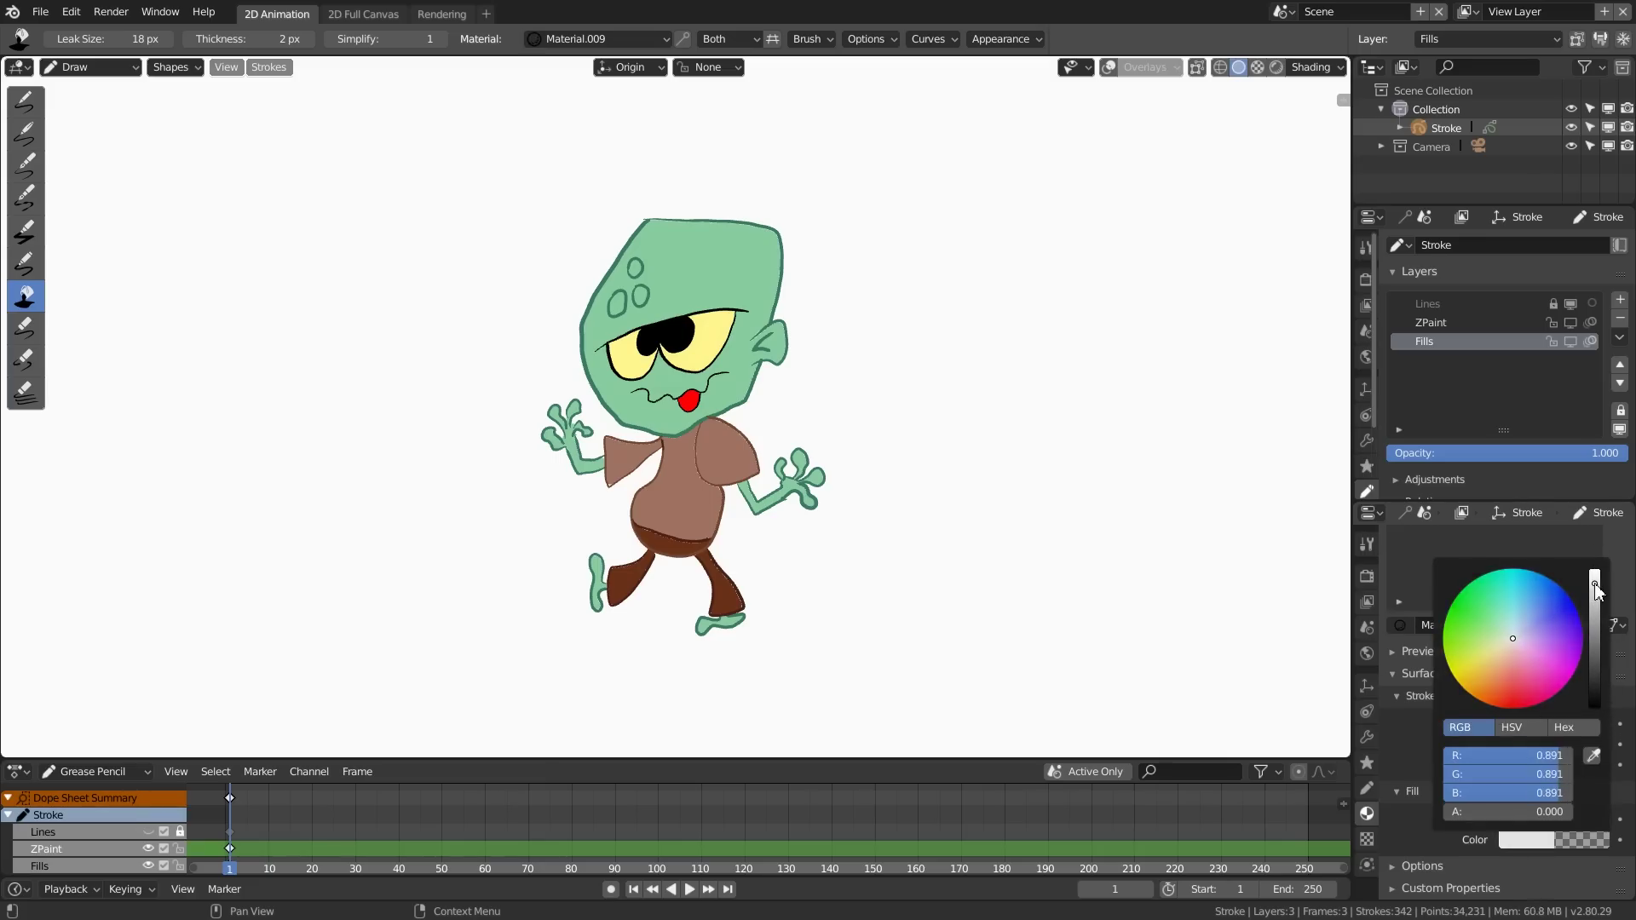
pyautogui.click(1595, 586)
pyautogui.moveTo(1484, 810); pyautogui.dragTo(1627, 801)
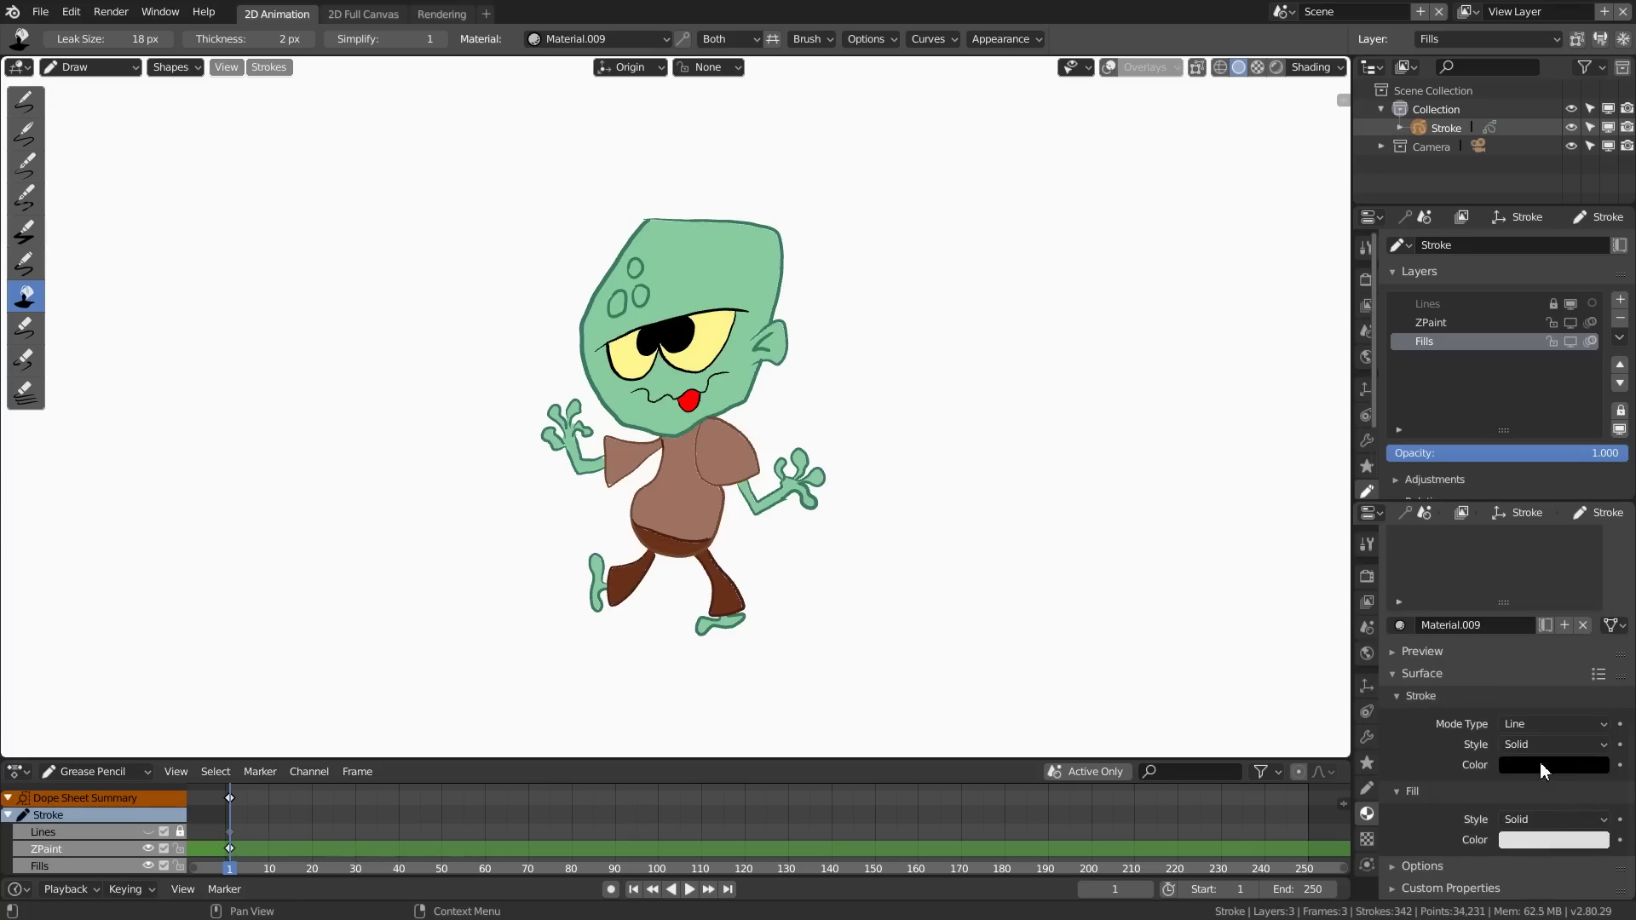
pyautogui.click(1538, 764)
pyautogui.moveTo(1538, 736); pyautogui.dragTo(1448, 736)
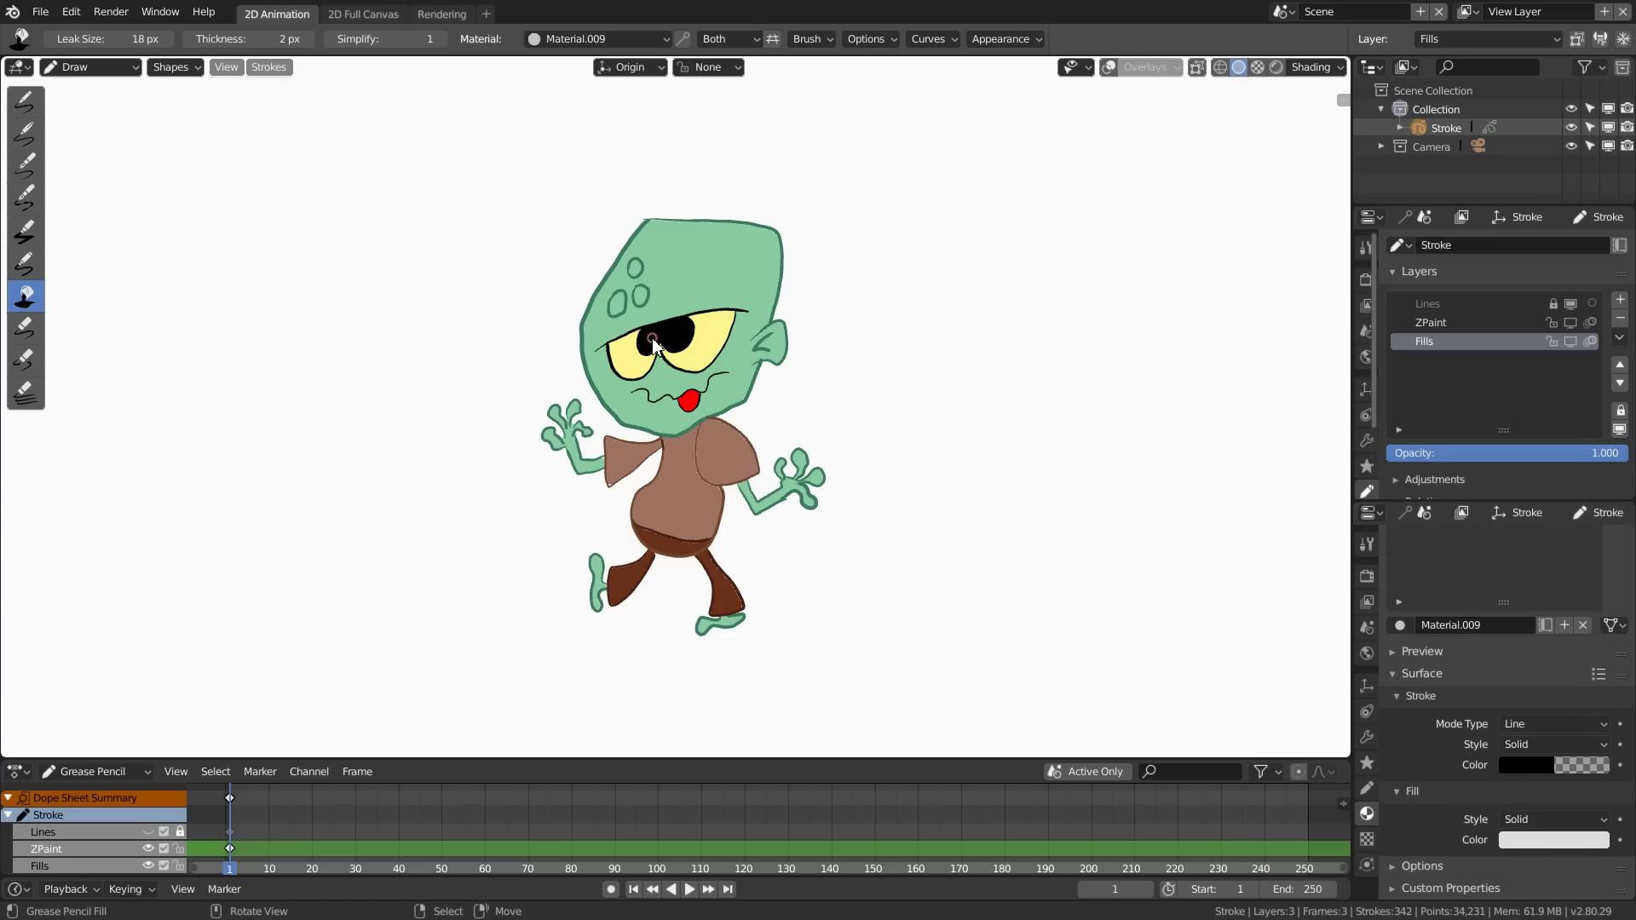
pyautogui.scroll(-2, 795, 367)
pyautogui.scroll(8, 795, 366)
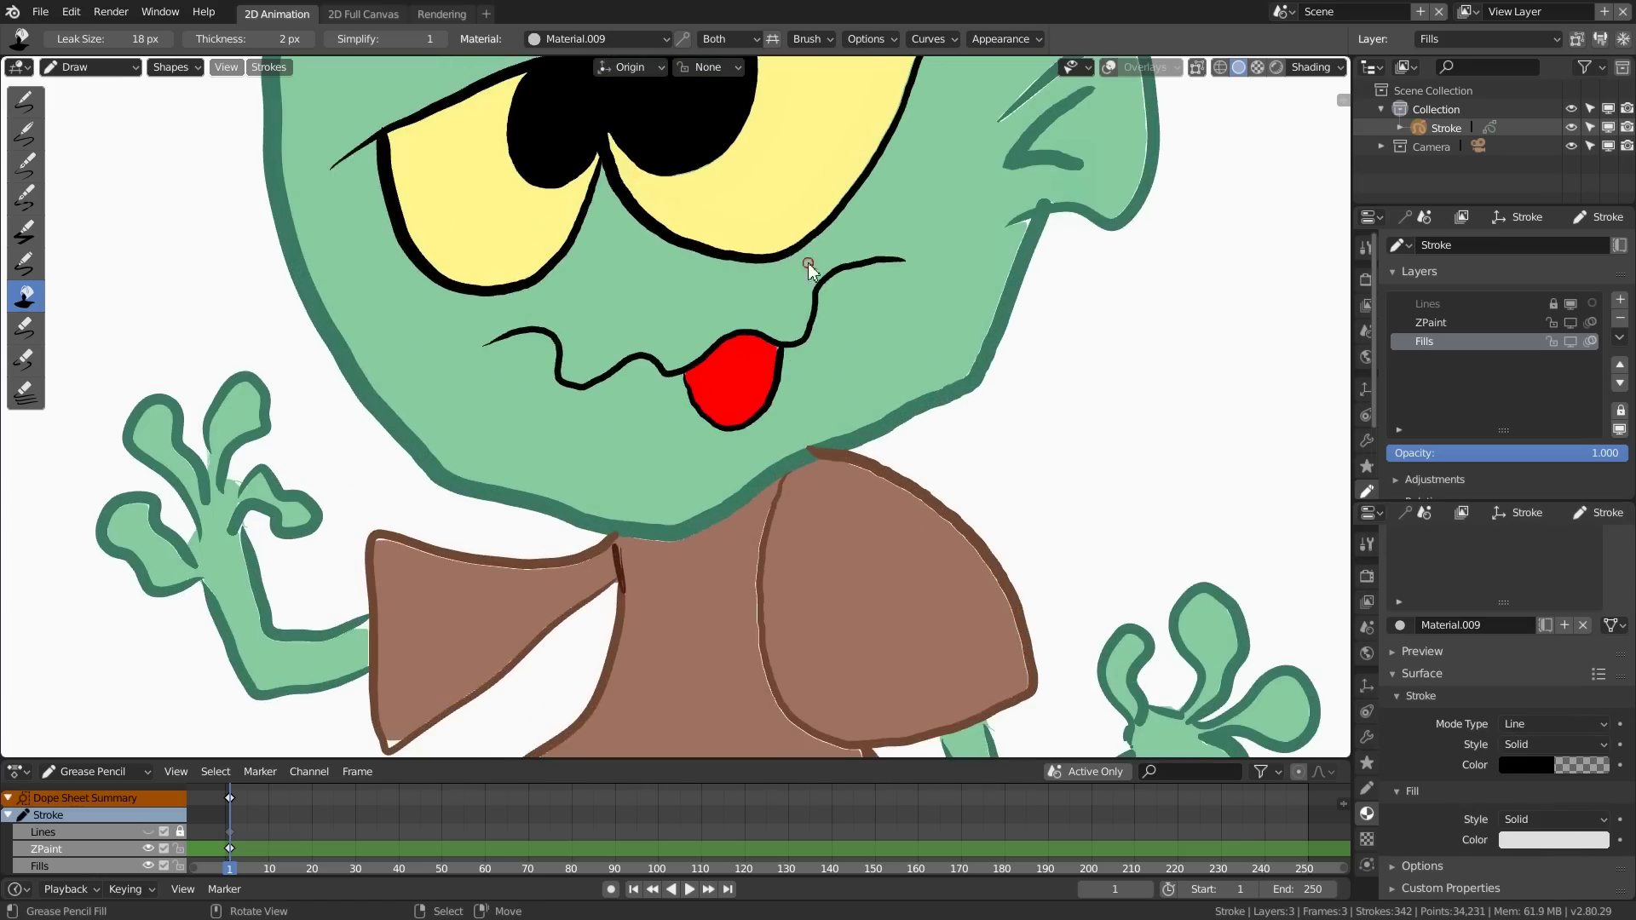
pyautogui.moveTo(785, 157)
pyautogui.keyDown('shift'); pyautogui.mouseDown(button='middle')
pyautogui.moveTo(778, 273)
pyautogui.moveTo(809, 485)
pyautogui.mouseUp(button='middle'); pyautogui.keyUp('shift')
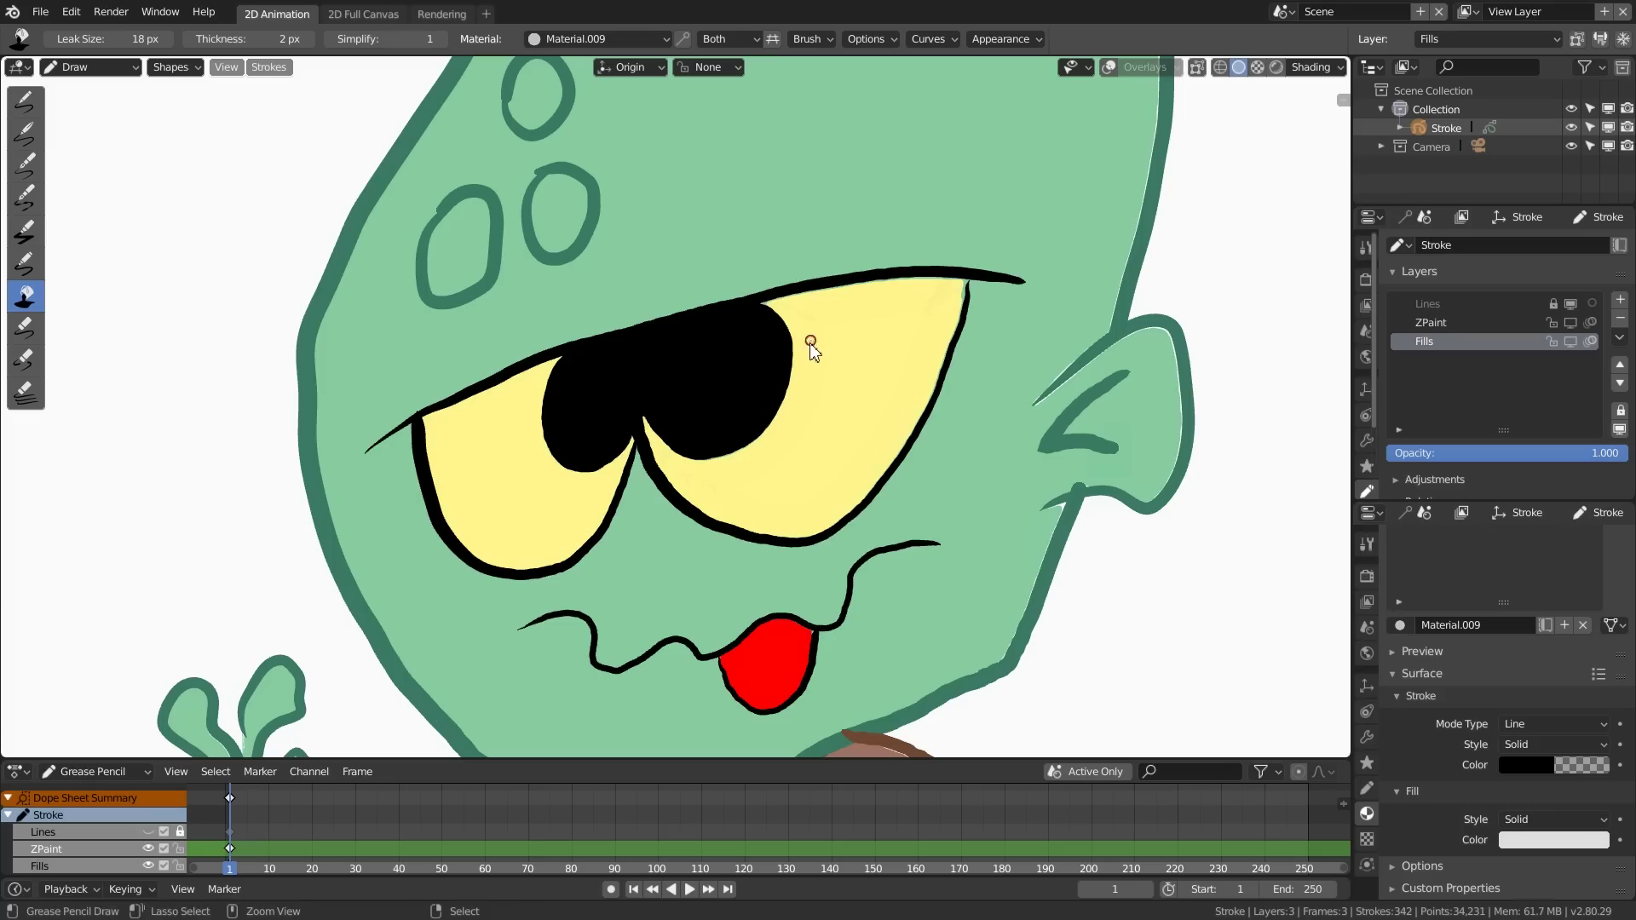
pyautogui.hotkey('ctrl', 'z')
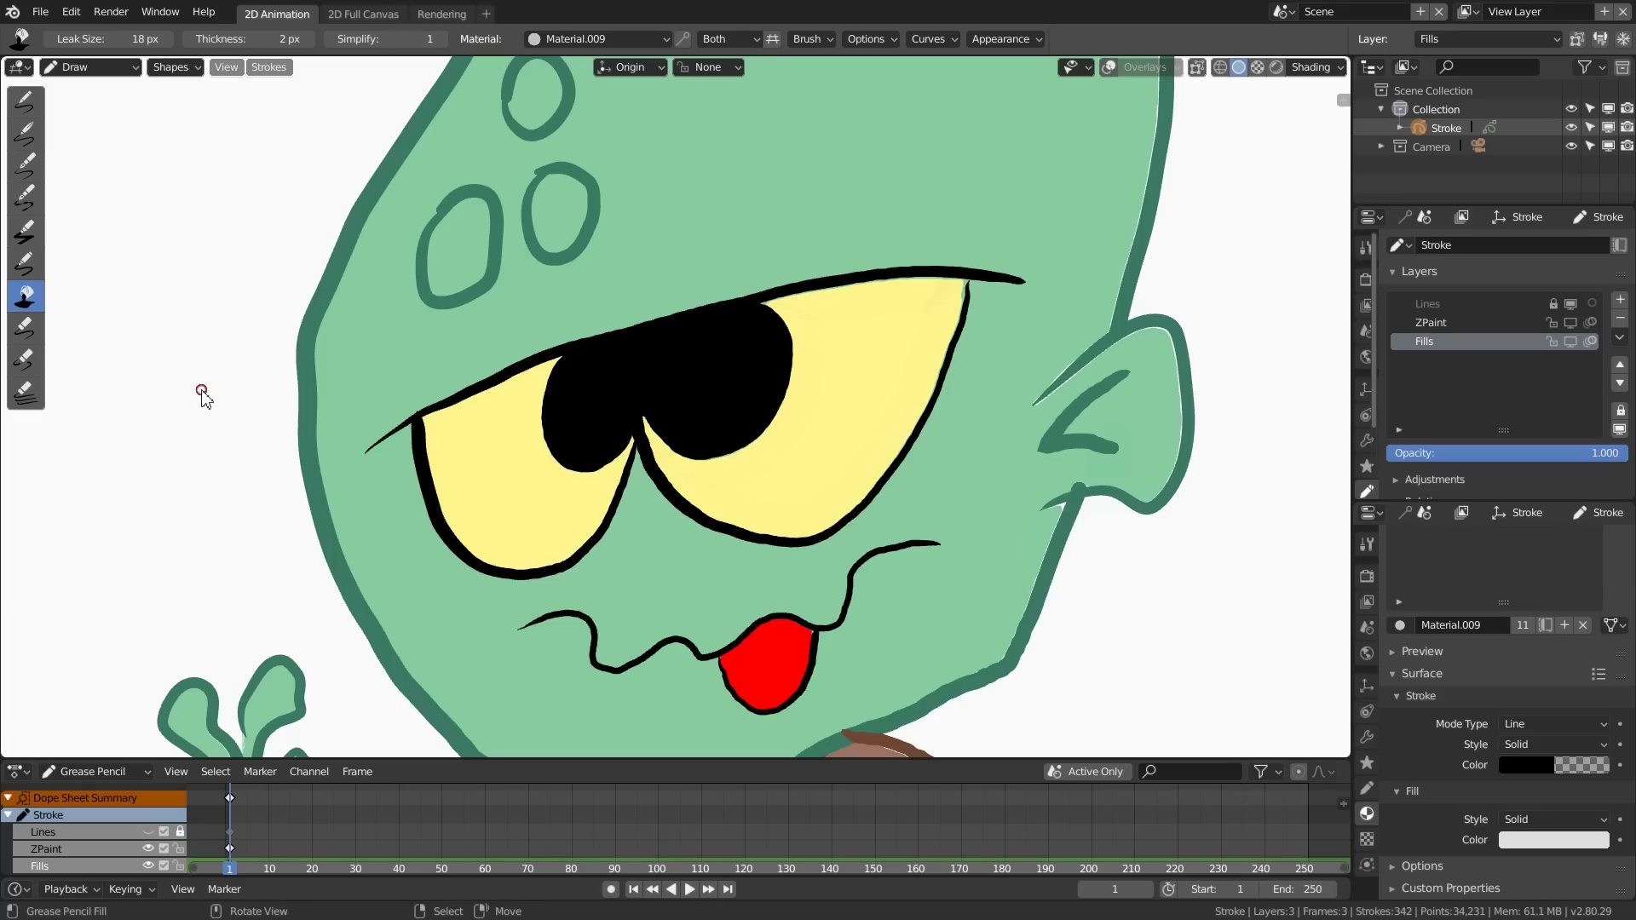
pyautogui.hotkey('ctrl', 'z')
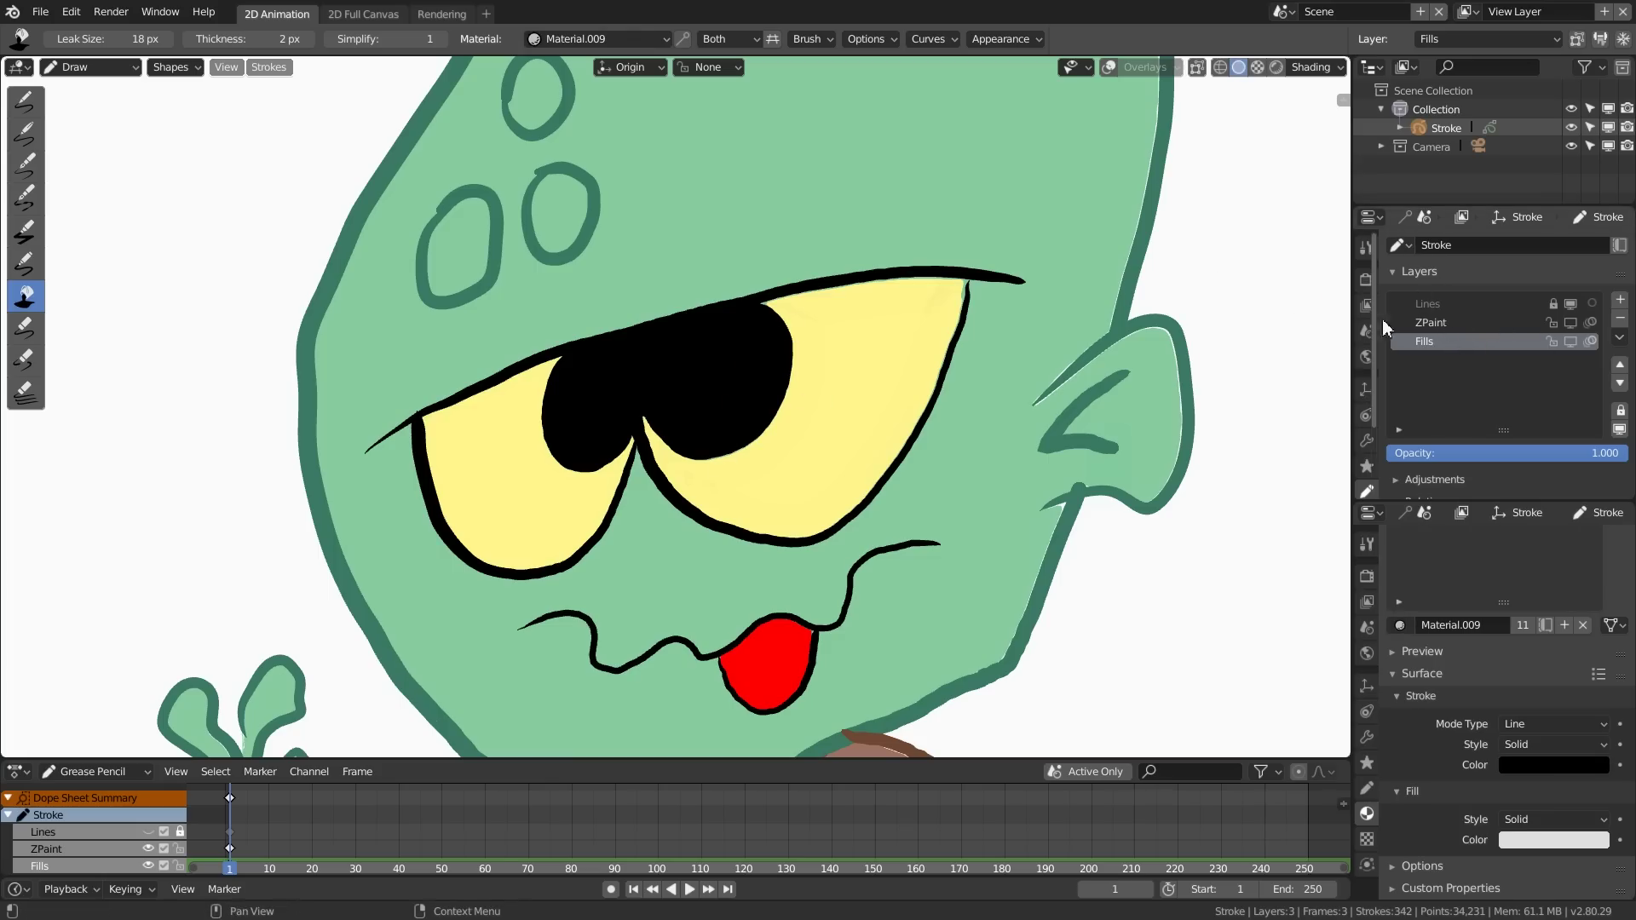
pyautogui.click(26, 162)
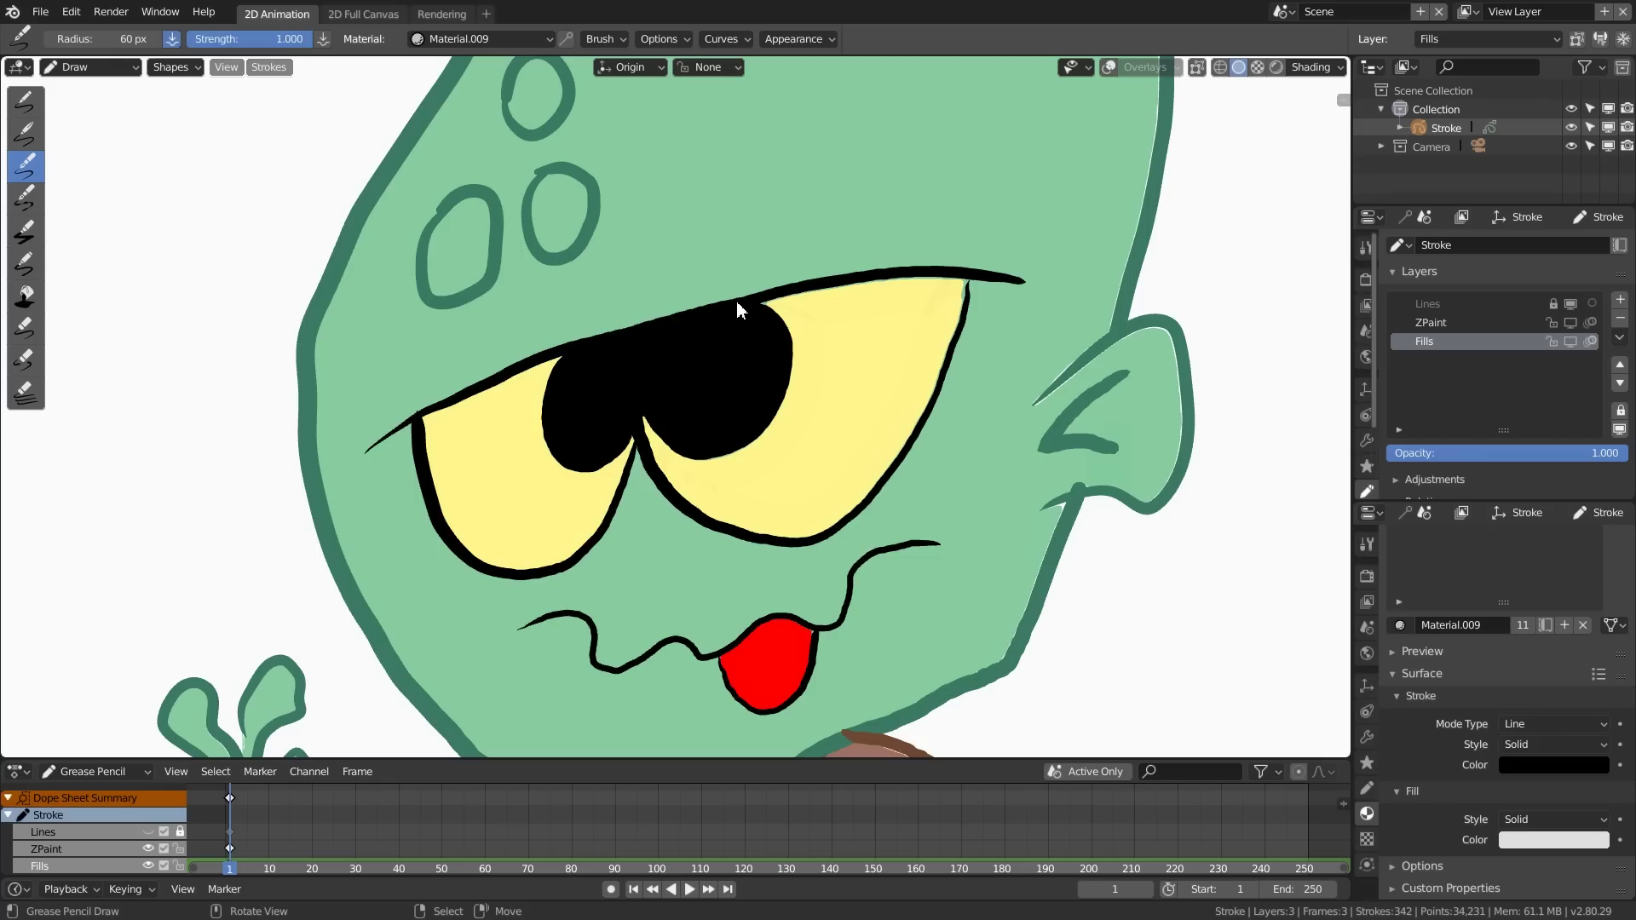
pyautogui.moveTo(714, 370)
pyautogui.mouseDown()
pyautogui.moveTo(788, 373)
pyautogui.moveTo(776, 313)
pyautogui.mouseUp()
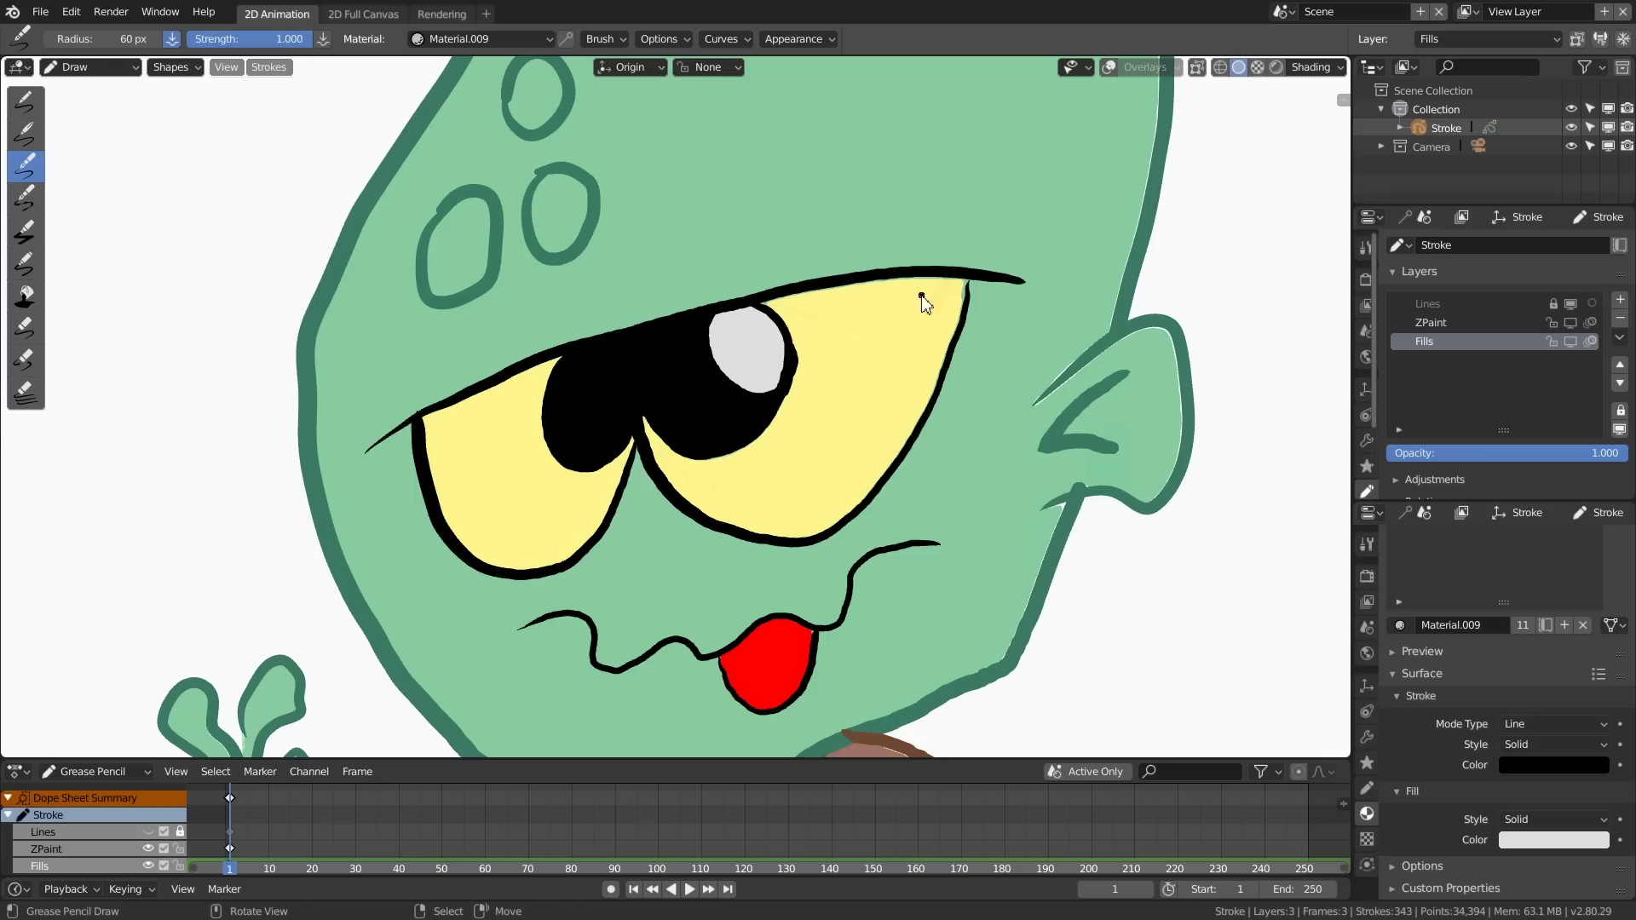
pyautogui.hotkey('ctrl', 'z')
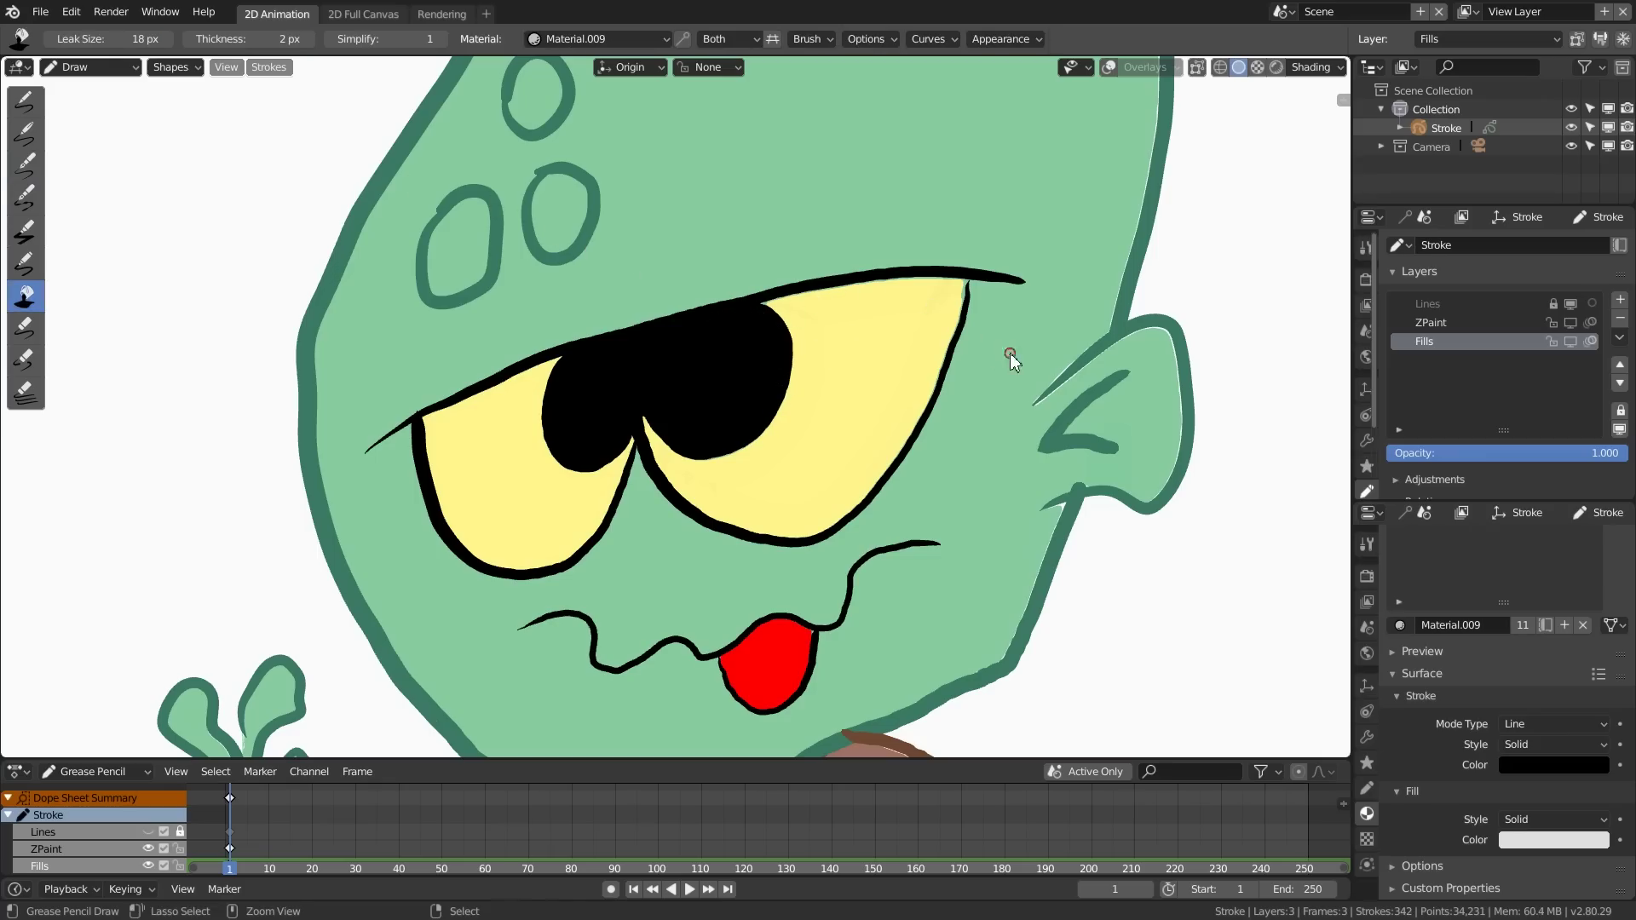
# Step: Switch from the fill tool to the 60 px drawing brush and brighten Material.009's fill to a near-white grey
pyautogui.click(26, 167)
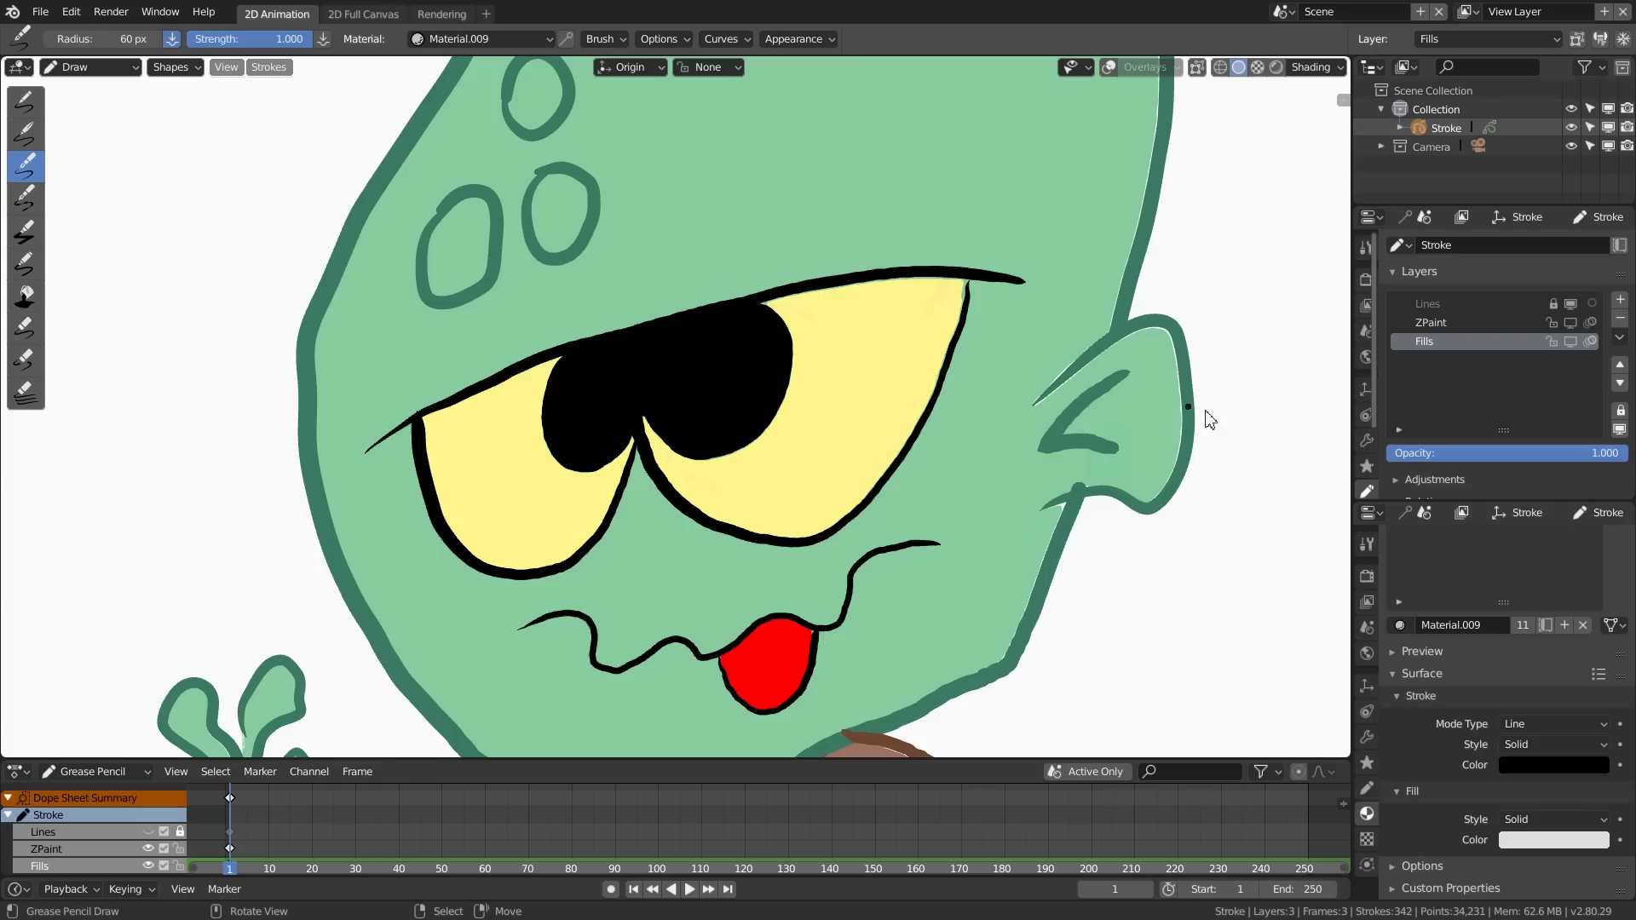
pyautogui.click(1549, 839)
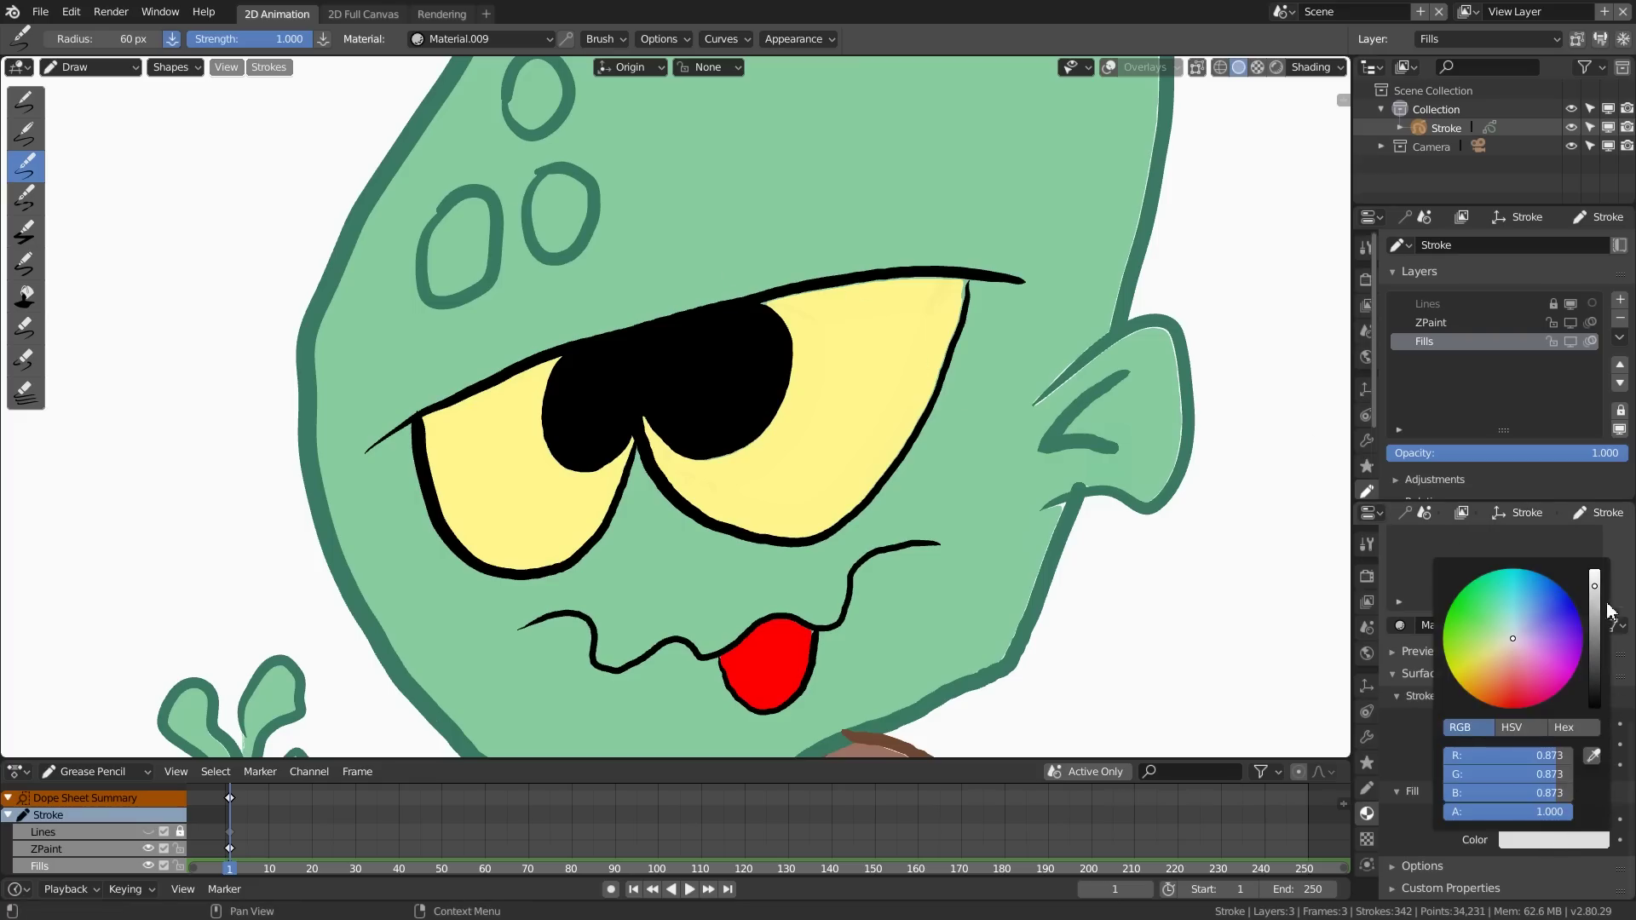
pyautogui.moveTo(1595, 596); pyautogui.dragTo(1598, 586)
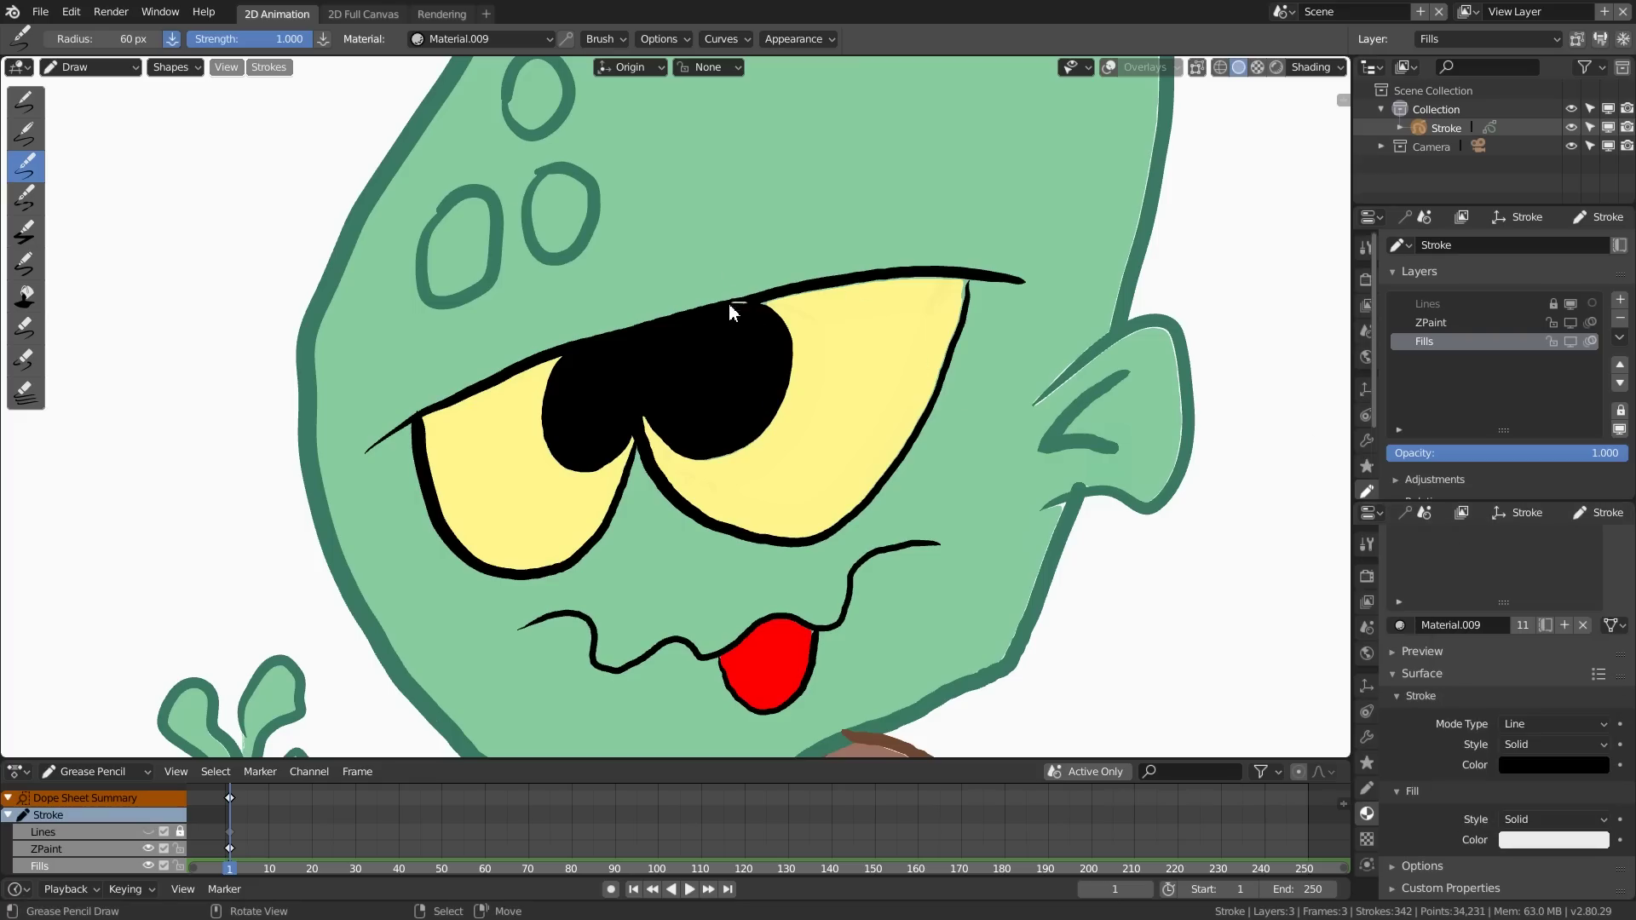
pyautogui.moveTo(744, 375)
pyautogui.mouseDown()
pyautogui.moveTo(757, 309)
pyautogui.moveTo(768, 380)
pyautogui.moveTo(794, 306)
pyautogui.mouseUp()
pyautogui.hotkey('ctrl', 'z')
pyautogui.hotkey('ctrl', 'z')
pyautogui.hotkey('ctrl', 'z')
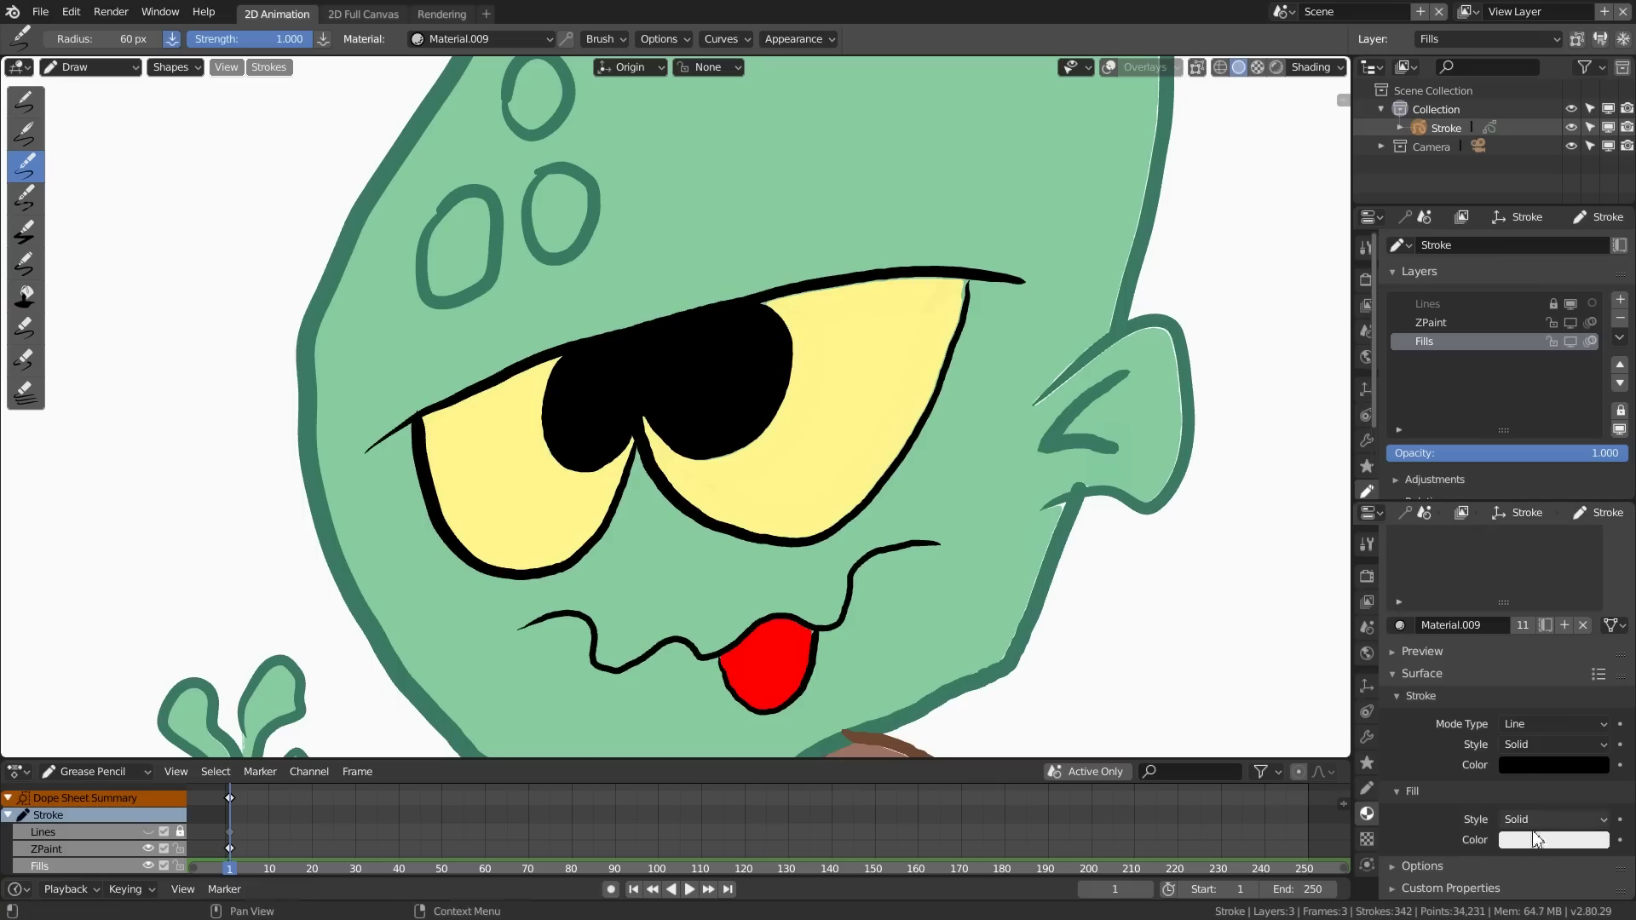
# Step: Make the stroke color of Material.009 fully transparent
pyautogui.click(1555, 759)
pyautogui.moveTo(1546, 744); pyautogui.dragTo(1442, 738)
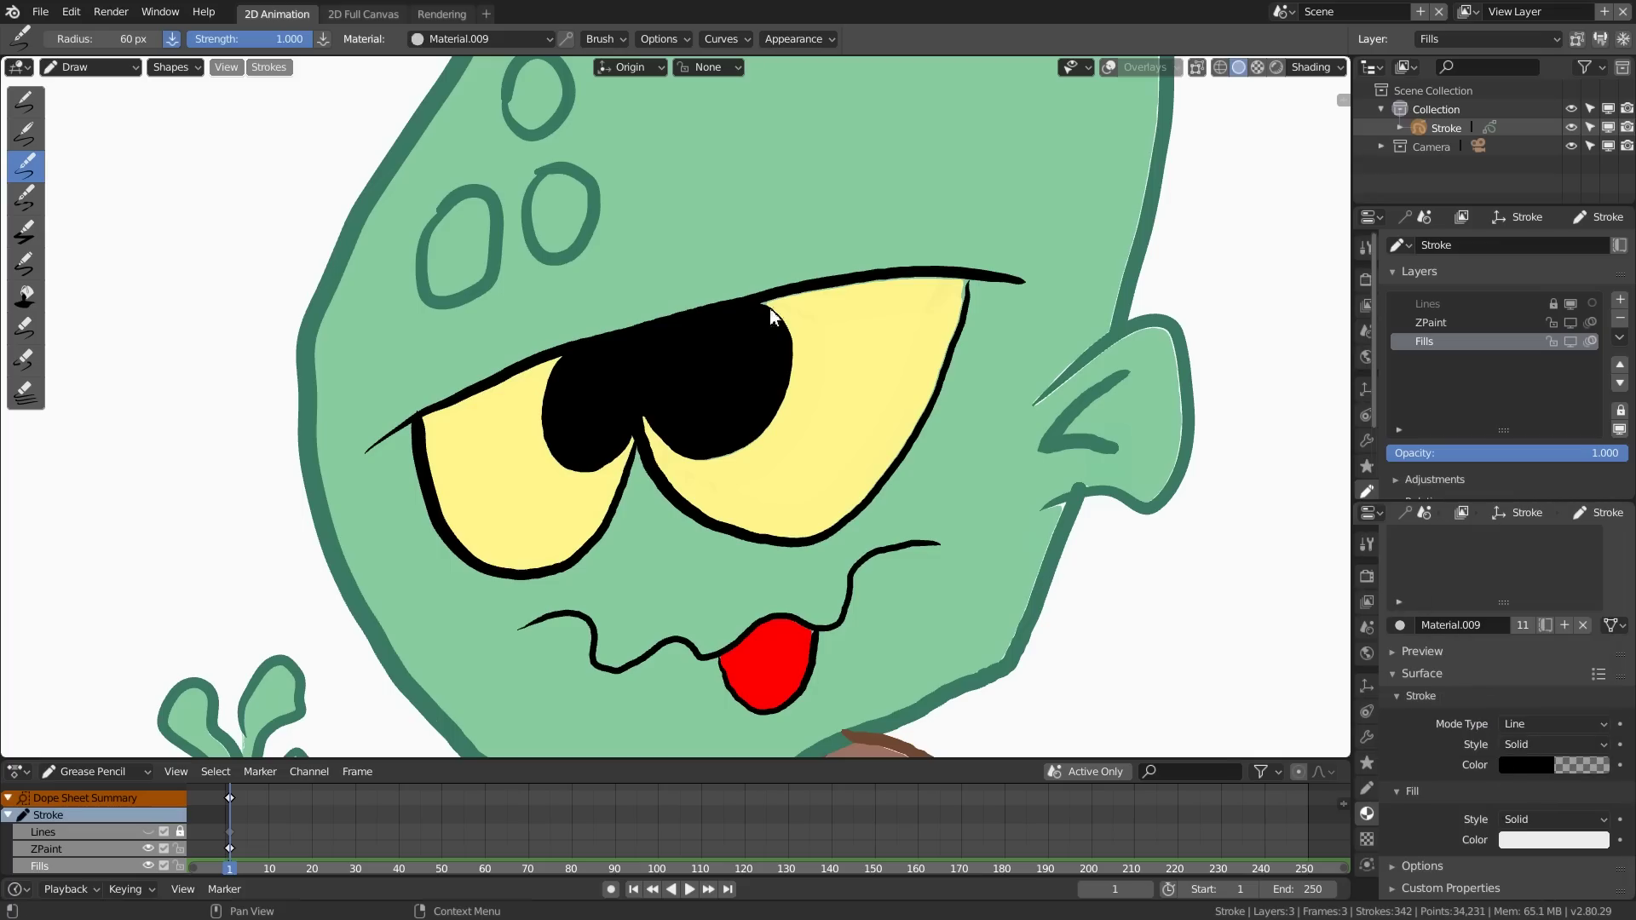
pyautogui.moveTo(755, 302)
pyautogui.mouseDown()
pyautogui.moveTo(750, 392)
pyautogui.moveTo(785, 349)
pyautogui.moveTo(761, 304)
pyautogui.moveTo(743, 338)
pyautogui.moveTo(782, 307)
pyautogui.mouseUp()
pyautogui.hotkey('ctrl', 'z')
pyautogui.hotkey('ctrl', 'z')
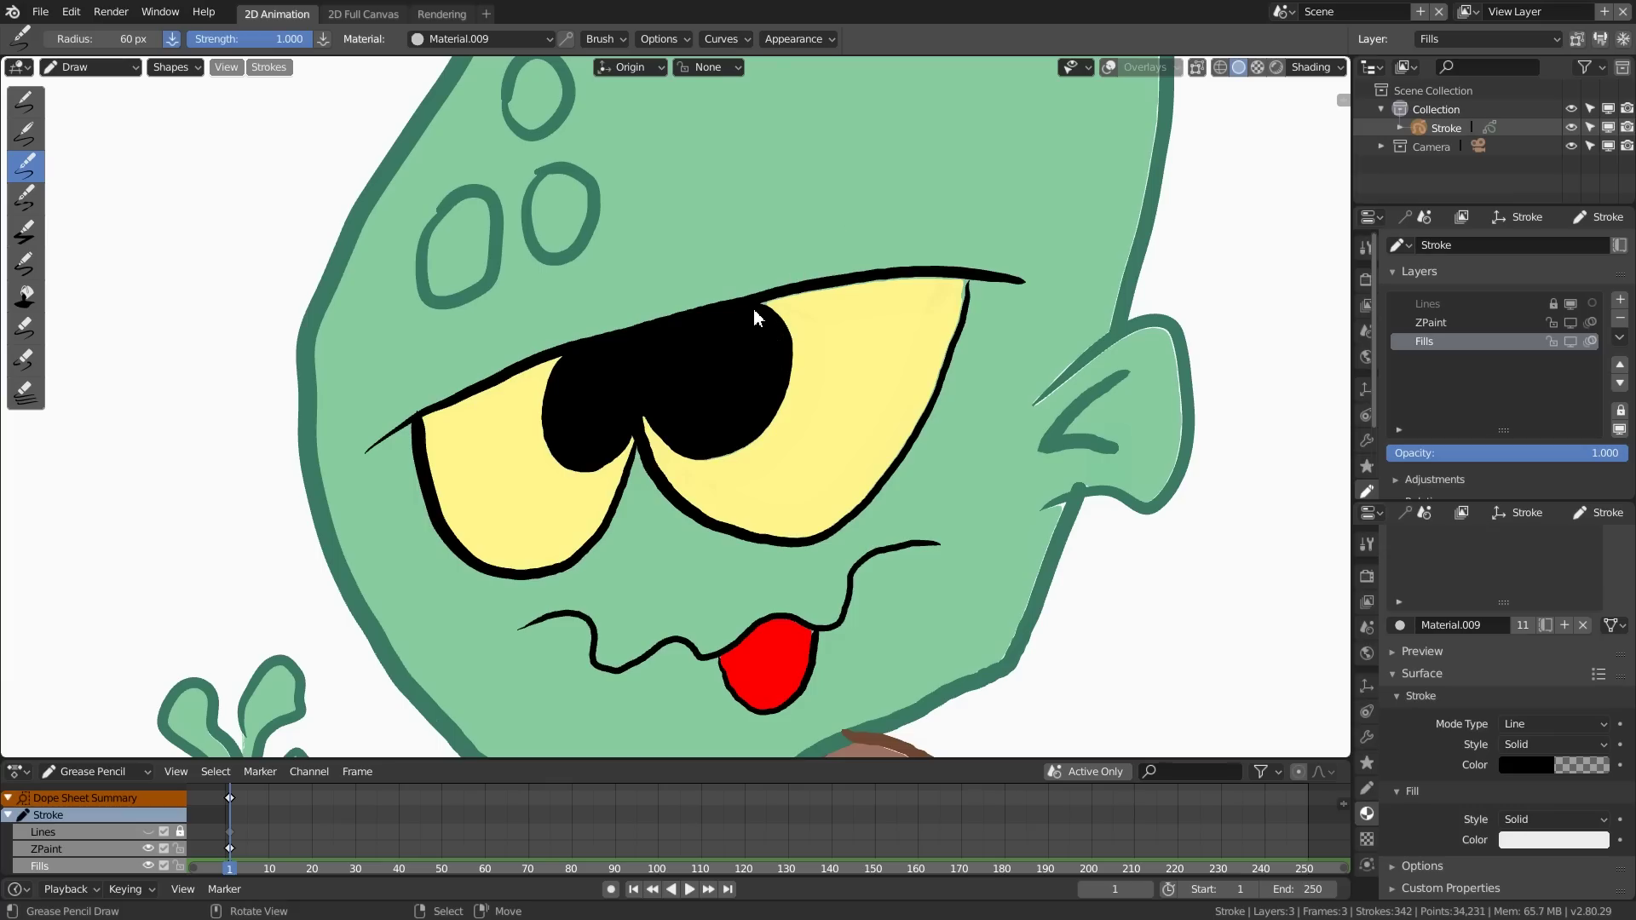
pyautogui.moveTo(793, 338); pyautogui.dragTo(787, 348)
pyautogui.hotkey('ctrl', 'z')
# Step: Draw a small rounded highlight in the upper right of each black pupil with Material.009 on the Fills layer
pyautogui.moveTo(747, 303)
pyautogui.mouseDown()
pyautogui.moveTo(739, 358)
pyautogui.moveTo(793, 349)
pyautogui.mouseUp()
pyautogui.moveTo(622, 412)
pyautogui.mouseDown()
pyautogui.moveTo(630, 337)
pyautogui.moveTo(614, 339)
pyautogui.mouseUp()
pyautogui.hotkey('ctrl', 'z')
pyautogui.hotkey('ctrl', 'z')
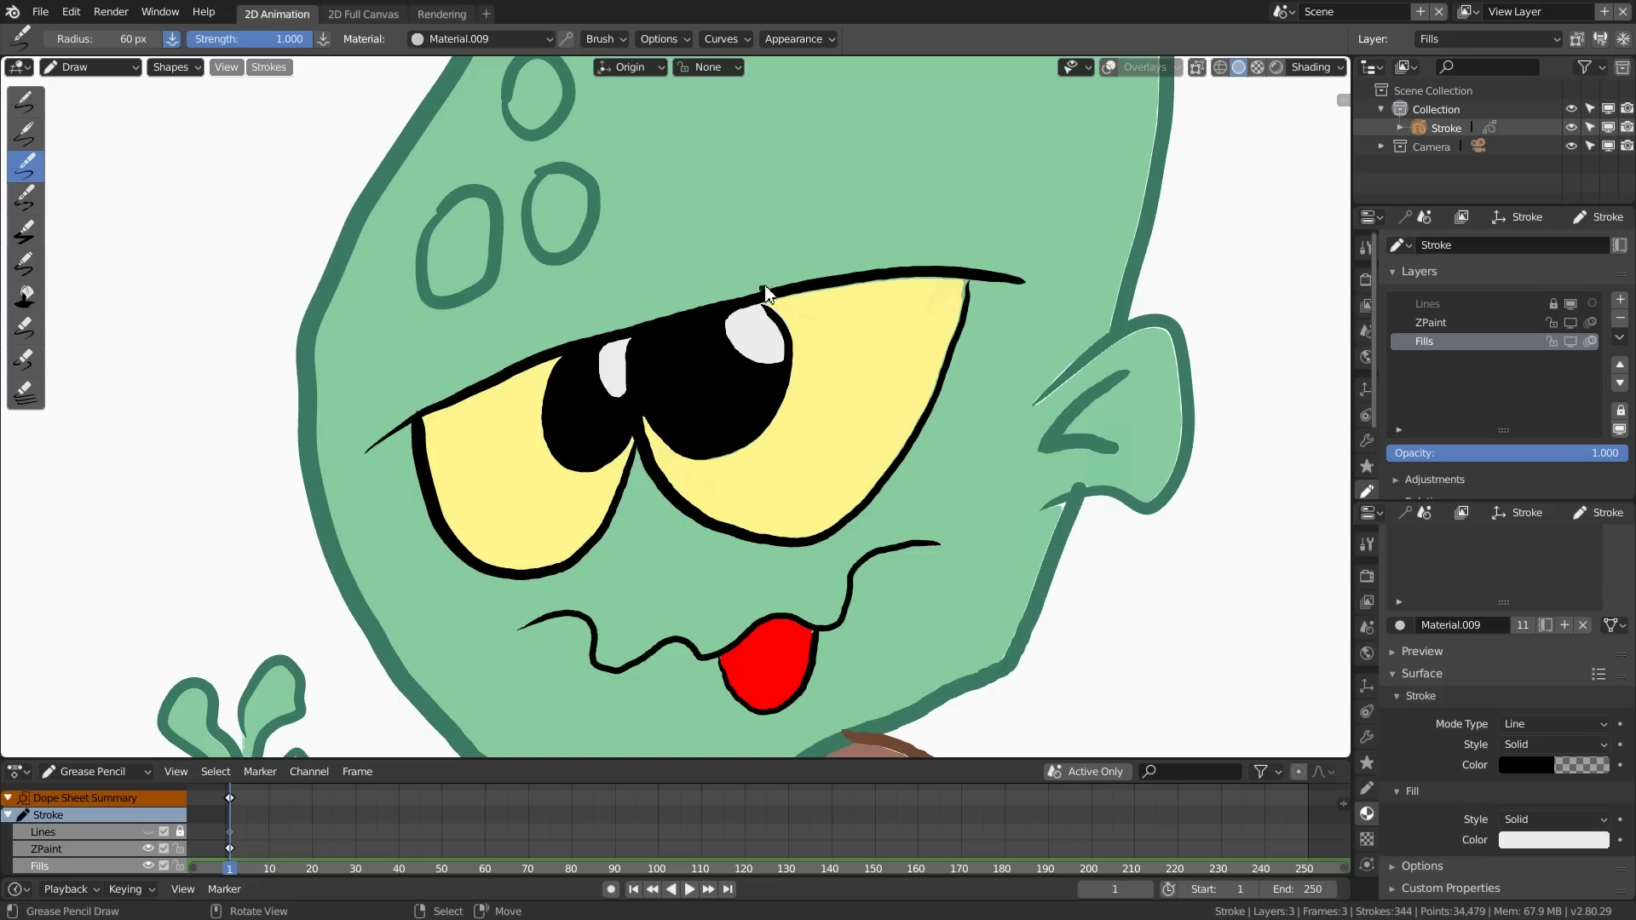
# Step: Draw a small tooth with Material.009 hanging below the wavy mouth line, to the left of the tongue
pyautogui.moveTo(881, 439)
pyautogui.keyDown('shift'); pyautogui.mouseDown(button='middle')
pyautogui.moveTo(963, 298)
pyautogui.moveTo(844, 486)
pyautogui.moveTo(833, 307)
pyautogui.mouseUp(button='middle'); pyautogui.keyUp('shift')
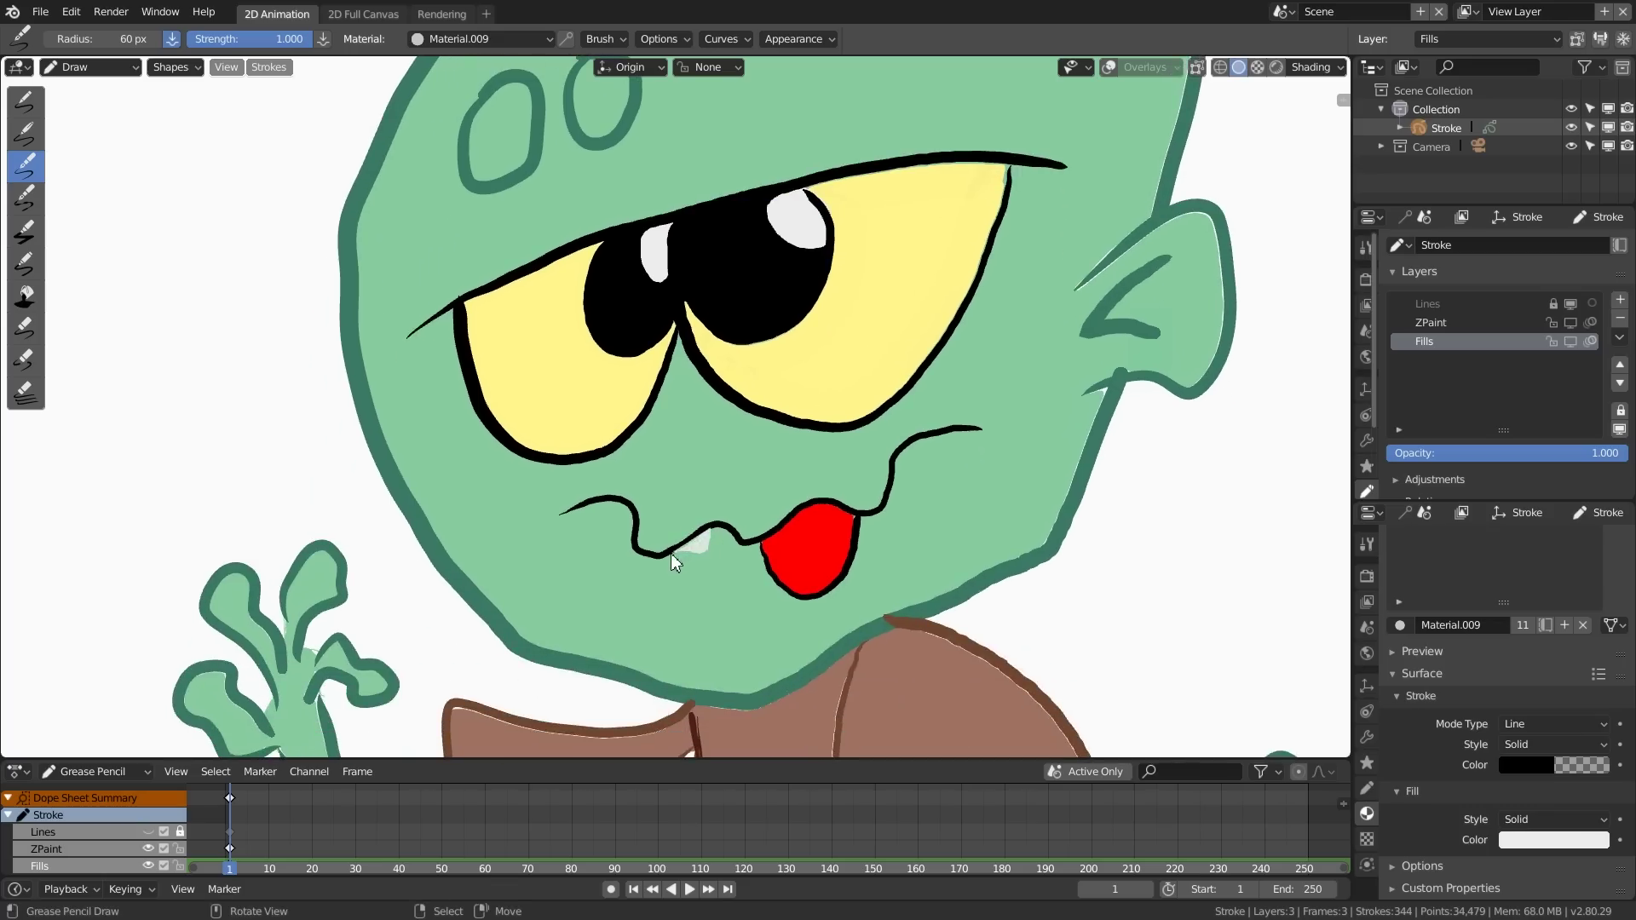
pyautogui.hotkey('ctrl', 'z')
pyautogui.hotkey('ctrl', 'z')
pyautogui.moveTo(675, 555); pyautogui.dragTo(677, 555)
pyautogui.keyDown('shift'); pyautogui.moveTo(936, 340); pyautogui.dragTo(922, 488, button='middle'); pyautogui.keyUp('shift')
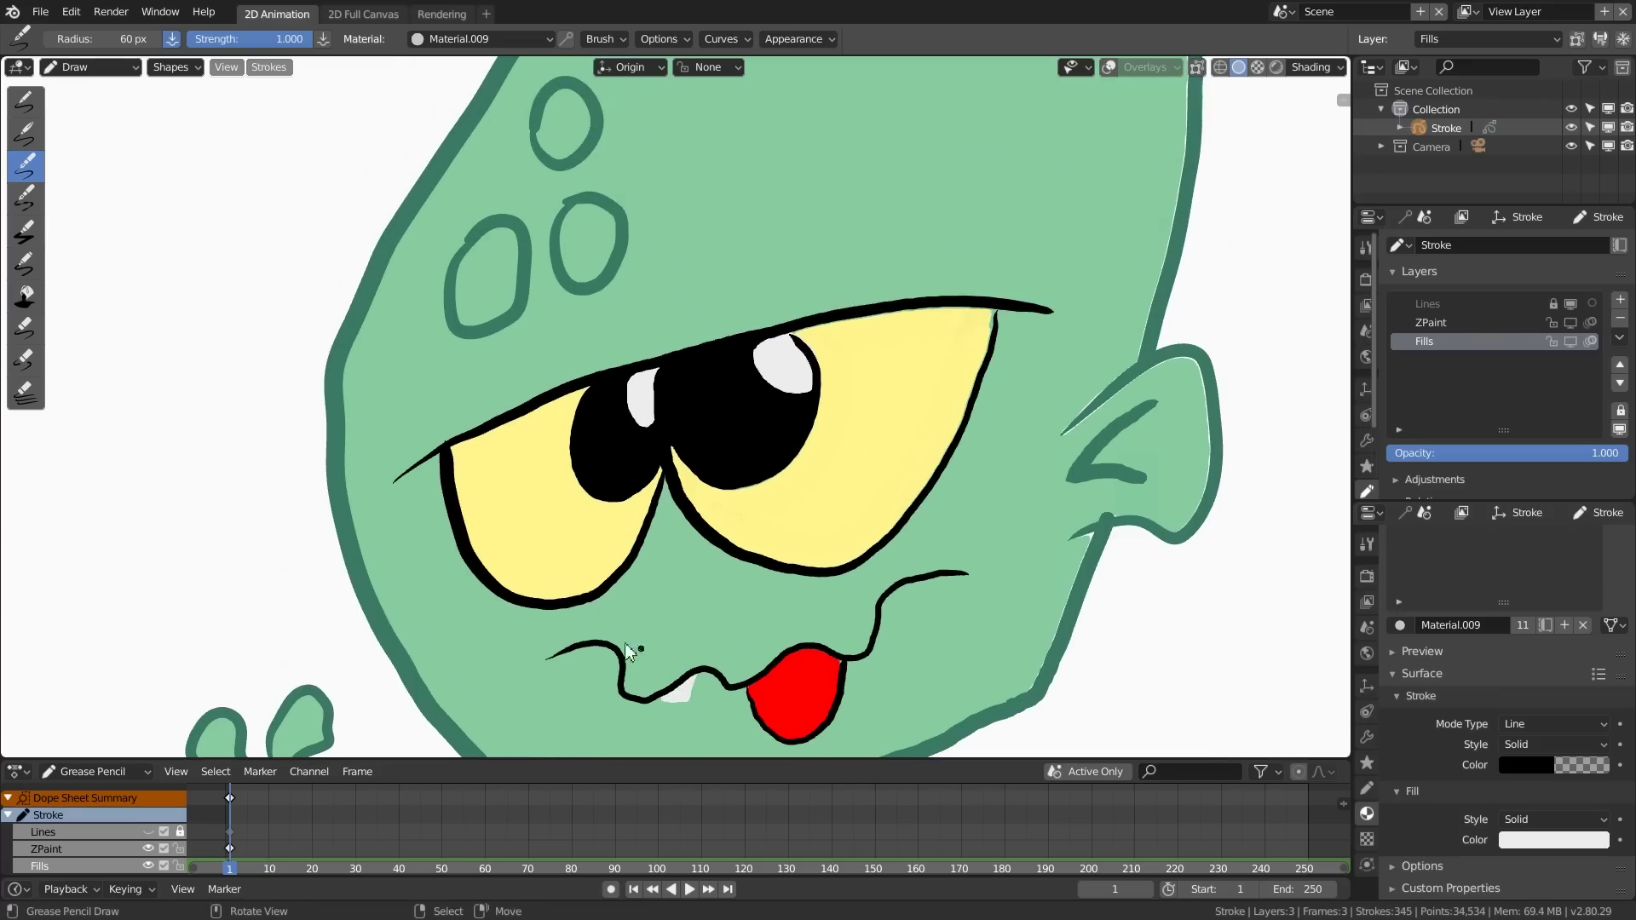
pyautogui.keyDown('shift'); pyautogui.moveTo(884, 464); pyautogui.dragTo(622, 418, button='middle'); pyautogui.keyUp('shift')
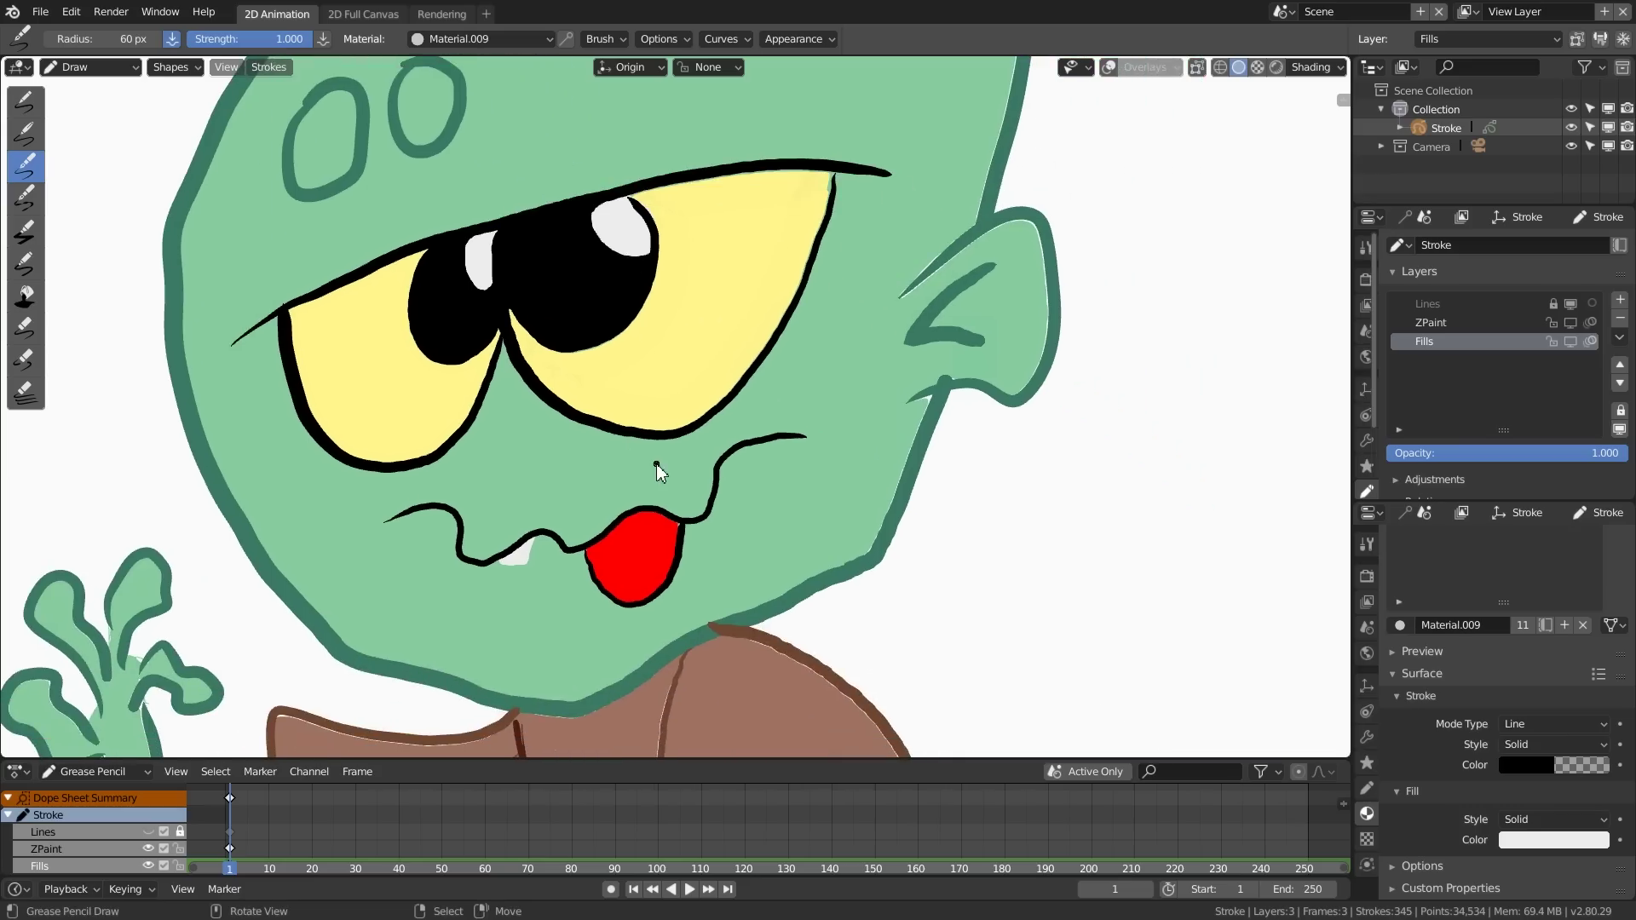
# Step: Add a material slot below Material.009, create a new material in it and name it Shadwows
pyautogui.moveTo(1502, 596); pyautogui.dragTo(1467, 797)
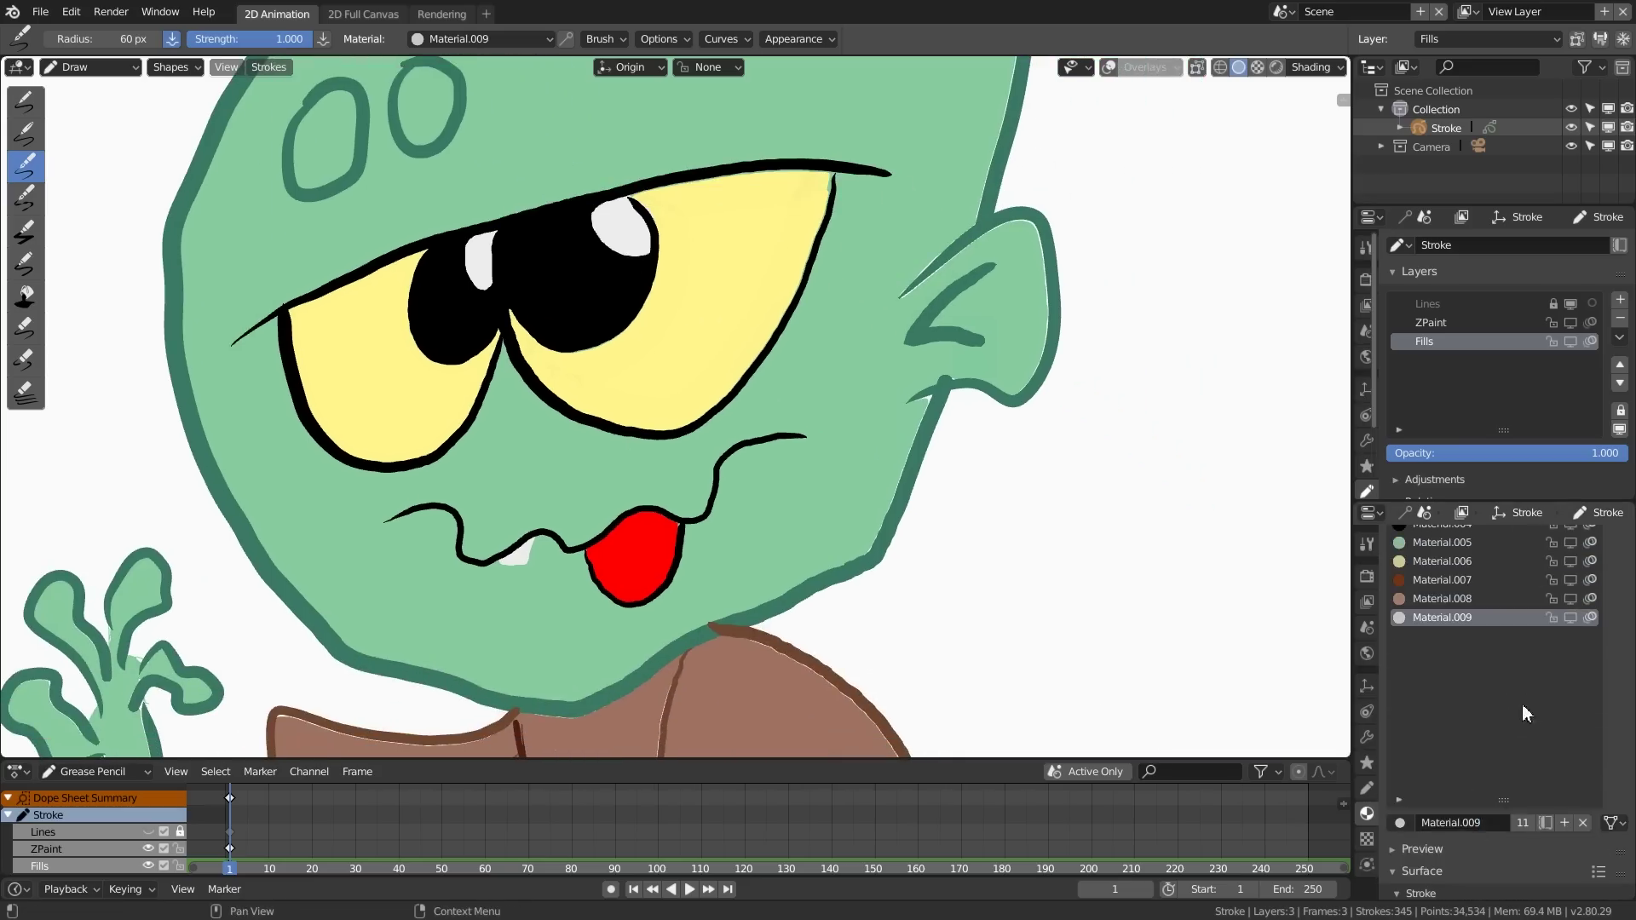
pyautogui.scroll(4, 1526, 703)
pyautogui.scroll(2, 1591, 599)
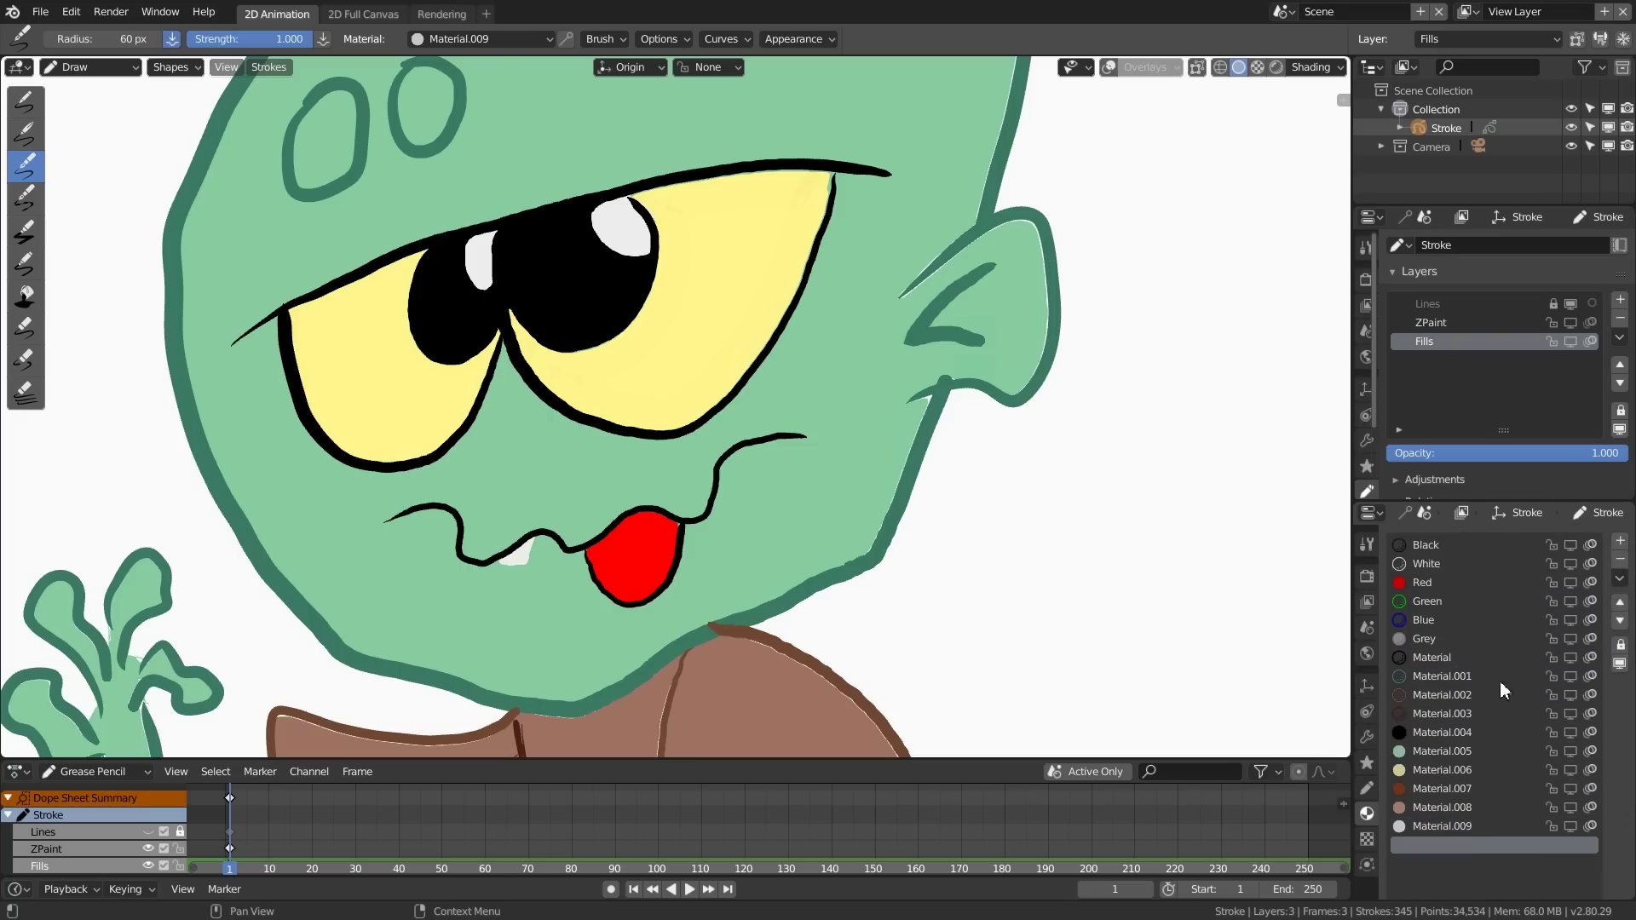
pyautogui.scroll(-4, 1491, 779)
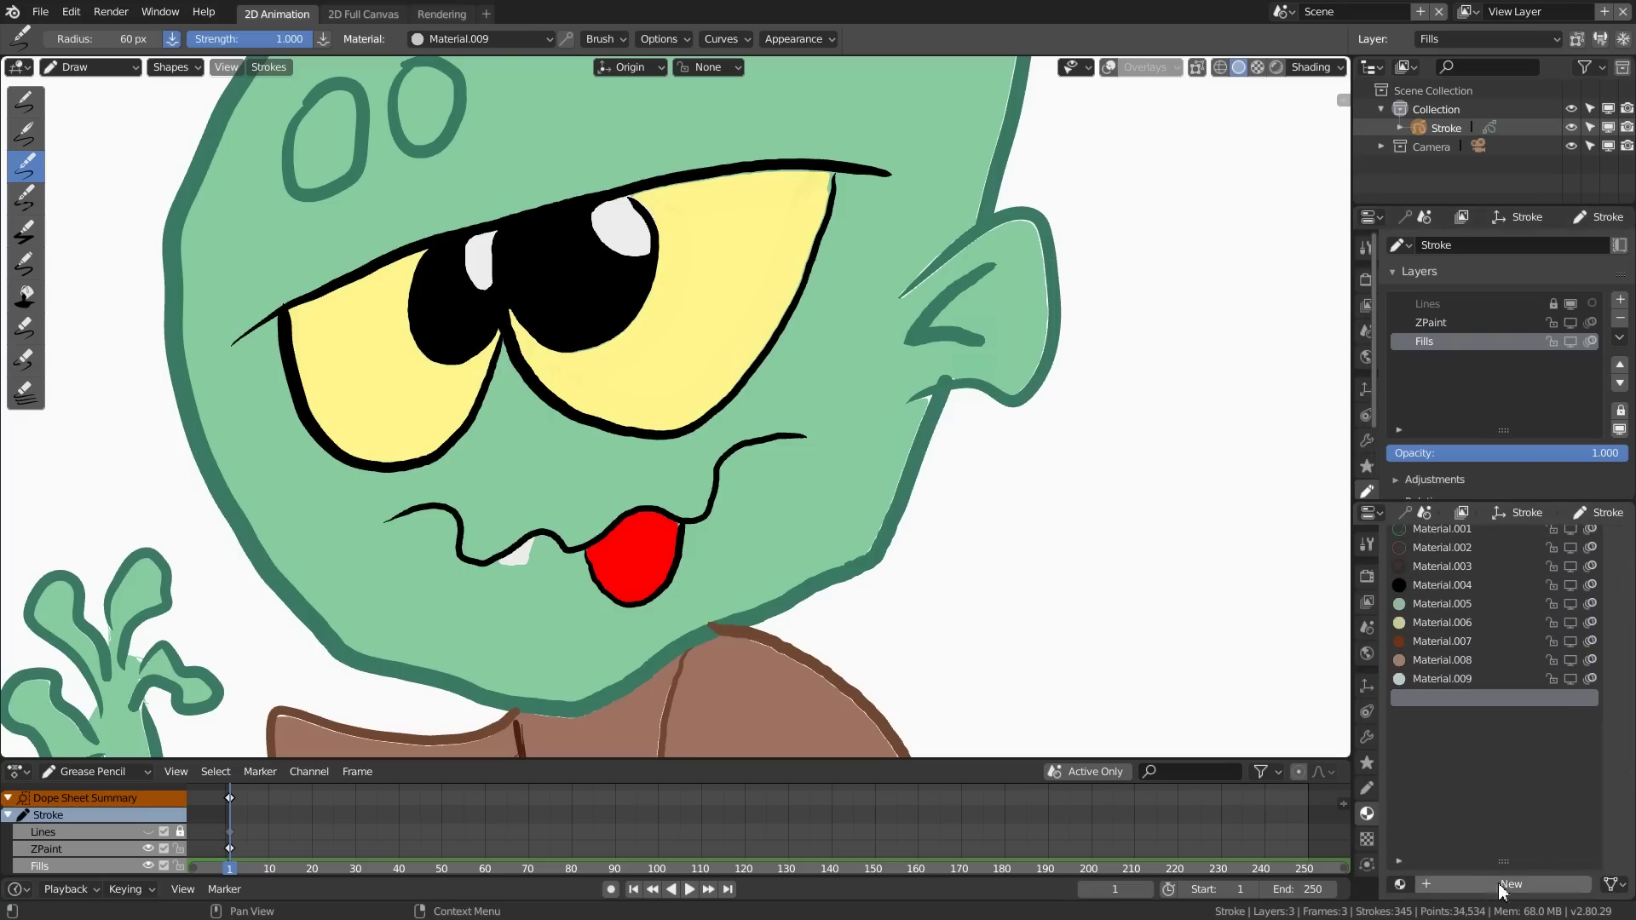
pyautogui.click(1536, 882)
pyautogui.scroll(-6, 1482, 767)
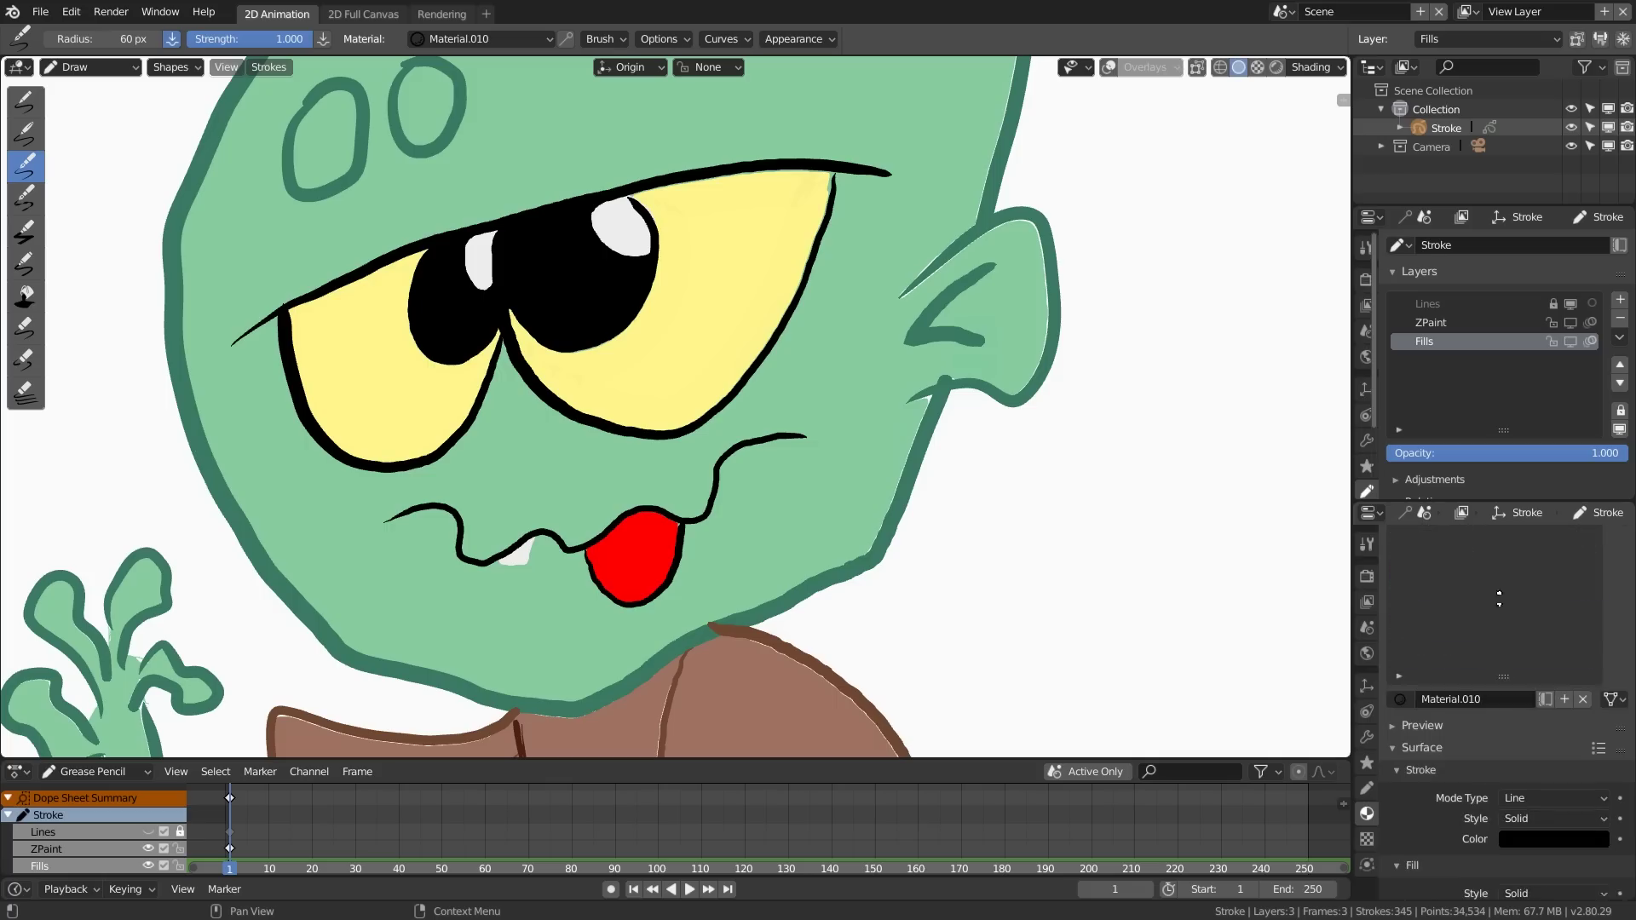
pyautogui.click(1454, 668)
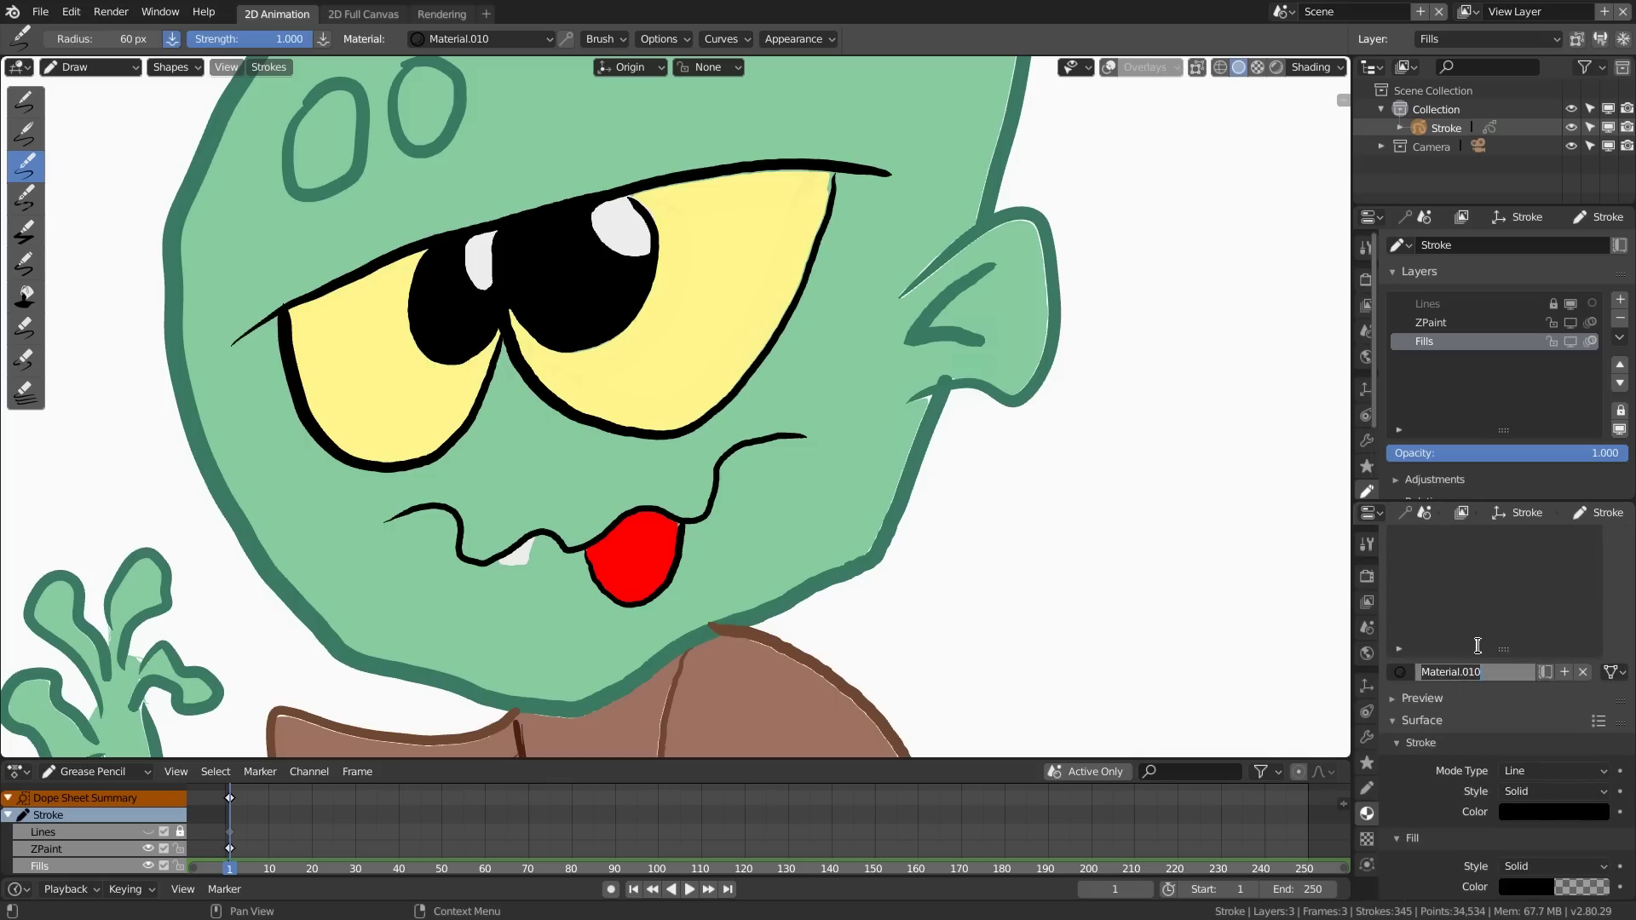
pyautogui.write('Shadwows')
pyautogui.press('Return')
# Step: Make the Shadwows stroke fully transparent and give its fill a dark, semi-transparent blue-grey
pyautogui.scroll(-2, 1507, 788)
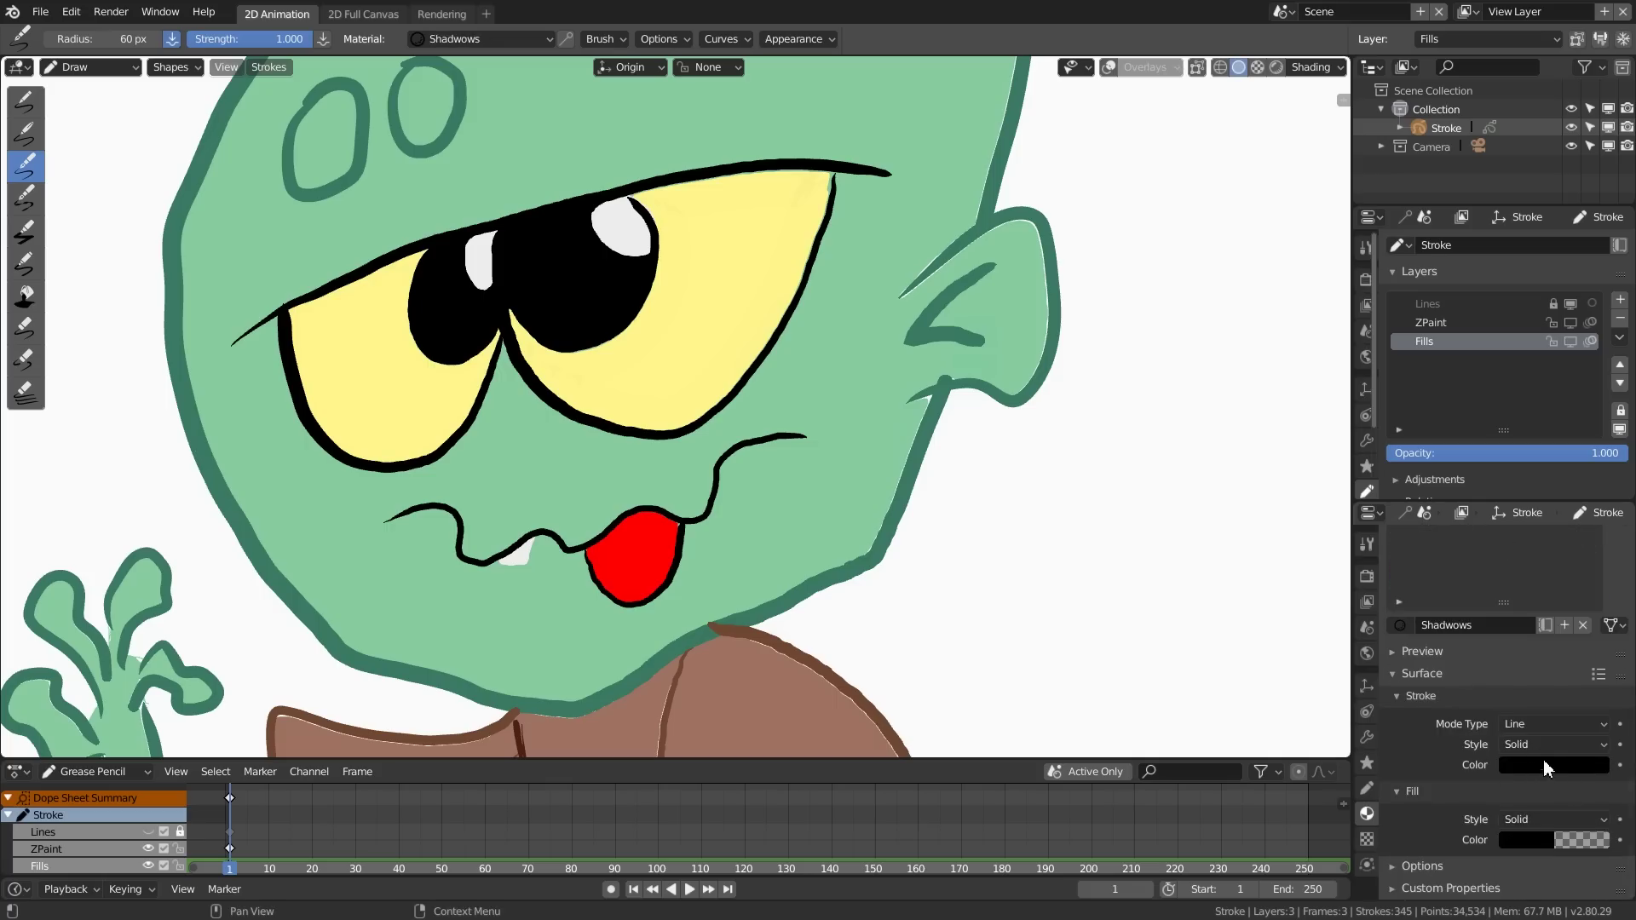
pyautogui.click(1529, 765)
pyautogui.moveTo(1549, 739); pyautogui.dragTo(1424, 742)
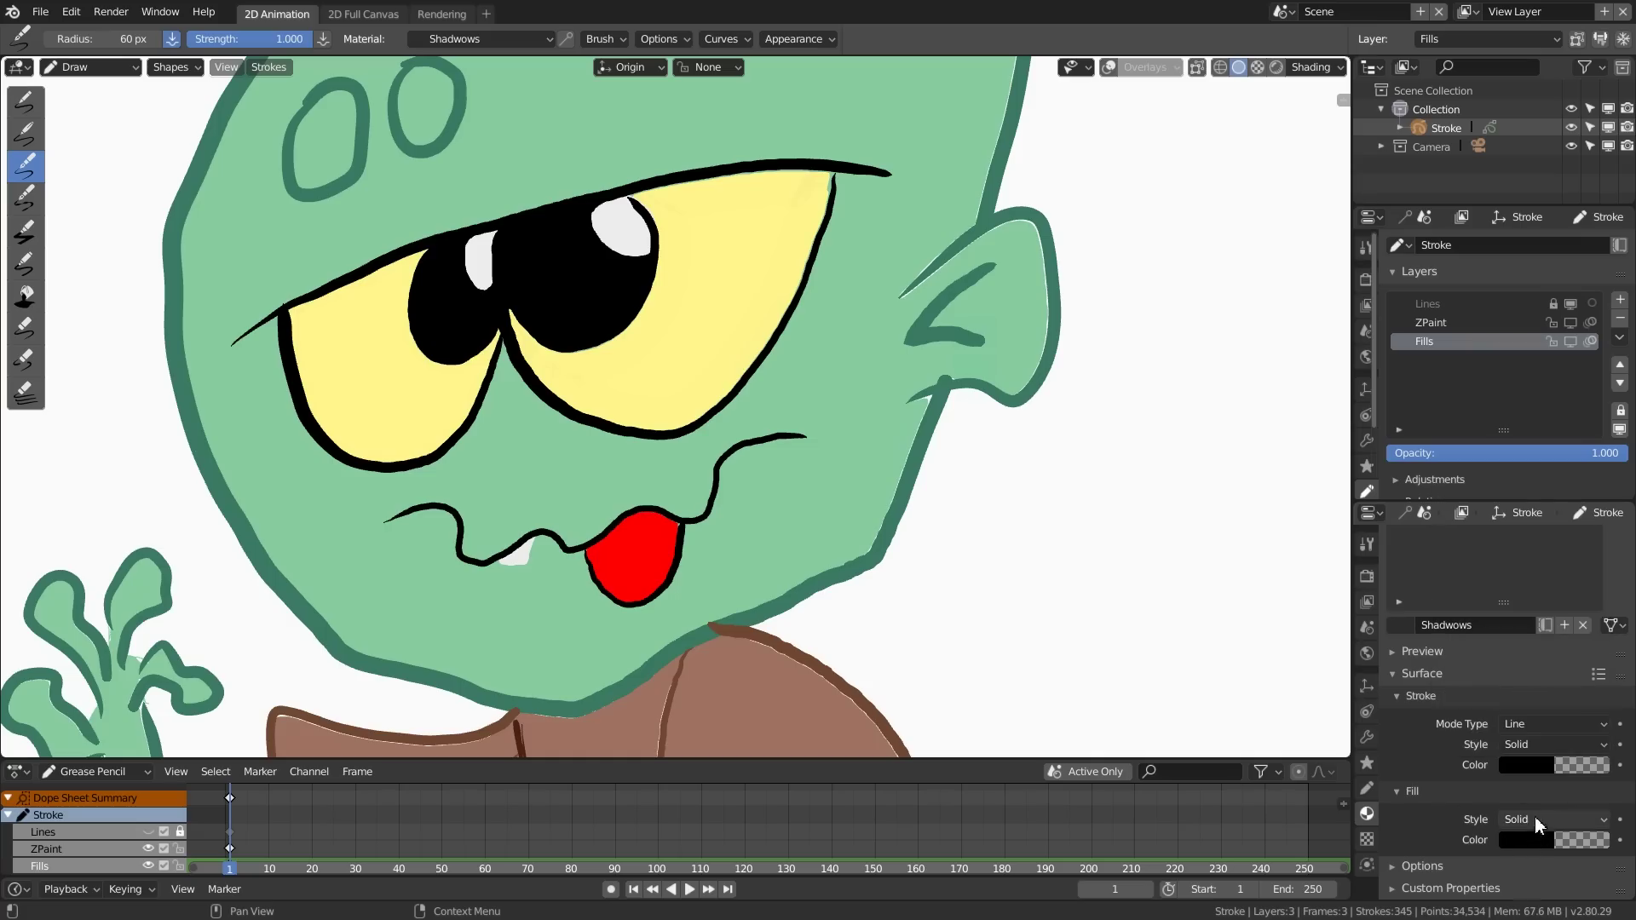
pyautogui.click(1530, 840)
pyautogui.moveTo(1602, 703); pyautogui.dragTo(1598, 651)
pyautogui.click(1514, 626)
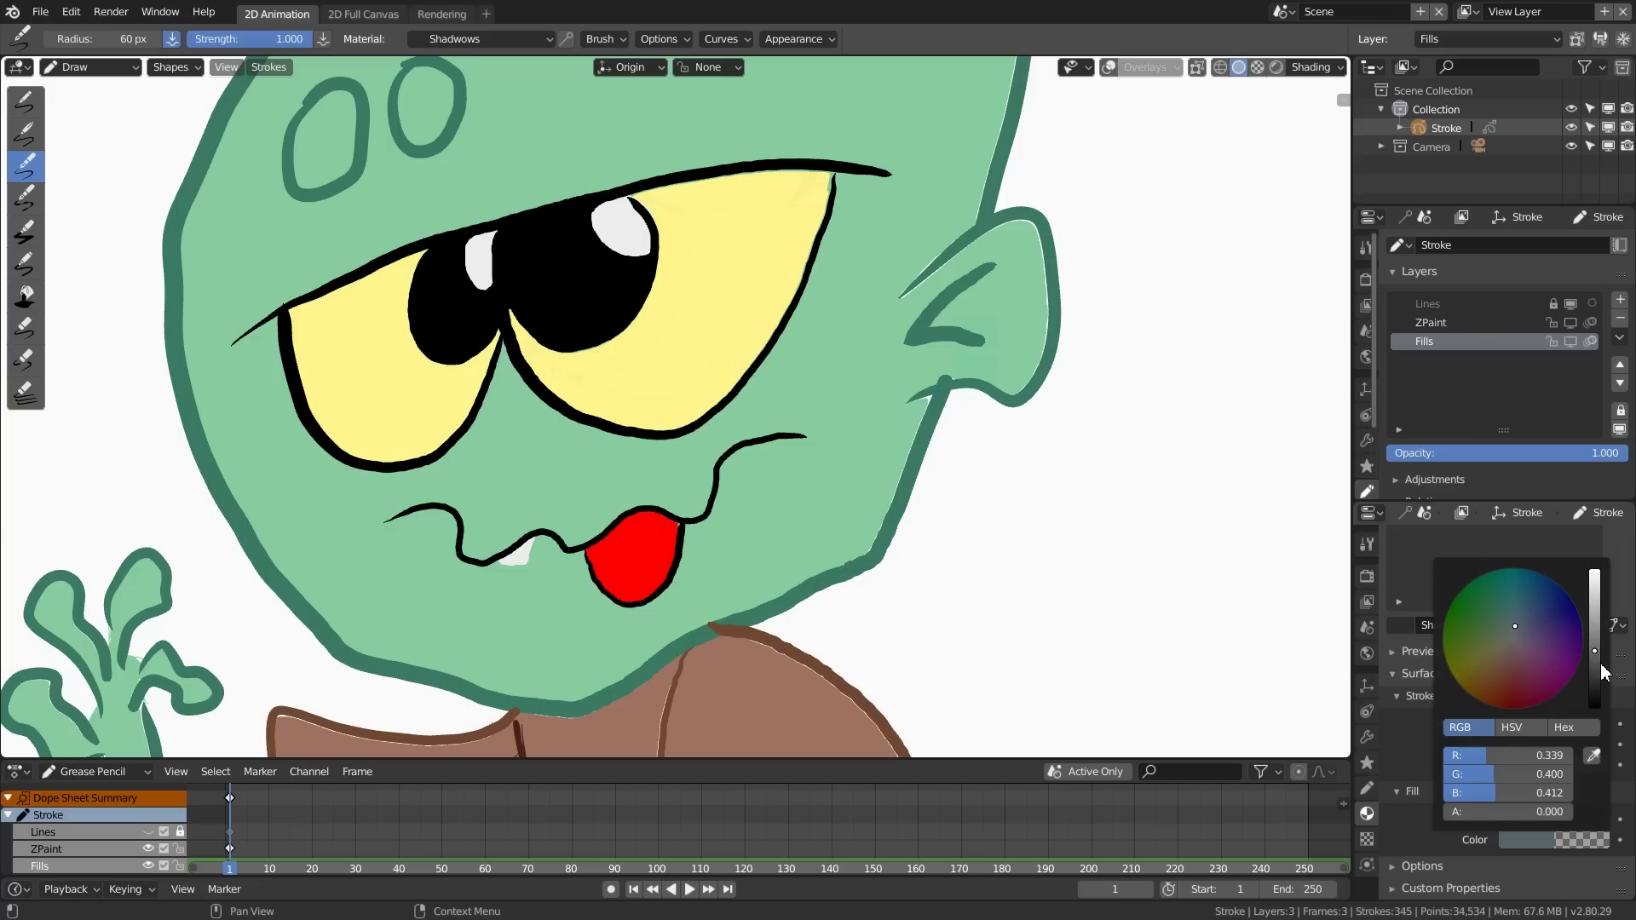
pyautogui.moveTo(1595, 655); pyautogui.dragTo(1597, 664)
pyautogui.moveTo(1465, 818); pyautogui.dragTo(1517, 822)
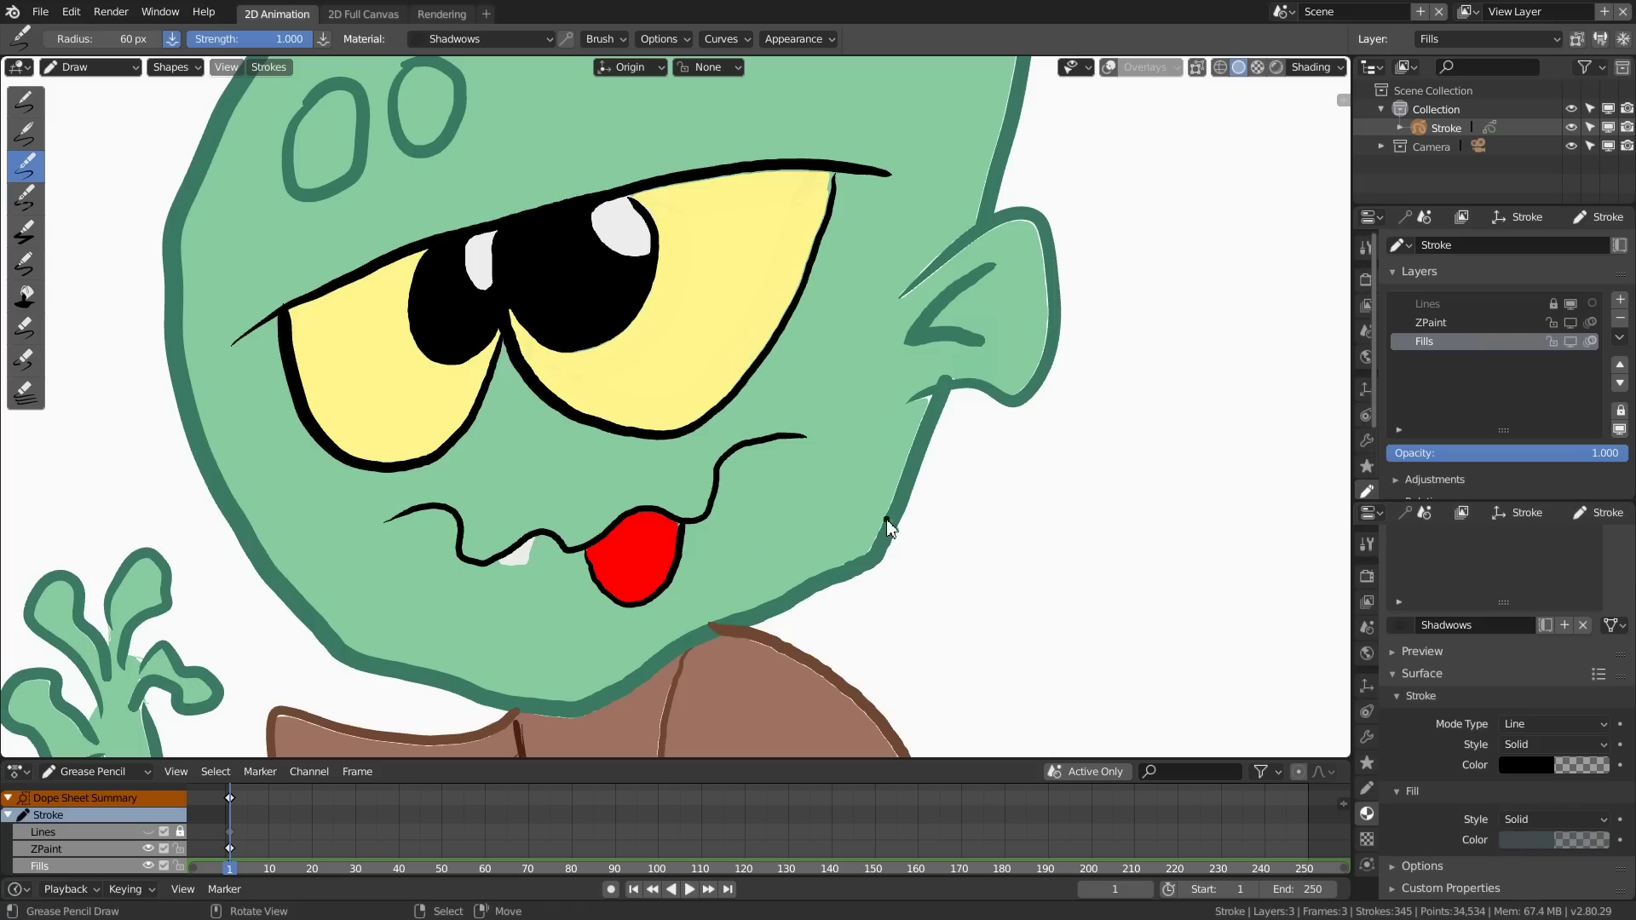
# Step: Draw a Shadwows shape along the right side of the zombie's head, from the top edge down to the jaw
pyautogui.scroll(-2, 914, 388)
pyautogui.keyDown('shift'); pyautogui.moveTo(858, 303); pyautogui.dragTo(699, 427, button='middle'); pyautogui.keyUp('shift')
pyautogui.moveTo(1523, 577); pyautogui.dragTo(1517, 739, button='middle')
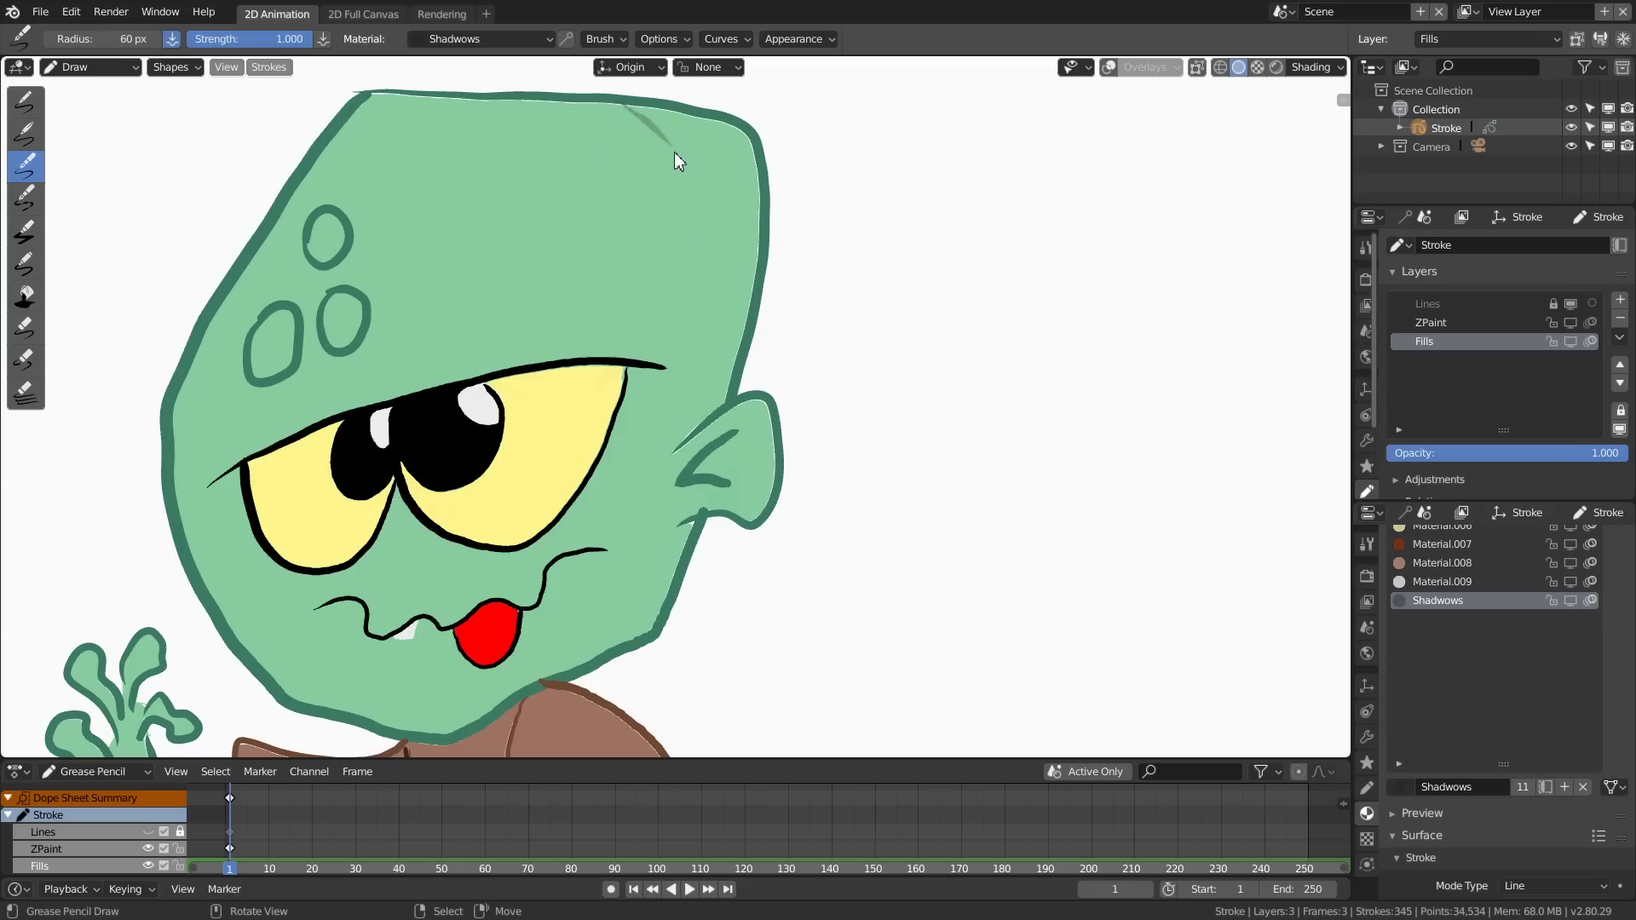
pyautogui.moveTo(689, 226)
pyautogui.mouseDown()
pyautogui.moveTo(605, 375)
pyautogui.moveTo(676, 374)
pyautogui.moveTo(668, 477)
pyautogui.moveTo(549, 679)
pyautogui.moveTo(650, 647)
pyautogui.moveTo(691, 556)
pyautogui.moveTo(708, 489)
pyautogui.moveTo(682, 469)
pyautogui.moveTo(728, 426)
pyautogui.moveTo(767, 277)
pyautogui.moveTo(734, 119)
pyautogui.mouseUp()
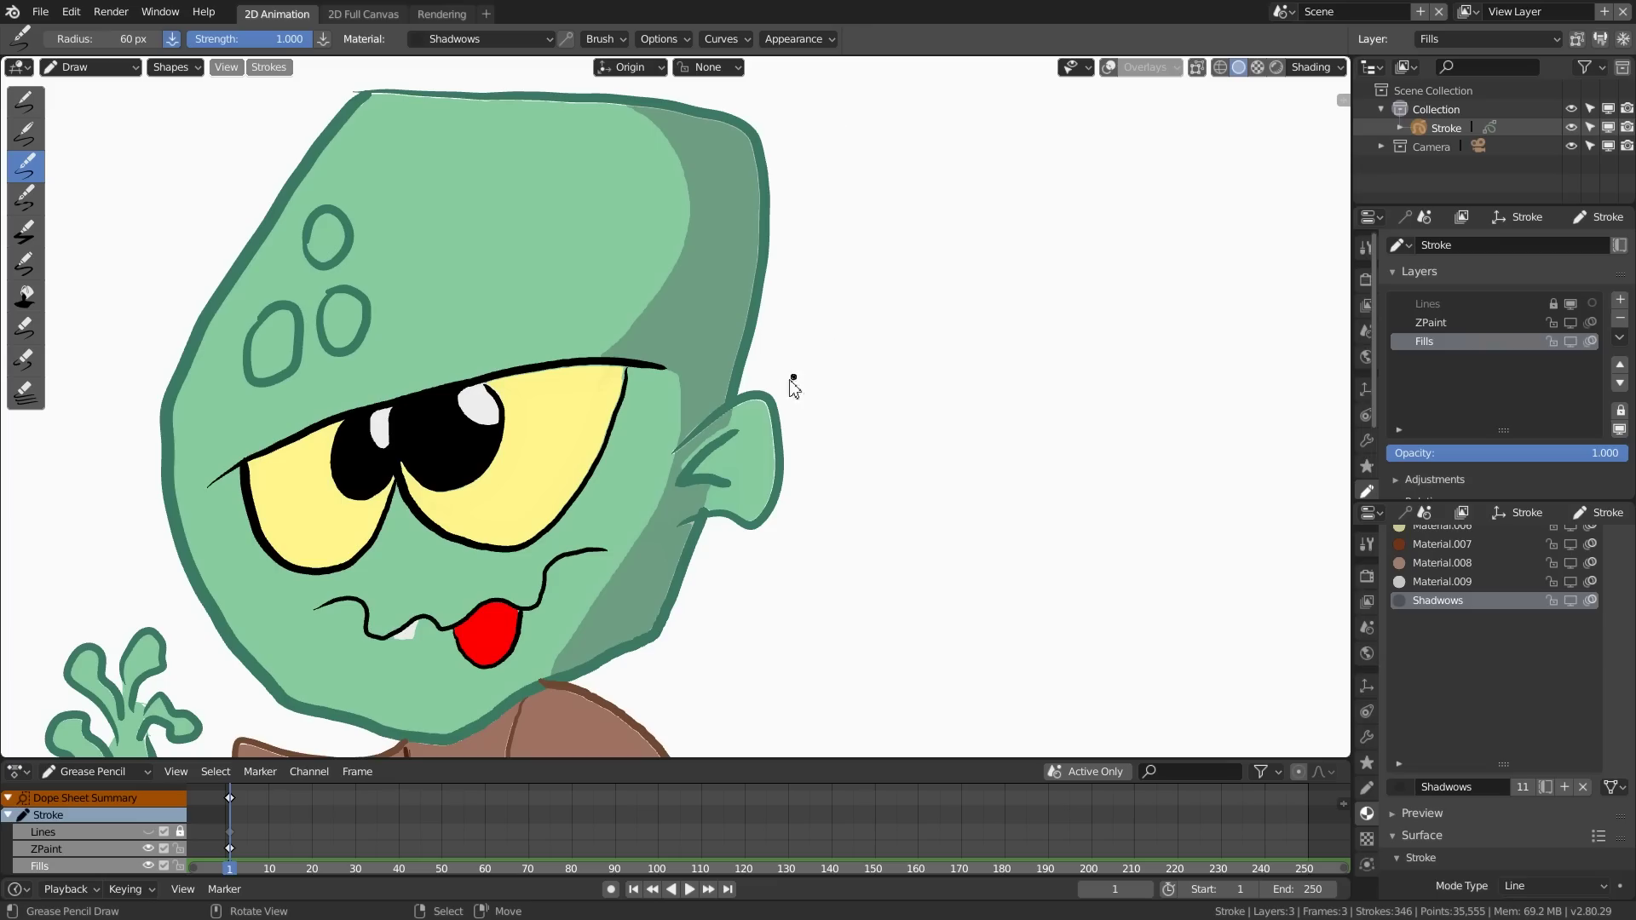
# Step: Shade the underside of the right forearm and the lowest finger of that hand with the Shadwows material
pyautogui.moveTo(567, 448)
pyautogui.keyDown('shift'); pyautogui.mouseDown(button='middle')
pyautogui.moveTo(636, 358)
pyautogui.moveTo(656, 426)
pyautogui.moveTo(544, 260)
pyautogui.mouseUp(button='middle'); pyautogui.keyUp('shift')
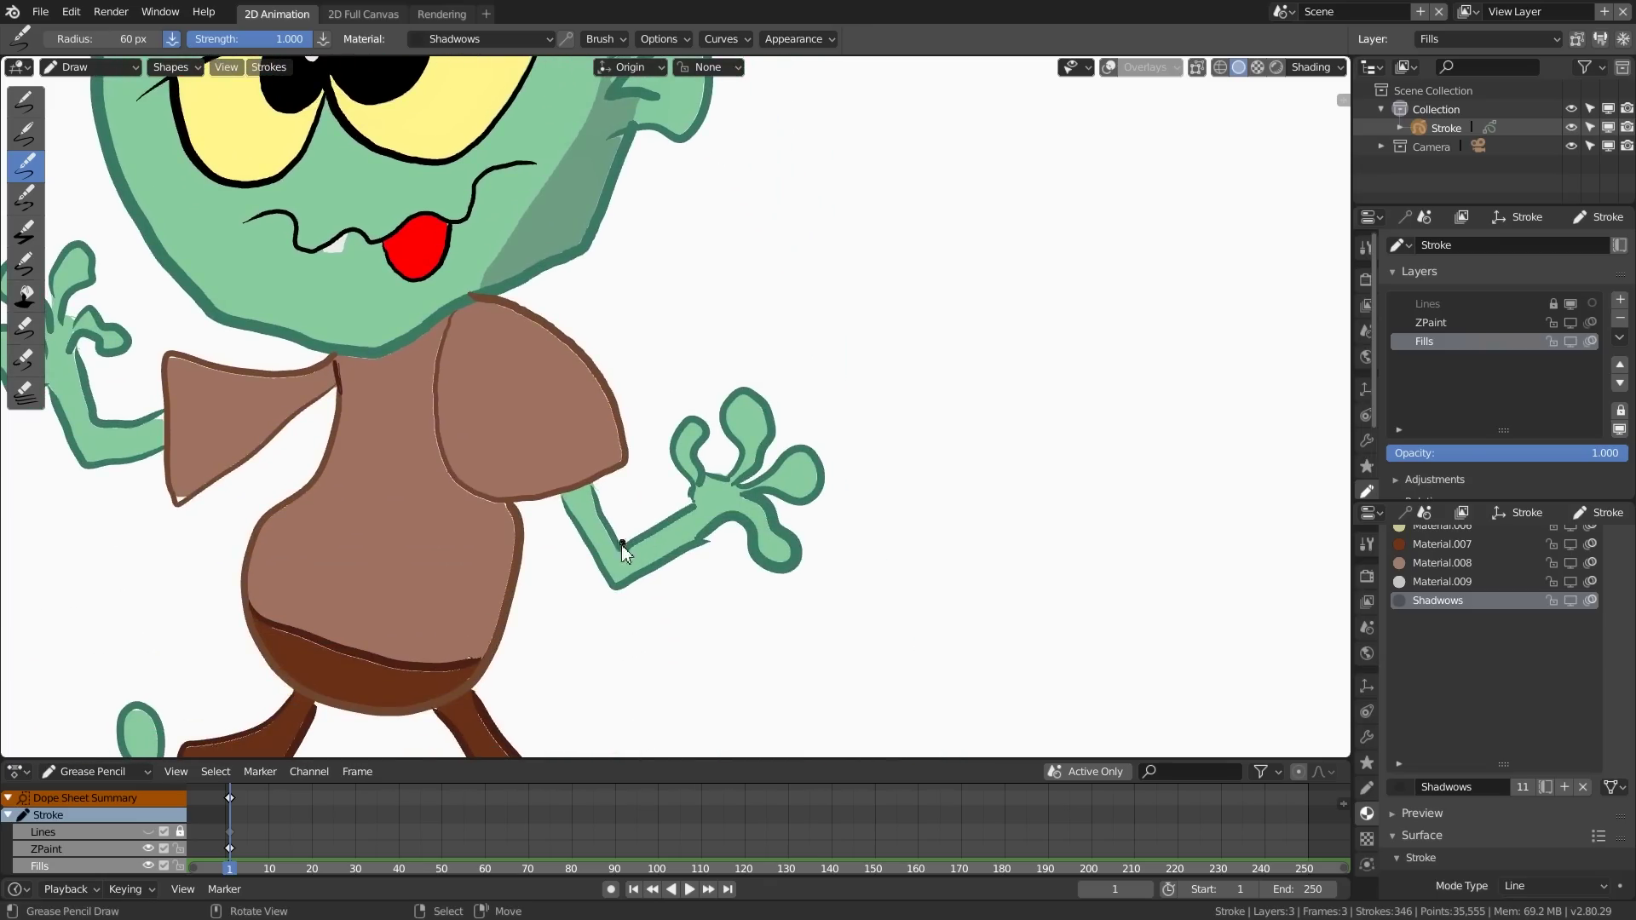
pyautogui.moveTo(713, 521)
pyautogui.mouseDown()
pyautogui.moveTo(753, 511)
pyautogui.moveTo(652, 569)
pyautogui.moveTo(794, 569)
pyautogui.moveTo(769, 562)
pyautogui.moveTo(746, 518)
pyautogui.mouseUp()
pyautogui.moveTo(707, 542); pyautogui.dragTo(618, 590)
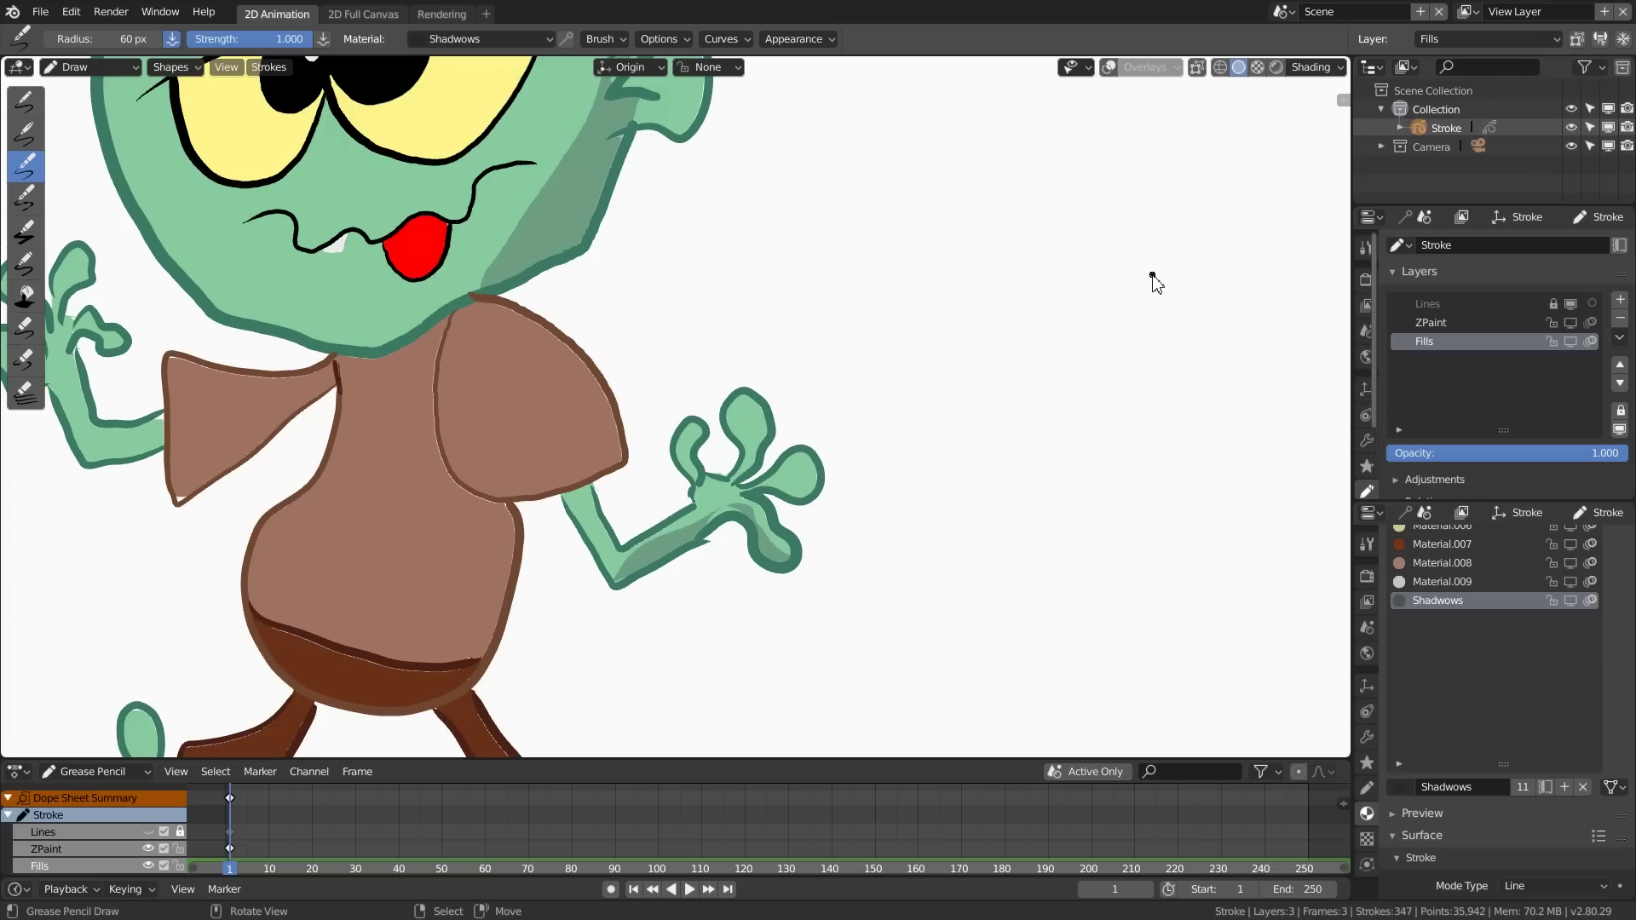
# Step: Shade the outer side of the left arm and the lowest finger of that hand with the Shadwows material
pyautogui.keyDown('shift'); pyautogui.moveTo(795, 373); pyautogui.dragTo(1049, 373, button='middle'); pyautogui.keyUp('shift')
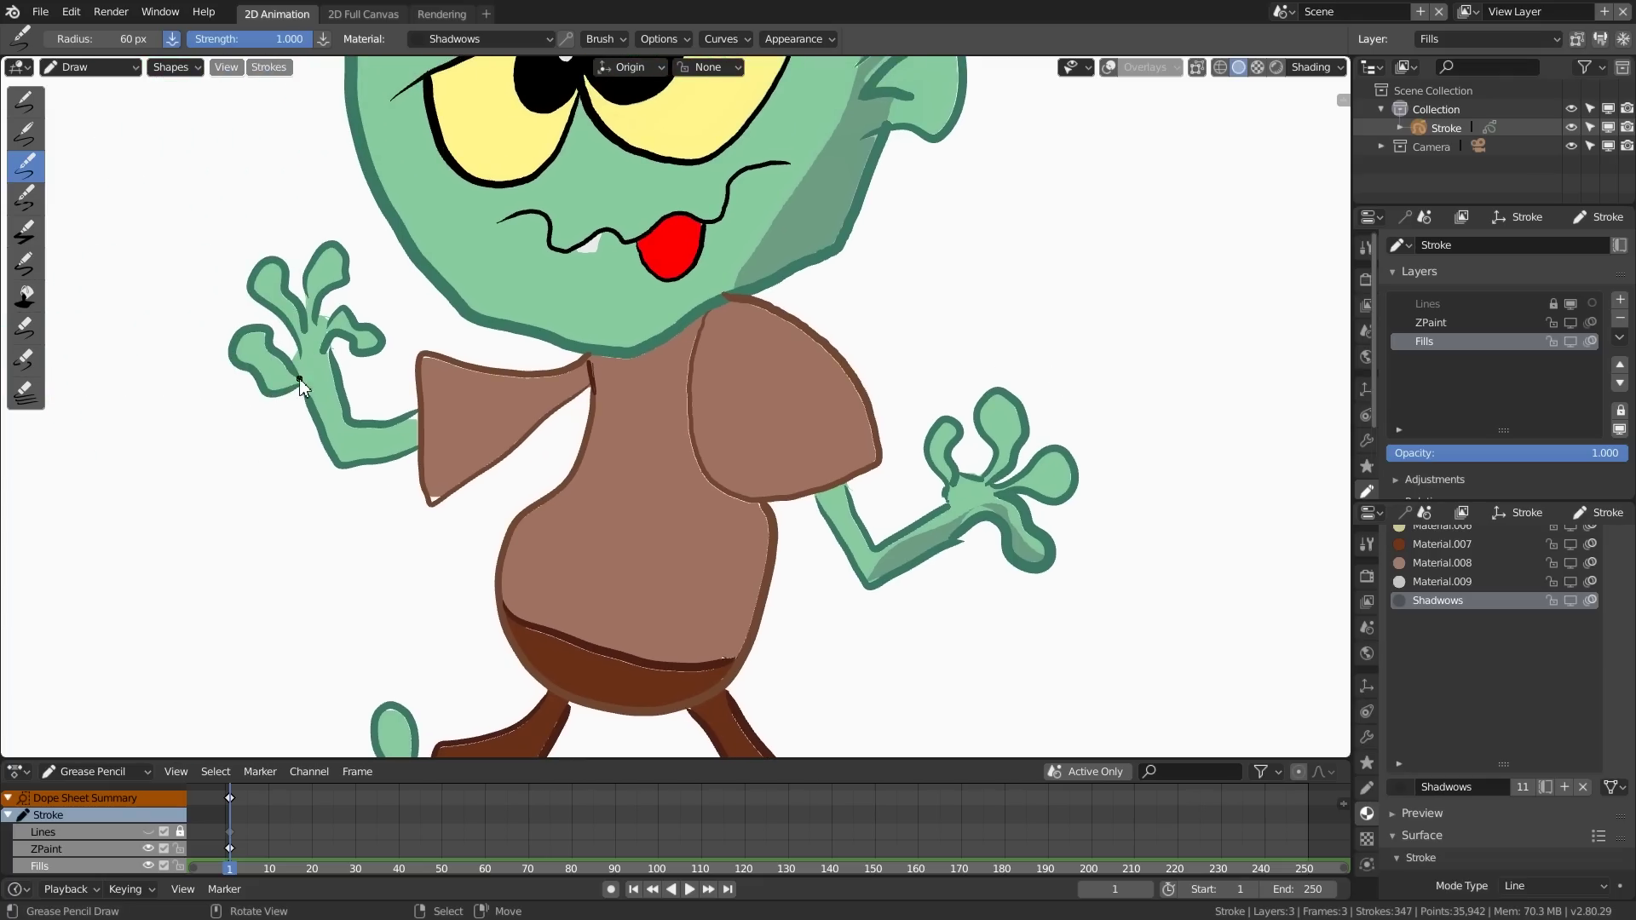
pyautogui.moveTo(301, 392)
pyautogui.mouseDown()
pyautogui.moveTo(328, 400)
pyautogui.moveTo(345, 444)
pyautogui.moveTo(426, 458)
pyautogui.mouseUp()
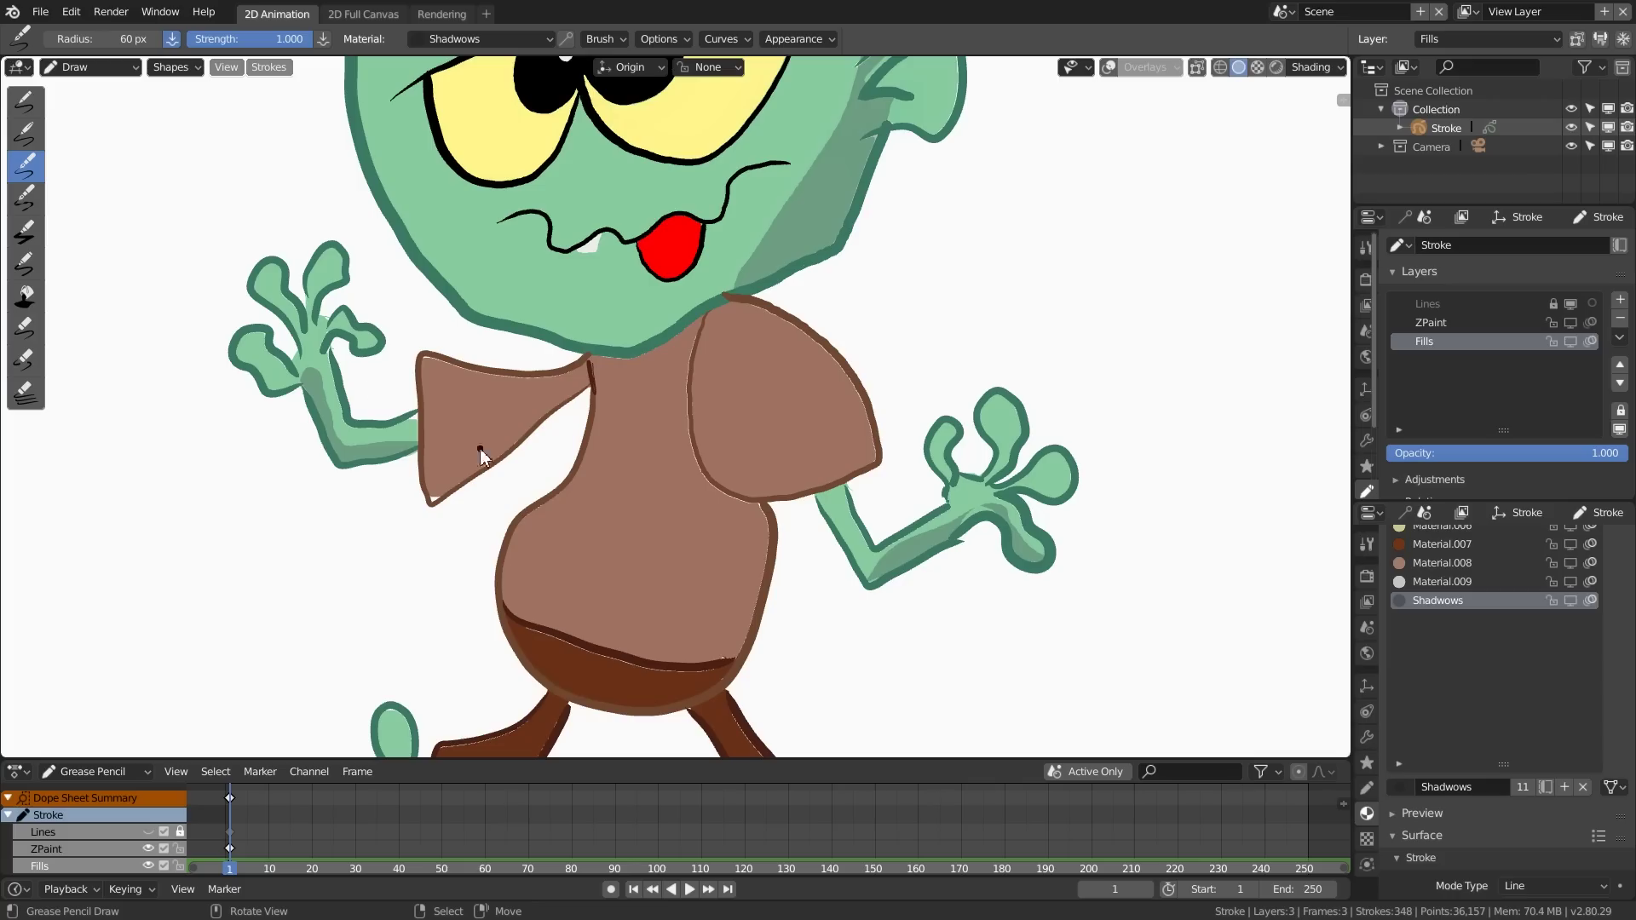
pyautogui.hotkey('ctrl', 'z')
pyautogui.moveTo(273, 381)
pyautogui.mouseDown()
pyautogui.moveTo(248, 345)
pyautogui.moveTo(241, 365)
pyautogui.moveTo(276, 403)
pyautogui.mouseUp()
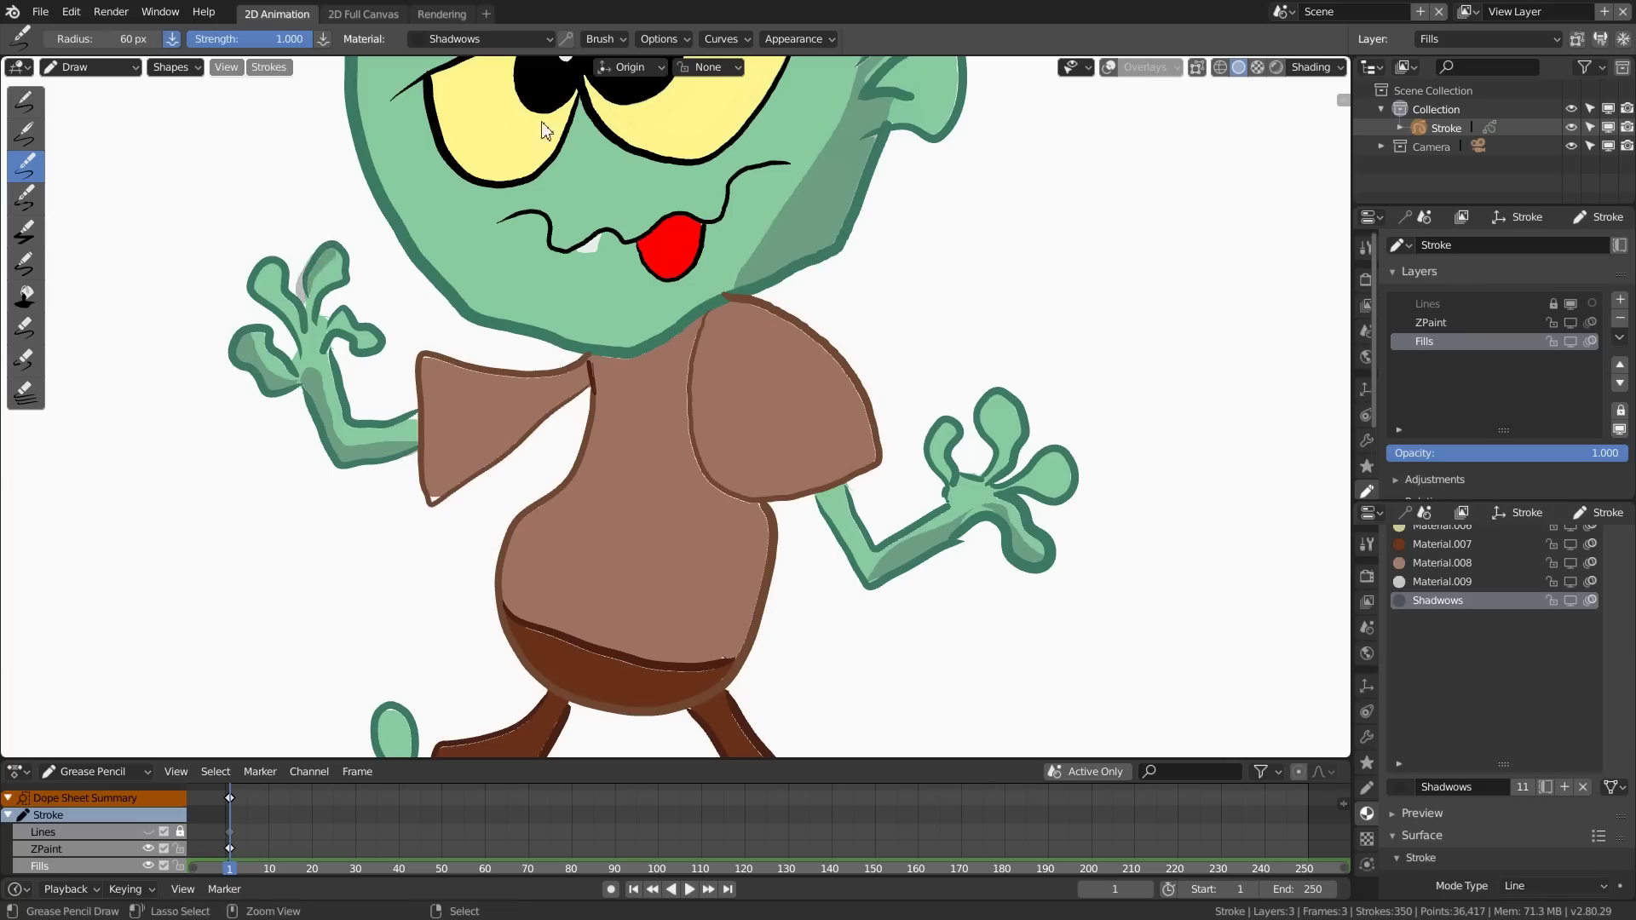
pyautogui.moveTo(306, 285); pyautogui.dragTo(333, 247)
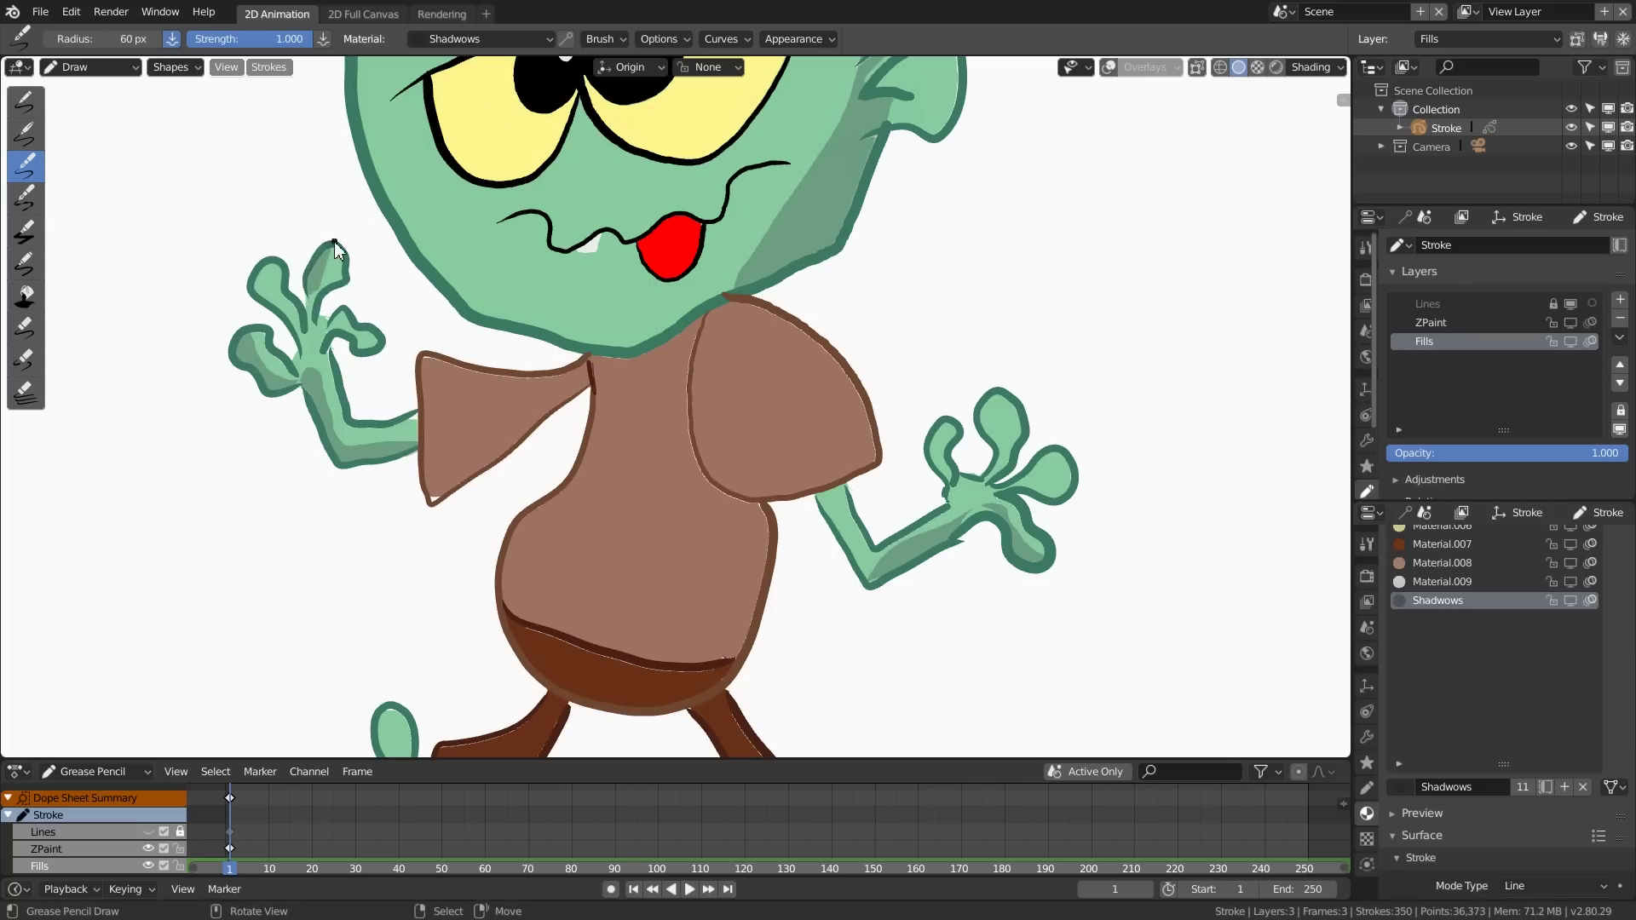
pyautogui.keyDown('shift'); pyautogui.moveTo(746, 169); pyautogui.dragTo(716, 329, button='middle'); pyautogui.keyUp('shift')
pyautogui.hotkey('ctrl', 'z')
pyautogui.moveTo(830, 215)
pyautogui.keyDown('shift'); pyautogui.mouseDown(button='middle')
pyautogui.moveTo(747, 385)
pyautogui.moveTo(585, 287)
pyautogui.mouseUp(button='middle'); pyautogui.keyUp('shift')
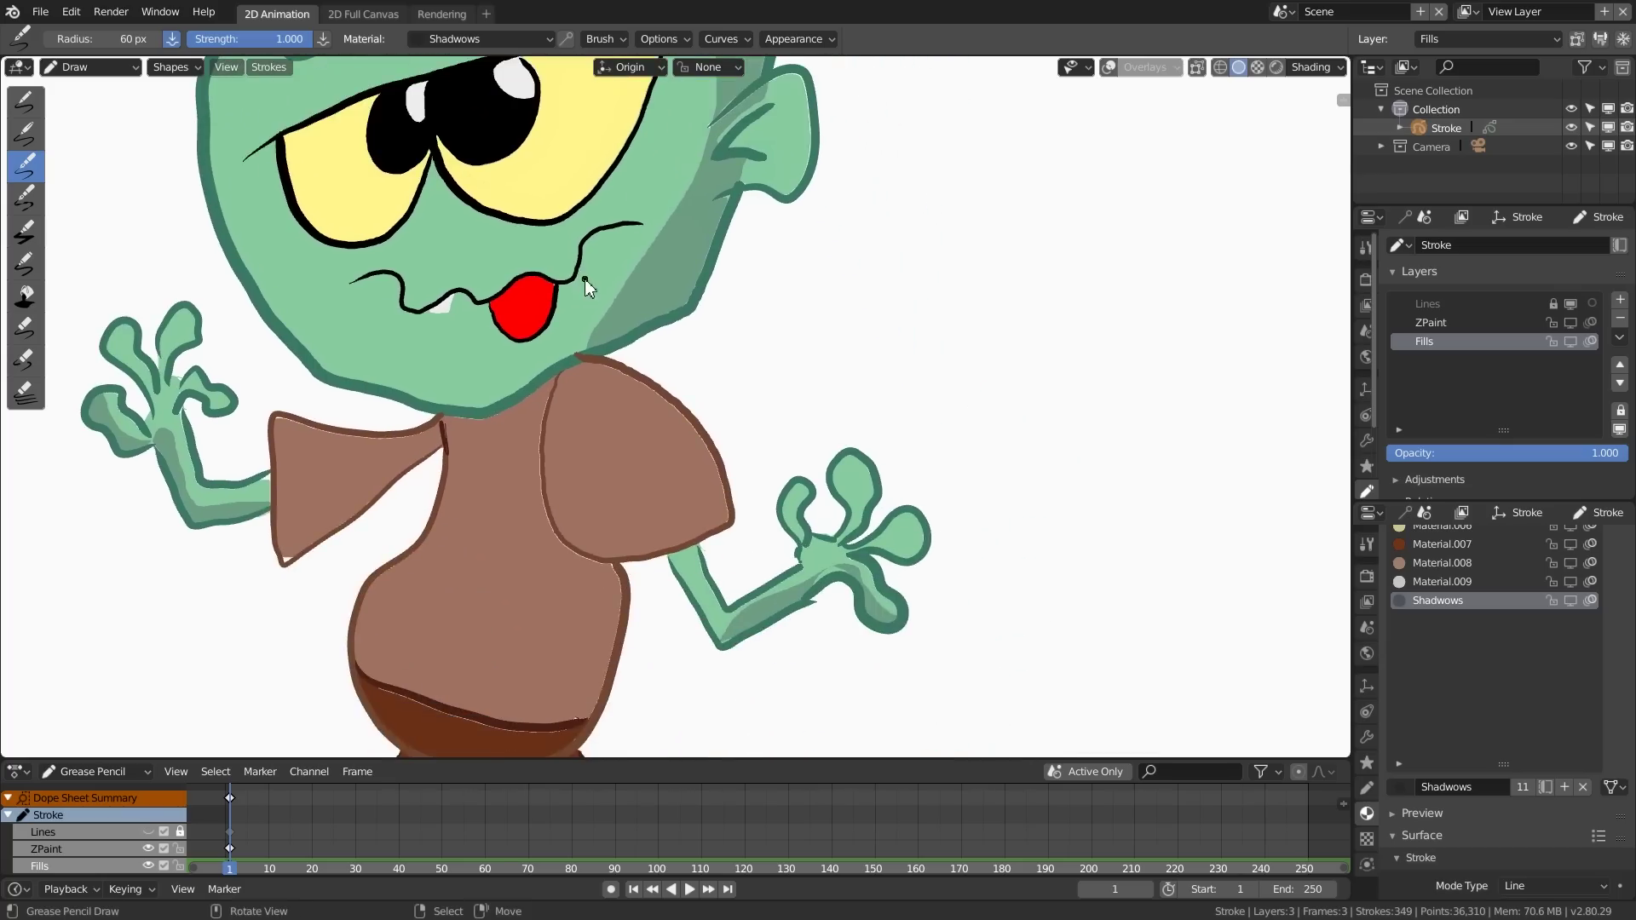
# Step: Shade the top finger and the outer finger of the right hand with the Shadwows material
pyautogui.moveTo(884, 541)
pyautogui.mouseDown()
pyautogui.moveTo(931, 548)
pyautogui.moveTo(859, 552)
pyautogui.mouseUp()
pyautogui.moveTo(873, 477)
pyautogui.mouseDown()
pyautogui.moveTo(852, 550)
pyautogui.moveTo(870, 498)
pyautogui.moveTo(873, 516)
pyautogui.moveTo(854, 547)
pyautogui.moveTo(862, 492)
pyautogui.moveTo(874, 496)
pyautogui.moveTo(846, 546)
pyautogui.mouseUp()
pyautogui.hotkey('ctrl', 'z')
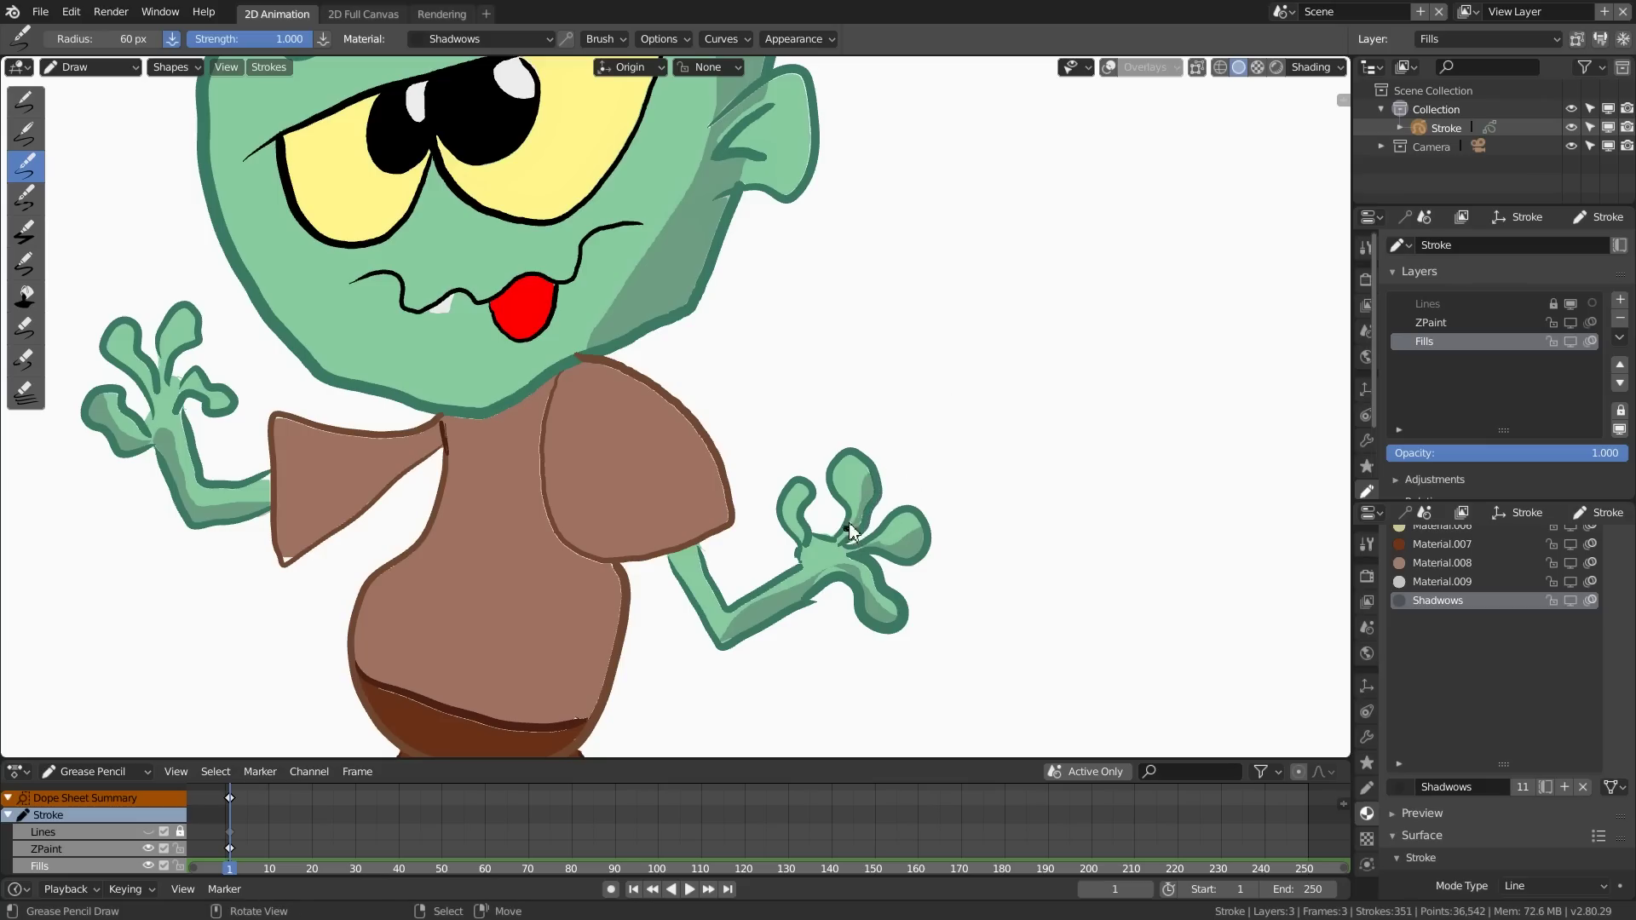
# Step: Shade the left side of the raised left foot and the underside of the right foot with the Shadwows material
pyautogui.keyDown('shift'); pyautogui.moveTo(958, 415); pyautogui.dragTo(1025, 263, button='middle'); pyautogui.keyUp('shift')
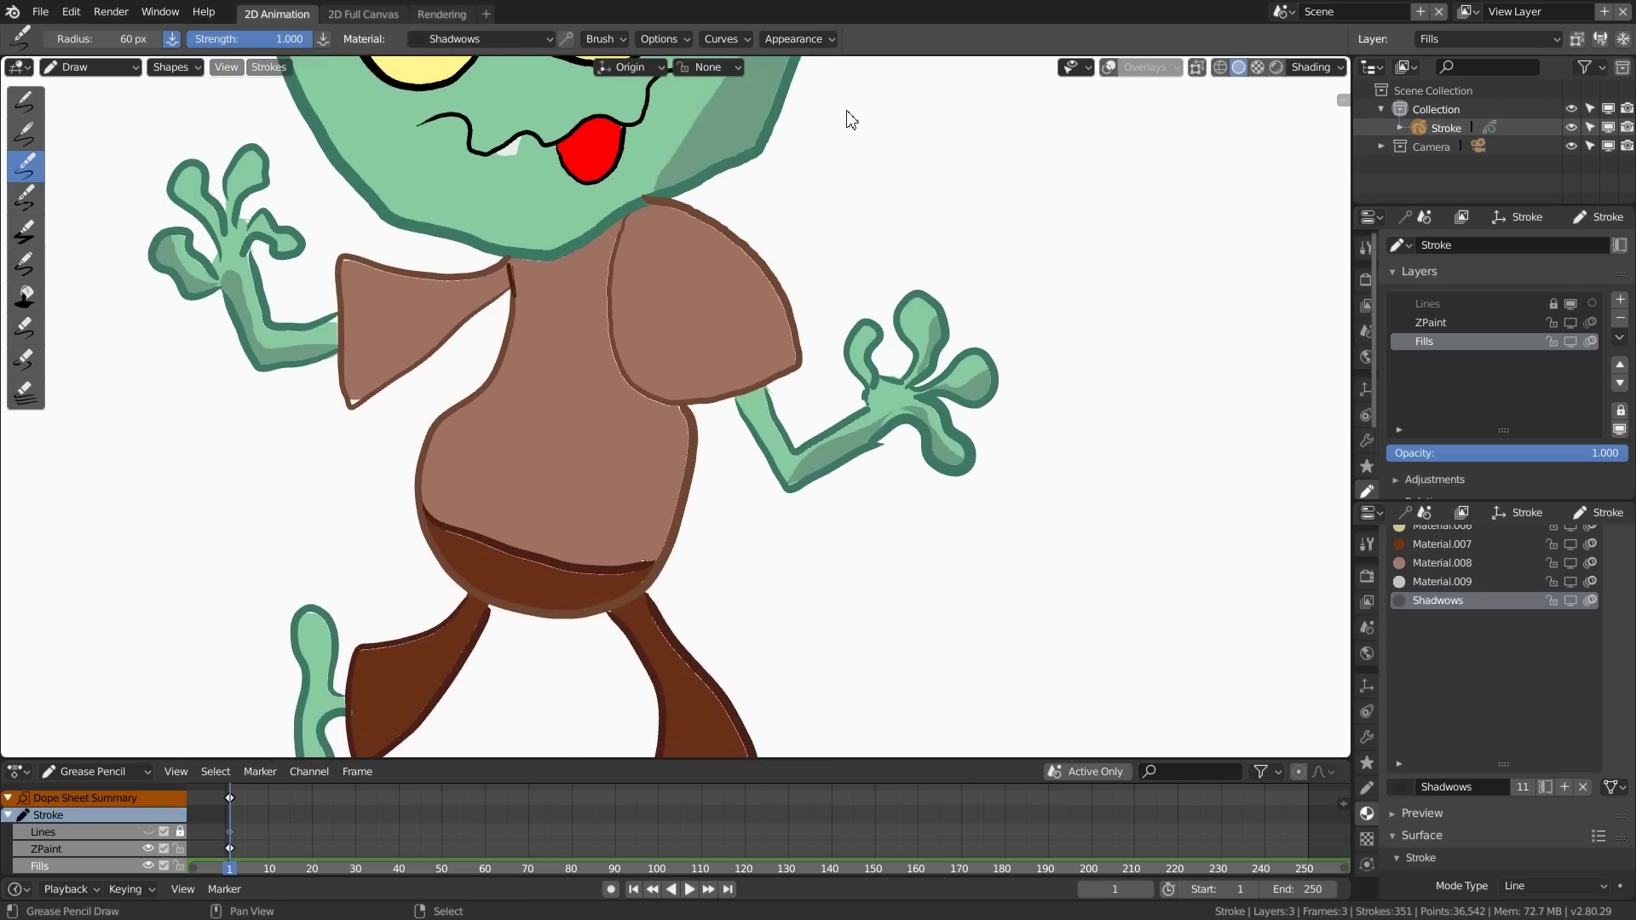
pyautogui.keyDown('shift'); pyautogui.moveTo(340, 662); pyautogui.dragTo(413, 426, button='middle'); pyautogui.keyUp('shift')
pyautogui.moveTo(369, 380)
pyautogui.mouseDown()
pyautogui.moveTo(399, 508)
pyautogui.moveTo(380, 524)
pyautogui.moveTo(373, 379)
pyautogui.mouseUp()
pyautogui.hotkey('ctrl', 'z')
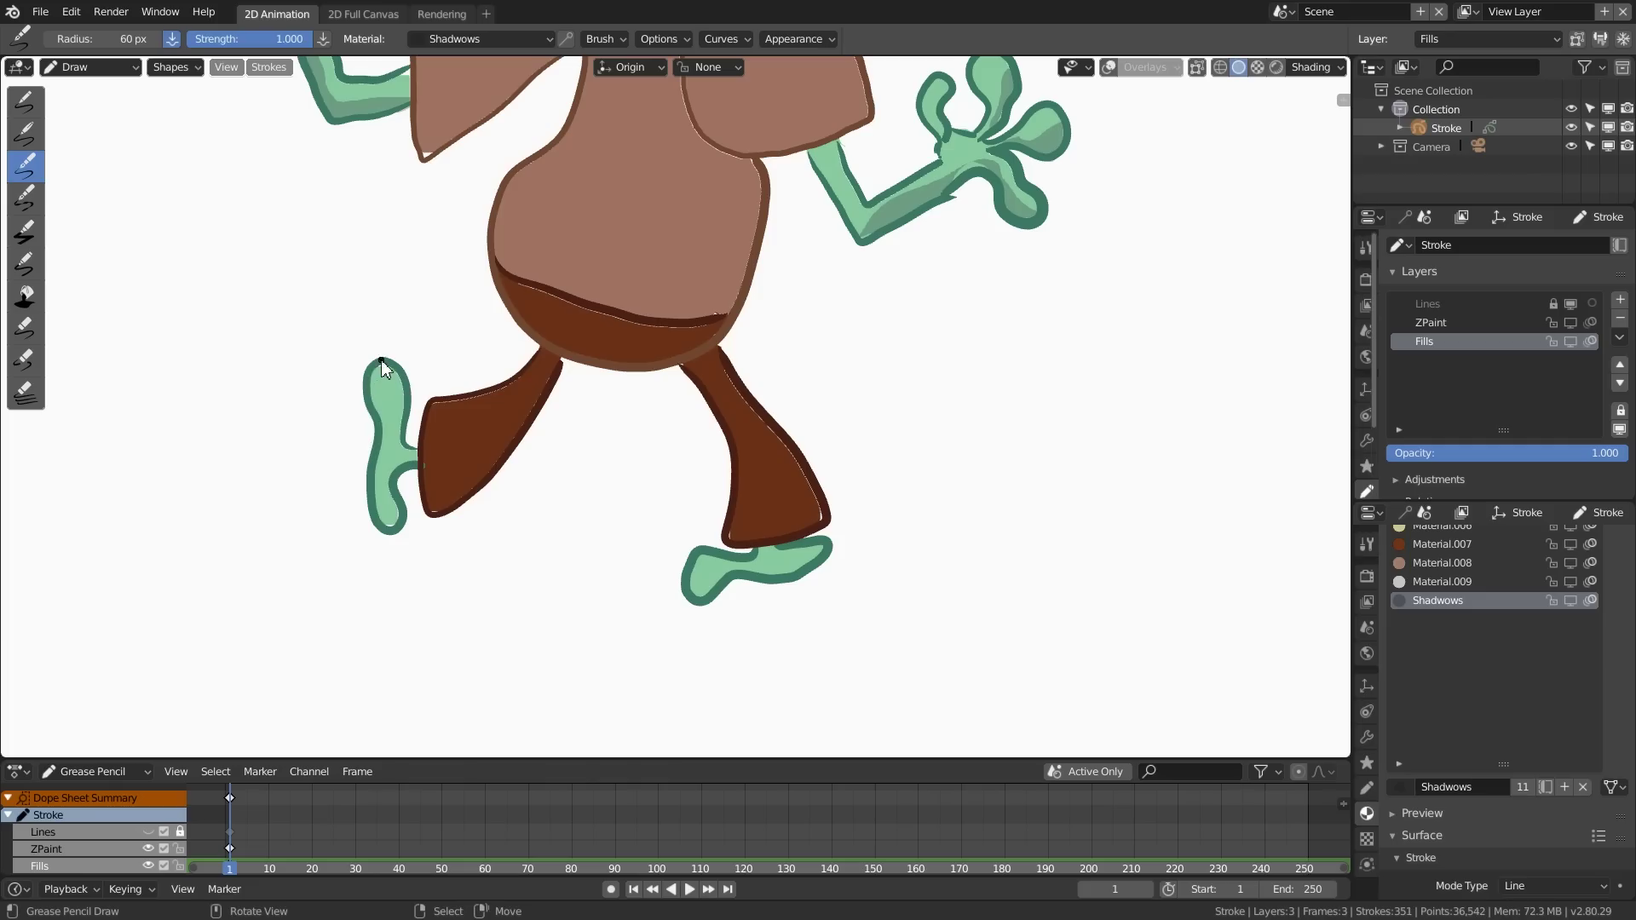
pyautogui.moveTo(387, 395)
pyautogui.mouseDown()
pyautogui.moveTo(401, 511)
pyautogui.moveTo(380, 507)
pyautogui.moveTo(373, 379)
pyautogui.mouseUp()
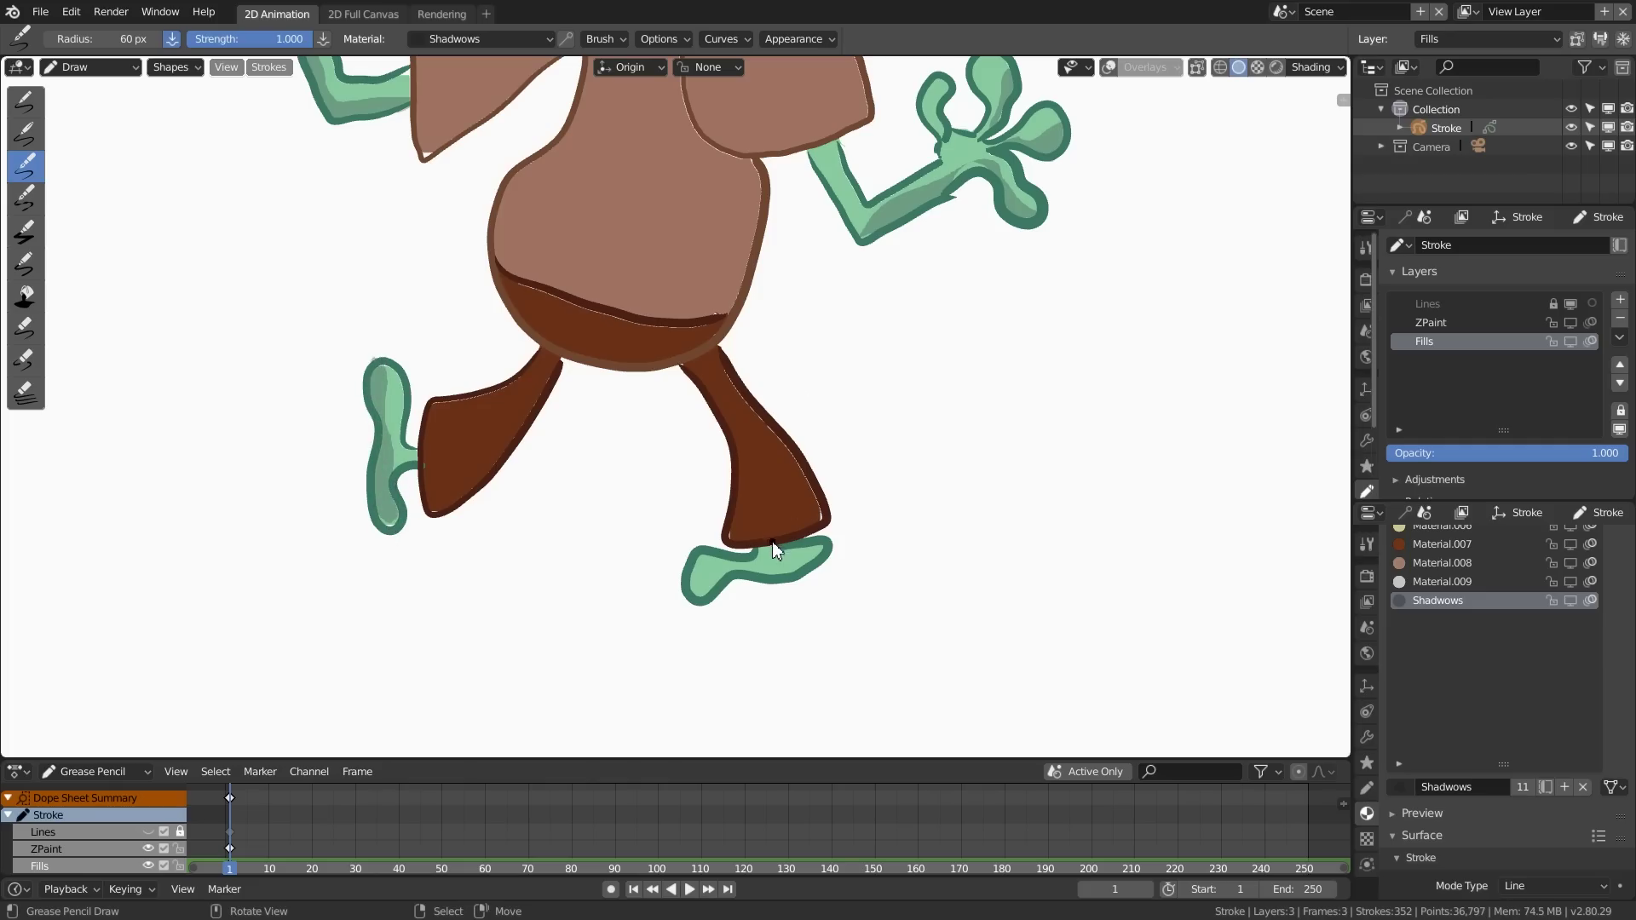
pyautogui.moveTo(700, 588)
pyautogui.mouseDown()
pyautogui.moveTo(814, 558)
pyautogui.moveTo(796, 584)
pyautogui.moveTo(694, 597)
pyautogui.mouseUp()
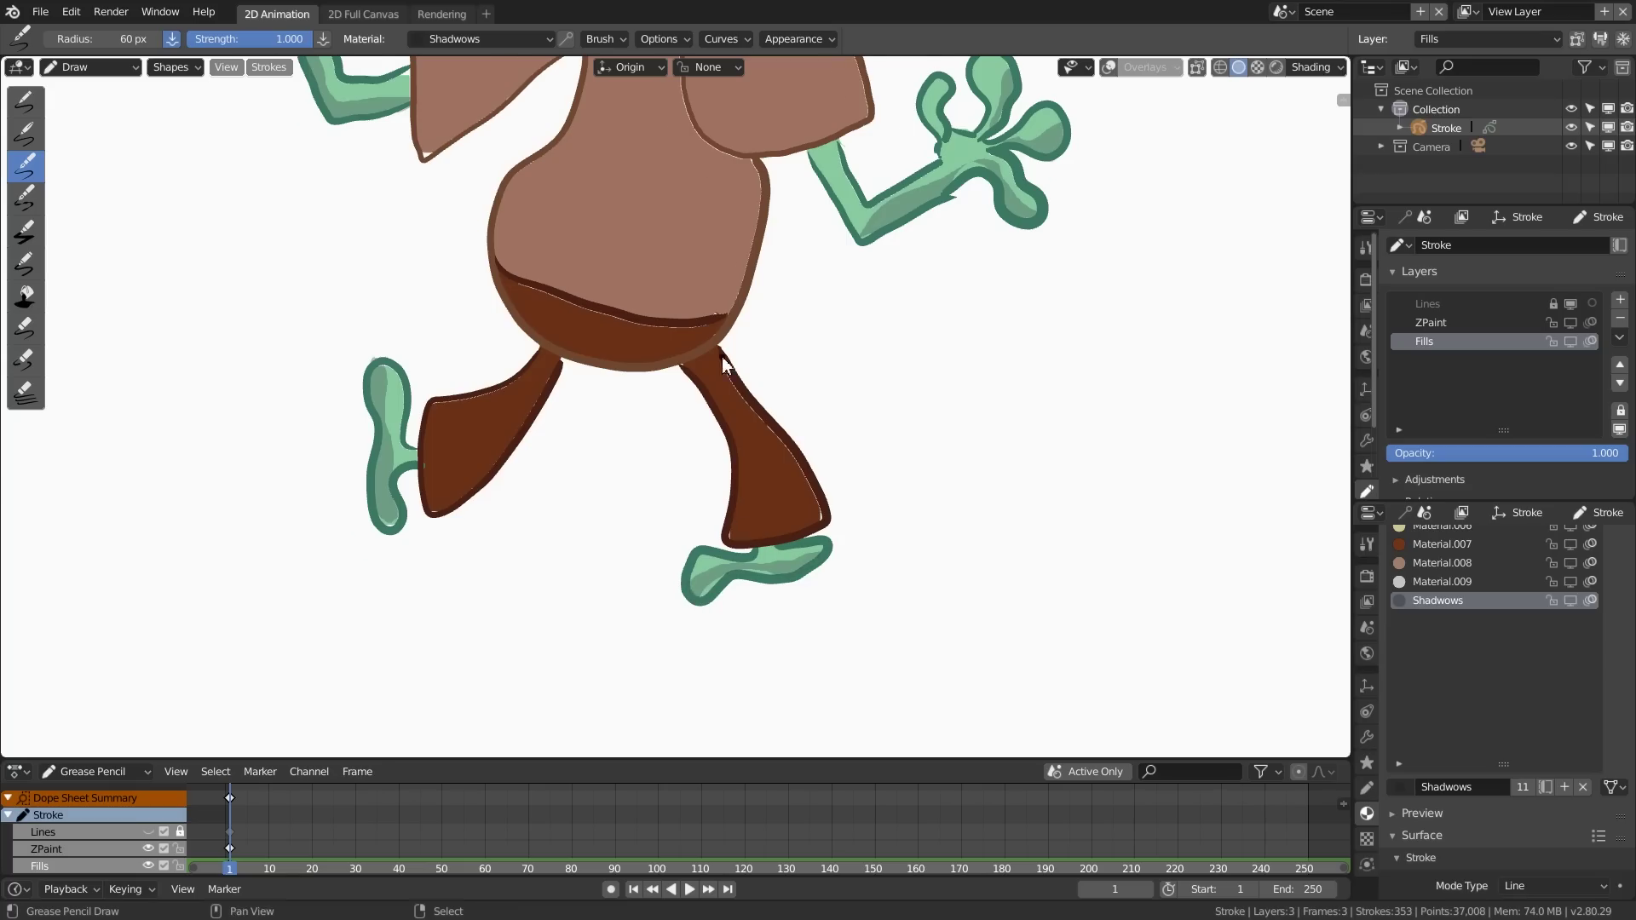
# Step: Shade the shirt with the Shadwows material on the right sleeve's outer side, the torso's right side and the left sleeve's lower part
pyautogui.keyDown('shift'); pyautogui.moveTo(723, 366); pyautogui.dragTo(800, 695, button='middle'); pyautogui.keyUp('shift')
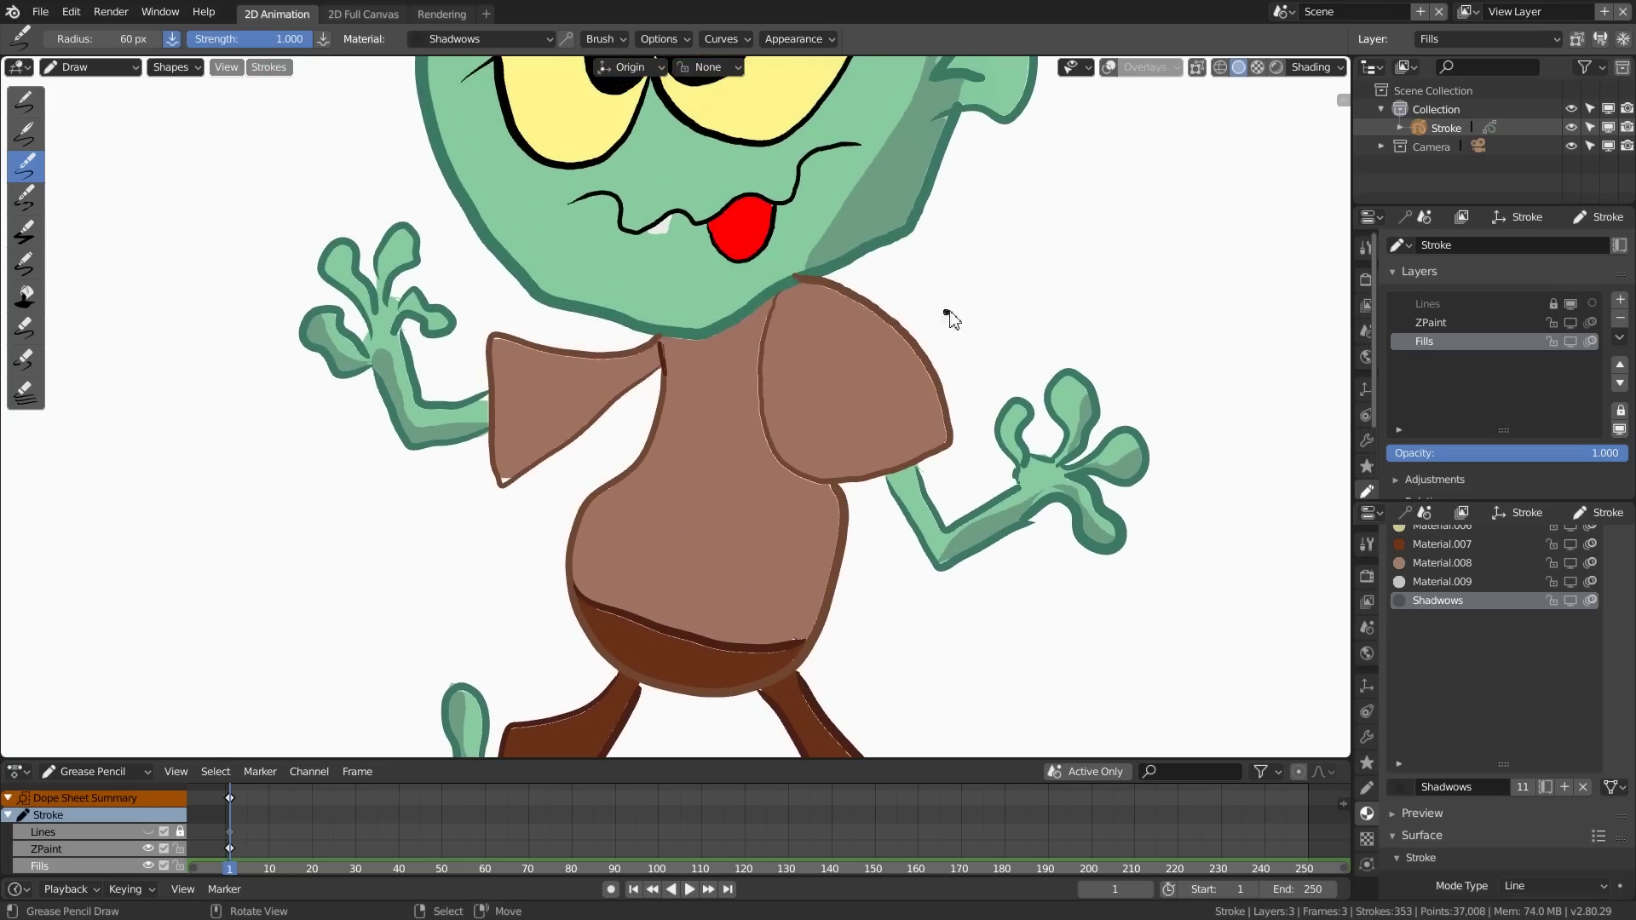
pyautogui.moveTo(833, 307)
pyautogui.mouseDown()
pyautogui.moveTo(891, 407)
pyautogui.moveTo(886, 464)
pyautogui.moveTo(908, 471)
pyautogui.moveTo(944, 449)
pyautogui.moveTo(948, 396)
pyautogui.moveTo(871, 299)
pyautogui.mouseUp()
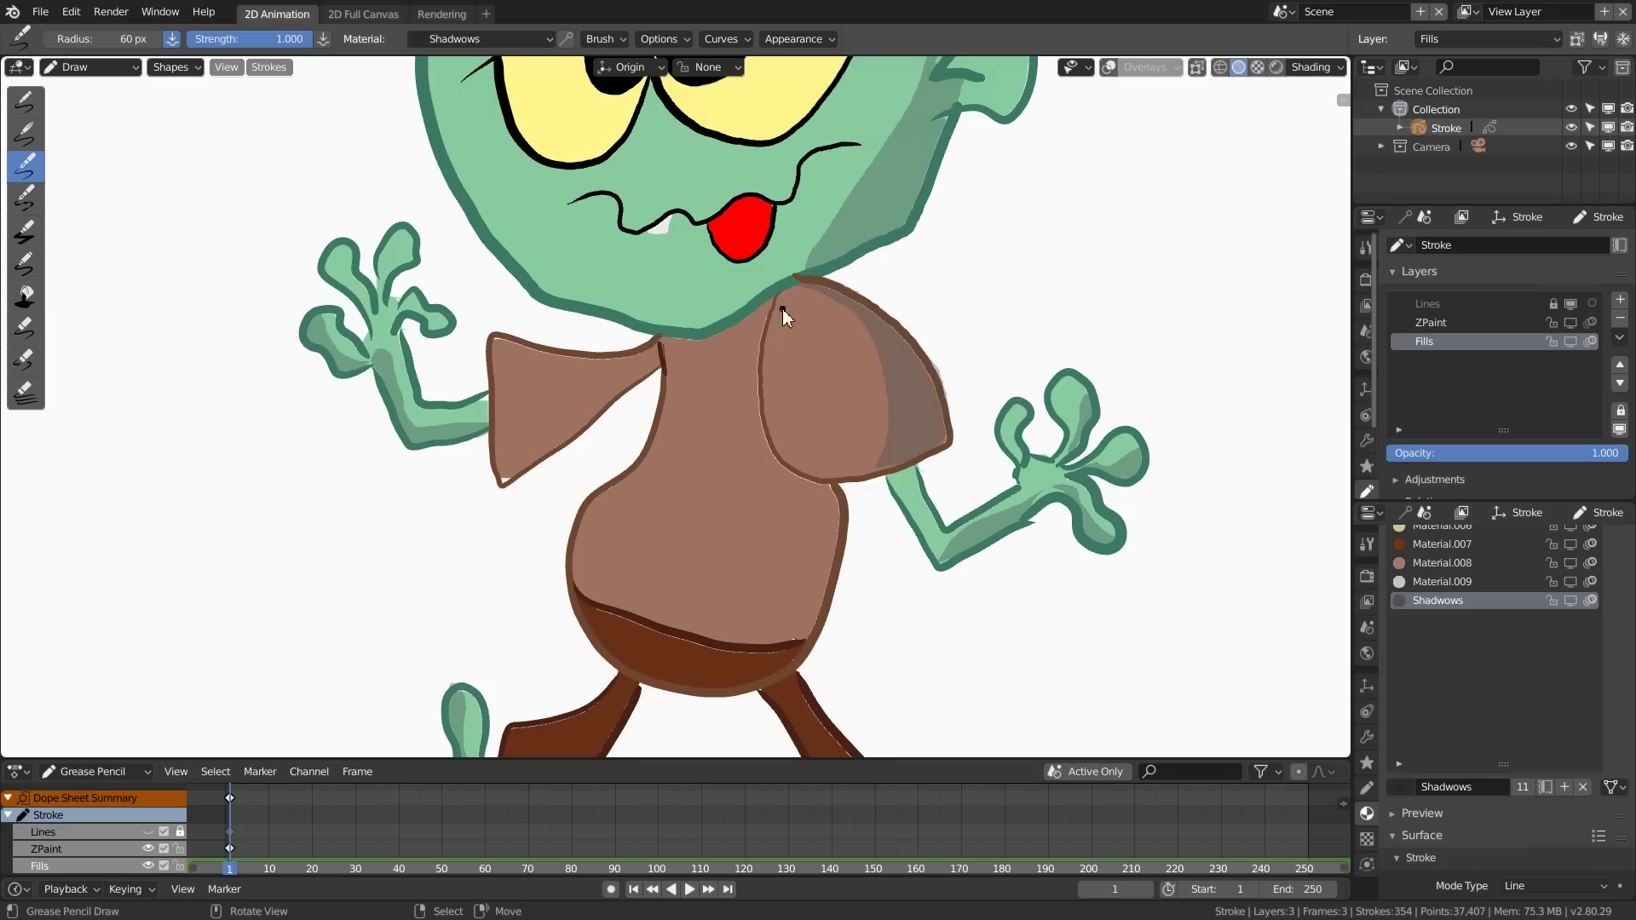
pyautogui.moveTo(729, 542)
pyautogui.mouseDown()
pyautogui.moveTo(666, 673)
pyautogui.moveTo(699, 696)
pyautogui.moveTo(815, 651)
pyautogui.moveTo(836, 603)
pyautogui.moveTo(847, 511)
pyautogui.moveTo(763, 436)
pyautogui.moveTo(757, 374)
pyautogui.moveTo(785, 276)
pyautogui.mouseUp()
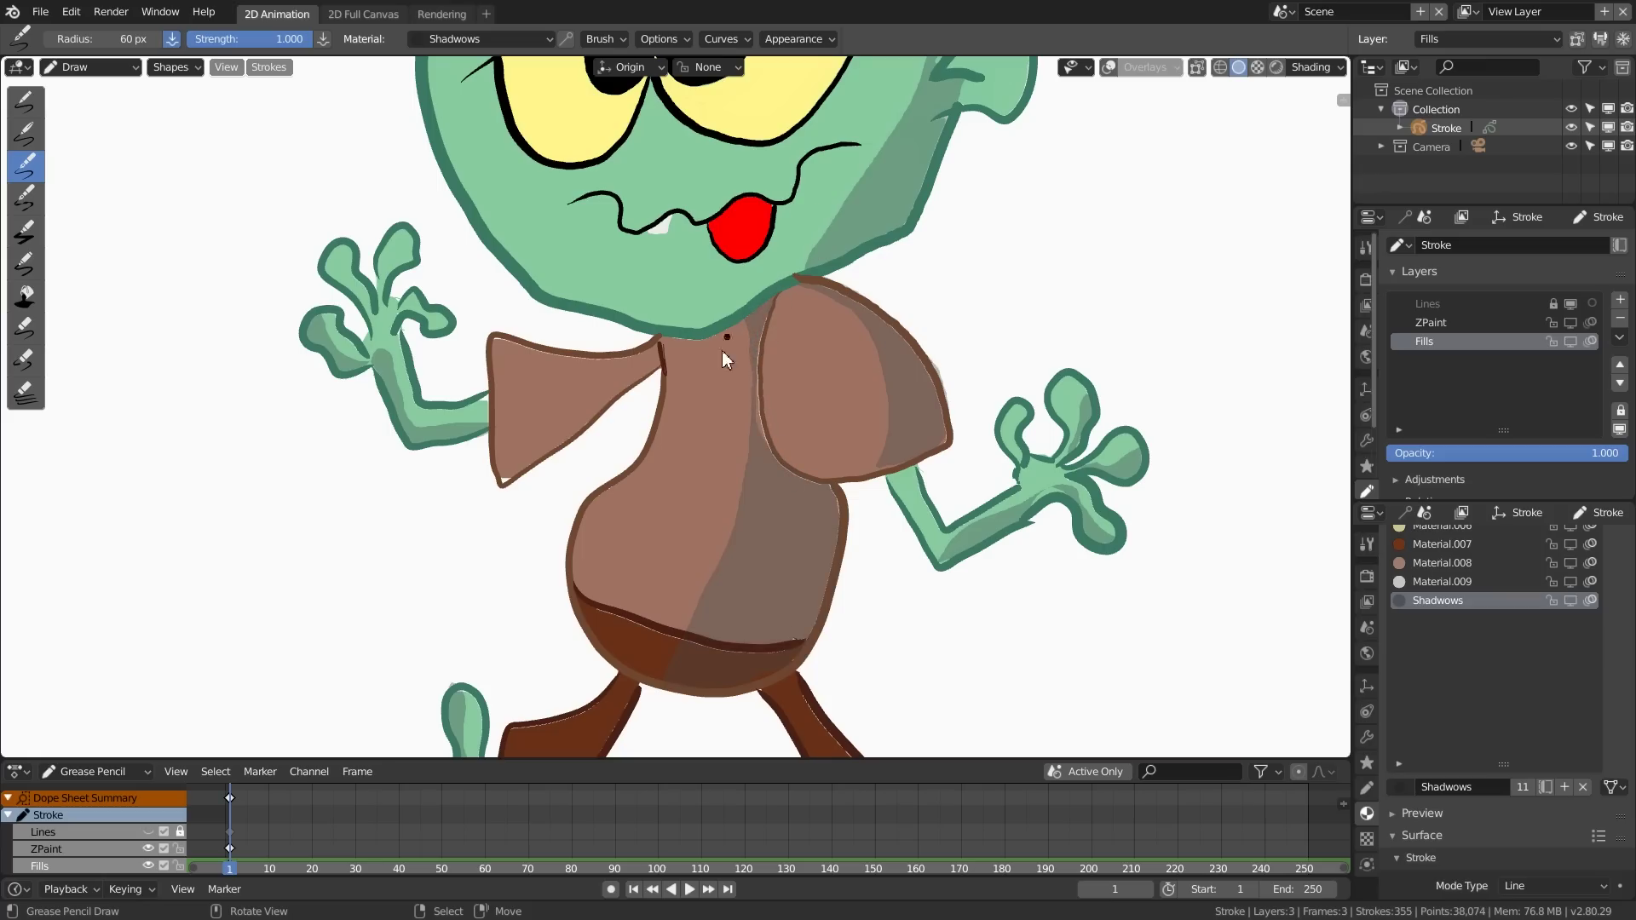
pyautogui.keyDown('shift'); pyautogui.moveTo(705, 380); pyautogui.dragTo(852, 381, button='middle'); pyautogui.keyUp('shift')
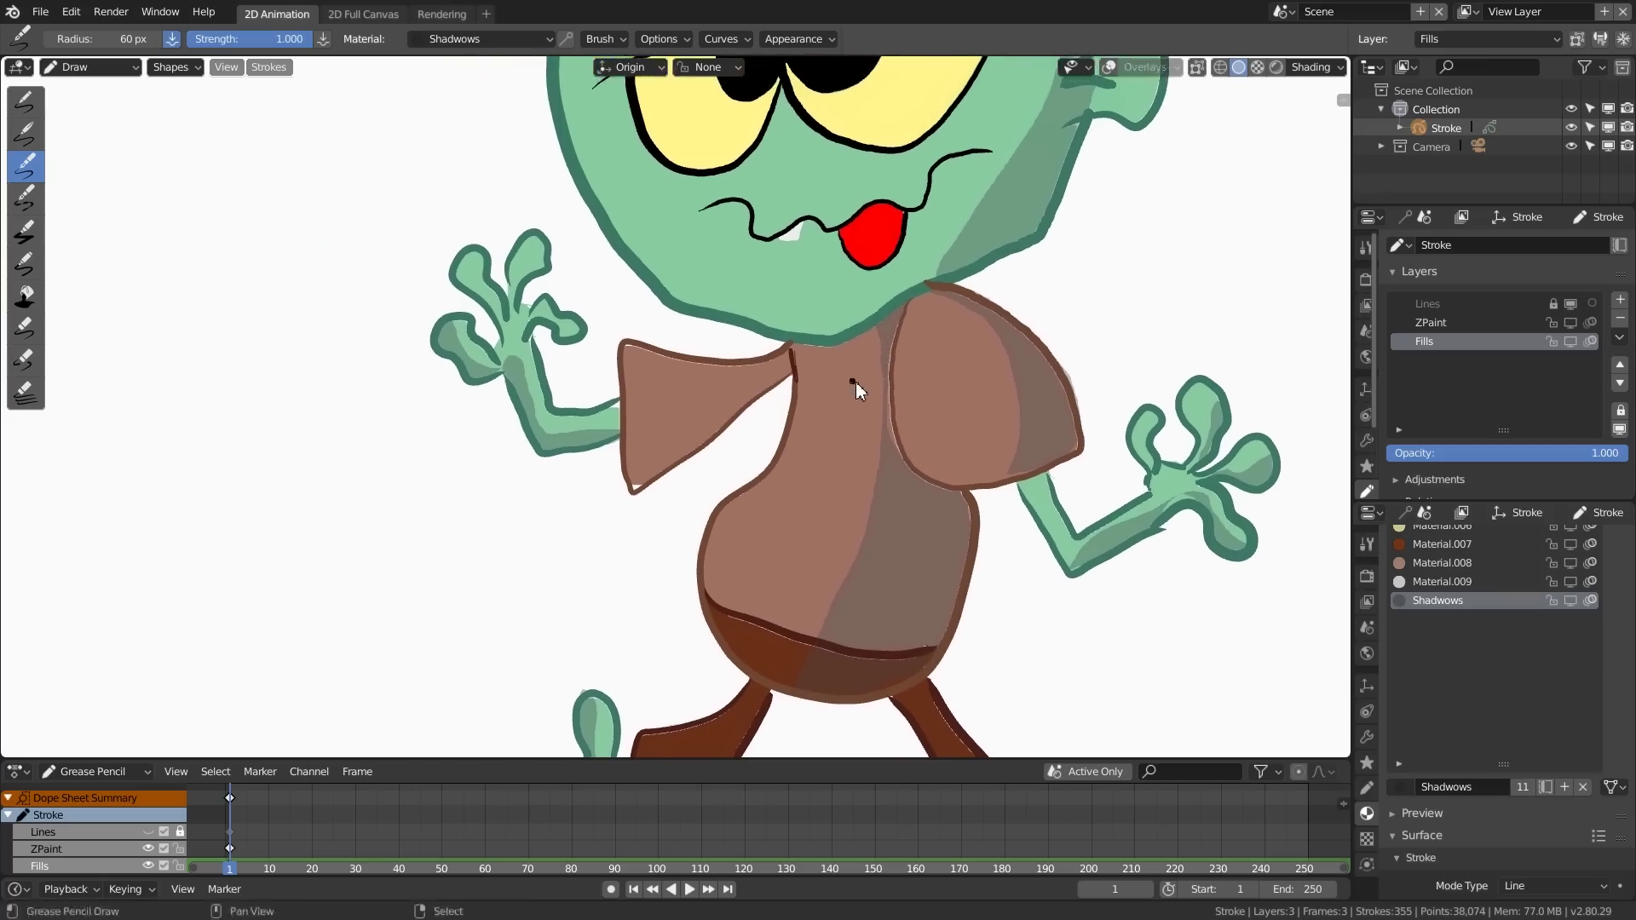
pyautogui.moveTo(631, 418)
pyautogui.mouseDown()
pyautogui.moveTo(792, 354)
pyautogui.moveTo(650, 492)
pyautogui.moveTo(626, 491)
pyautogui.mouseUp()
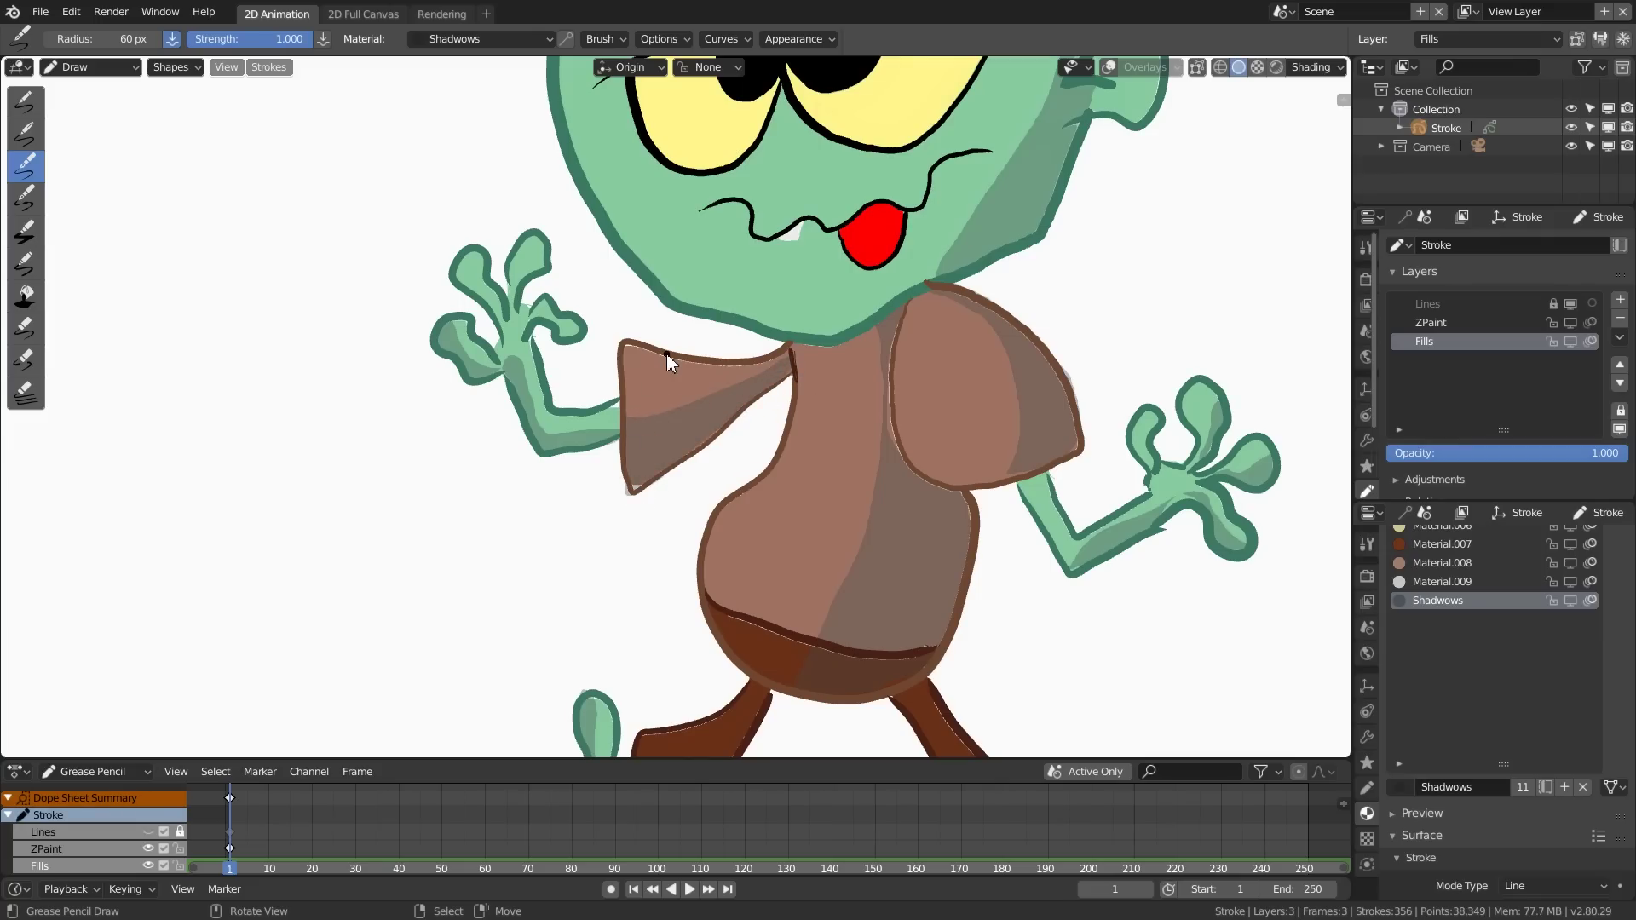
# Step: Shade the right-hand side of both trouser legs with the Shadwows material
pyautogui.keyDown('shift'); pyautogui.moveTo(666, 355); pyautogui.dragTo(609, 158, button='middle'); pyautogui.keyUp('shift')
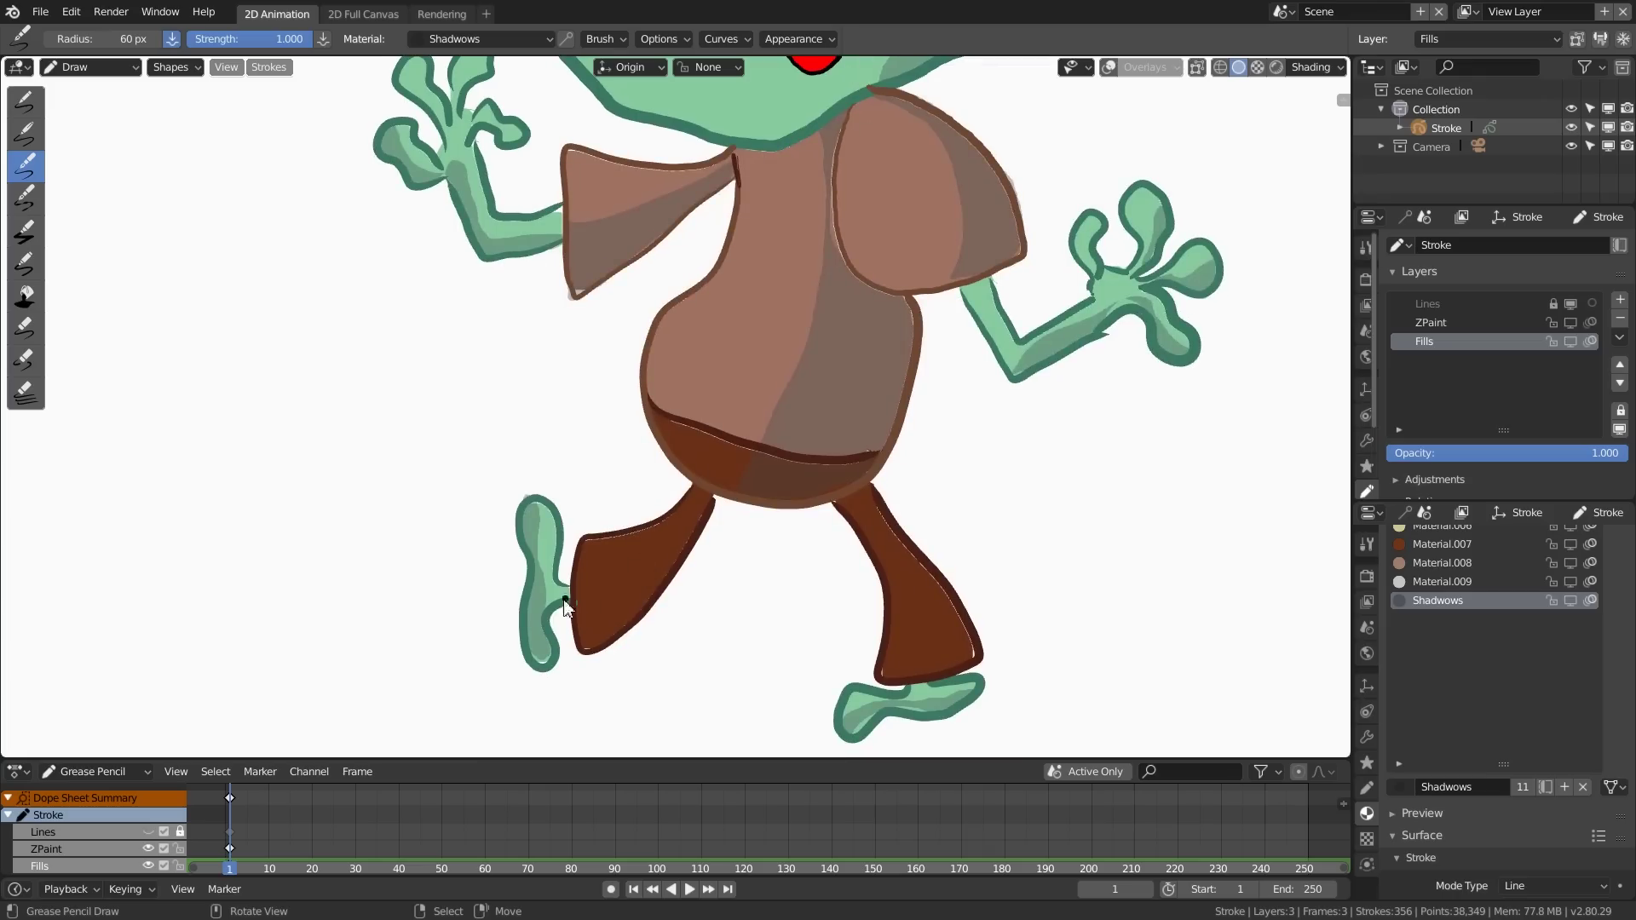
pyautogui.moveTo(570, 596)
pyautogui.mouseDown()
pyautogui.moveTo(715, 502)
pyautogui.moveTo(608, 654)
pyautogui.moveTo(575, 640)
pyautogui.mouseUp()
pyautogui.moveTo(868, 467); pyautogui.dragTo(870, 465)
# Step: Try to add a second, darker shadow on the torso below the right sleeve
pyautogui.moveTo(985, 256)
pyautogui.keyDown('shift'); pyautogui.mouseDown(button='middle')
pyautogui.moveTo(719, 555)
pyautogui.moveTo(693, 554)
pyautogui.moveTo(709, 181)
pyautogui.mouseUp(button='middle'); pyautogui.keyUp('shift')
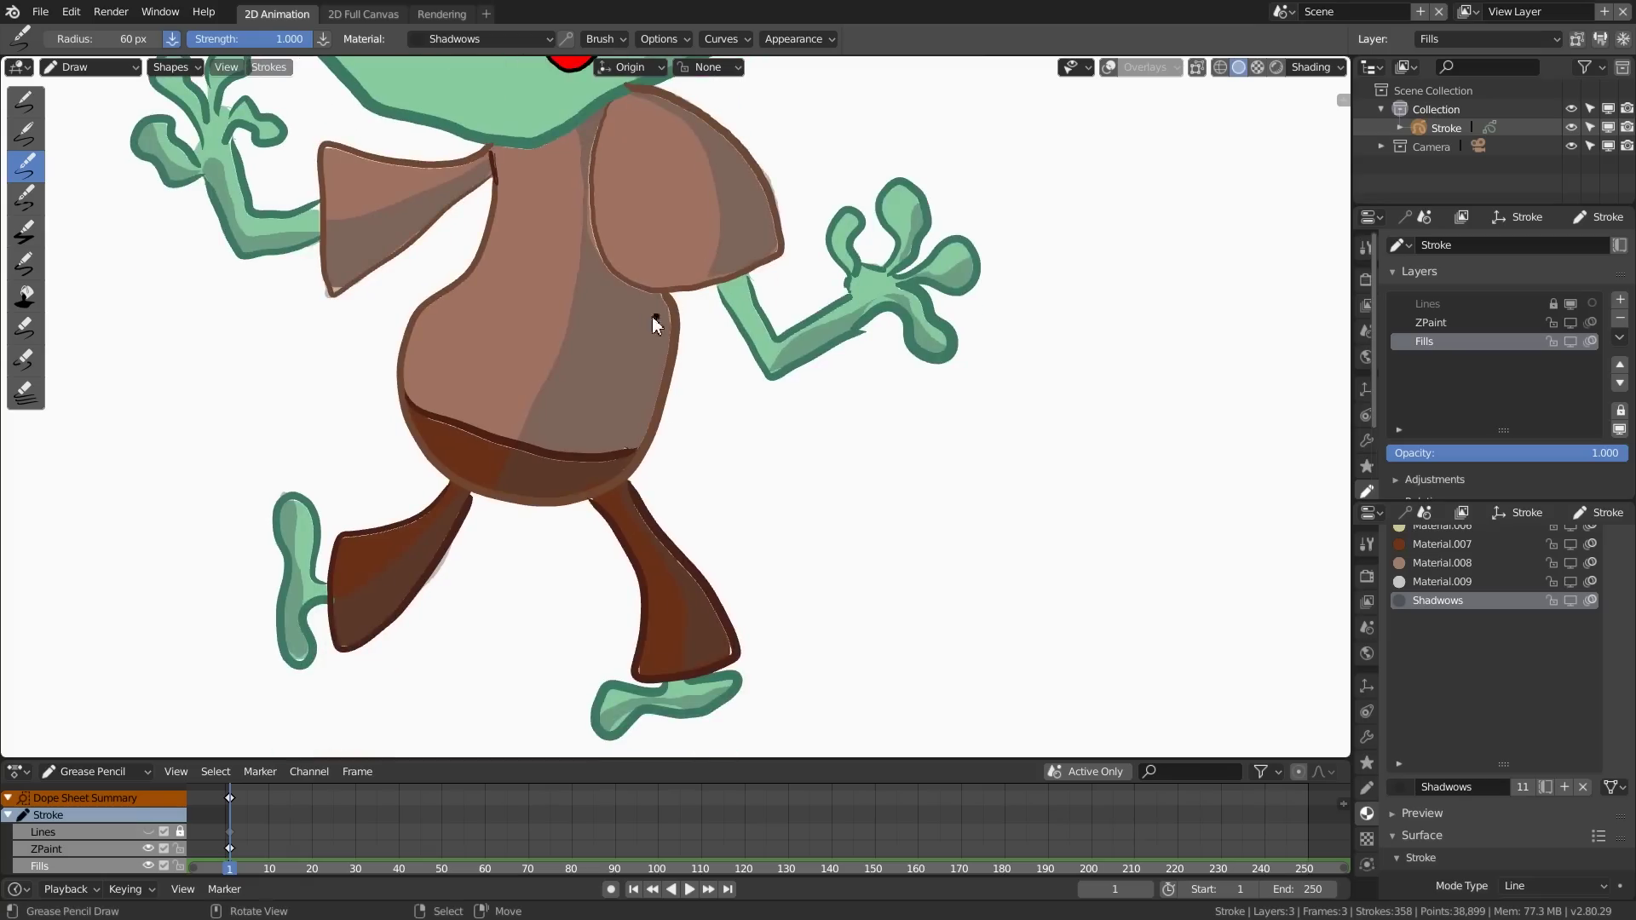
pyautogui.moveTo(631, 336)
pyautogui.mouseDown()
pyautogui.moveTo(555, 507)
pyautogui.moveTo(634, 468)
pyautogui.moveTo(653, 439)
pyautogui.moveTo(677, 288)
pyautogui.mouseUp()
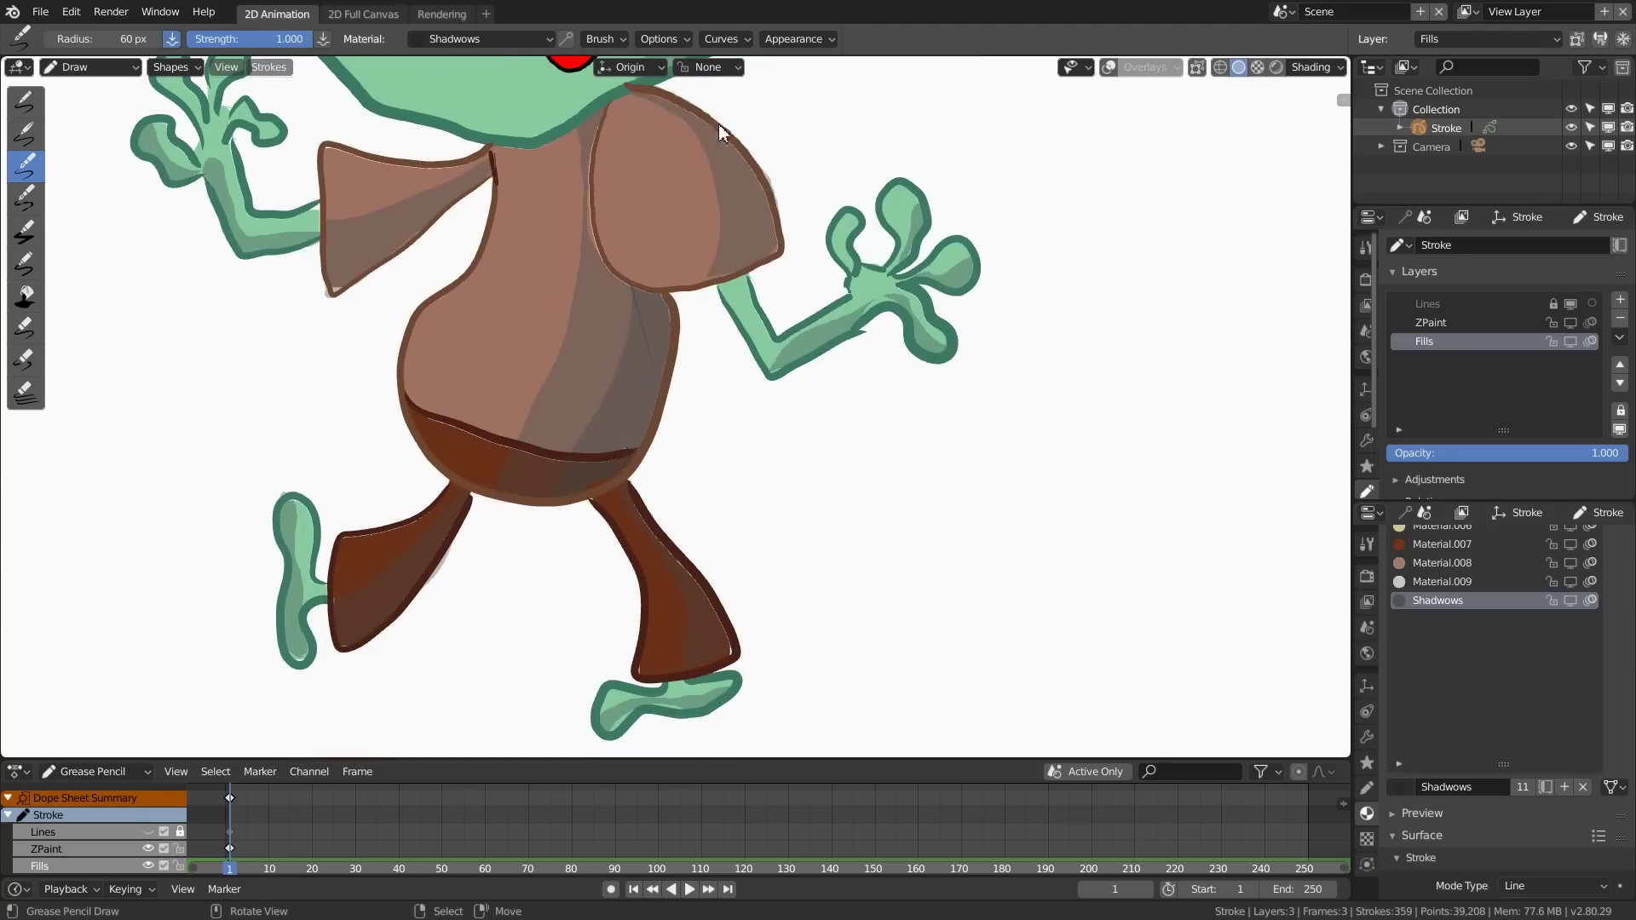
pyautogui.hotkey('ctrl', 'z')
# Step: Add a new material slot after Shadwows and create a new material in it for highlights
pyautogui.moveTo(750, 213)
pyautogui.keyDown('shift'); pyautogui.mouseDown(button='middle')
pyautogui.moveTo(683, 321)
pyautogui.moveTo(689, 545)
pyautogui.mouseUp(button='middle'); pyautogui.keyUp('shift')
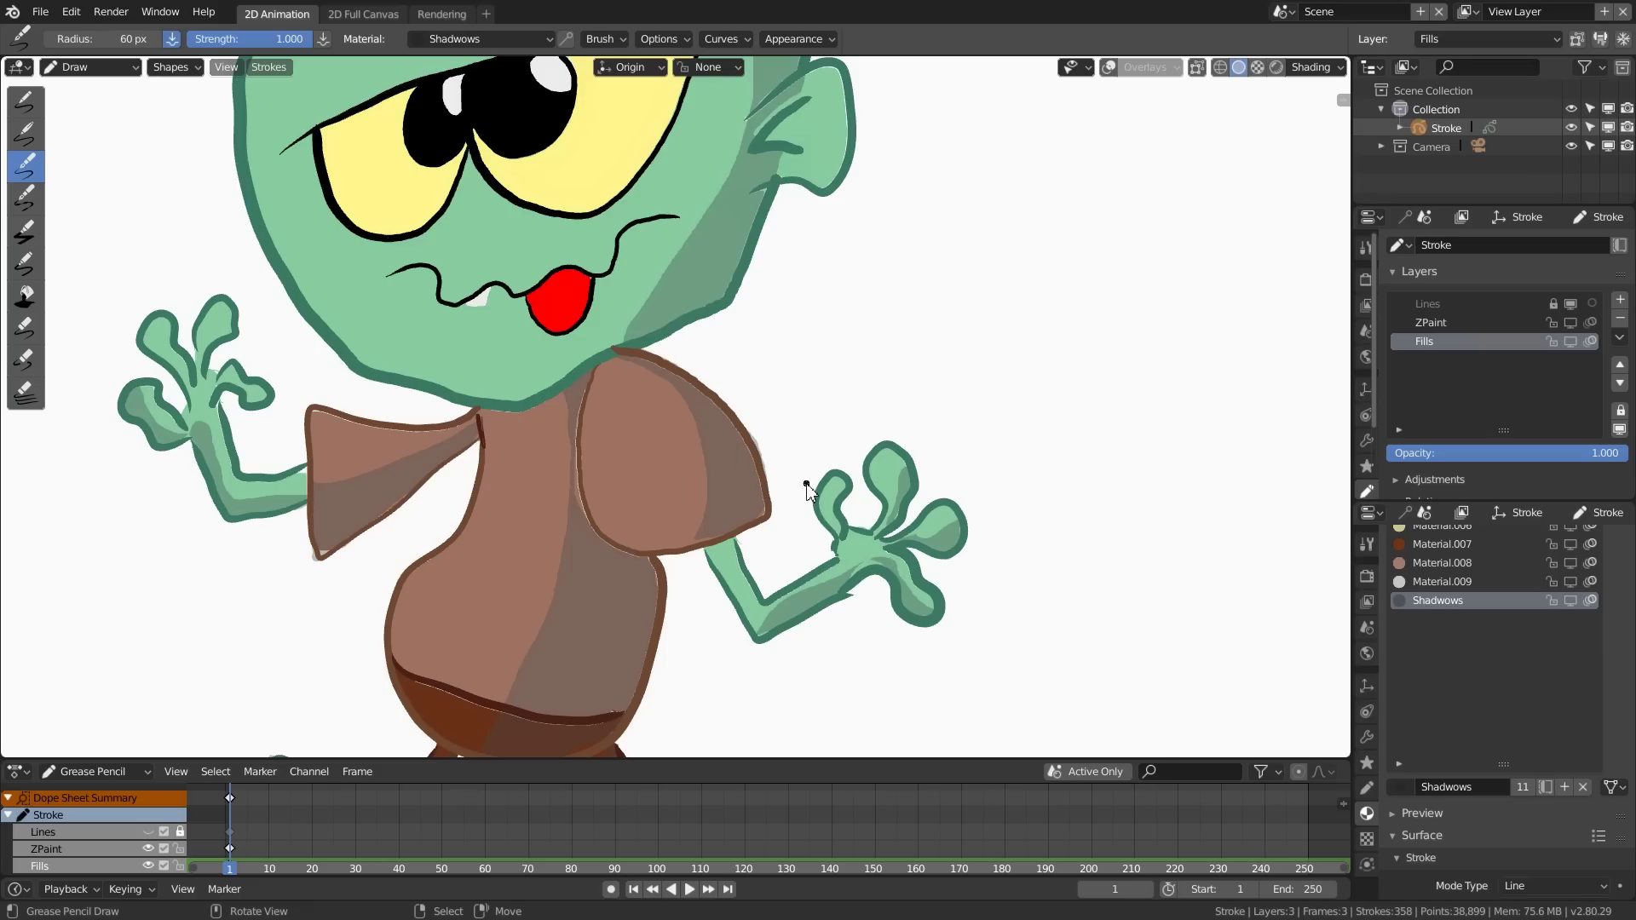
pyautogui.keyDown('shift'); pyautogui.moveTo(888, 340); pyautogui.dragTo(619, 496, button='middle'); pyautogui.keyUp('shift')
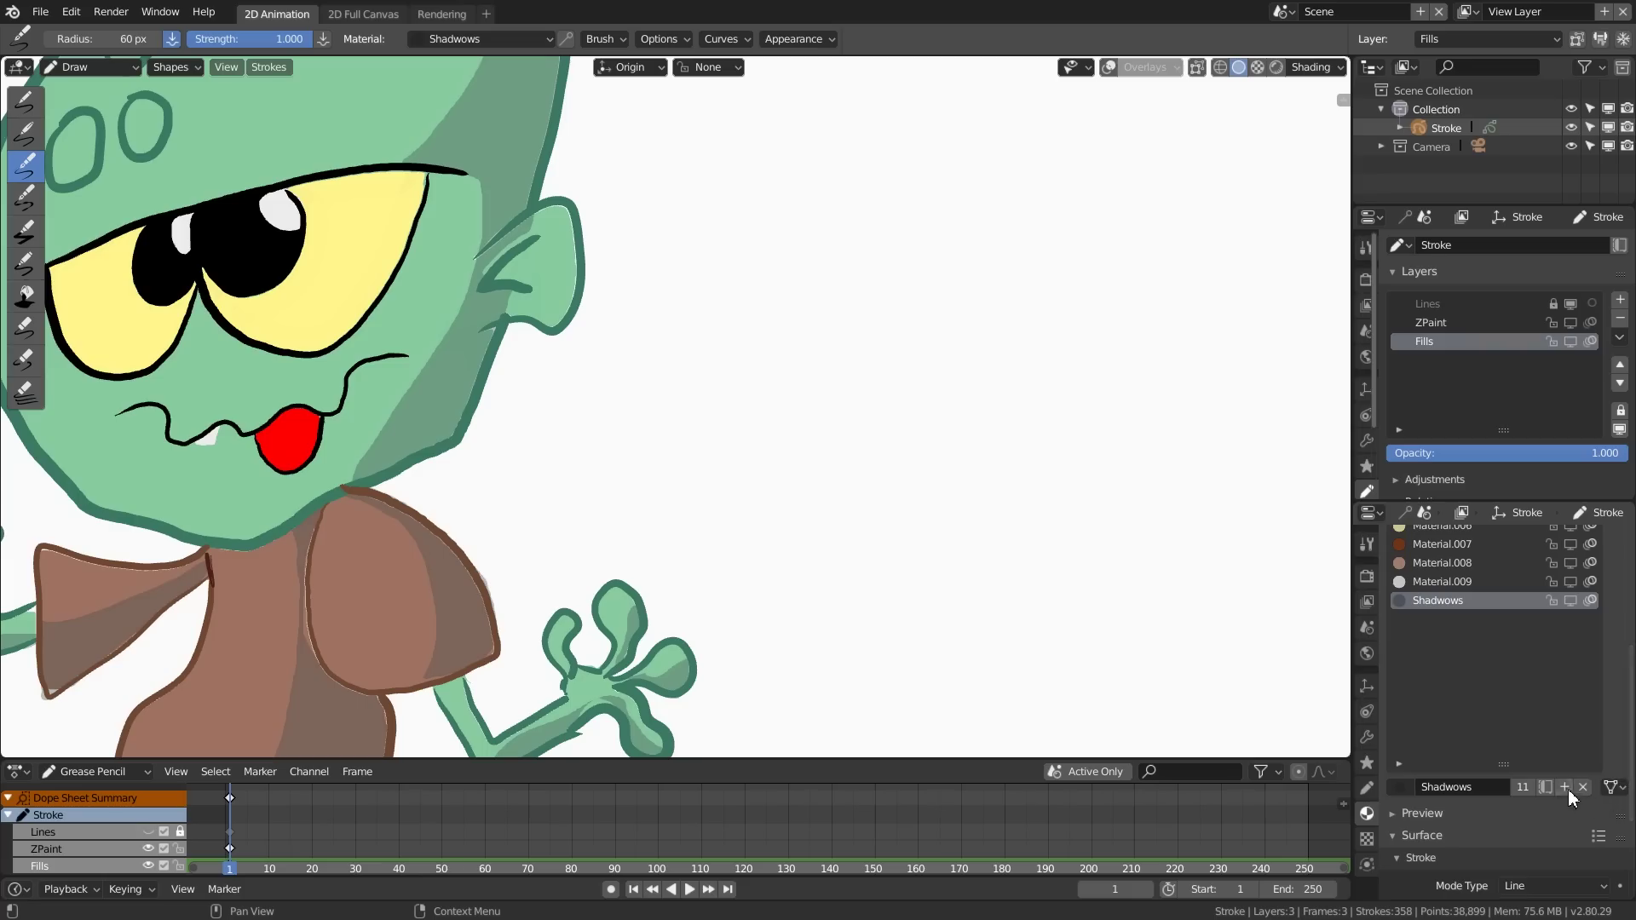
pyautogui.moveTo(1555, 686); pyautogui.dragTo(1533, 838, button='middle')
pyautogui.moveTo(1528, 657); pyautogui.dragTo(1520, 743, button='middle')
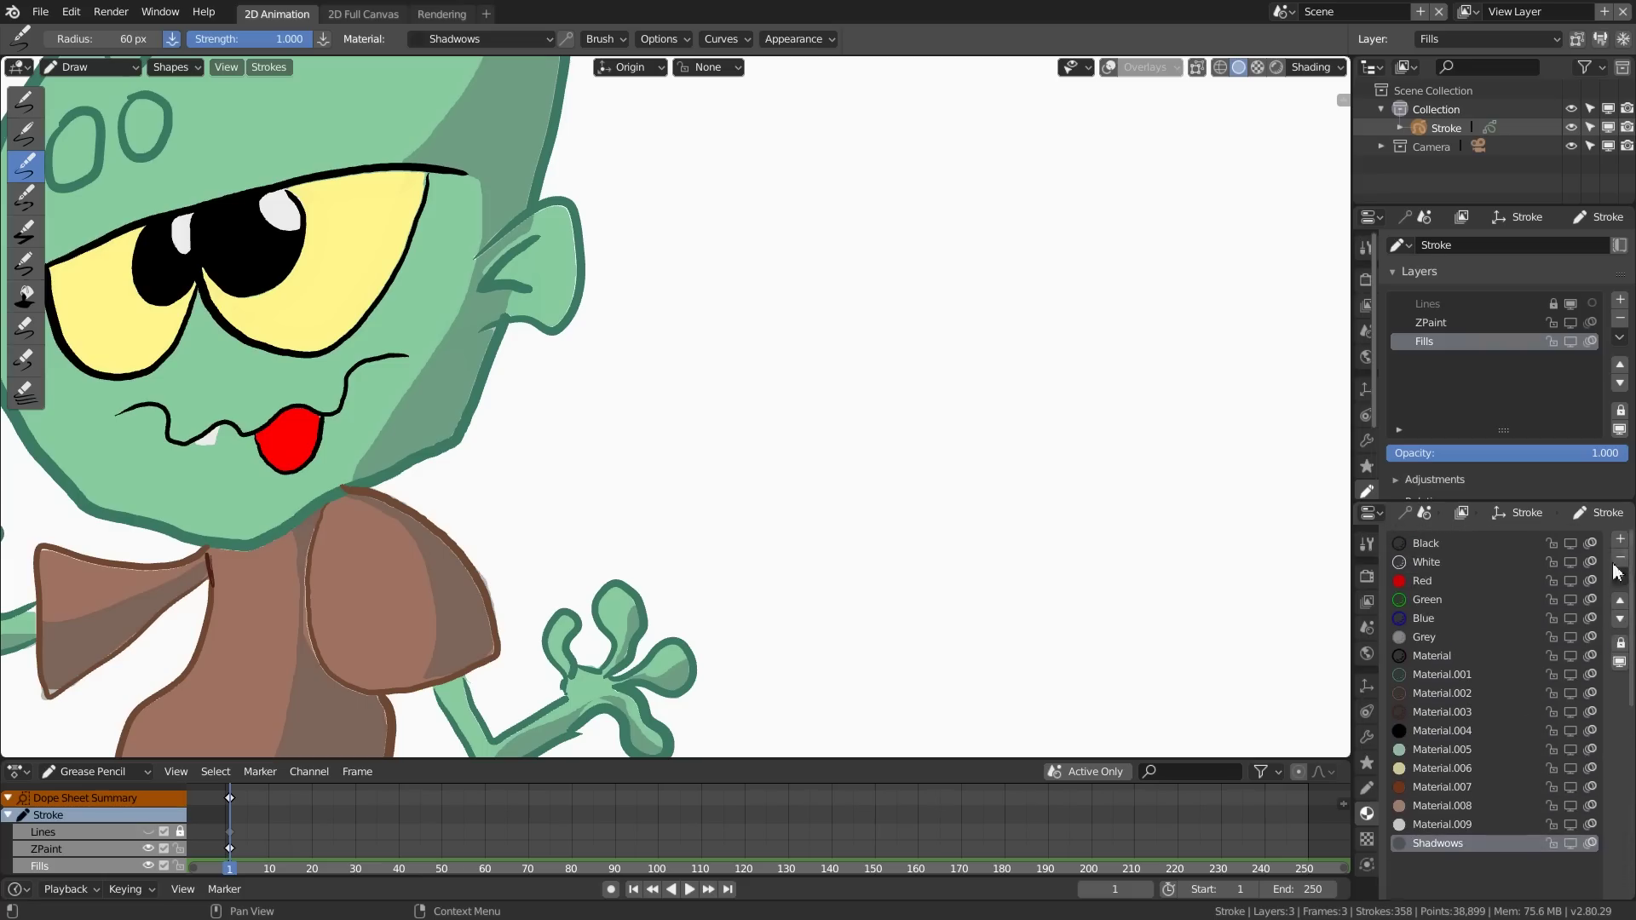
pyautogui.click(1620, 542)
pyautogui.moveTo(1523, 672); pyautogui.dragTo(1525, 397, button='middle')
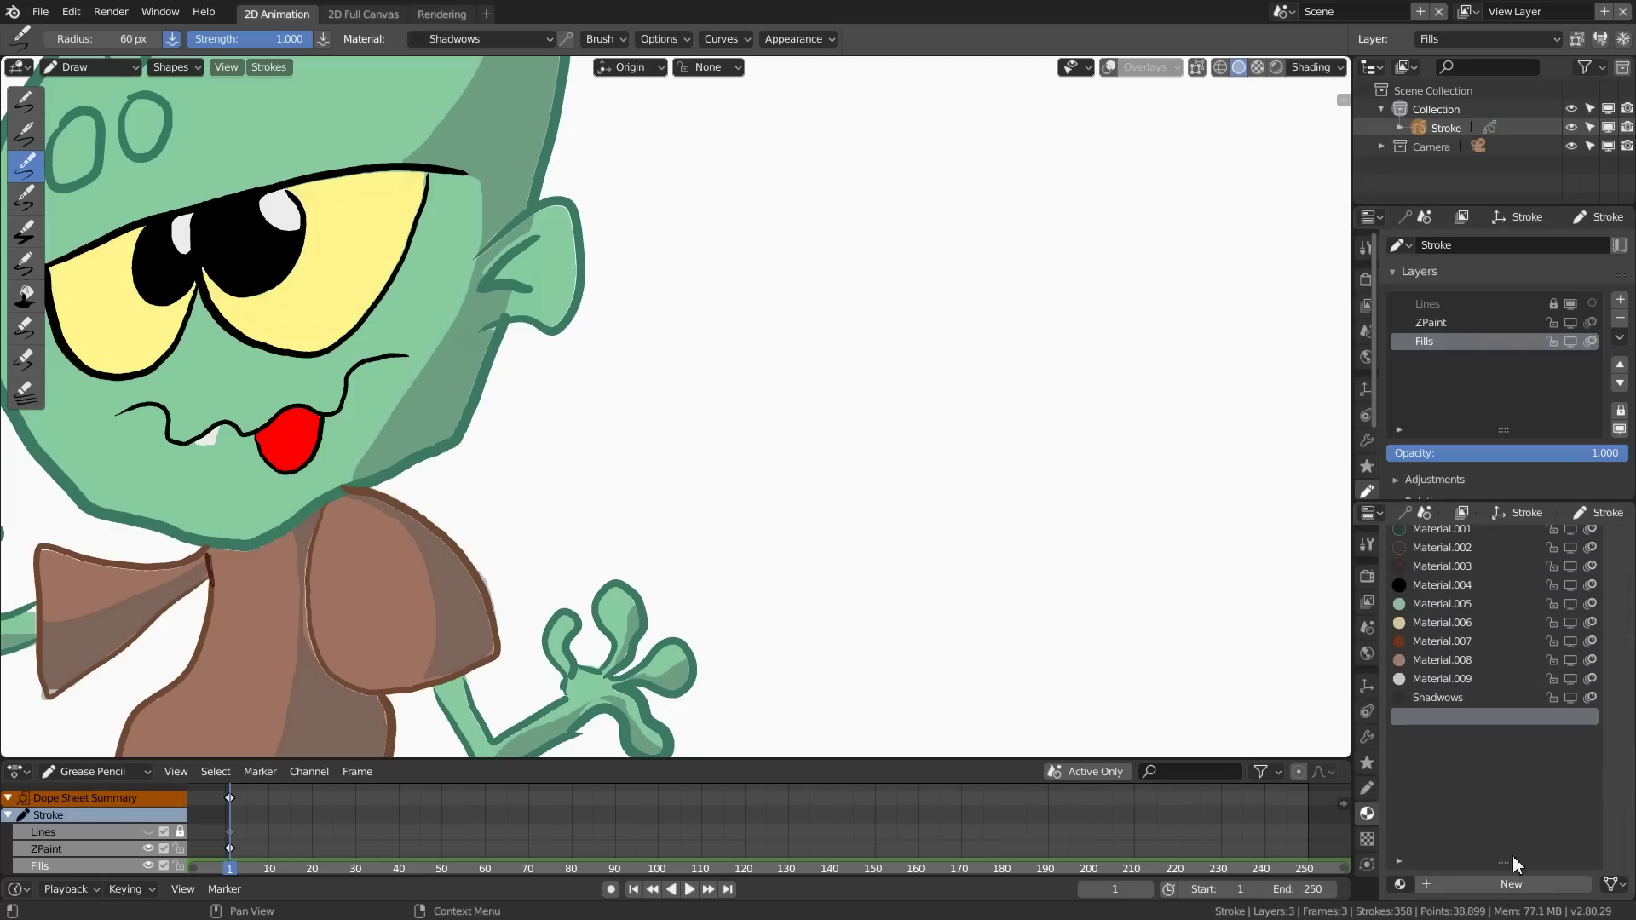
pyautogui.click(1512, 884)
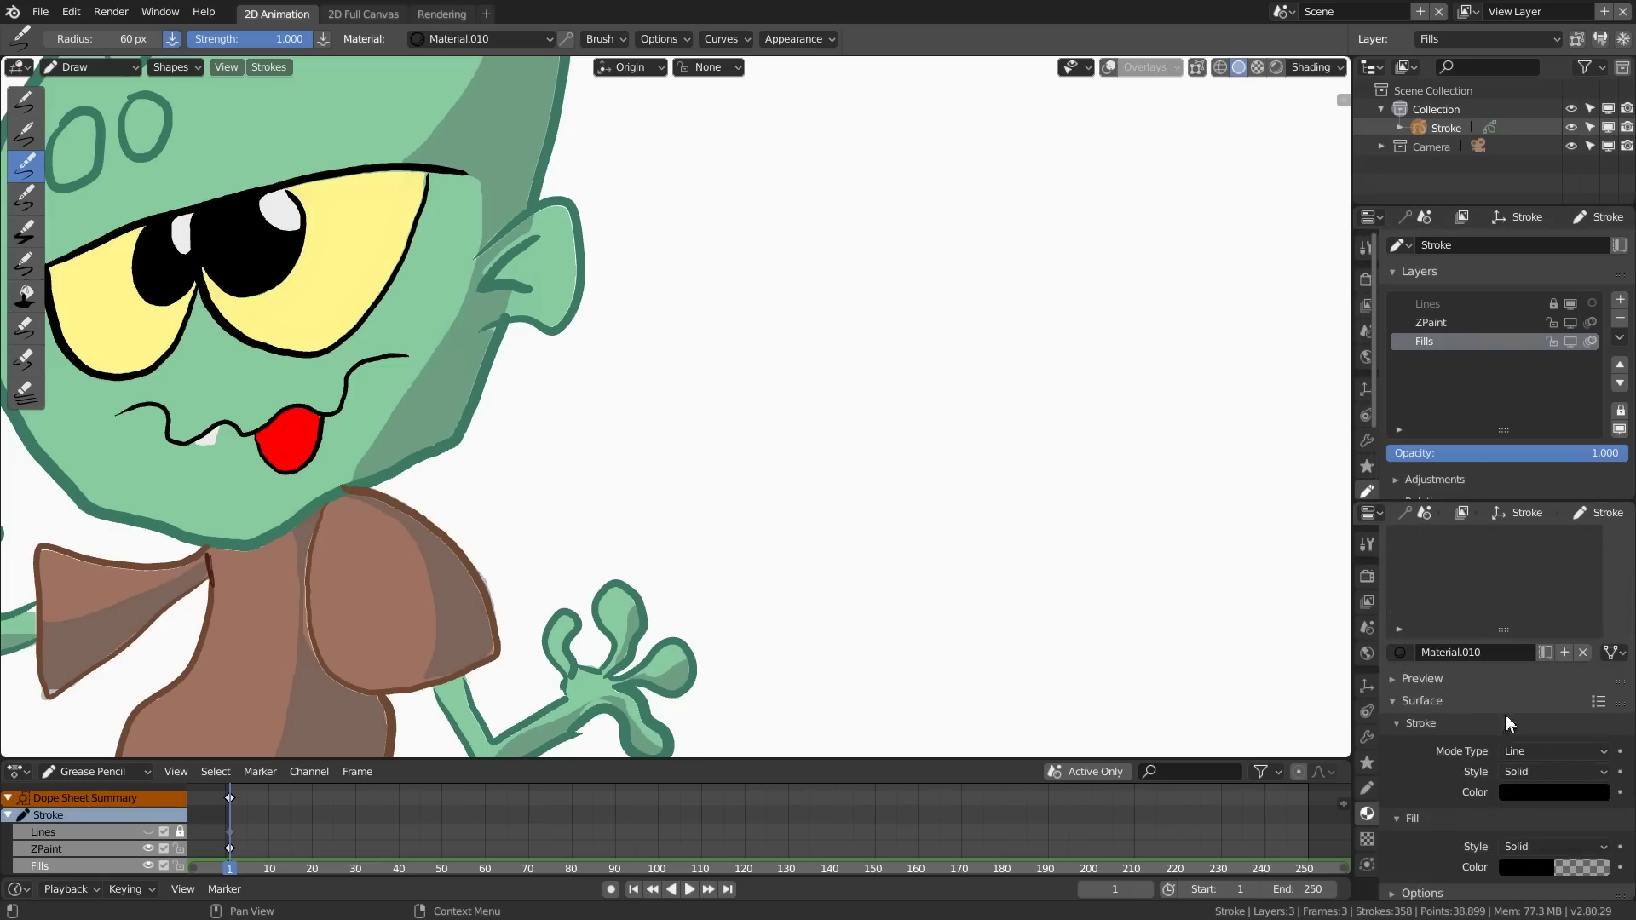
# Step: Make the new material's stroke fully transparent and give its fill a pale, semi-transparent yellow (RGB 0.976, 0.935, 0.749)
pyautogui.click(1545, 790)
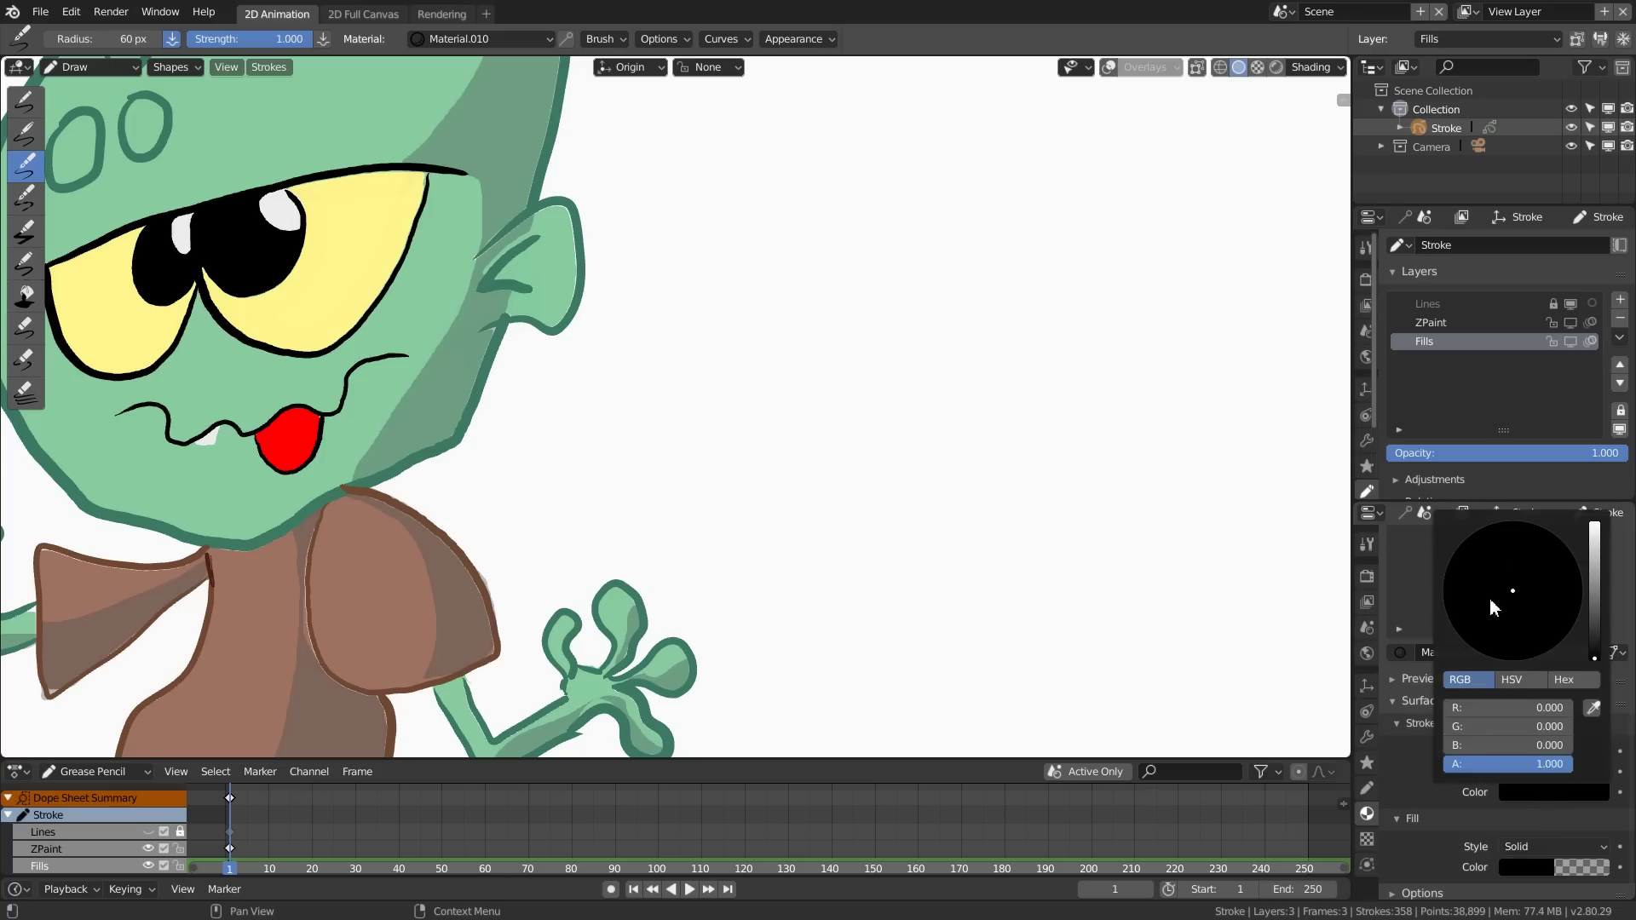
pyautogui.click(1527, 863)
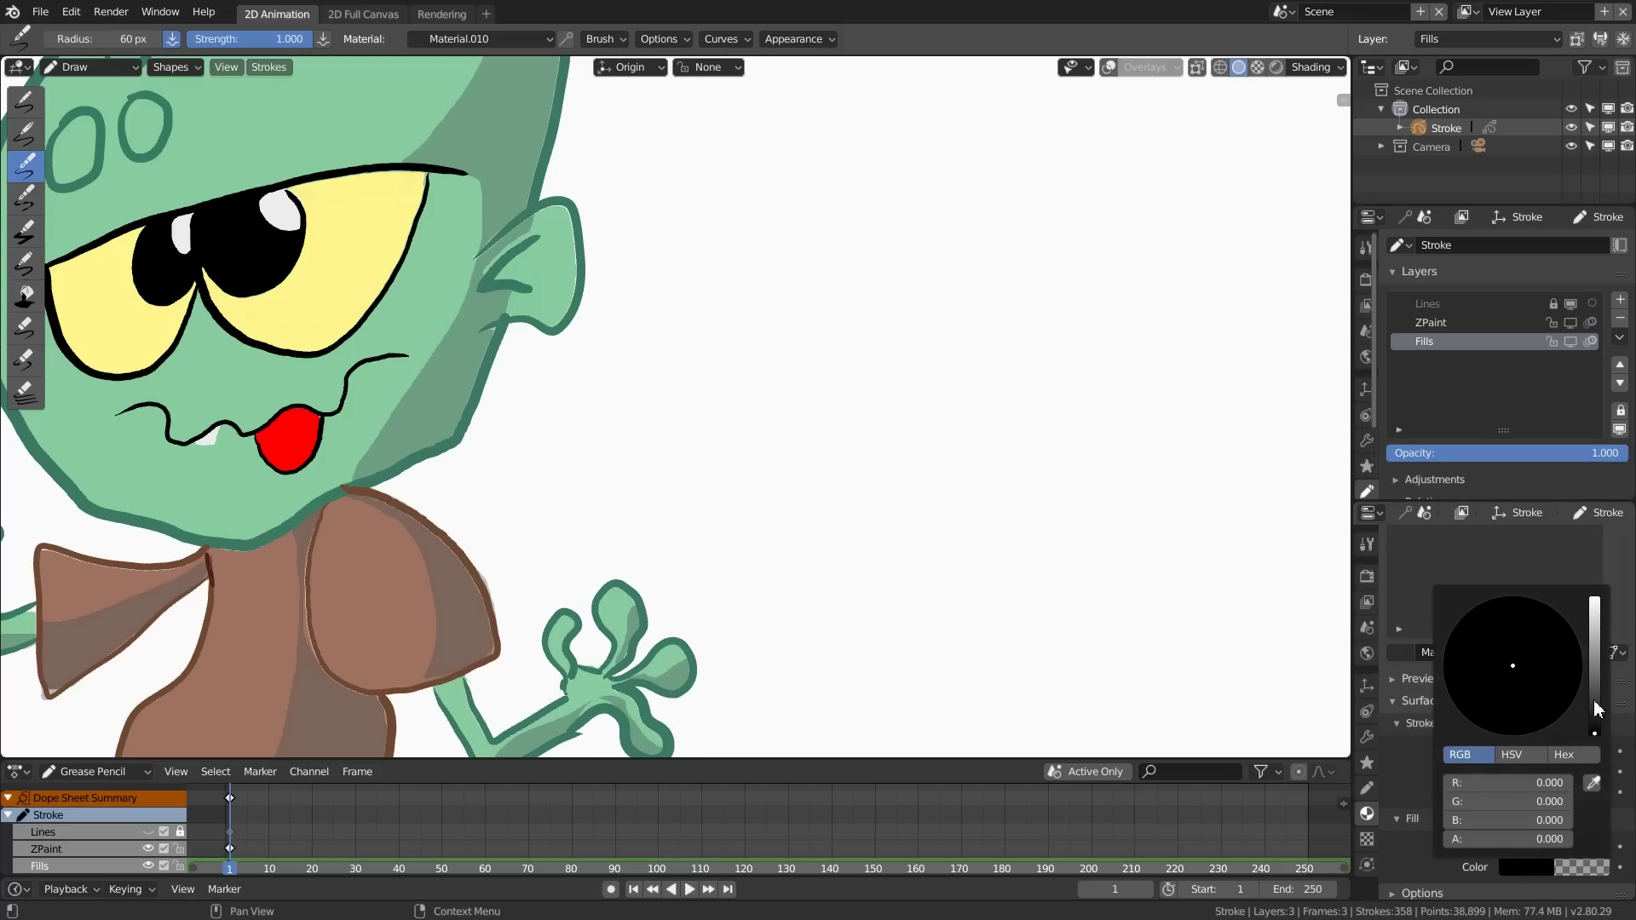
pyautogui.moveTo(1592, 641); pyautogui.dragTo(1564, 605)
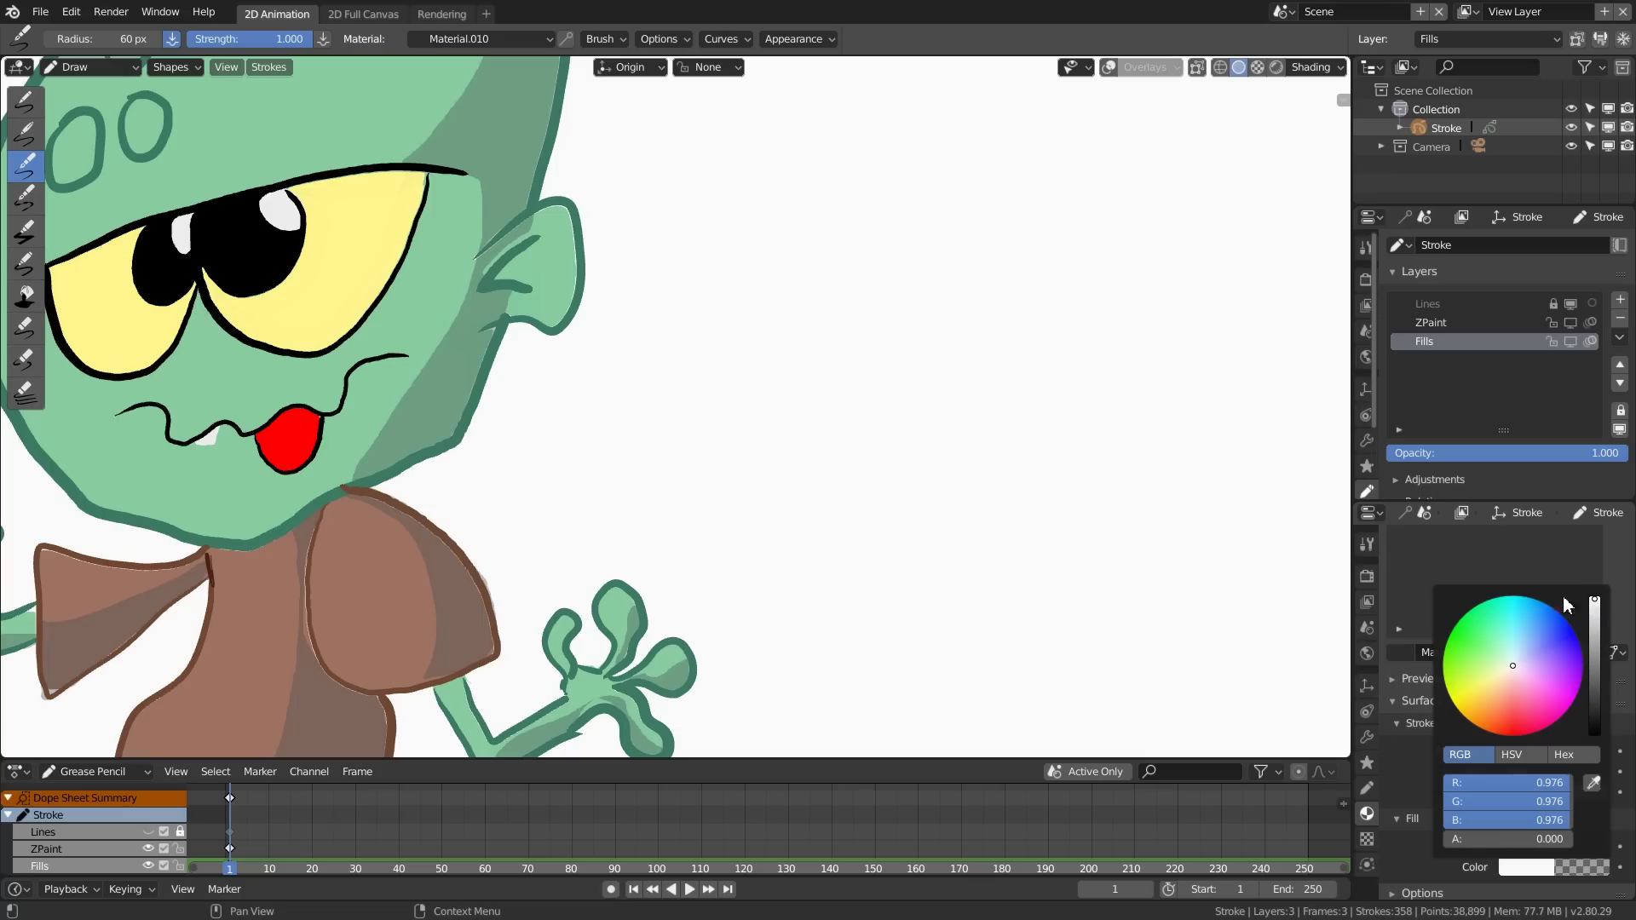
pyautogui.click(1502, 670)
pyautogui.moveTo(1504, 670); pyautogui.dragTo(1500, 677)
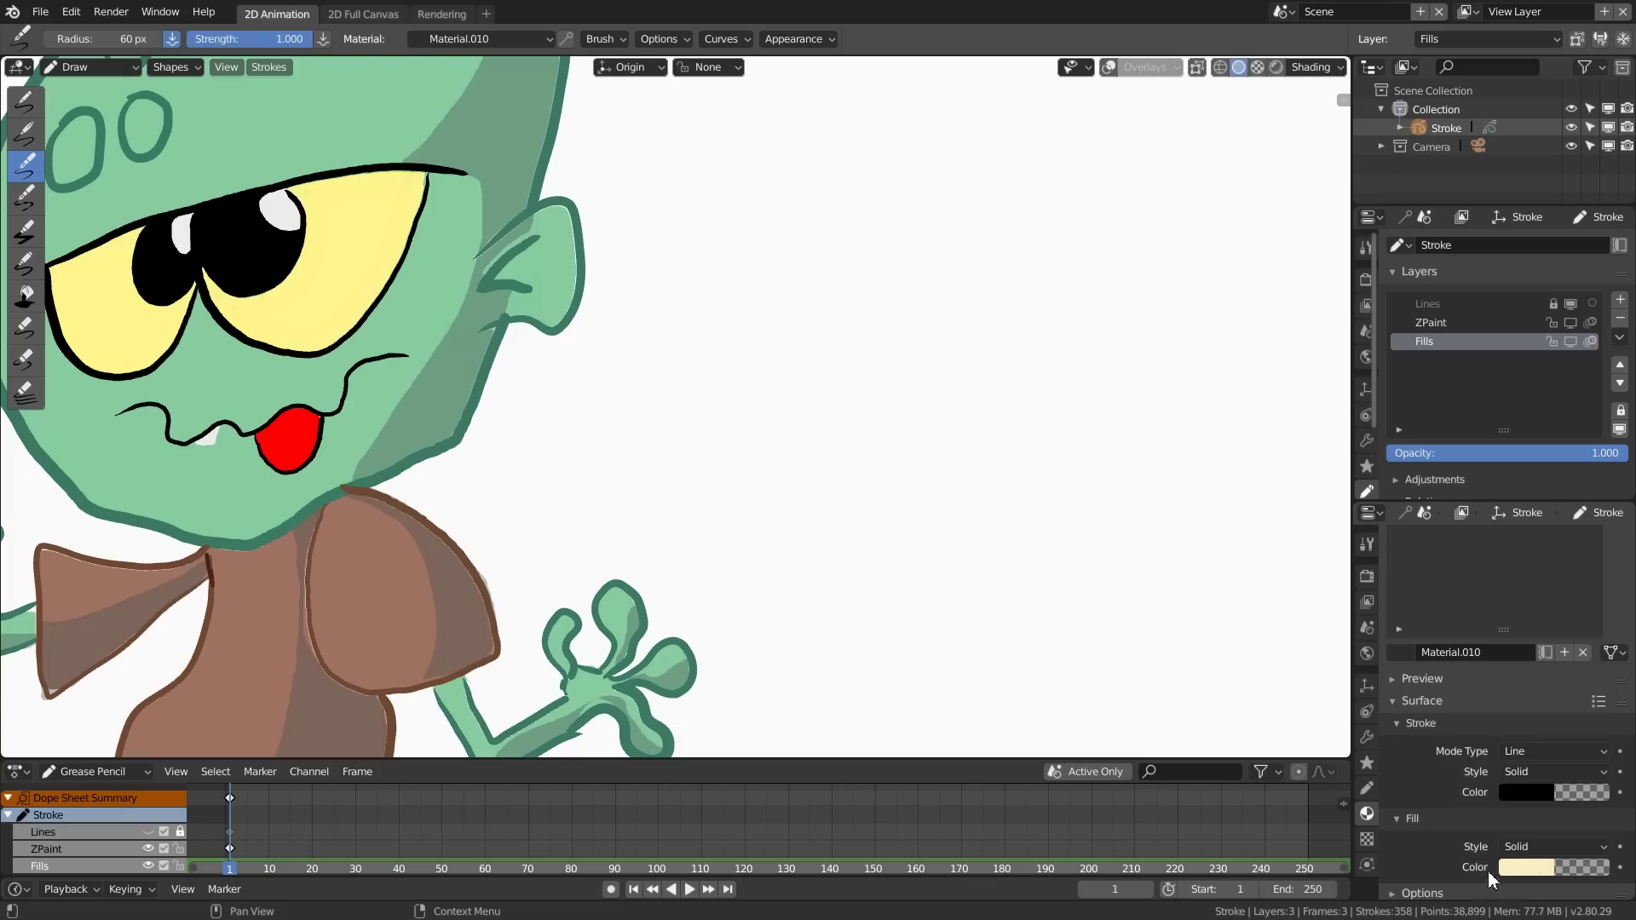
pyautogui.click(1533, 873)
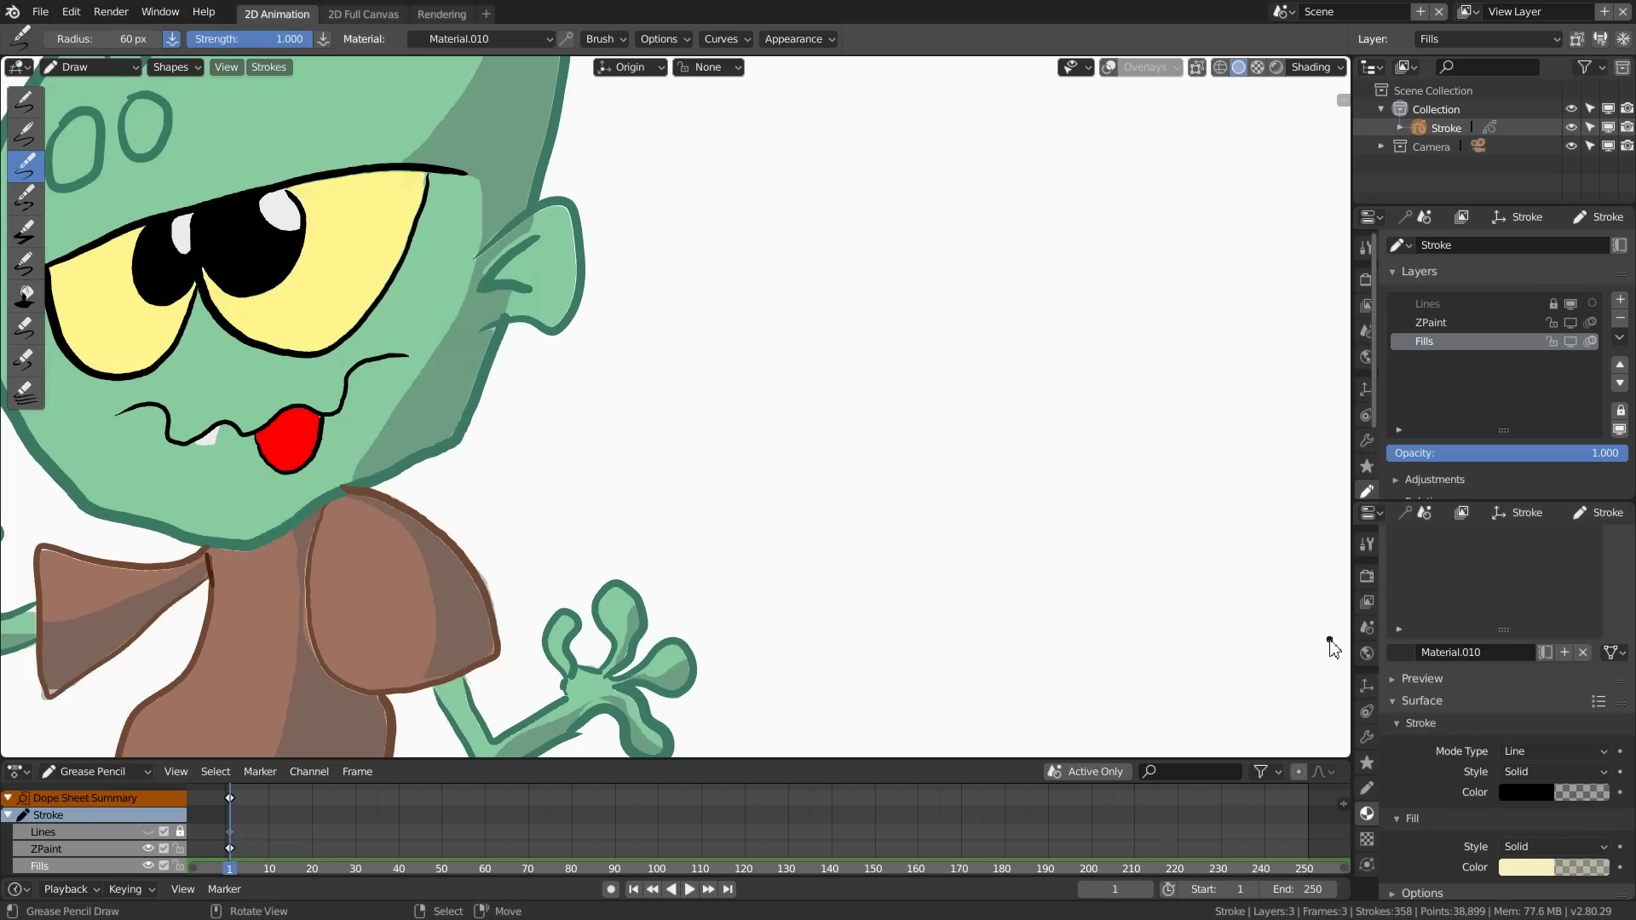
# Step: Draw highlight shapes along the left edge of the zombie's head and in the lower part of the left eye
pyautogui.keyDown('shift'); pyautogui.moveTo(489, 293); pyautogui.dragTo(899, 444, button='middle'); pyautogui.keyUp('shift')
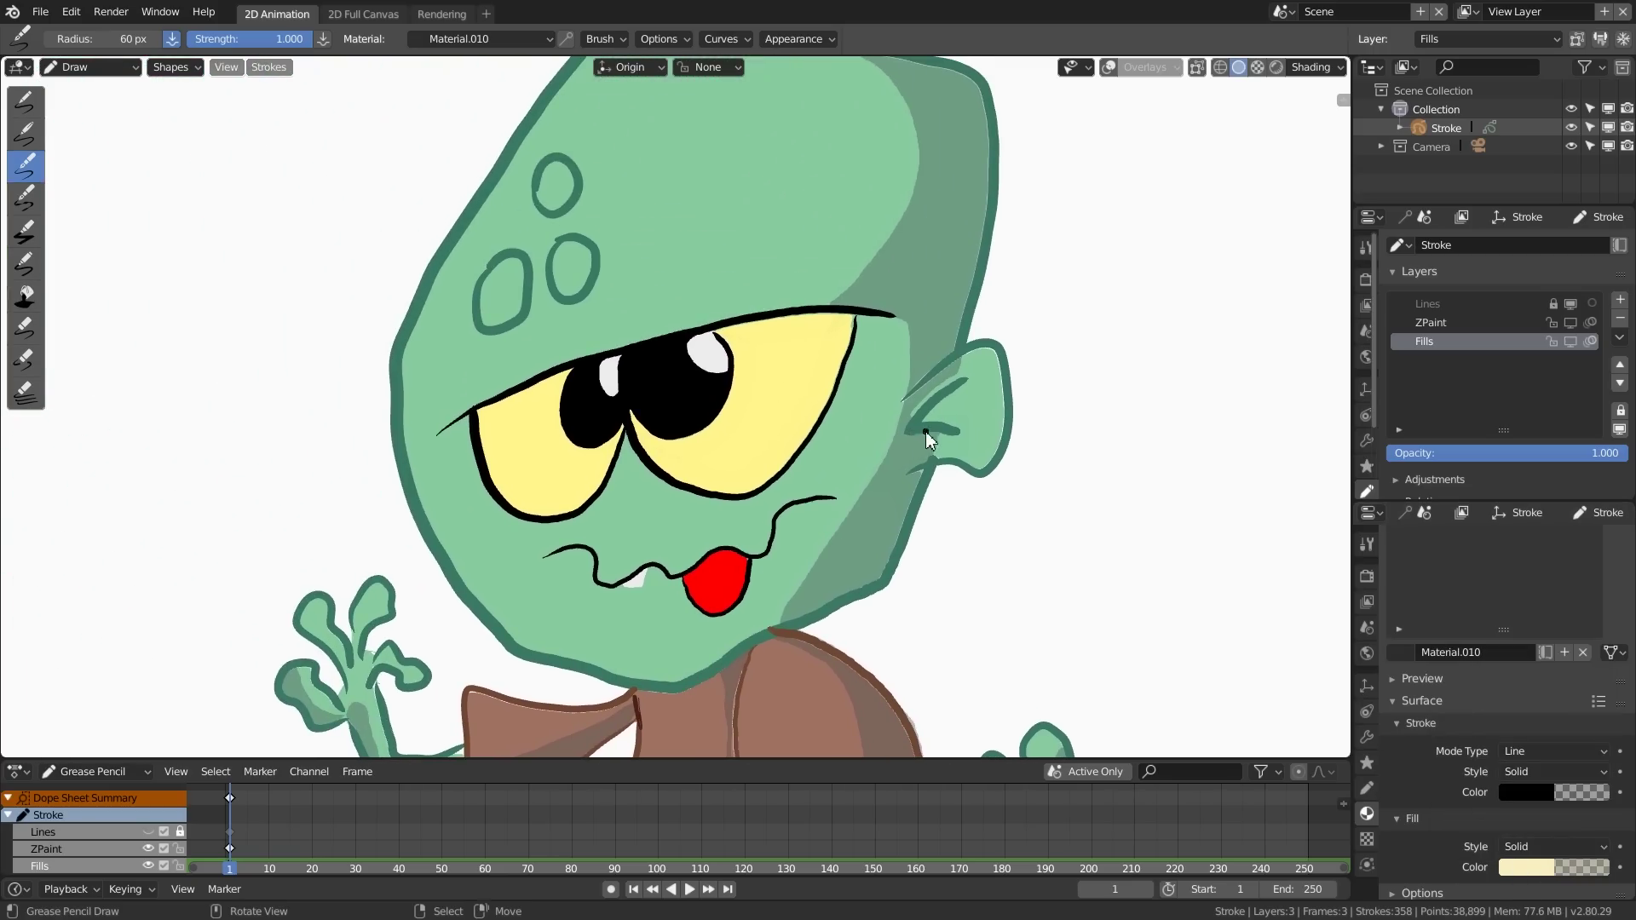
pyautogui.keyDown('shift'); pyautogui.moveTo(744, 253); pyautogui.dragTo(761, 342, button='middle'); pyautogui.keyUp('shift')
pyautogui.moveTo(534, 724)
pyautogui.mouseDown()
pyautogui.moveTo(471, 650)
pyautogui.moveTo(460, 437)
pyautogui.moveTo(571, 223)
pyautogui.moveTo(657, 132)
pyautogui.moveTo(639, 120)
pyautogui.moveTo(579, 145)
pyautogui.moveTo(518, 230)
pyautogui.moveTo(420, 401)
pyautogui.moveTo(402, 498)
pyautogui.moveTo(425, 588)
pyautogui.moveTo(528, 739)
pyautogui.mouseUp()
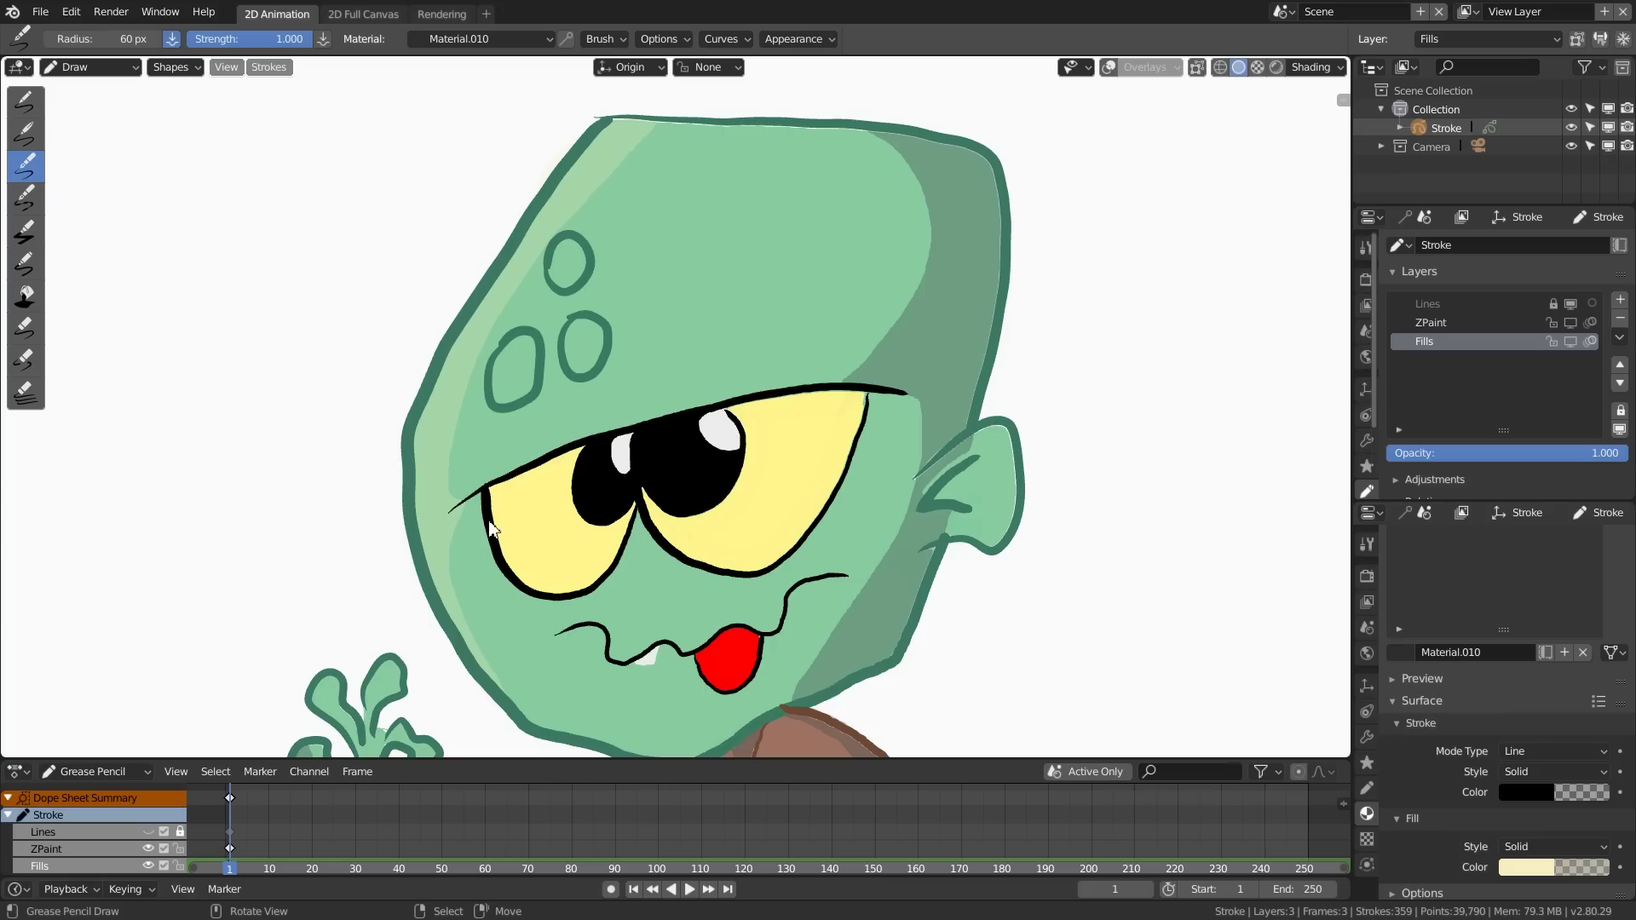
pyautogui.moveTo(558, 602); pyautogui.dragTo(507, 545)
pyautogui.keyDown('shift'); pyautogui.moveTo(771, 569); pyautogui.dragTo(666, 362, button='middle'); pyautogui.keyUp('shift')
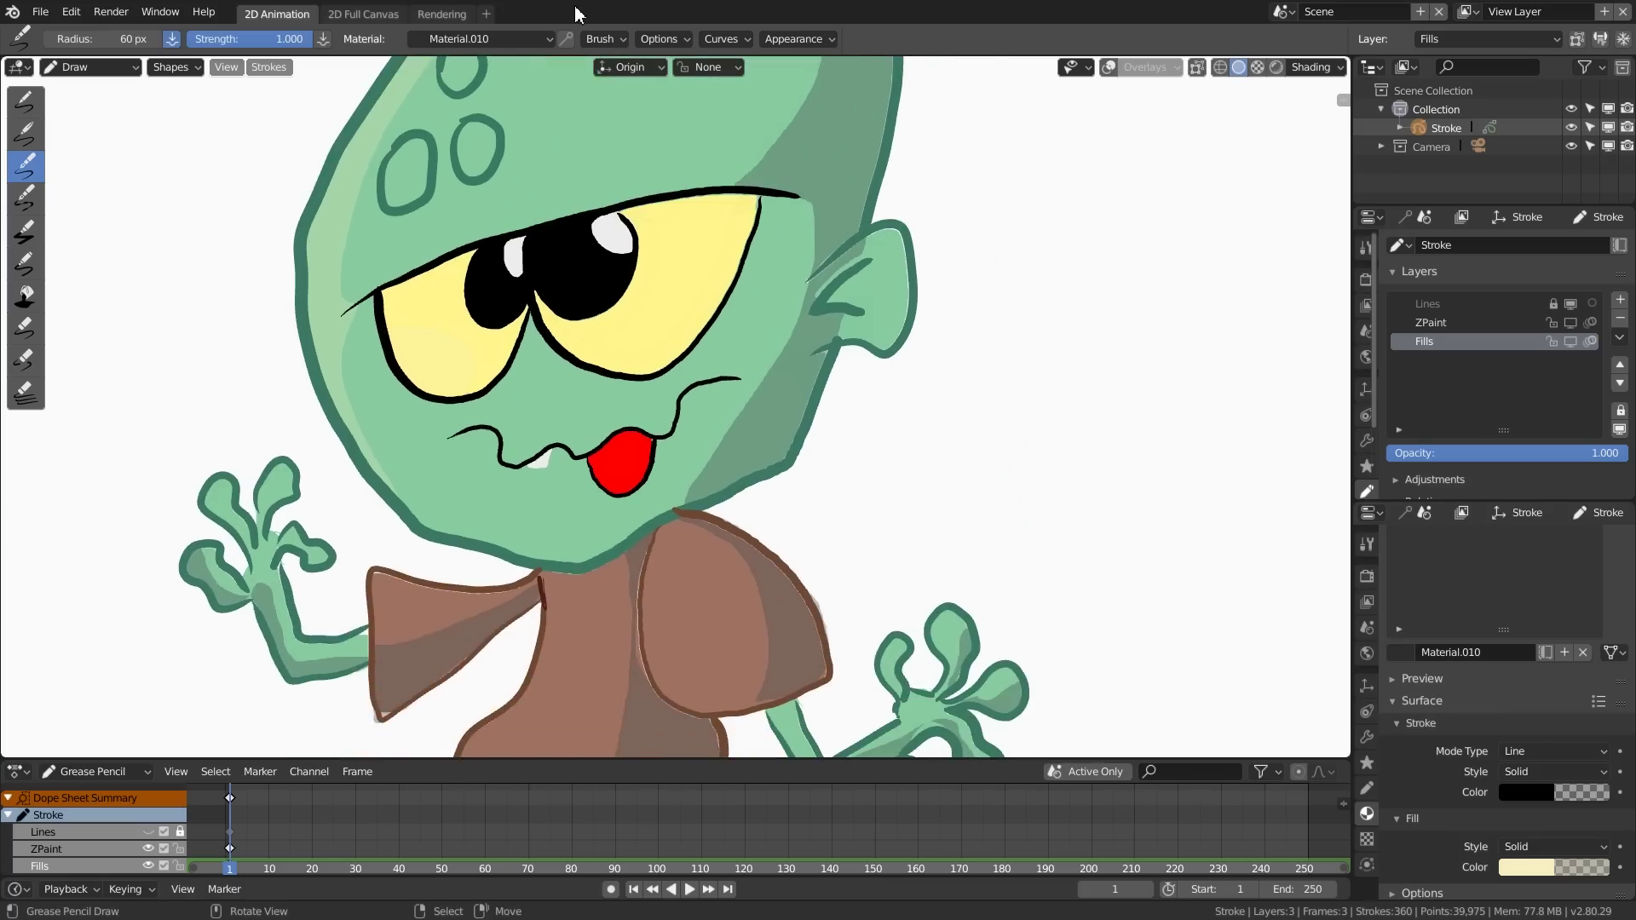
# Step: Set the highlight fill's alpha to 0.427 and draw a large rounded highlight across the upper-left forehead
pyautogui.click(1525, 867)
pyautogui.moveTo(1530, 836); pyautogui.dragTo(1542, 836)
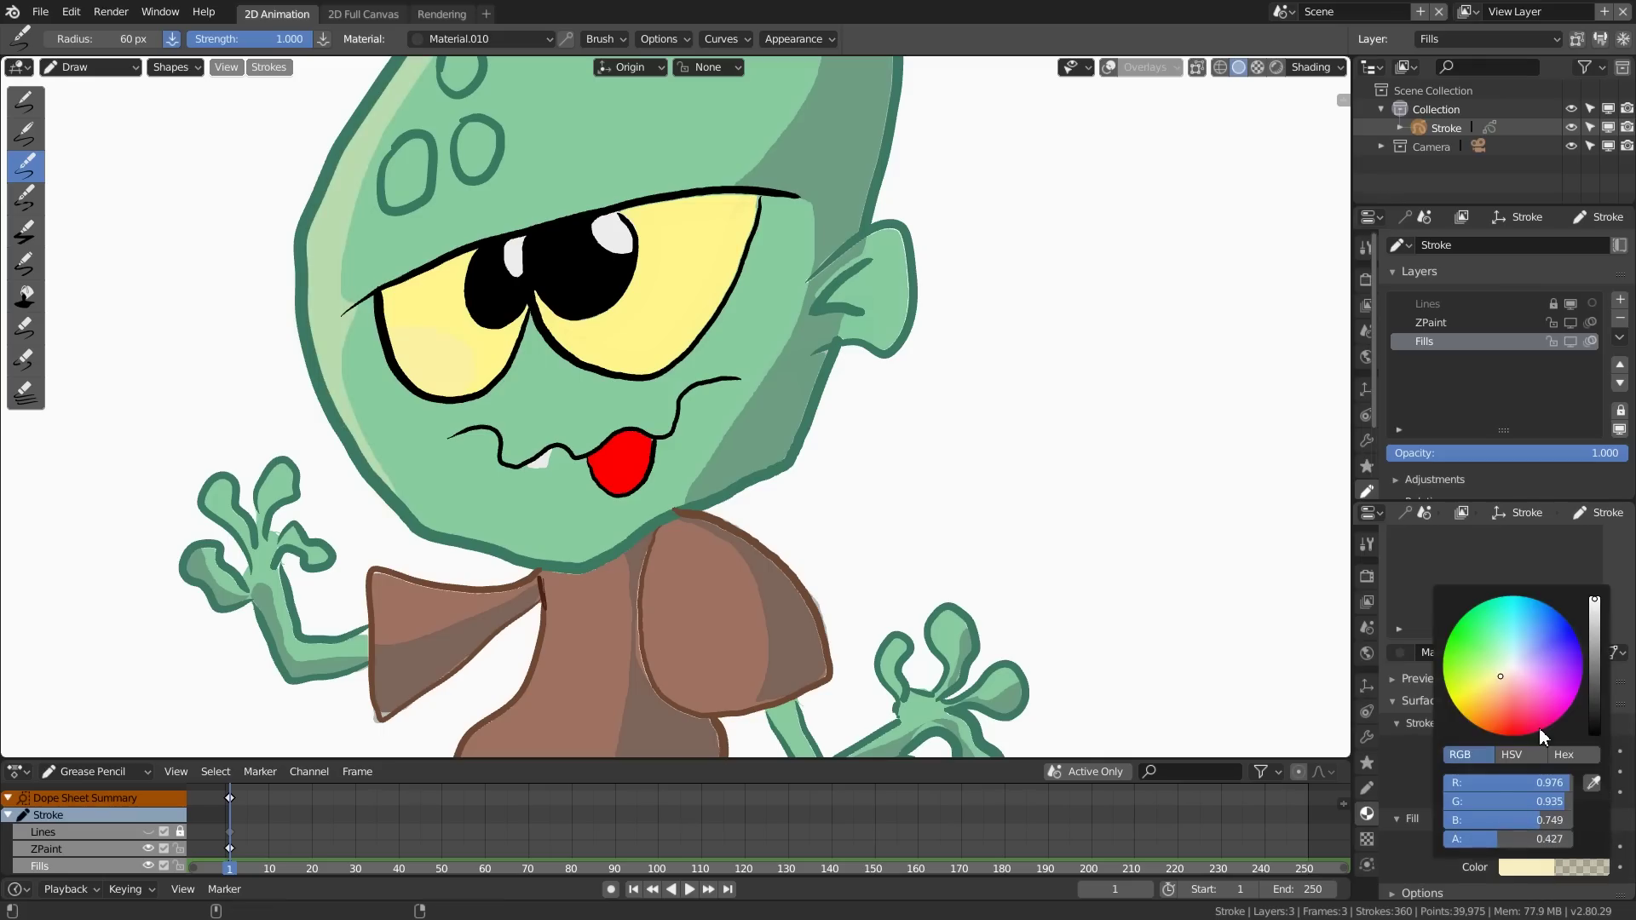
pyautogui.keyDown('shift'); pyautogui.moveTo(588, 320); pyautogui.dragTo(635, 655, button='middle'); pyautogui.keyUp('shift')
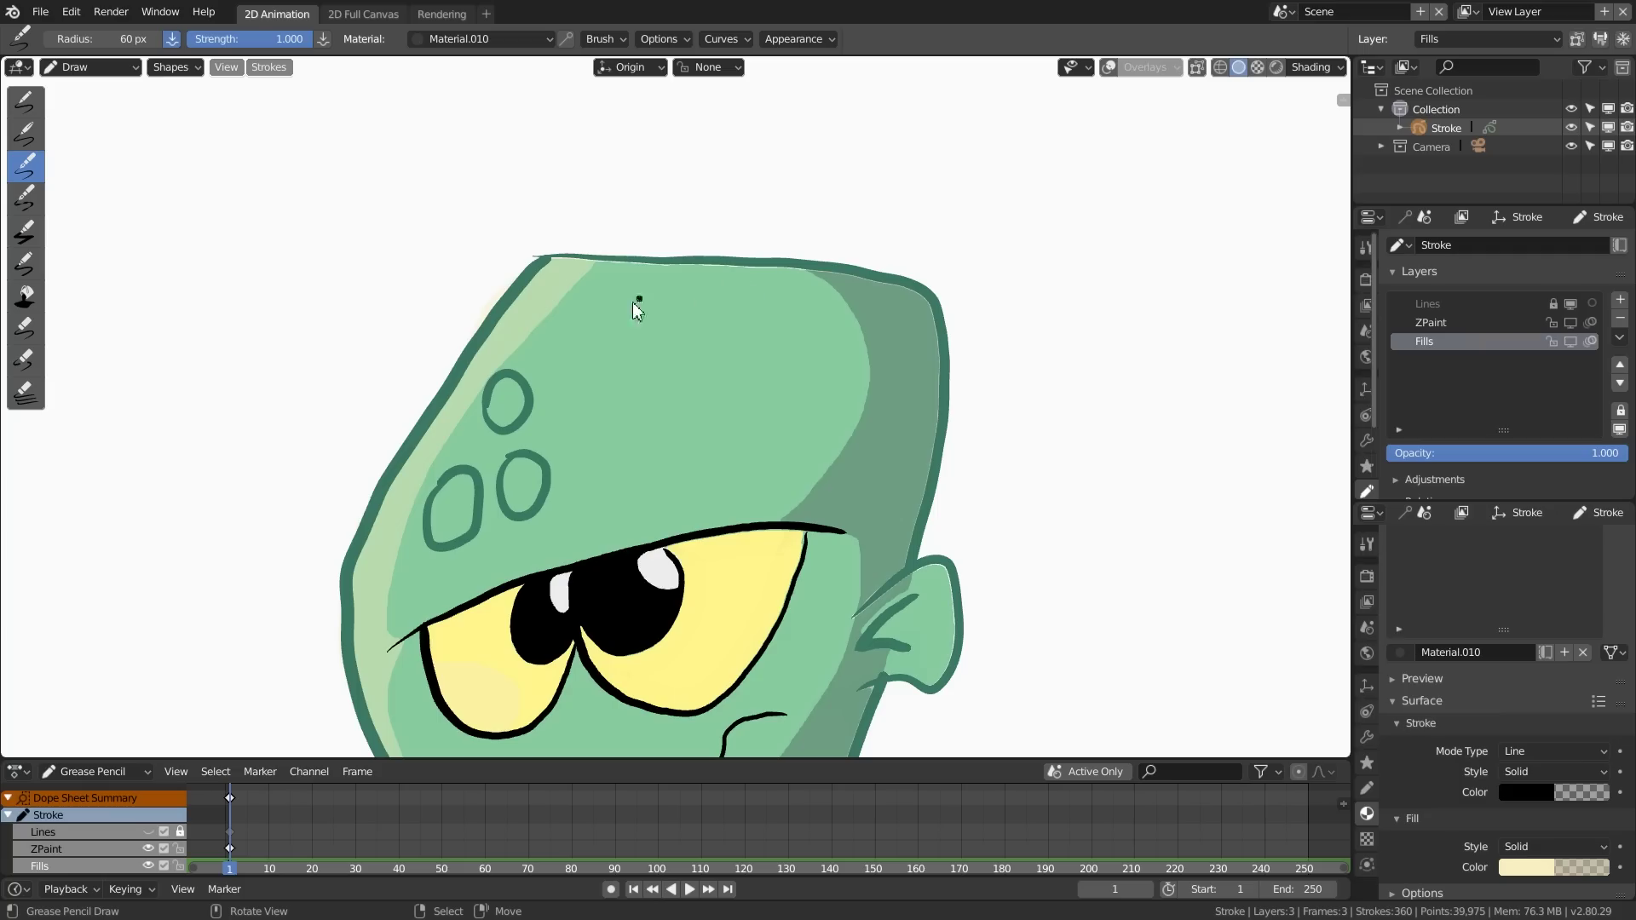
pyautogui.moveTo(664, 264)
pyautogui.mouseDown()
pyautogui.moveTo(686, 303)
pyautogui.moveTo(650, 433)
pyautogui.moveTo(483, 511)
pyautogui.moveTo(402, 483)
pyautogui.moveTo(451, 362)
pyautogui.moveTo(577, 256)
pyautogui.moveTo(673, 256)
pyautogui.mouseUp()
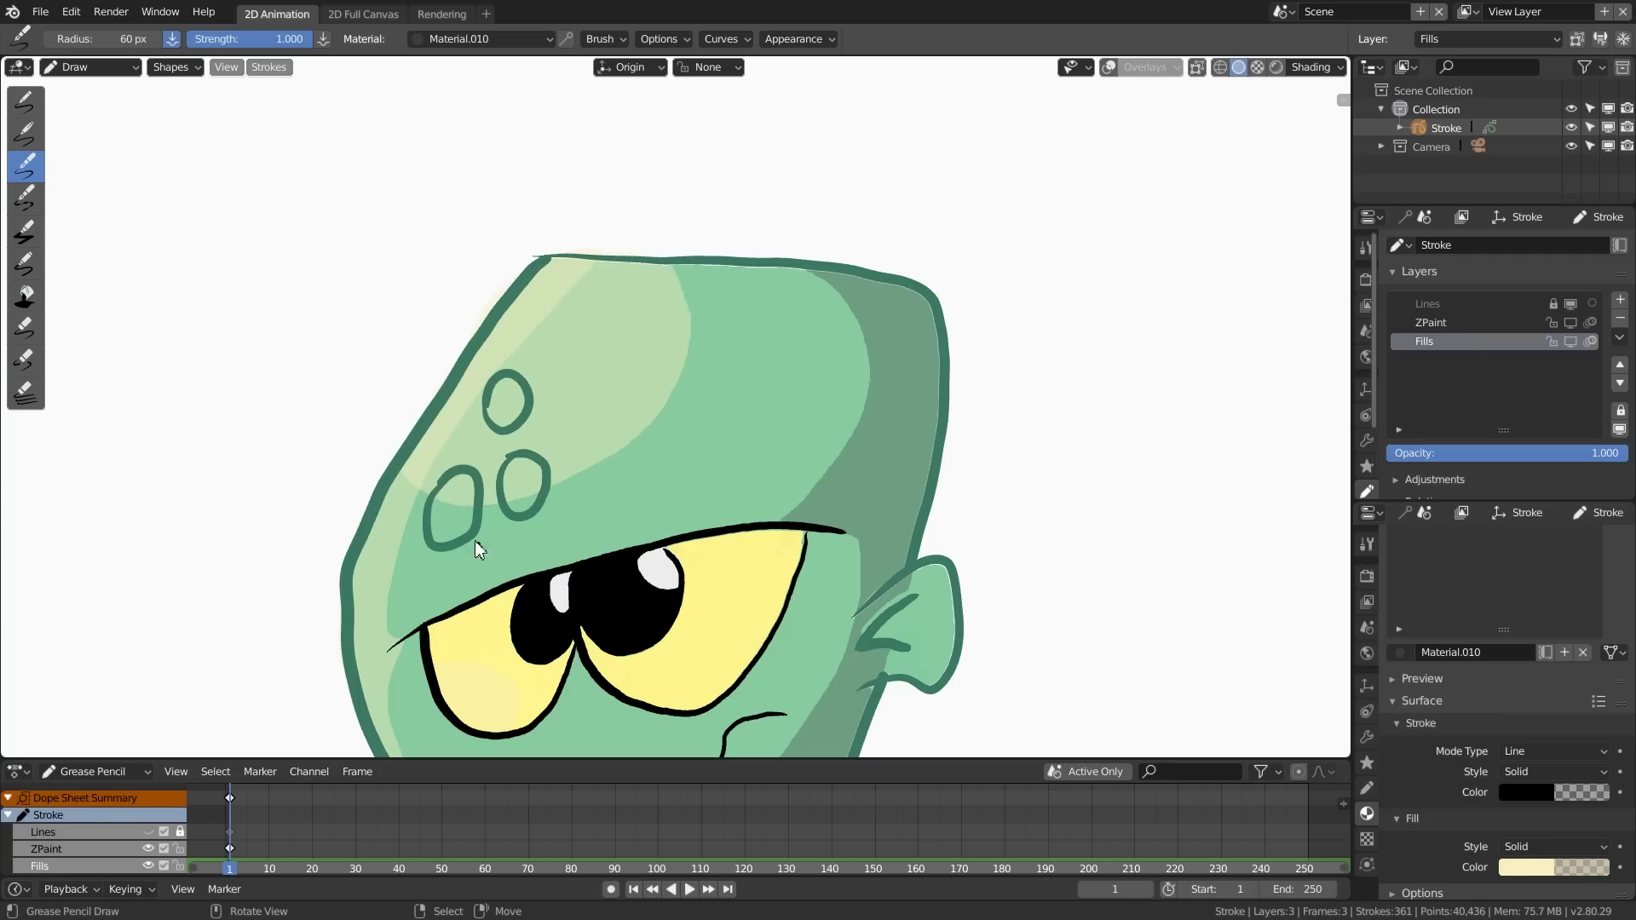
pyautogui.keyDown('shift'); pyautogui.moveTo(901, 426); pyautogui.dragTo(924, 264, button='middle'); pyautogui.keyUp('shift')
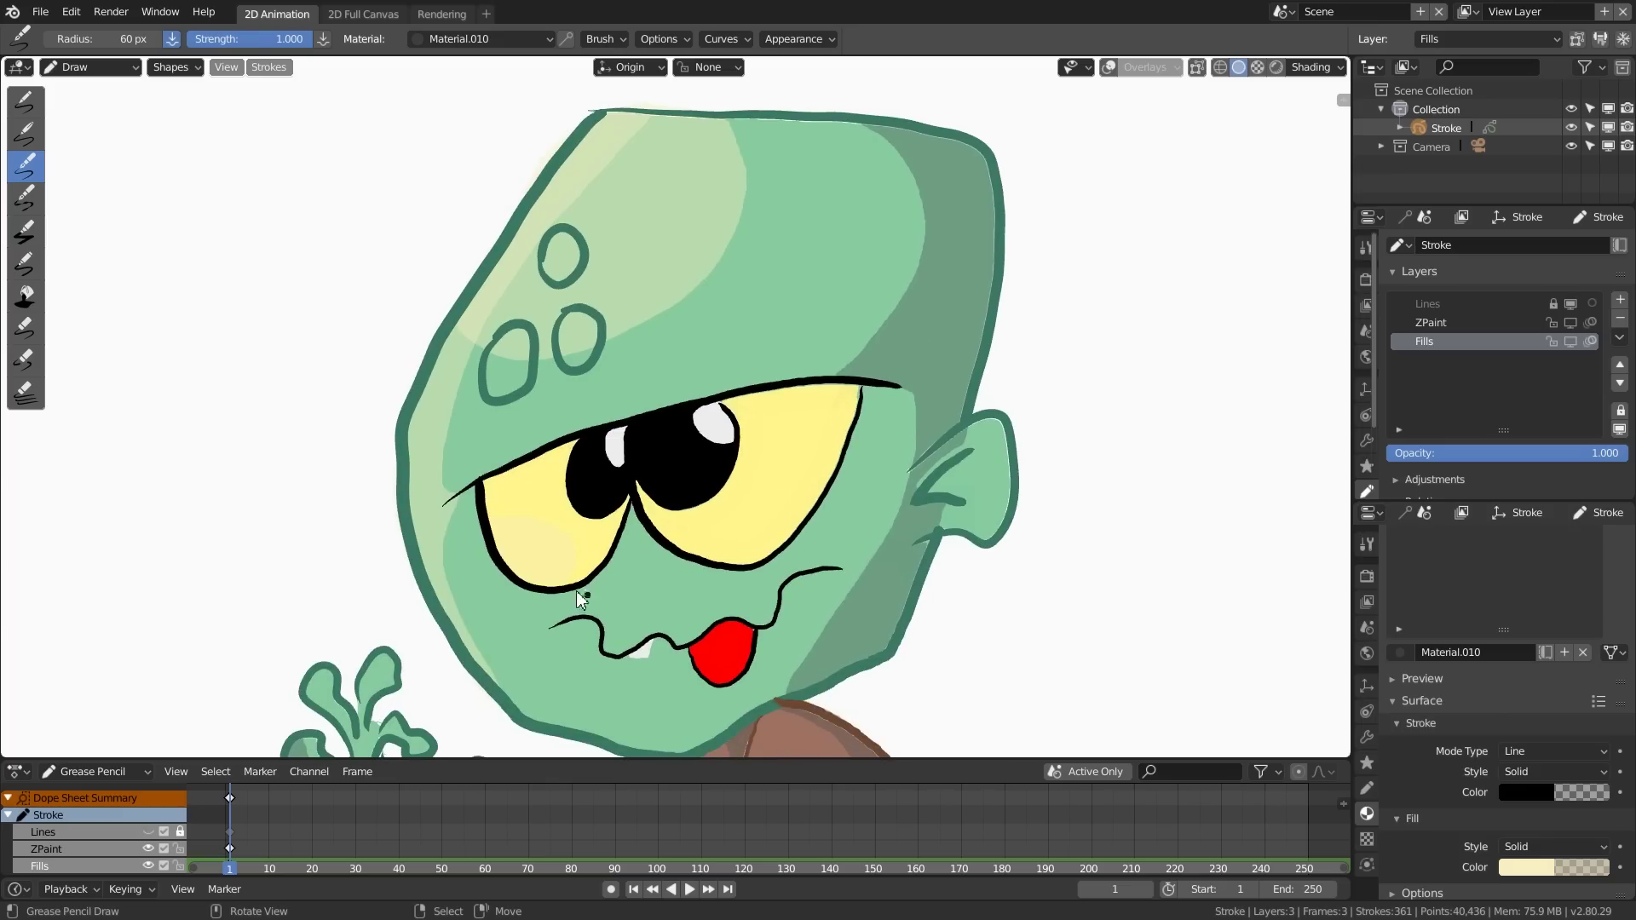
# Step: Draw a narrow highlight along the inner edge of the right sleeve and another along the upper edge of the left sleeve
pyautogui.keyDown('shift'); pyautogui.moveTo(573, 473); pyautogui.dragTo(677, 108, button='middle'); pyautogui.keyUp('shift')
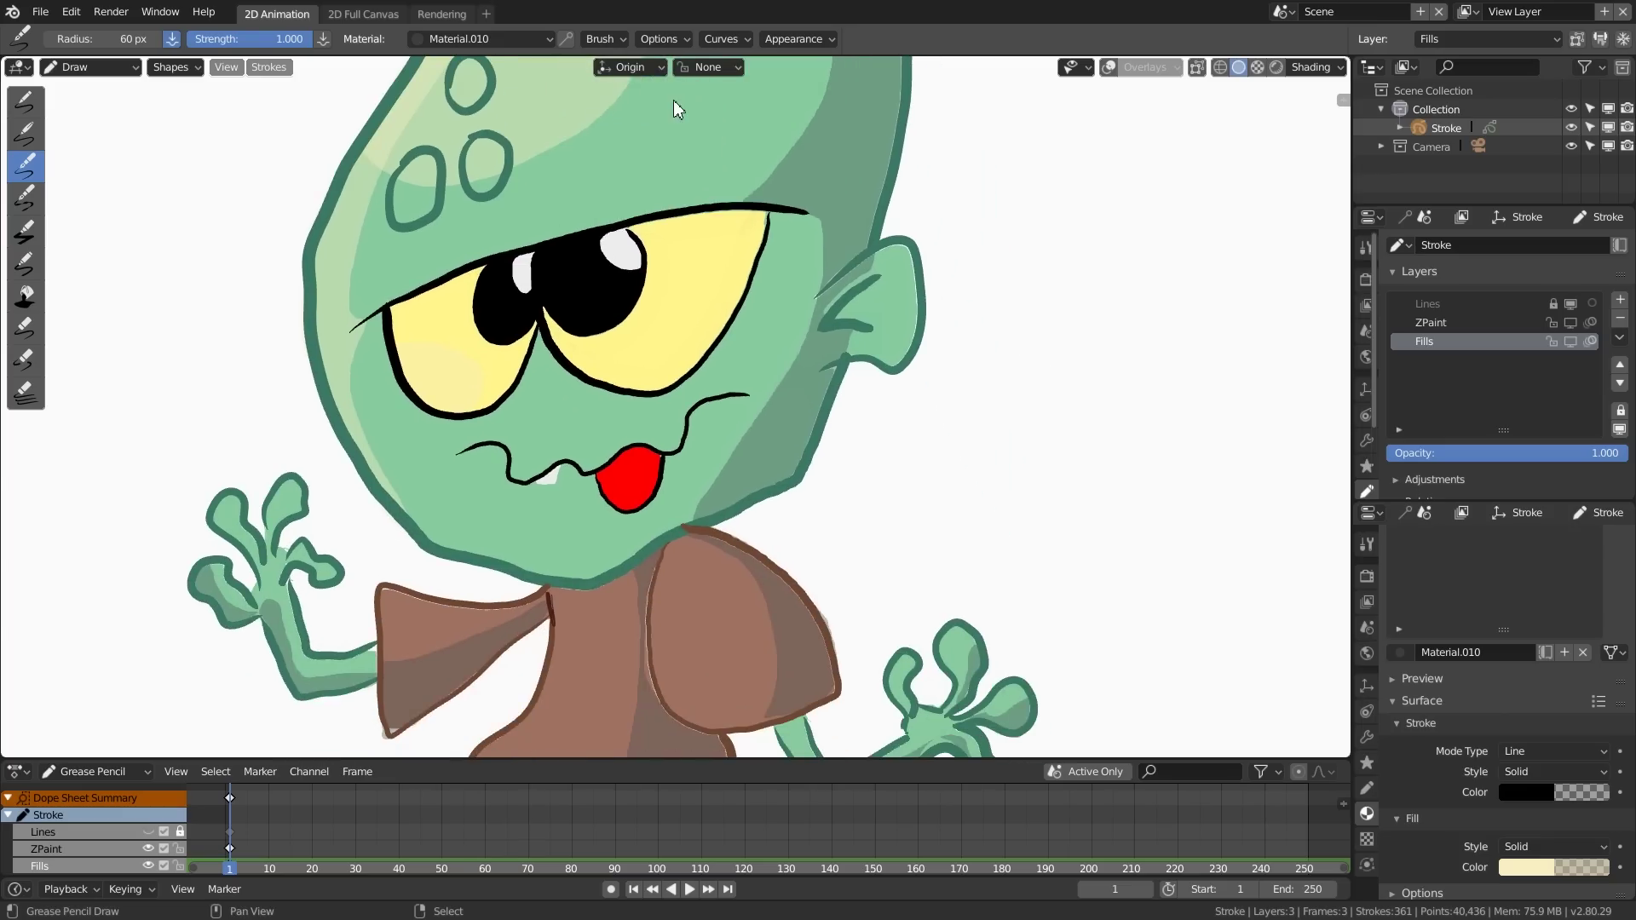
pyautogui.moveTo(805, 615); pyautogui.dragTo(703, 339, button='middle')
pyautogui.moveTo(581, 264)
pyautogui.mouseDown()
pyautogui.moveTo(578, 395)
pyautogui.moveTo(613, 457)
pyautogui.moveTo(550, 416)
pyautogui.moveTo(544, 332)
pyautogui.mouseUp()
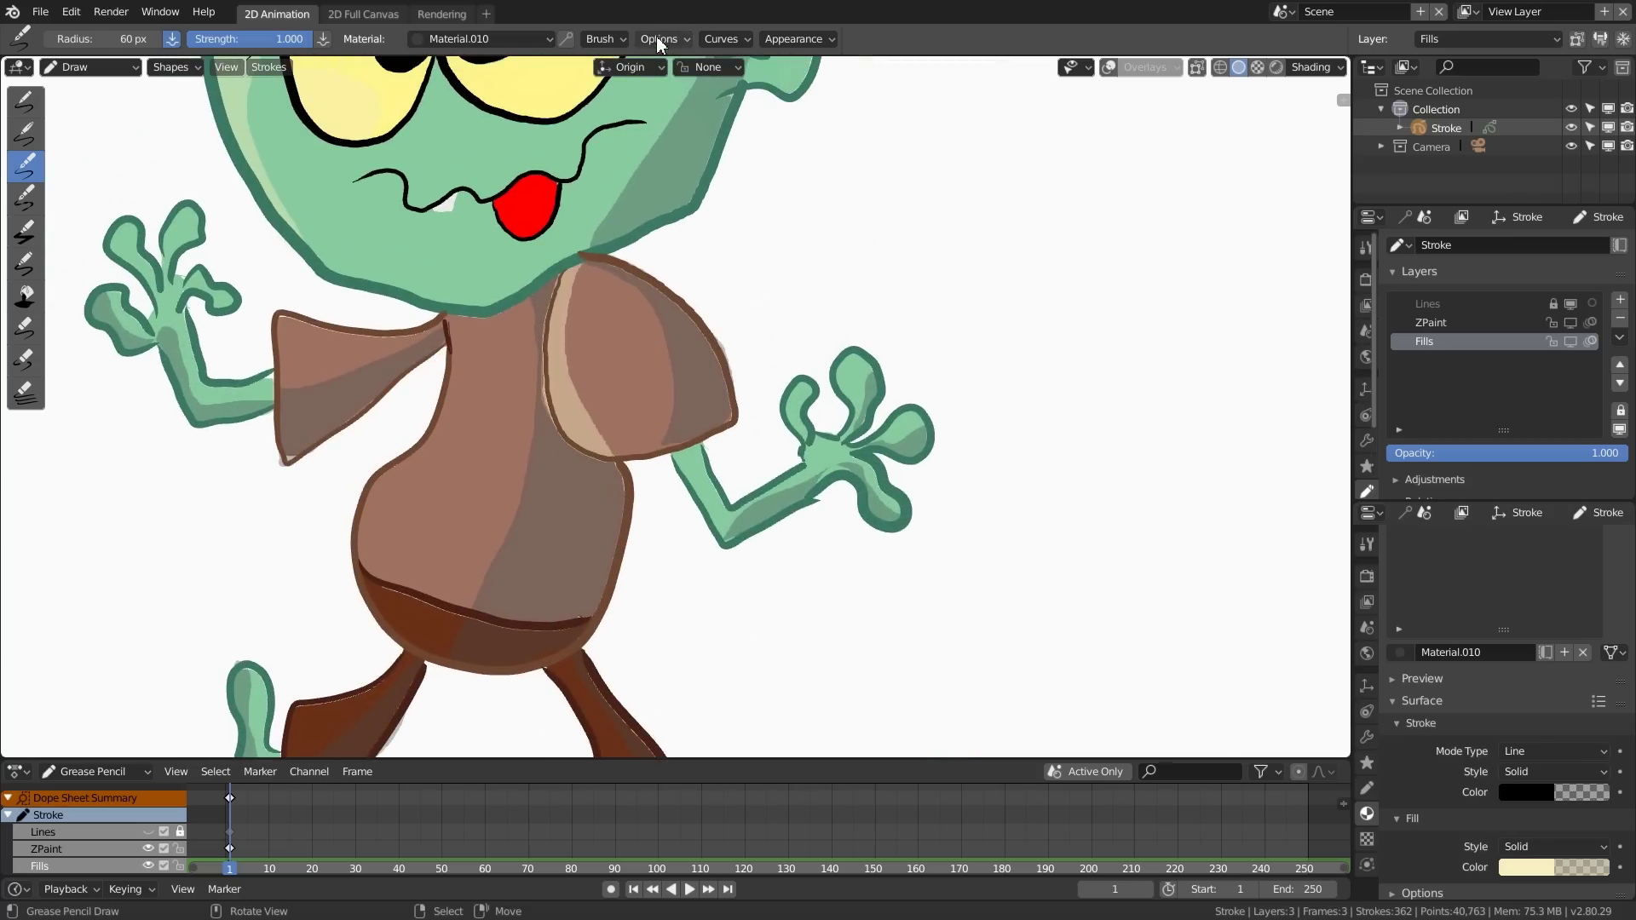
pyautogui.hotkey('ctrl', 'z')
pyautogui.moveTo(568, 411)
pyautogui.mouseDown()
pyautogui.moveTo(560, 274)
pyautogui.moveTo(563, 447)
pyautogui.mouseUp()
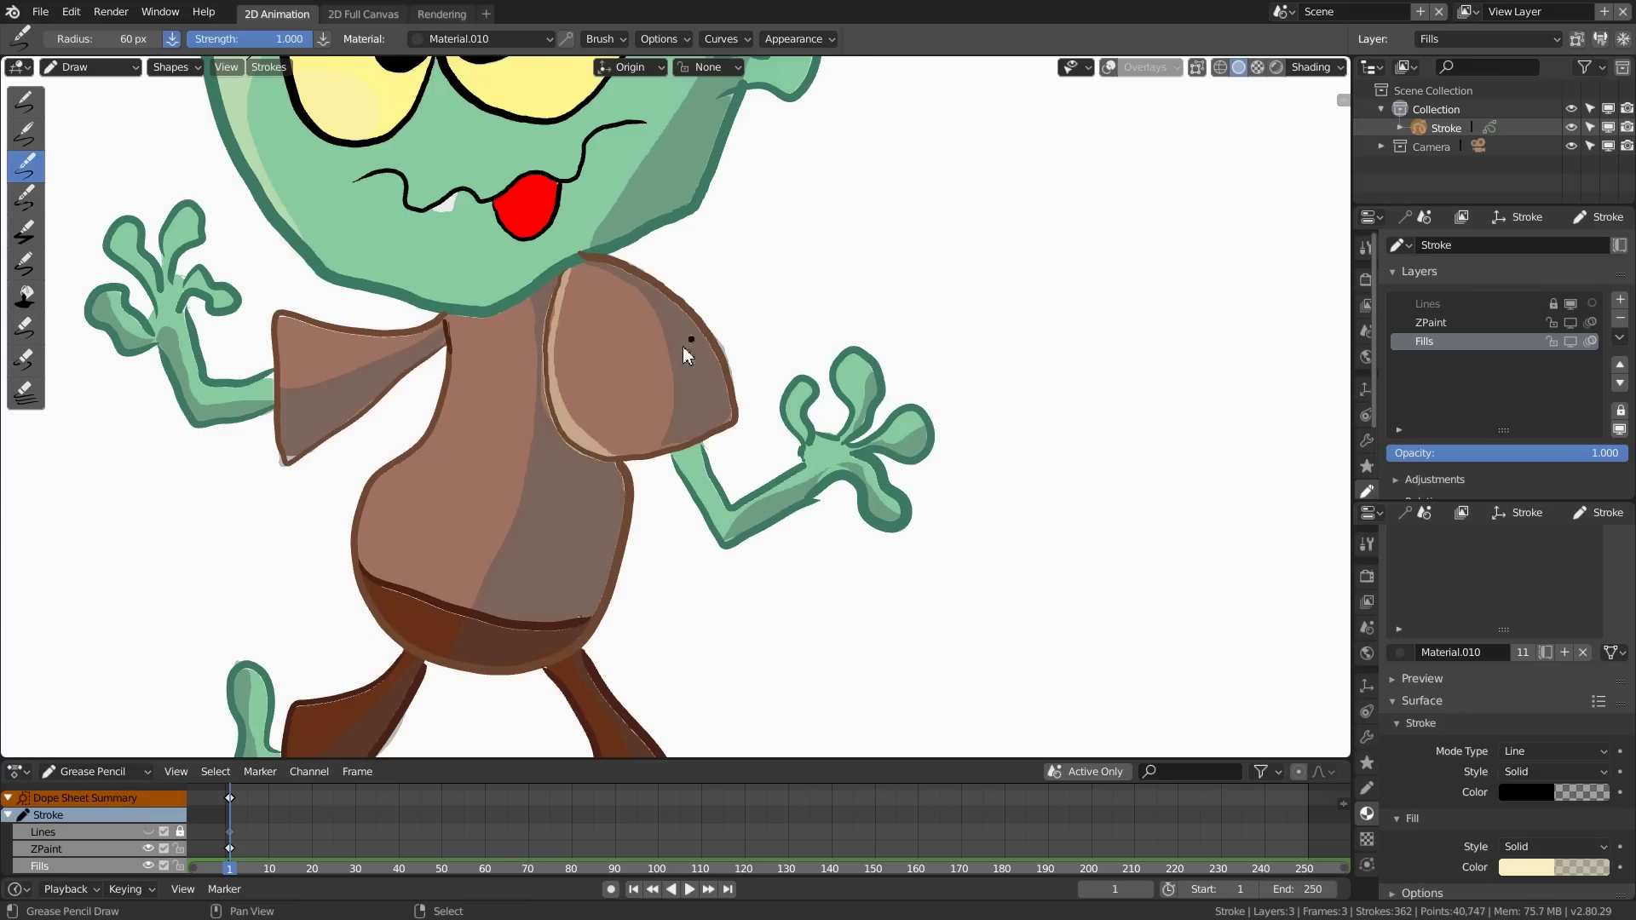
pyautogui.keyDown('shift'); pyautogui.moveTo(683, 347); pyautogui.dragTo(920, 457, button='middle'); pyautogui.keyUp('shift')
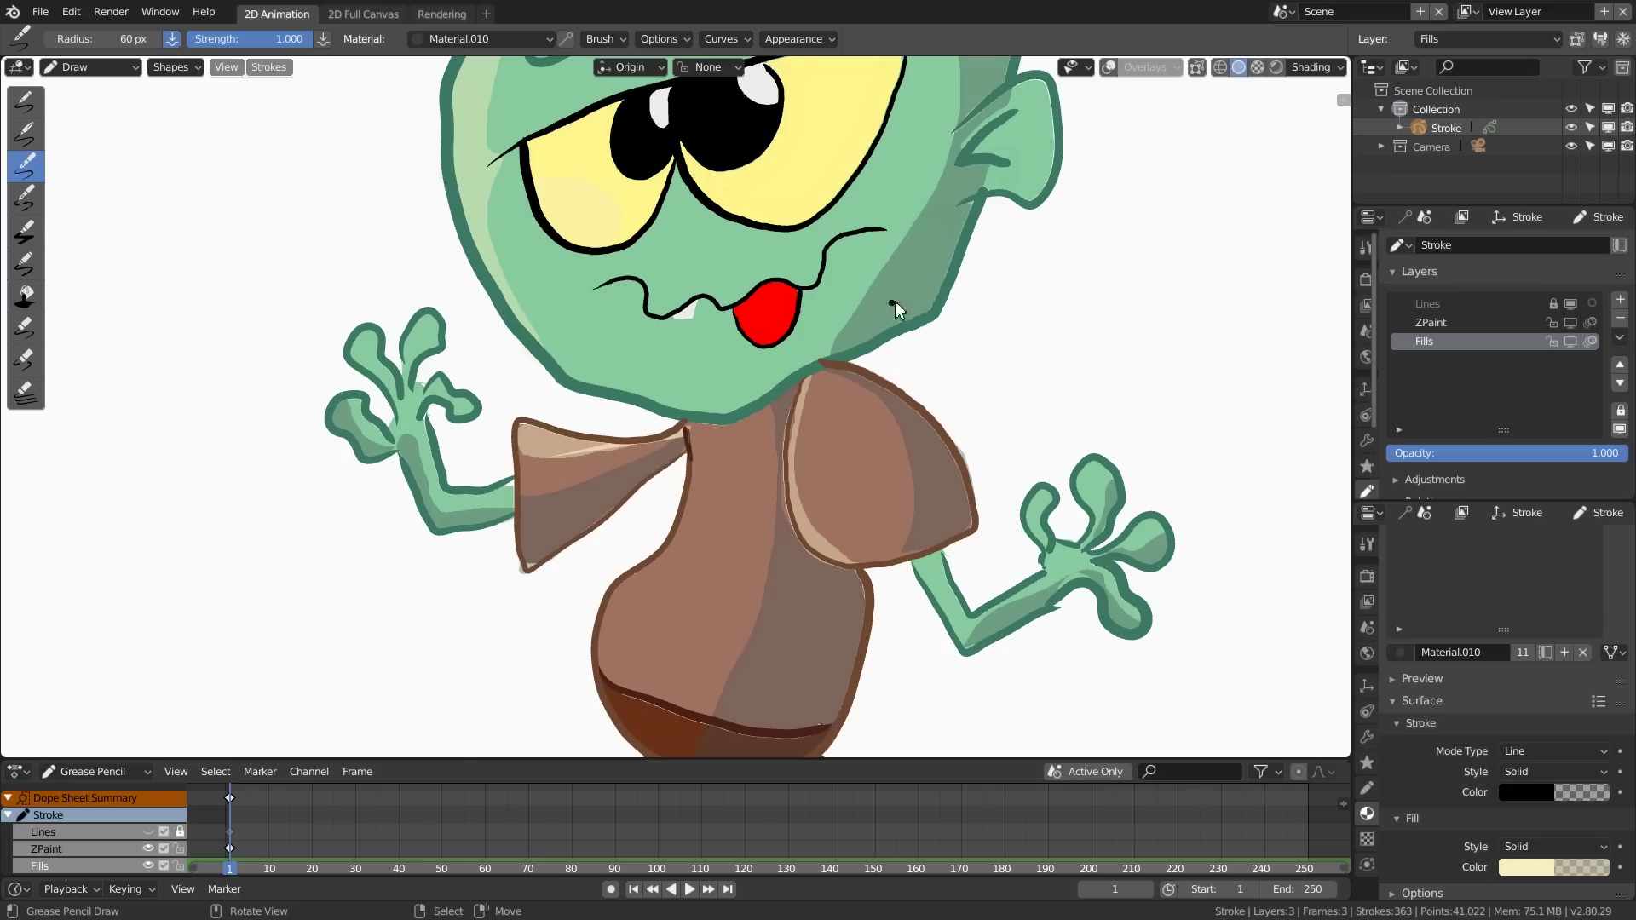
pyautogui.keyDown('shift'); pyautogui.moveTo(655, 307); pyautogui.dragTo(688, 209, button='middle'); pyautogui.keyUp('shift')
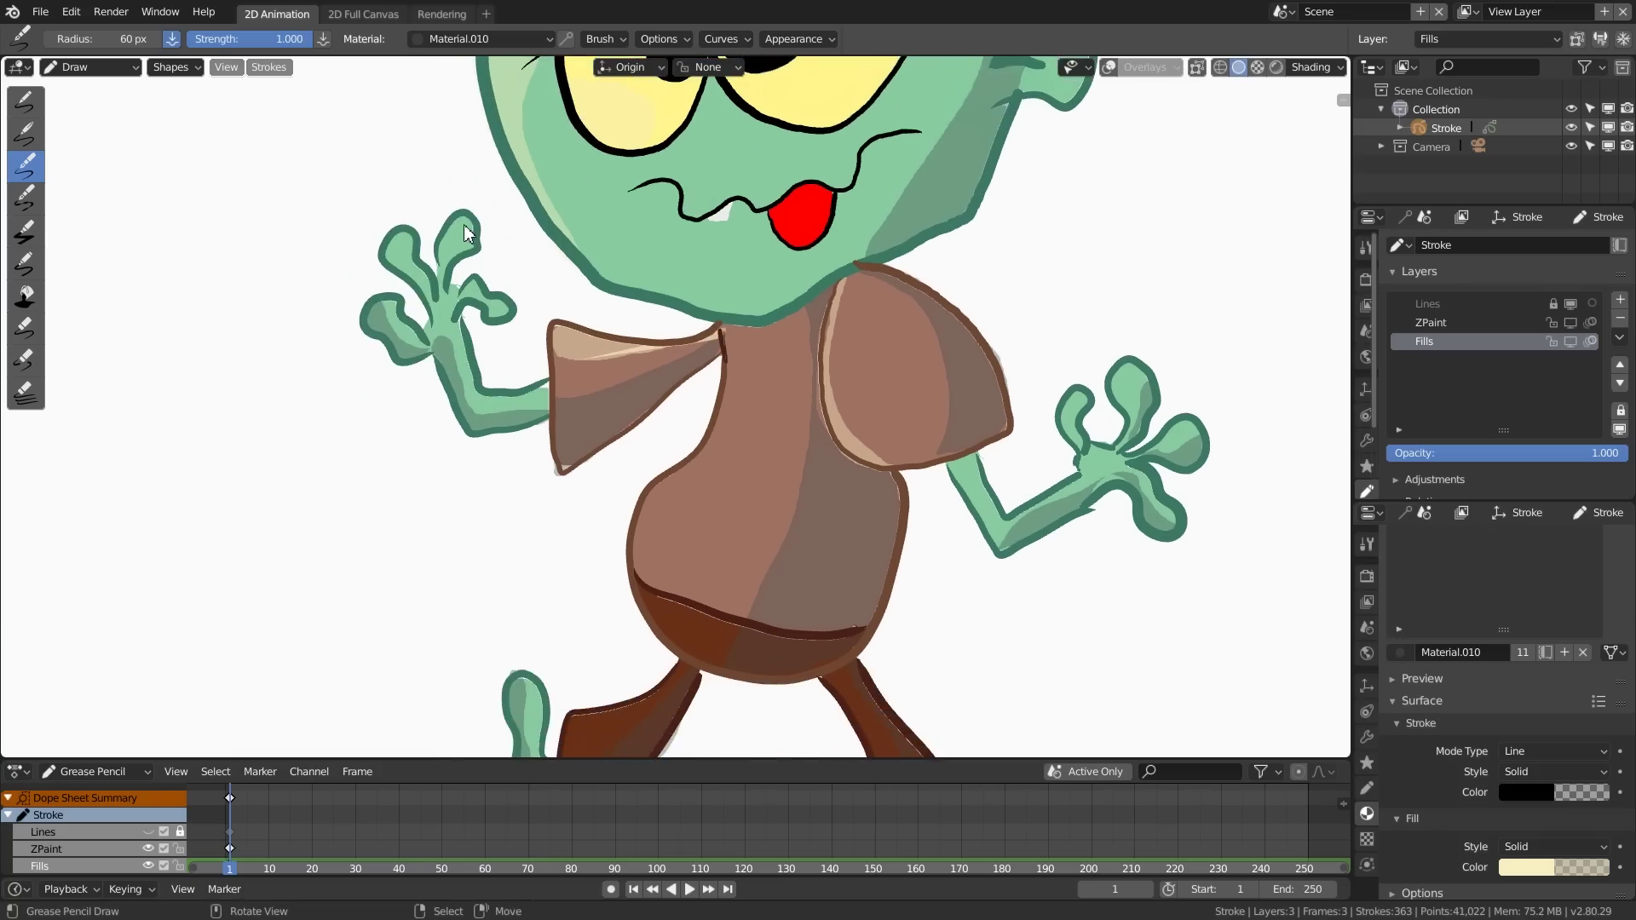
# Step: Draw small pale yellow highlights on the upper fingertips of both of the zombie's hands
pyautogui.moveTo(464, 230)
pyautogui.mouseDown()
pyautogui.moveTo(463, 255)
pyautogui.moveTo(472, 229)
pyautogui.moveTo(398, 247)
pyautogui.moveTo(430, 294)
pyautogui.mouseUp()
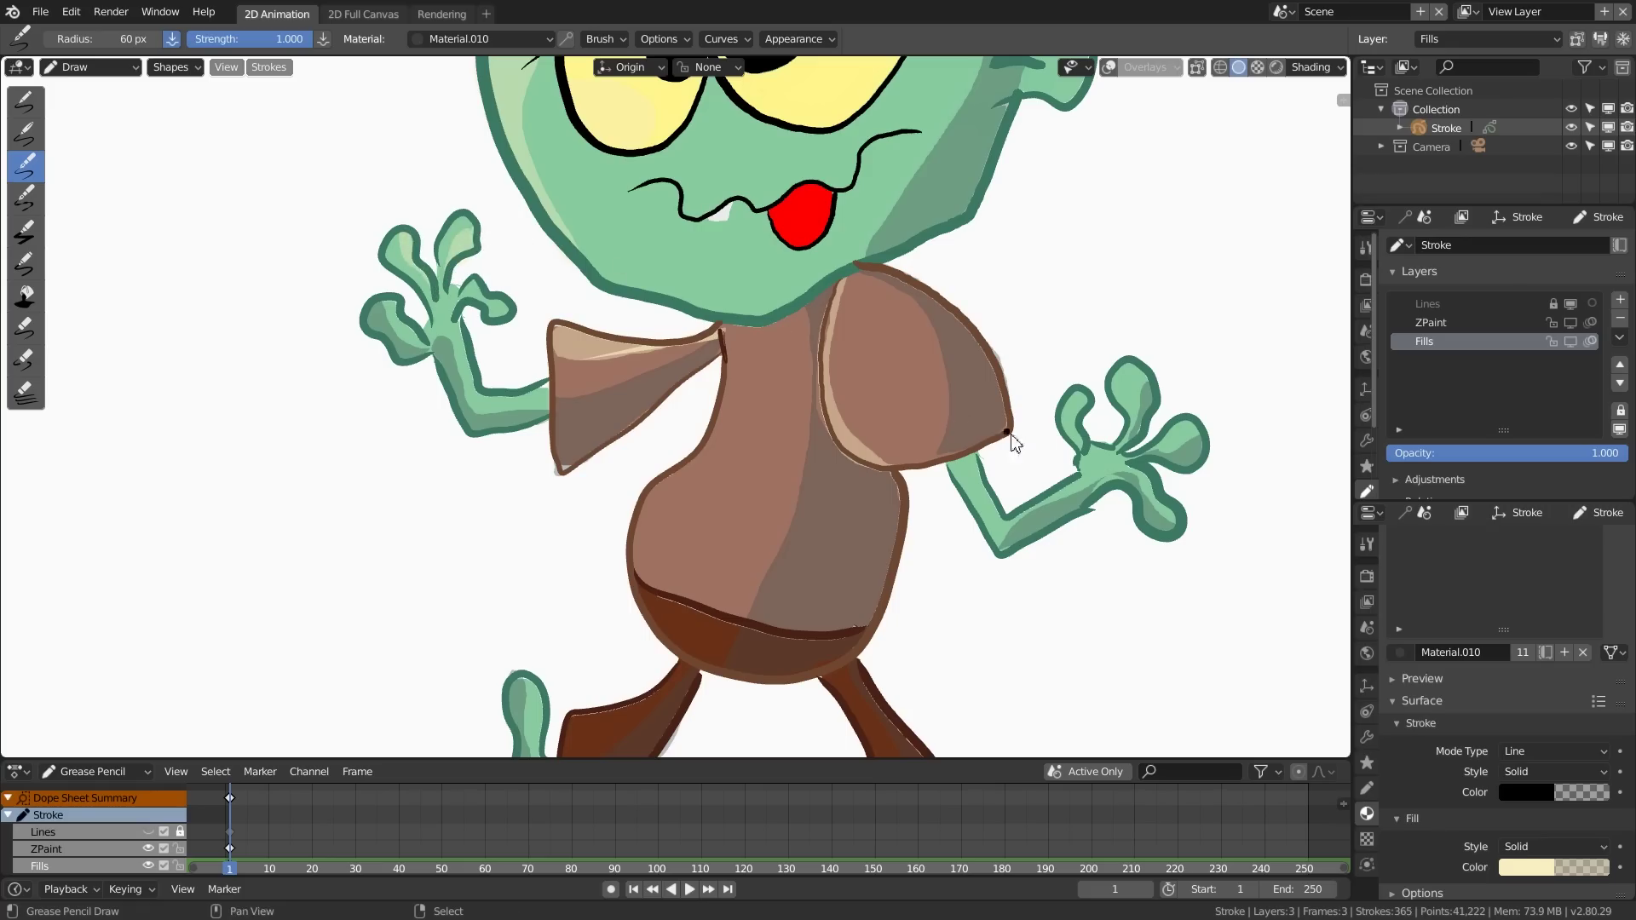
pyautogui.keyDown('shift'); pyautogui.moveTo(1035, 466); pyautogui.dragTo(856, 313, button='middle'); pyautogui.keyUp('shift')
pyautogui.moveTo(932, 238)
pyautogui.mouseDown()
pyautogui.moveTo(933, 211)
pyautogui.moveTo(965, 219)
pyautogui.mouseUp()
pyautogui.moveTo(1011, 303); pyautogui.dragTo(992, 277)
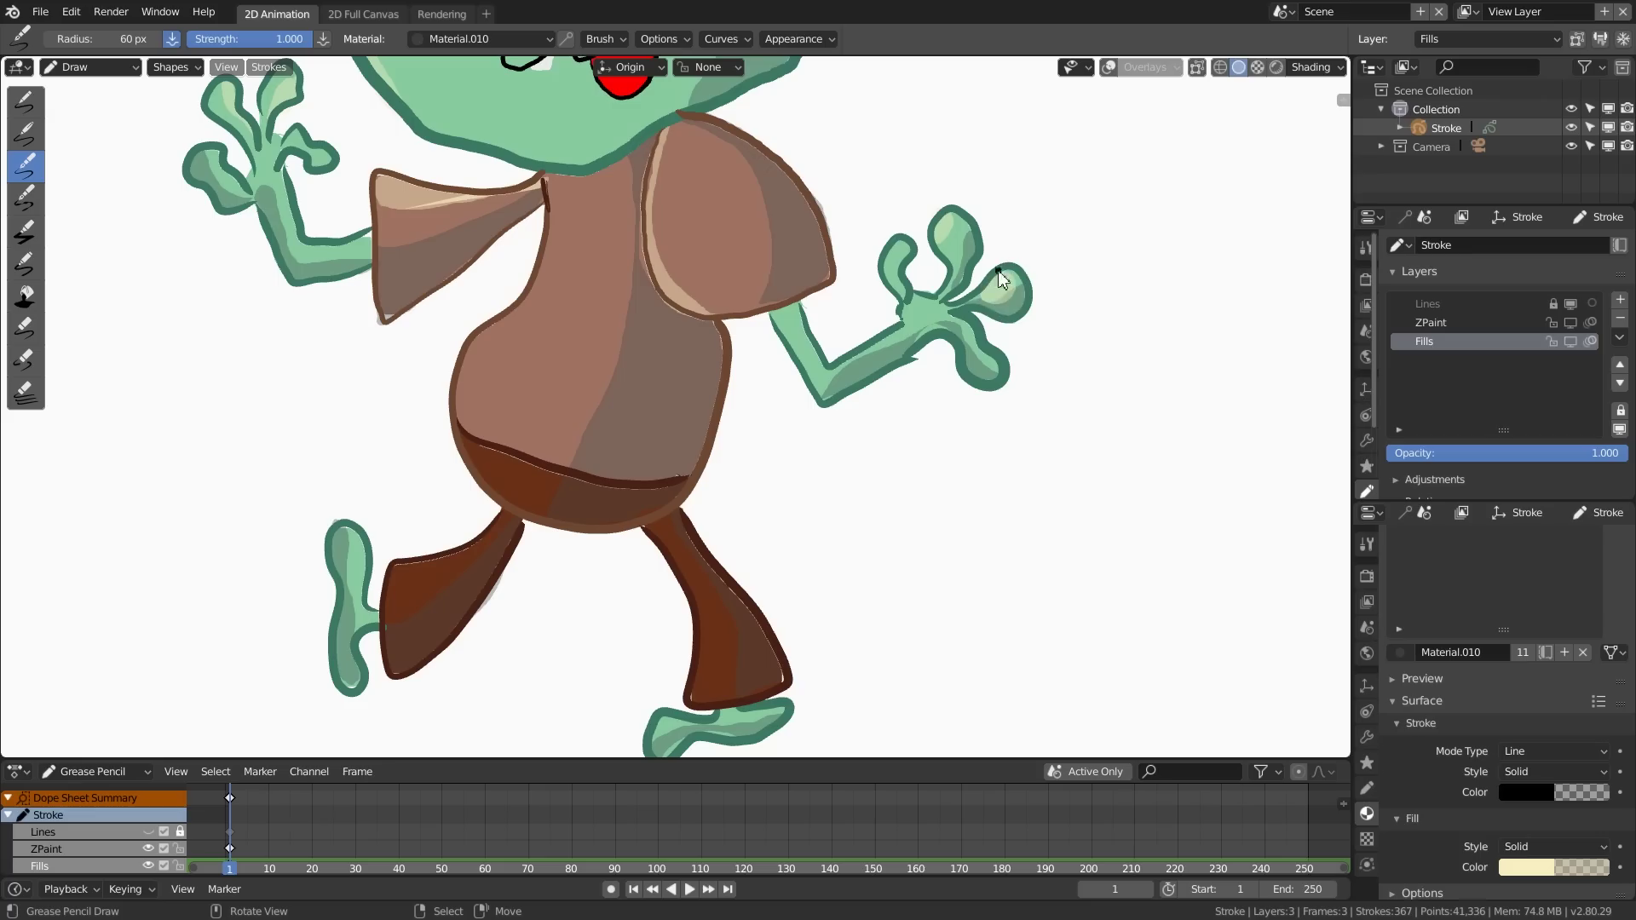
# Step: Draw small highlights on the upper end of the raised foot and on the heel of the other foot
pyautogui.moveTo(364, 554); pyautogui.dragTo(358, 538)
pyautogui.keyDown('shift'); pyautogui.moveTo(817, 611); pyautogui.dragTo(779, 365, button='middle'); pyautogui.keyUp('shift')
pyautogui.moveTo(618, 492); pyautogui.dragTo(625, 465)
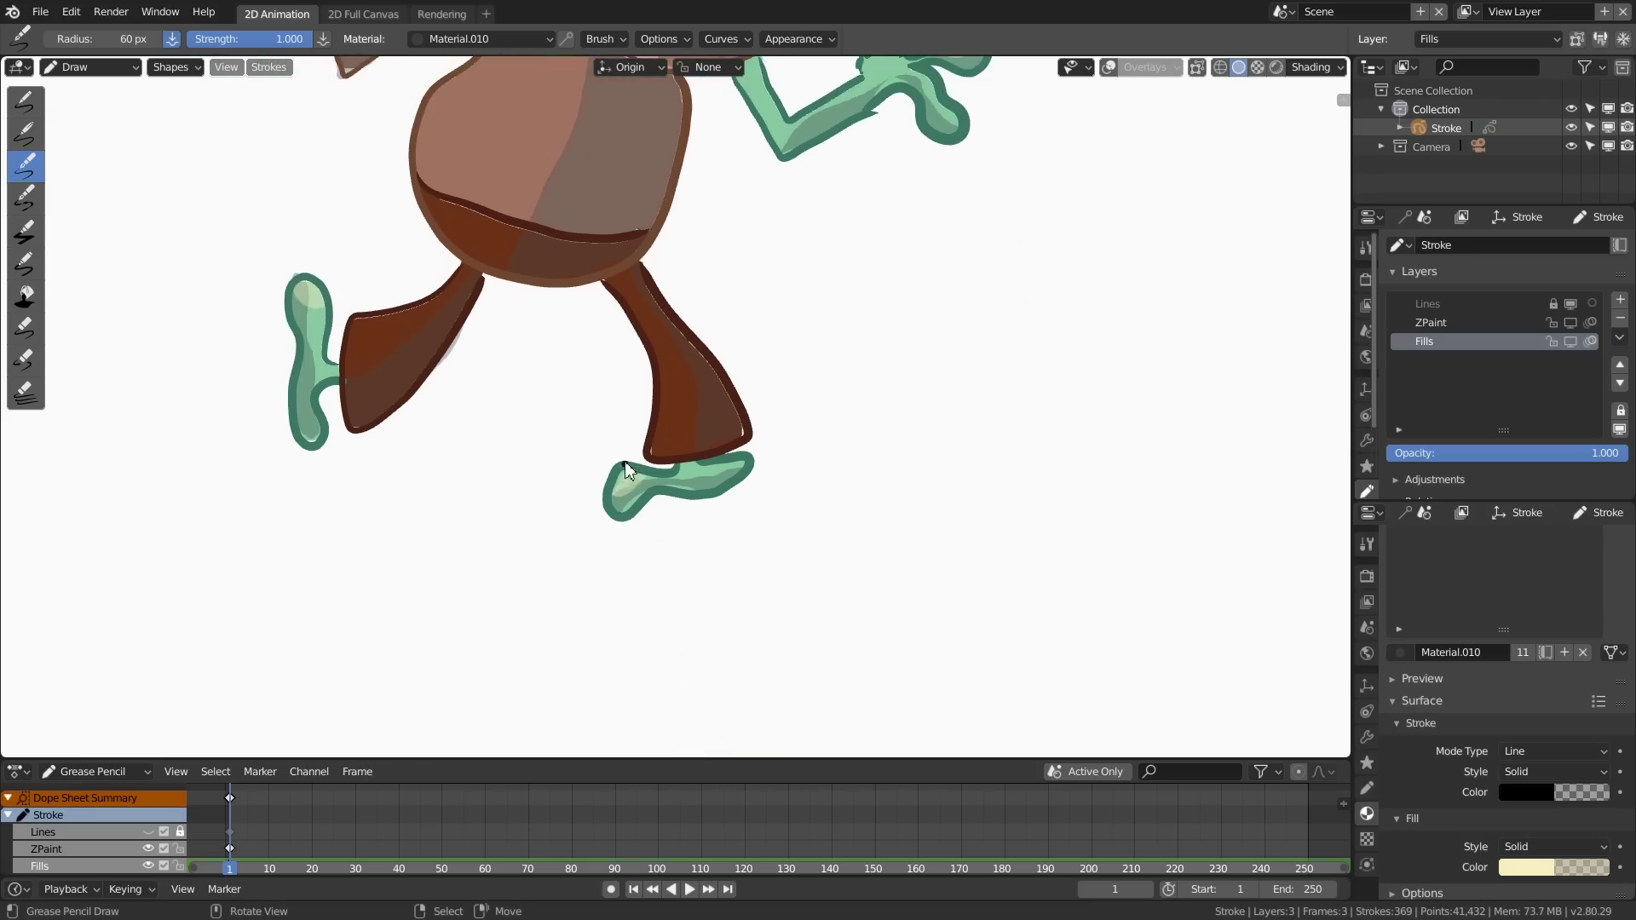
# Step: Draw a narrow highlight along the upper edge of the left trouser leg, redoing the stroke once
pyautogui.keyDown('shift'); pyautogui.moveTo(693, 322); pyautogui.dragTo(738, 555, button='middle'); pyautogui.keyUp('shift')
pyautogui.moveTo(425, 498)
pyautogui.mouseDown()
pyautogui.moveTo(414, 533)
pyautogui.moveTo(474, 482)
pyautogui.mouseUp()
pyautogui.hotkey('ctrl', 'z')
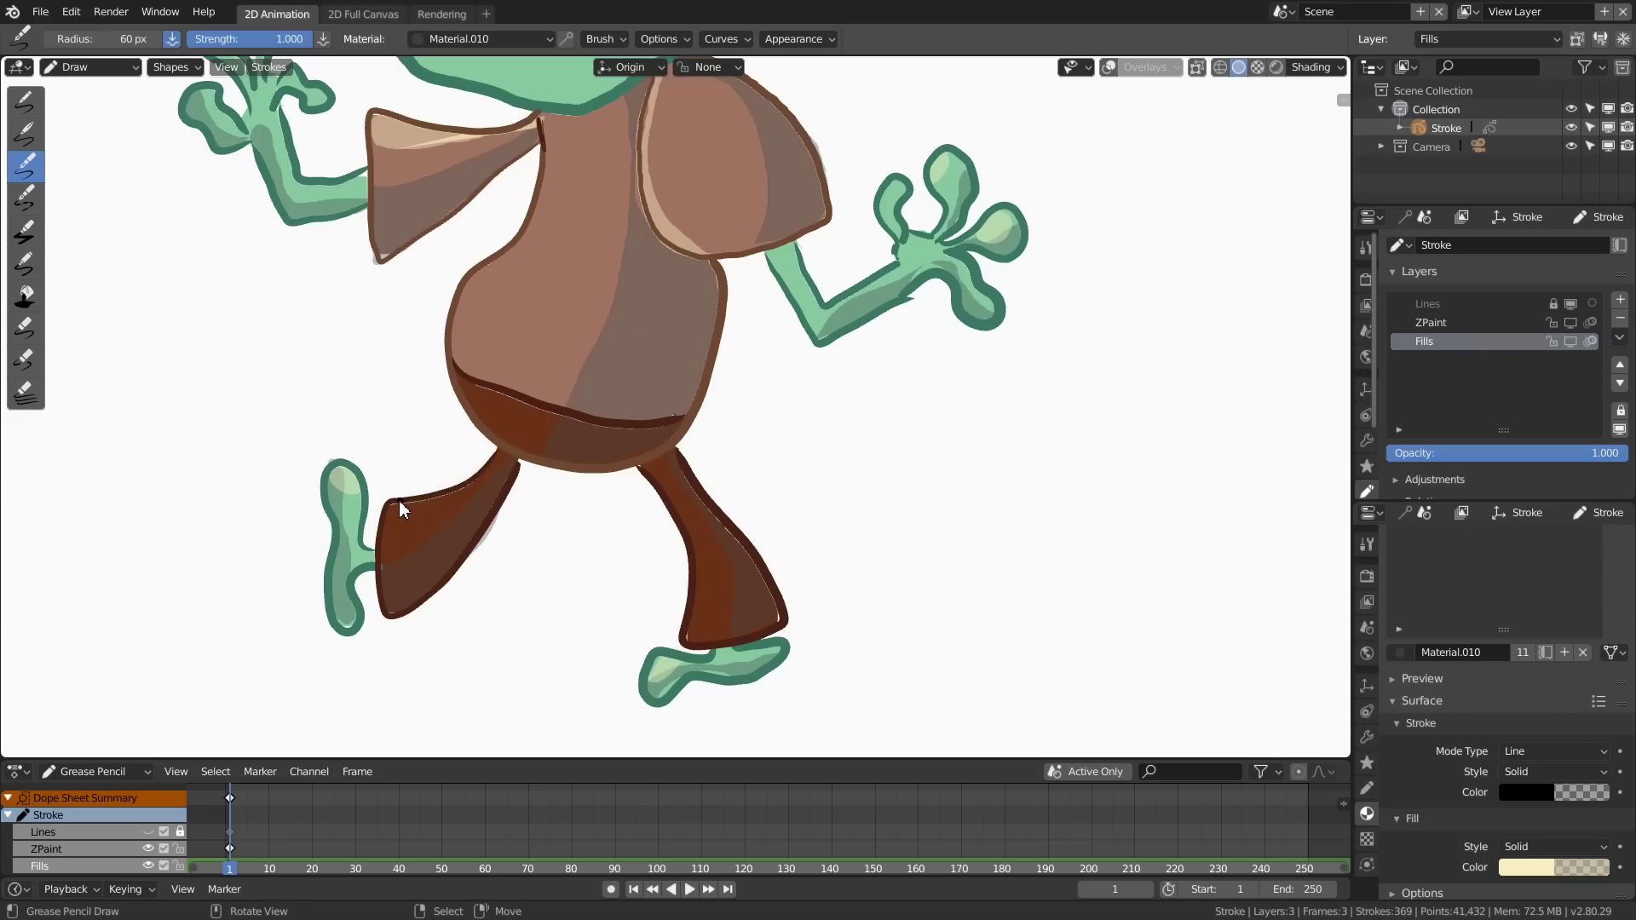
pyautogui.moveTo(387, 515); pyautogui.dragTo(484, 478)
# Step: Draw highlights at the left side of the trousers' waist and on the left bulge of the shirt's belly
pyautogui.keyDown('shift'); pyautogui.moveTo(731, 306); pyautogui.dragTo(719, 493, button='middle'); pyautogui.keyUp('shift')
pyautogui.moveTo(468, 570)
pyautogui.mouseDown()
pyautogui.moveTo(573, 589)
pyautogui.moveTo(450, 558)
pyautogui.moveTo(471, 595)
pyautogui.moveTo(555, 587)
pyautogui.mouseUp()
pyautogui.hotkey('ctrl', 'z')
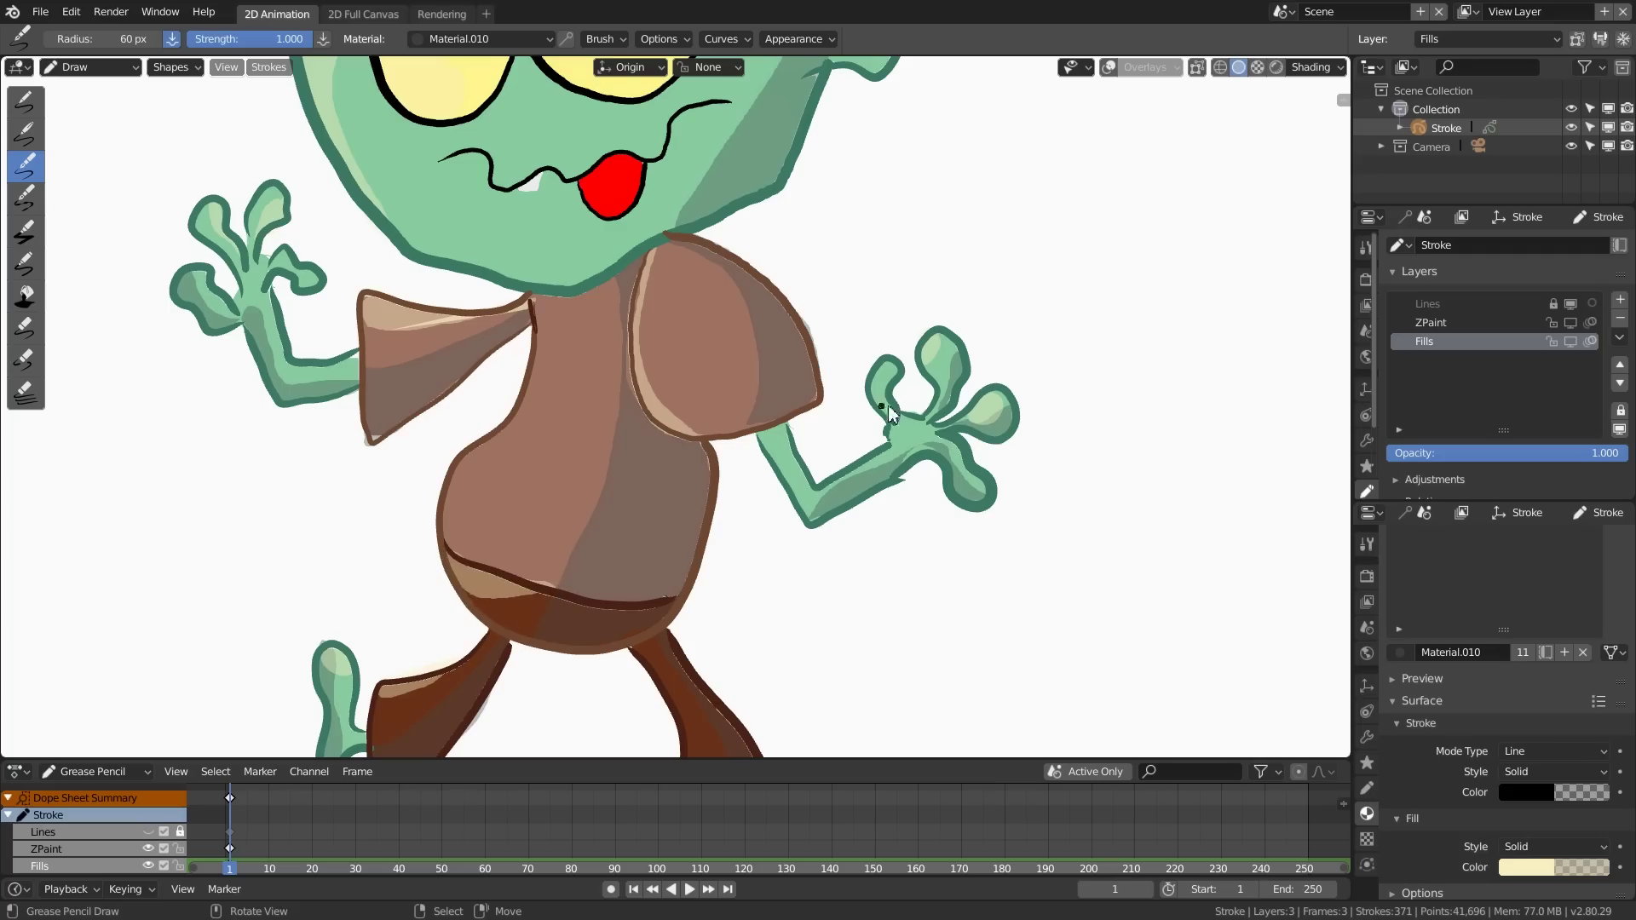
pyautogui.moveTo(576, 429)
pyautogui.keyDown('shift'); pyautogui.mouseDown(button='middle')
pyautogui.moveTo(617, 455)
pyautogui.moveTo(647, 626)
pyautogui.moveTo(632, 629)
pyautogui.mouseUp(button='middle'); pyautogui.keyUp('shift')
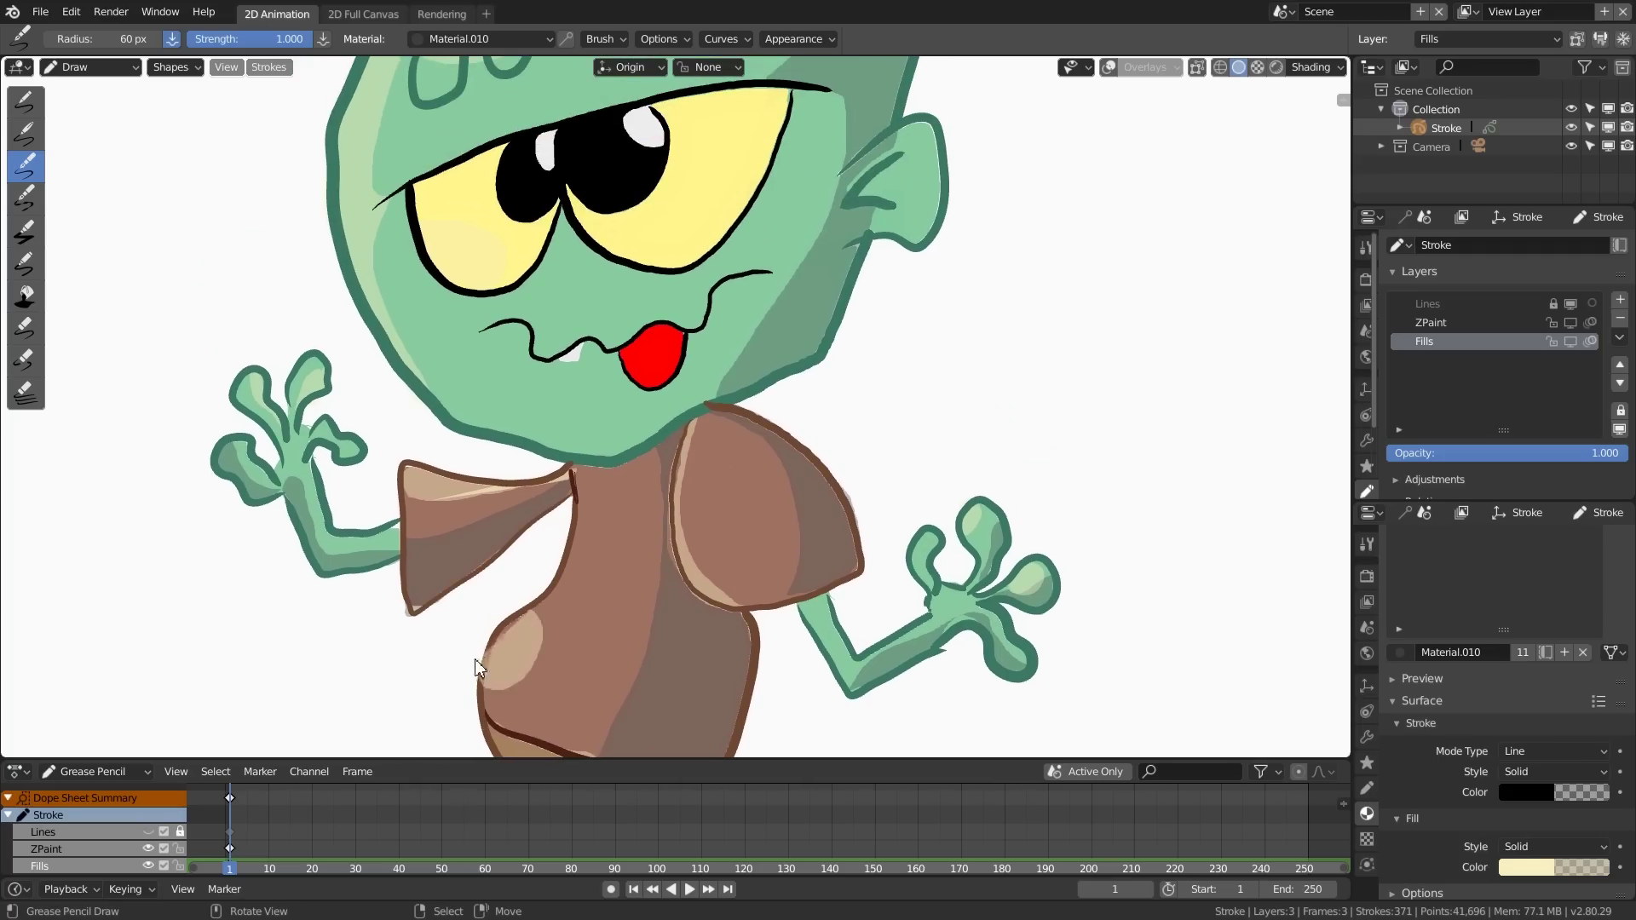
pyautogui.hotkey('ctrl', 'z')
pyautogui.moveTo(483, 649); pyautogui.dragTo(499, 625)
pyautogui.keyDown('shift'); pyautogui.moveTo(868, 507); pyautogui.dragTo(718, 341, button='middle'); pyautogui.keyUp('shift')
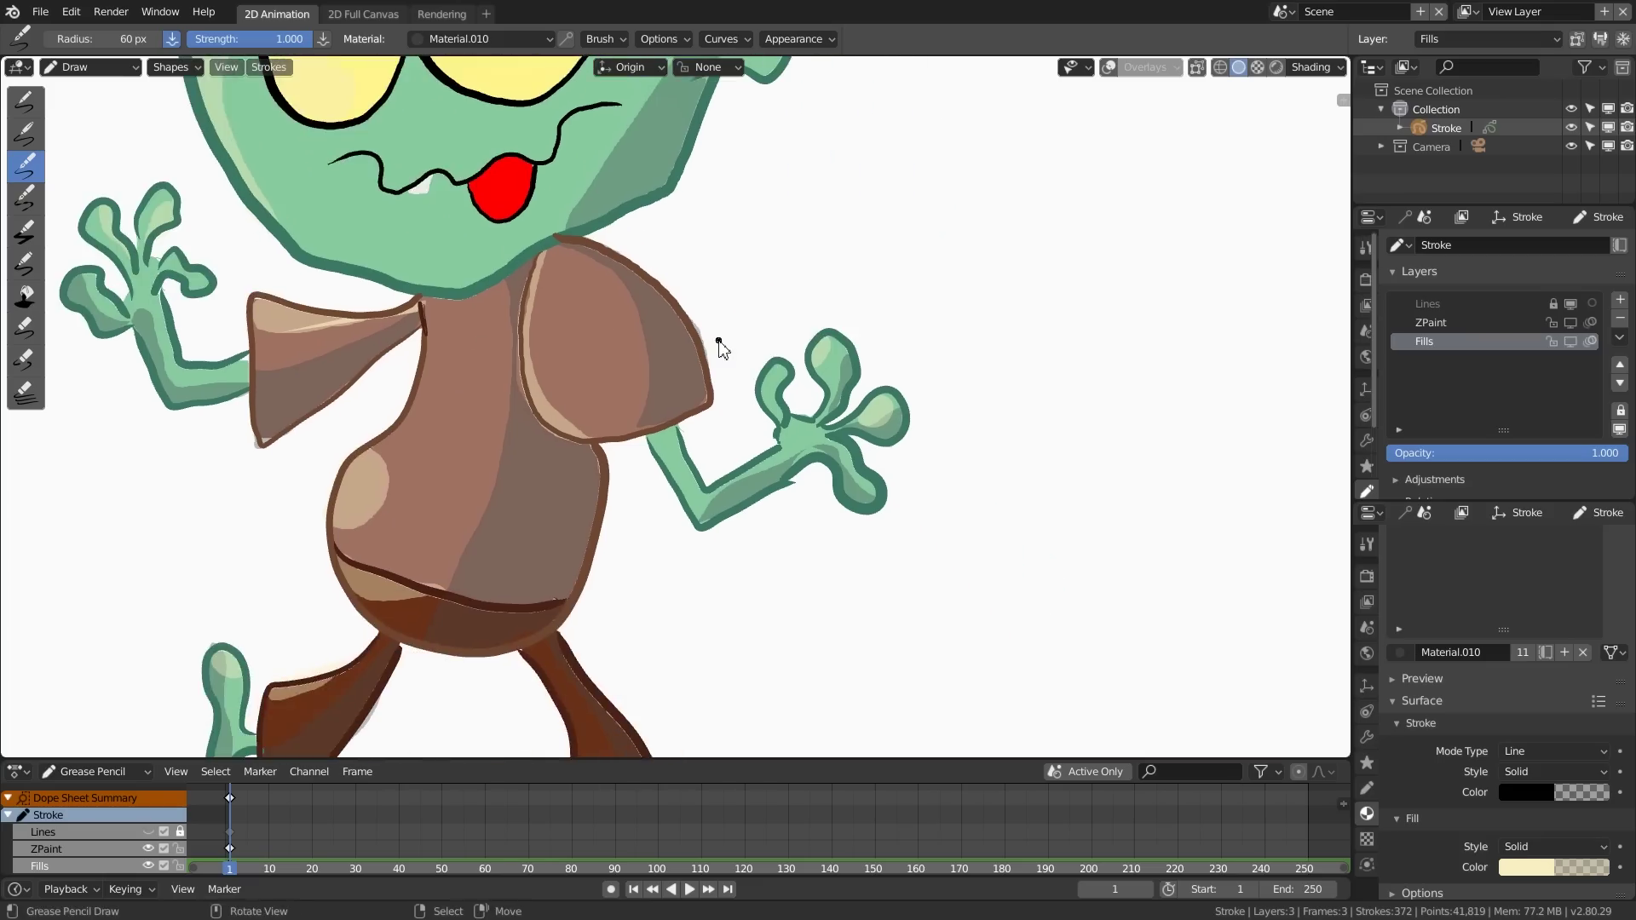
# Step: Lower the highlight fill's opacity, and draw highlights inside the ear, on its rim and on the left hand
pyautogui.click(1548, 867)
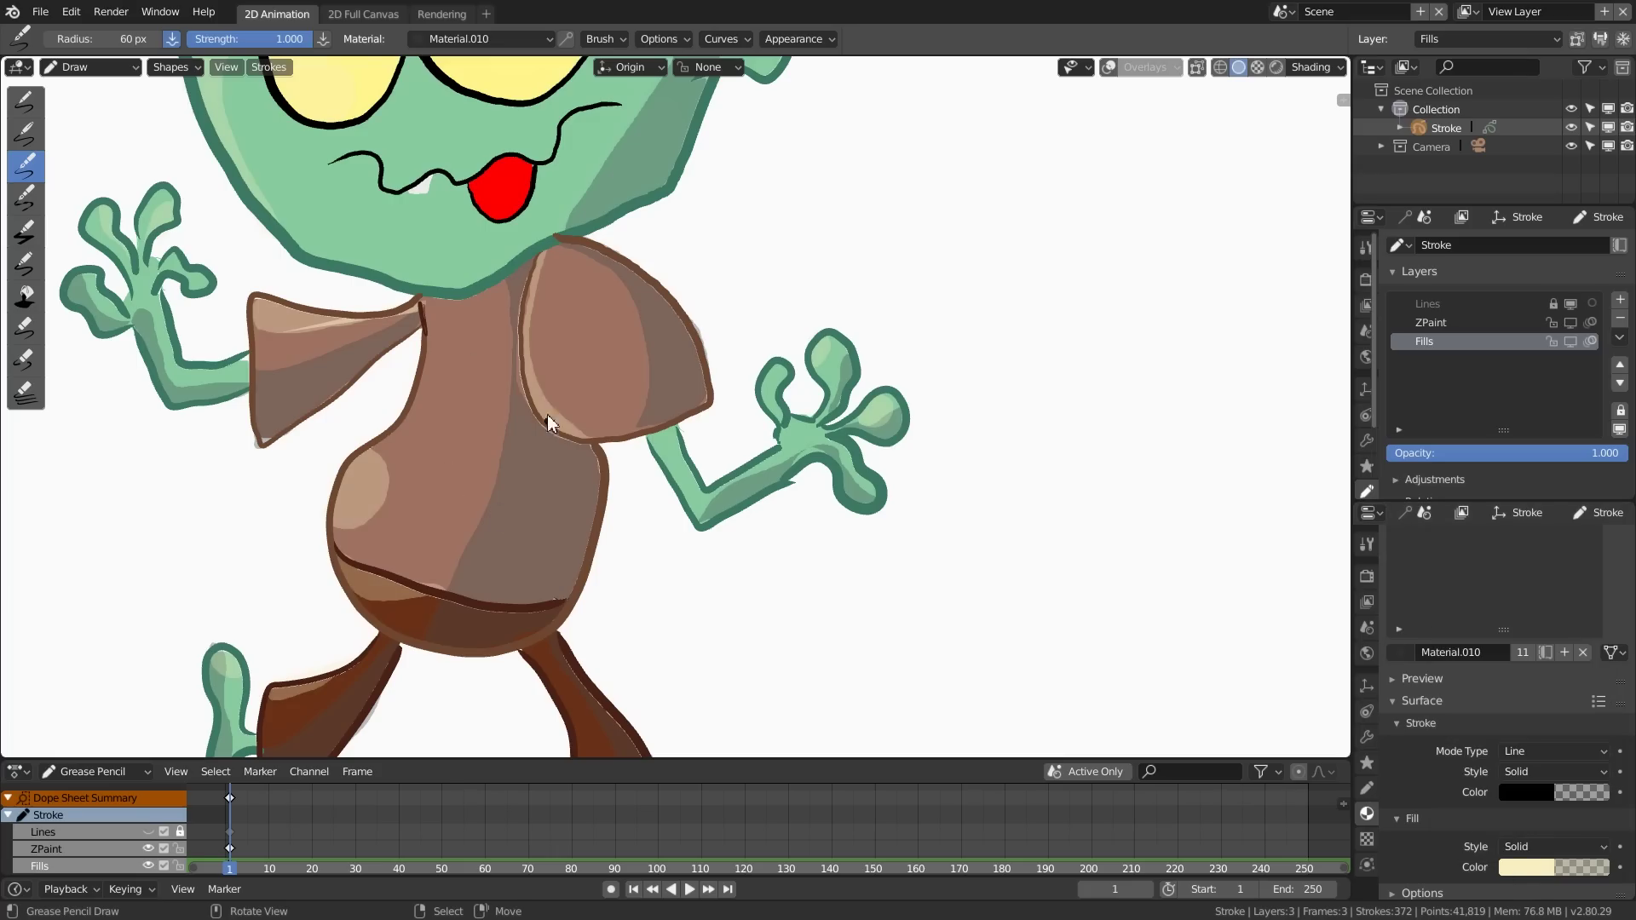
pyautogui.keyDown('shift'); pyautogui.moveTo(548, 274); pyautogui.dragTo(670, 642, button='middle'); pyautogui.keyUp('shift')
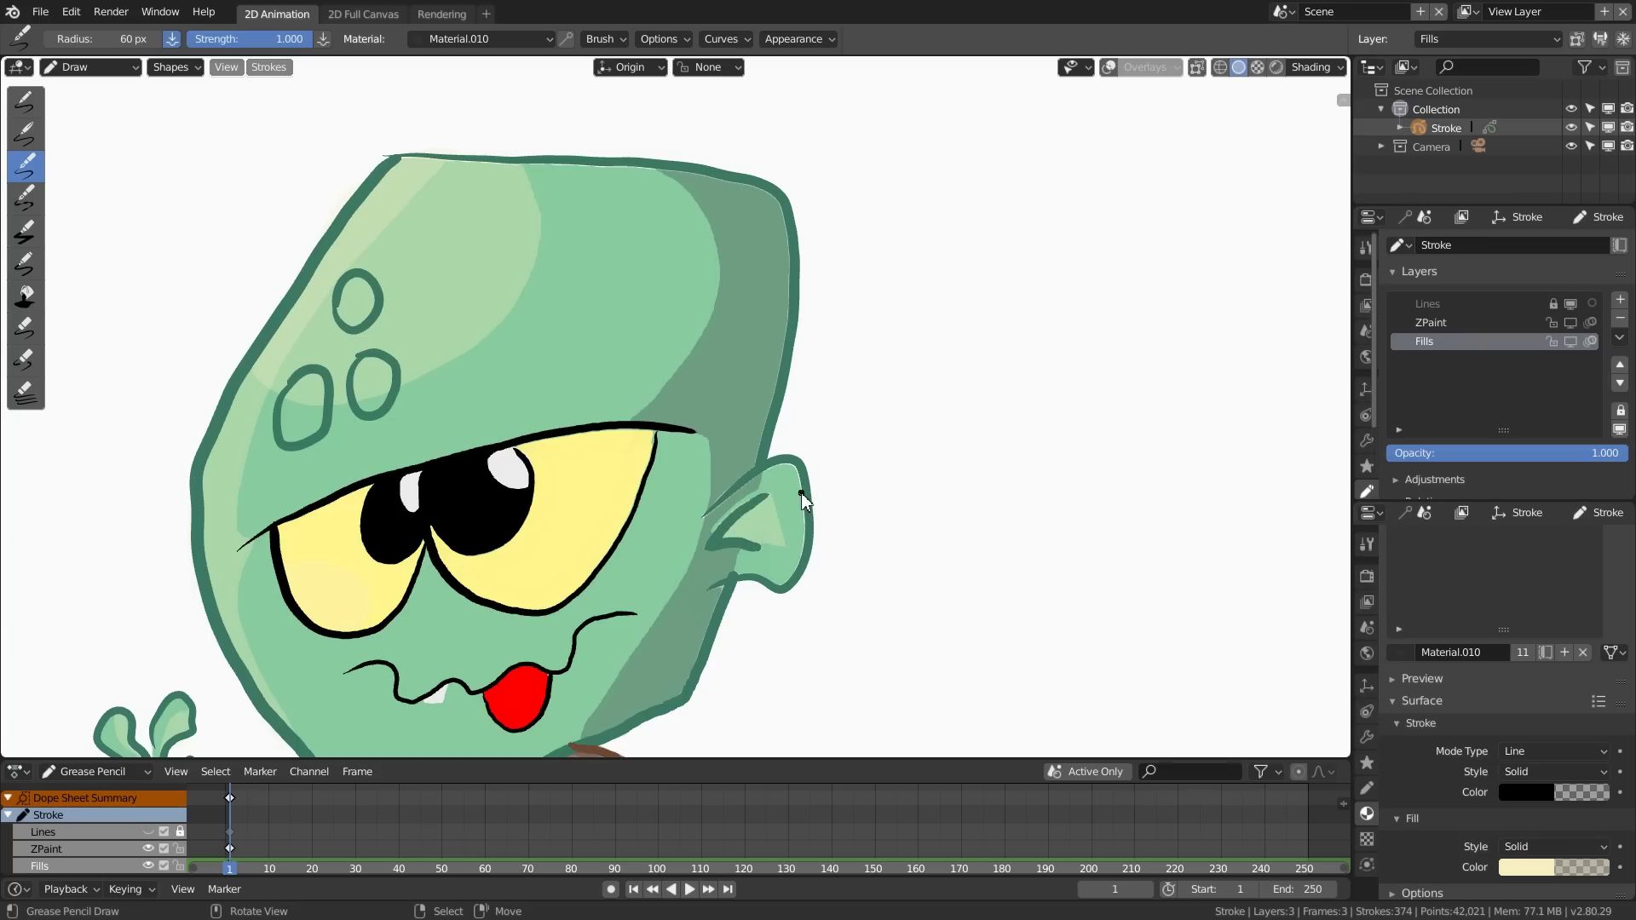
pyautogui.moveTo(801, 508)
pyautogui.mouseDown()
pyautogui.moveTo(764, 482)
pyautogui.moveTo(799, 467)
pyautogui.mouseUp()
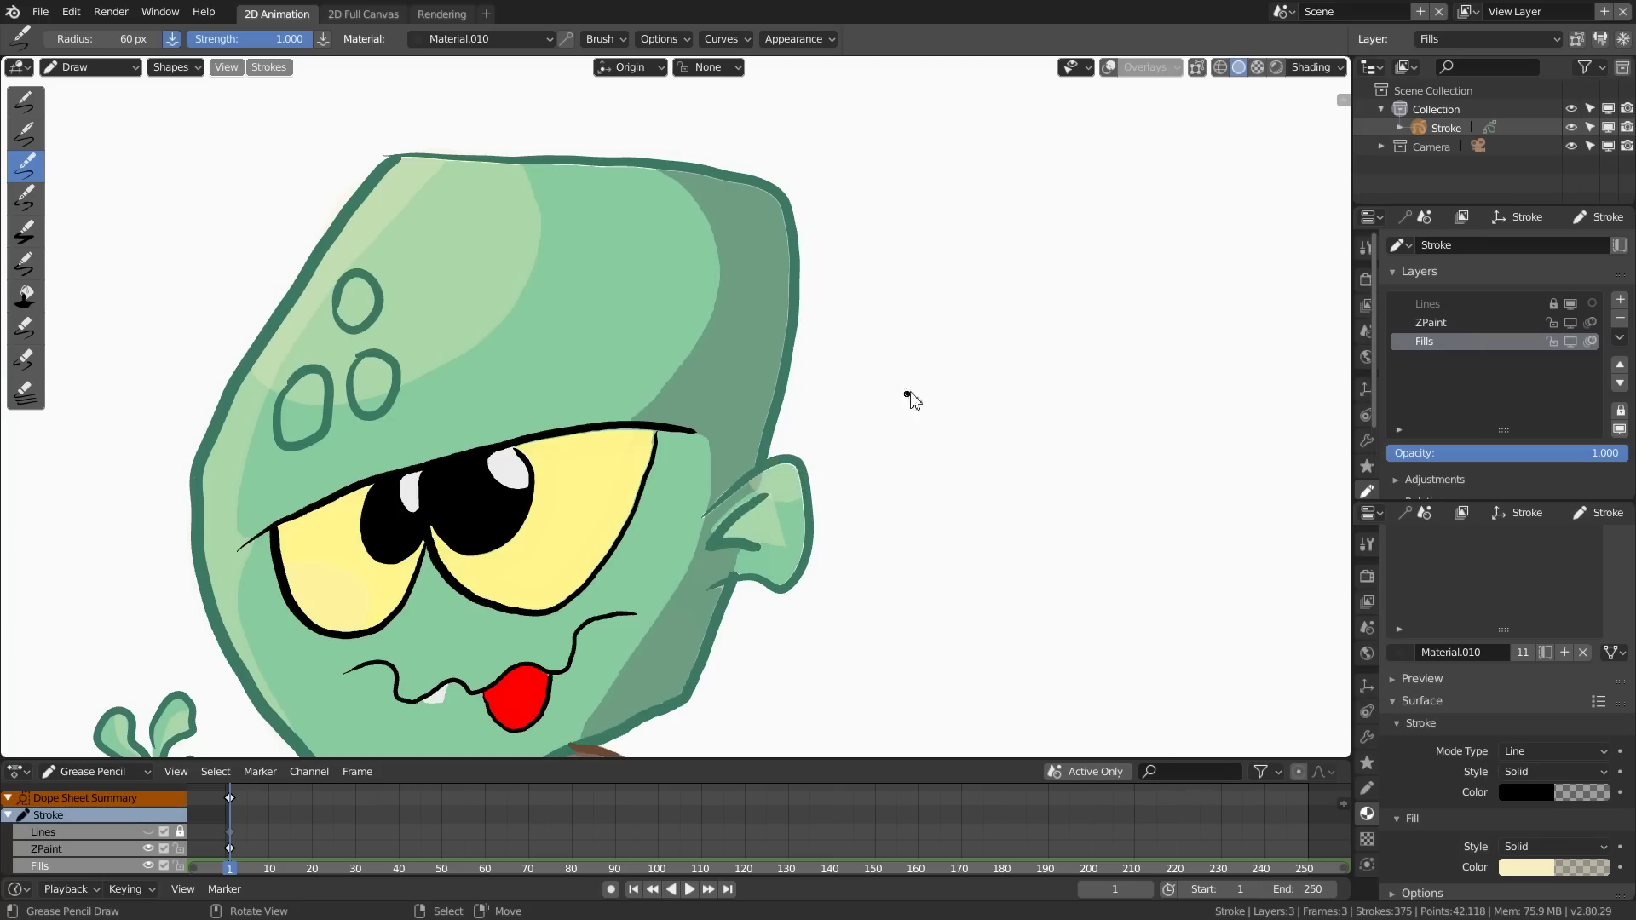
pyautogui.moveTo(802, 460)
pyautogui.keyDown('shift'); pyautogui.mouseDown(button='middle')
pyautogui.moveTo(925, 350)
pyautogui.moveTo(1044, 328)
pyautogui.mouseUp(button='middle'); pyautogui.keyUp('shift')
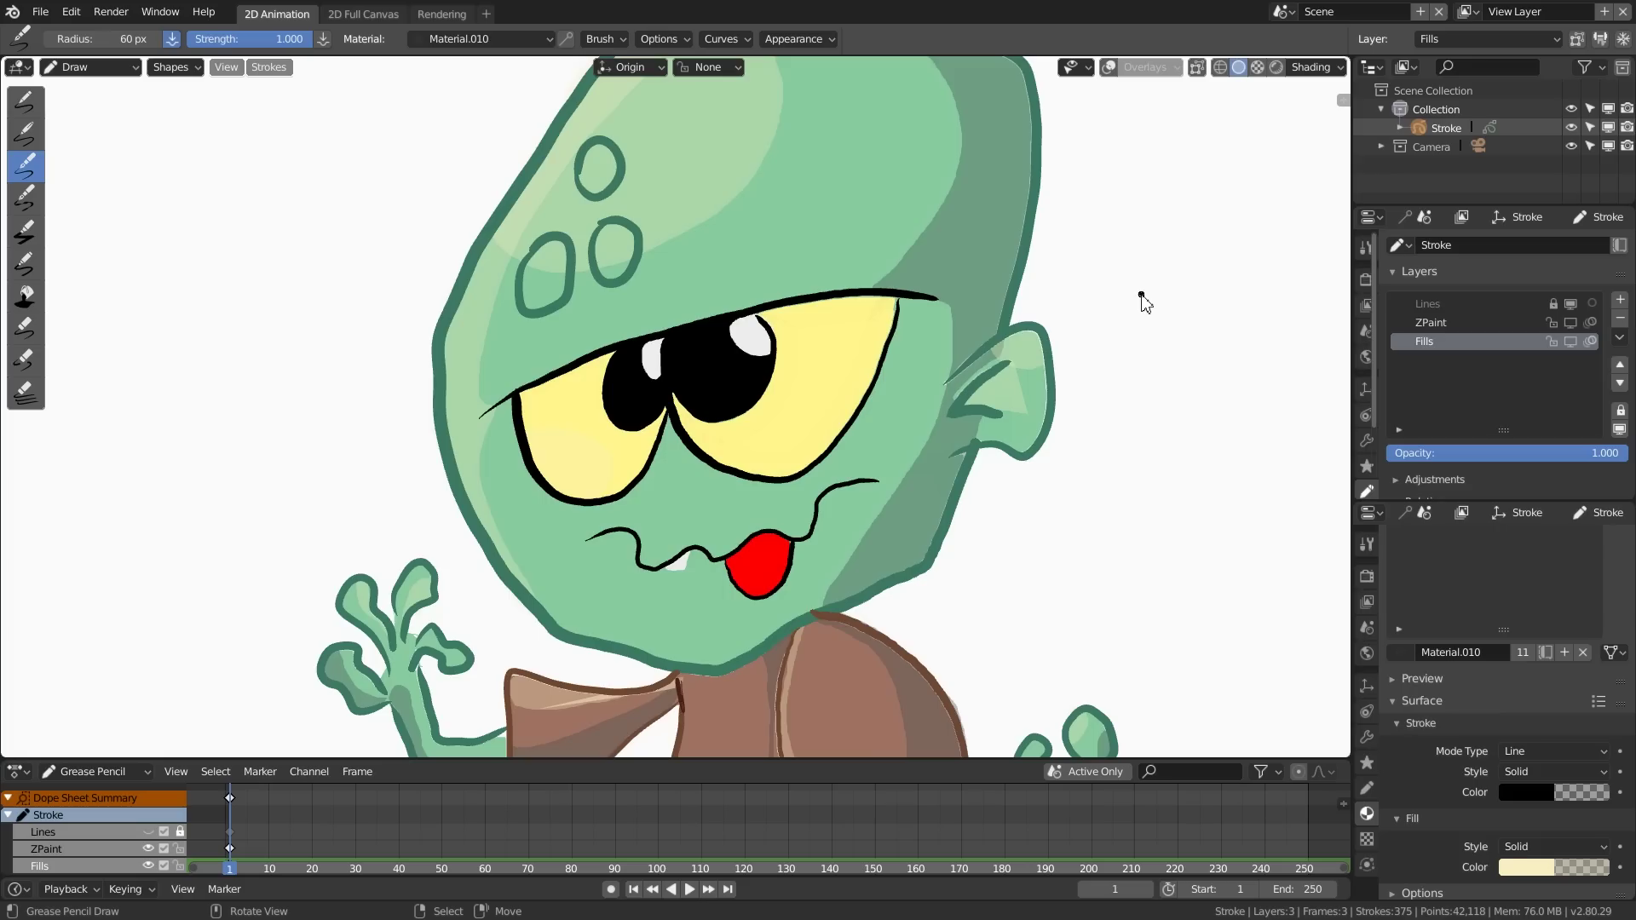
pyautogui.moveTo(431, 622); pyautogui.dragTo(438, 630)
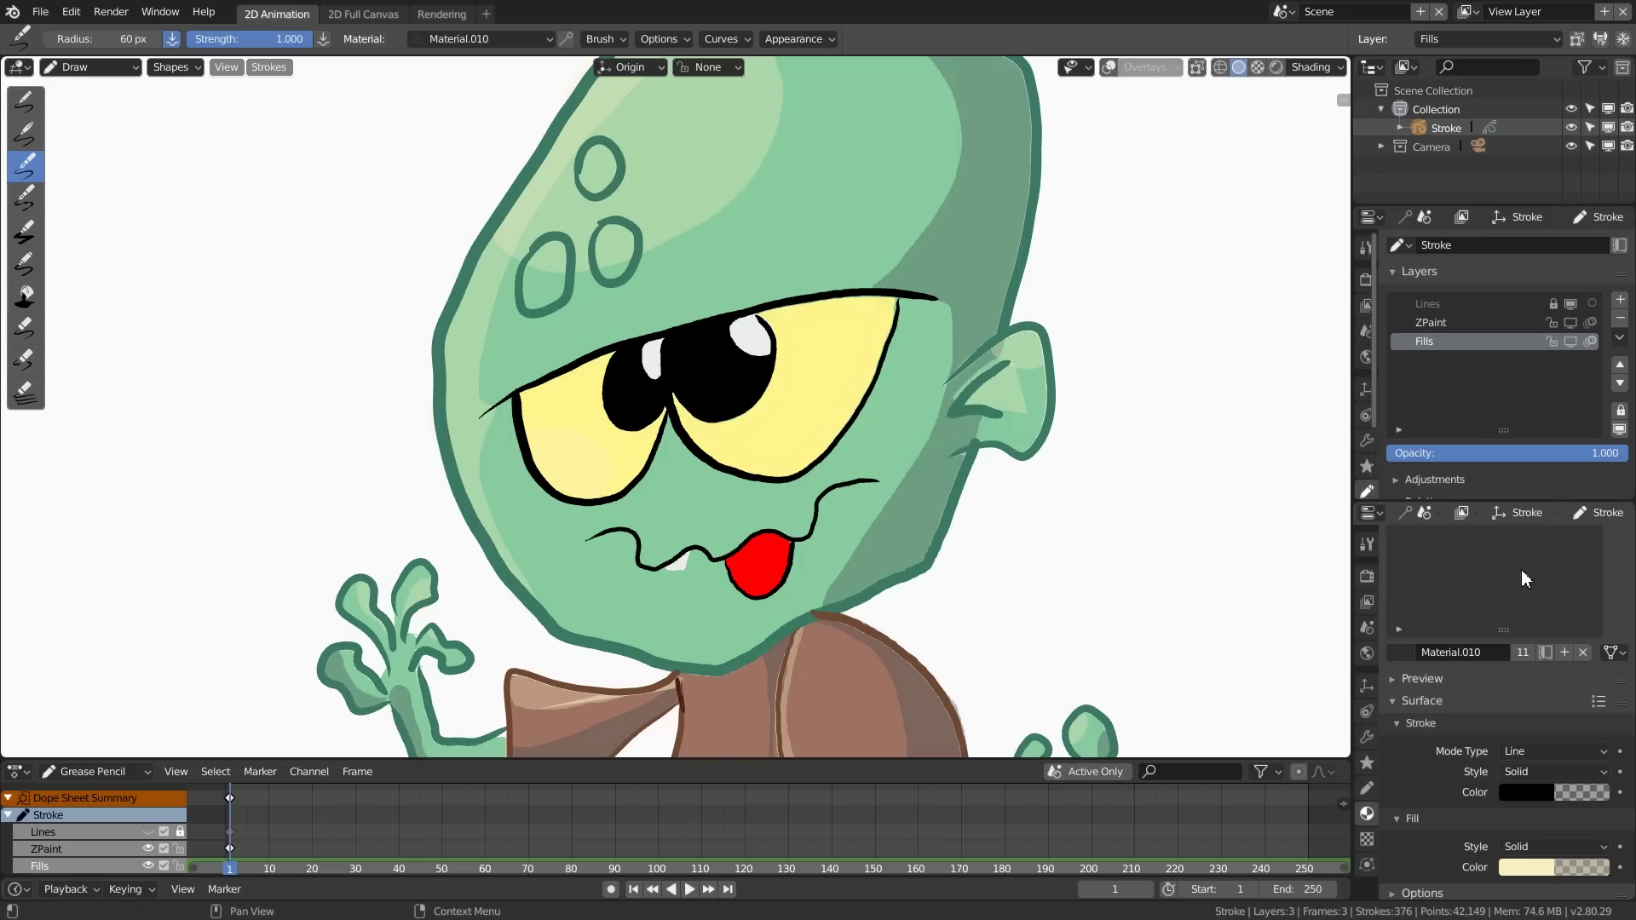
# Step: Rename the highlight material Material.010 as "highlights"
pyautogui.scroll(5, 1507, 744)
pyautogui.scroll(1, 1507, 743)
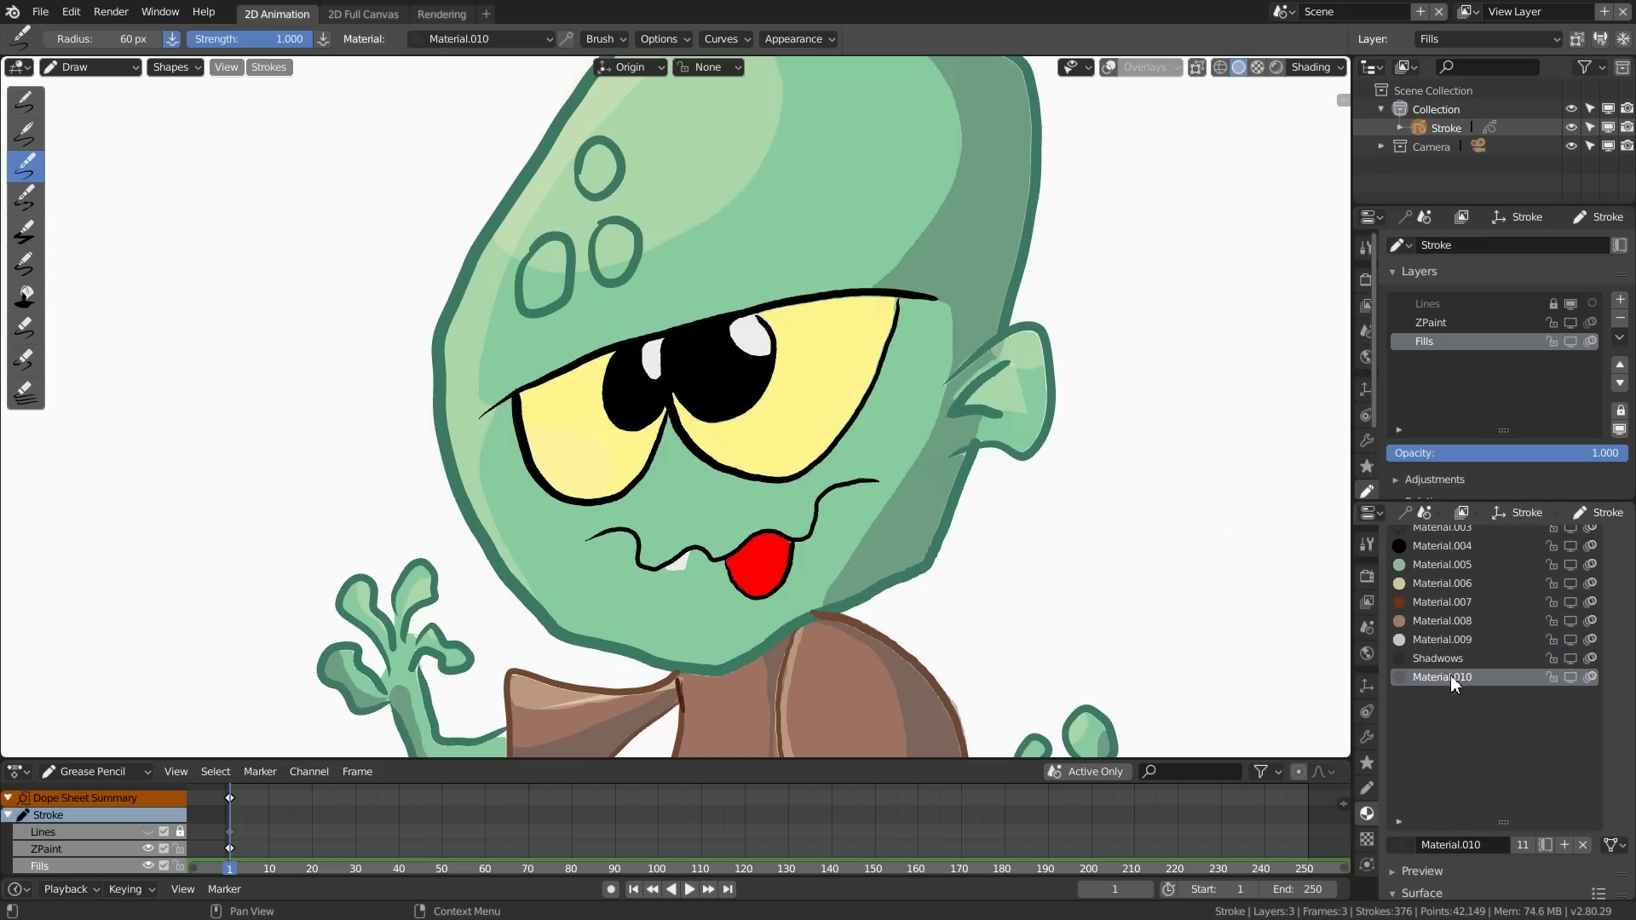
pyautogui.scroll(-2, 1474, 747)
pyautogui.write('highlights')
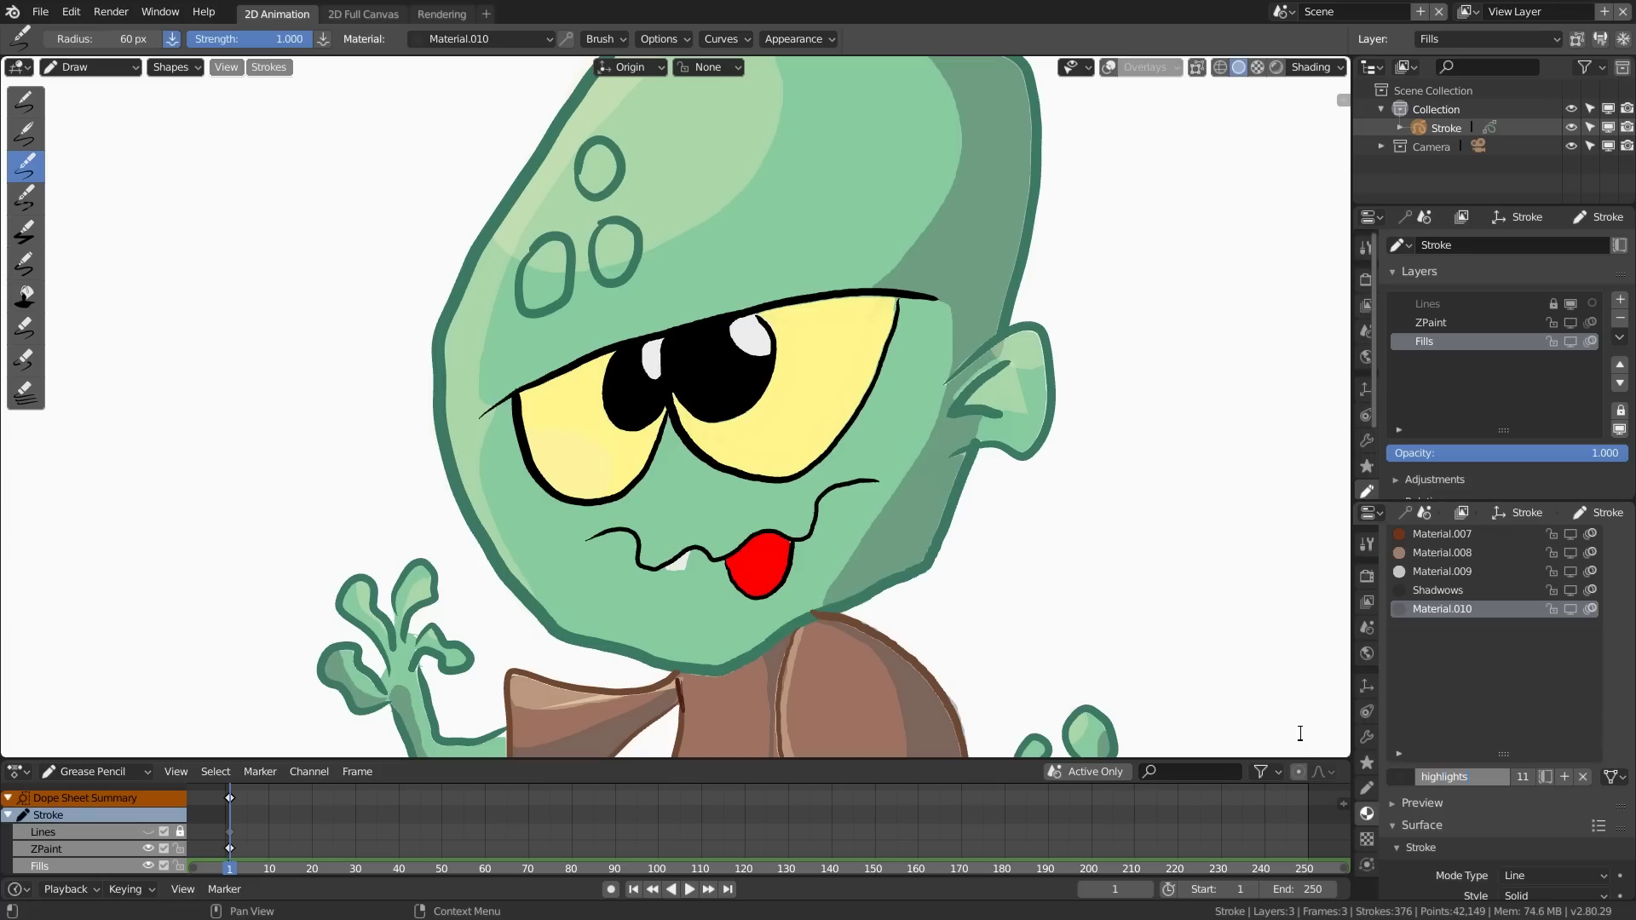
pyautogui.press('Return')
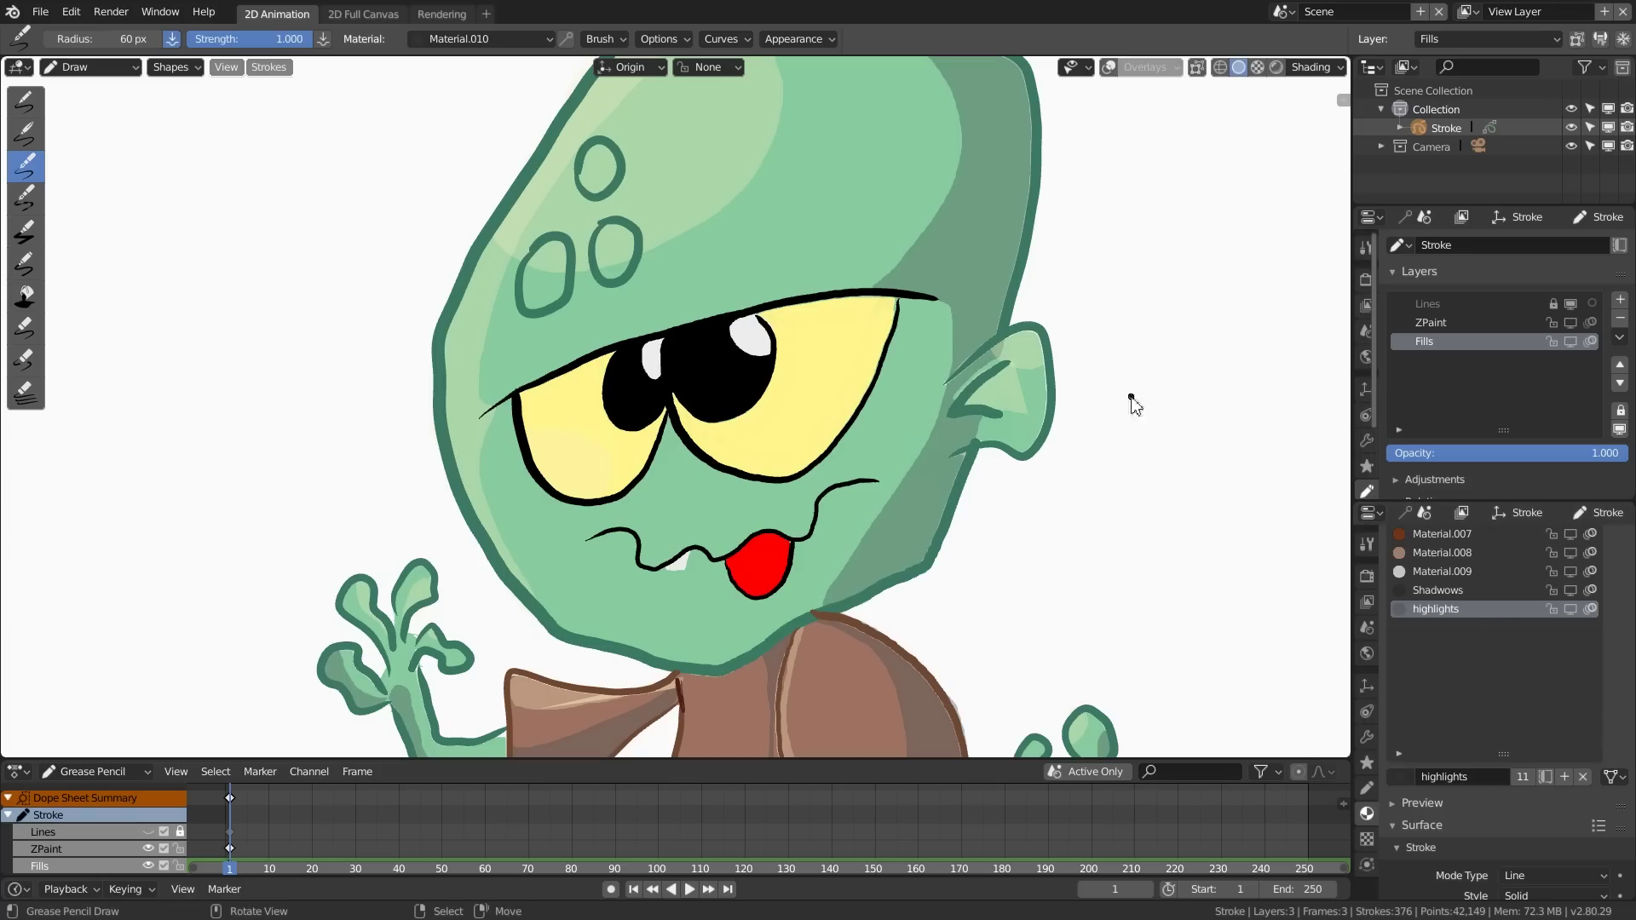
# Step: Select the Shadwows material and draw a thin shadow beneath the eyelid line over the right eye
pyautogui.click(1448, 590)
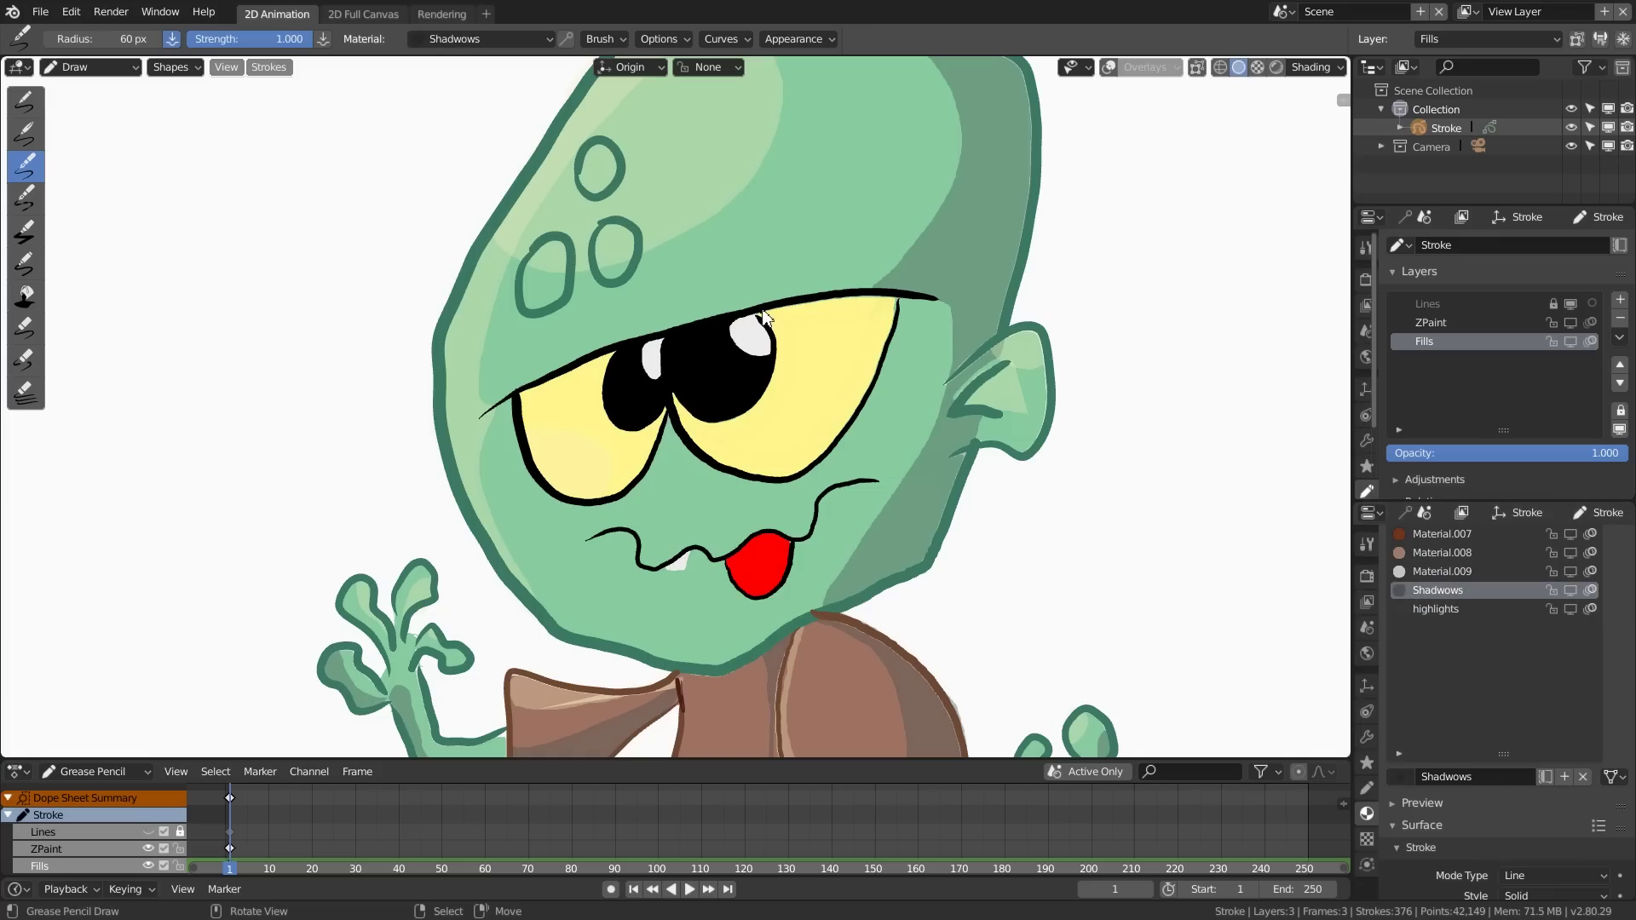
pyautogui.moveTo(768, 305)
pyautogui.mouseDown()
pyautogui.moveTo(951, 315)
pyautogui.moveTo(752, 313)
pyautogui.mouseUp()
pyautogui.hotkey('ctrl', 'z')
pyautogui.moveTo(928, 310)
pyautogui.mouseDown()
pyautogui.moveTo(763, 313)
pyautogui.moveTo(886, 302)
pyautogui.mouseUp()
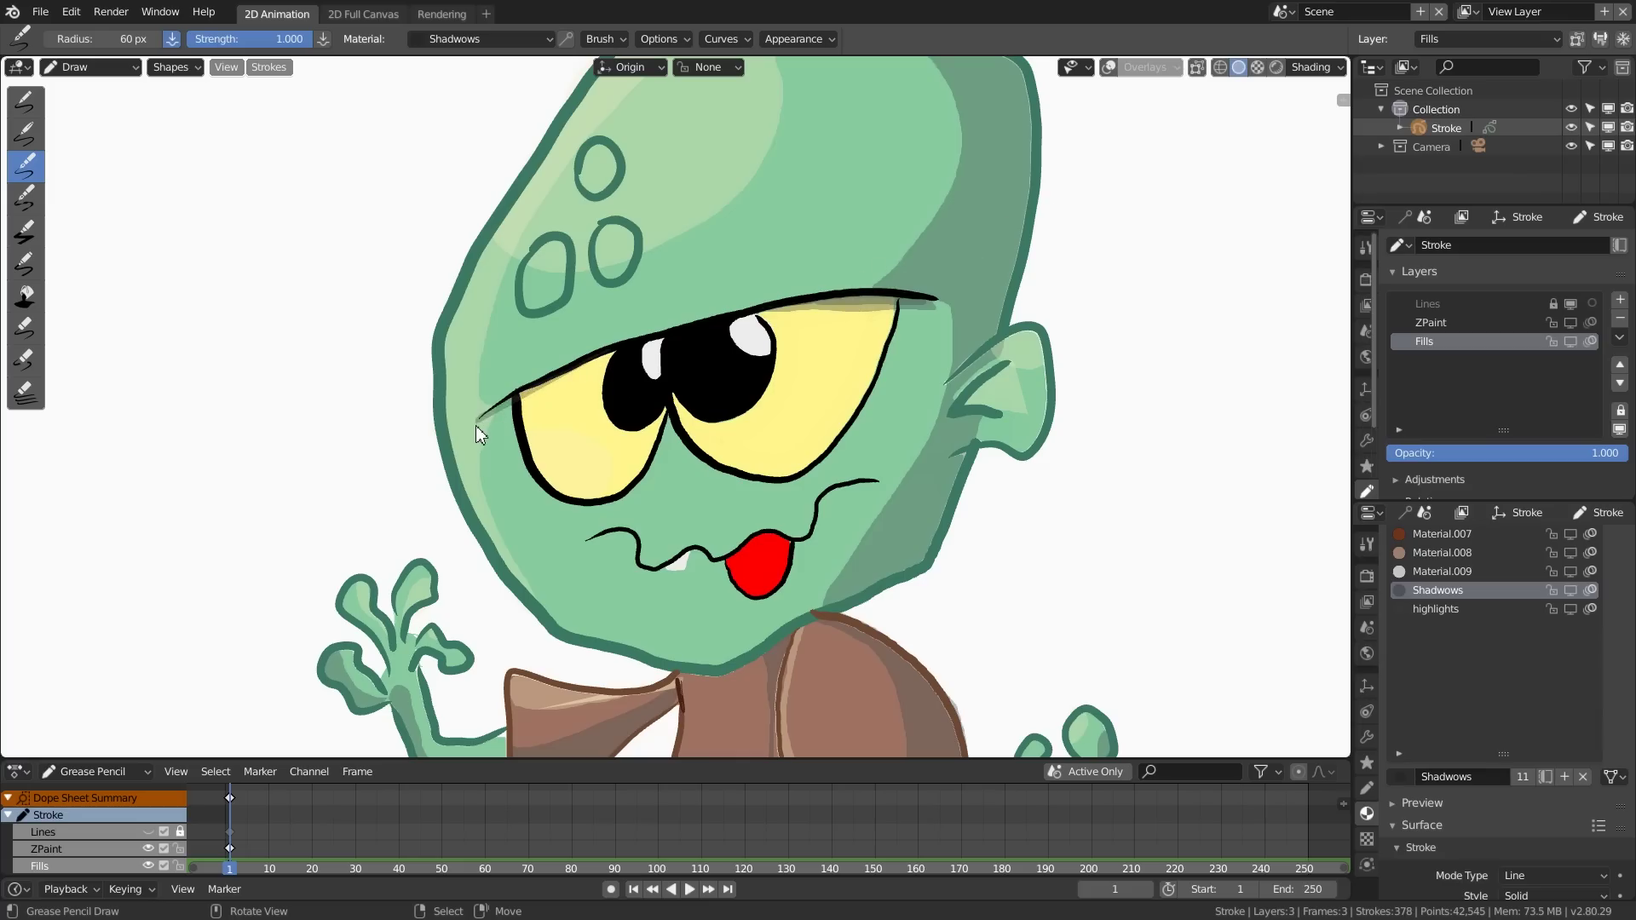
# Step: Draw a thin shadow beneath the eyelid line over the left eye, undoing the first oversized stroke
pyautogui.moveTo(475, 426); pyautogui.dragTo(715, 295)
pyautogui.hotkey('ctrl', 'z')
pyautogui.moveTo(482, 417); pyautogui.dragTo(604, 357)
pyautogui.moveTo(481, 418); pyautogui.dragTo(622, 351)
pyautogui.moveTo(627, 345); pyautogui.dragTo(626, 349)
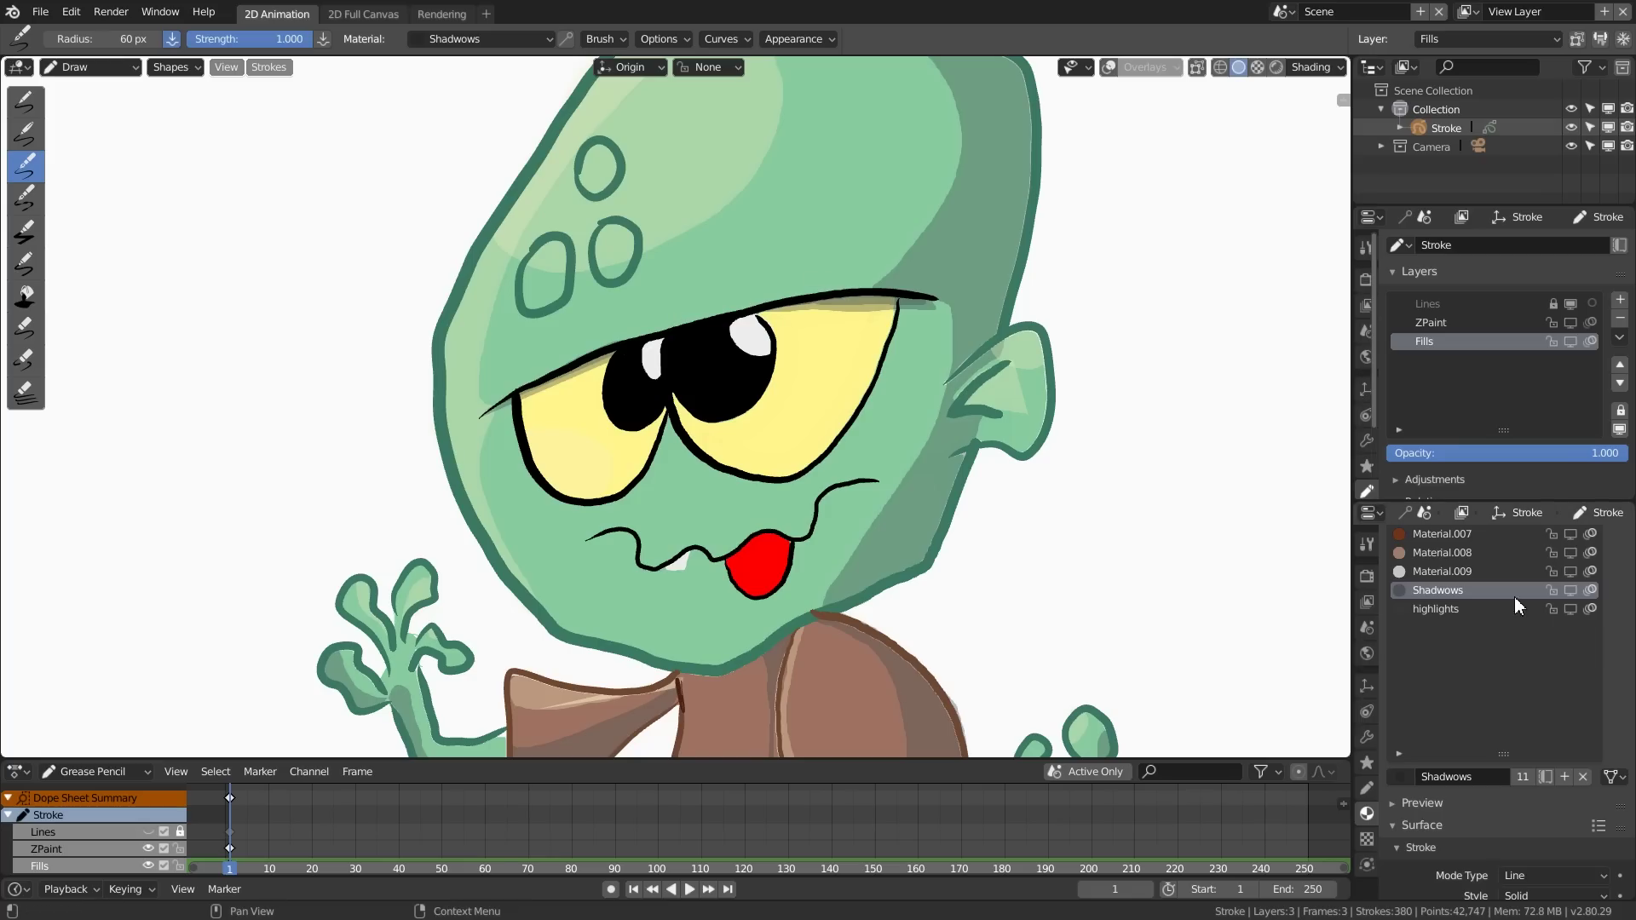
# Step: Add a new material slot to the Grease Pencil object and create a new material in it
pyautogui.moveTo(1558, 612); pyautogui.dragTo(1479, 784, button='middle')
pyautogui.moveTo(1562, 644); pyautogui.dragTo(1529, 728, button='middle')
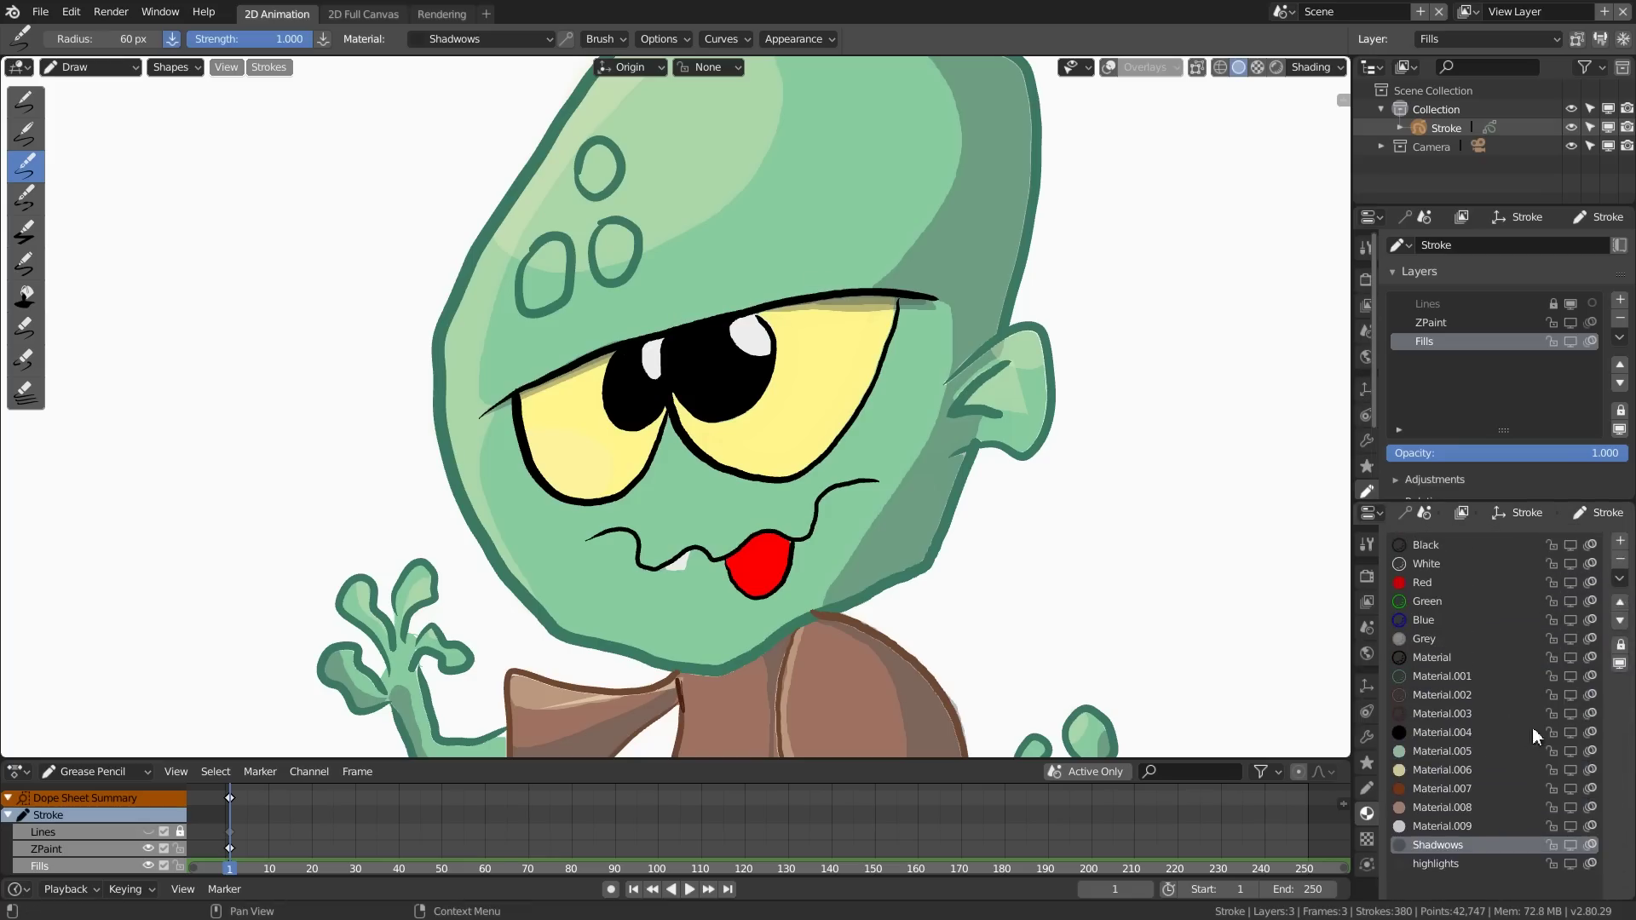
pyautogui.click(1619, 540)
pyautogui.moveTo(1486, 650); pyautogui.dragTo(1453, 503, button='middle')
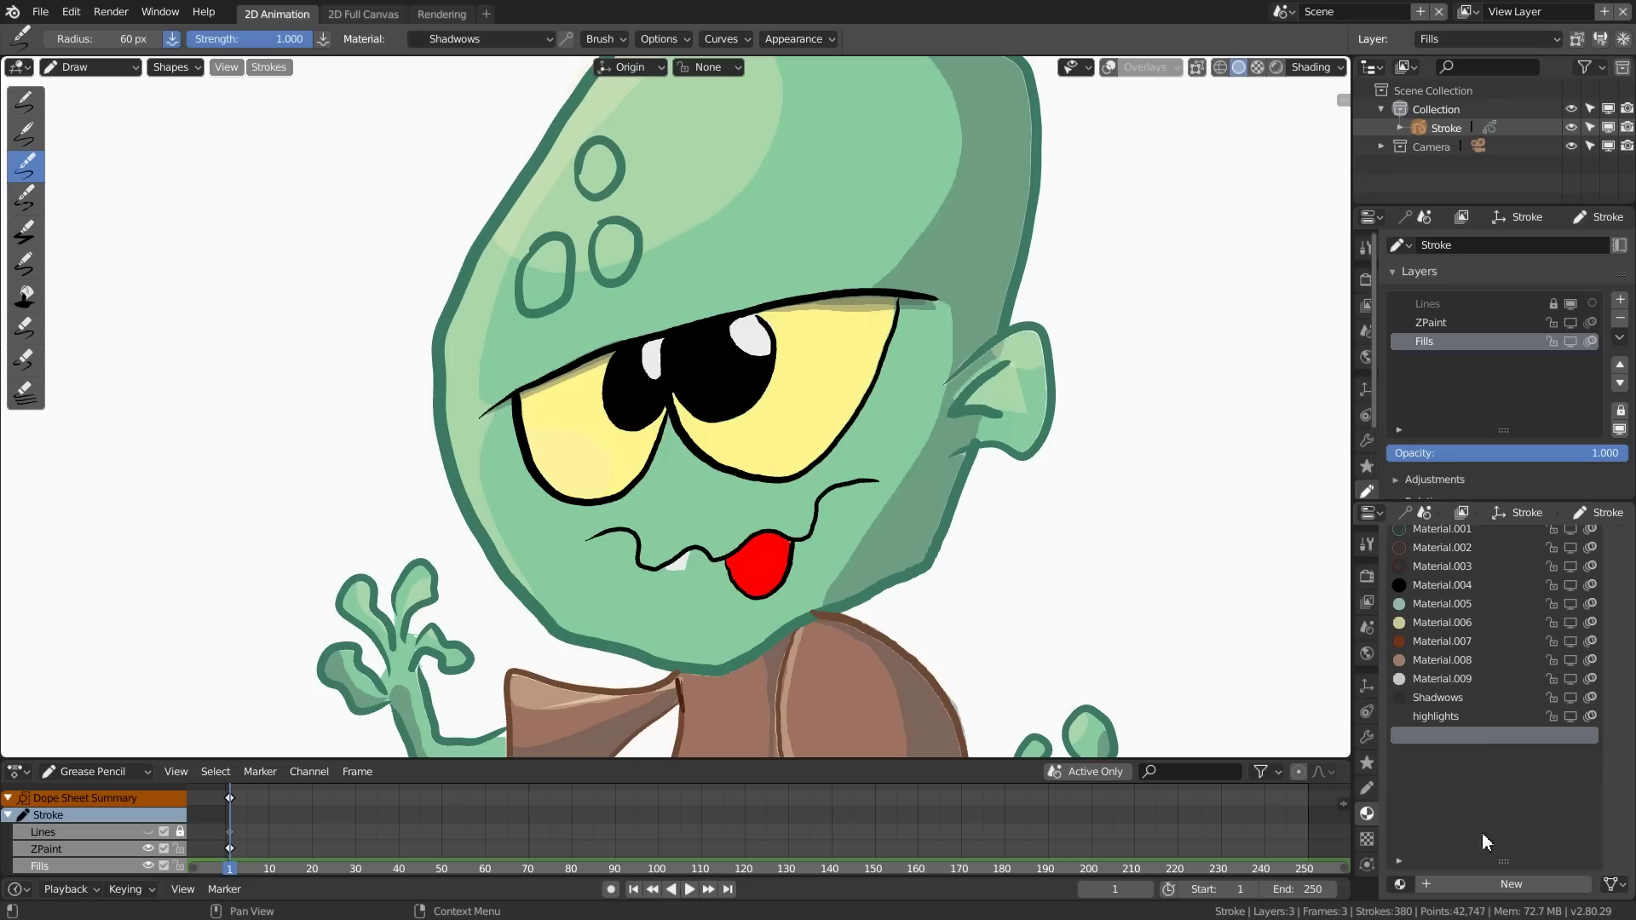
pyautogui.click(1506, 886)
pyautogui.moveTo(1479, 795); pyautogui.dragTo(1518, 729, button='middle')
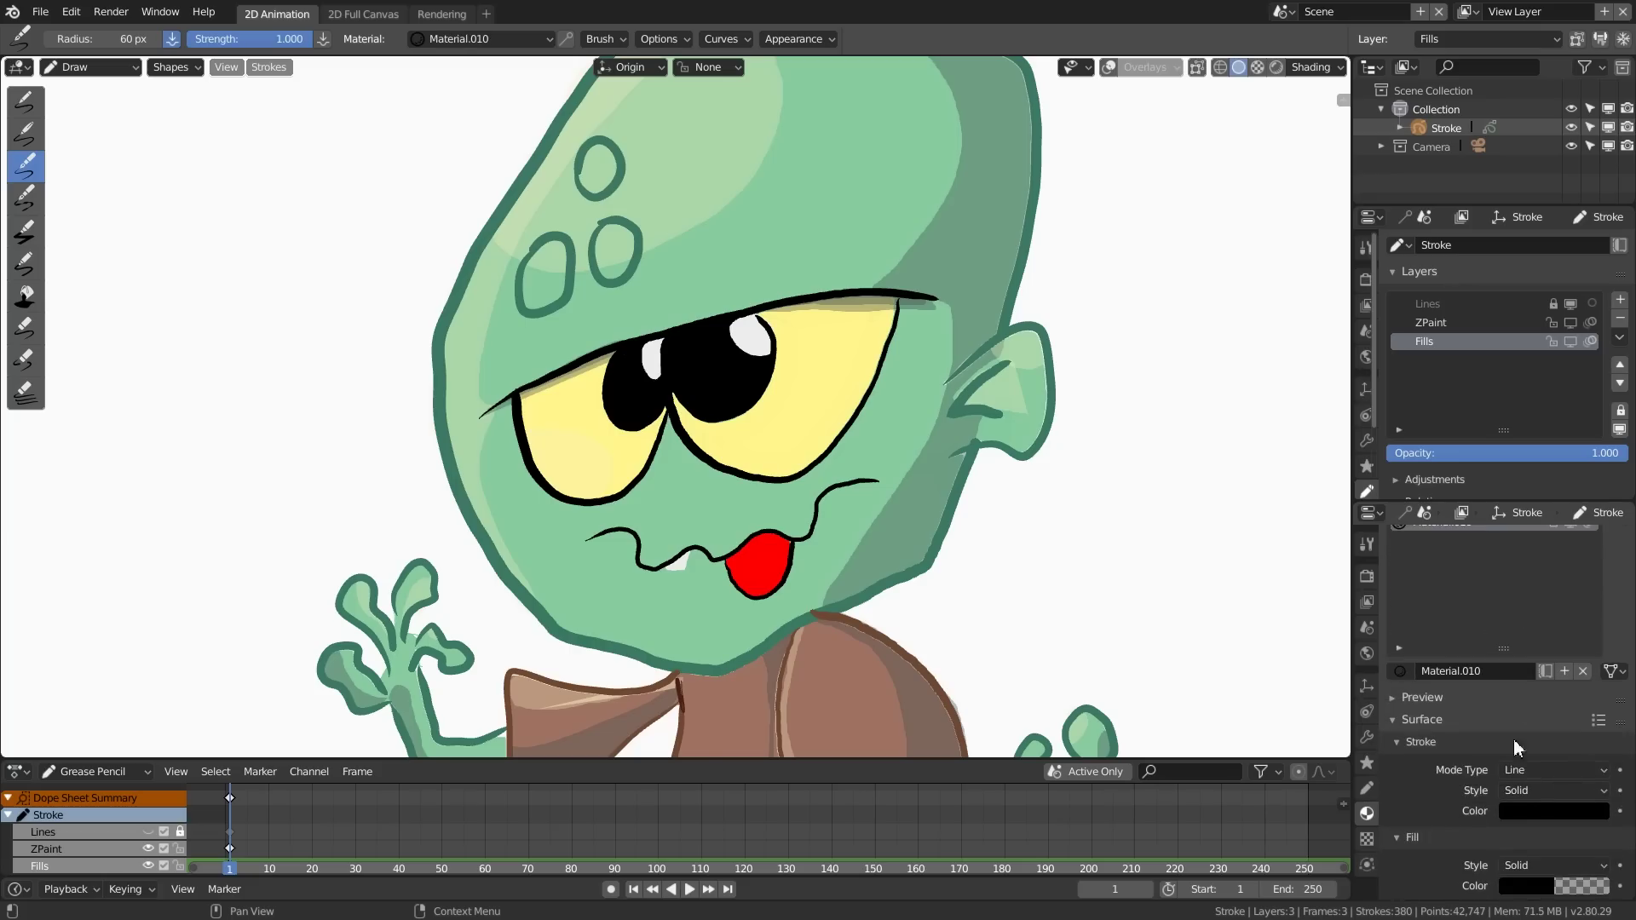
# Step: Make the new material's stroke fully transparent and give its fill a semi-transparent red (RGB 1.000, 0.303, 0.239)
pyautogui.click(1547, 820)
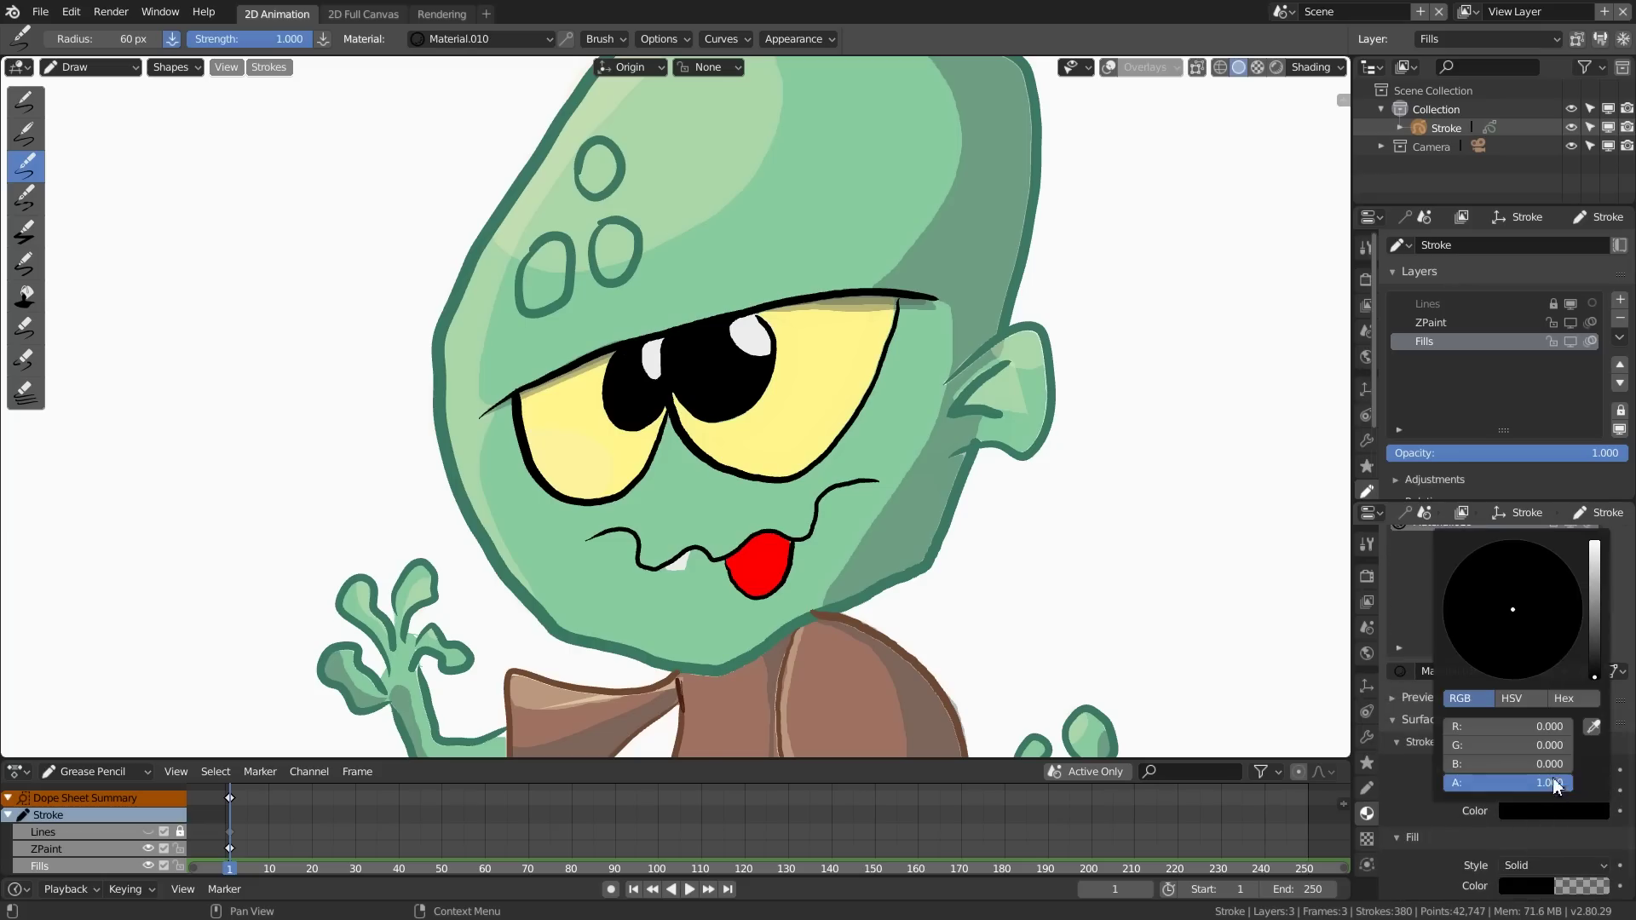
pyautogui.click(1534, 891)
pyautogui.scroll(10, 1552, 661)
pyautogui.moveTo(1513, 737); pyautogui.dragTo(1508, 738)
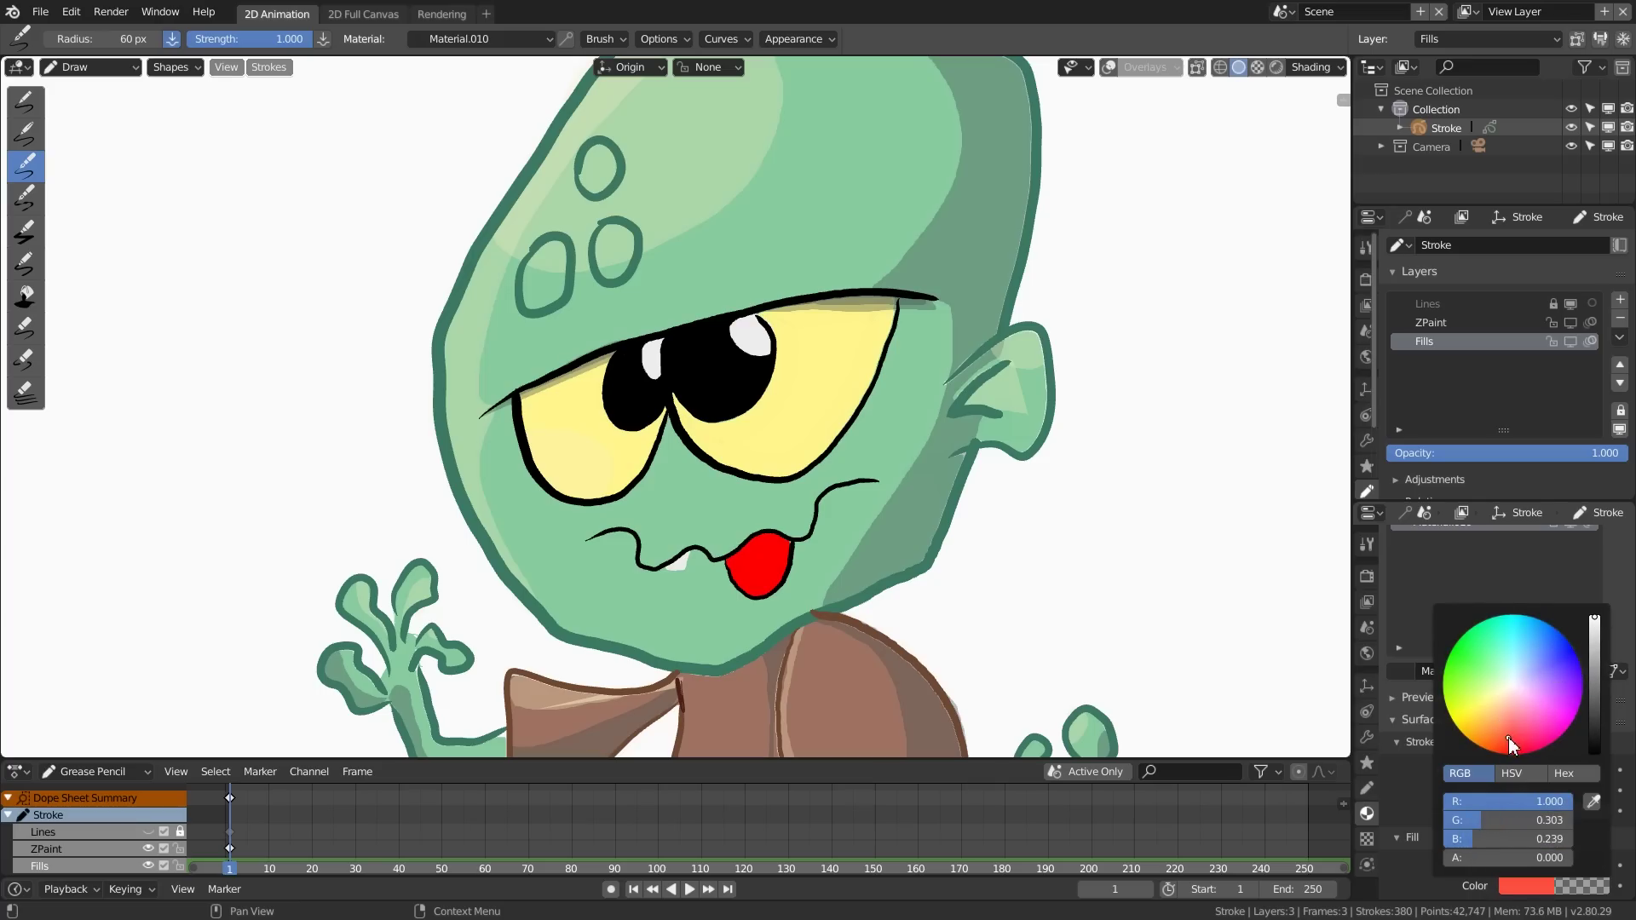
pyautogui.moveTo(1527, 858)
pyautogui.mouseDown()
pyautogui.moveTo(1593, 860)
pyautogui.moveTo(1576, 861)
pyautogui.mouseUp()
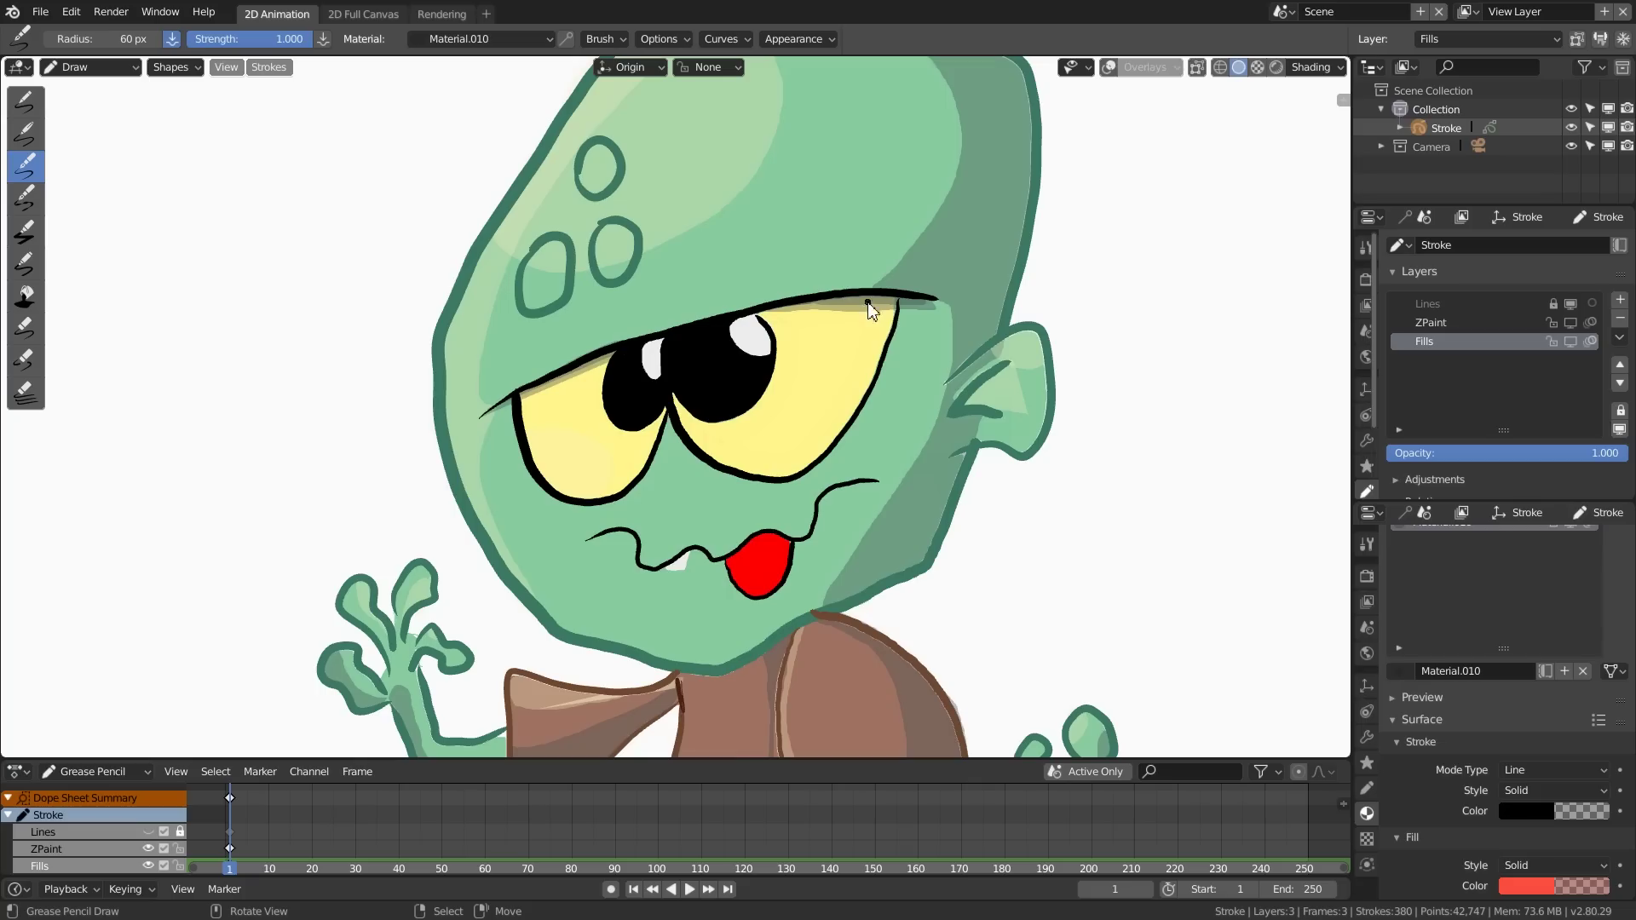
# Step: Draw reddish shading along the outer edges of both eyes and on the lower part of the tongue
pyautogui.moveTo(887, 326)
pyautogui.mouseDown()
pyautogui.moveTo(864, 399)
pyautogui.moveTo(797, 490)
pyautogui.moveTo(852, 426)
pyautogui.moveTo(910, 302)
pyautogui.moveTo(790, 473)
pyautogui.moveTo(848, 427)
pyautogui.mouseUp()
pyautogui.moveTo(880, 375); pyautogui.dragTo(901, 290)
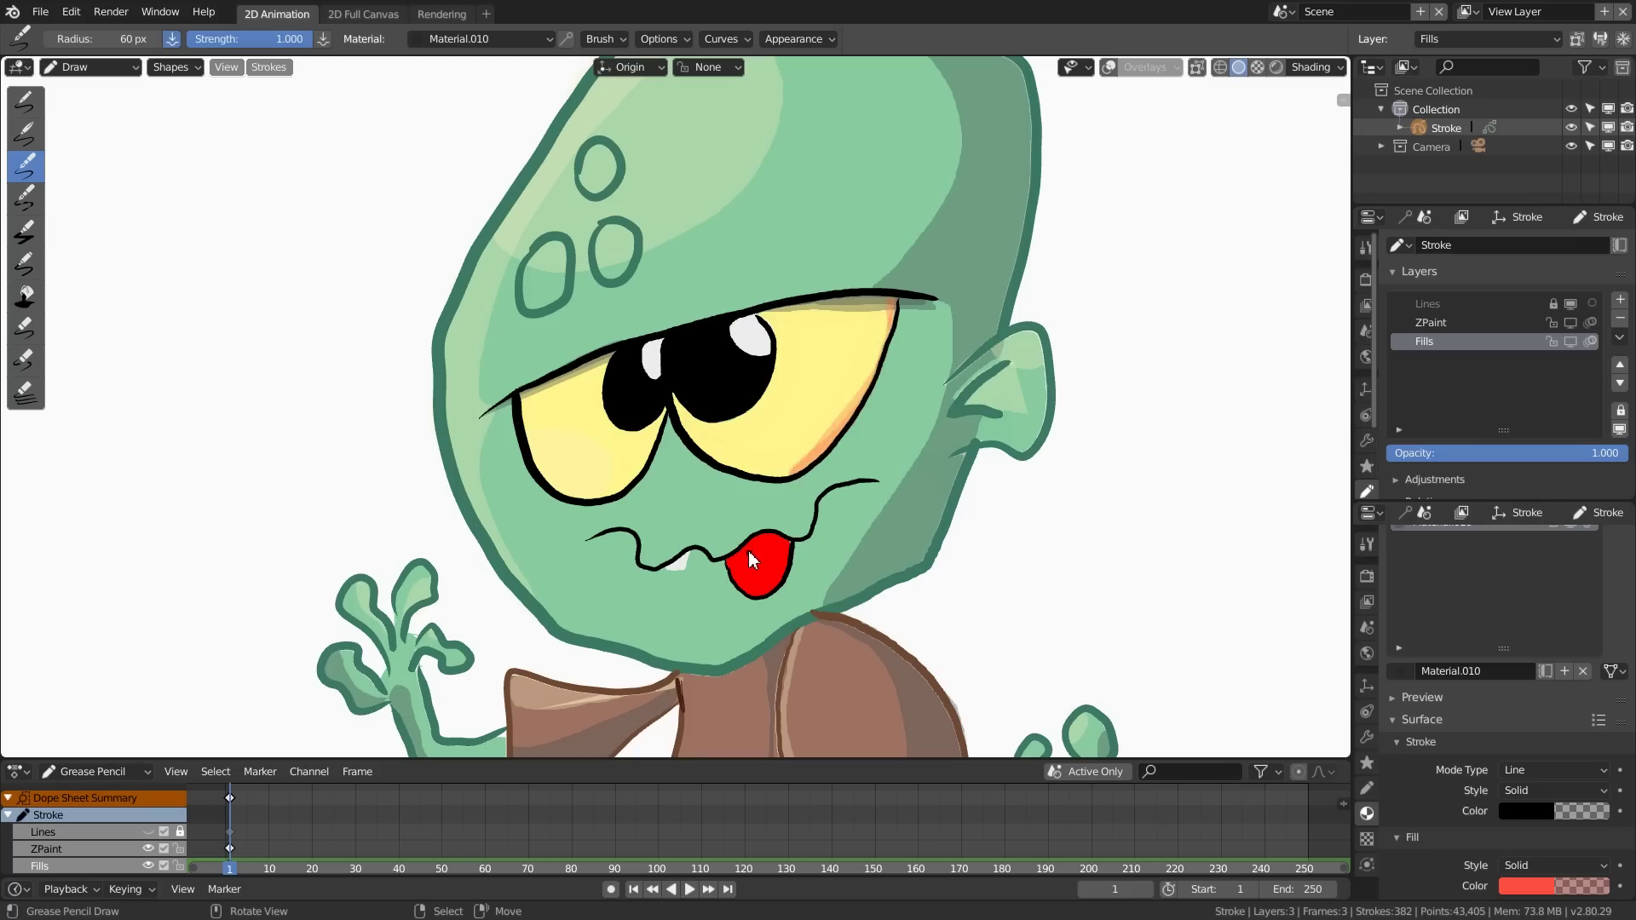
pyautogui.moveTo(751, 591); pyautogui.dragTo(753, 588)
pyautogui.keyDown('shift'); pyautogui.moveTo(773, 395); pyautogui.dragTo(954, 427, button='middle'); pyautogui.keyUp('shift')
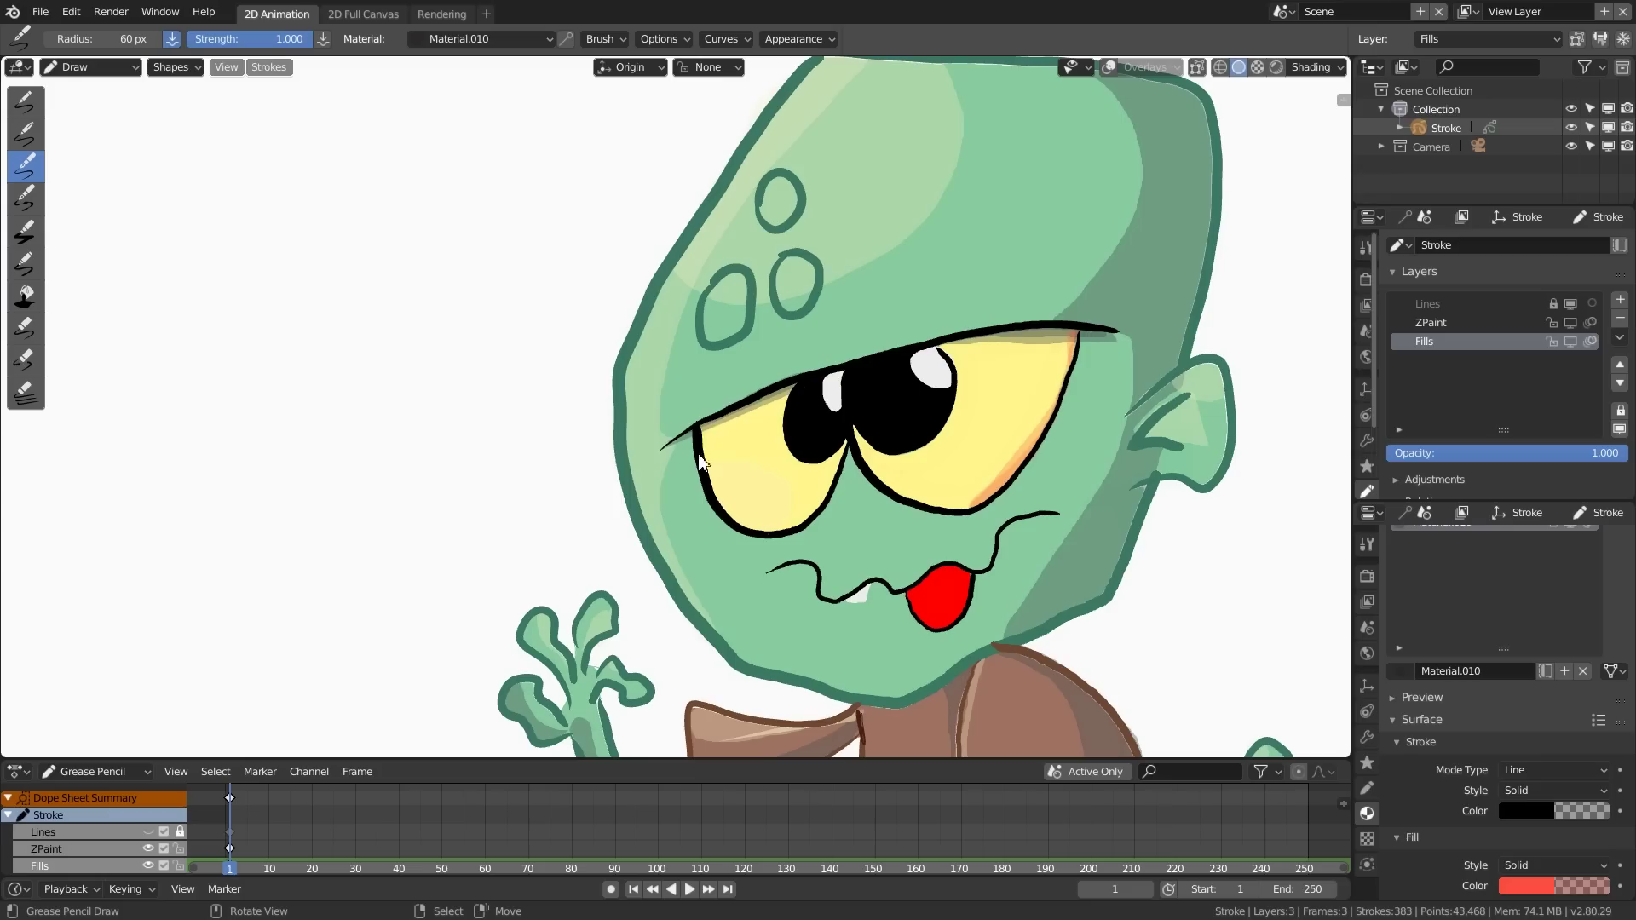
pyautogui.moveTo(704, 425); pyautogui.dragTo(776, 530)
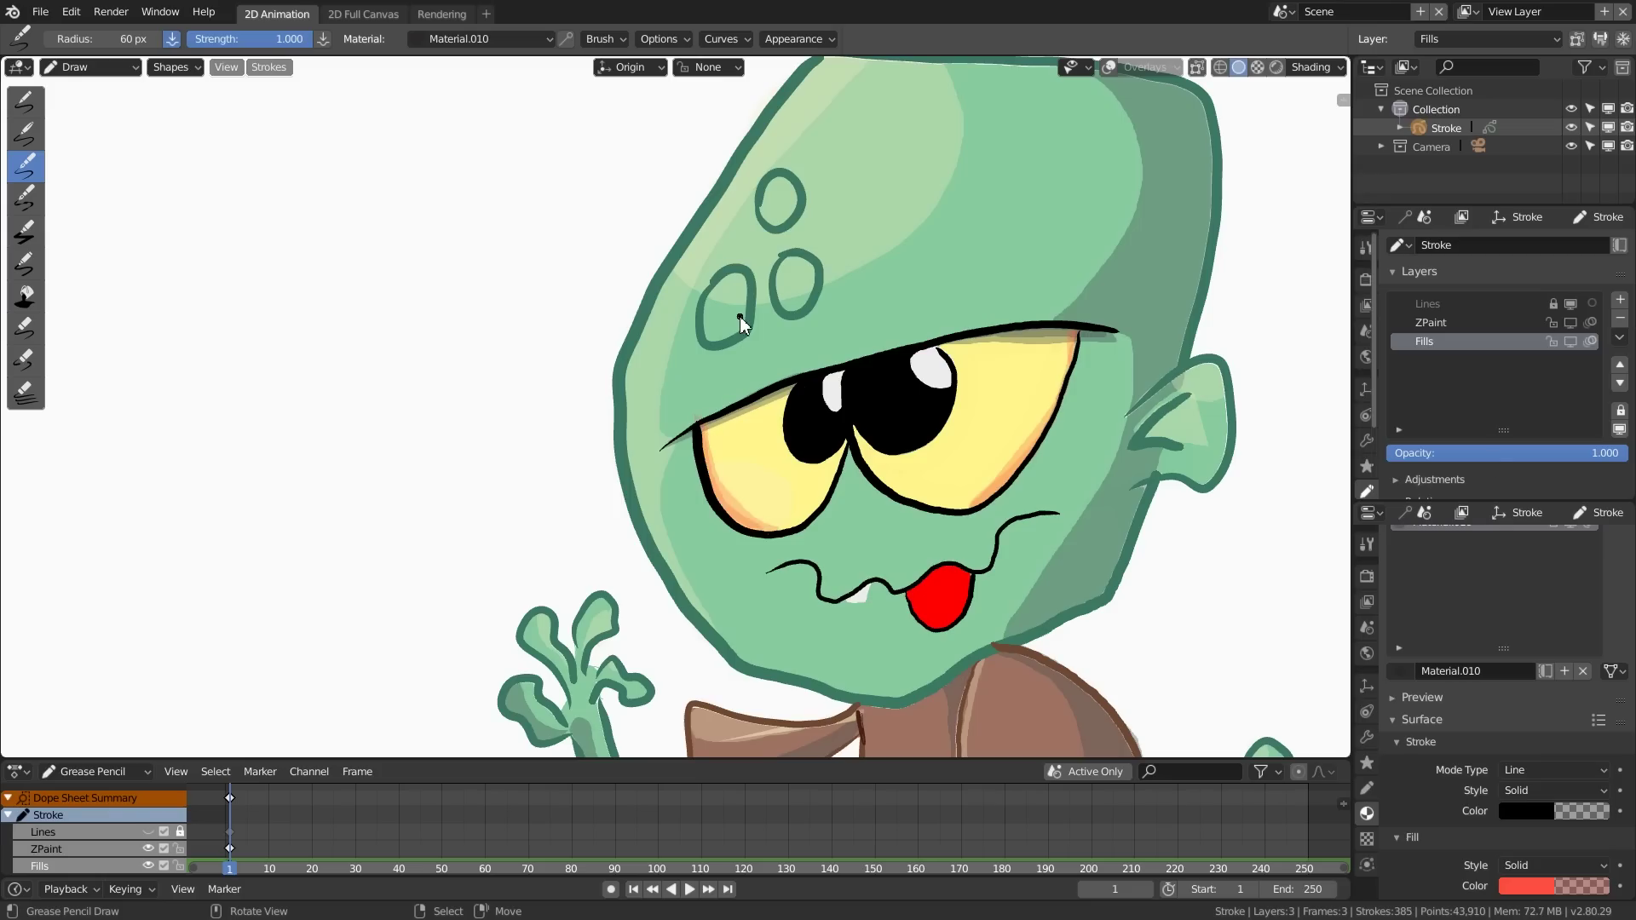
# Step: Select the Red material, set its fill alpha to 0.741 and shift the fill to a softer orange-red for the tongue
pyautogui.scroll(8, 1476, 759)
pyautogui.scroll(4, 1470, 724)
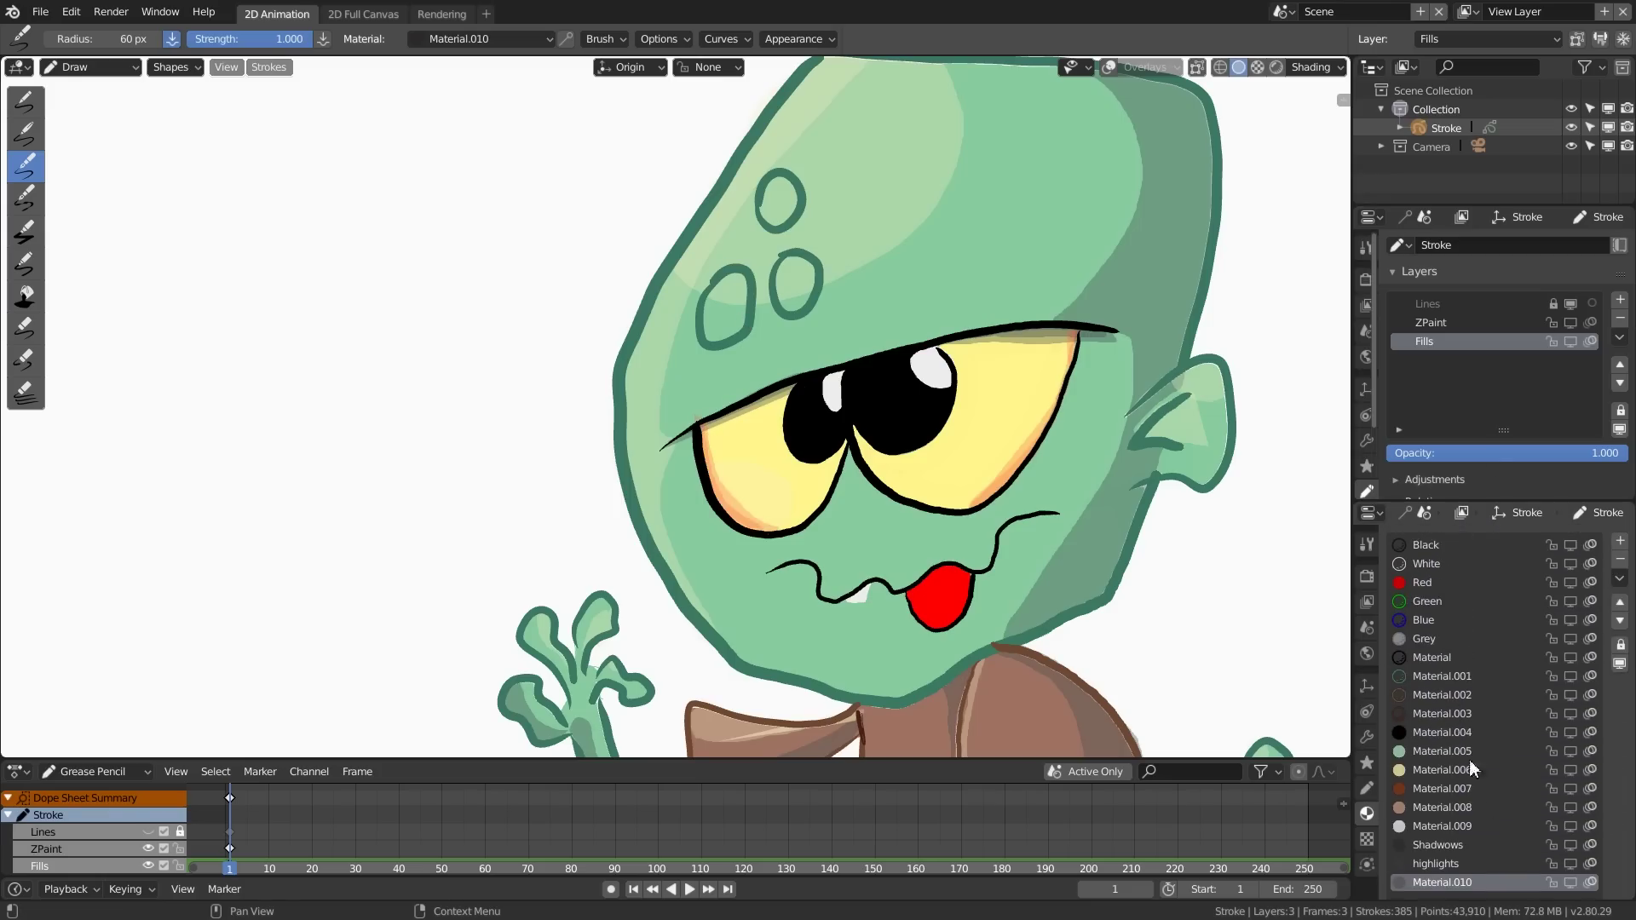
pyautogui.click(1422, 583)
pyautogui.scroll(-8, 1499, 724)
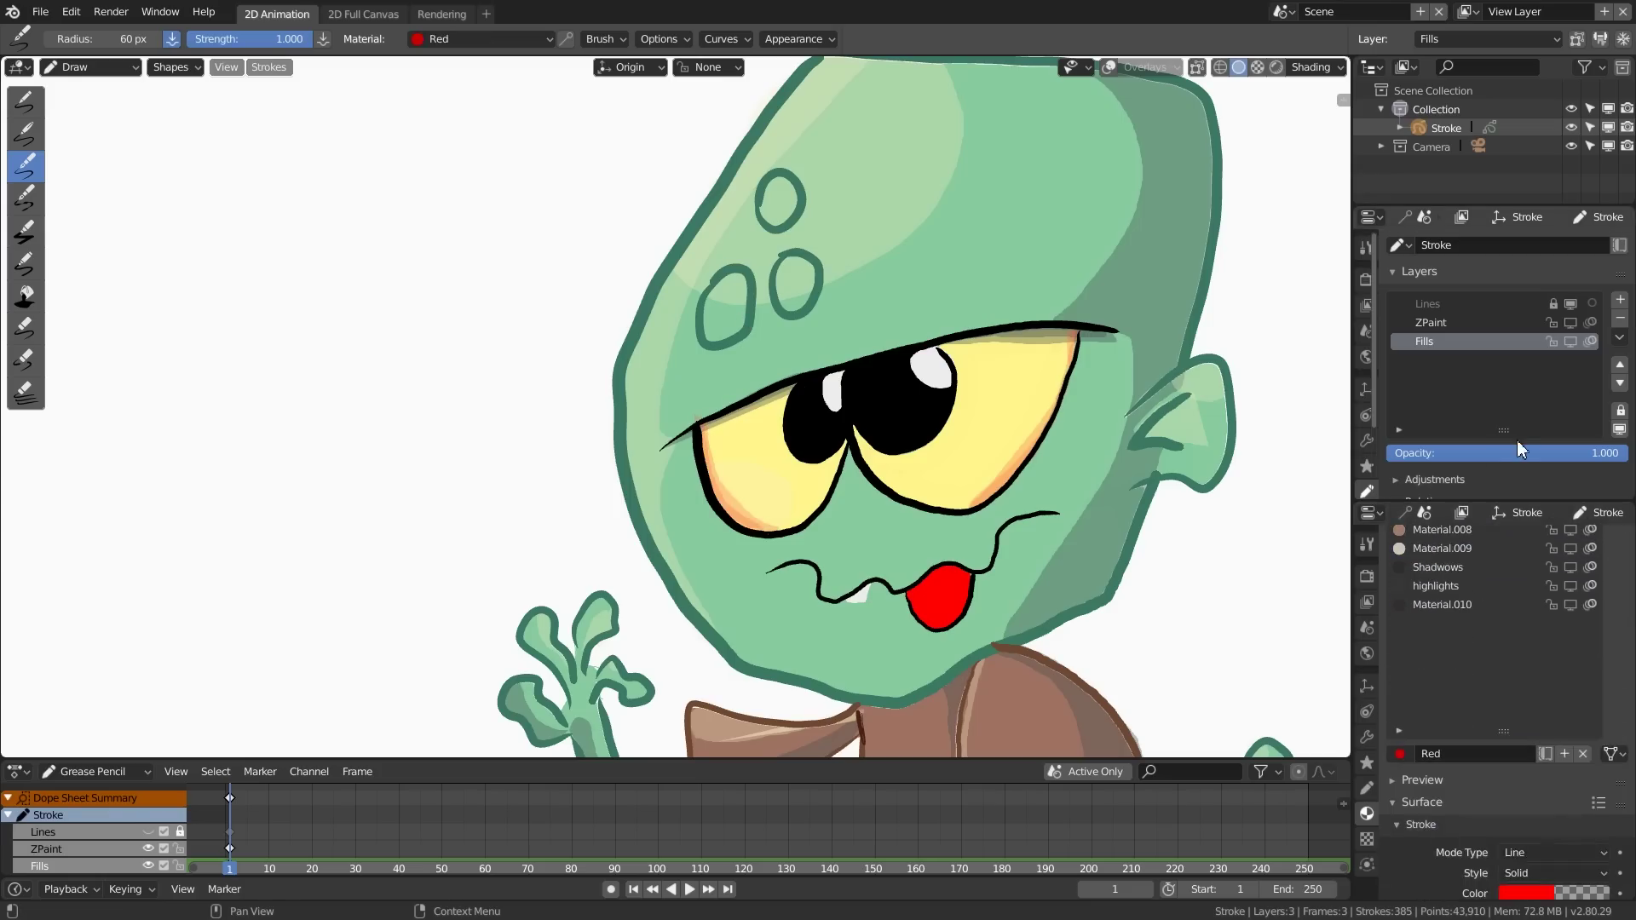
pyautogui.click(1525, 892)
pyautogui.scroll(-4, 1525, 818)
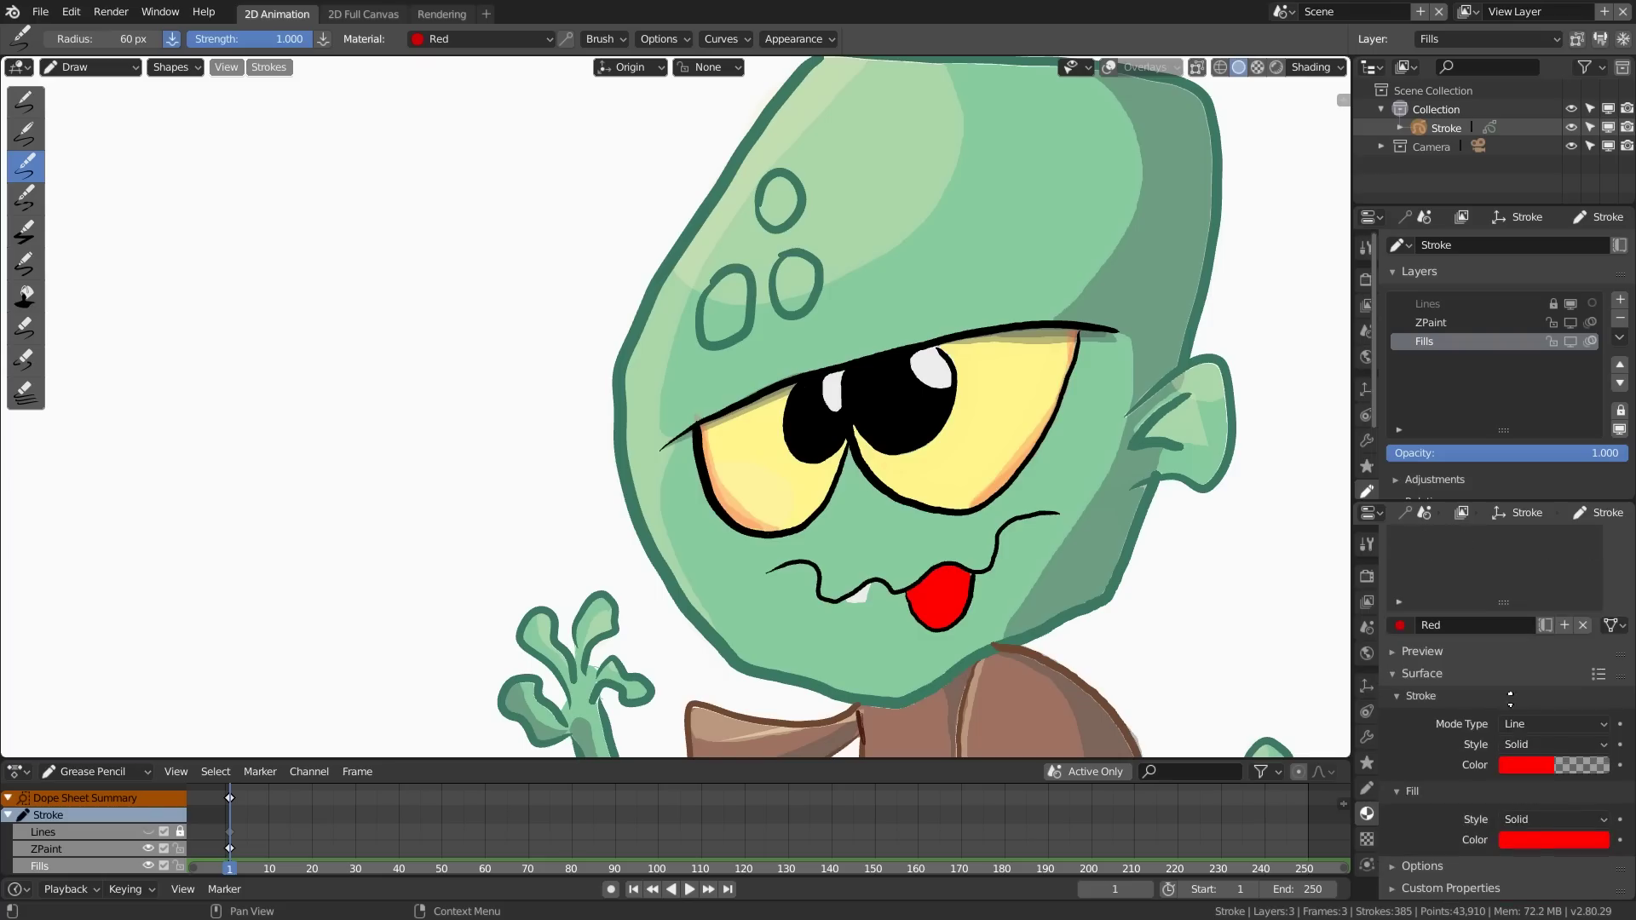
pyautogui.click(1530, 837)
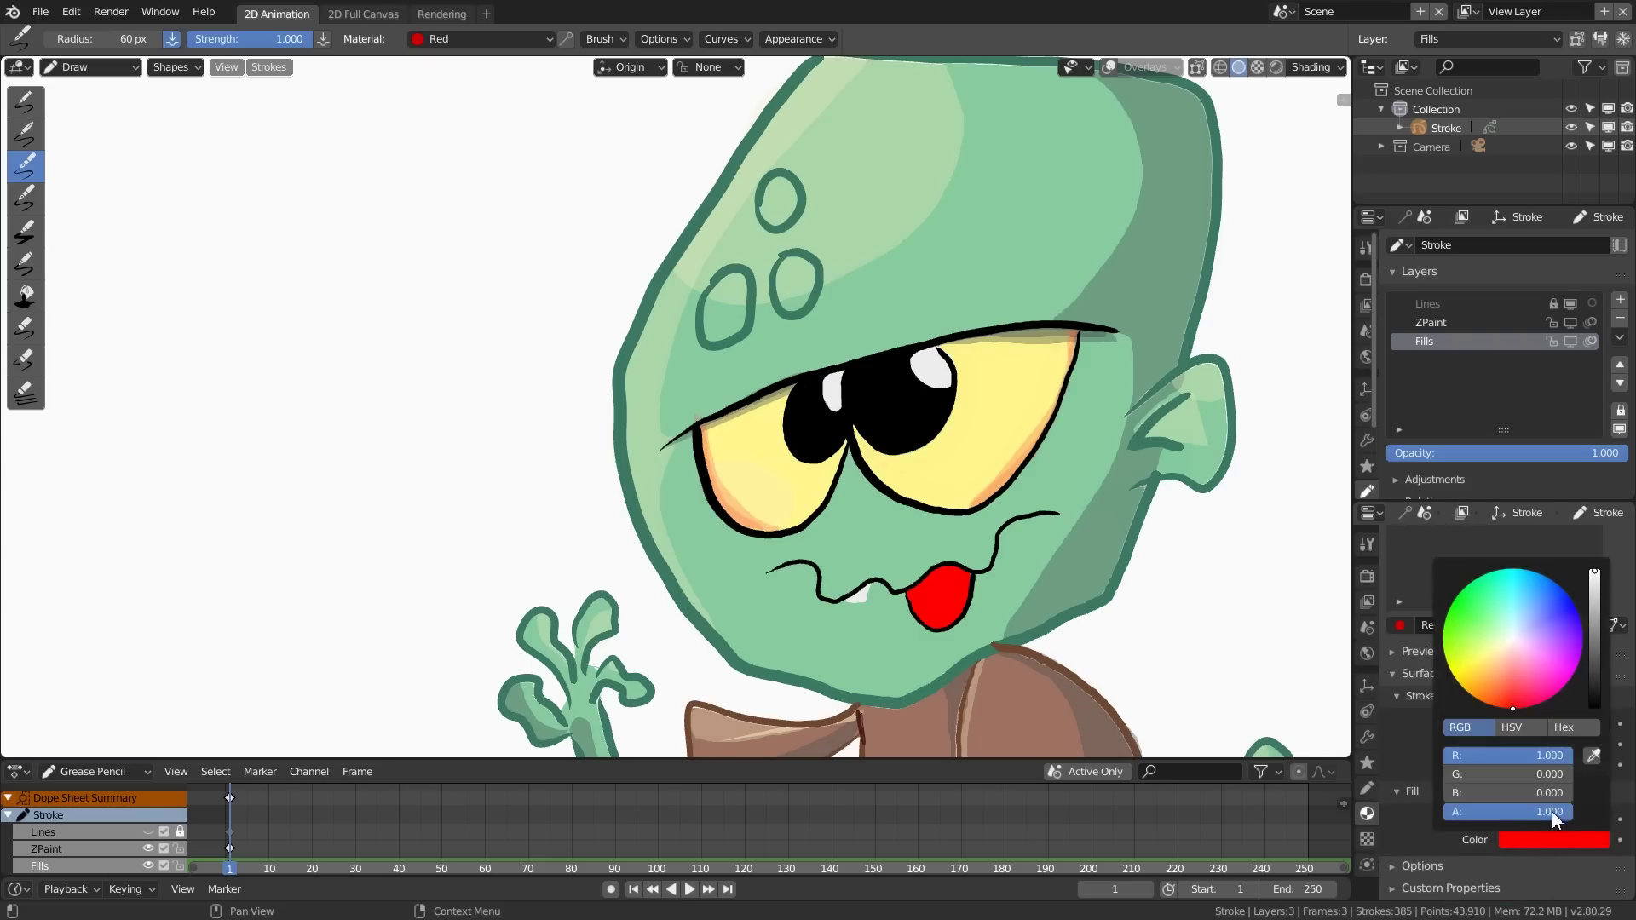
pyautogui.moveTo(1552, 810); pyautogui.dragTo(1522, 812)
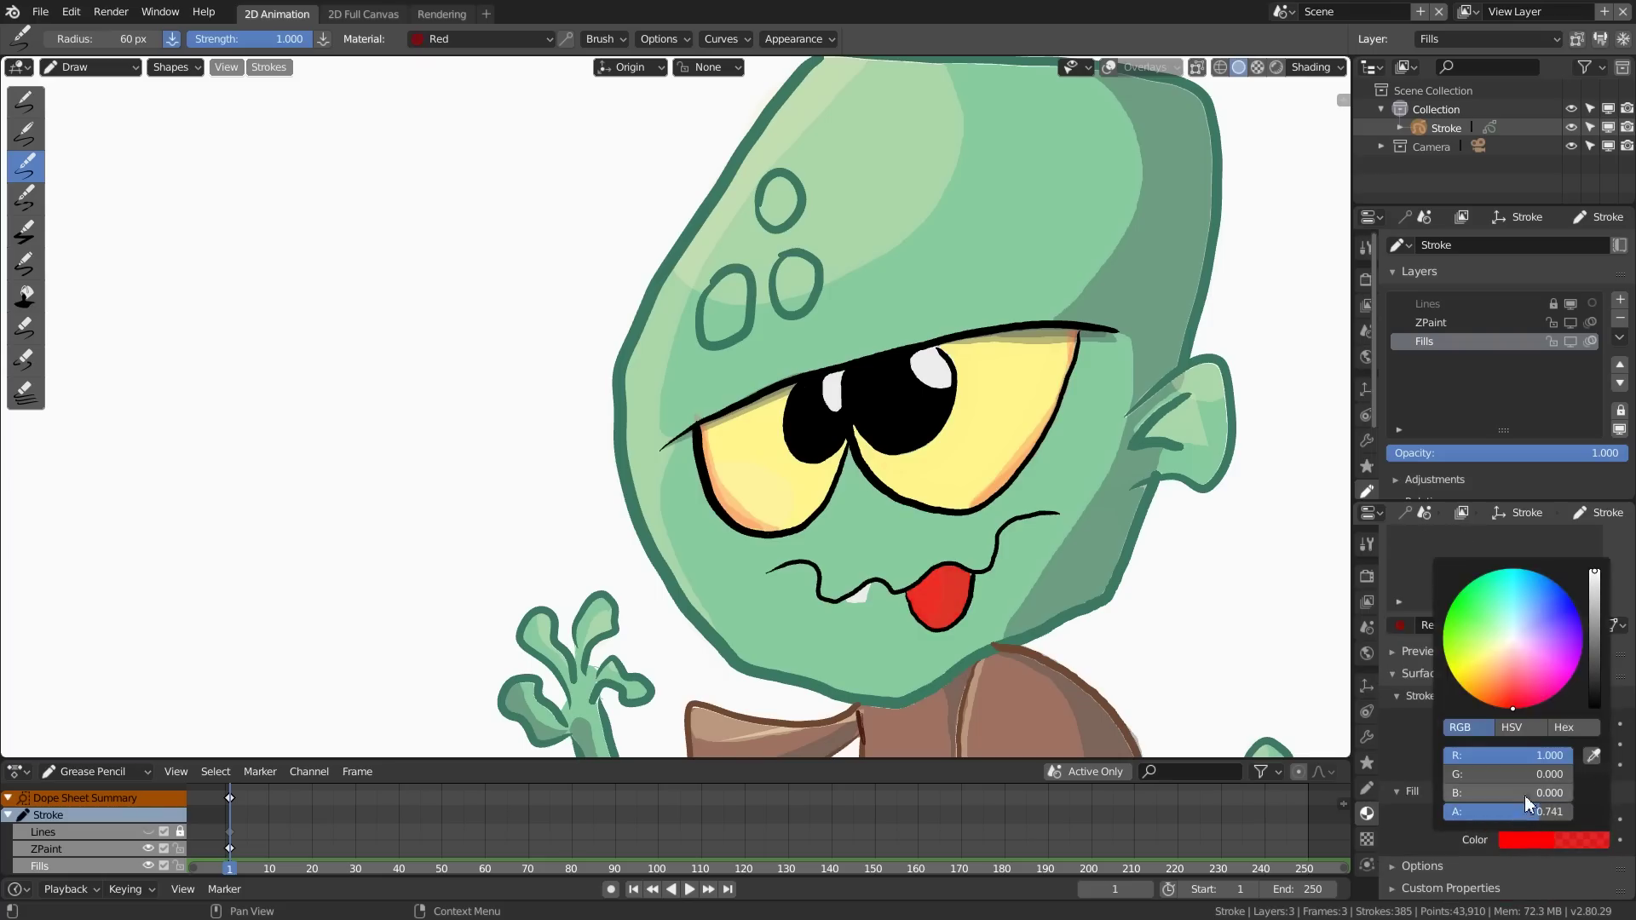
pyautogui.moveTo(1510, 693); pyautogui.dragTo(1504, 698)
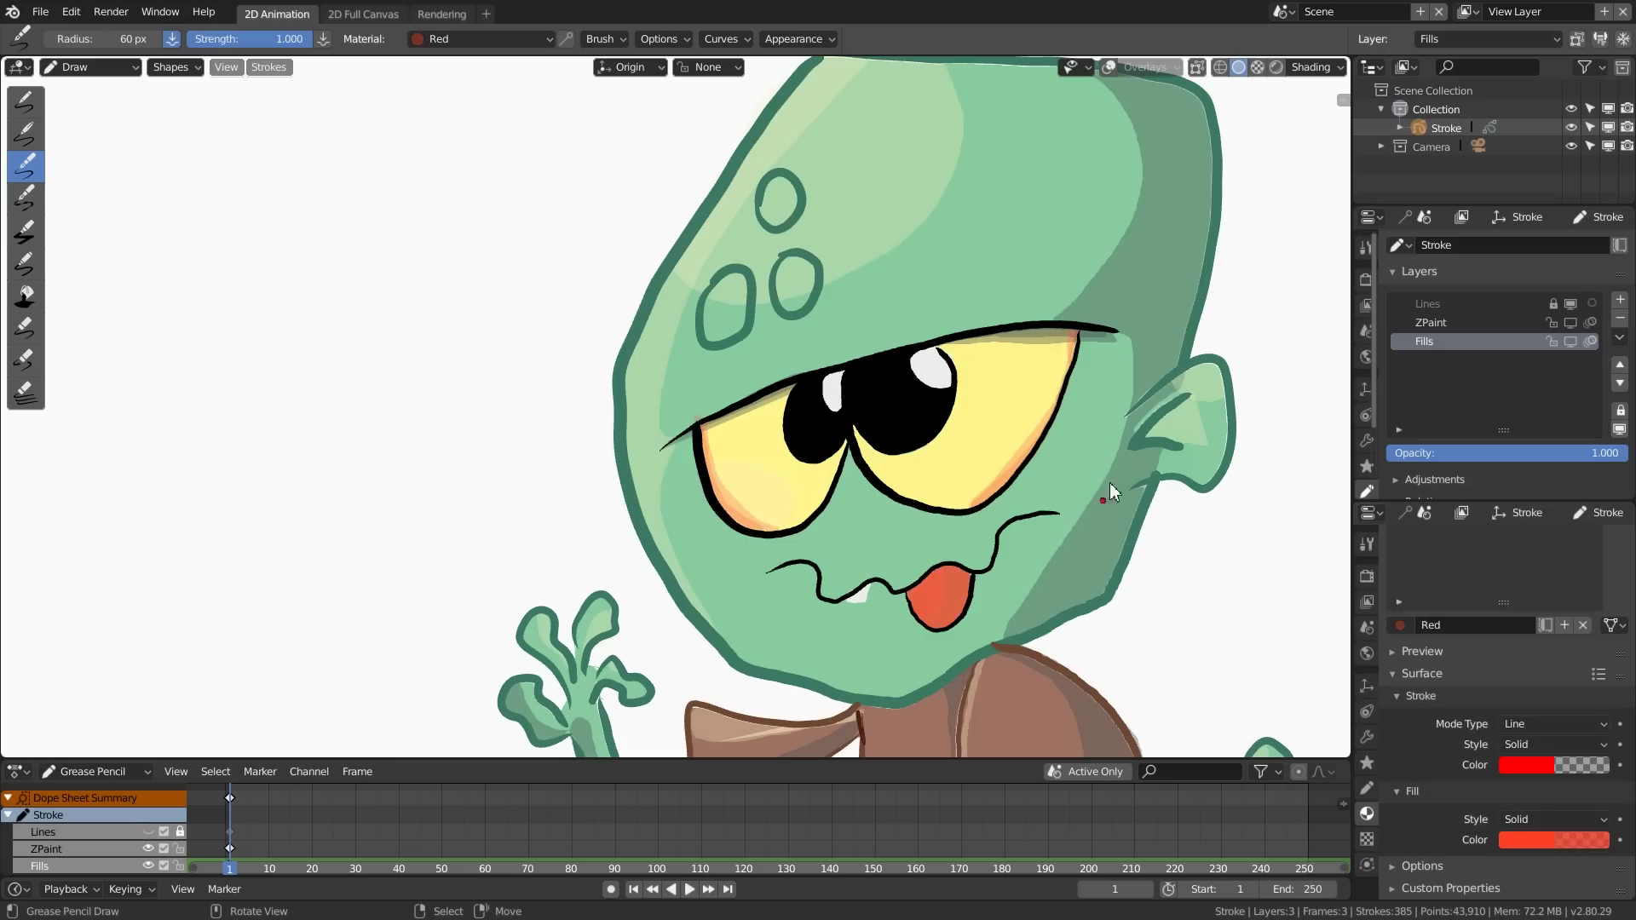
pyautogui.moveTo(948, 467)
pyautogui.mouseDown(button='middle')
pyautogui.moveTo(681, 230)
pyautogui.moveTo(673, 179)
pyautogui.mouseUp(button='middle')
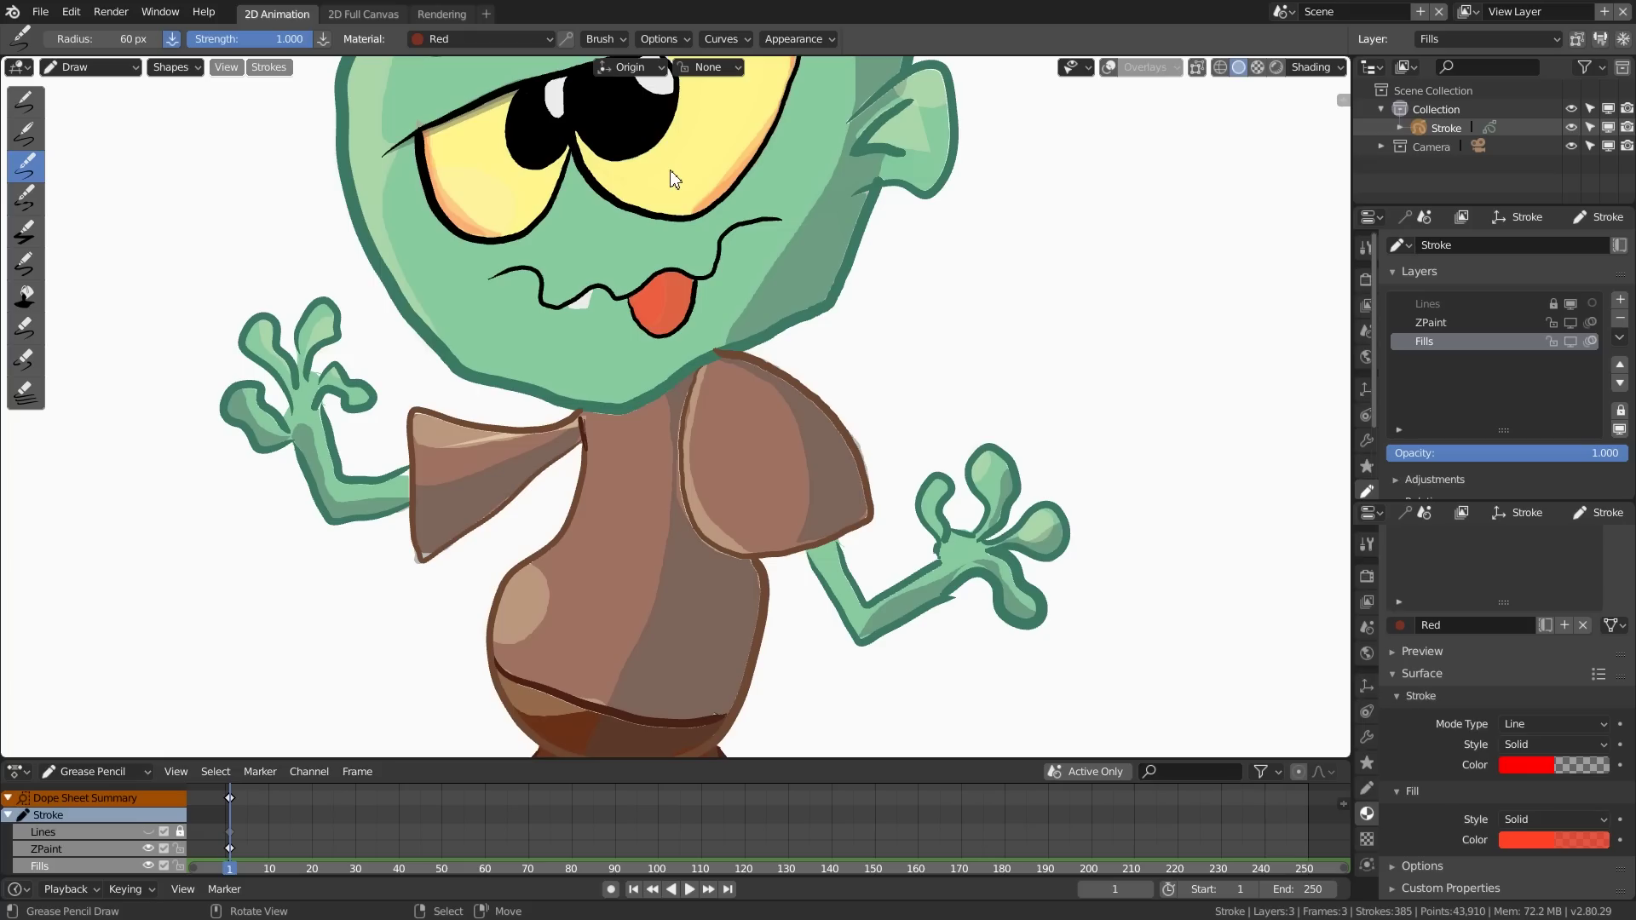
pyautogui.scroll(-4, 861, 460)
pyautogui.scroll(2, 867, 464)
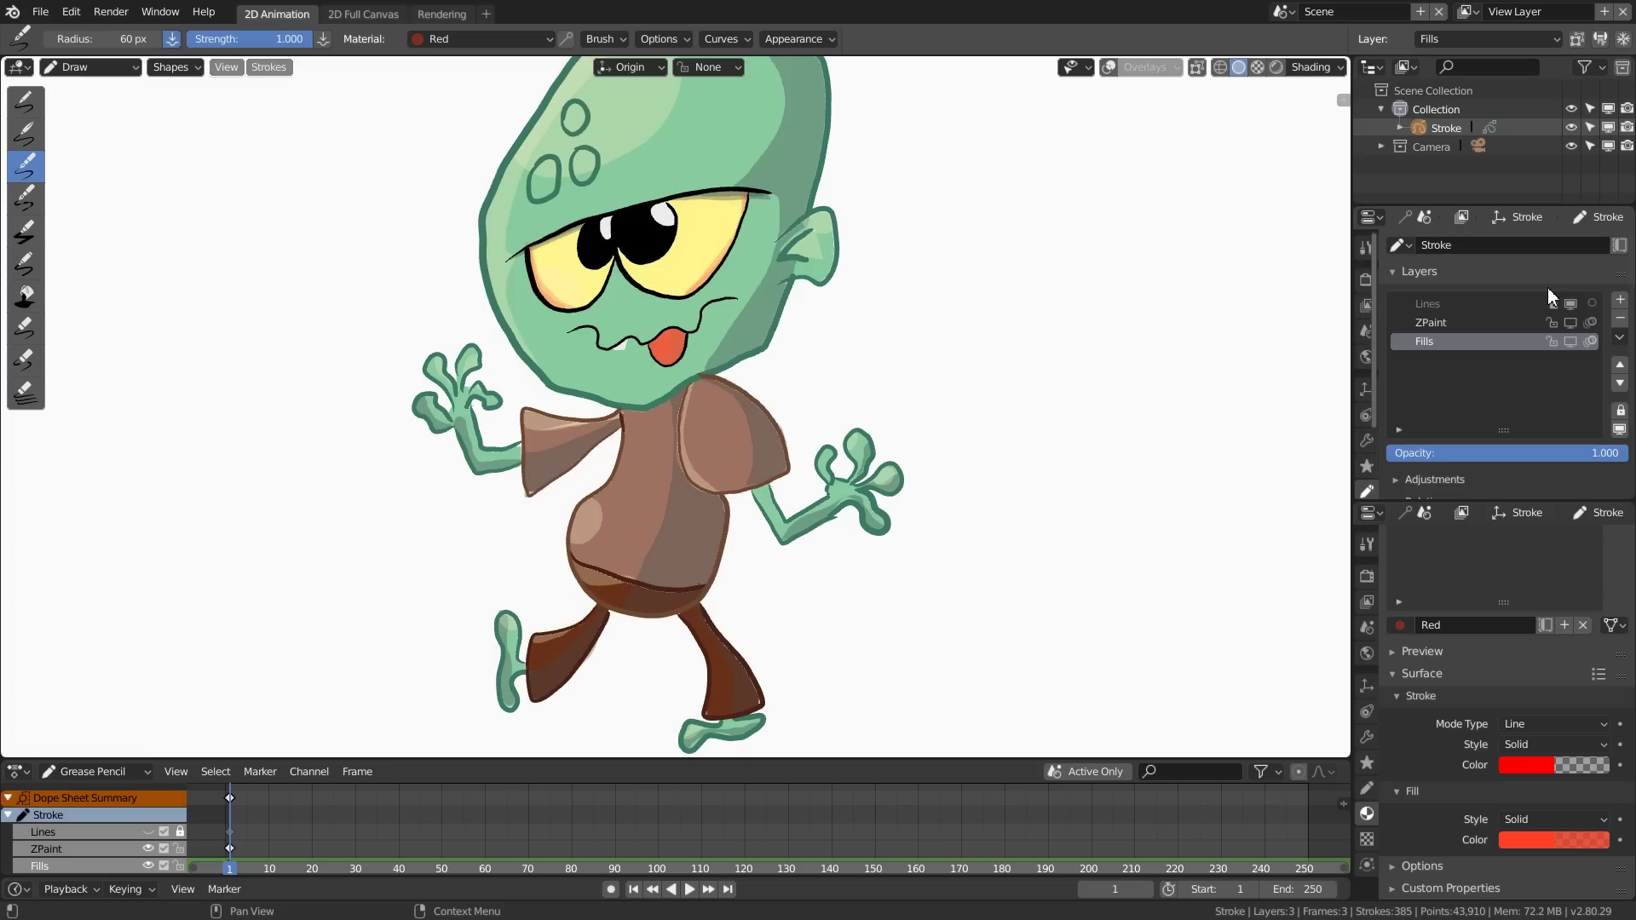
# Step: Look over the available Grease Pencil modifiers and open the visual effects settings of the Stroke object
pyautogui.click(1364, 442)
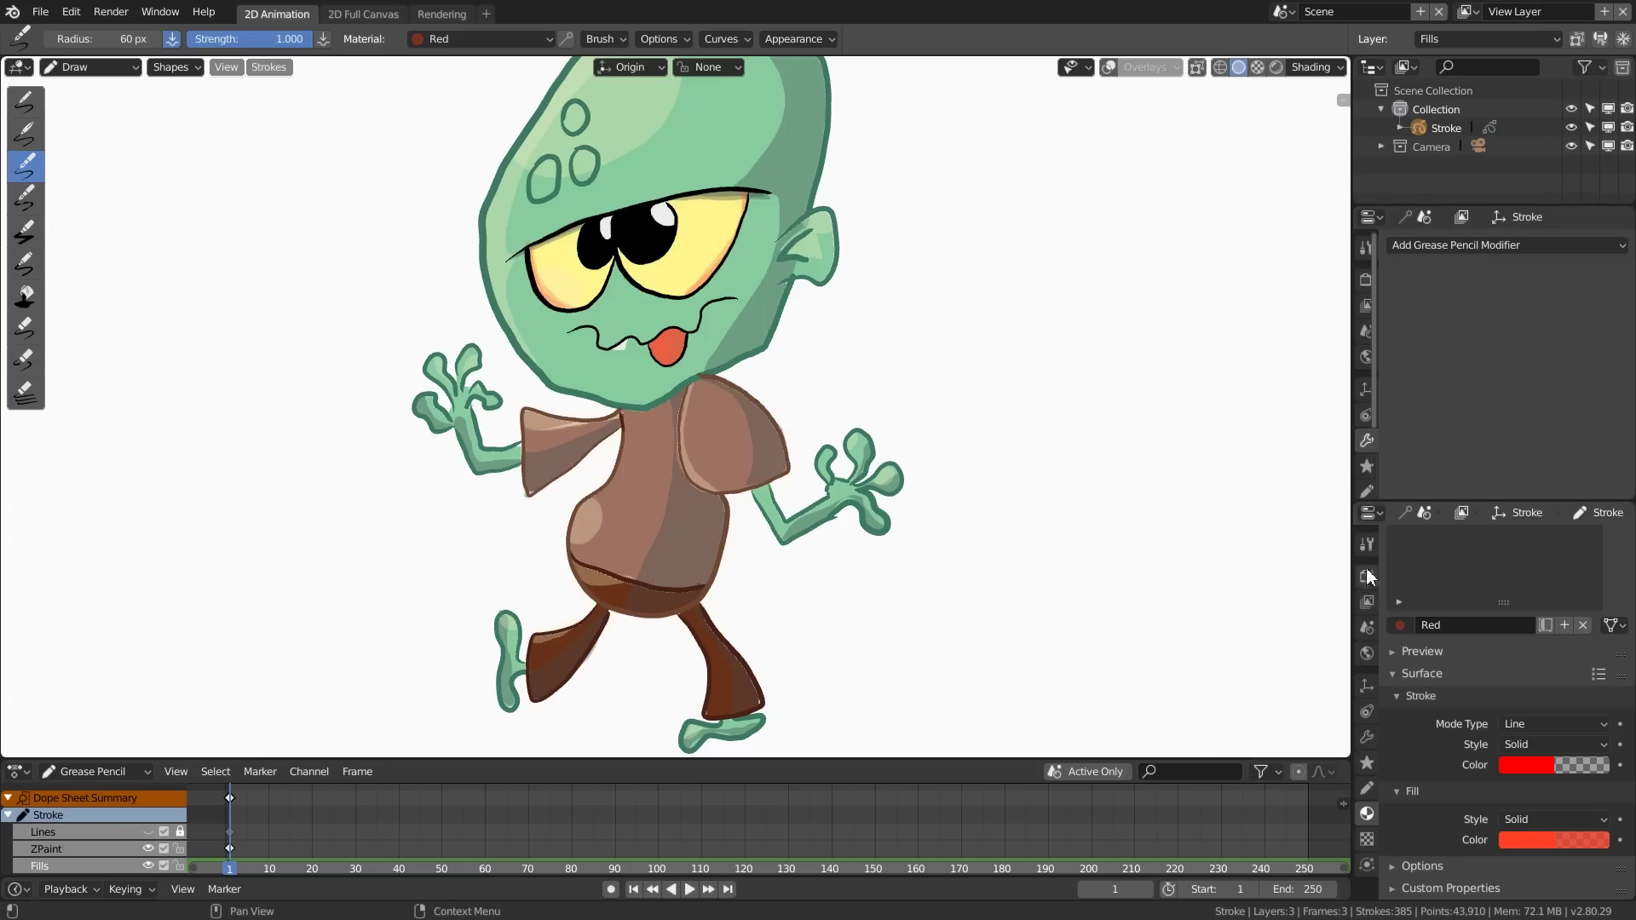
pyautogui.click(1472, 246)
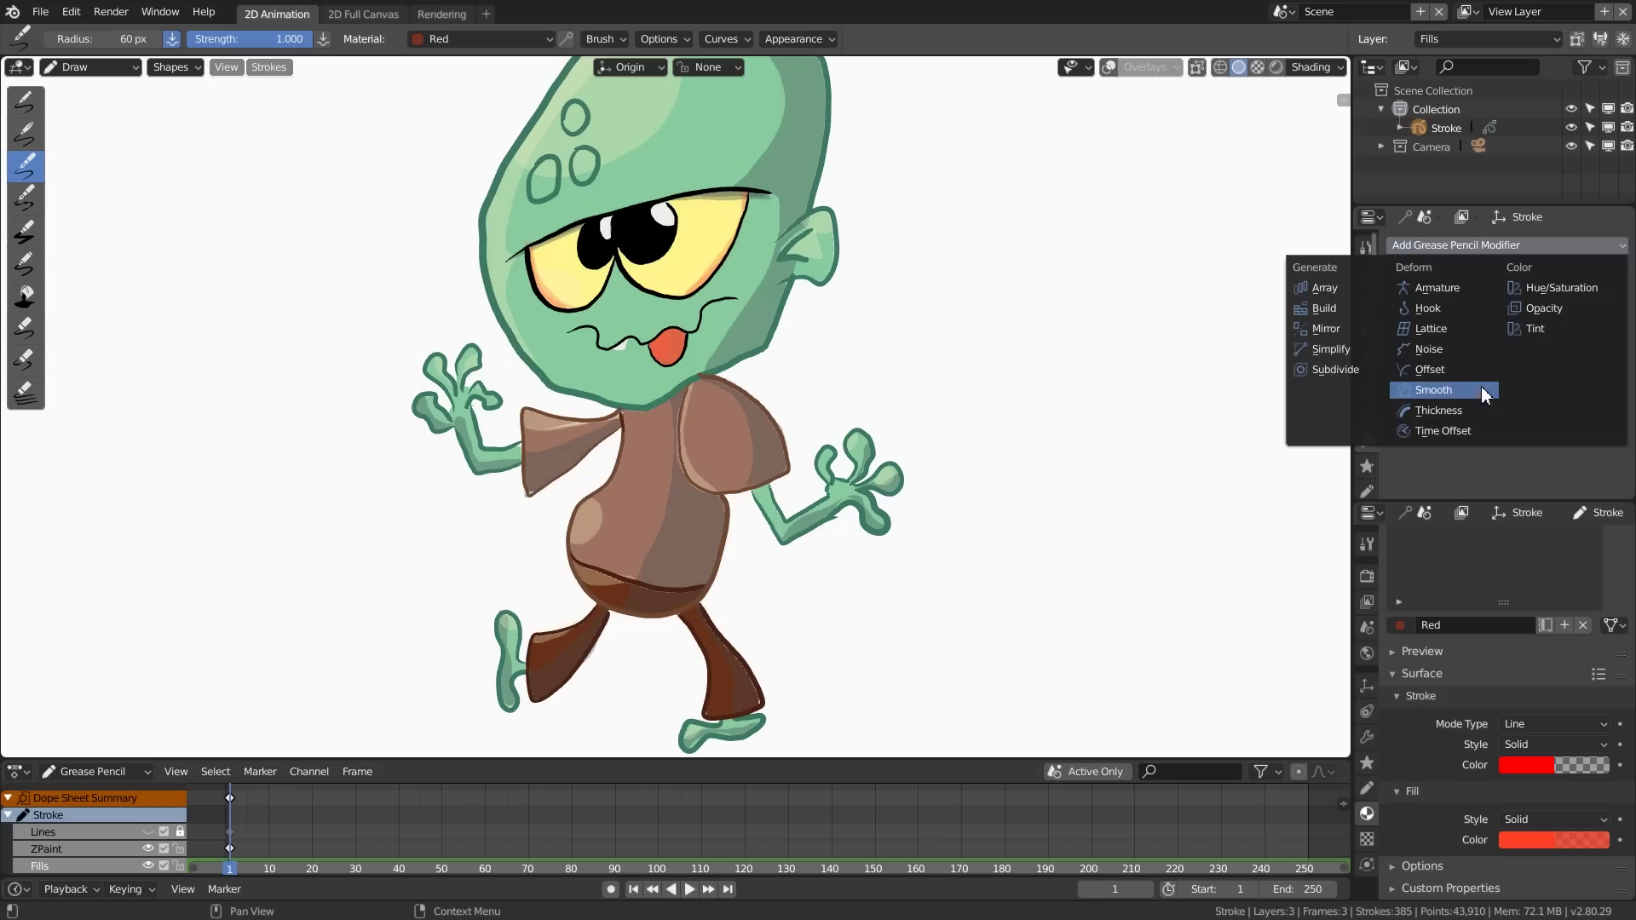
pyautogui.click(1367, 467)
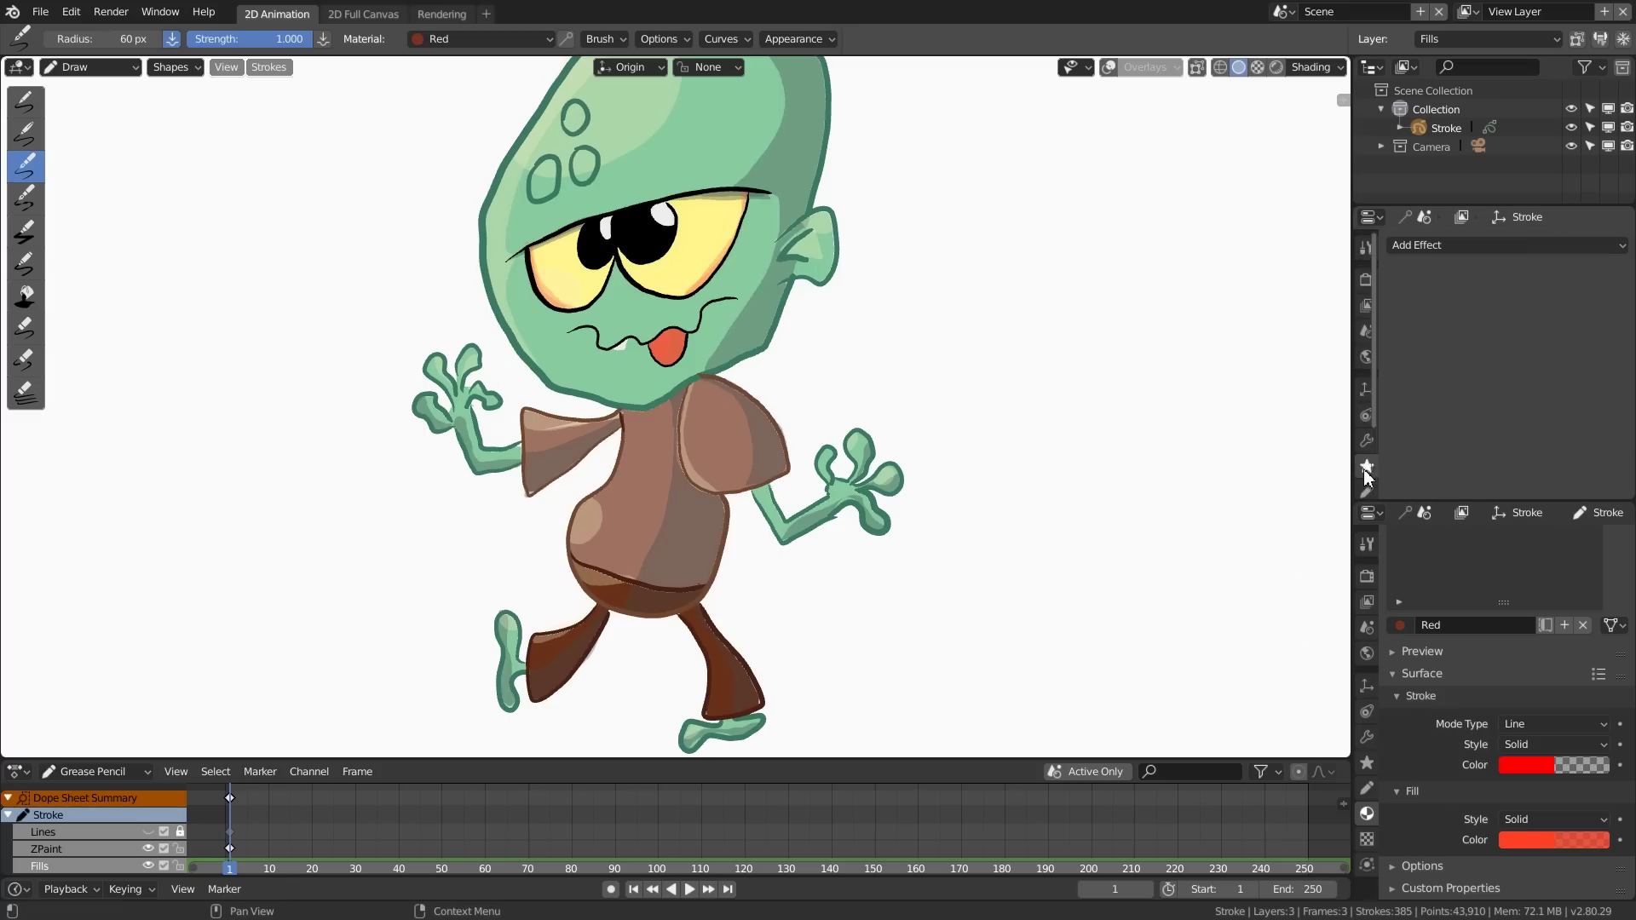
# Step: Try a Pixelate effect with a size of 133 by 84 px on the zombie drawing and remove it again
pyautogui.click(1463, 245)
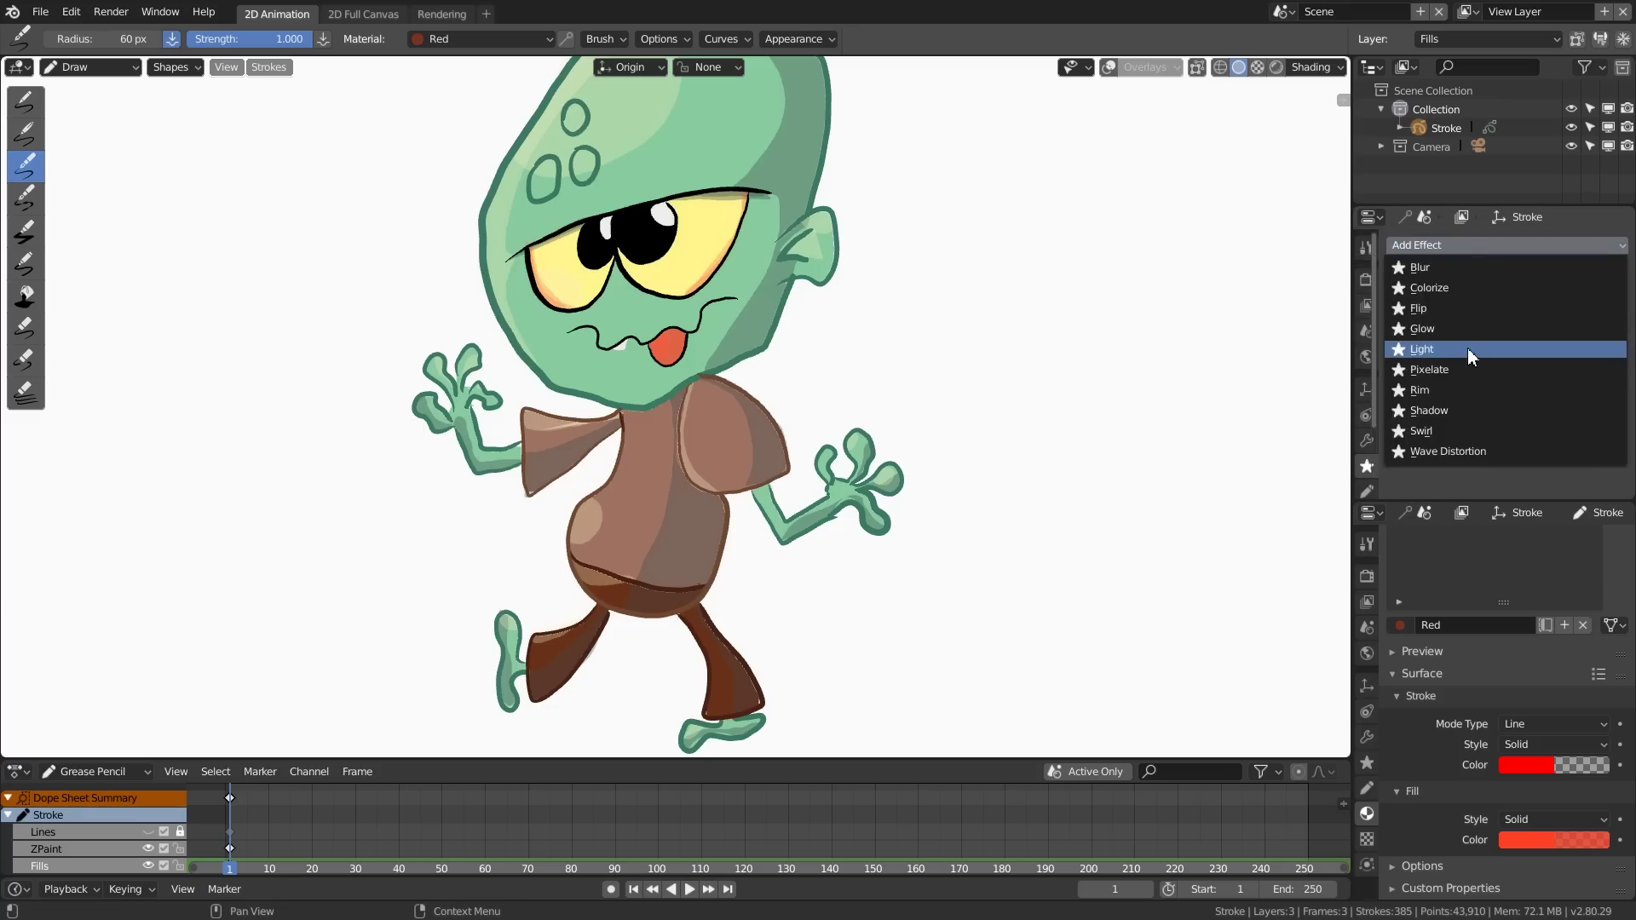
pyautogui.click(1460, 369)
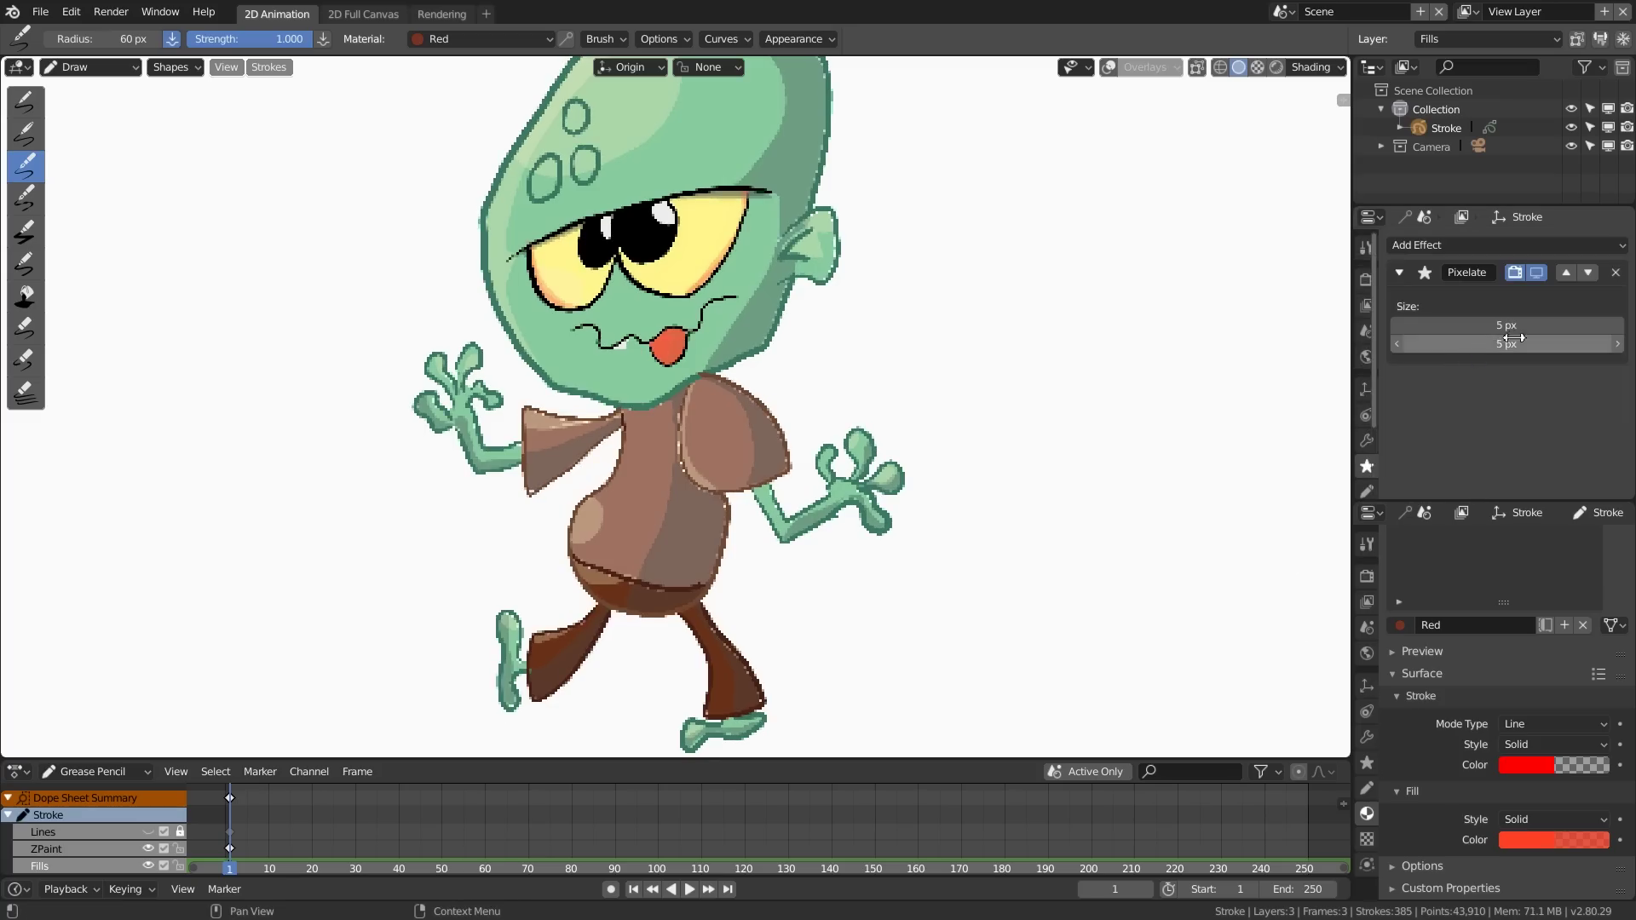
pyautogui.click(1511, 326)
pyautogui.write('40')
pyautogui.press('Return')
pyautogui.moveTo(1511, 327)
pyautogui.mouseDown()
pyautogui.moveTo(1616, 344)
pyautogui.moveTo(1583, 344)
pyautogui.mouseUp()
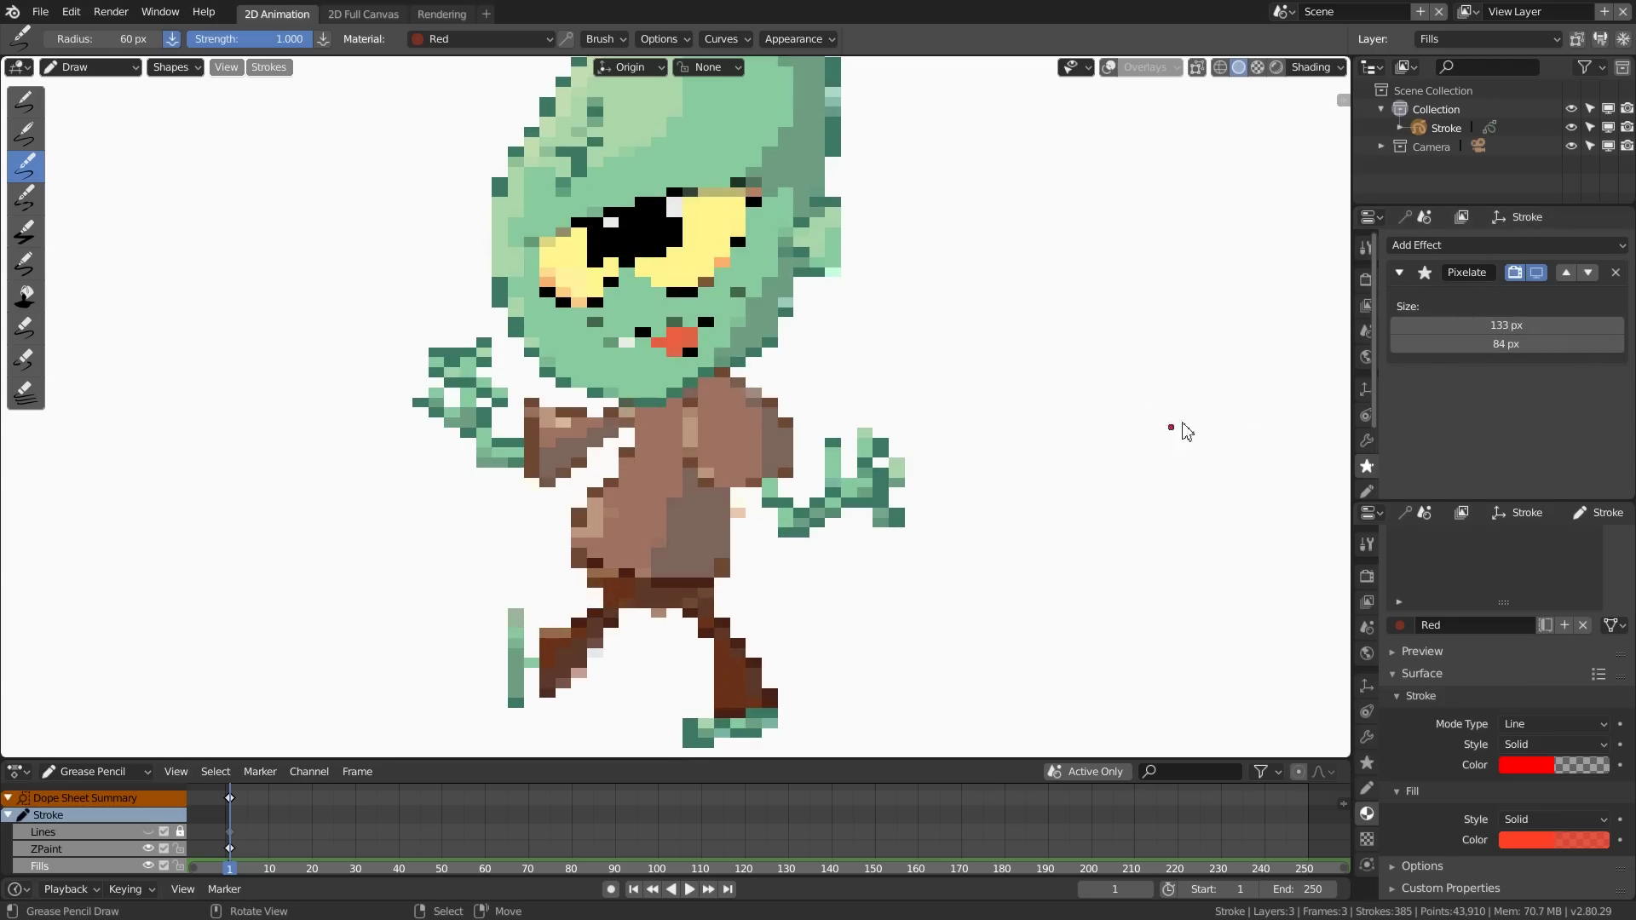
pyautogui.click(1615, 273)
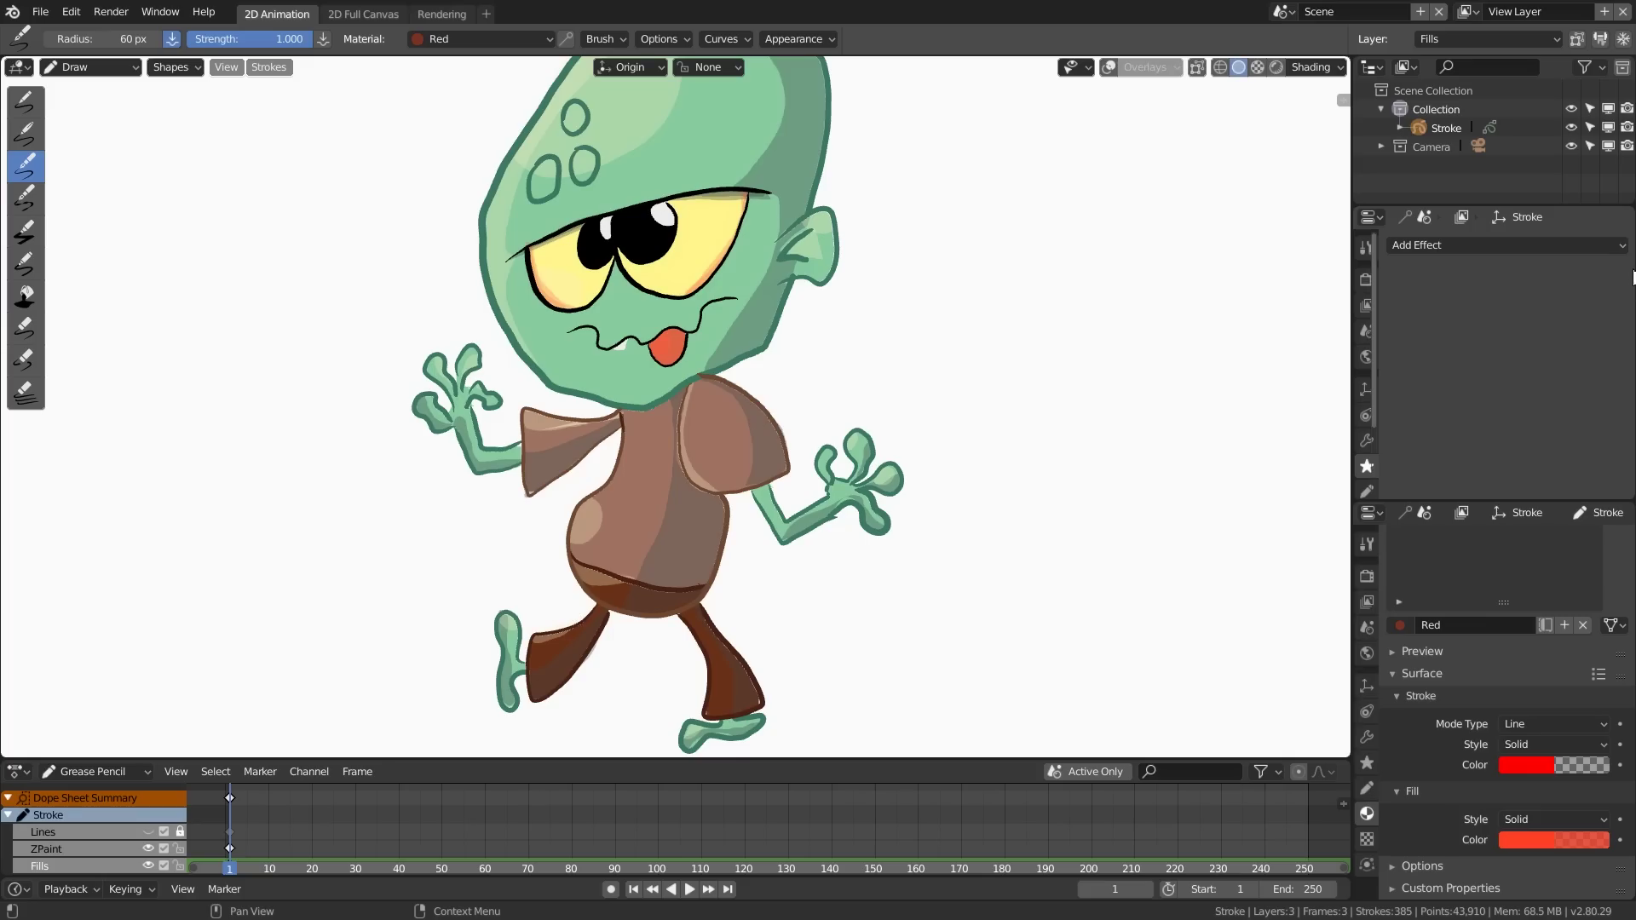
# Step: Change the viewport background from white to a saturated pink and darken it to a deep magenta
pyautogui.moveTo(675, 483)
pyautogui.mouseDown(button='middle')
pyautogui.moveTo(784, 511)
pyautogui.moveTo(559, 346)
pyautogui.moveTo(801, 290)
pyautogui.moveTo(833, 468)
pyautogui.moveTo(628, 522)
pyautogui.moveTo(801, 448)
pyautogui.moveTo(644, 422)
pyautogui.moveTo(833, 380)
pyautogui.moveTo(757, 495)
pyautogui.moveTo(665, 449)
pyautogui.moveTo(767, 511)
pyautogui.moveTo(858, 446)
pyautogui.moveTo(766, 584)
pyautogui.moveTo(619, 552)
pyautogui.moveTo(793, 447)
pyautogui.mouseUp(button='middle')
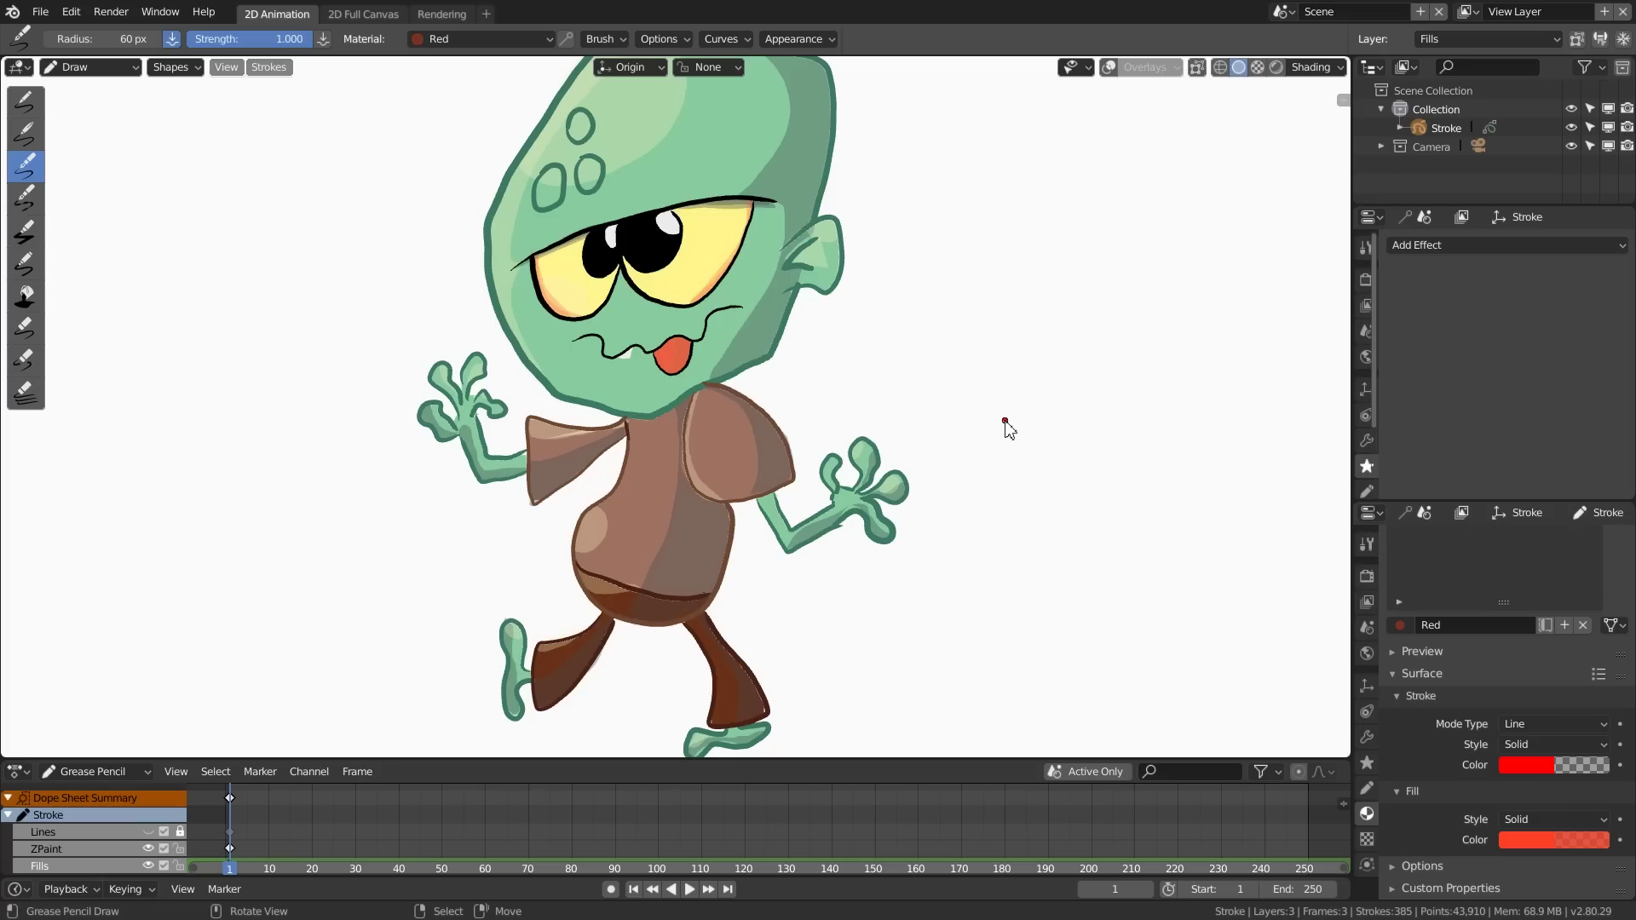
pyautogui.click(1320, 73)
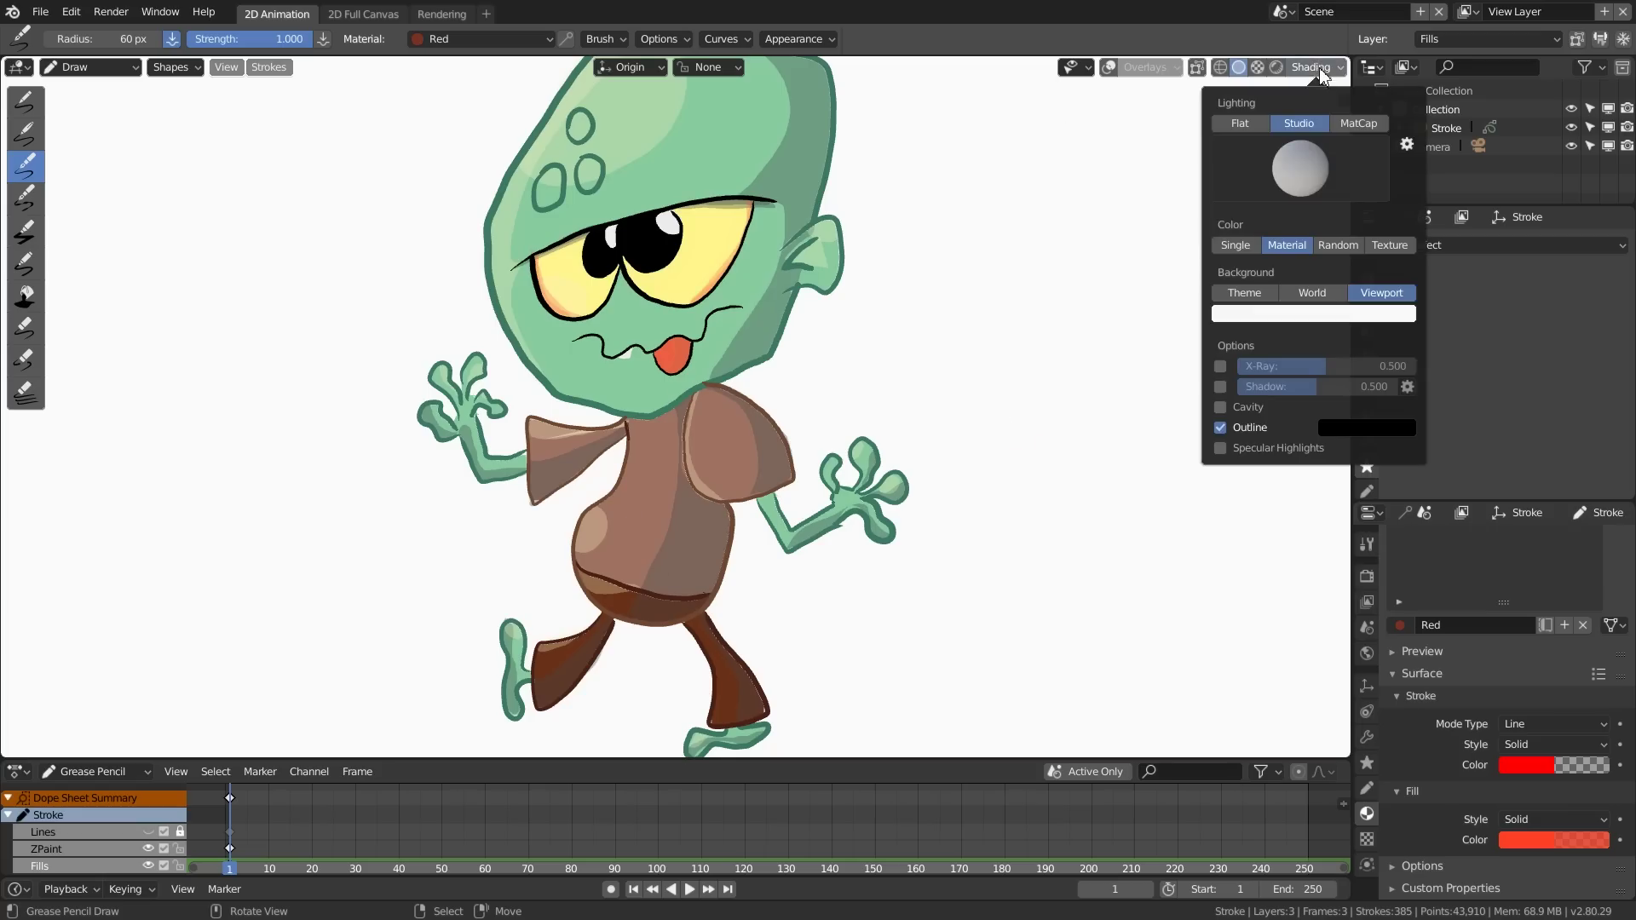
pyautogui.click(1317, 314)
pyautogui.click(1311, 166)
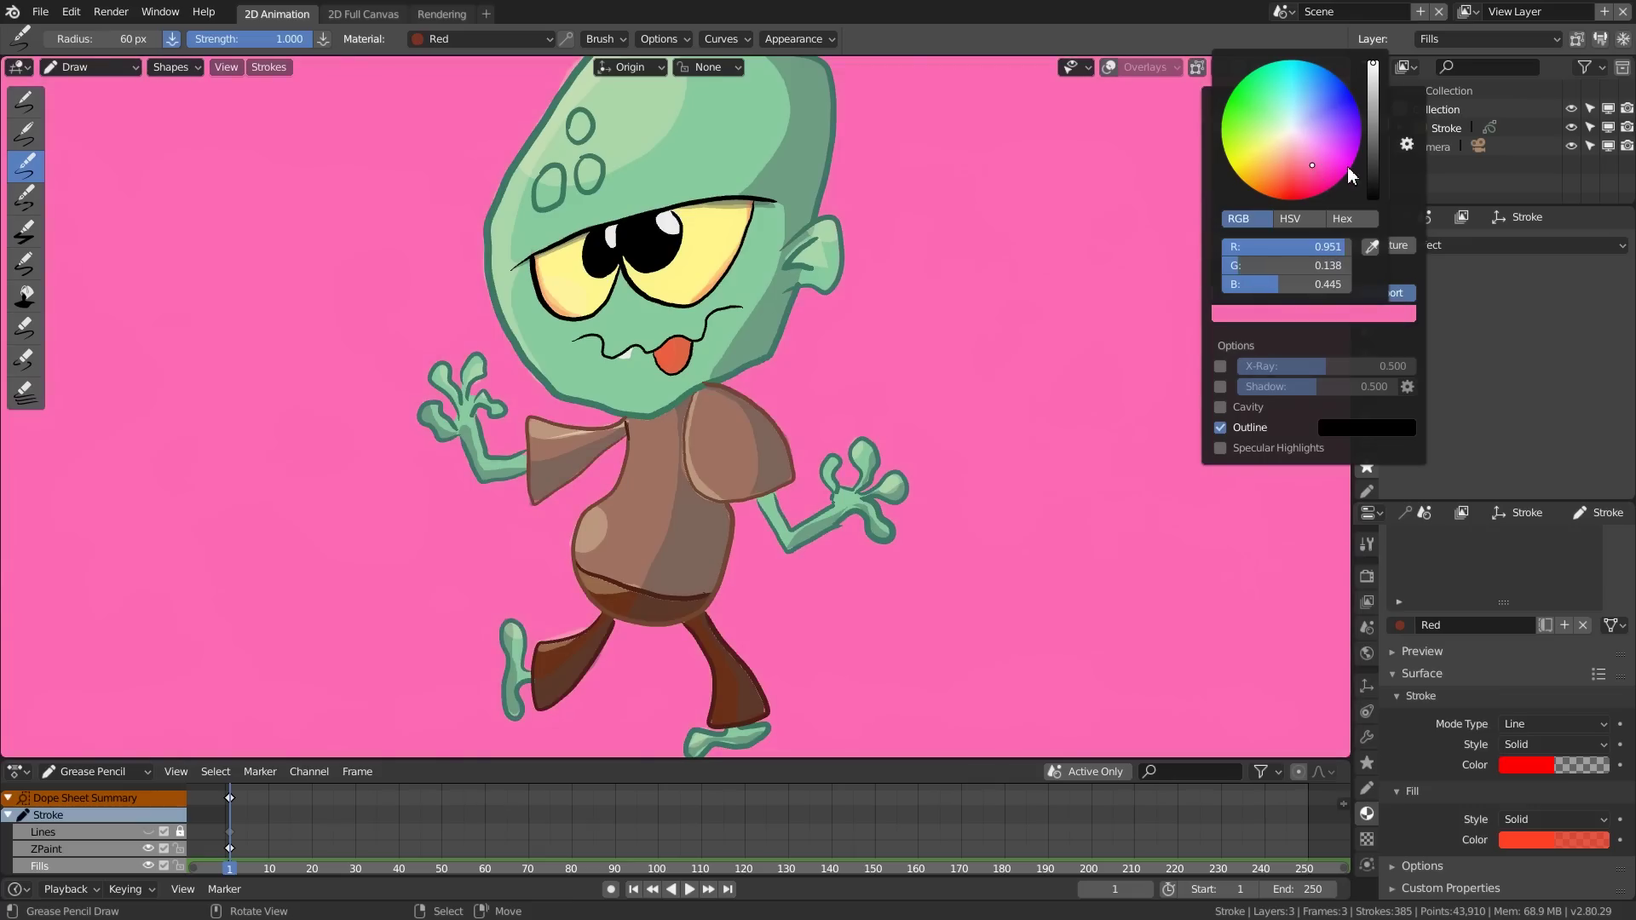
pyautogui.click(1325, 178)
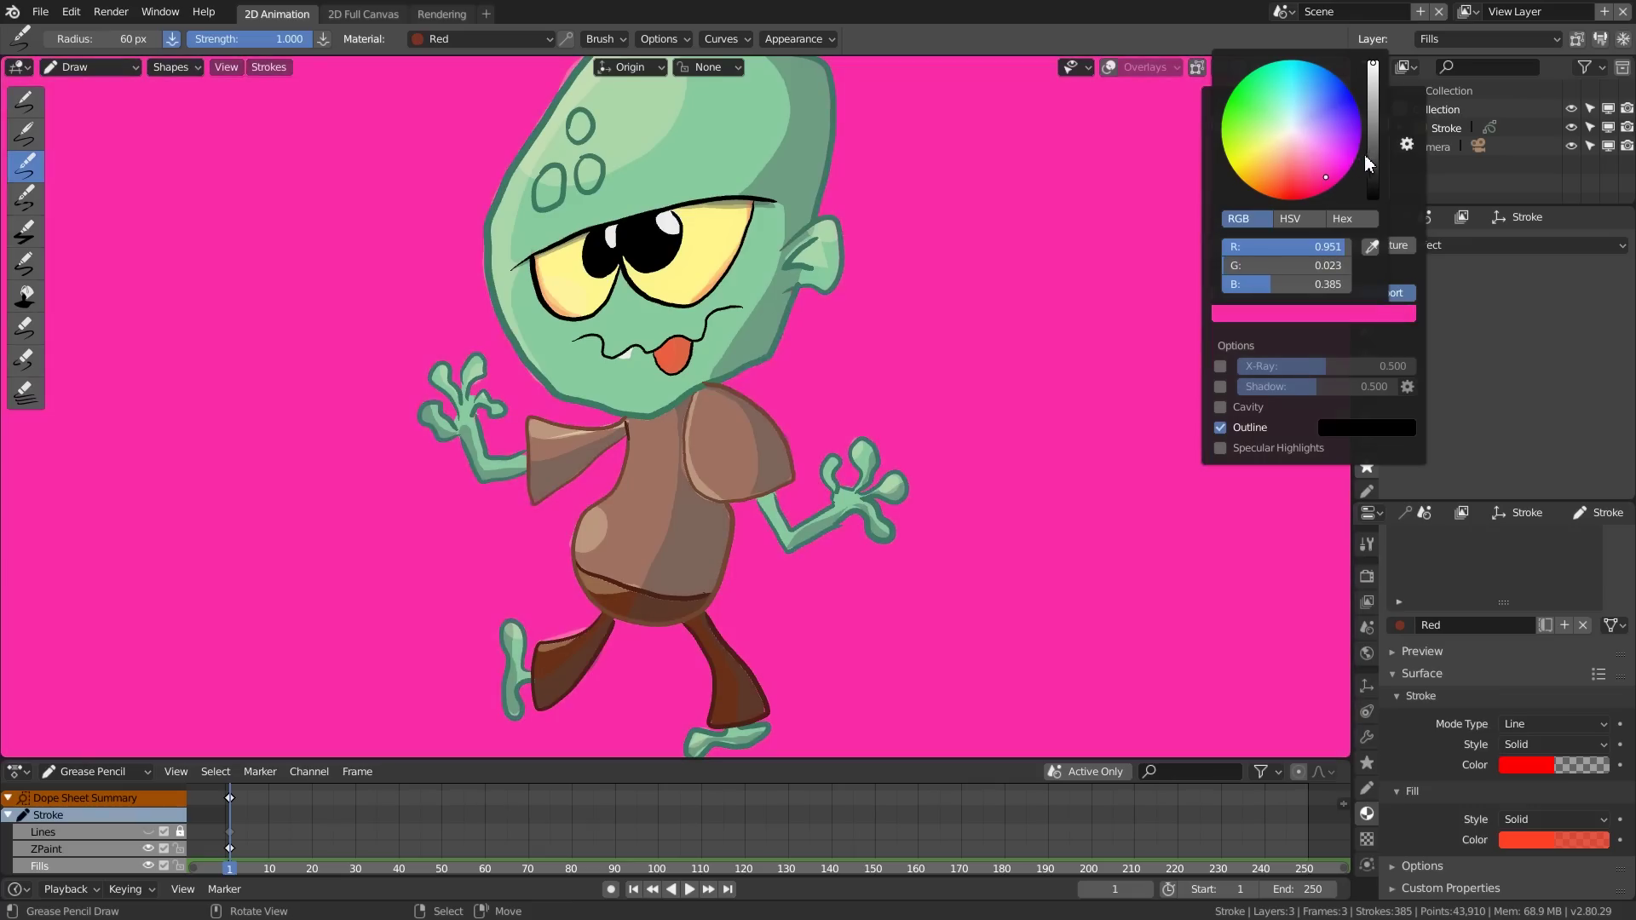
pyautogui.click(1367, 140)
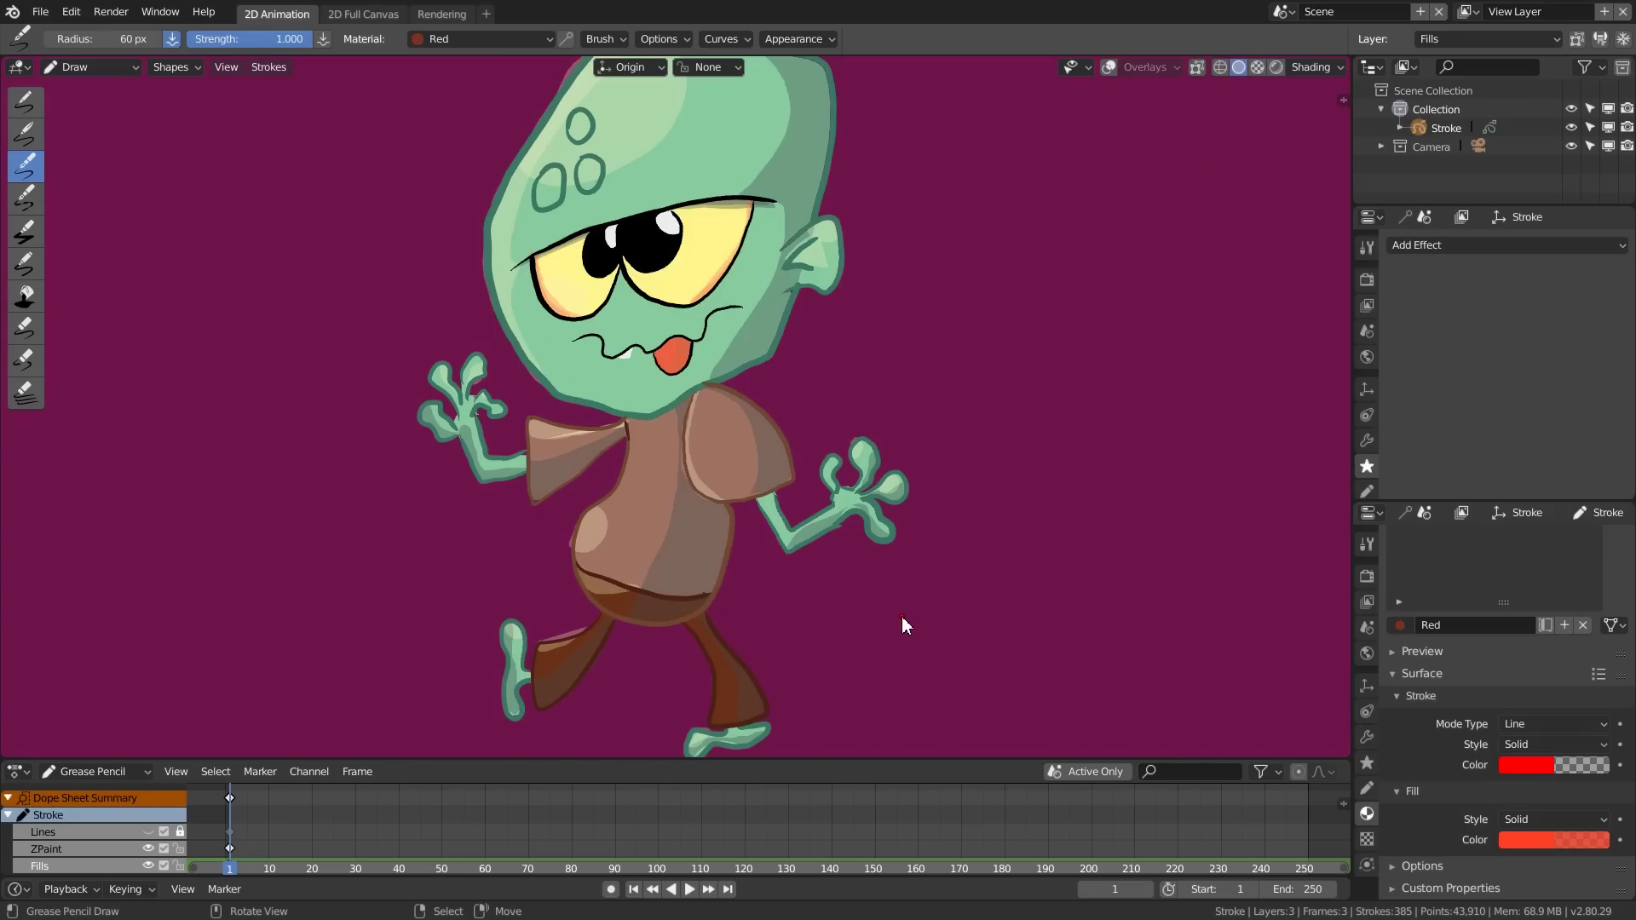
# Step: Recolor the viewport background to a light, softened orchid purple behind the zombie
pyautogui.click(1322, 66)
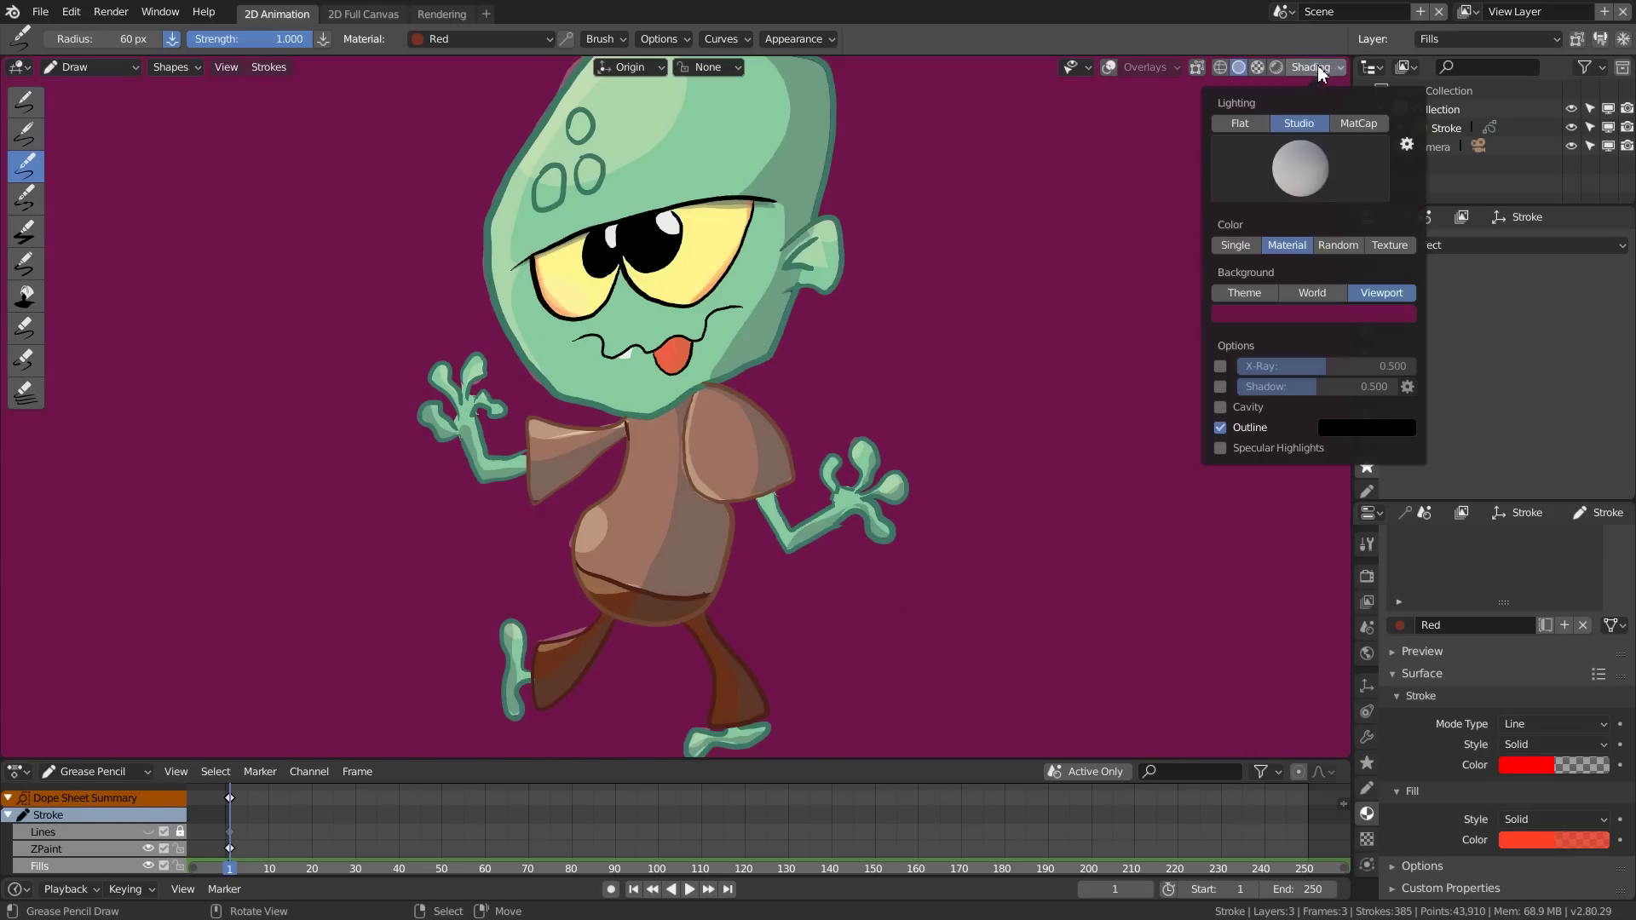
pyautogui.click(1328, 312)
pyautogui.click(1295, 146)
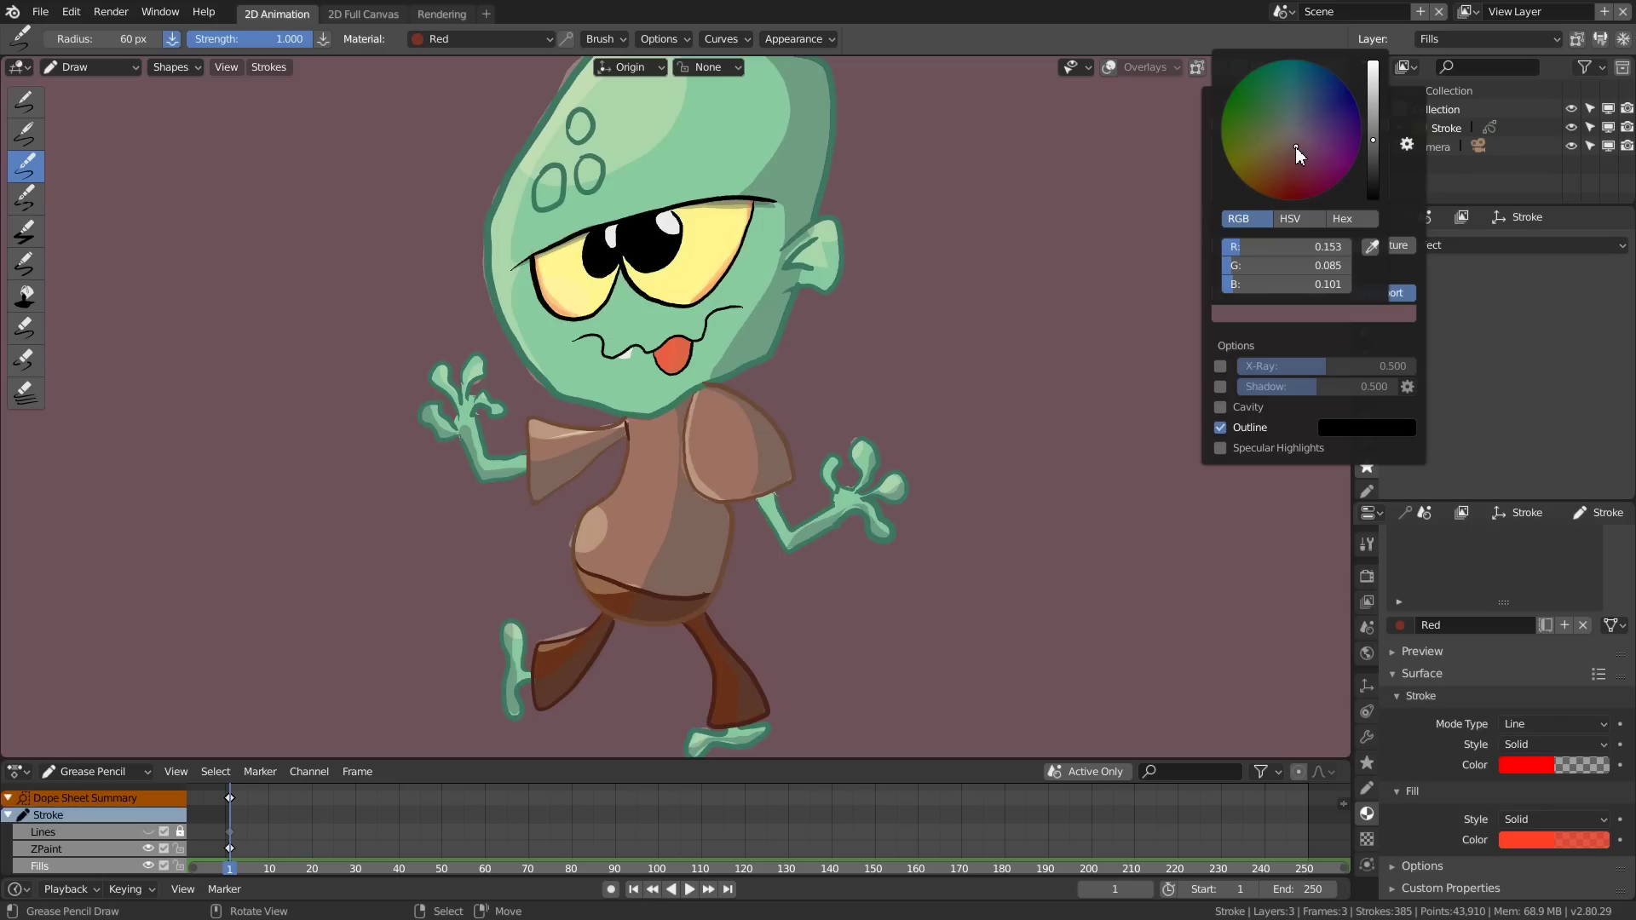
pyautogui.click(1361, 142)
pyautogui.click(1369, 145)
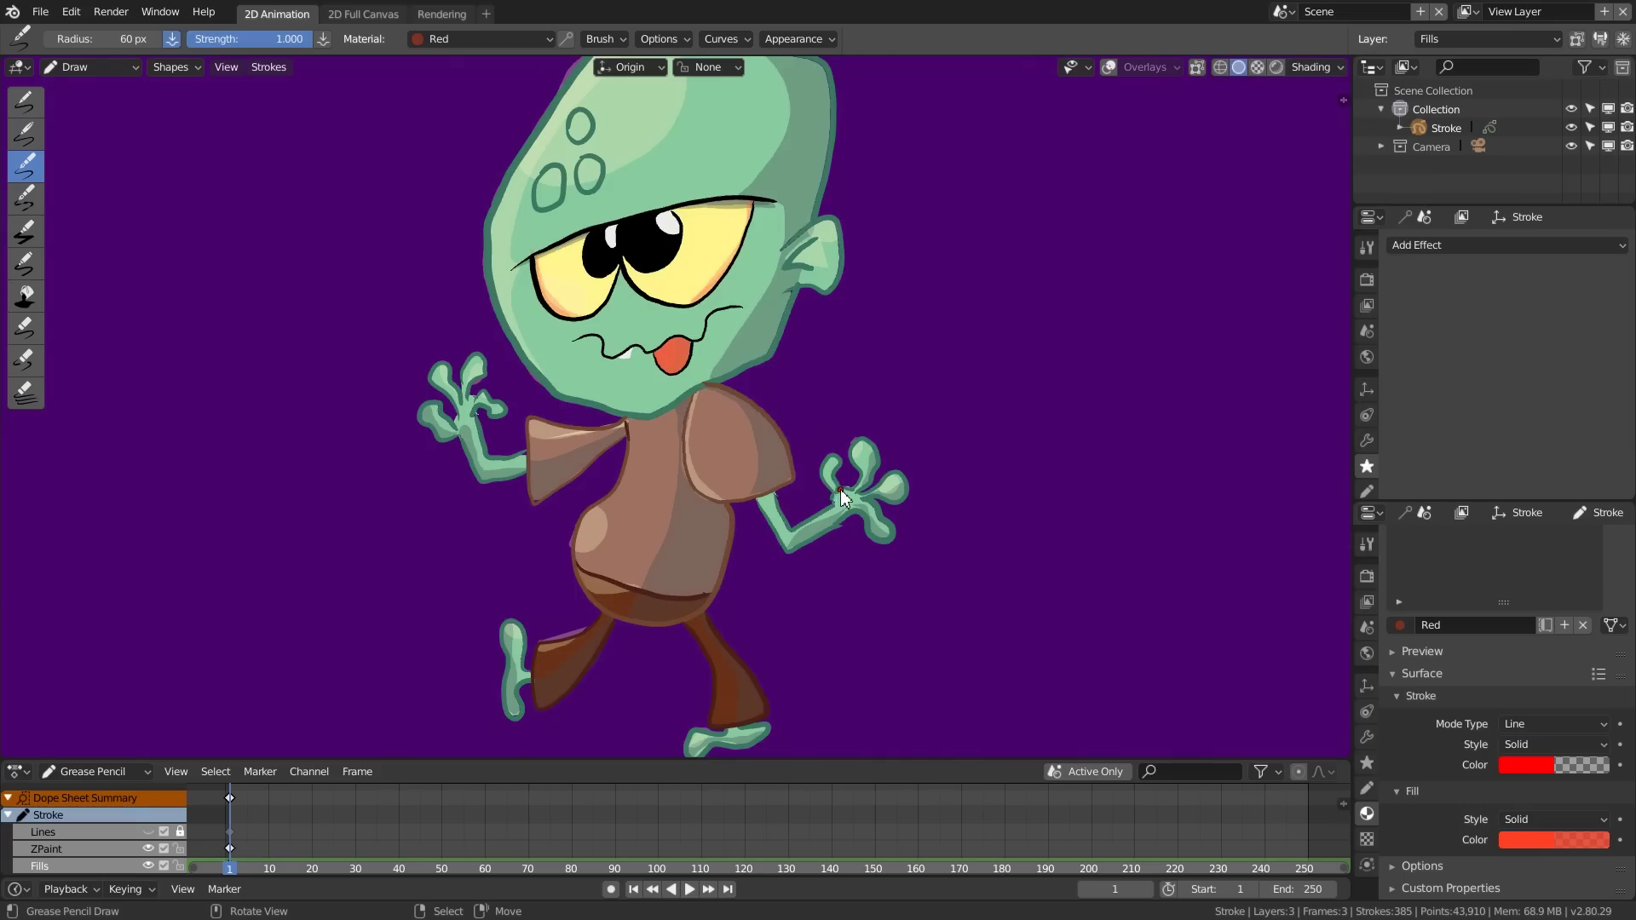
pyautogui.moveTo(855, 494)
pyautogui.mouseDown(button='middle')
pyautogui.moveTo(810, 573)
pyautogui.moveTo(902, 512)
pyautogui.mouseUp(button='middle')
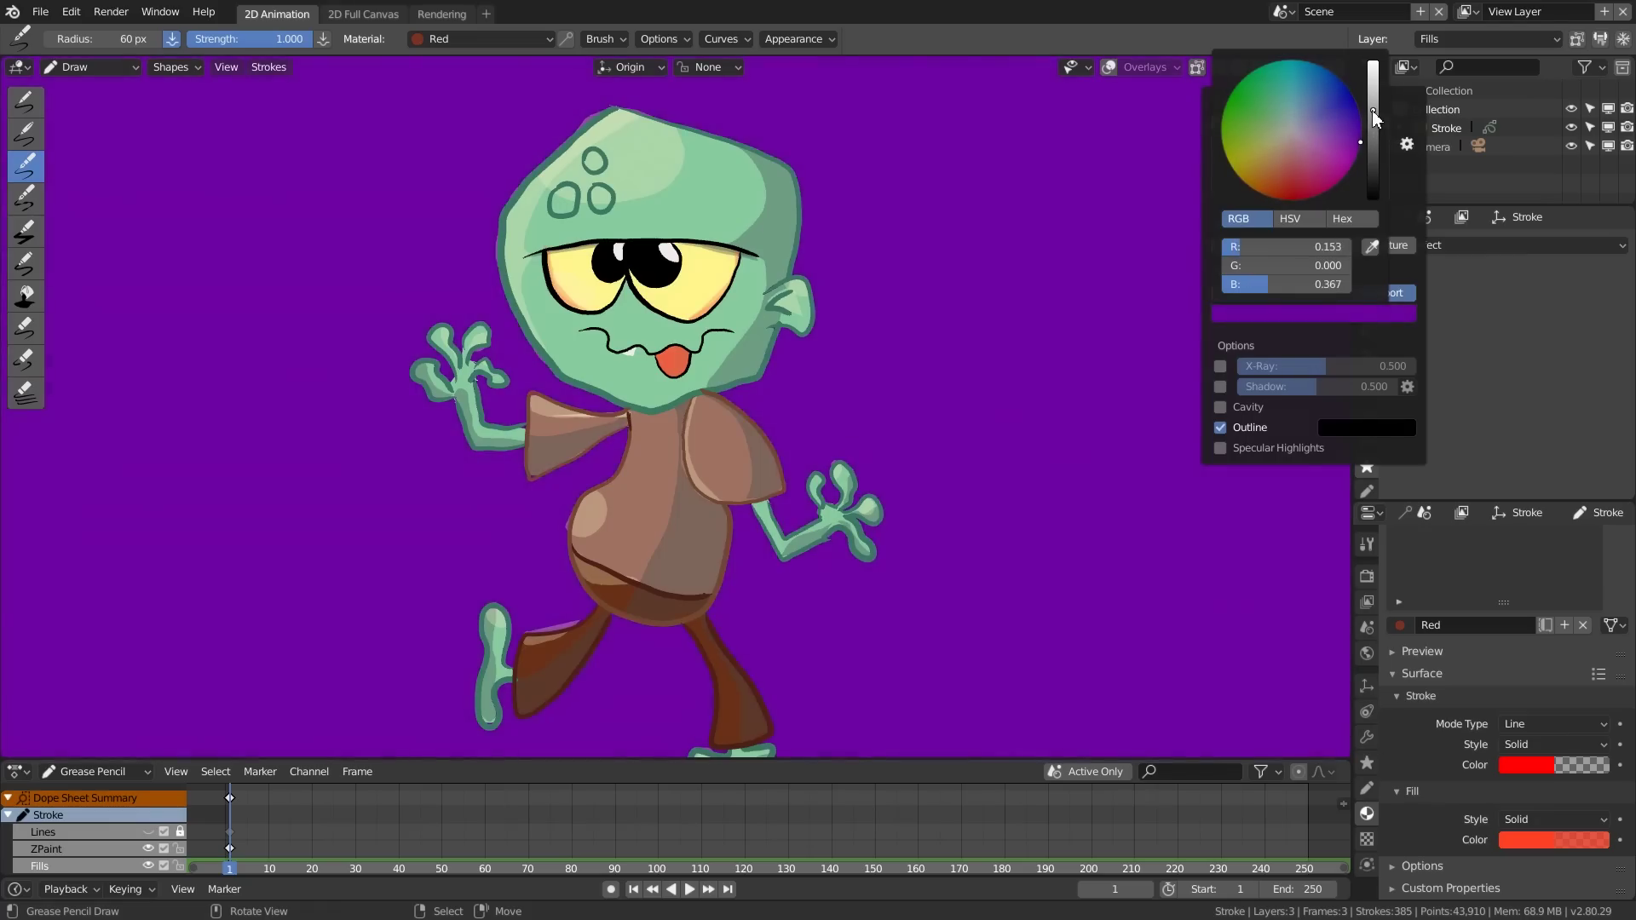
pyautogui.moveTo(1308, 154)
pyautogui.mouseDown()
pyautogui.moveTo(1331, 165)
pyautogui.moveTo(1344, 147)
pyautogui.mouseUp()
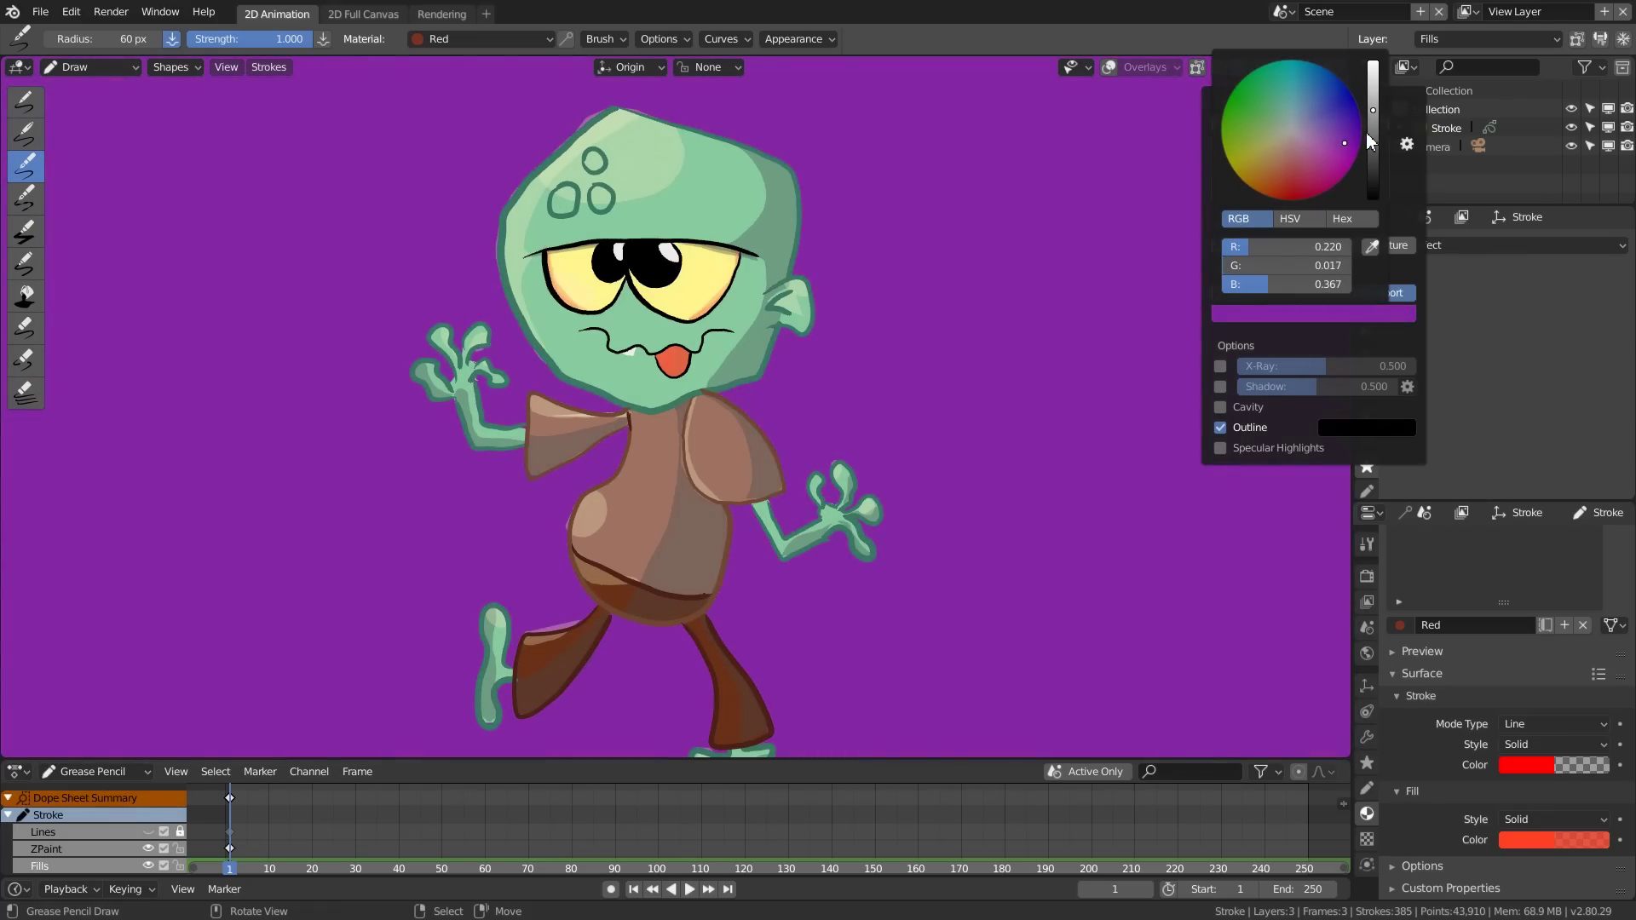
pyautogui.moveTo(1371, 113)
pyautogui.mouseDown()
pyautogui.moveTo(1372, 90)
pyautogui.moveTo(1319, 146)
pyautogui.mouseUp()
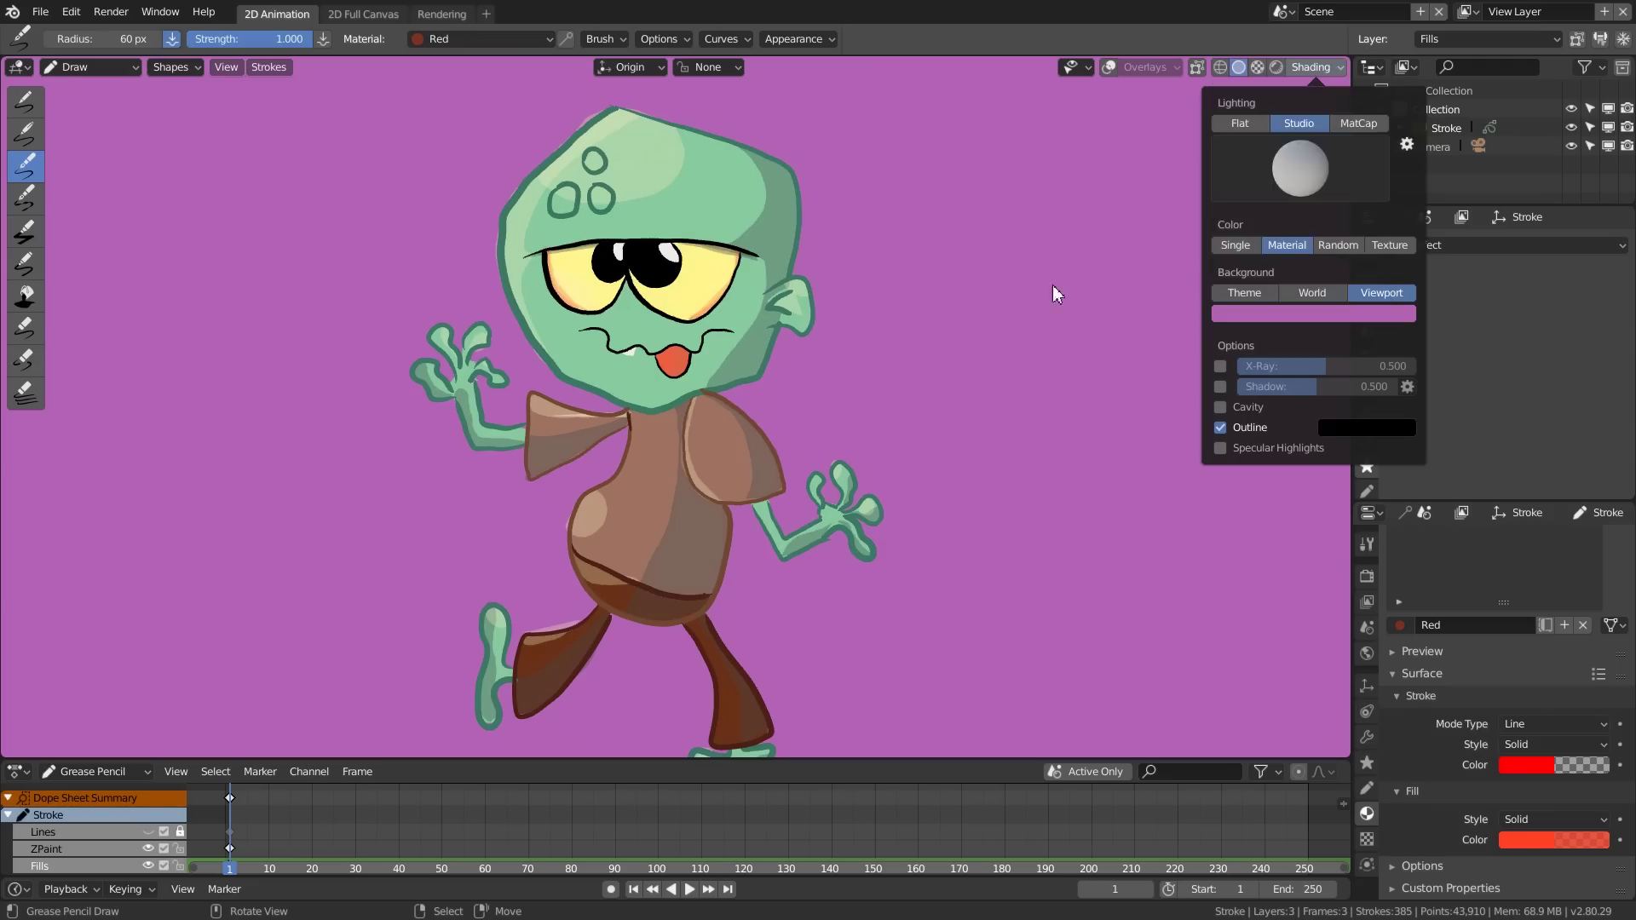
pyautogui.moveTo(902, 456)
pyautogui.mouseDown(button='middle')
pyautogui.moveTo(789, 520)
pyautogui.moveTo(738, 462)
pyautogui.moveTo(911, 416)
pyautogui.moveTo(886, 519)
pyautogui.moveTo(828, 503)
pyautogui.moveTo(830, 451)
pyautogui.moveTo(898, 406)
pyautogui.moveTo(987, 412)
pyautogui.moveTo(866, 431)
pyautogui.moveTo(898, 408)
pyautogui.mouseUp(button='middle')
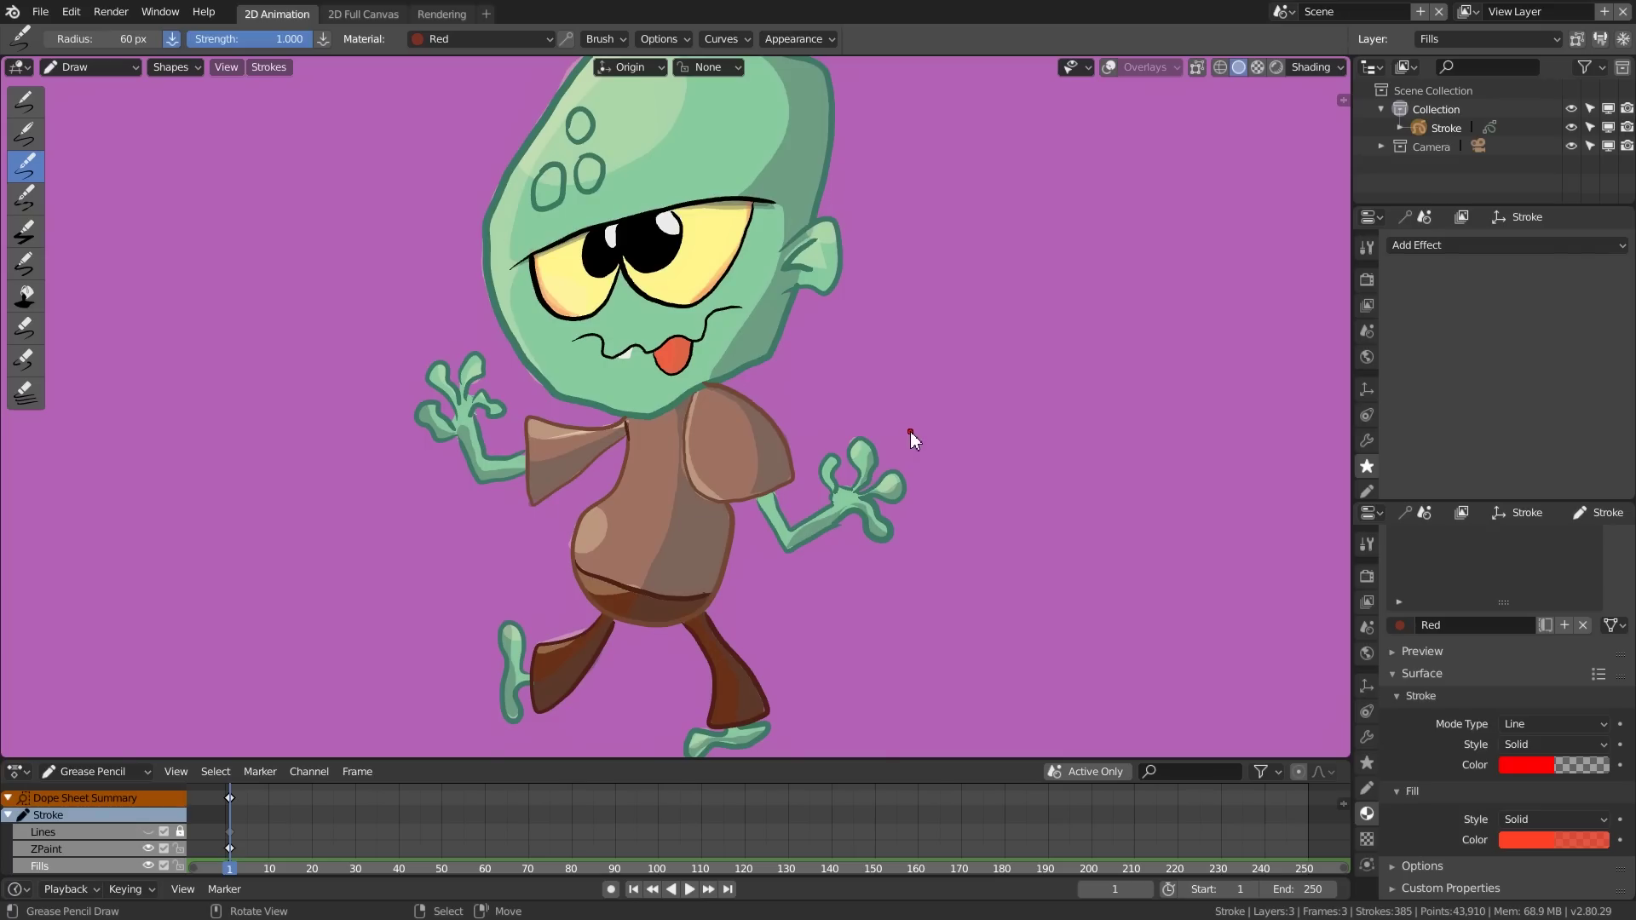
pyautogui.scroll(-4, 909, 431)
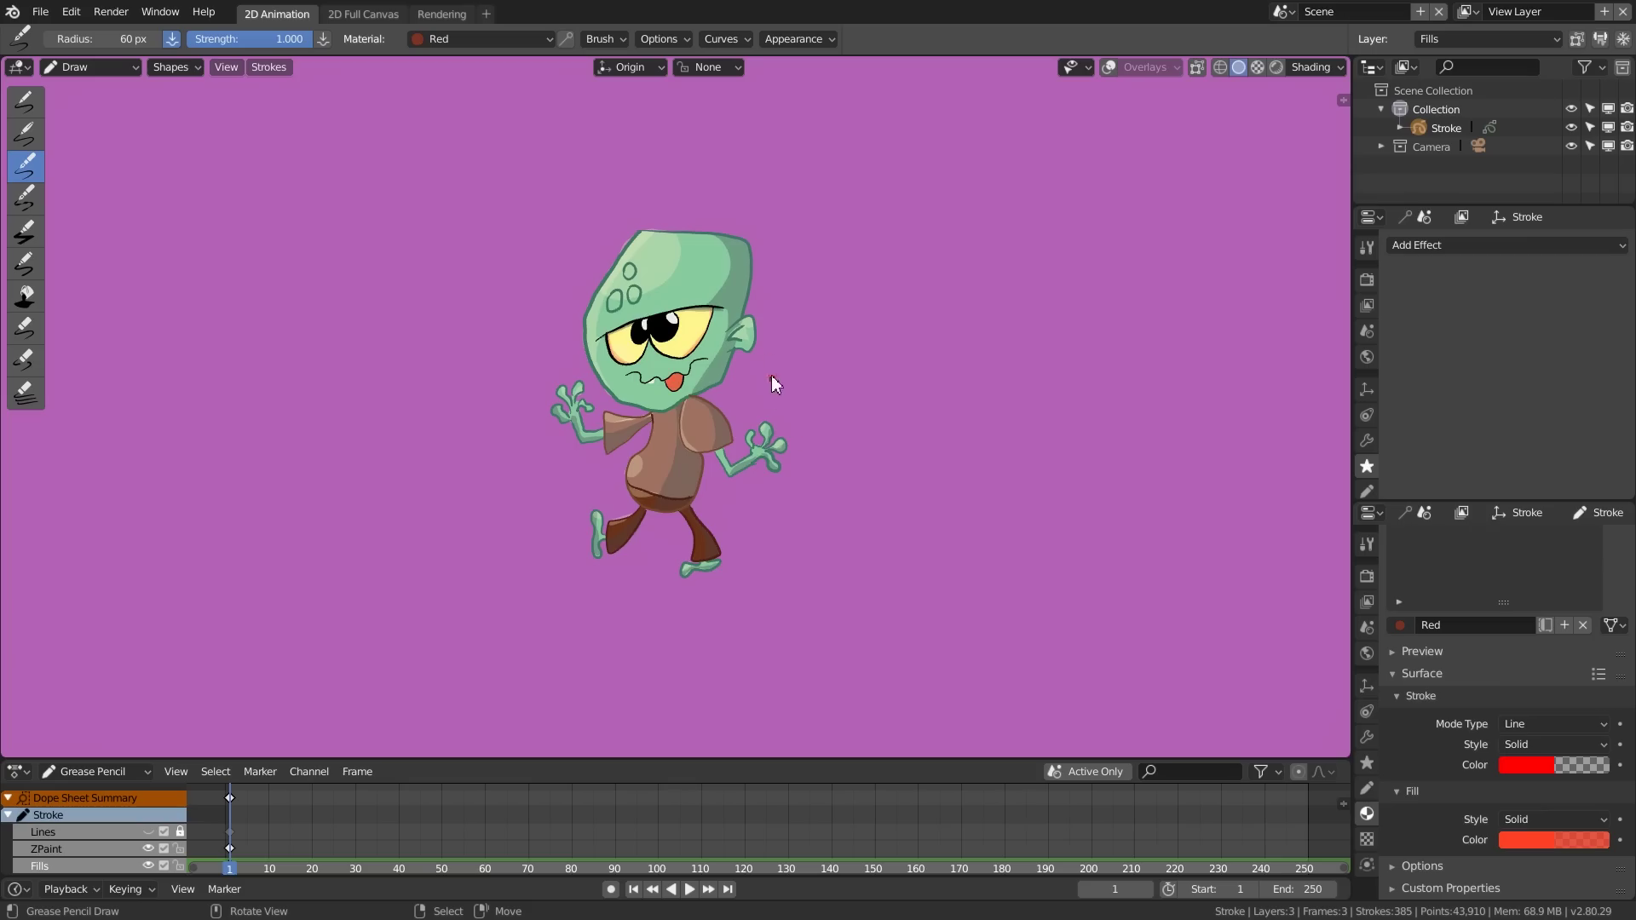
pyautogui.scroll(7, 821, 392)
pyautogui.press('Up')
pyautogui.keyDown('shift'); pyautogui.moveTo(688, 164); pyautogui.dragTo(718, 571, button='middle'); pyautogui.keyUp('shift')
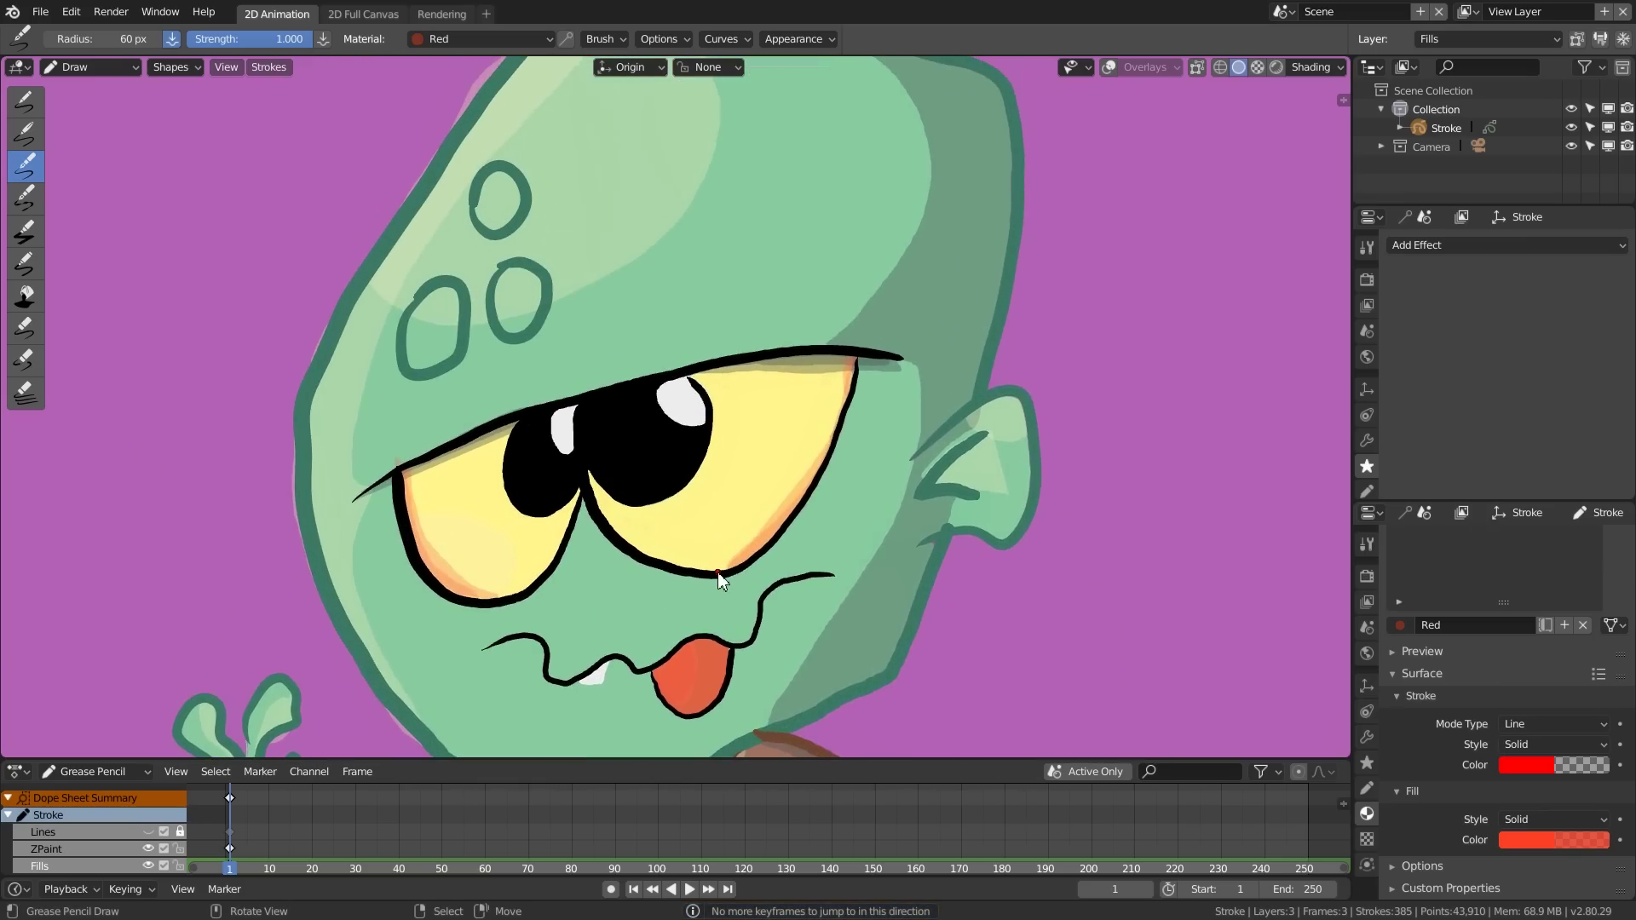
pyautogui.click(1366, 357)
pyautogui.click(1366, 331)
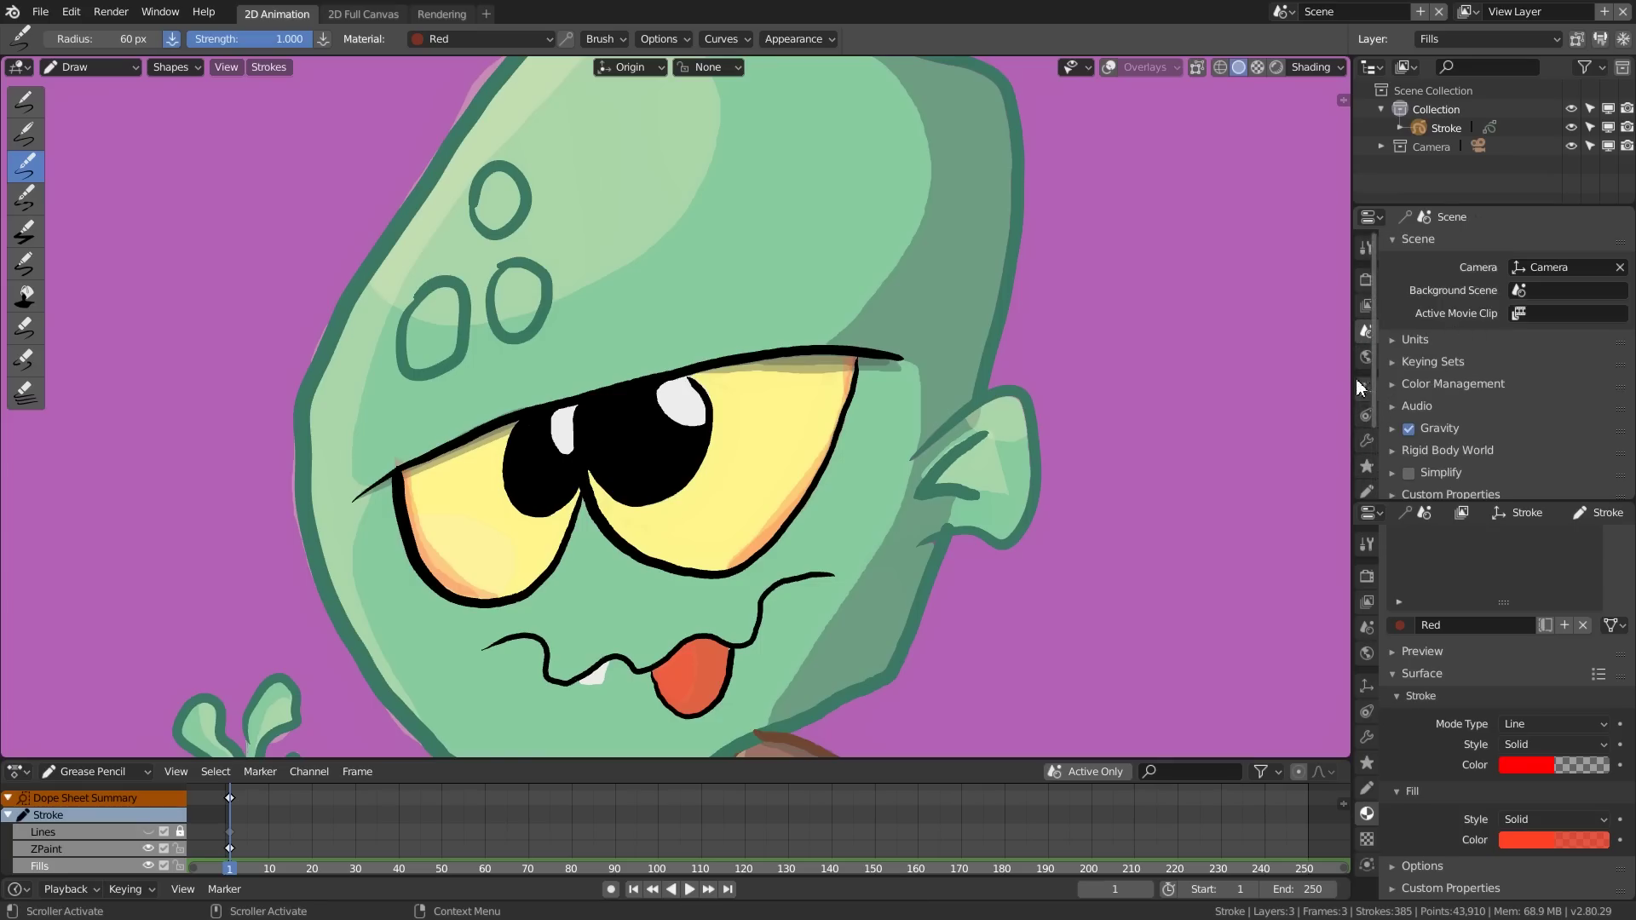
pyautogui.click(1363, 306)
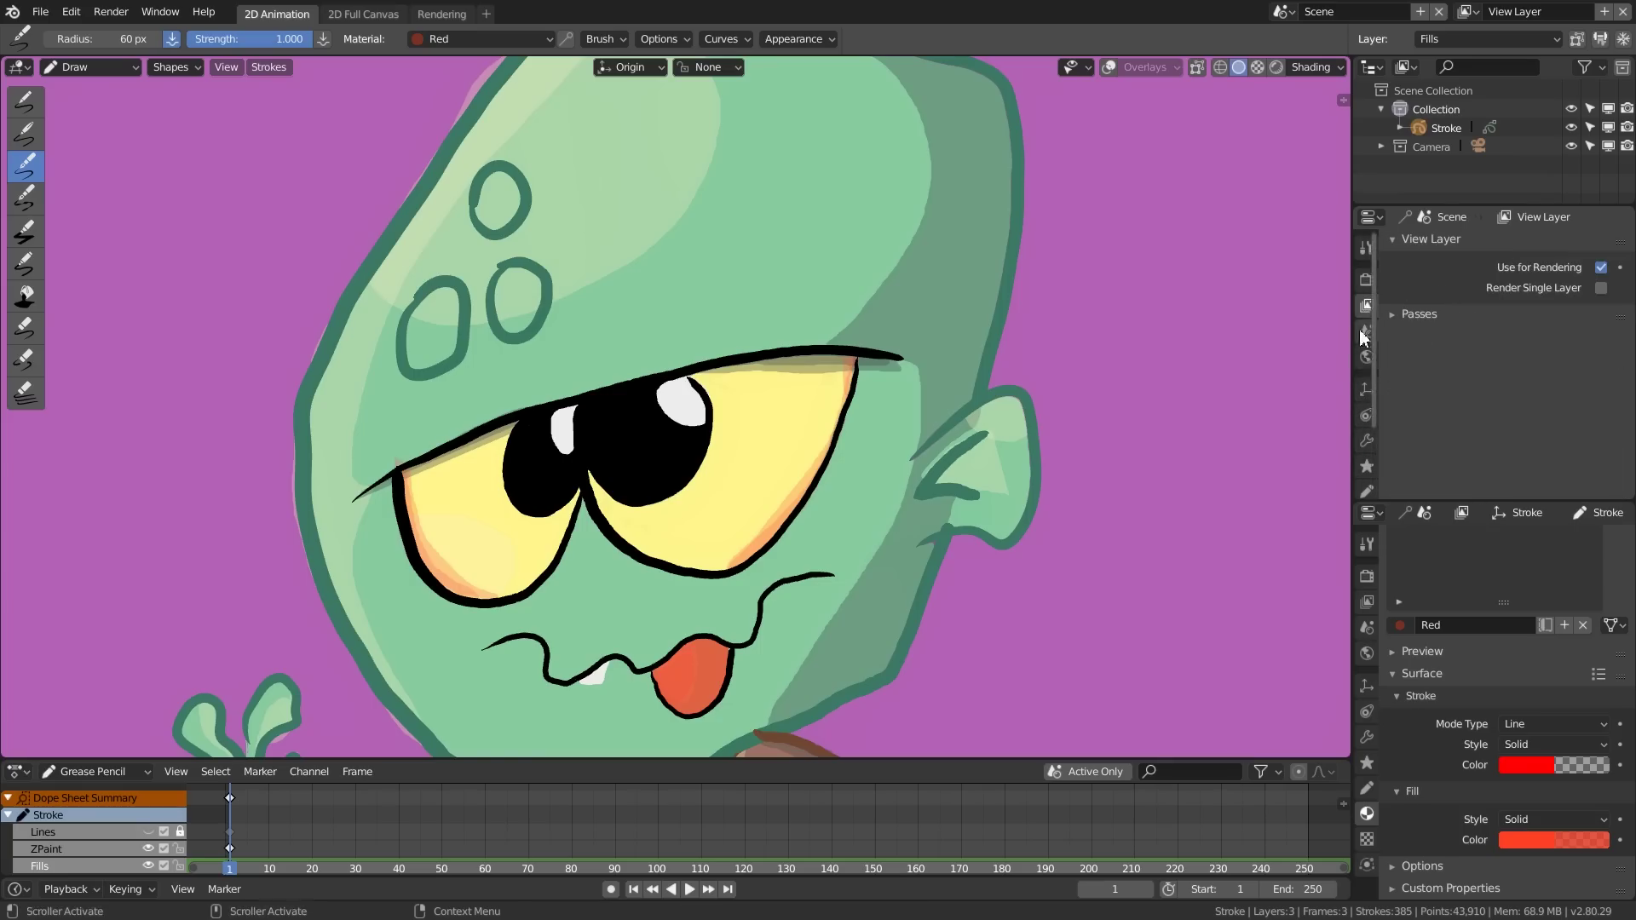
pyautogui.click(1366, 467)
pyautogui.click(1364, 414)
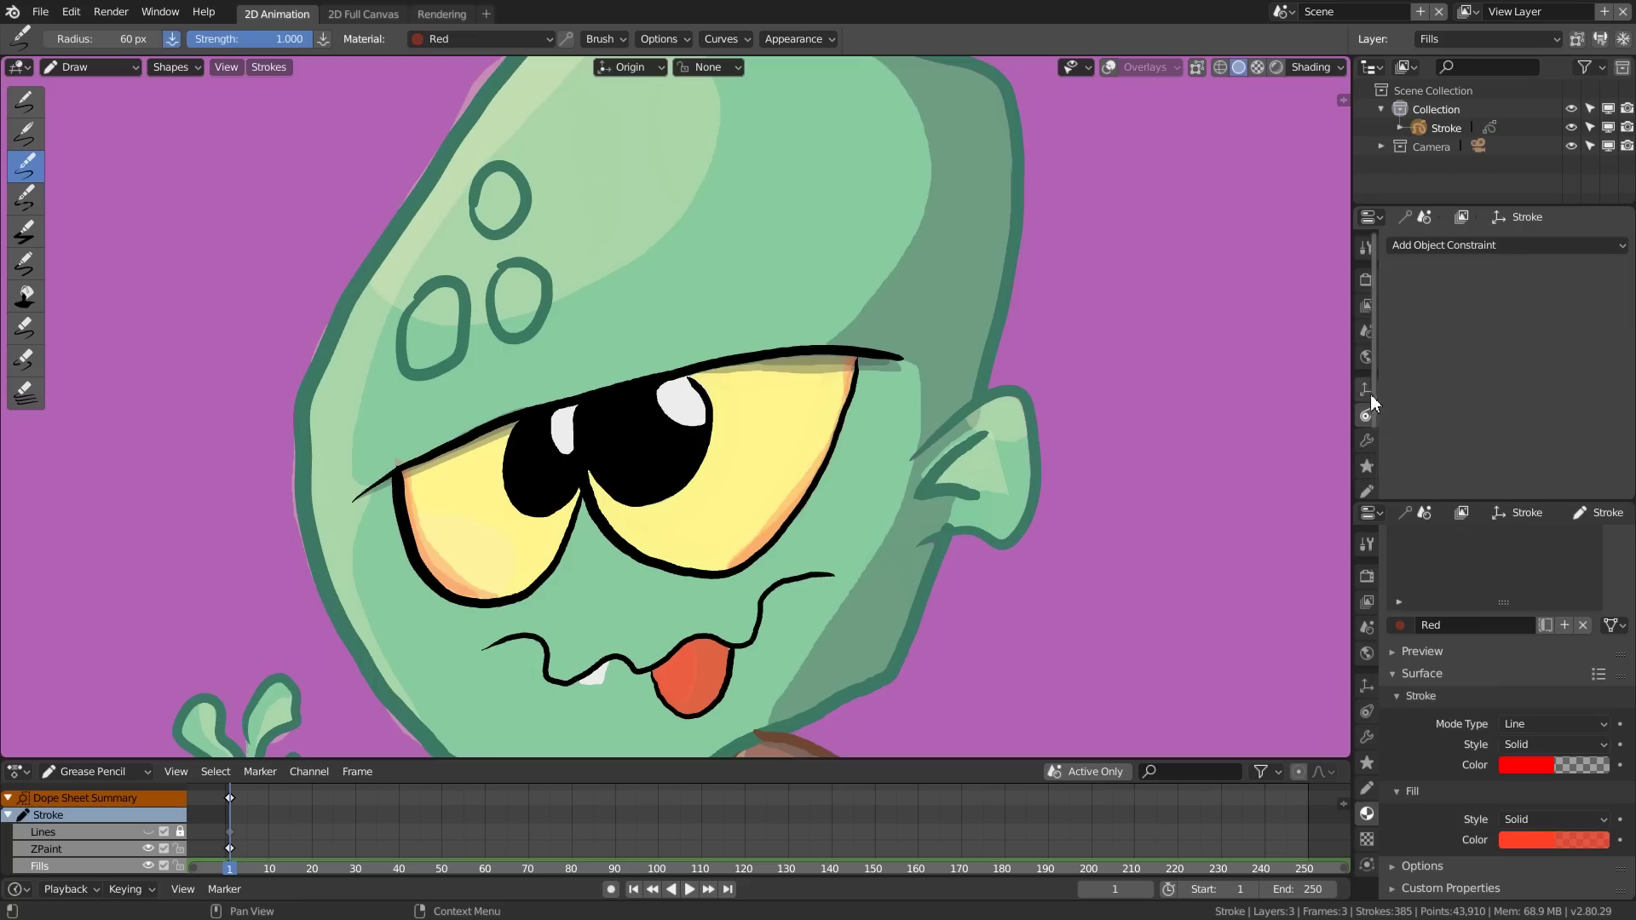
pyautogui.click(1365, 493)
pyautogui.scroll(-3, 1497, 343)
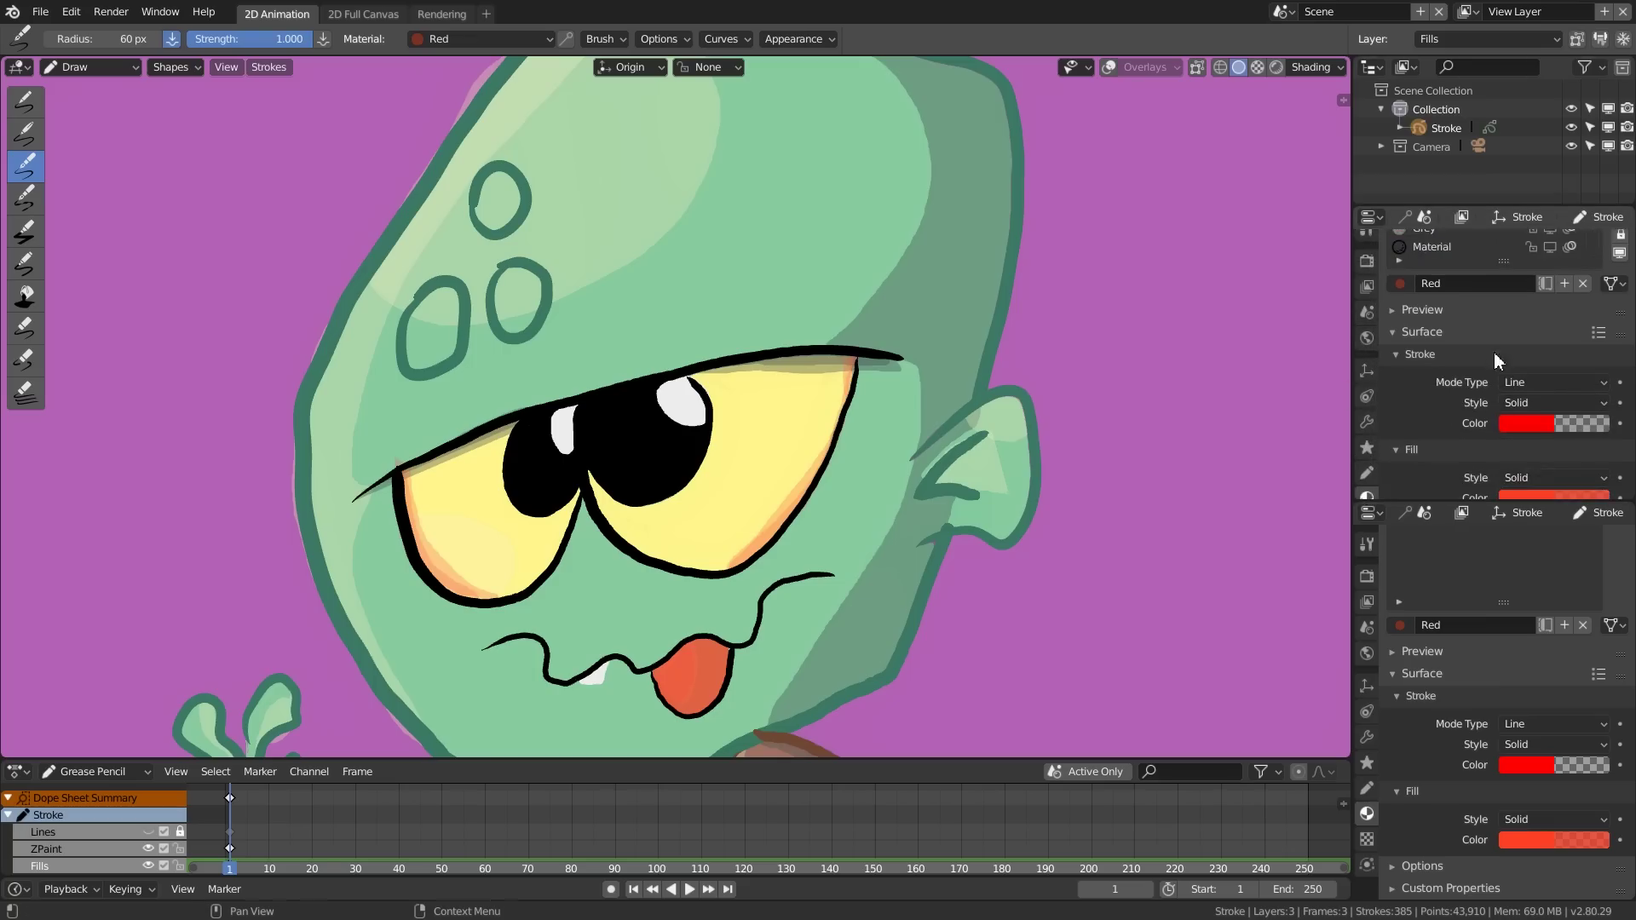
pyautogui.scroll(3, 1494, 351)
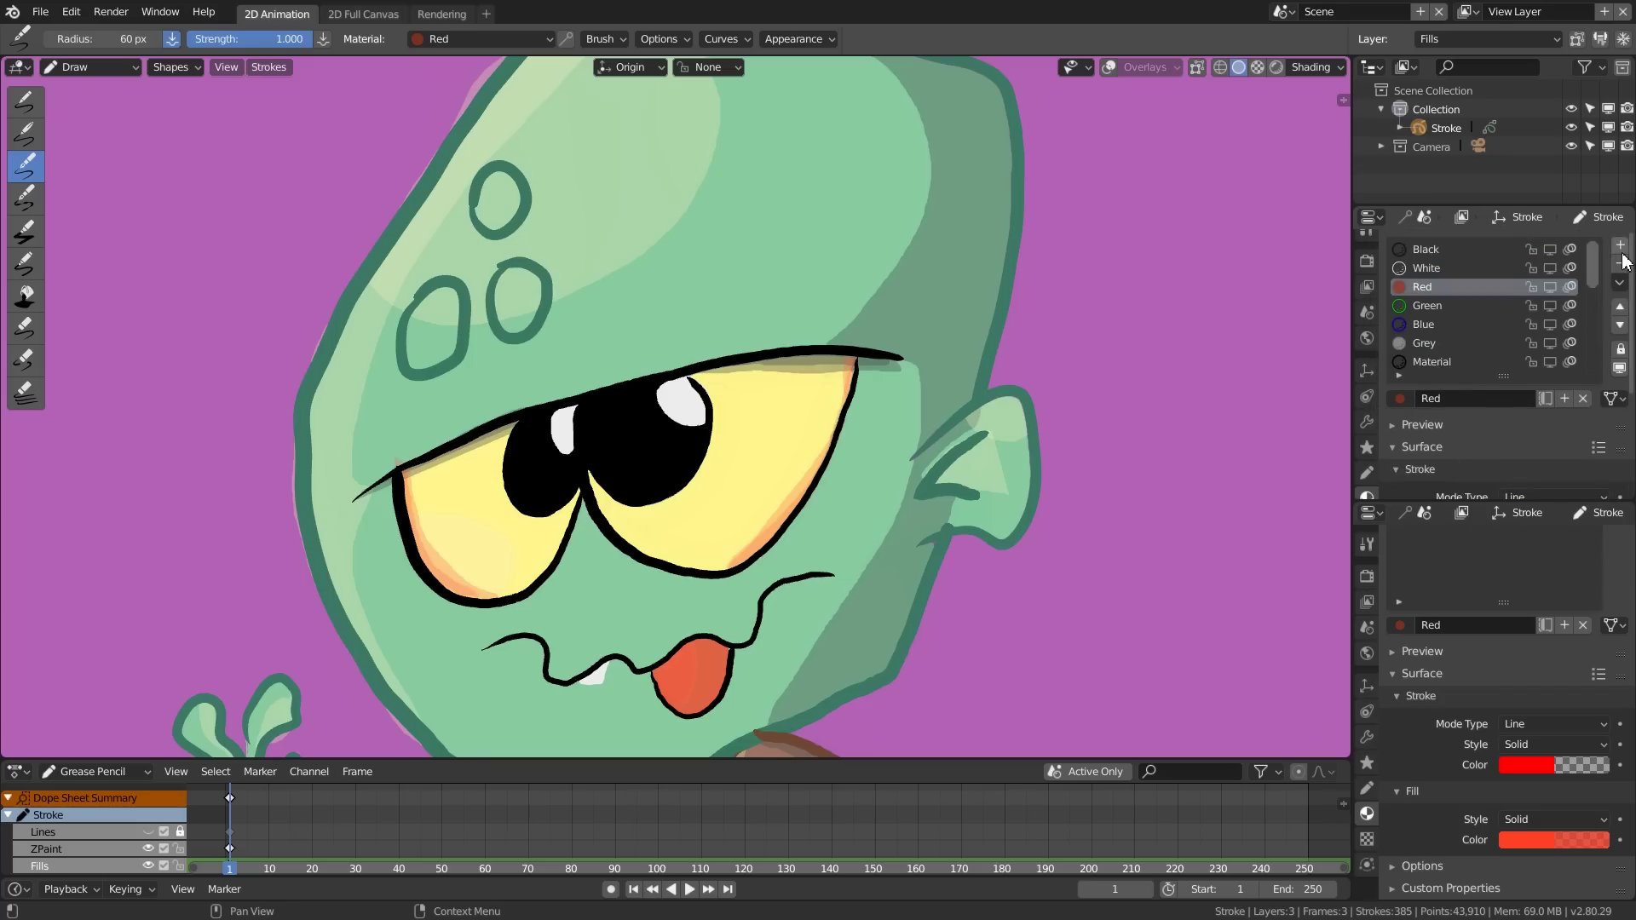
pyautogui.click(1365, 473)
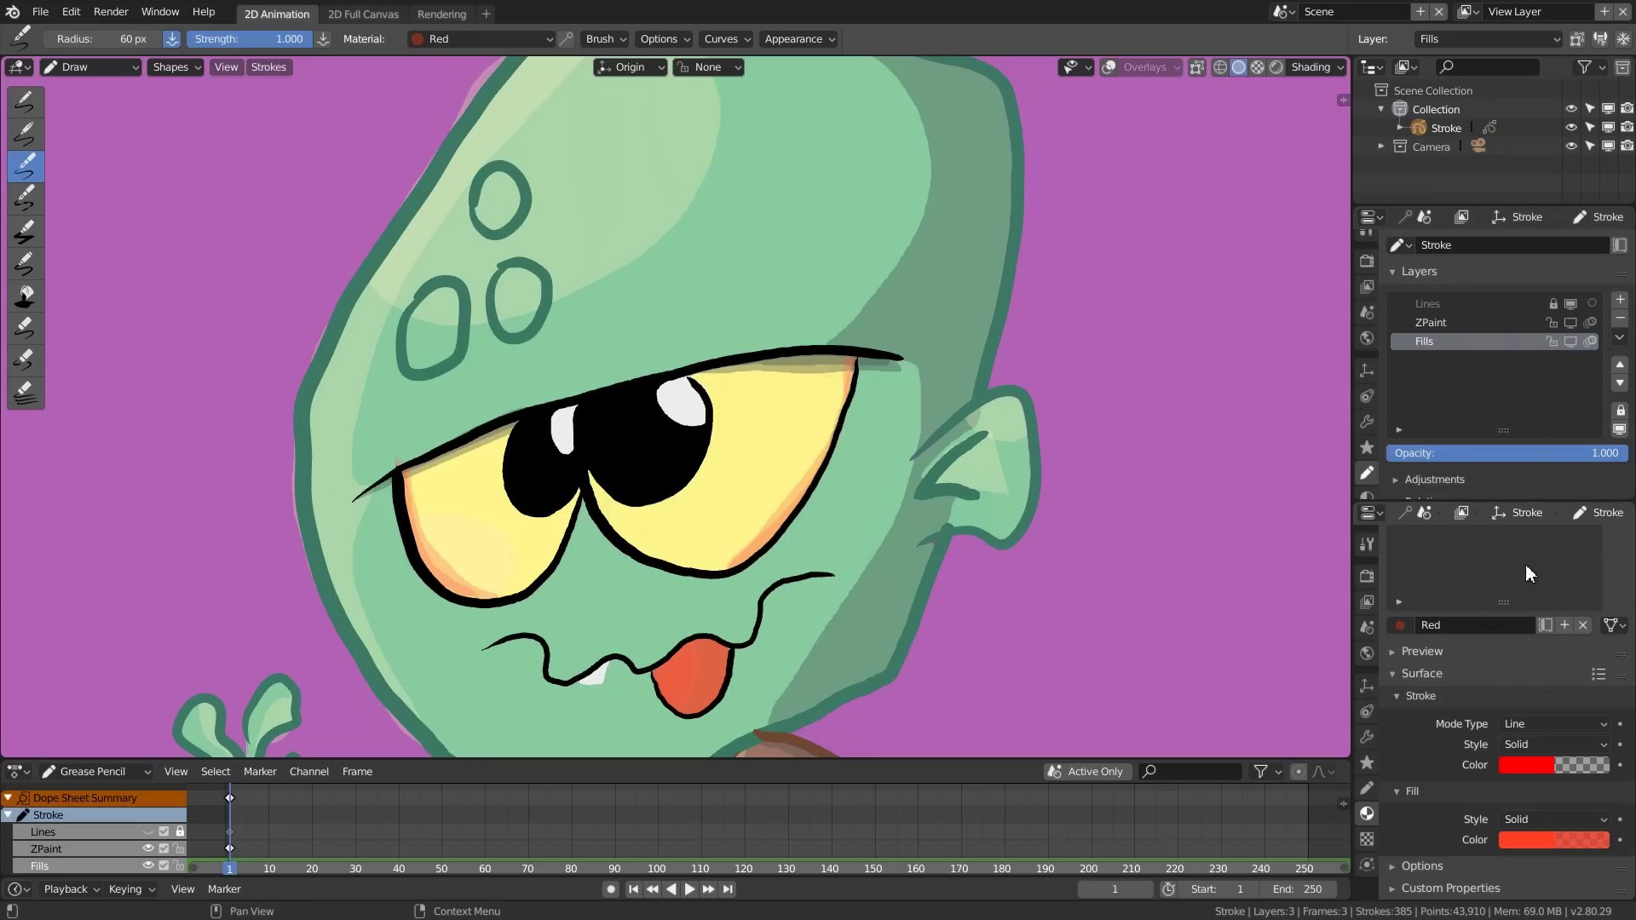
# Step: Add a new material slot to the Grease Pencil object and create another material in it for the forehead spots
pyautogui.scroll(10, 1525, 569)
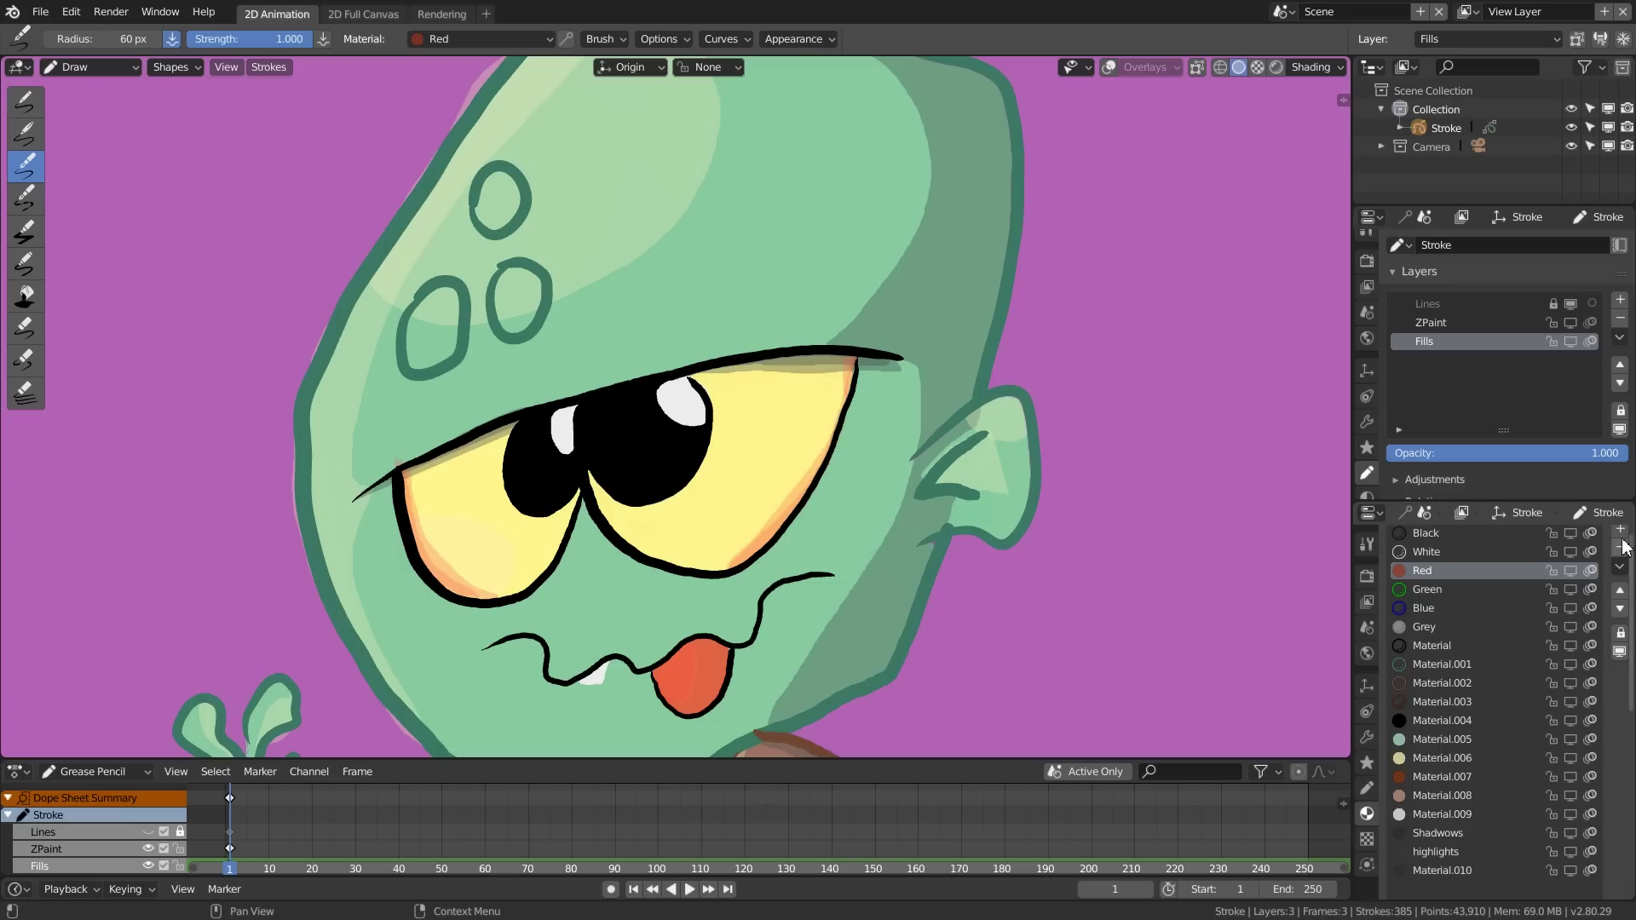
pyautogui.click(1620, 531)
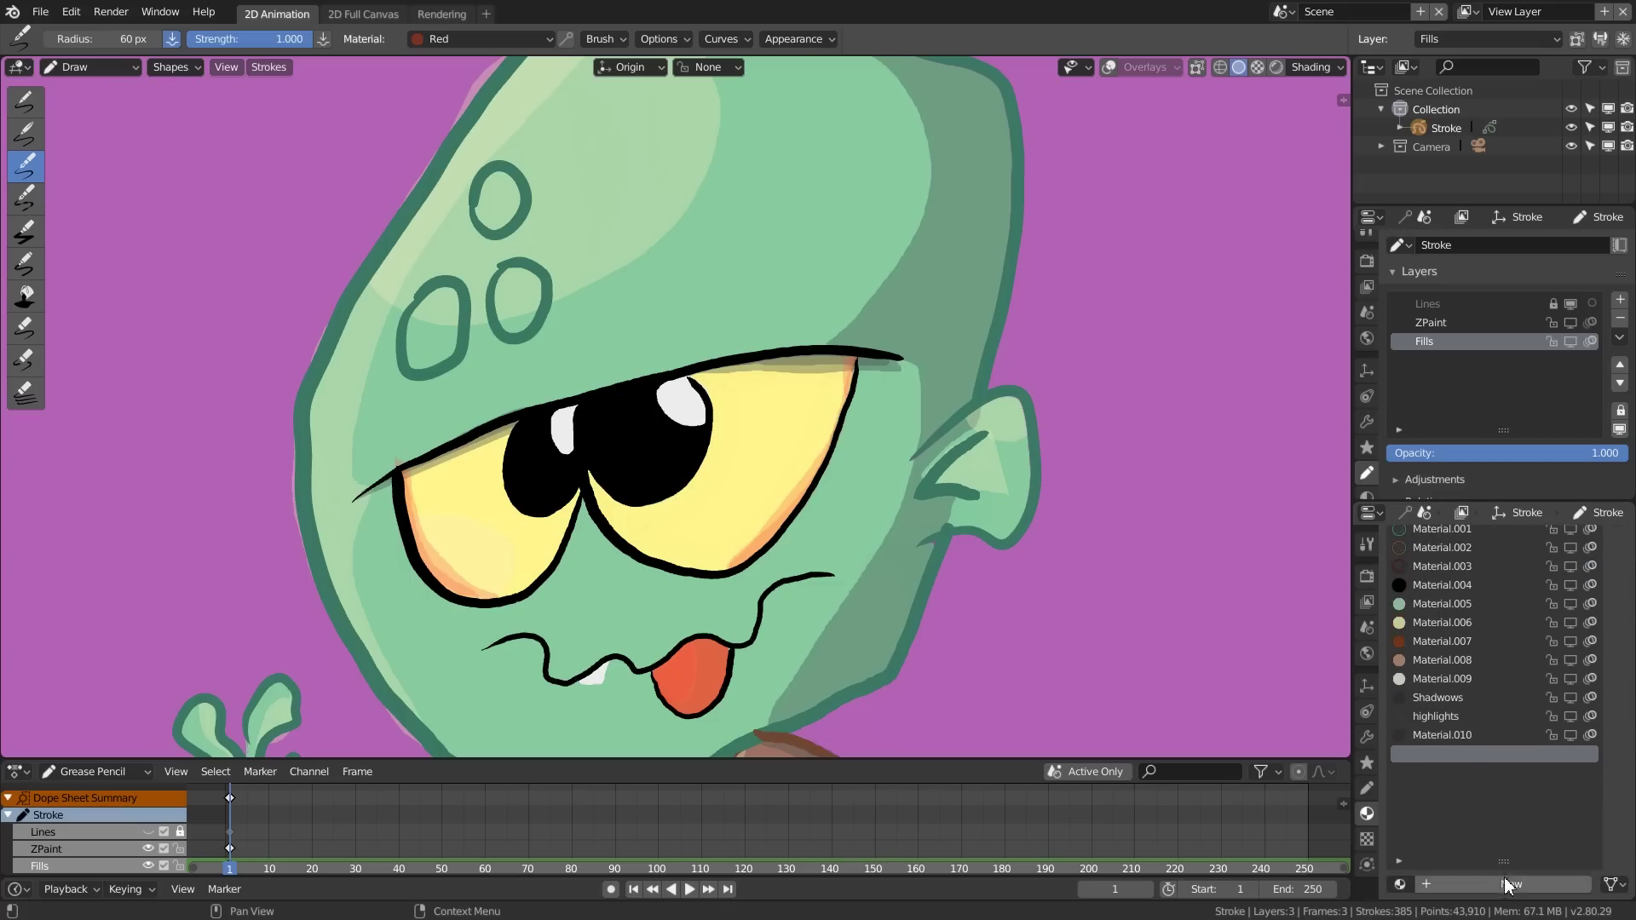
pyautogui.scroll(-6, 1508, 809)
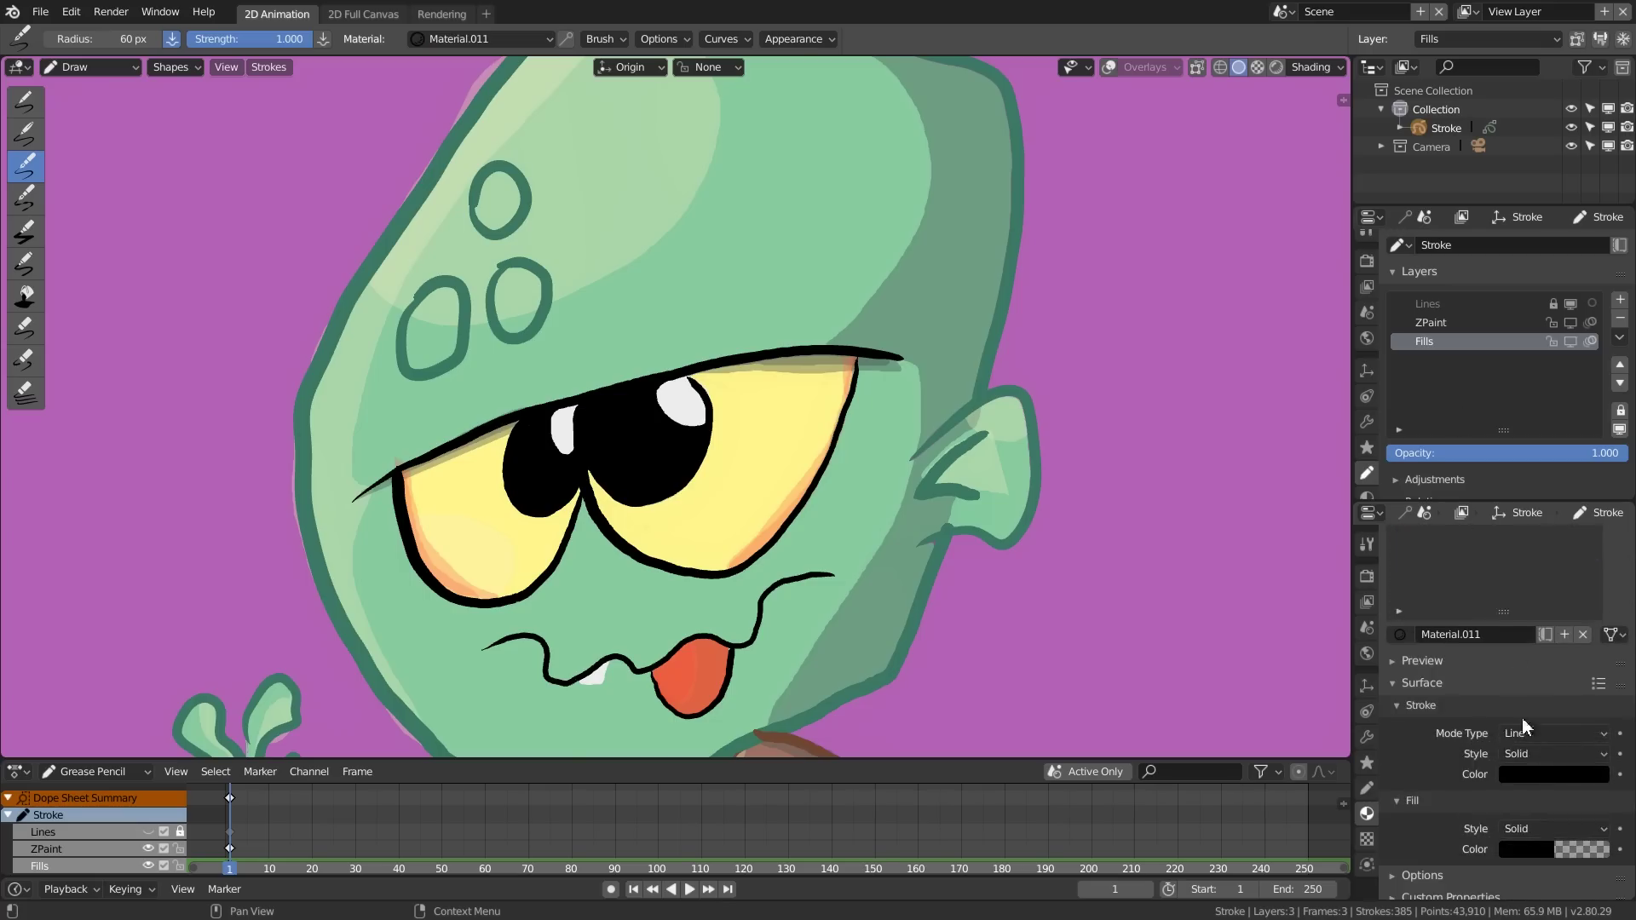
# Step: Make the new material's stroke fully transparent with alpha 0 and give it an opaque olive-brown fill
pyautogui.click(1544, 775)
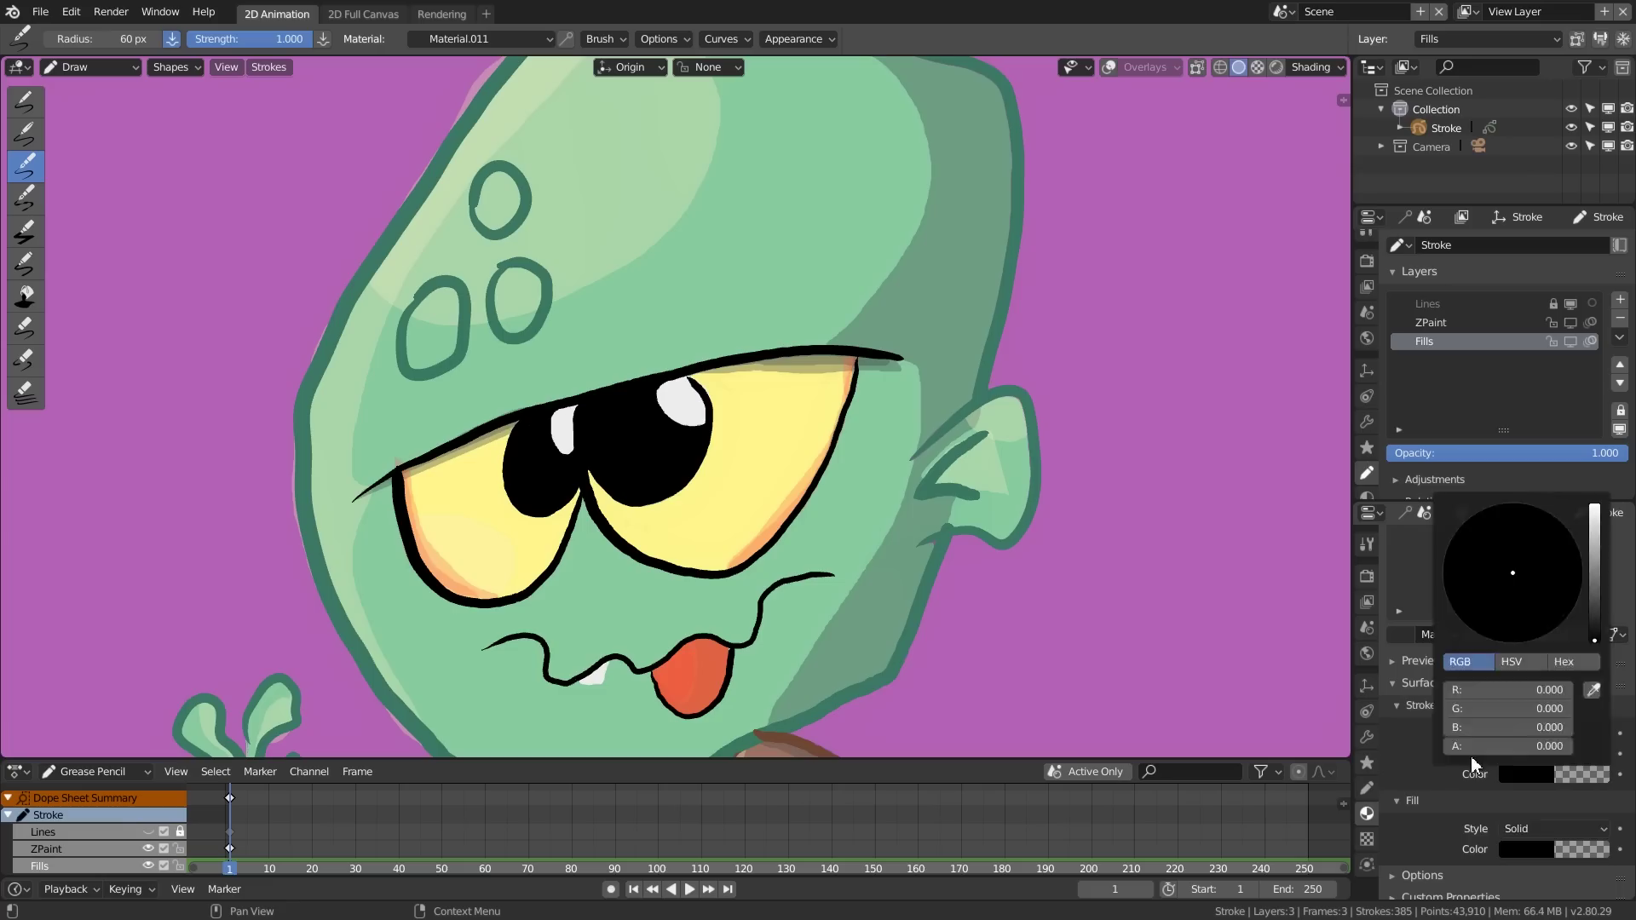
pyautogui.click(1520, 846)
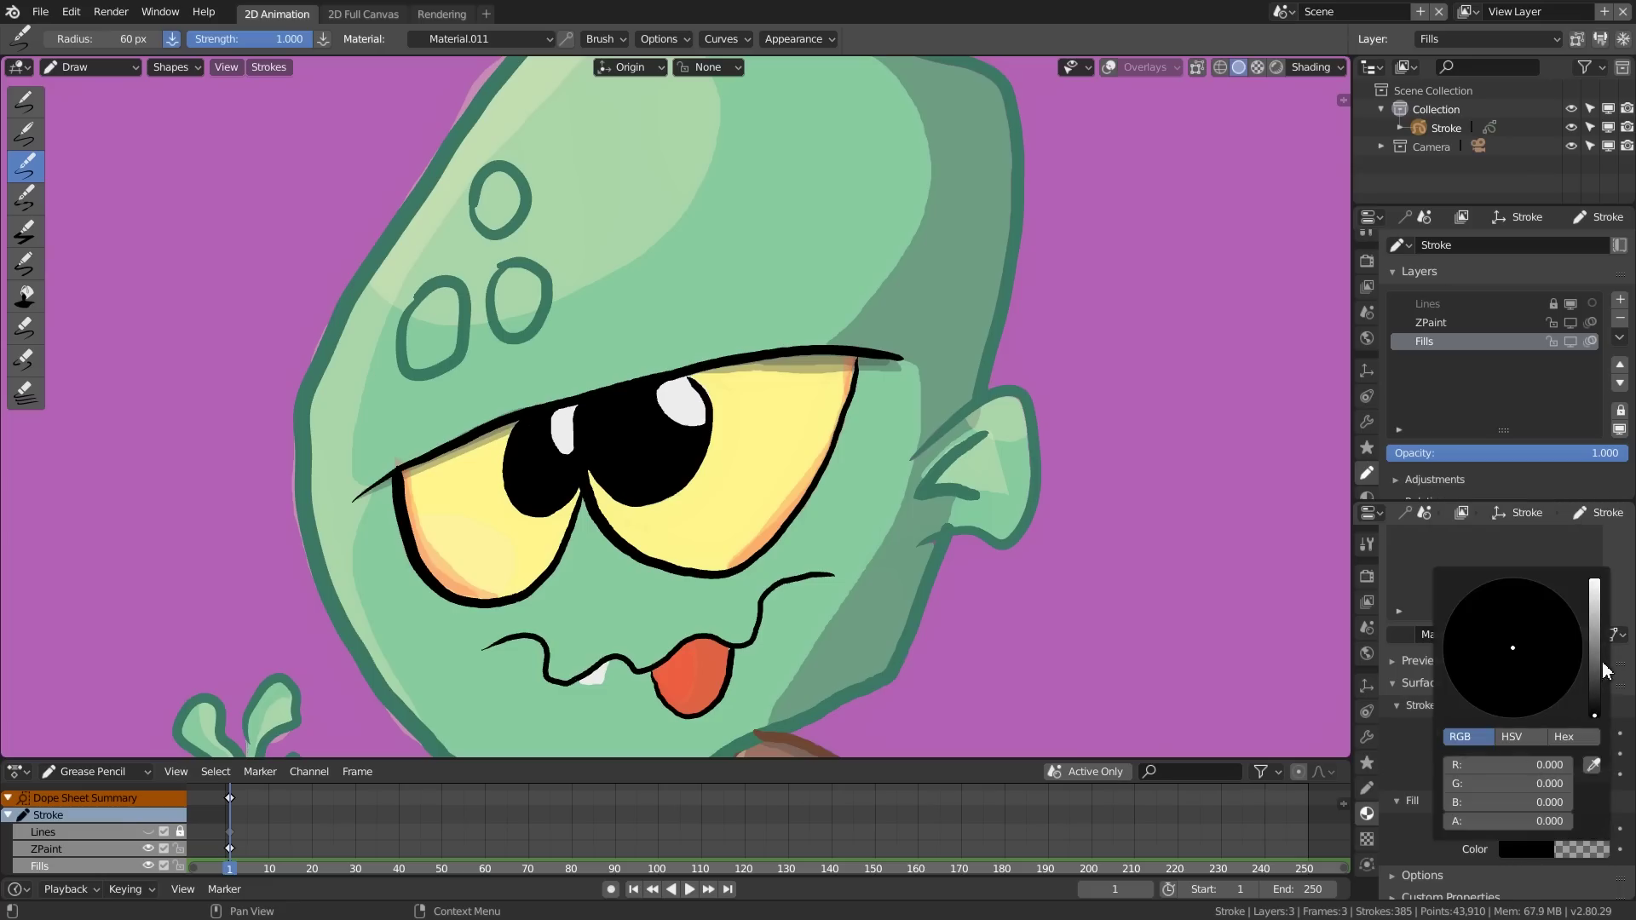
pyautogui.moveTo(1601, 664); pyautogui.dragTo(1595, 632)
pyautogui.moveTo(1497, 662); pyautogui.dragTo(1484, 672)
pyautogui.moveTo(1590, 628); pyautogui.dragTo(1598, 647)
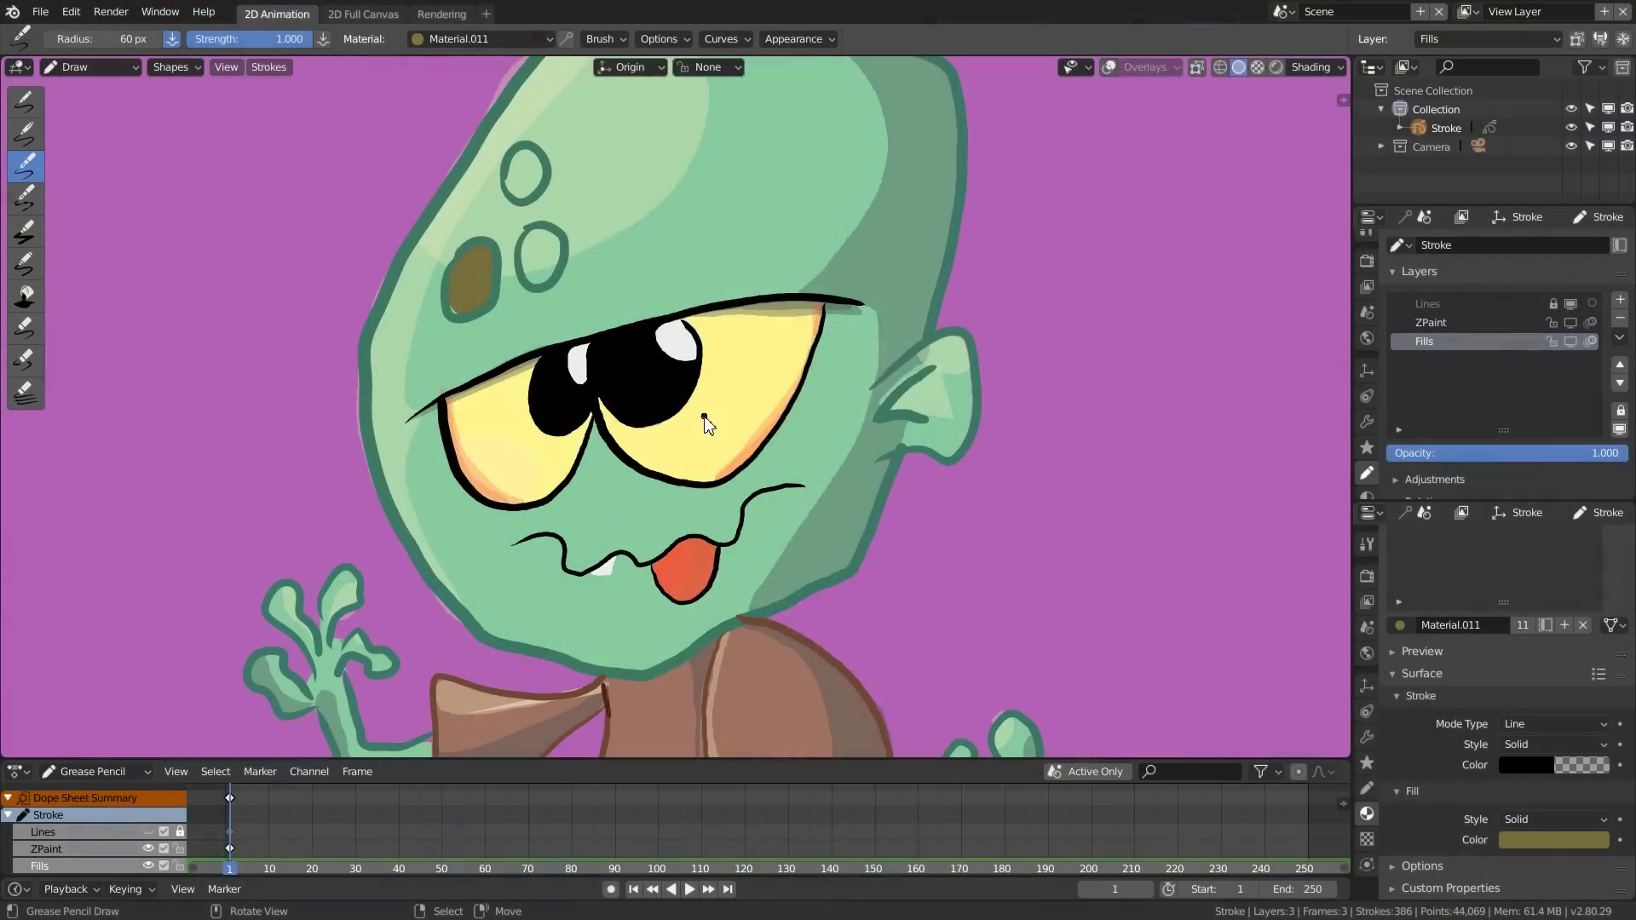
# Step: Lock the drawing plane to Y-Z, try a test stroke beside the zombie's head and undo it
pyautogui.click(708, 59)
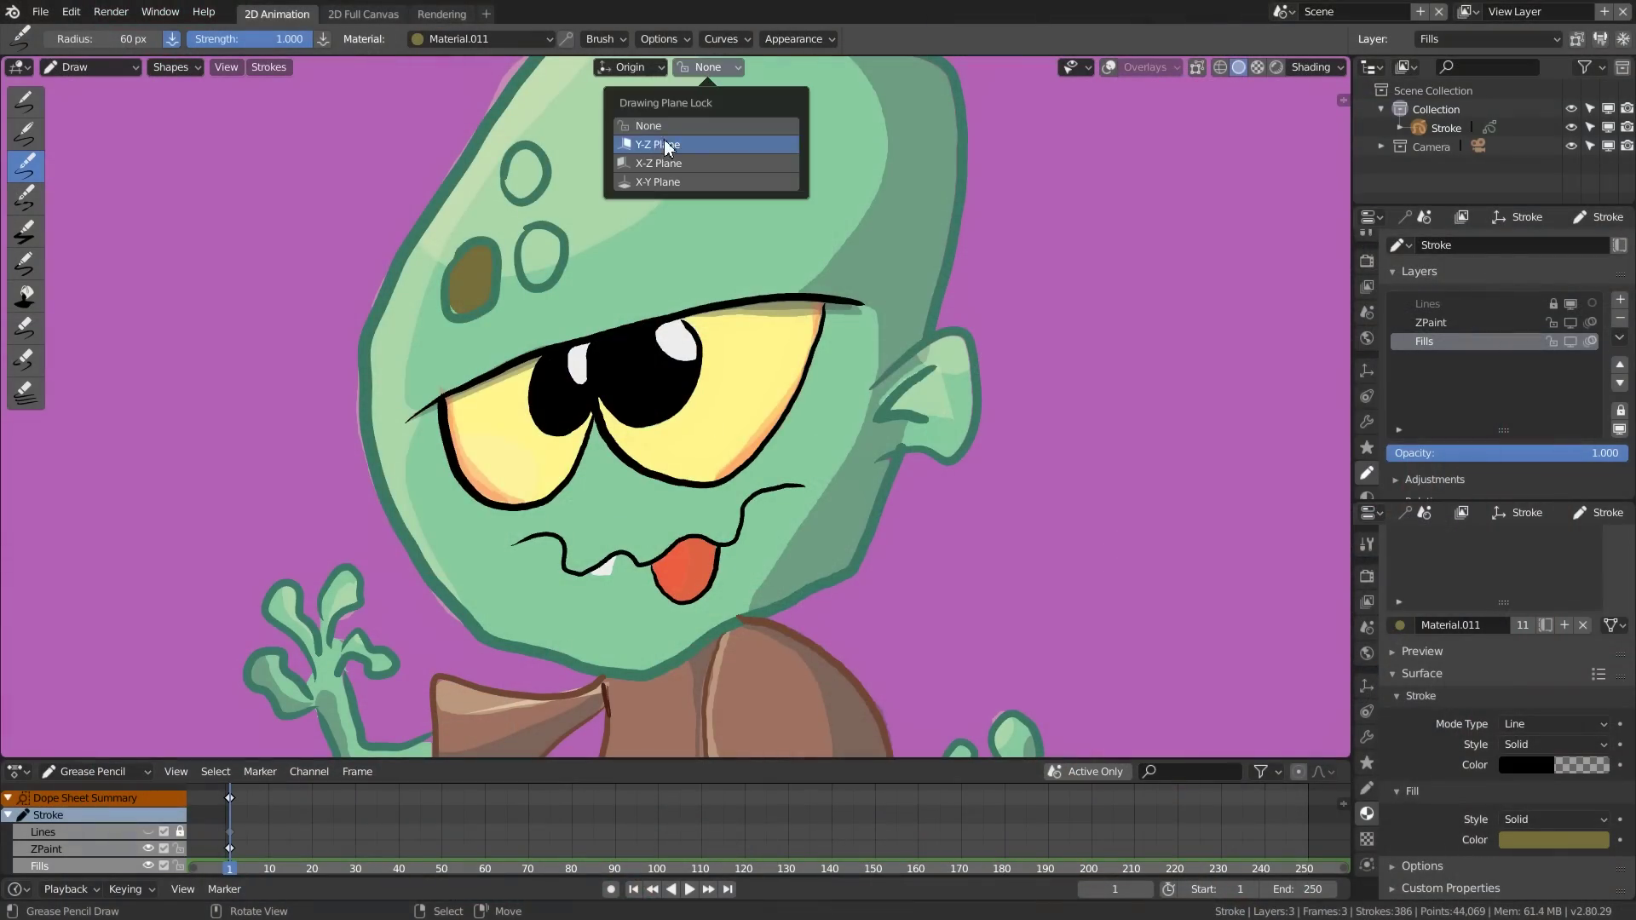
pyautogui.click(665, 160)
pyautogui.moveTo(934, 204)
pyautogui.mouseDown(button='middle')
pyautogui.moveTo(1012, 346)
pyautogui.moveTo(963, 216)
pyautogui.mouseUp(button='middle')
pyautogui.moveTo(963, 217); pyautogui.dragTo(1053, 199)
pyautogui.moveTo(1053, 199)
pyautogui.mouseDown(button='middle')
pyautogui.moveTo(1019, 340)
pyautogui.moveTo(1051, 283)
pyautogui.mouseUp(button='middle')
pyautogui.hotkey('ctrl', 'z')
pyautogui.hotkey('ctrl', 'z')
# Step: Lock the drawing plane to X-Z and make a short test stroke at the edge of the zombie's eye
pyautogui.moveTo(860, 294); pyautogui.dragTo(700, 177, button='middle')
pyautogui.click(715, 67)
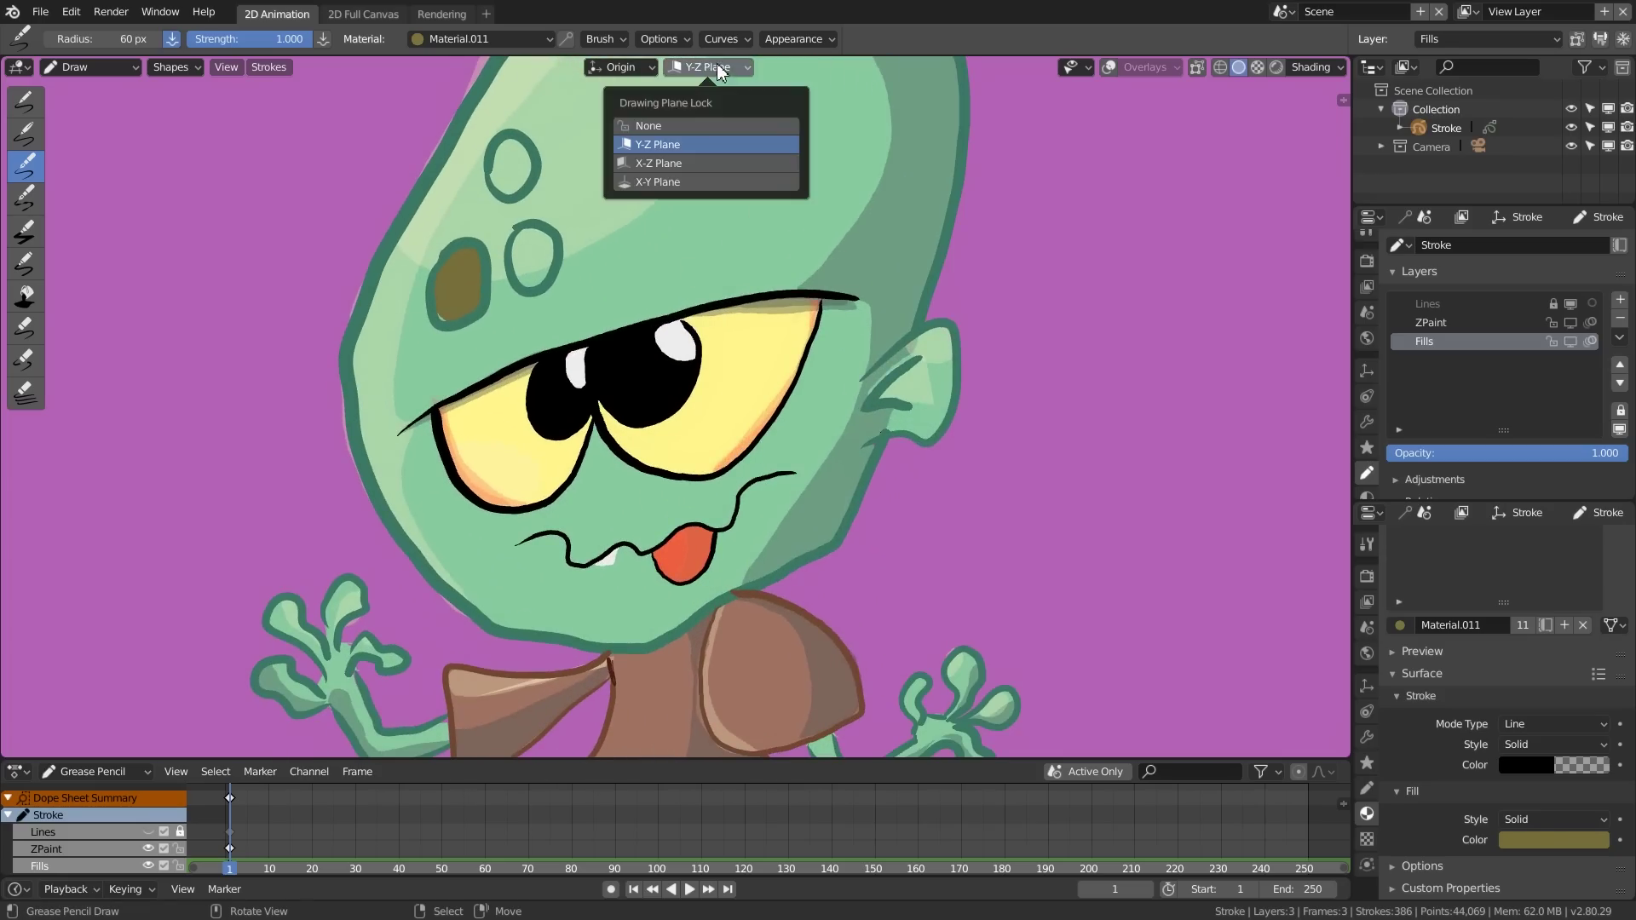
pyautogui.click(673, 163)
pyautogui.moveTo(1049, 332)
pyautogui.mouseDown(button='middle')
pyautogui.moveTo(1117, 395)
pyautogui.moveTo(1141, 374)
pyautogui.mouseUp(button='middle')
pyautogui.moveTo(789, 318); pyautogui.dragTo(780, 310)
pyautogui.moveTo(780, 309)
pyautogui.mouseDown(button='middle')
pyautogui.moveTo(939, 448)
pyautogui.moveTo(913, 453)
pyautogui.mouseUp(button='middle')
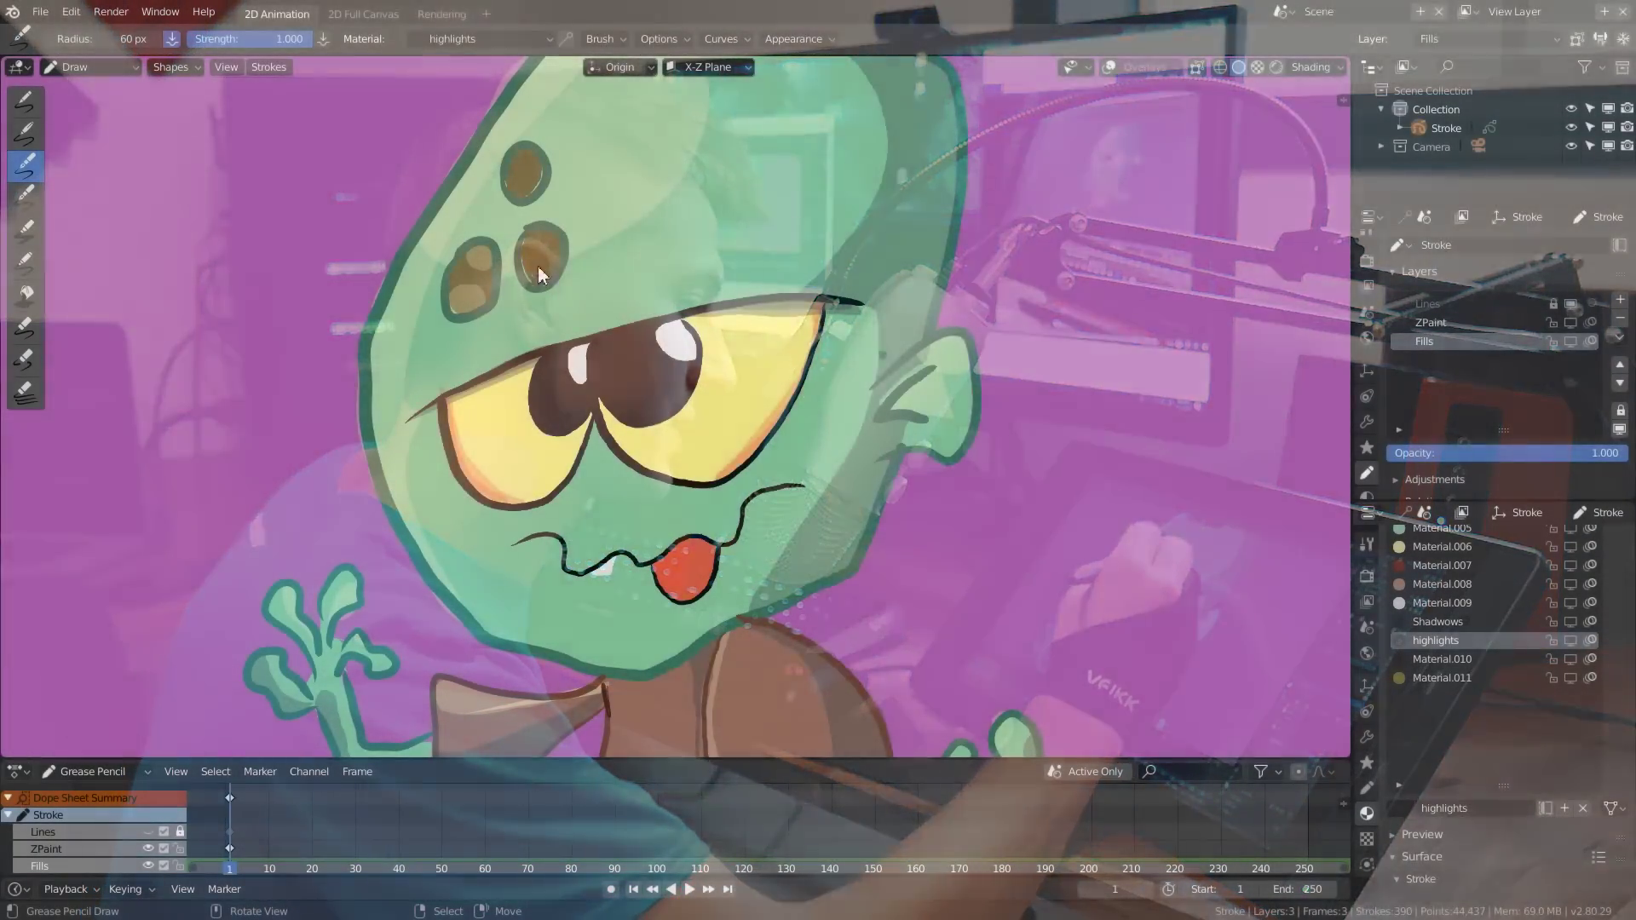
# Step: Paint a pale highlight on the lower-right forehead spot with the highlights material
pyautogui.moveTo(539, 266); pyautogui.dragTo(549, 284)
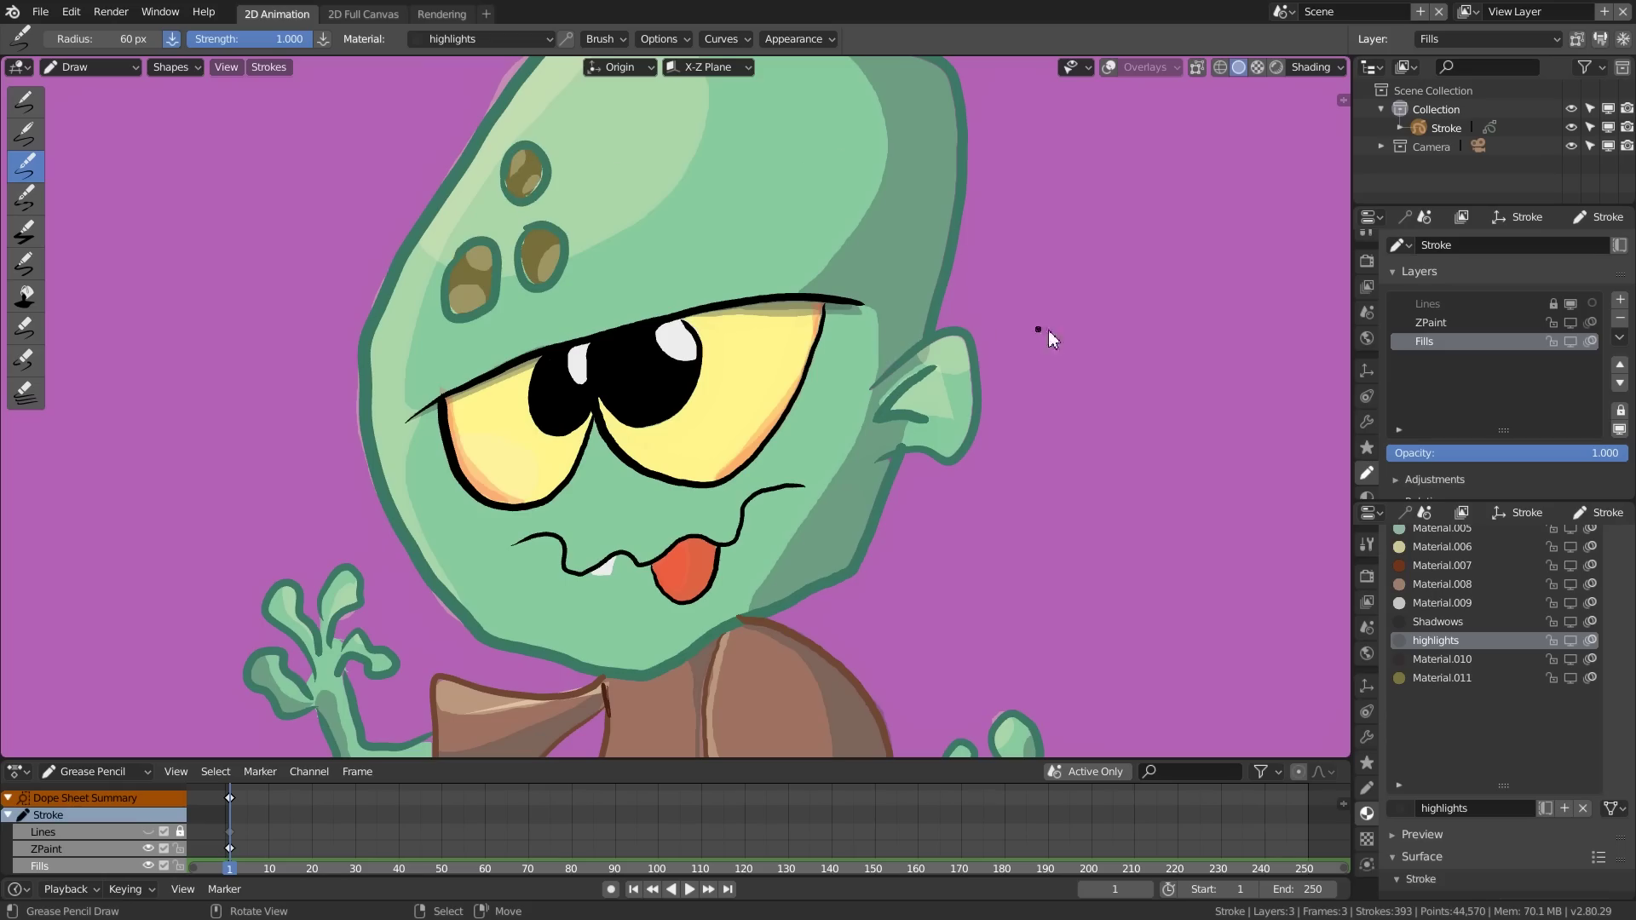
pyautogui.scroll(-6, 915, 481)
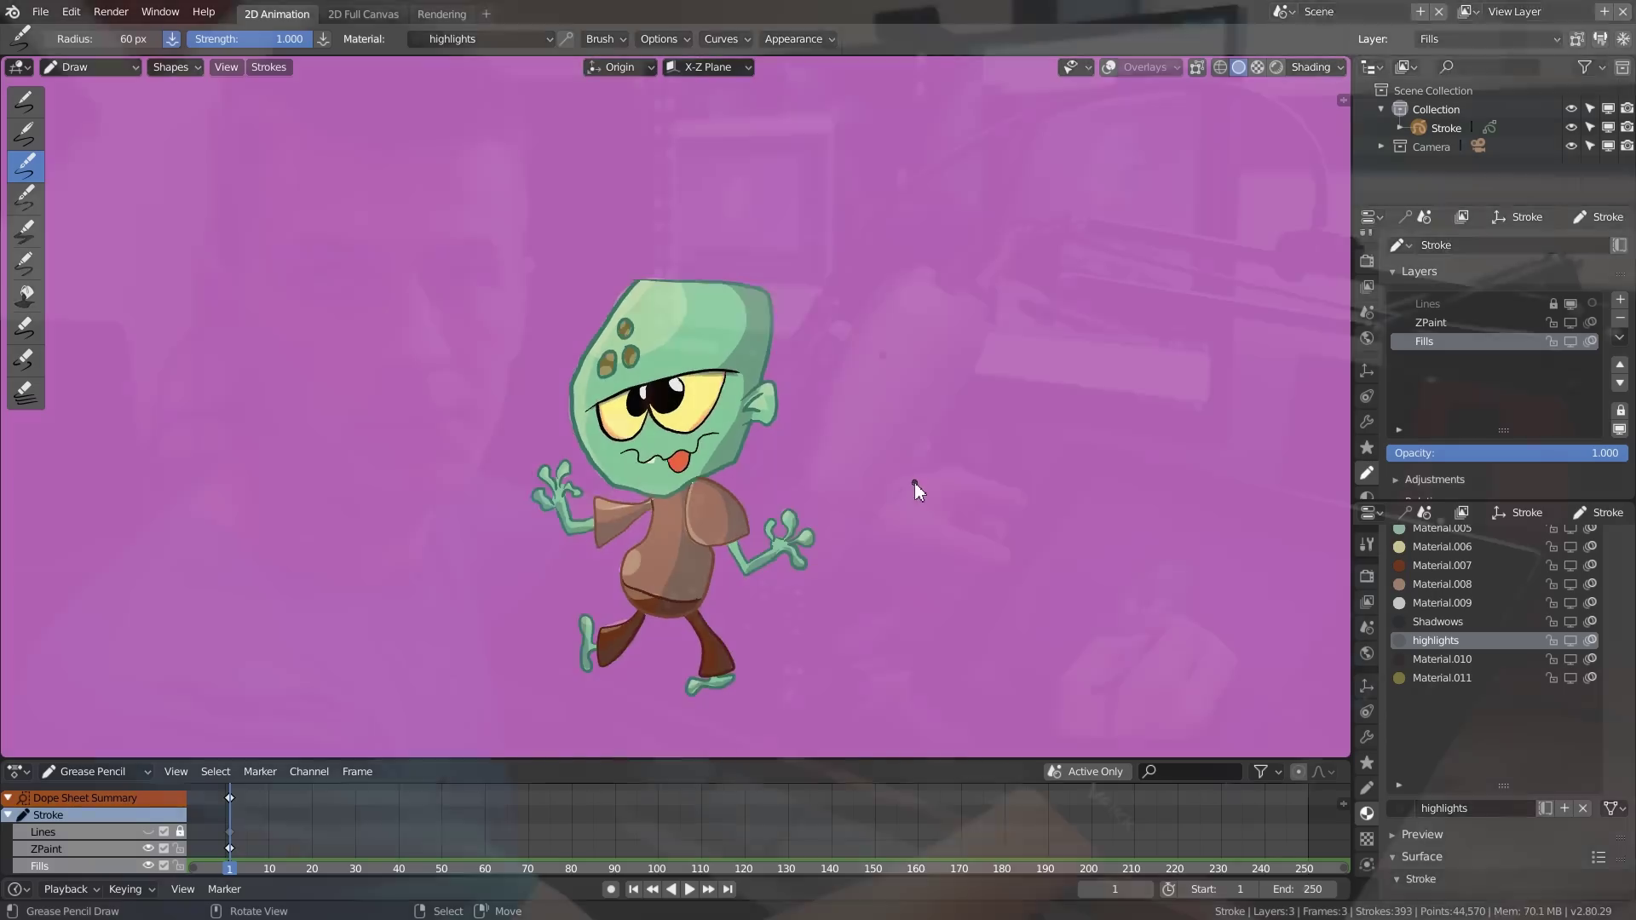